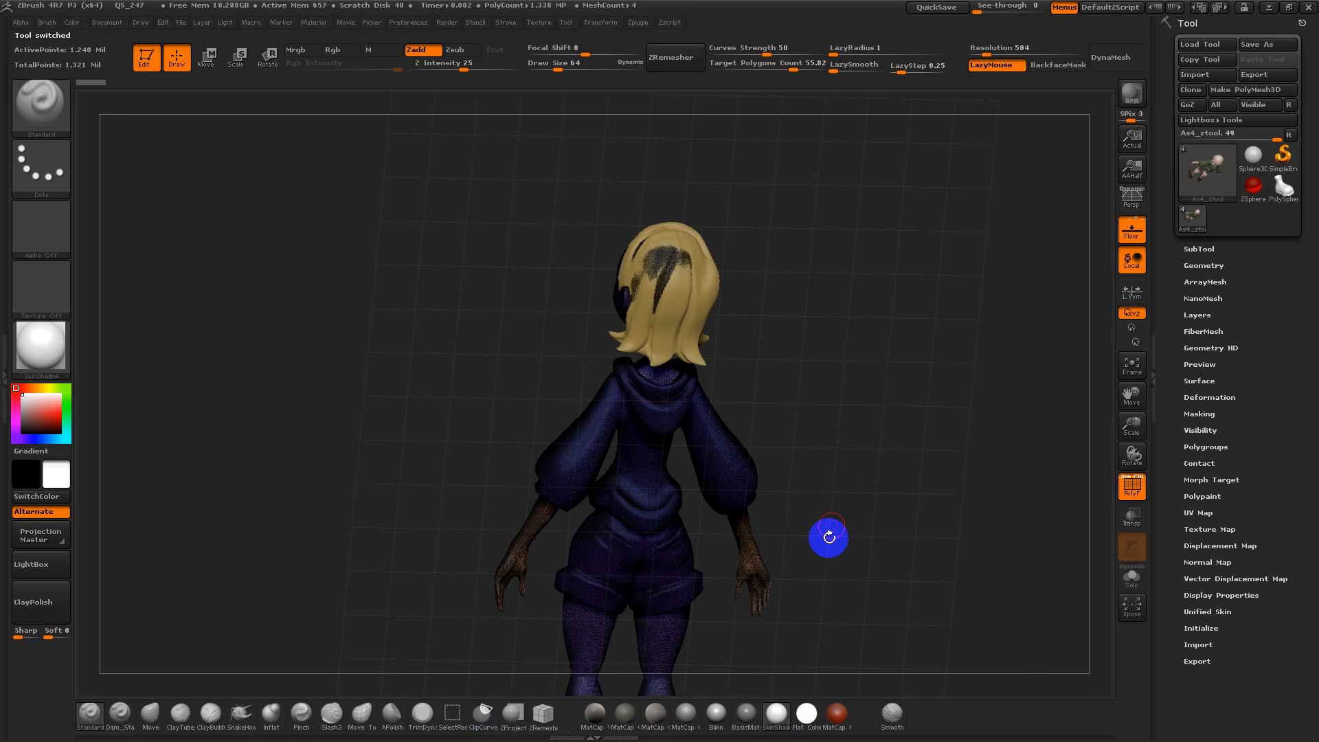
Examine the character from several angles and preview it with the Flat Color material before returning to SkinShade4
left_click_drag(827, 536, 793, 323)
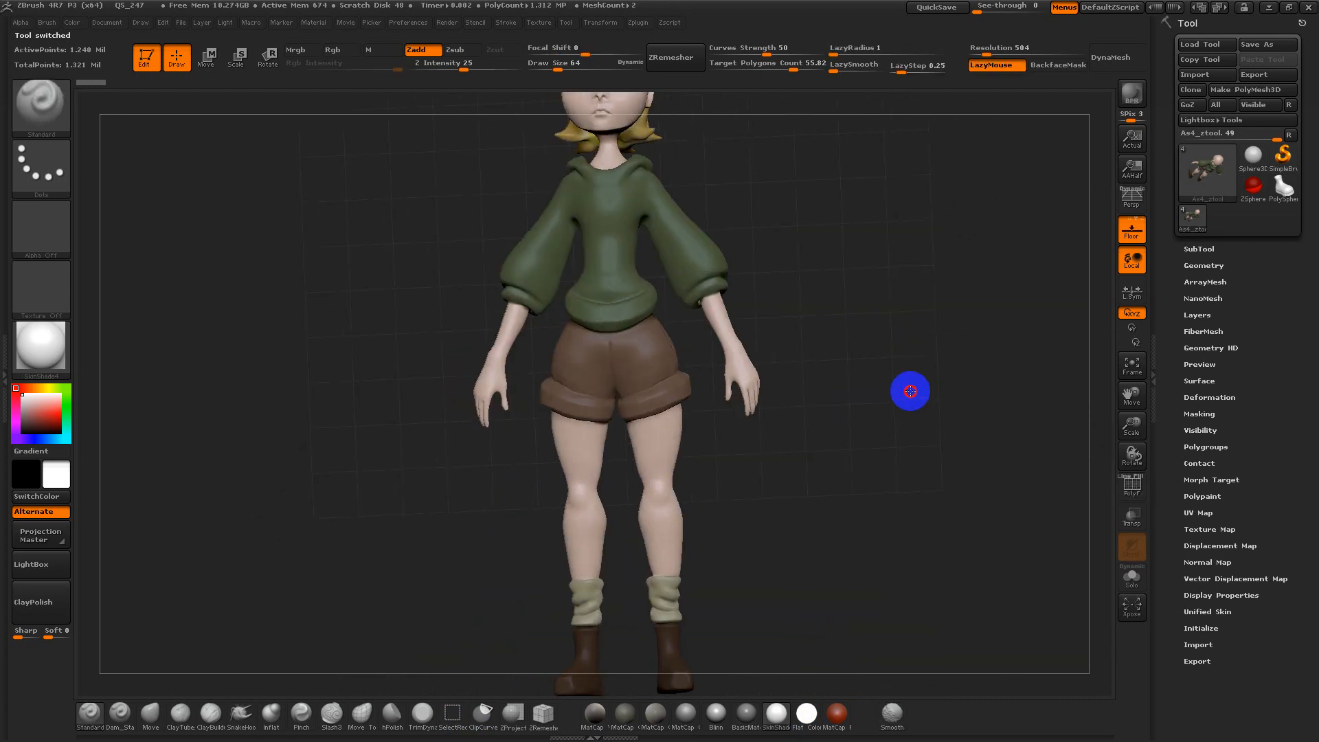
left_click_drag(910, 391, 842, 458)
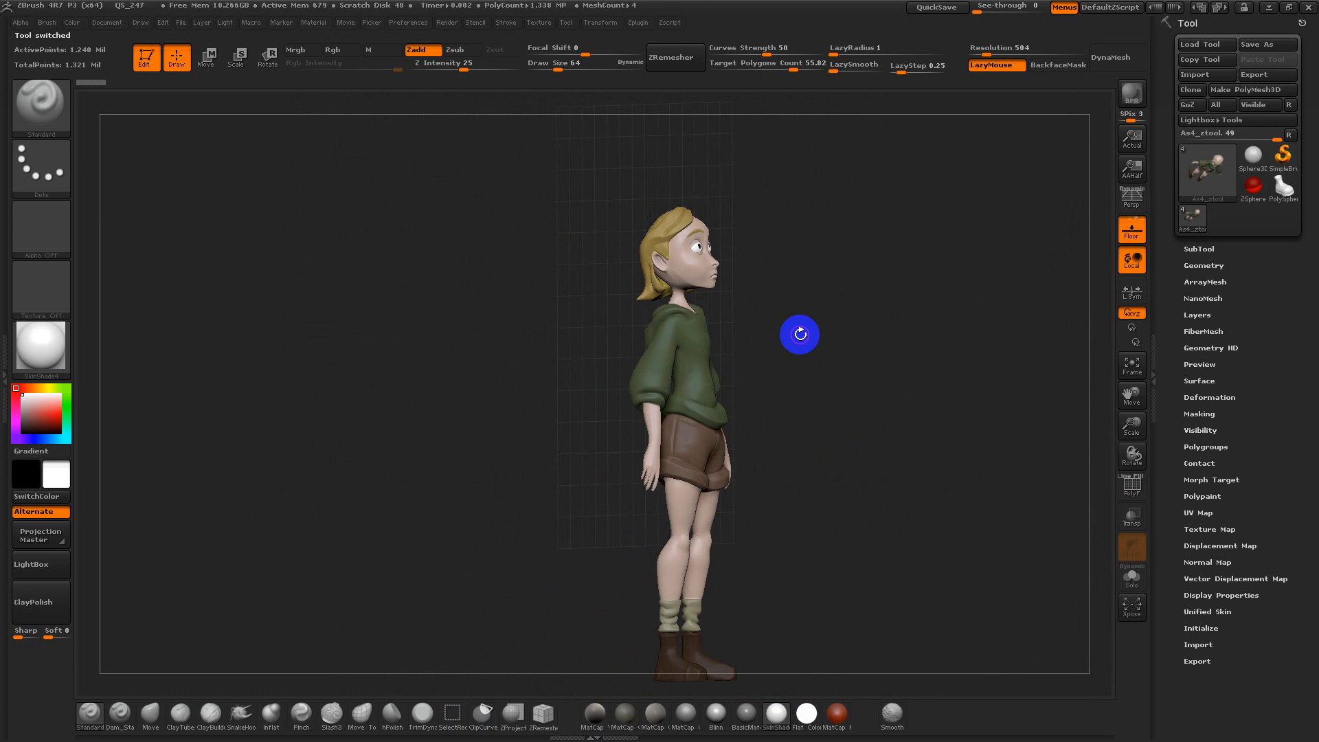
left_click_drag(797, 333, 897, 501)
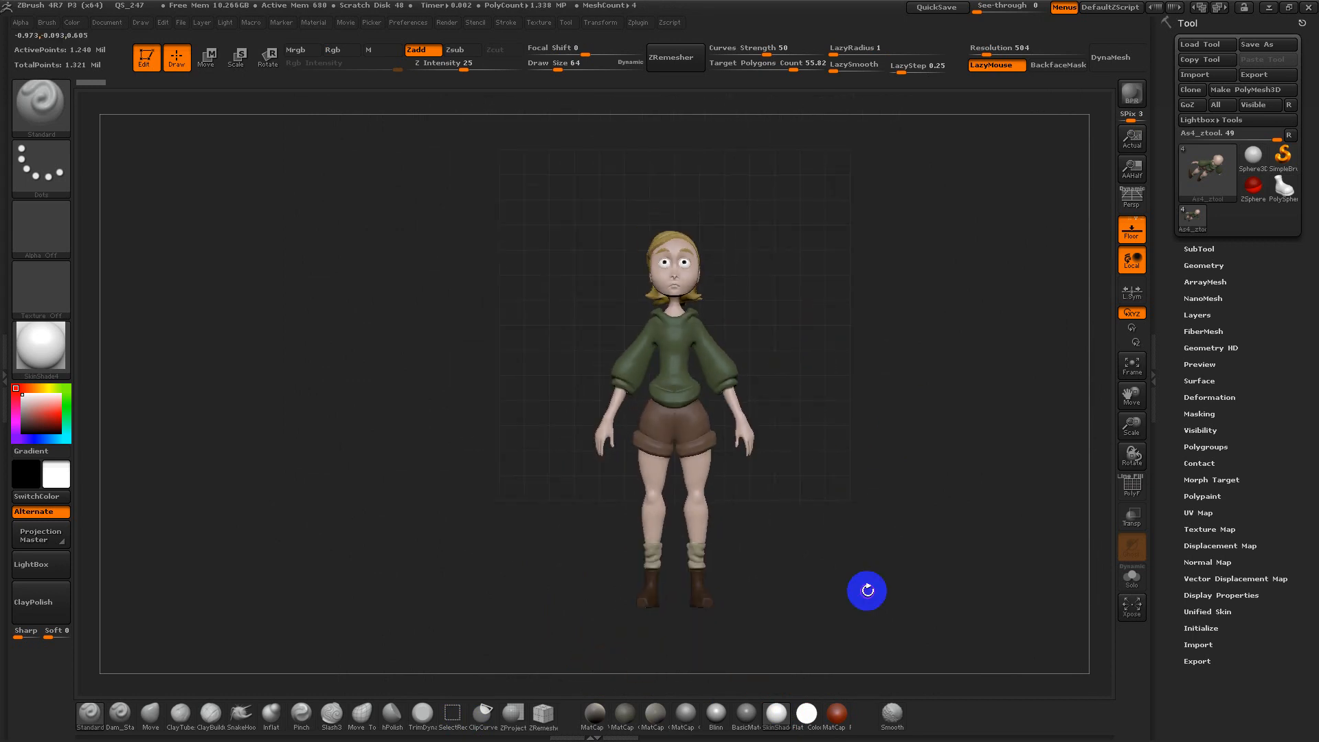
left_click(806, 713)
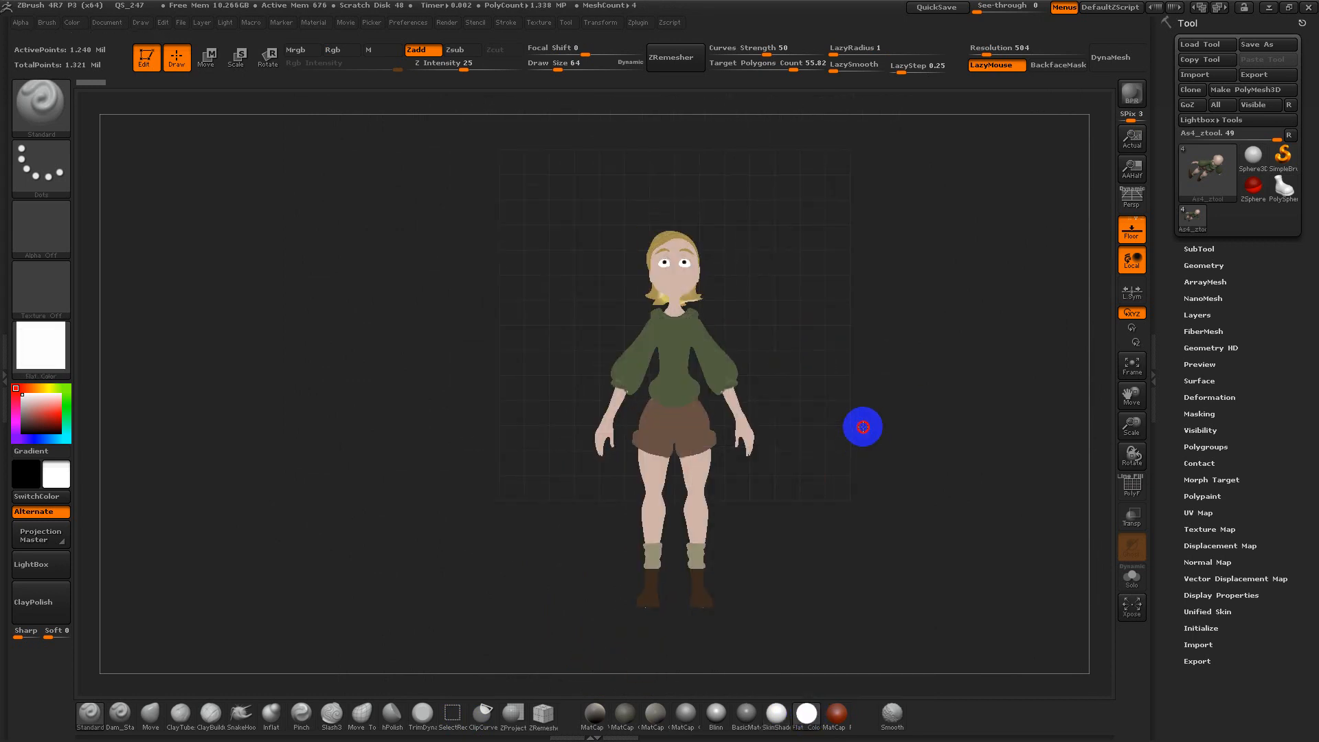
mouse_move(863, 426)
left_mouse_down("alt")
mouse_move(969, 584)
mouse_move(889, 468)
mouse_move(849, 443)
left_mouse_up("alt")
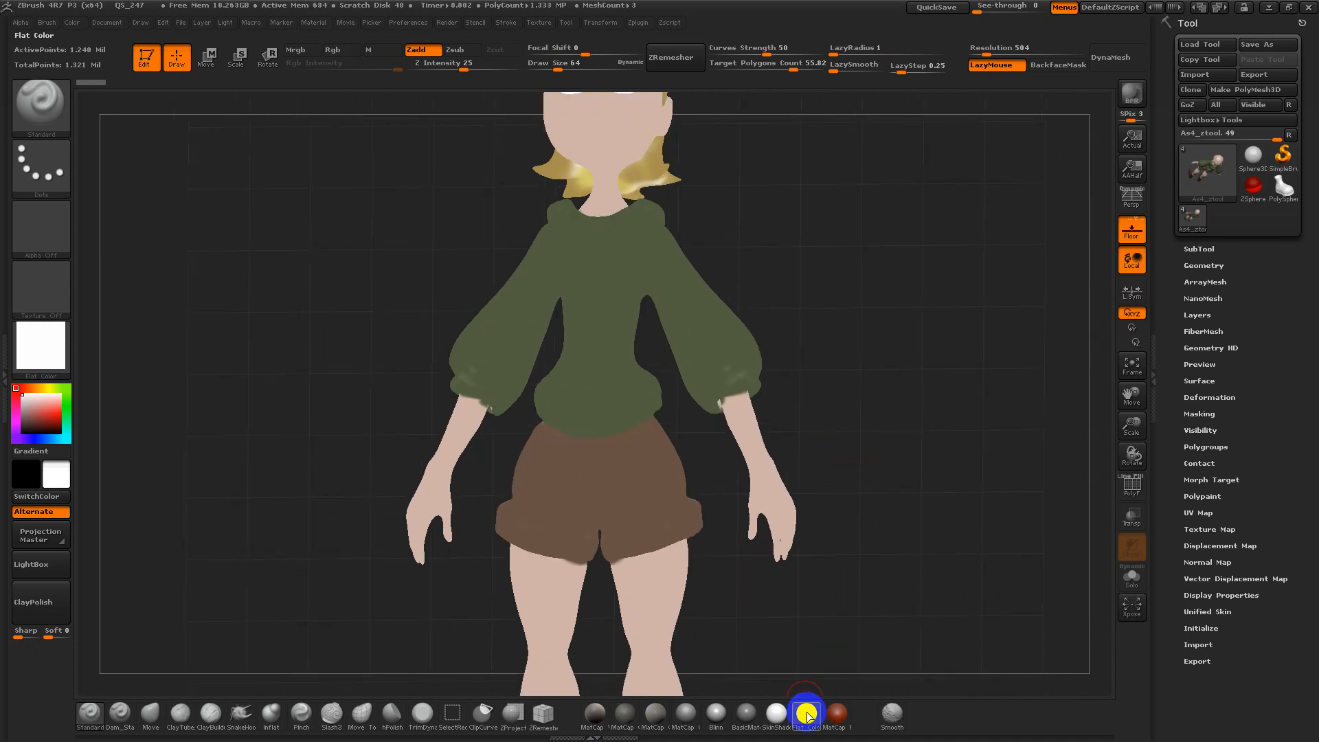
left_click(778, 714)
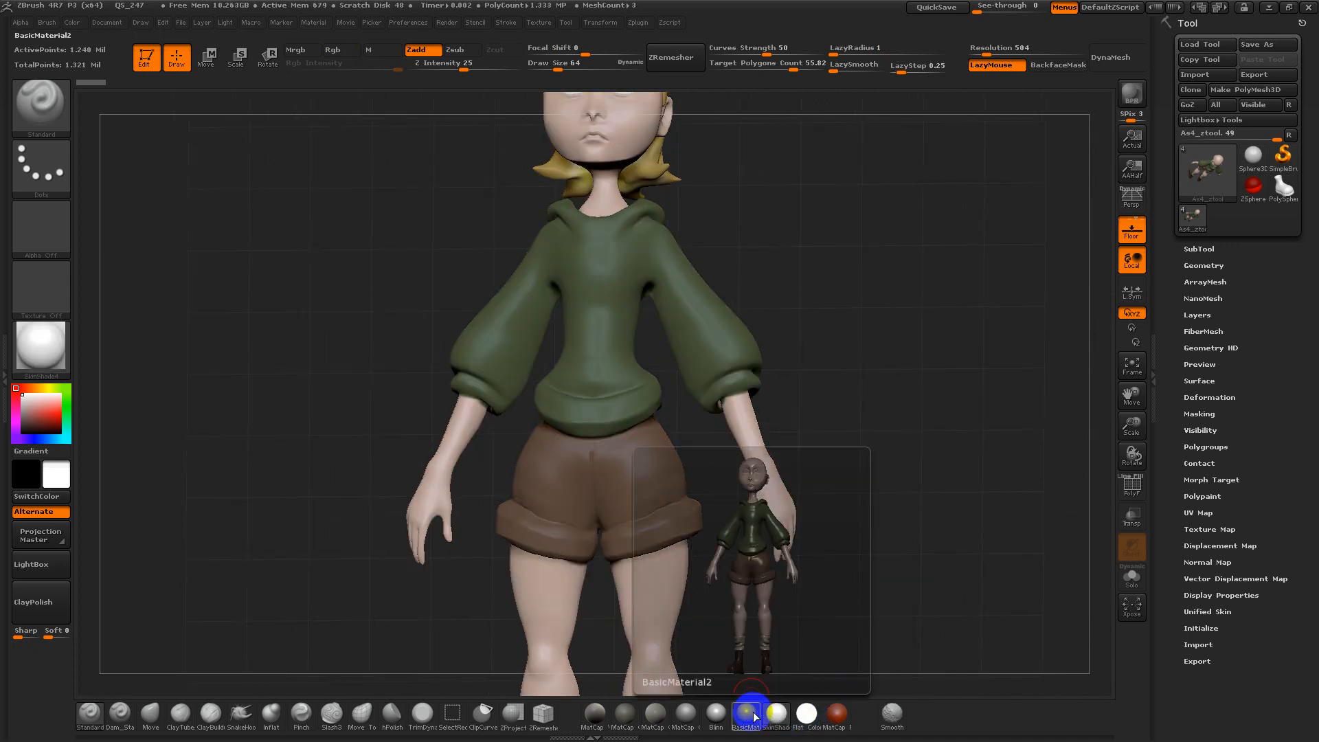
Preview the MatCap Sculpy material on the character and switch back to SkinShade4
left_click(48, 371)
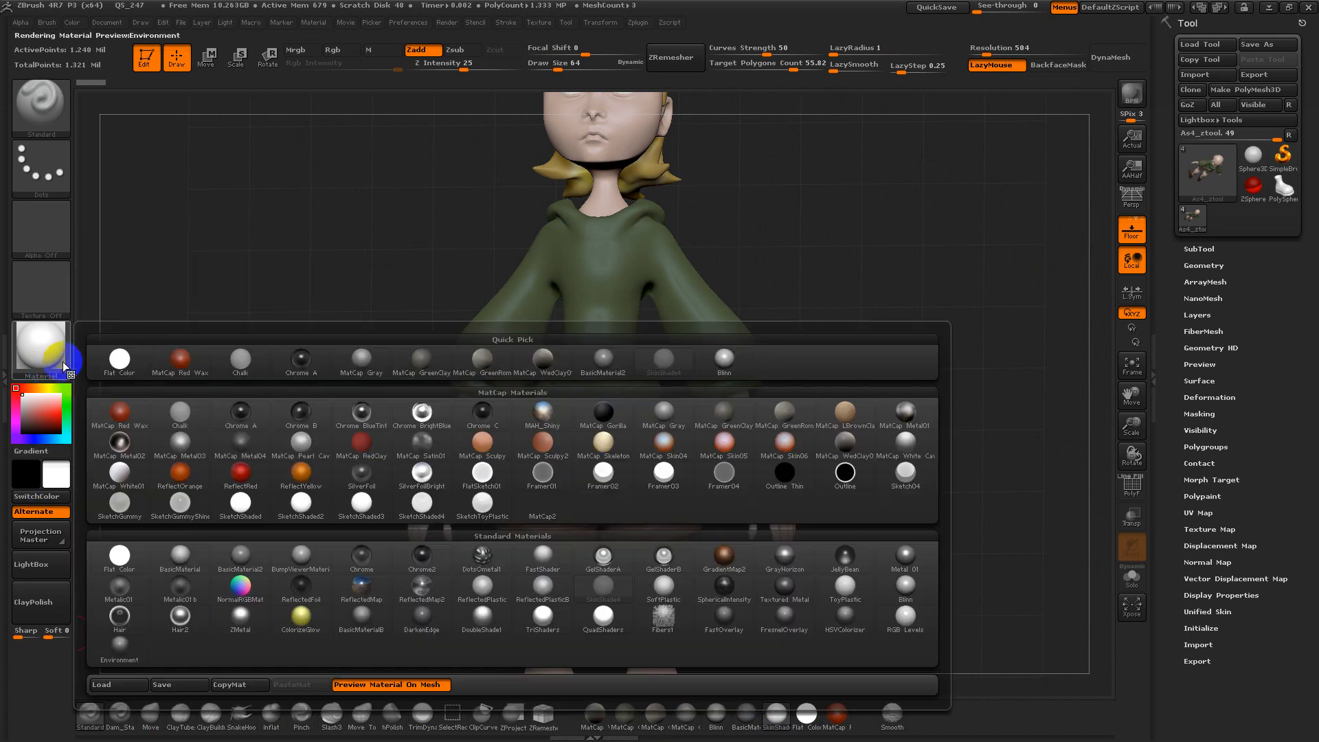
left_click(481, 442)
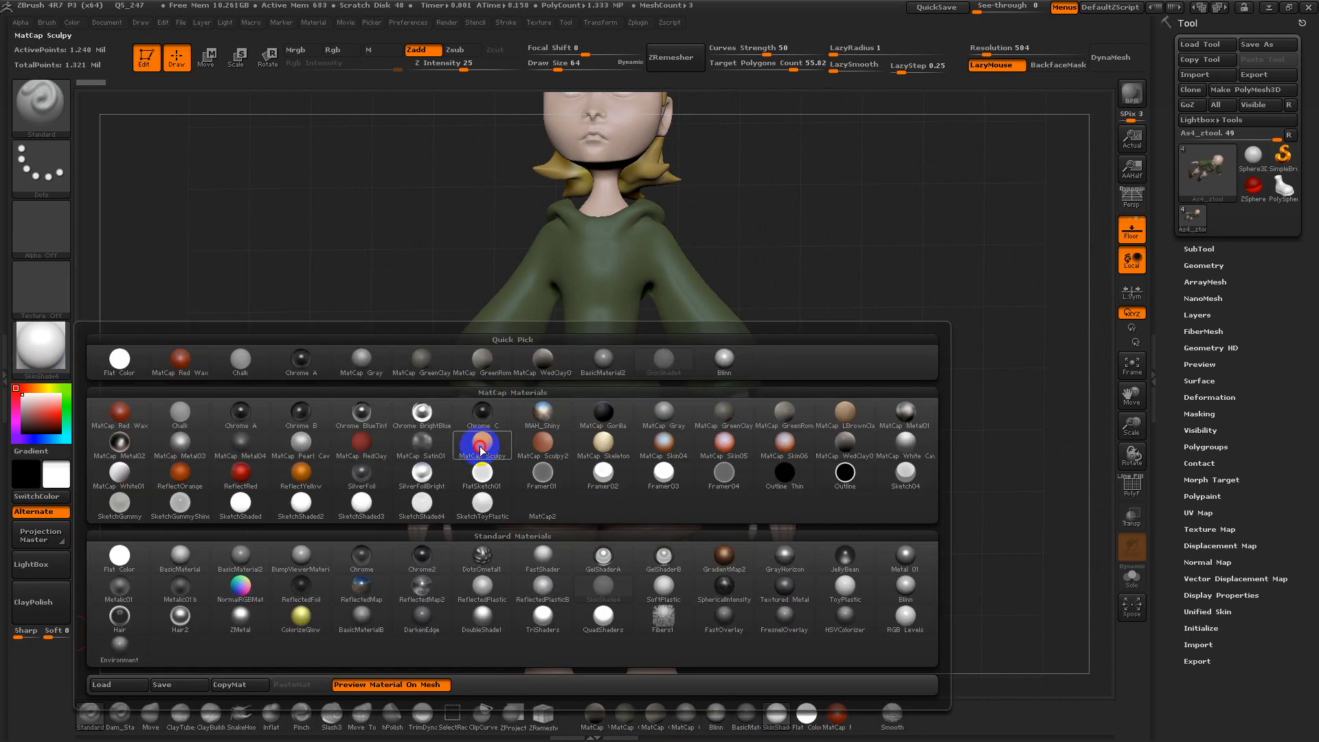
left_click_drag(919, 261, 940, 349, "alt")
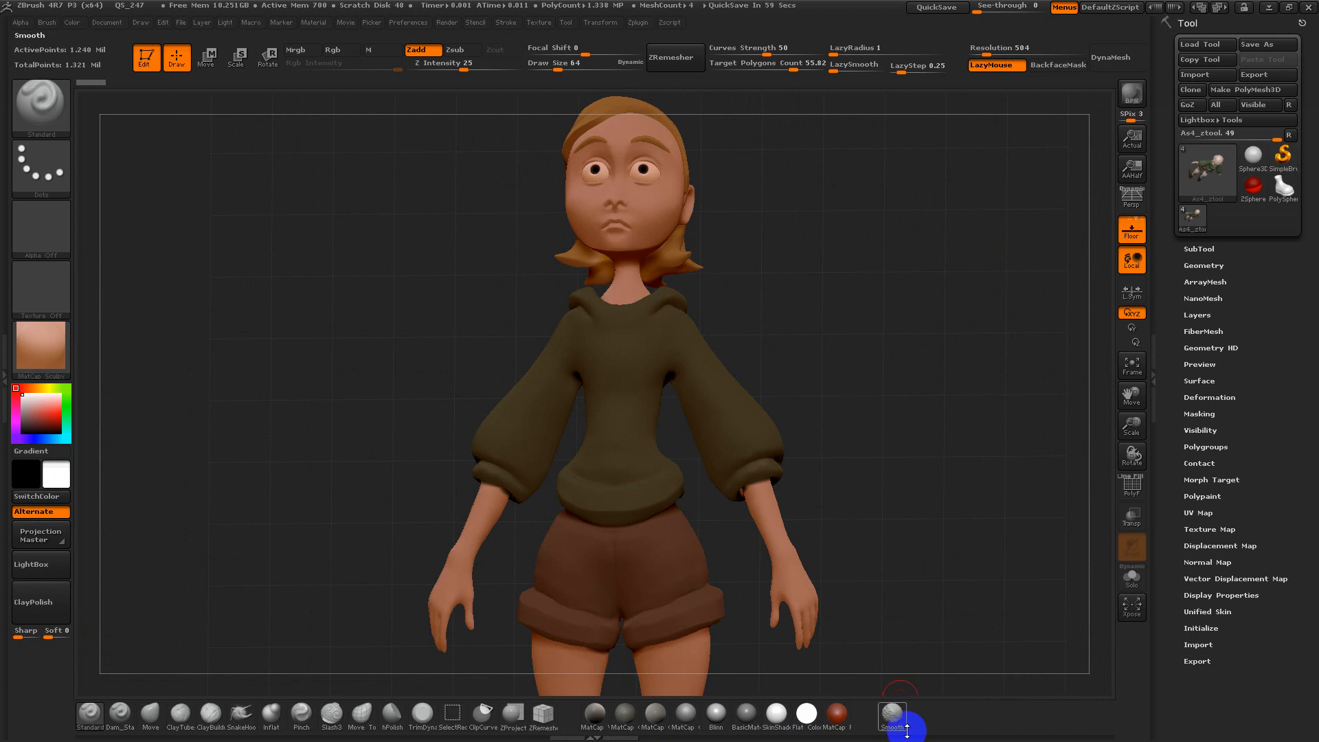
left_click(775, 718)
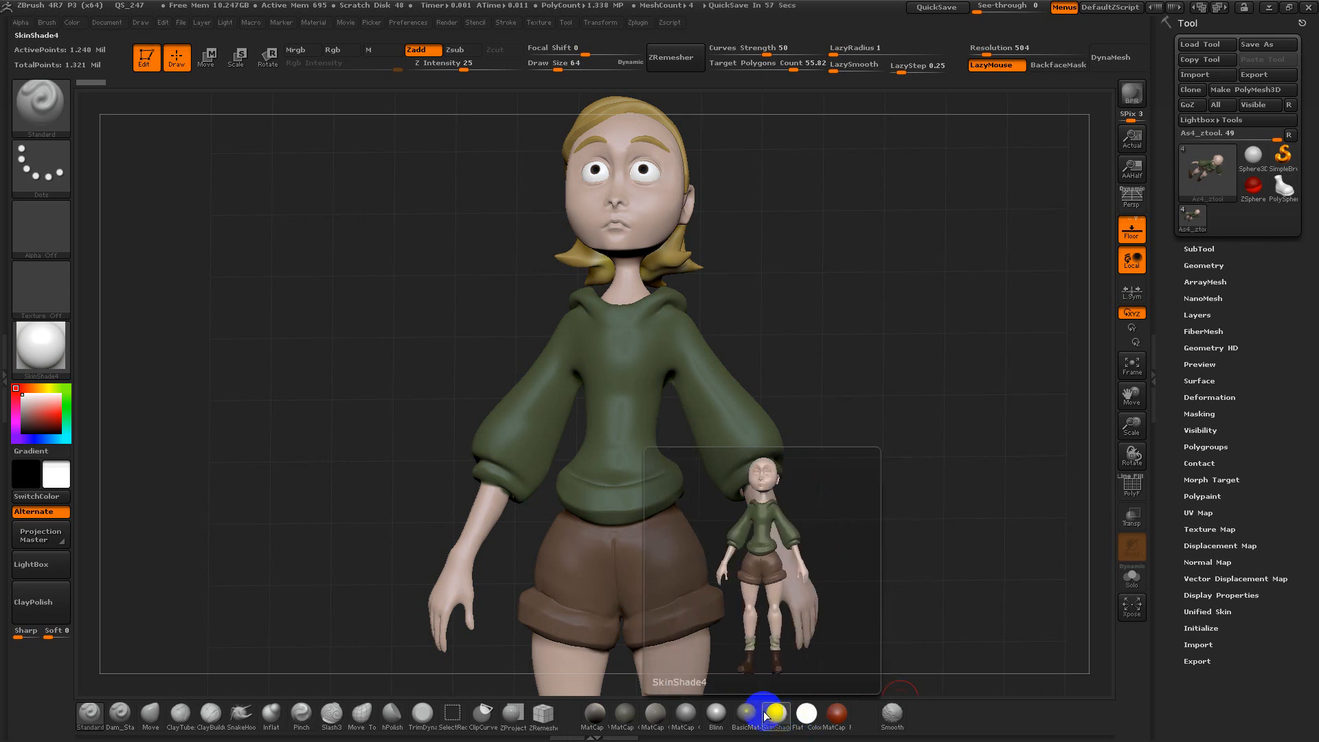
mouse_move(865, 464)
left_mouse_down("alt")
mouse_move(839, 404)
mouse_move(857, 433)
mouse_move(884, 441)
mouse_move(845, 462)
mouse_move(901, 471)
mouse_move(871, 479)
left_mouse_up("alt")
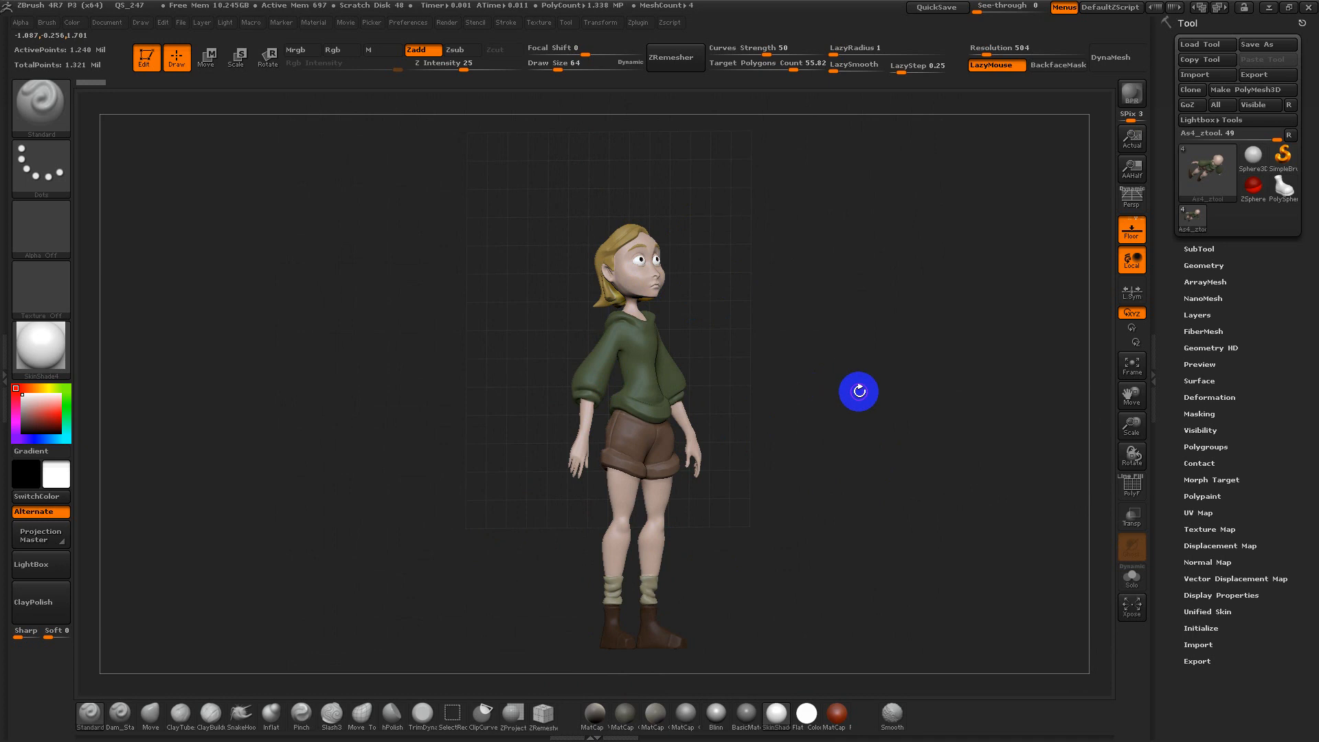
Look through the character's subtools, including the eyes, and reselect the body subtool
left_click_drag(873, 385, 1089, 213)
left_click(1204, 248)
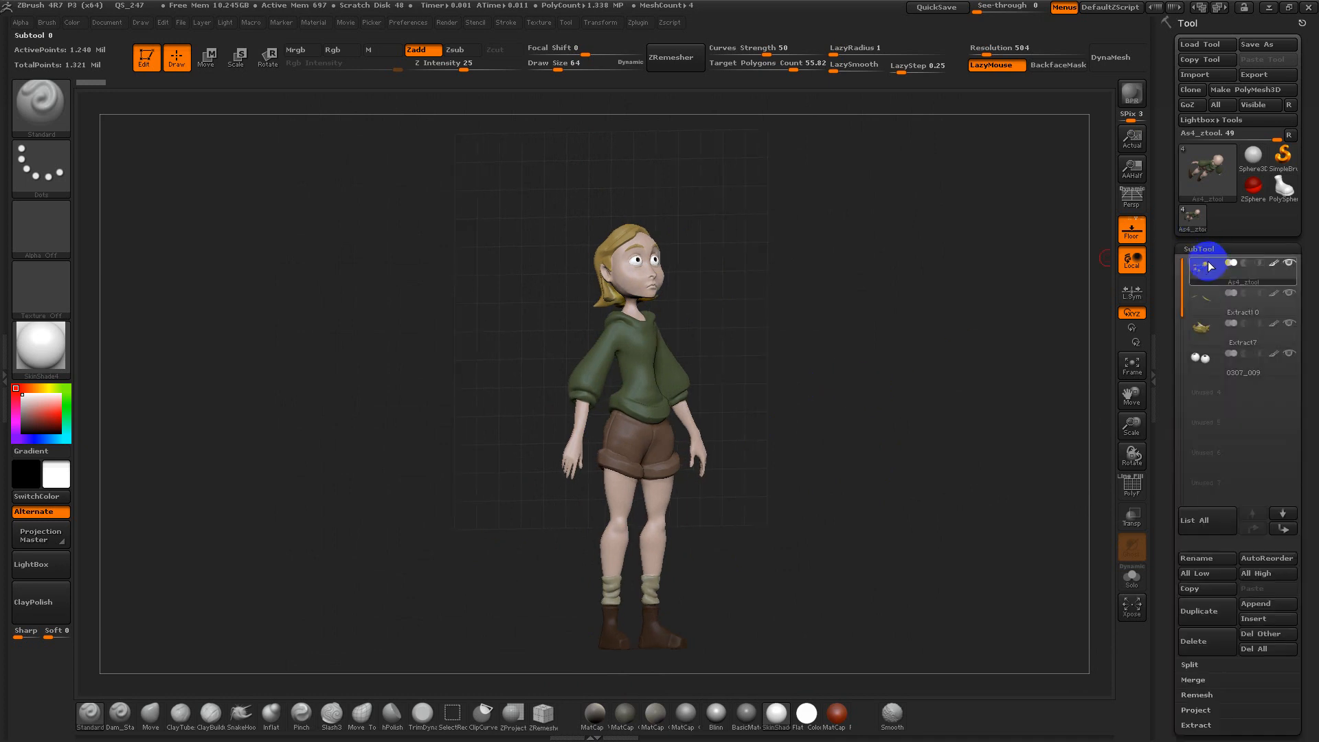
left_click(1211, 296)
left_click(1213, 366)
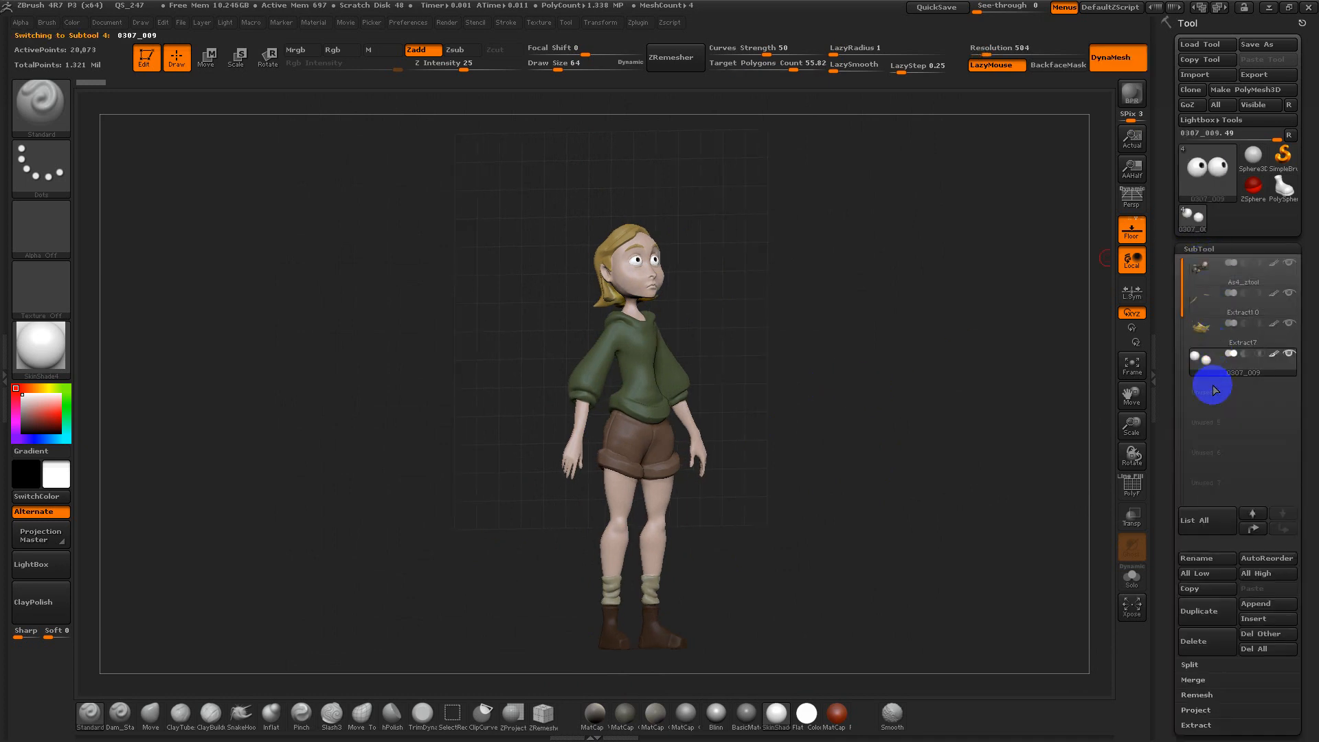
left_click(1207, 279)
Try to rotate the body subtool forward about its feet in side view, and undo the rotation
left_click_drag(984, 397, 694, 297, "shift")
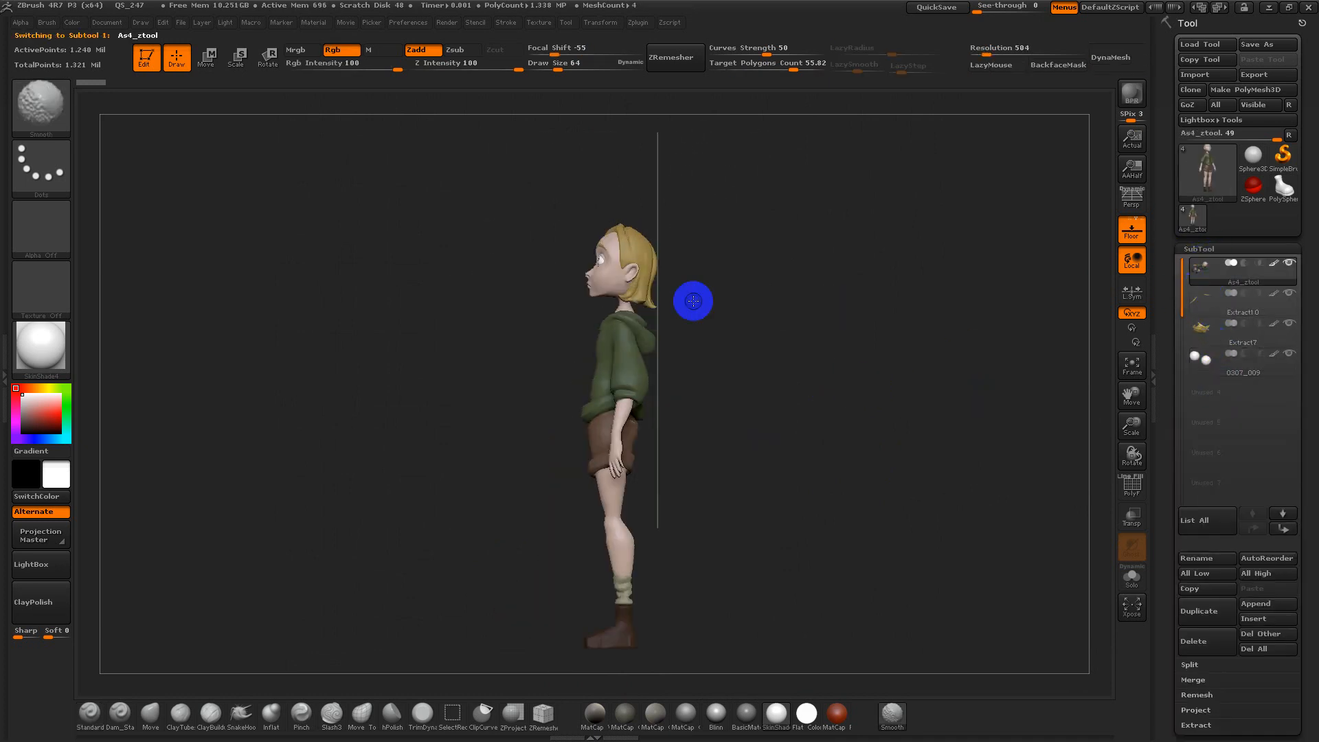
left_click(268, 56)
left_click_drag(622, 623, 432, 300, "shift")
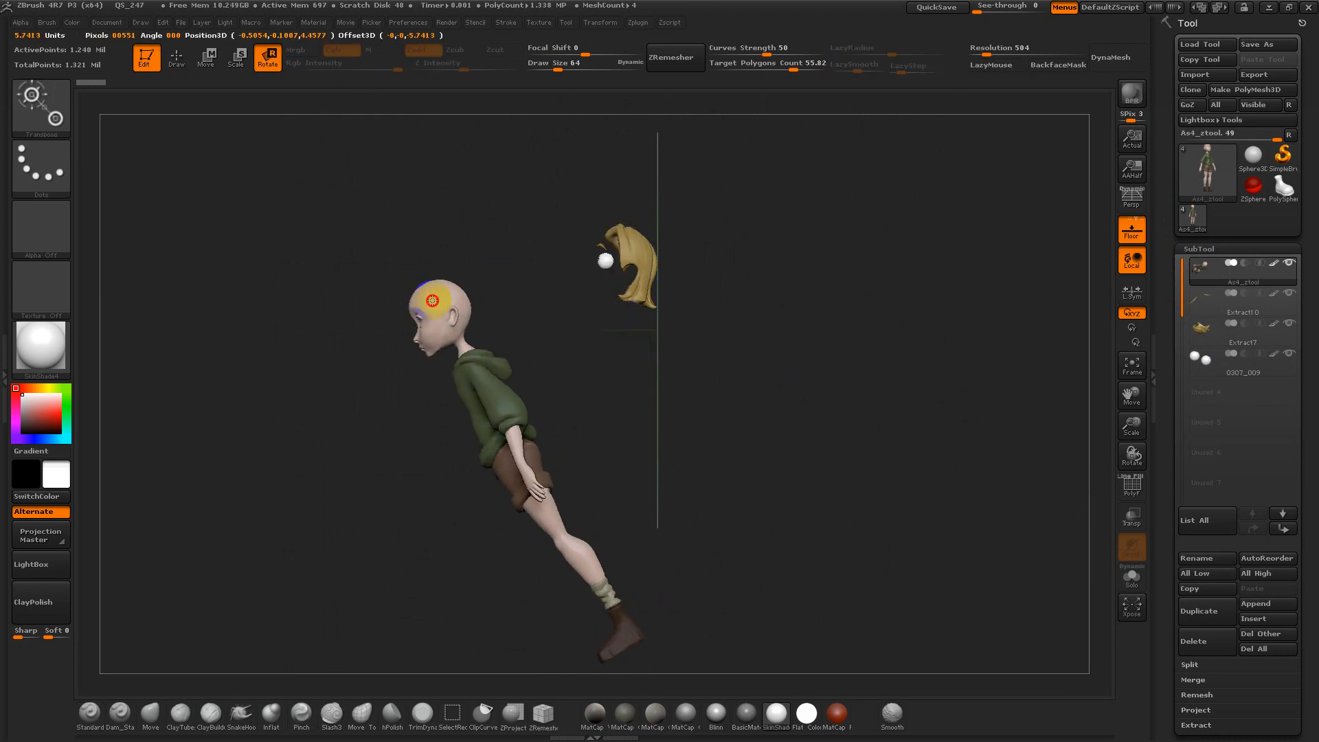
key("ctrl+z")
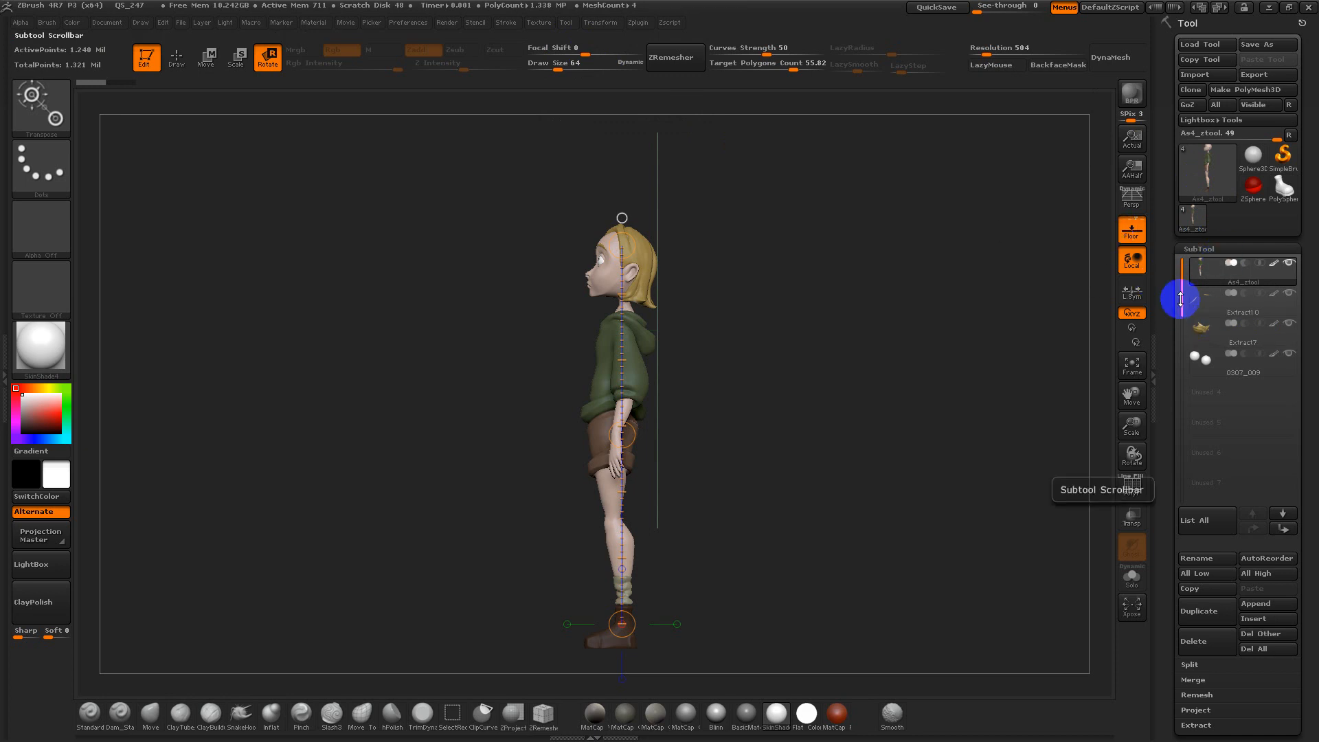
Create a single low-resolution posing mesh from all subtools using TPoseMesh in Transpose Master
left_click(634, 25)
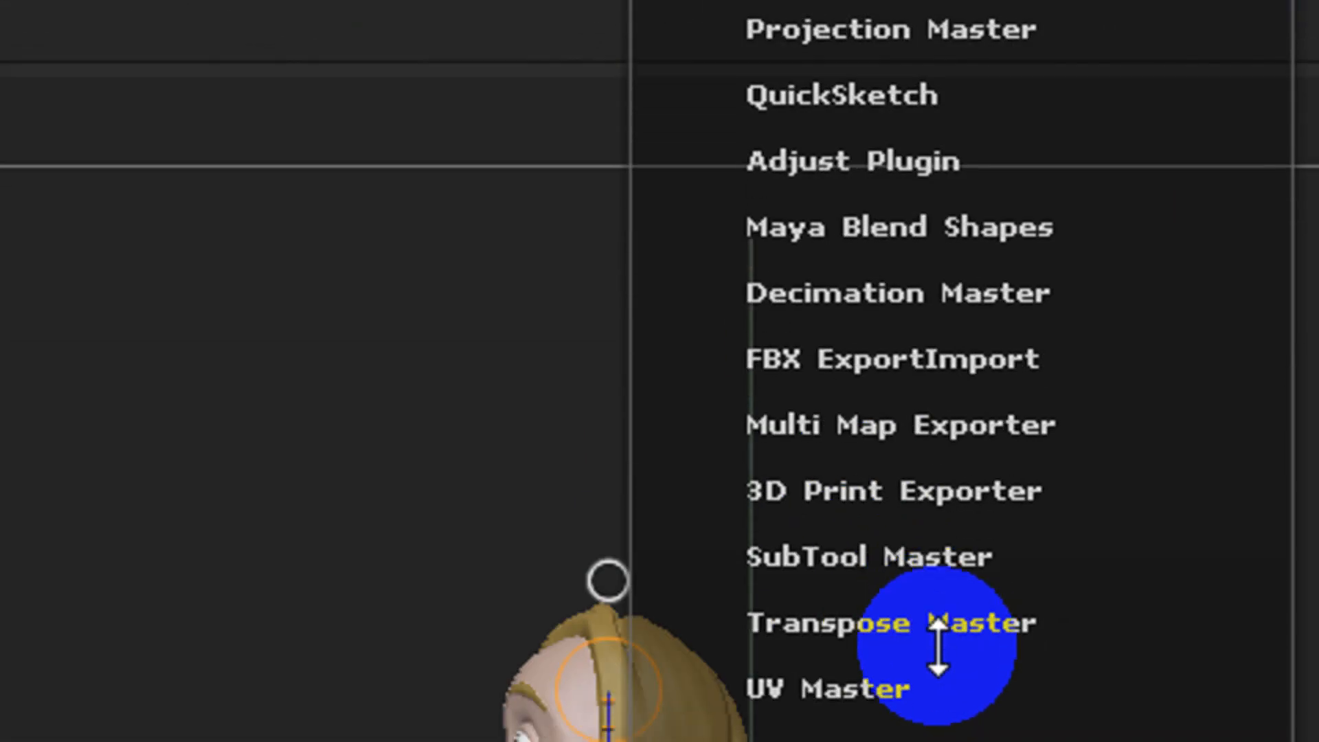
left_click(965, 623)
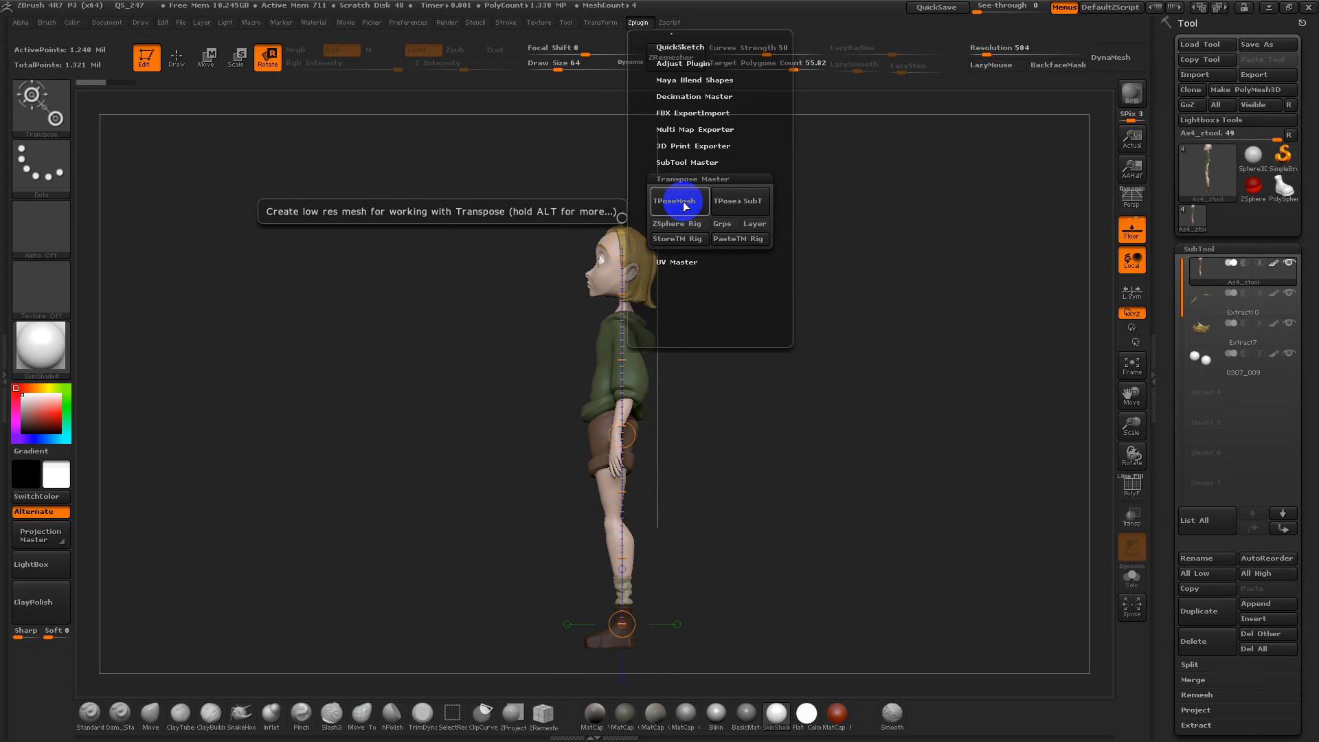
left_click(690, 202)
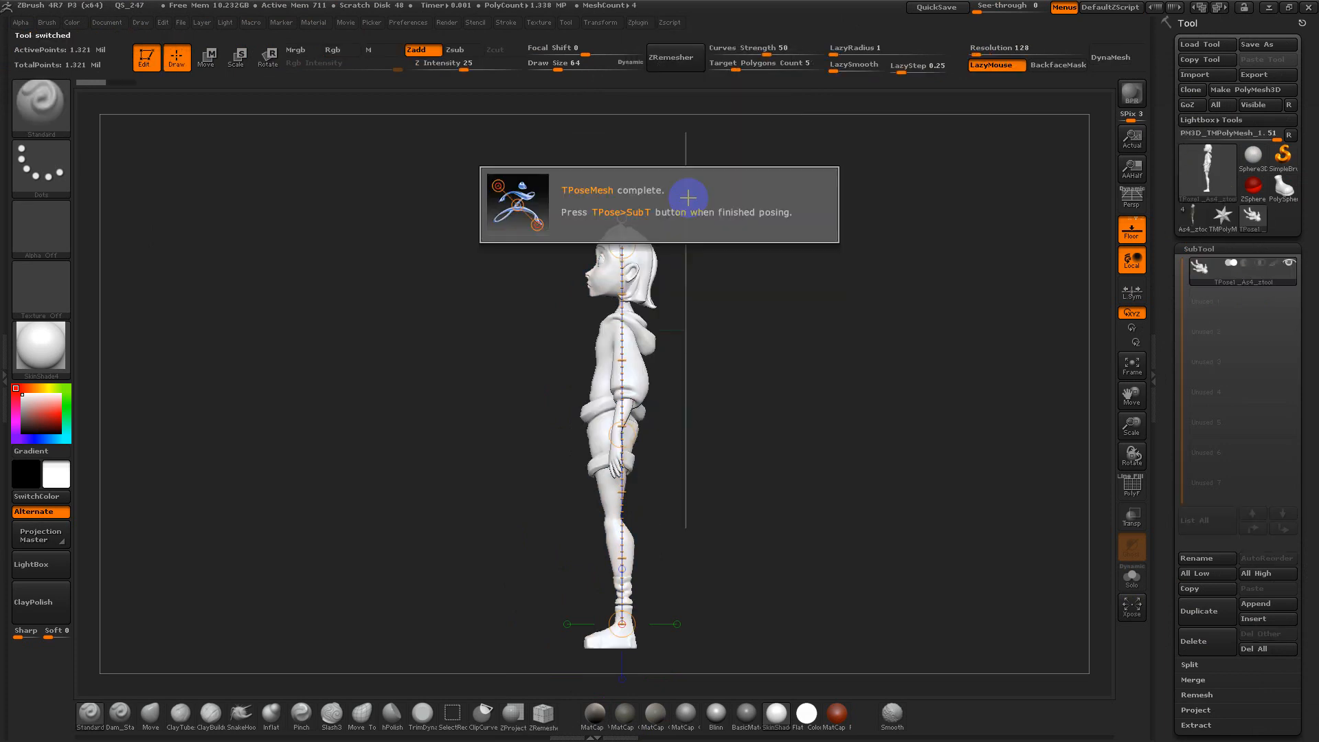
left_click(636, 22)
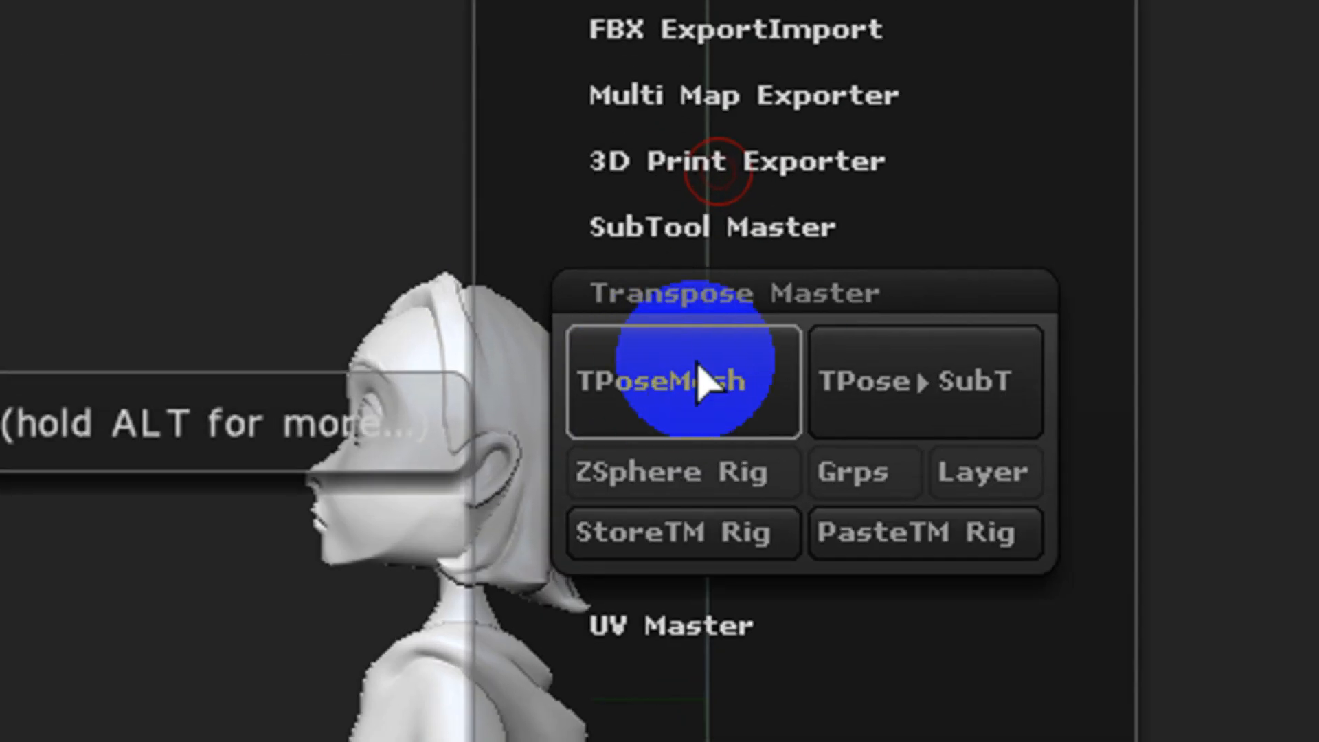
left_click(699, 381)
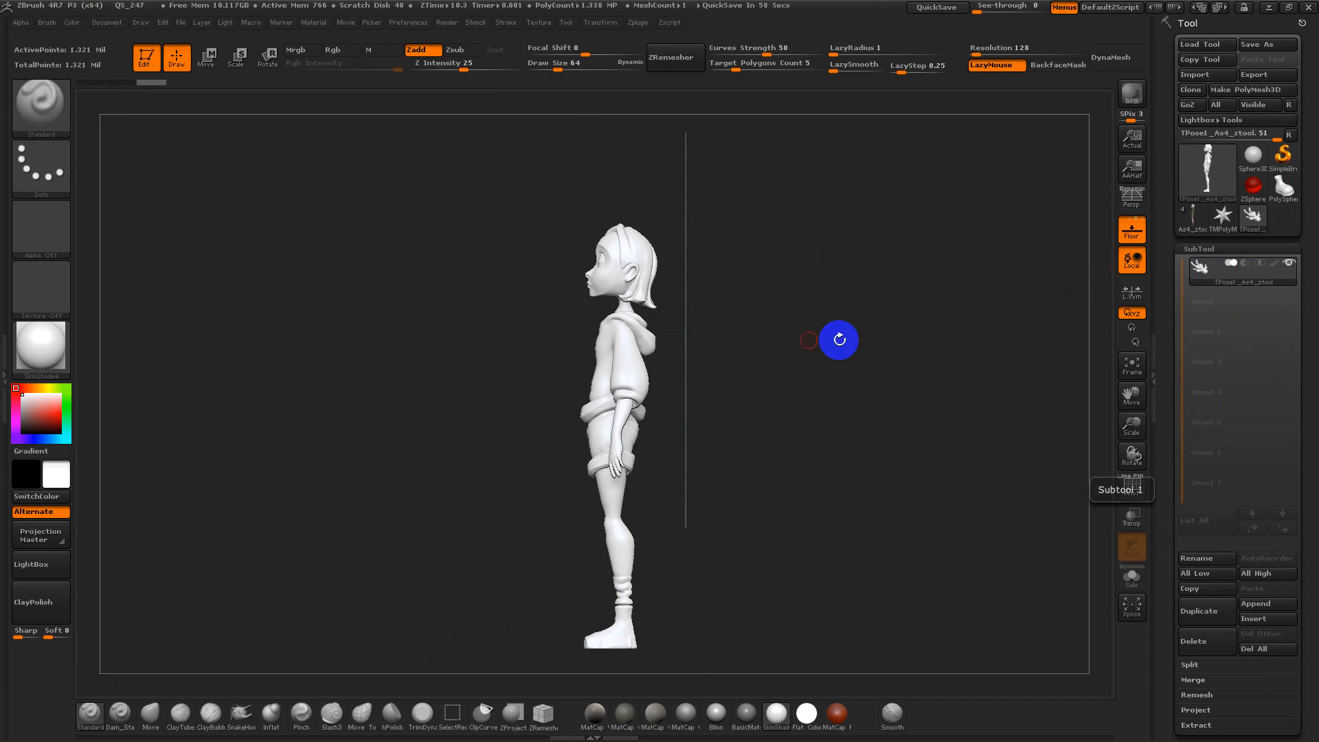
Activate Rotate mode and offset the posing mesh along the X axis with the Offset deformation
left_click(587, 26)
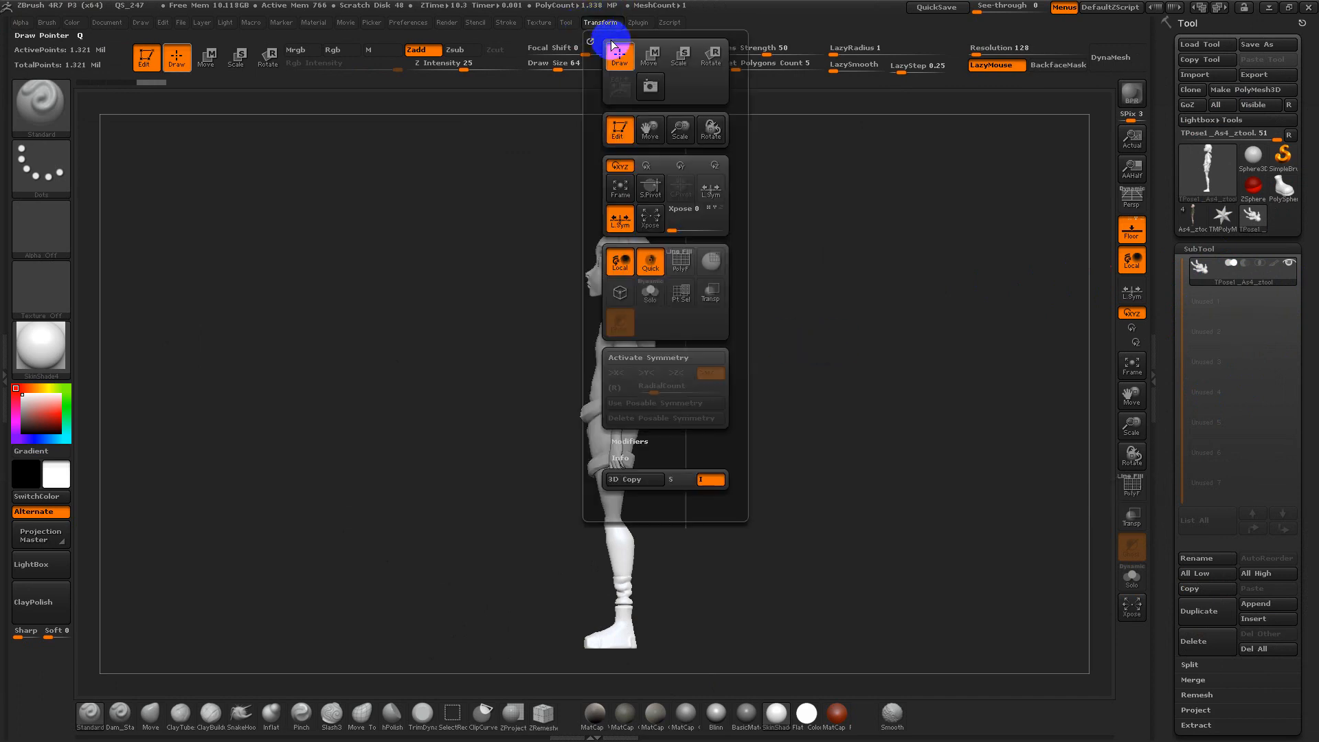
left_click(268, 61)
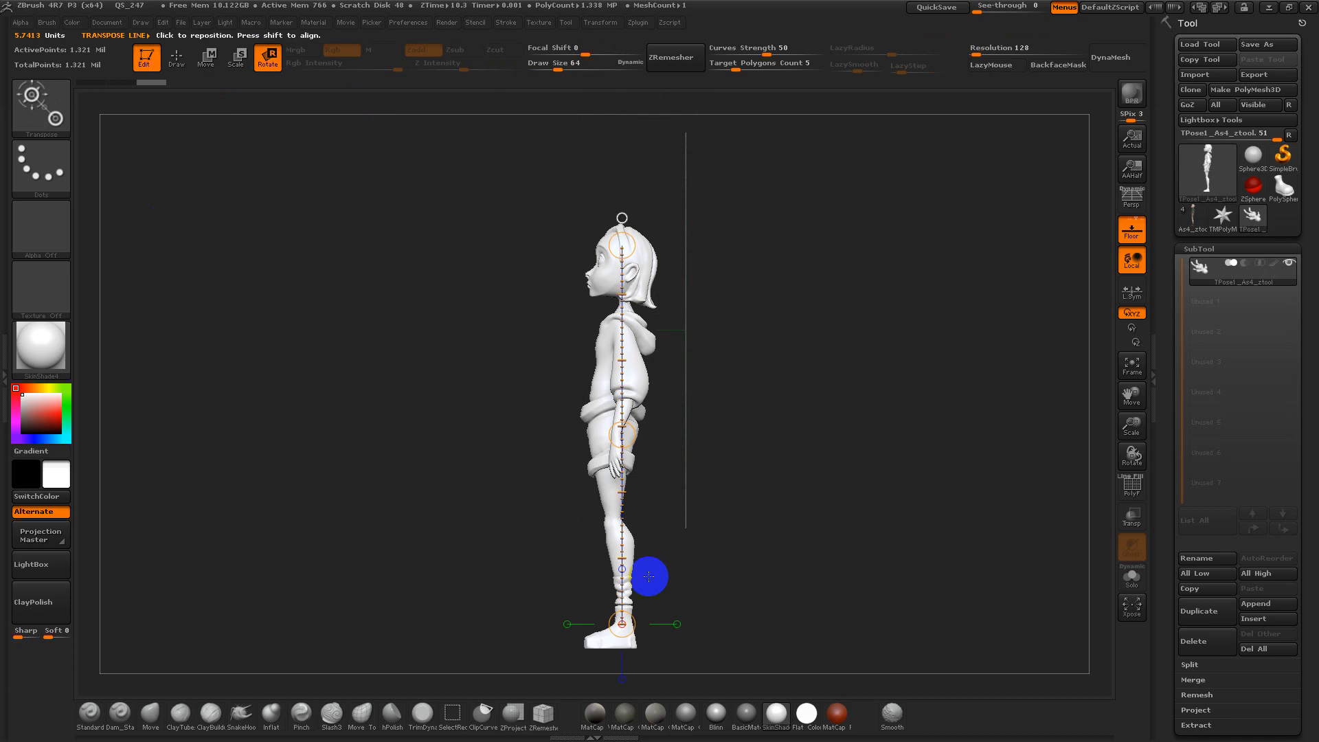
left_click(1221, 248)
left_click(1222, 247)
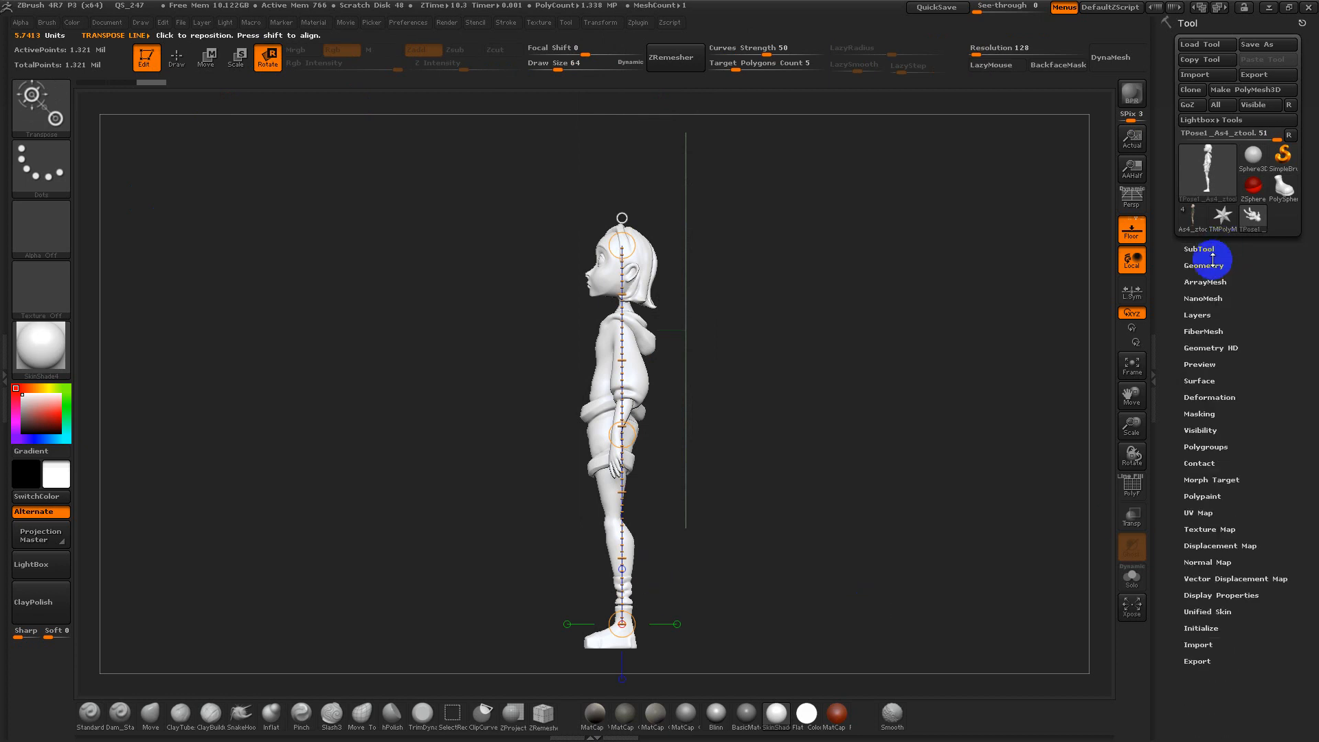
left_click(1199, 396)
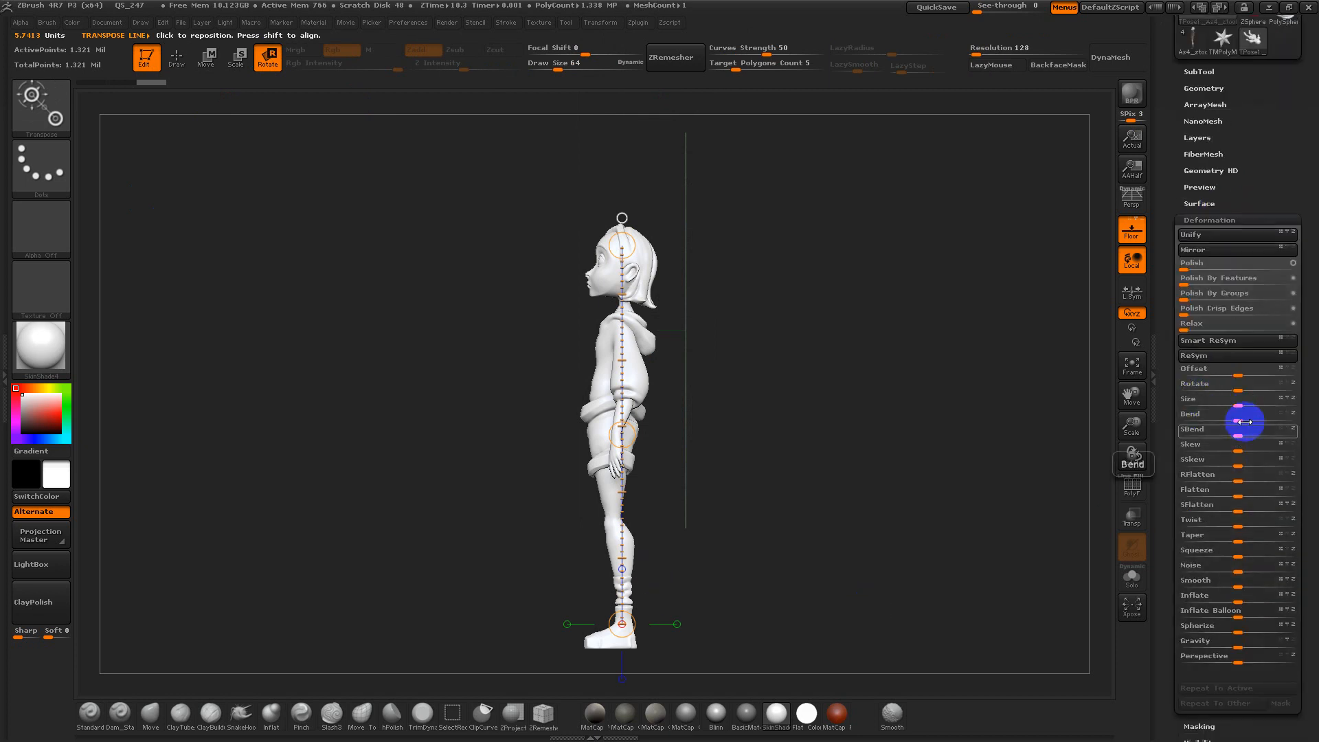
left_click_drag(1243, 373, 1199, 368)
Set the posing mesh's pivot point from the front view and offset the mesh along the Y axis
left_click_drag(915, 391, 997, 410, "shift")
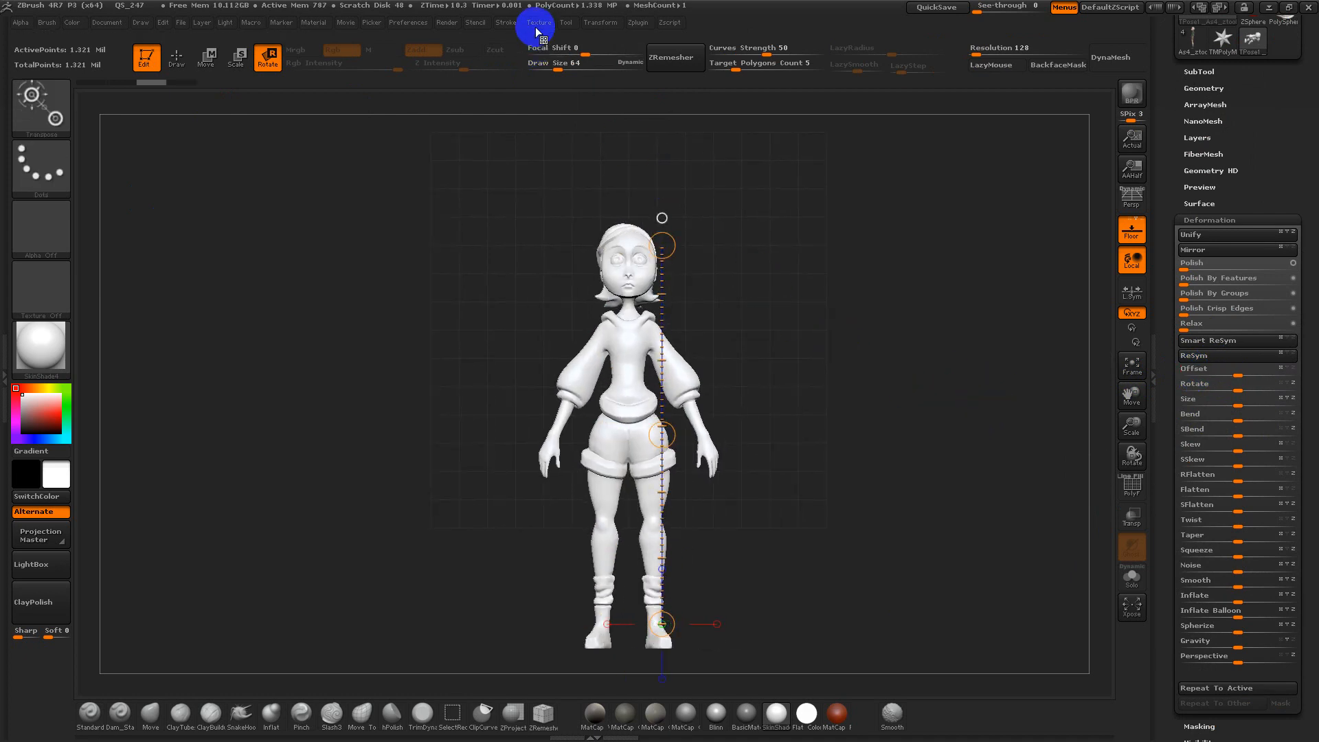
left_click(604, 23)
left_click(651, 191)
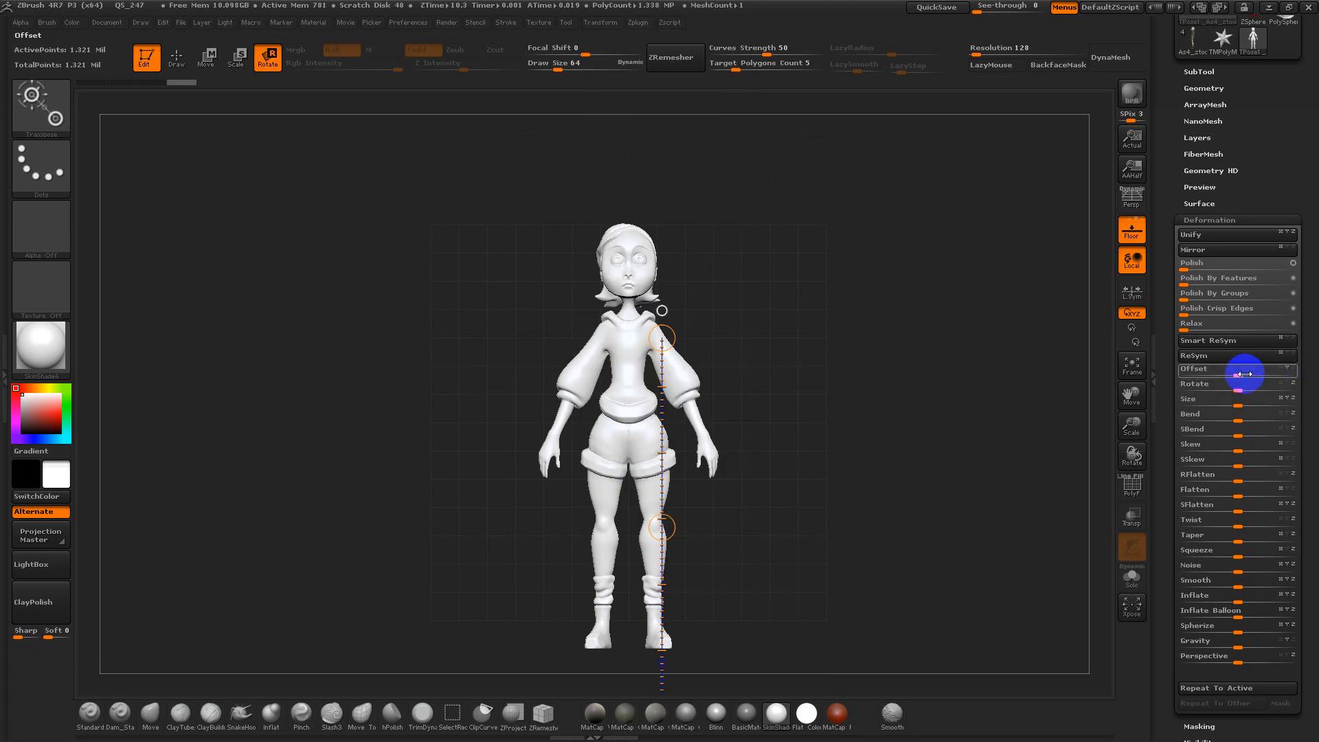
left_click_drag(1309, 375, 1310, 375)
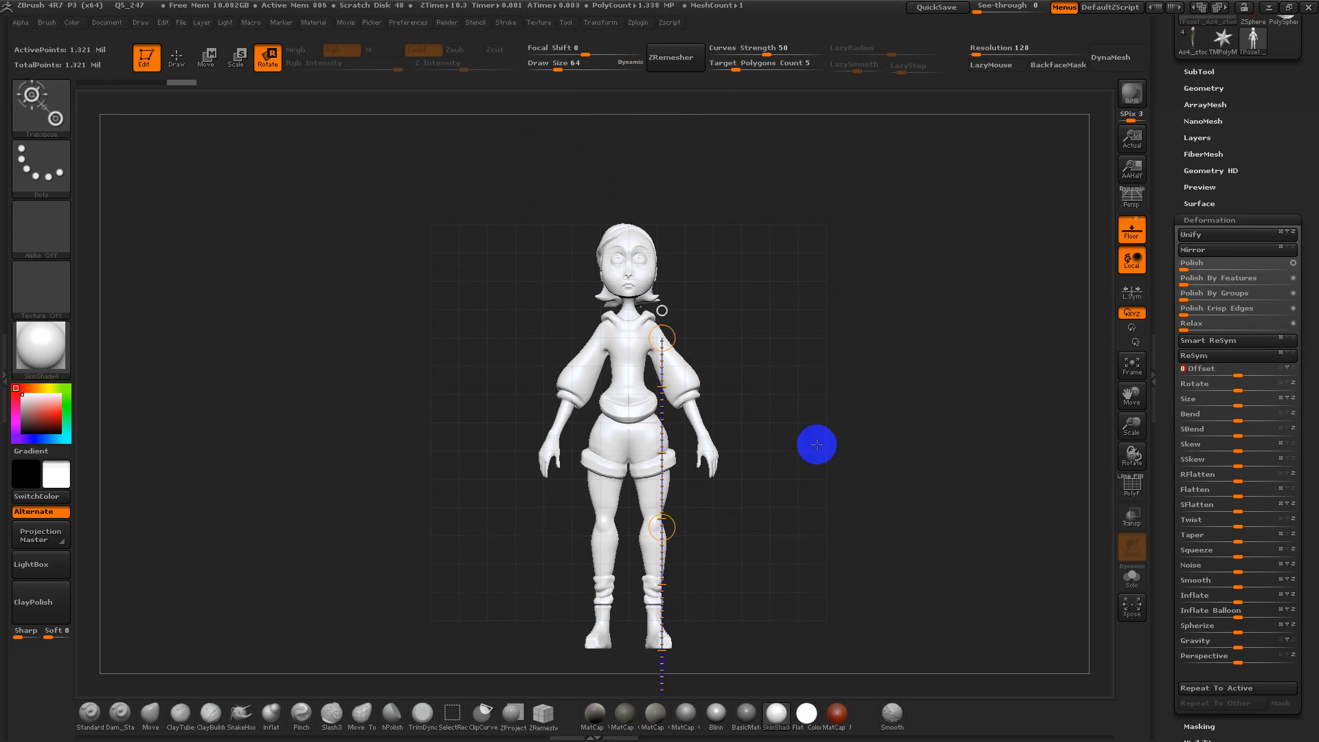
Rotate the lying posing mesh about the X axis with the Rotate deformation so that it stands on the floor grid
left_click_drag(816, 445, 963, 425)
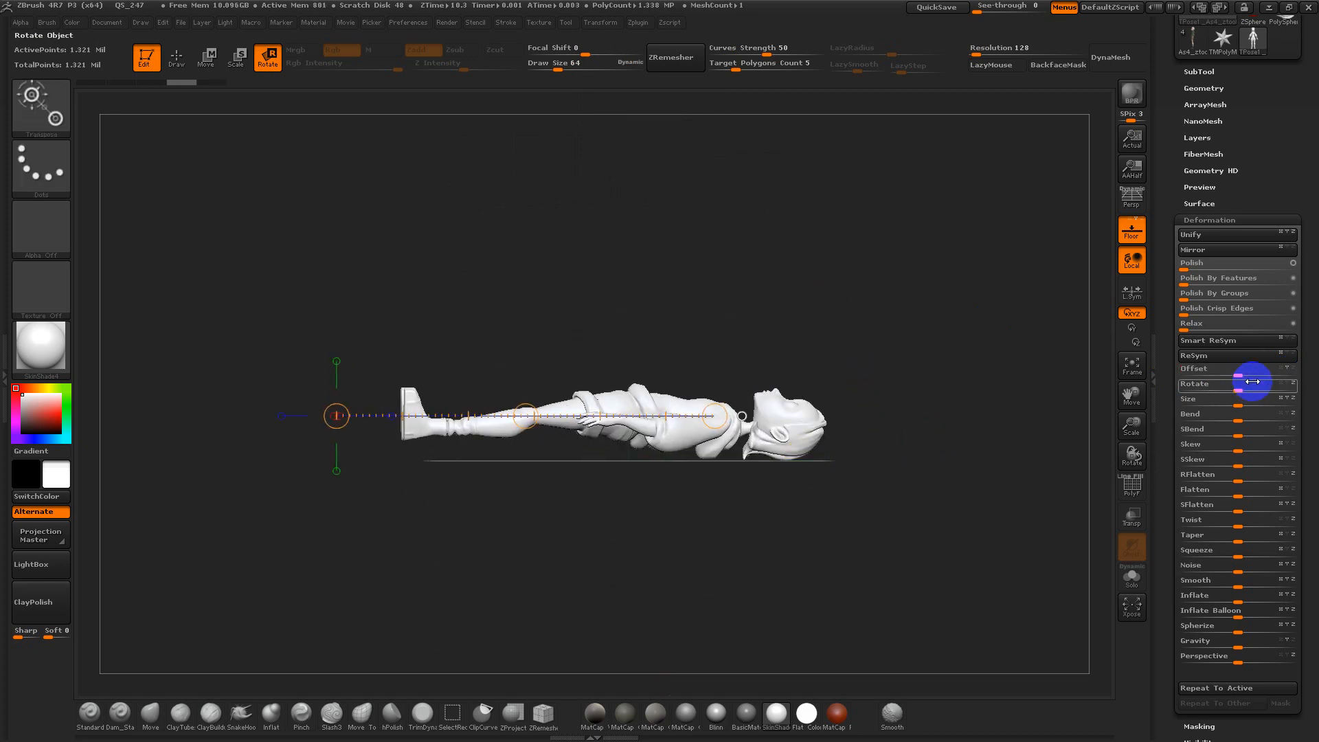
left_click_drag(1241, 387, 1295, 386)
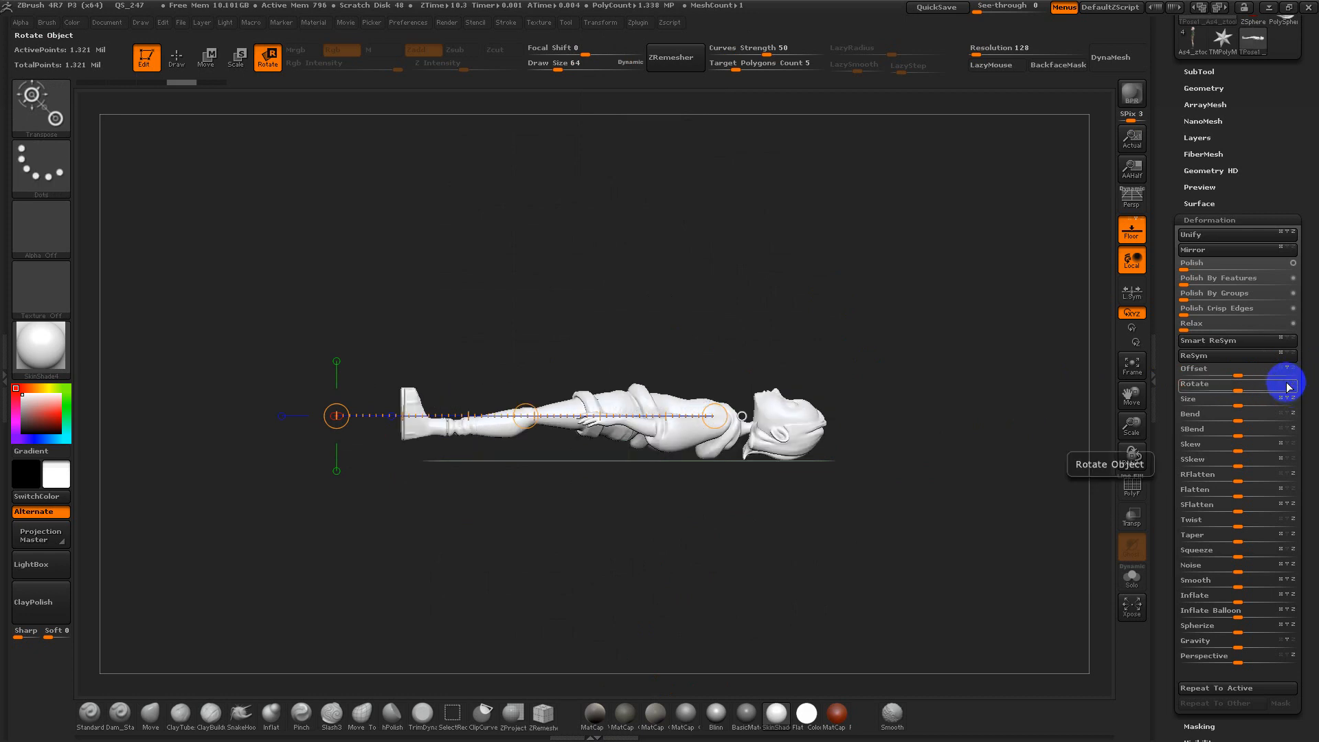
mouse_move(1243, 390)
left_mouse_down()
mouse_move(1288, 386)
mouse_move(1248, 383)
mouse_move(1263, 386)
left_mouse_up()
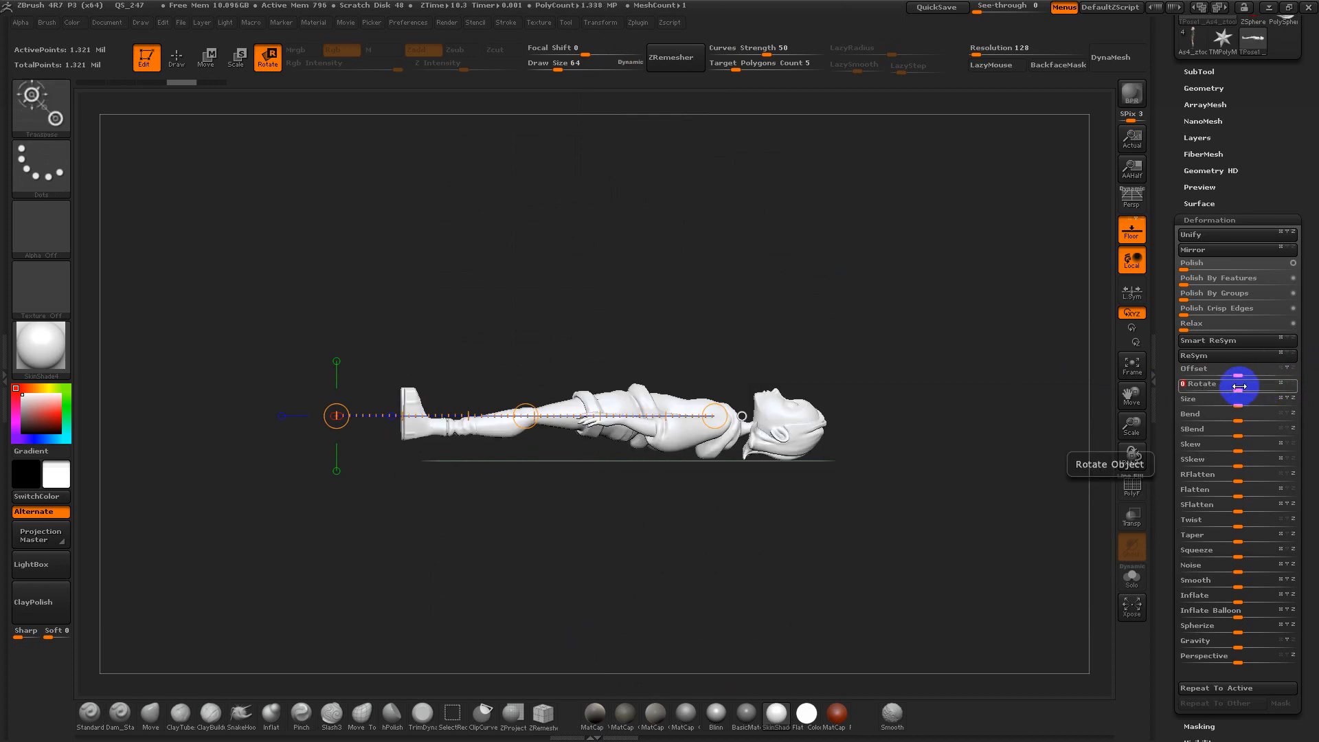
key("Return")
Place a vertical rotation transpose line from the character's feet to the top of the head in front view
mouse_move(790, 357)
left_mouse_down()
mouse_move(898, 368)
mouse_move(916, 473)
mouse_move(848, 392)
mouse_move(884, 504)
mouse_move(925, 437)
mouse_move(895, 433)
mouse_move(881, 395)
mouse_move(892, 395)
left_mouse_up()
key("q")
mouse_move(873, 418)
left_mouse_down("shift")
mouse_move(840, 471)
mouse_move(851, 444)
left_mouse_up("shift")
left_click(268, 57)
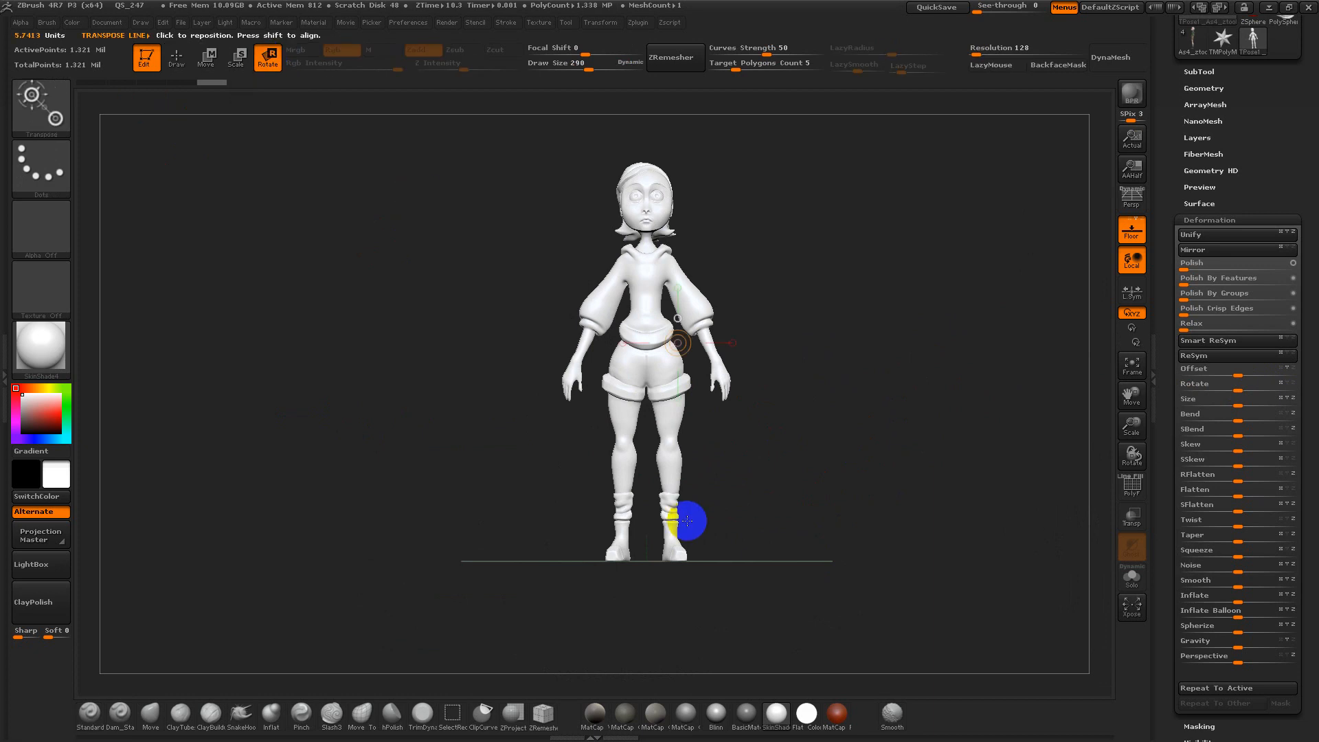
left_click_drag(678, 560, 653, 165, "shift")
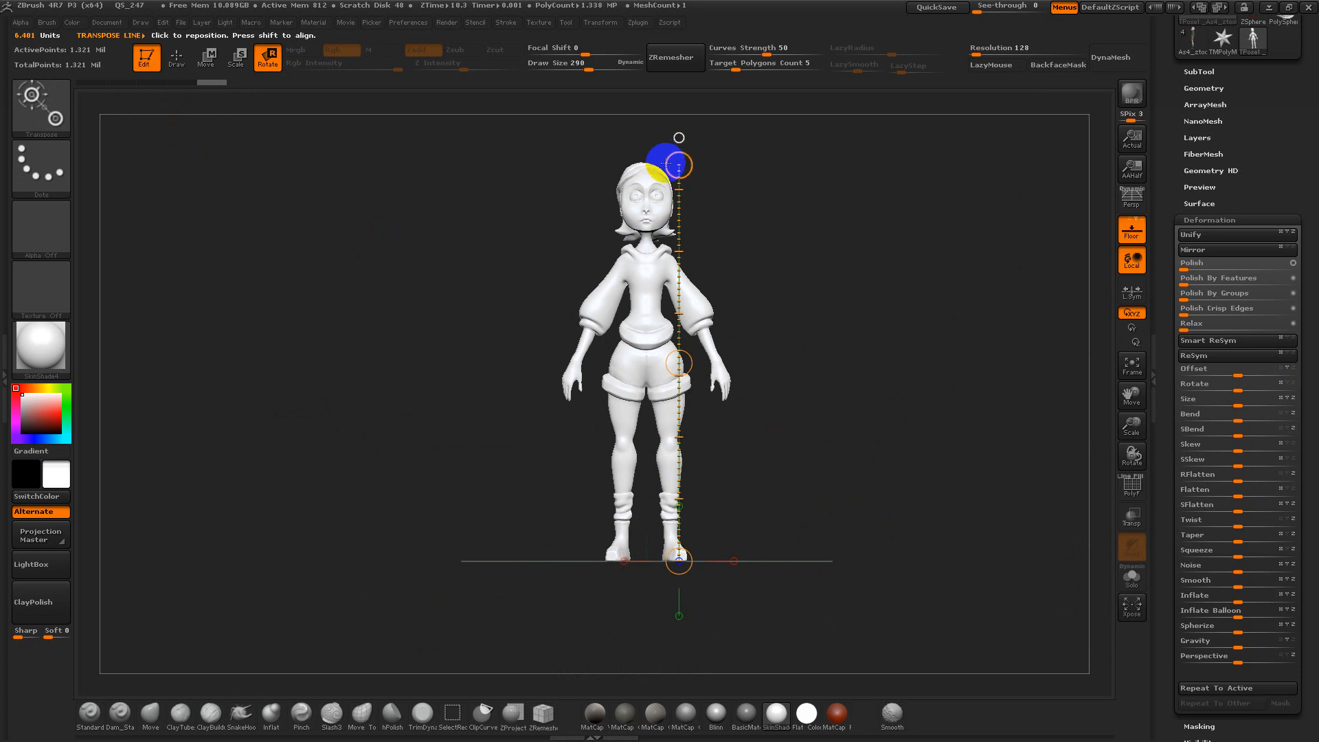
Return to Draw mode and set the brush draw size to 1000
left_click_drag(827, 324, 862, 335)
key("q")
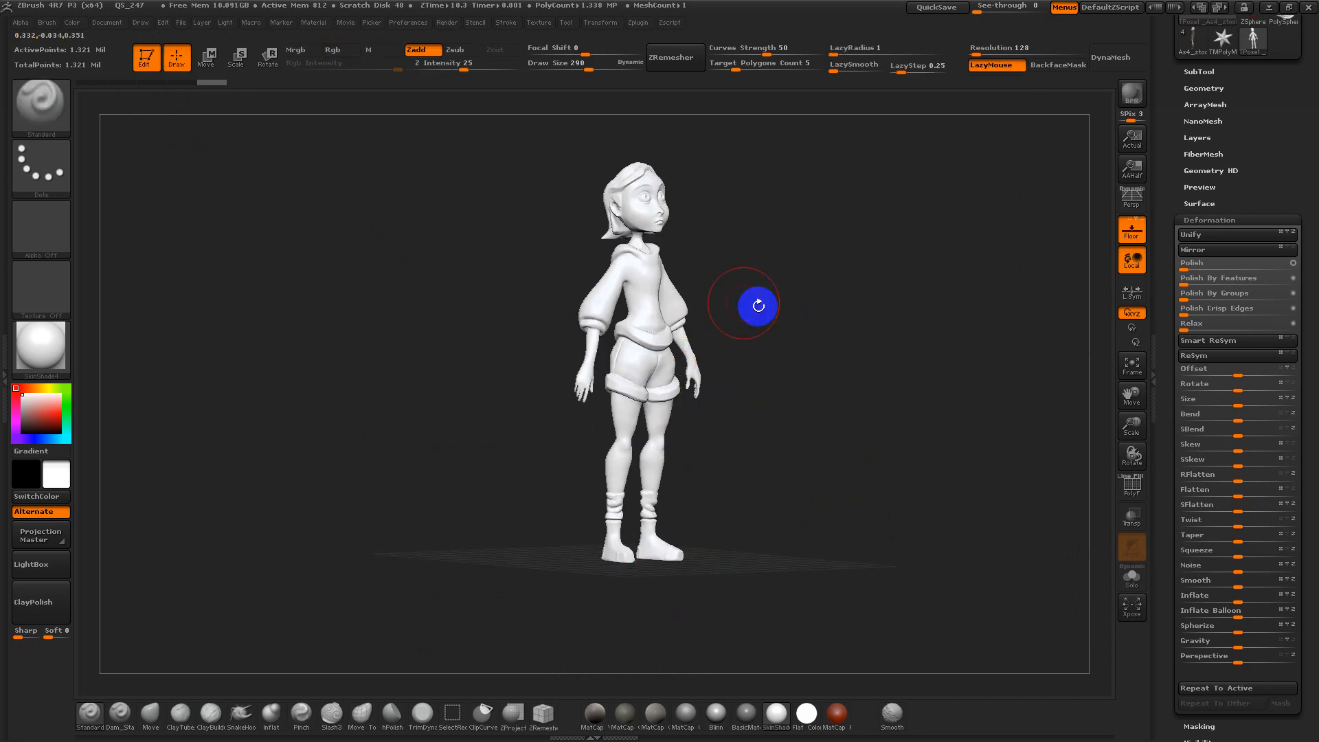
key("s")
left_click_drag(625, 301, 719, 301)
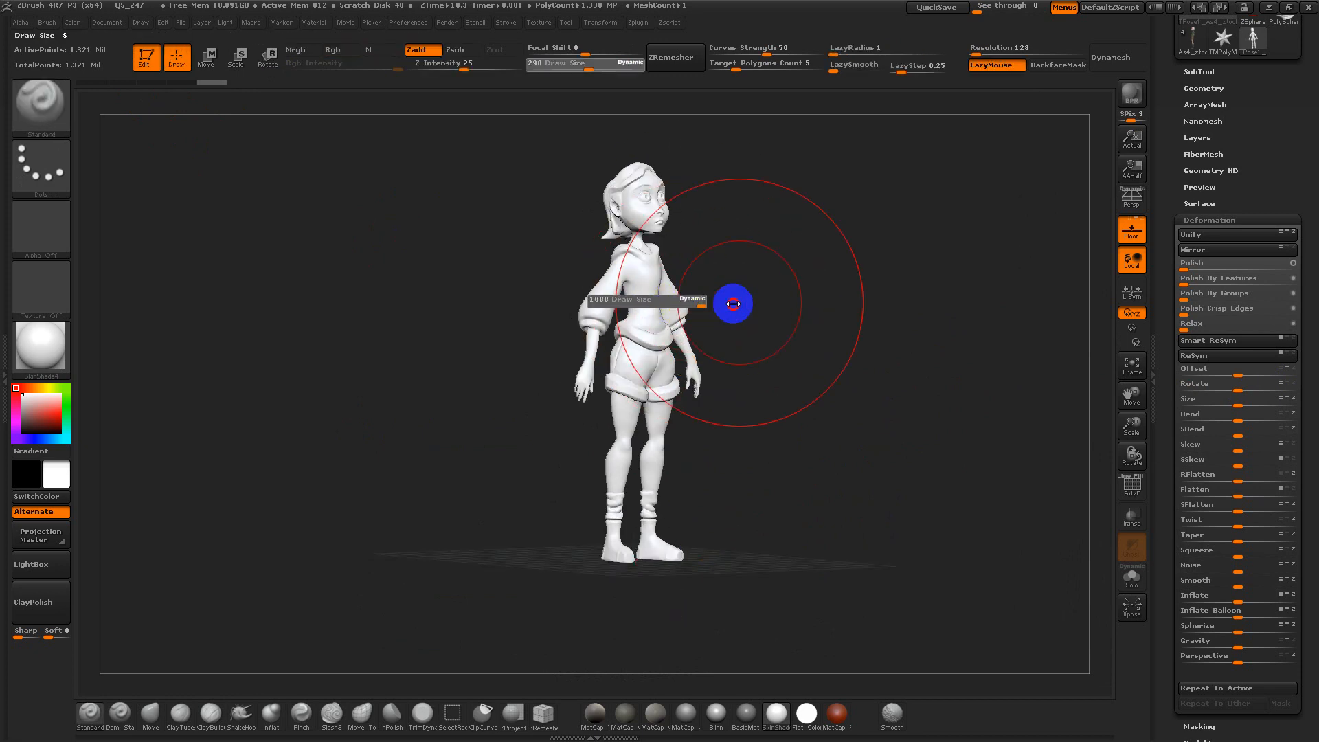
Set the brush draw size to 355
key("s")
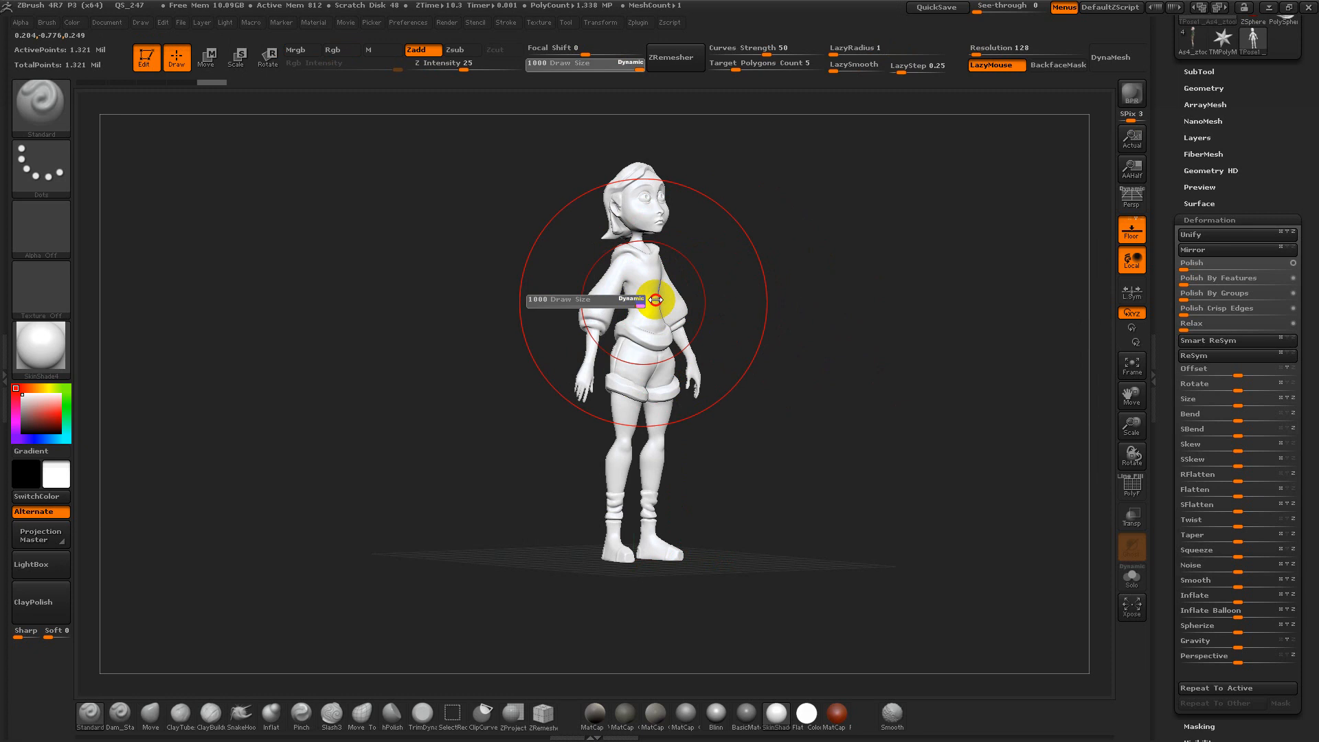
key("s")
left_click_drag(655, 301, 581, 306)
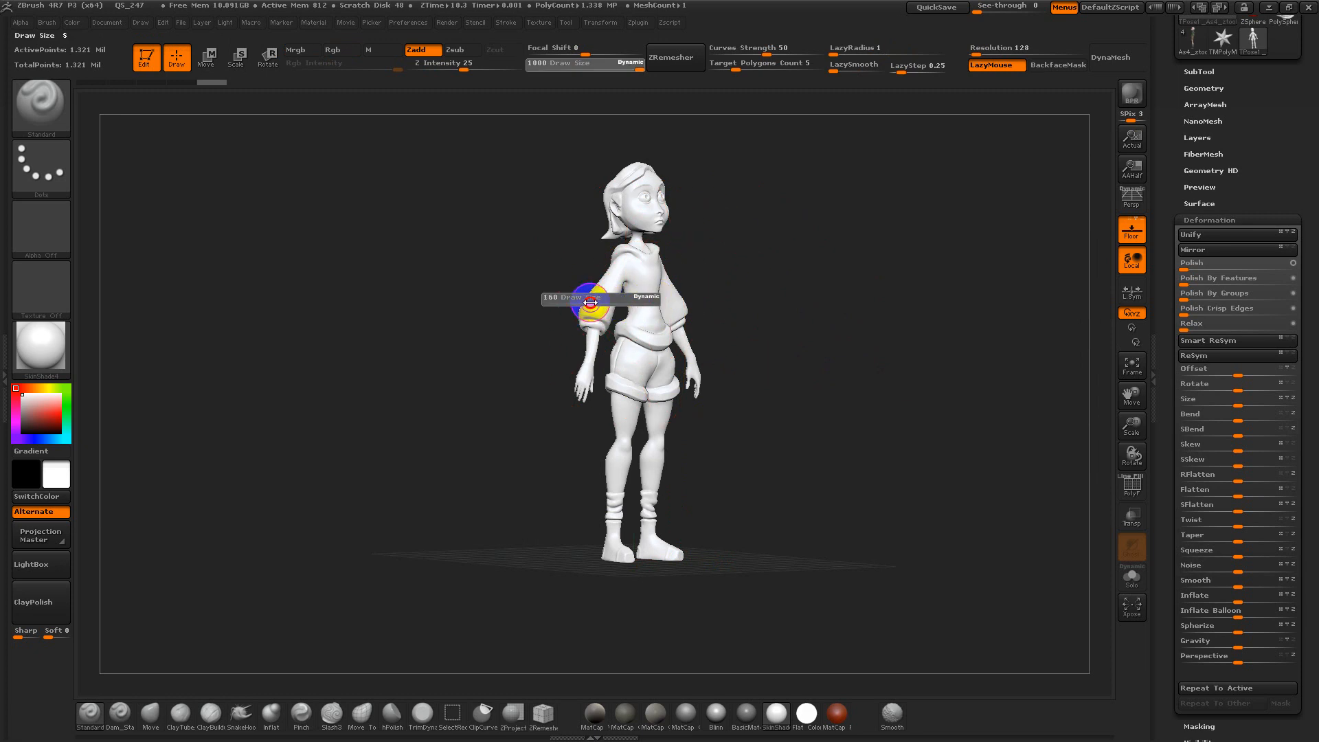
key("s")
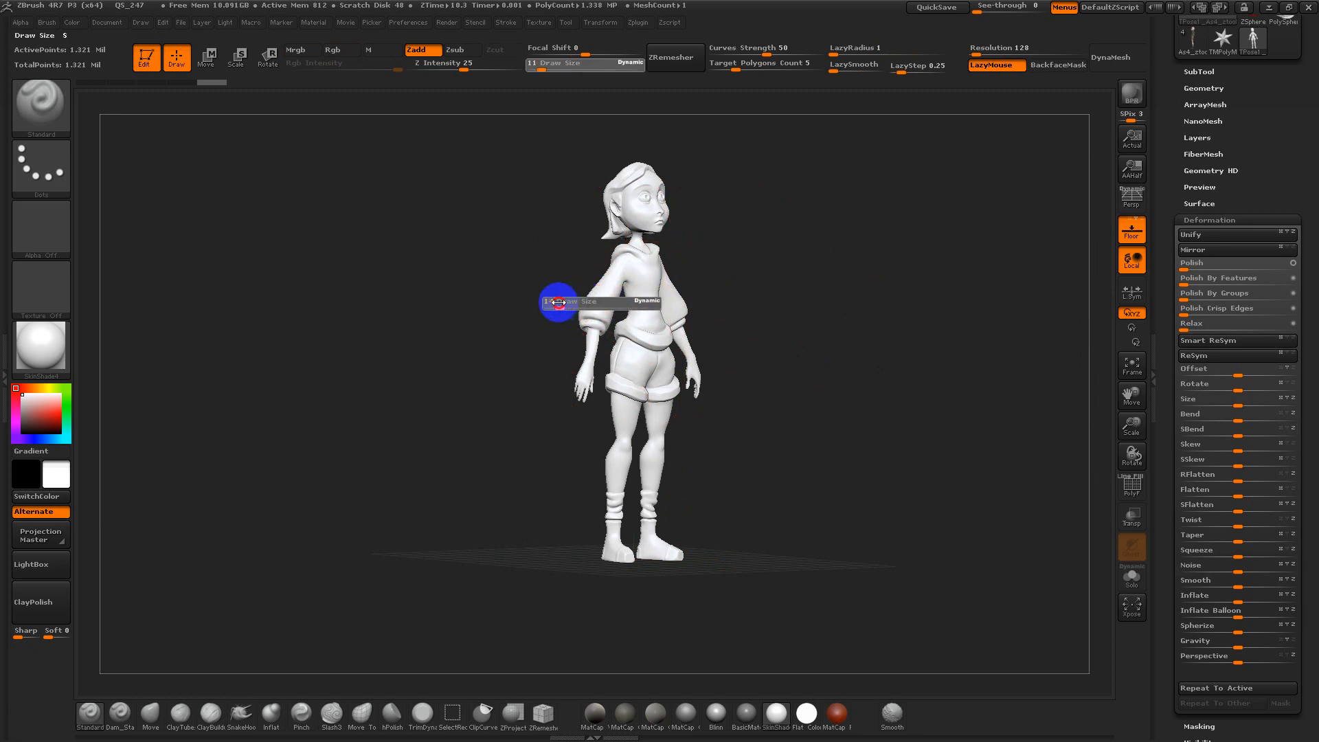
left_click_drag(581, 300, 780, 306)
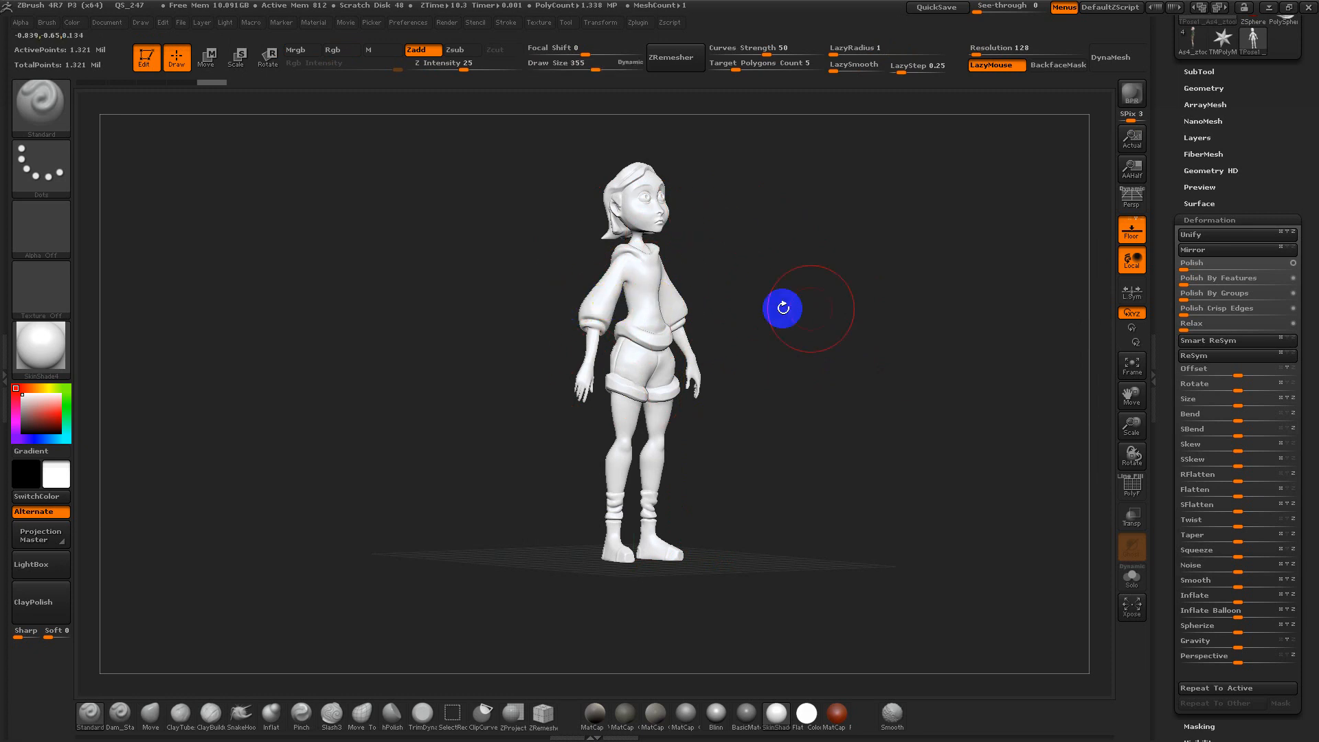
Inspect the posing mesh's XYZ size and its X, Y and Z position values in the geometry settings
left_click(1197, 88)
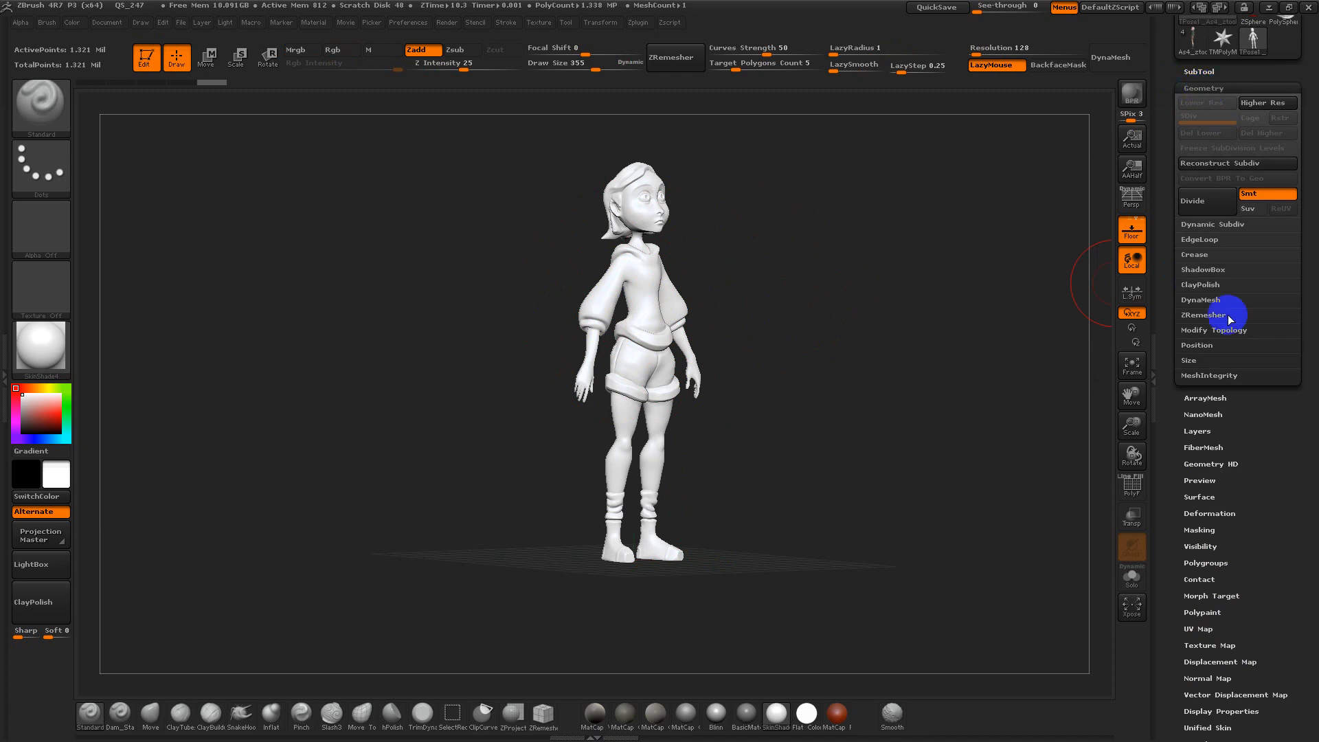
left_click(1192, 361)
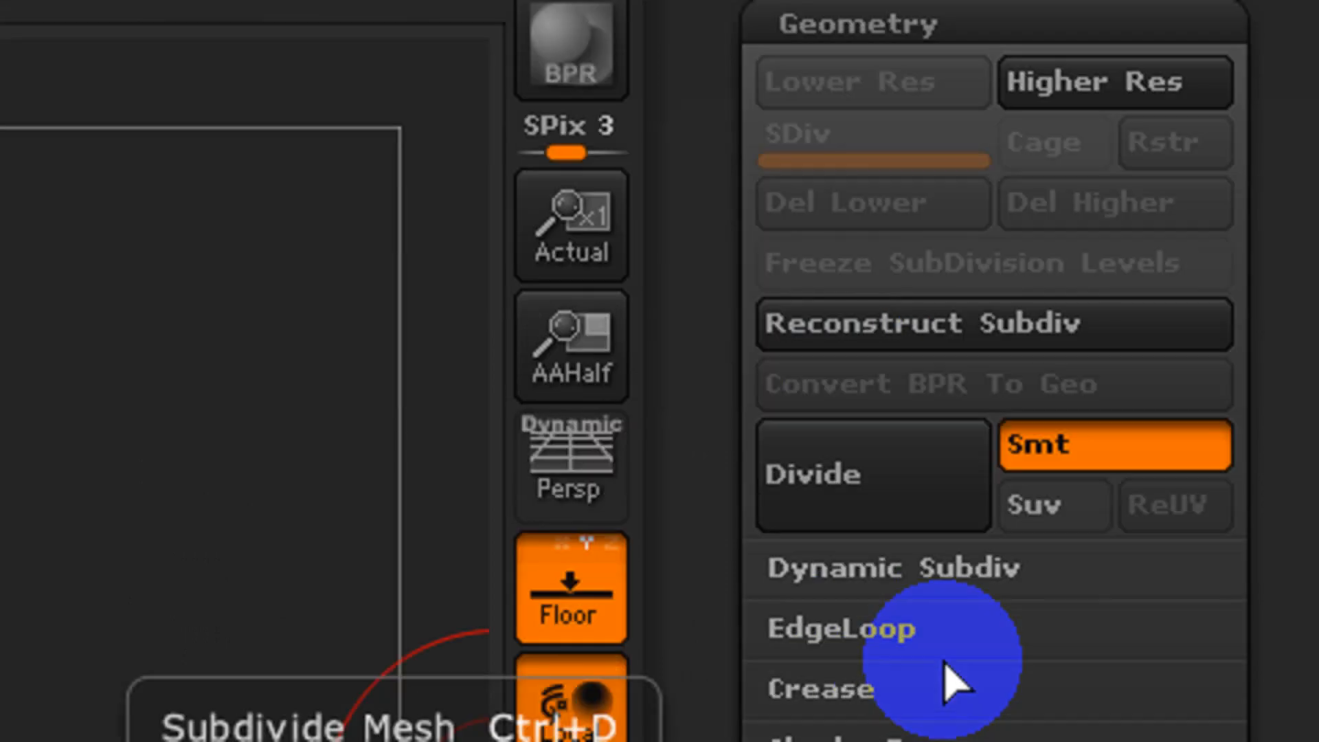
left_click(1234, 401)
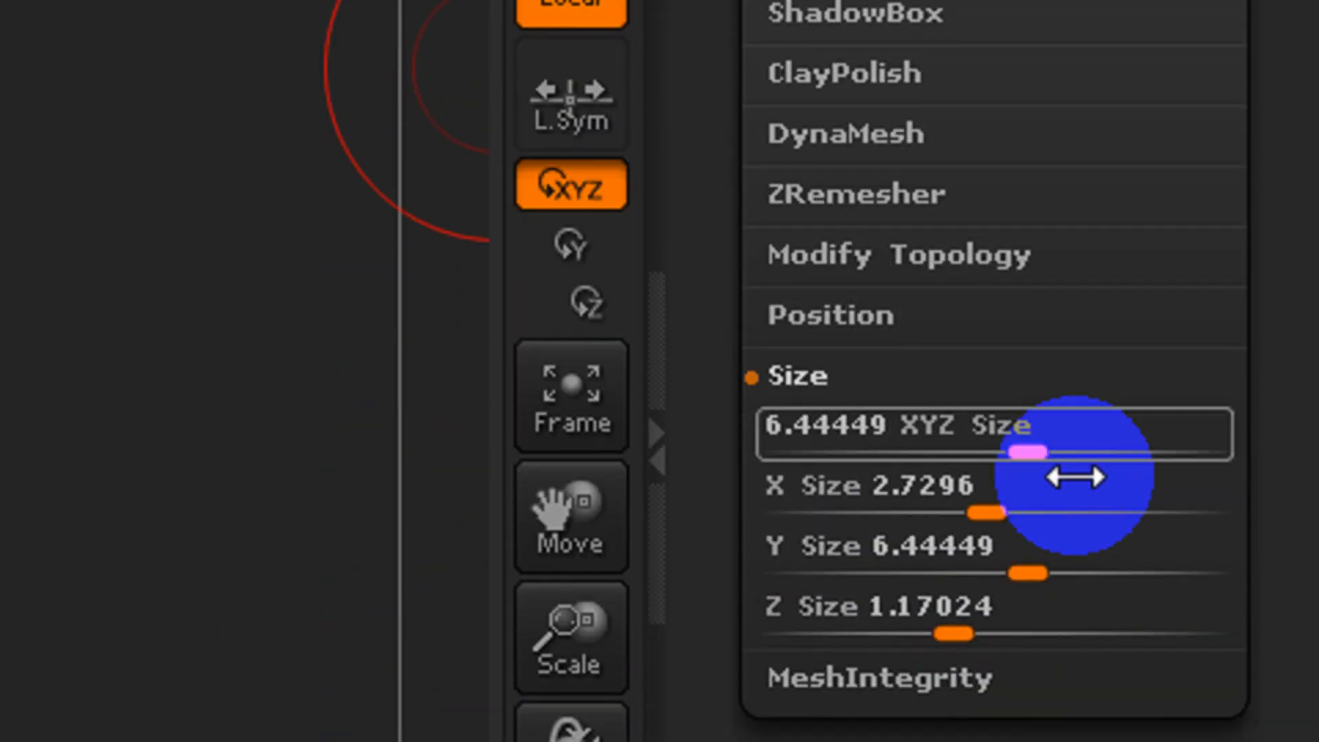
left_click(874, 443)
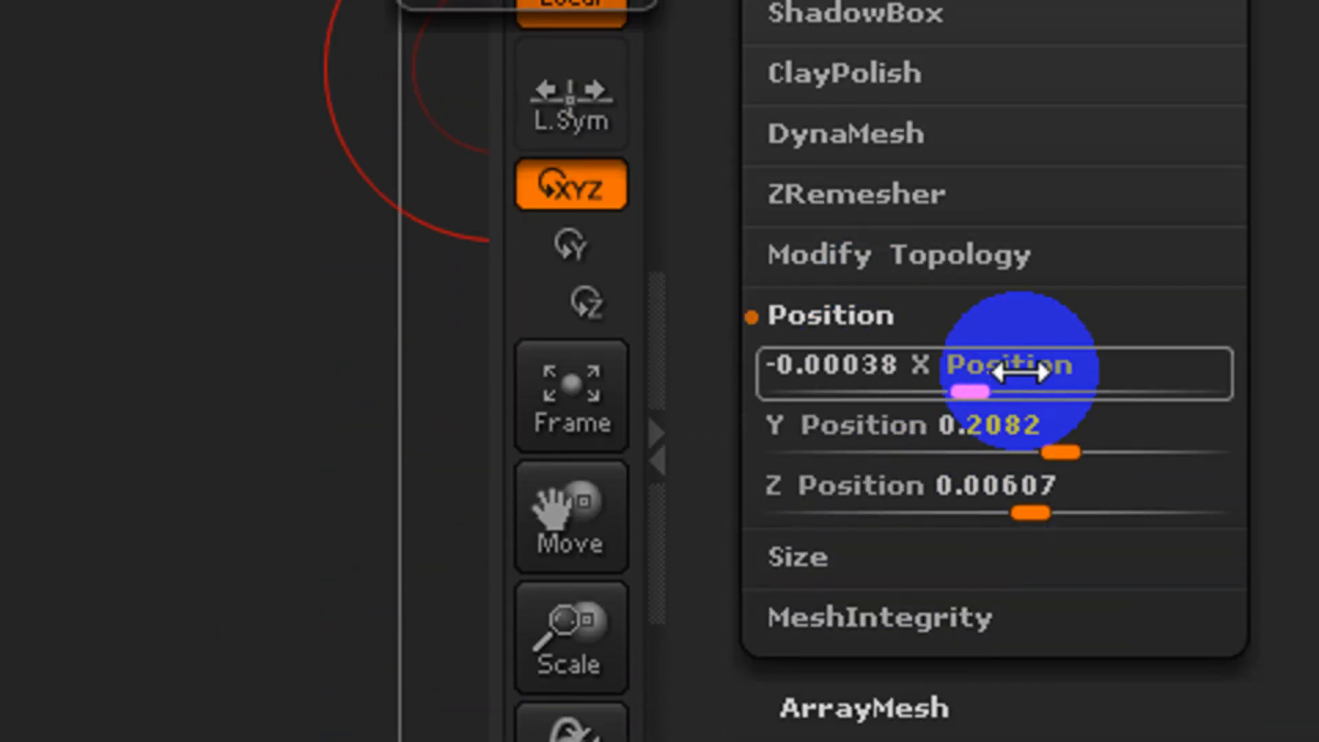
mouse_move(1256, 521)
left_mouse_down()
mouse_move(1261, 470)
mouse_move(1258, 505)
left_mouse_up()
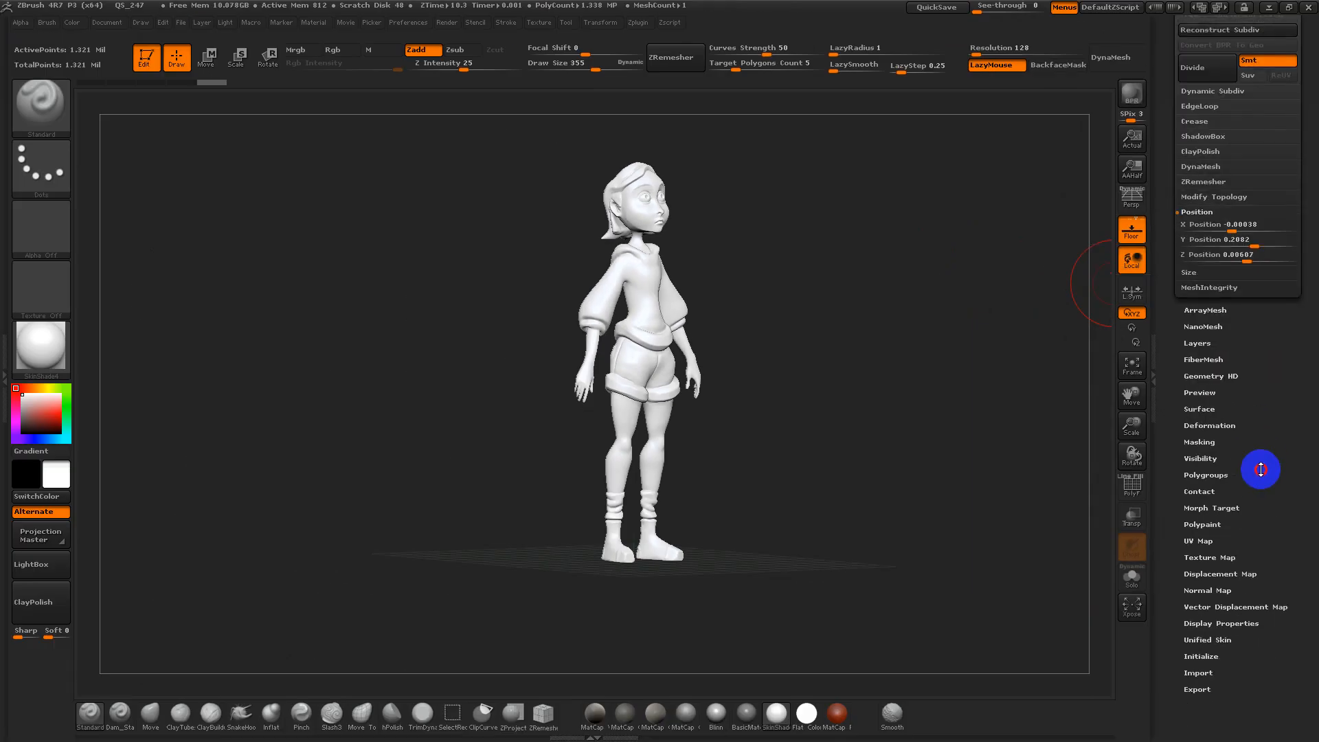
Resize and recenter the posing mesh with the Unify deformation
left_click(1206, 510)
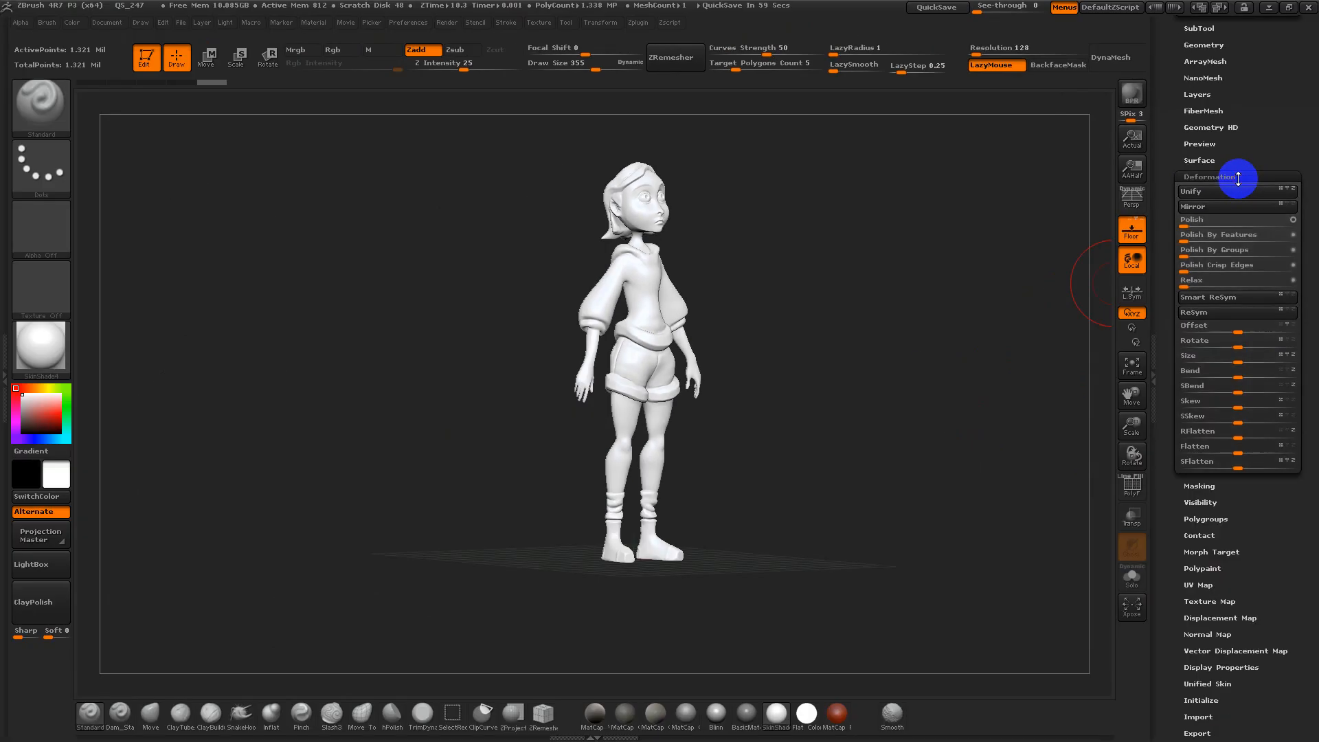
left_click(1238, 177)
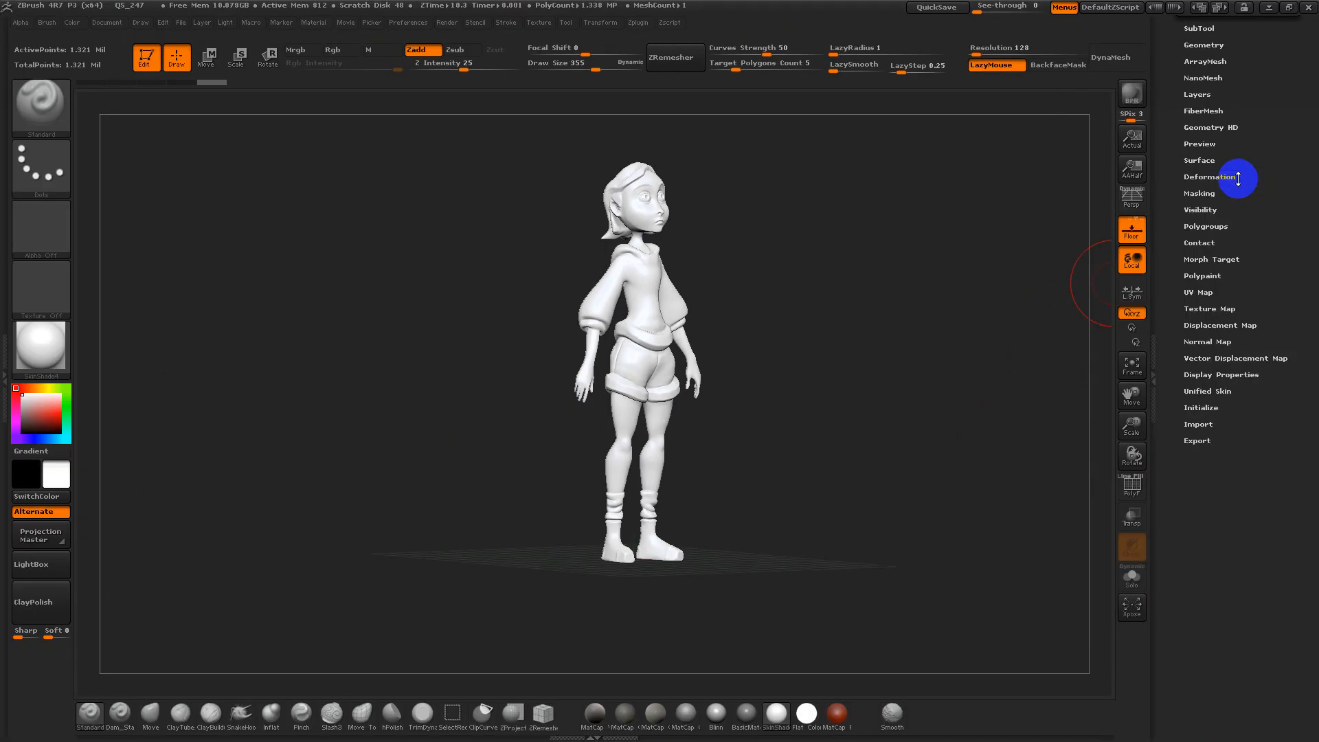
left_click(1236, 178)
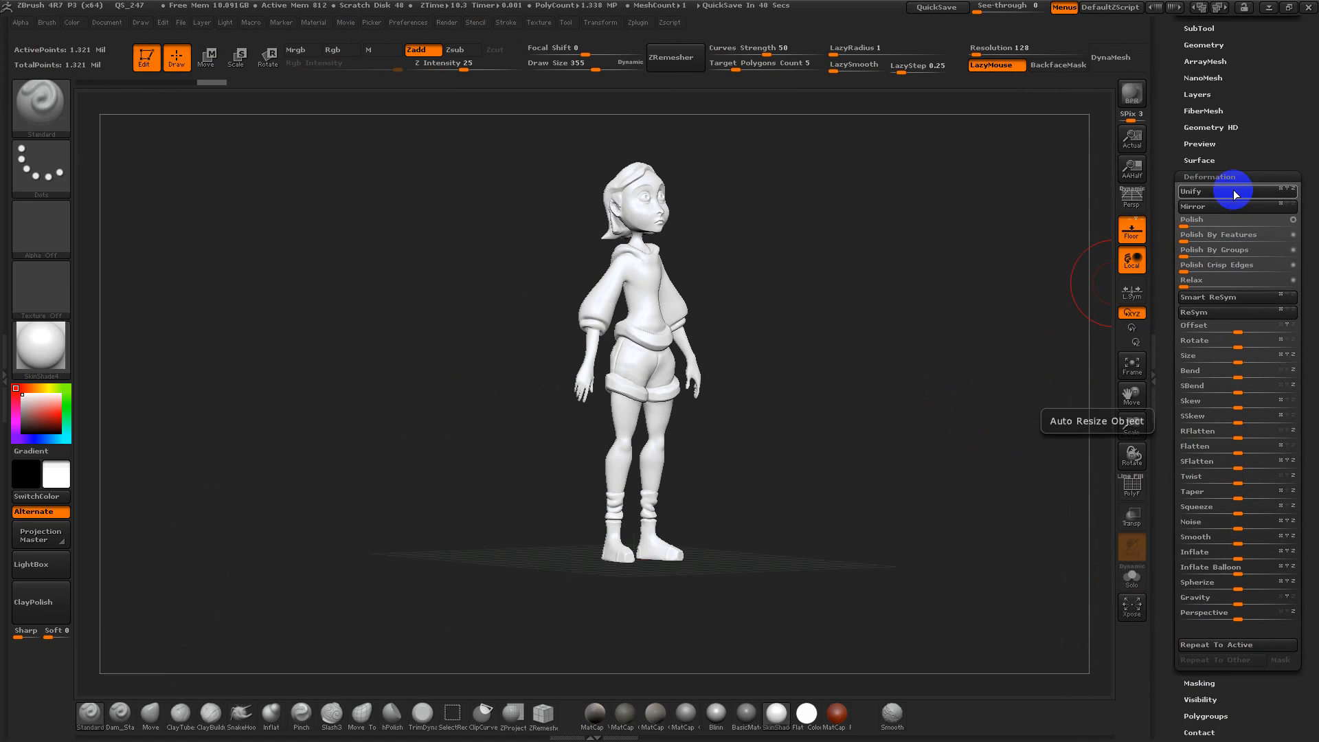
left_click(1234, 193)
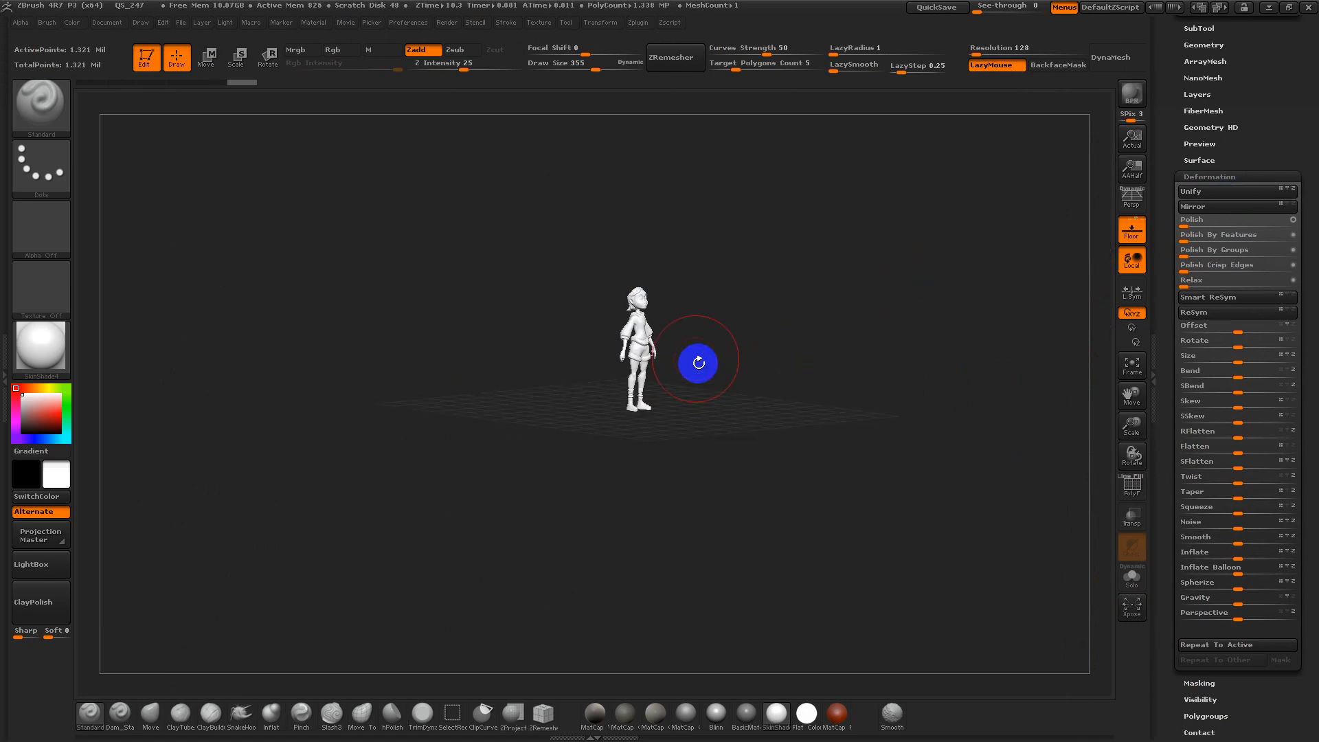
left_click_drag(760, 326, 772, 353, "alt")
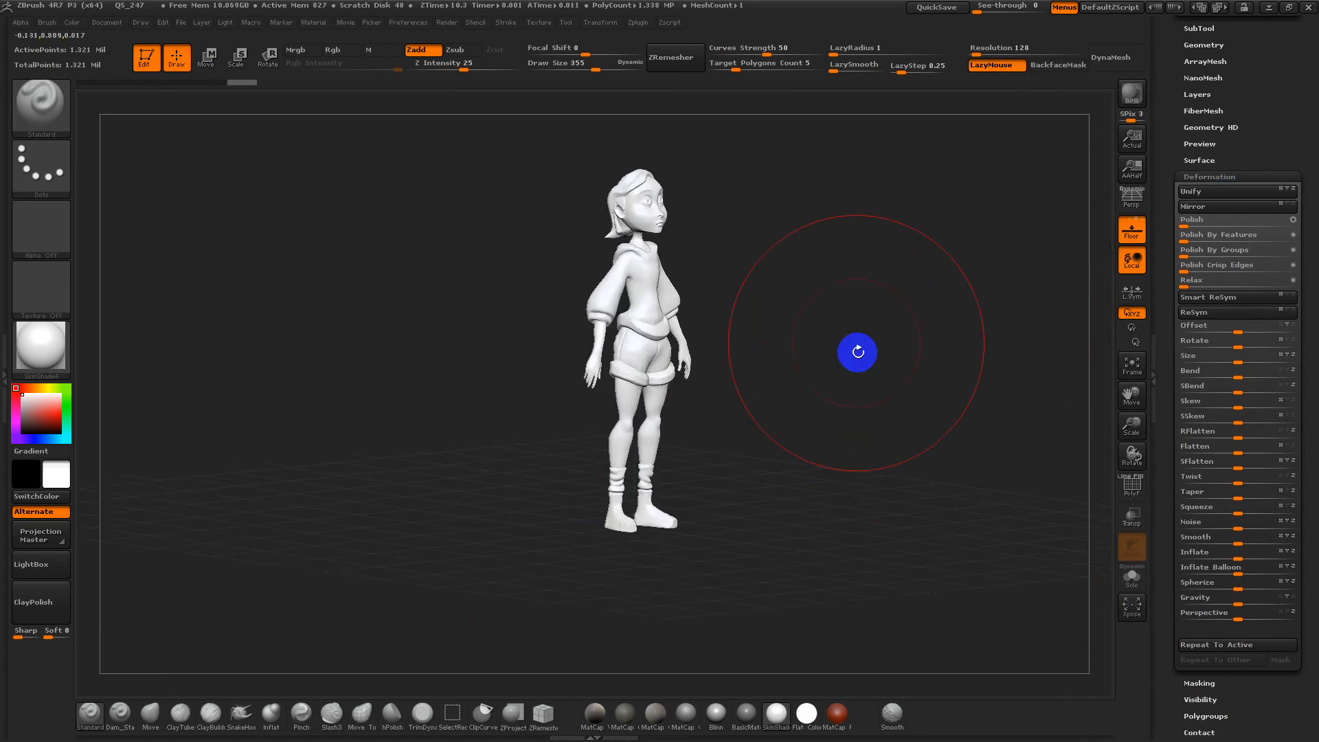
left_click_drag(813, 307, 795, 324)
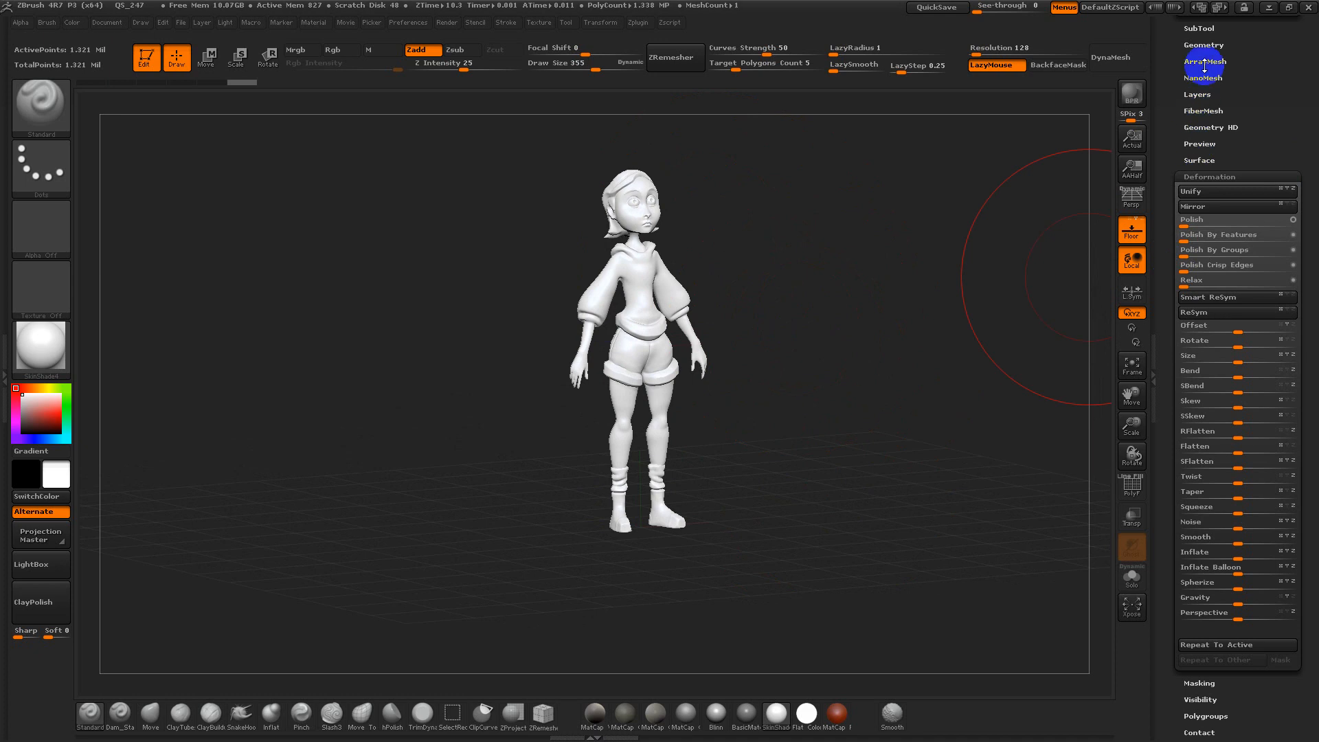
Check the unified posing mesh's X, Y and Z position values in the geometry settings
left_click(1203, 43)
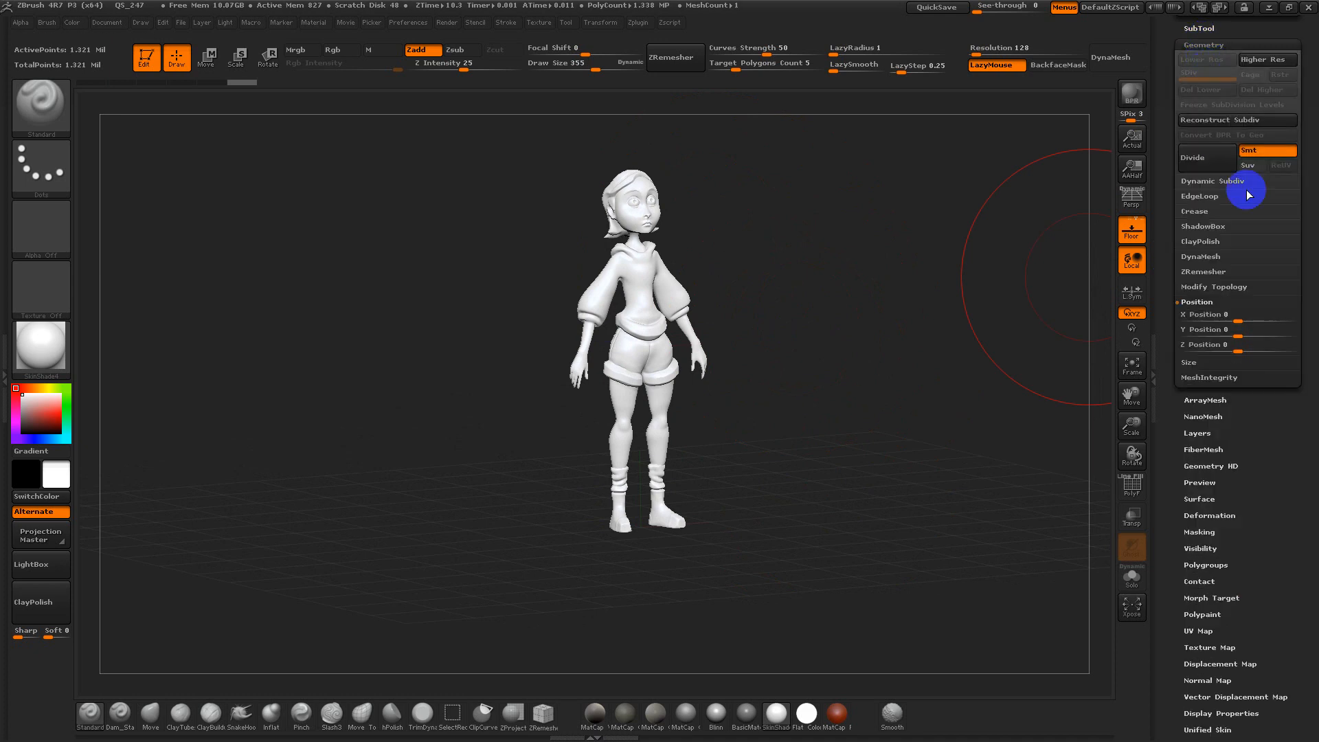
left_click(1222, 302)
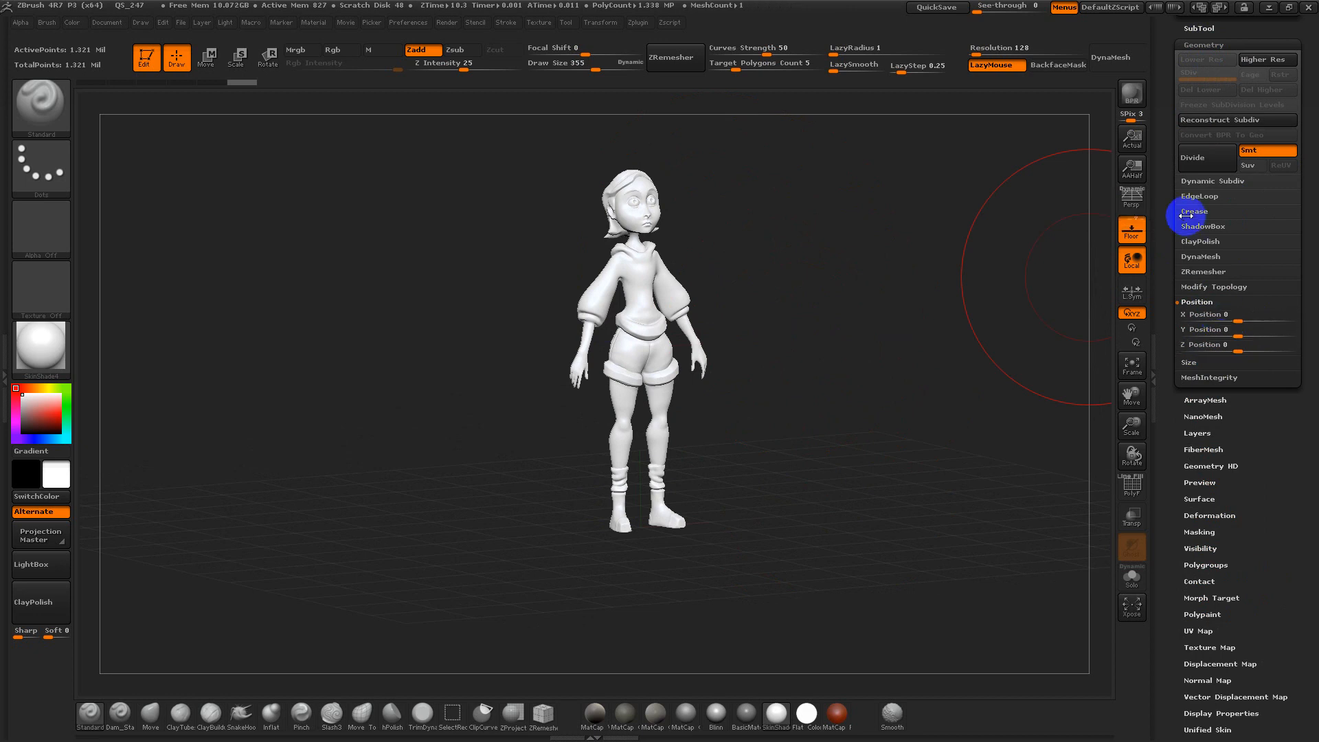
scroll(1171, 179, "up", 1)
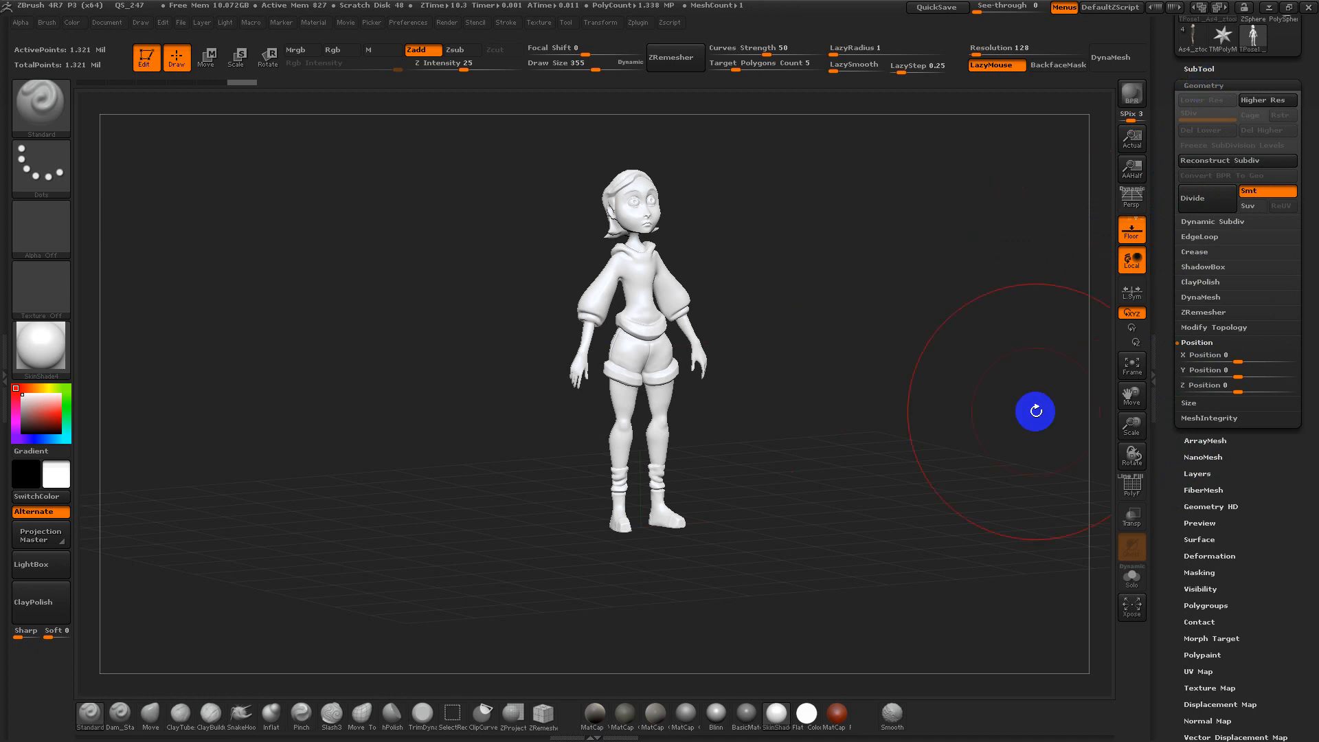
From the front view, mask everything except the character's left lower arm and try rotating it with a transpose line
left_click_drag(907, 398, 887, 357, "shift")
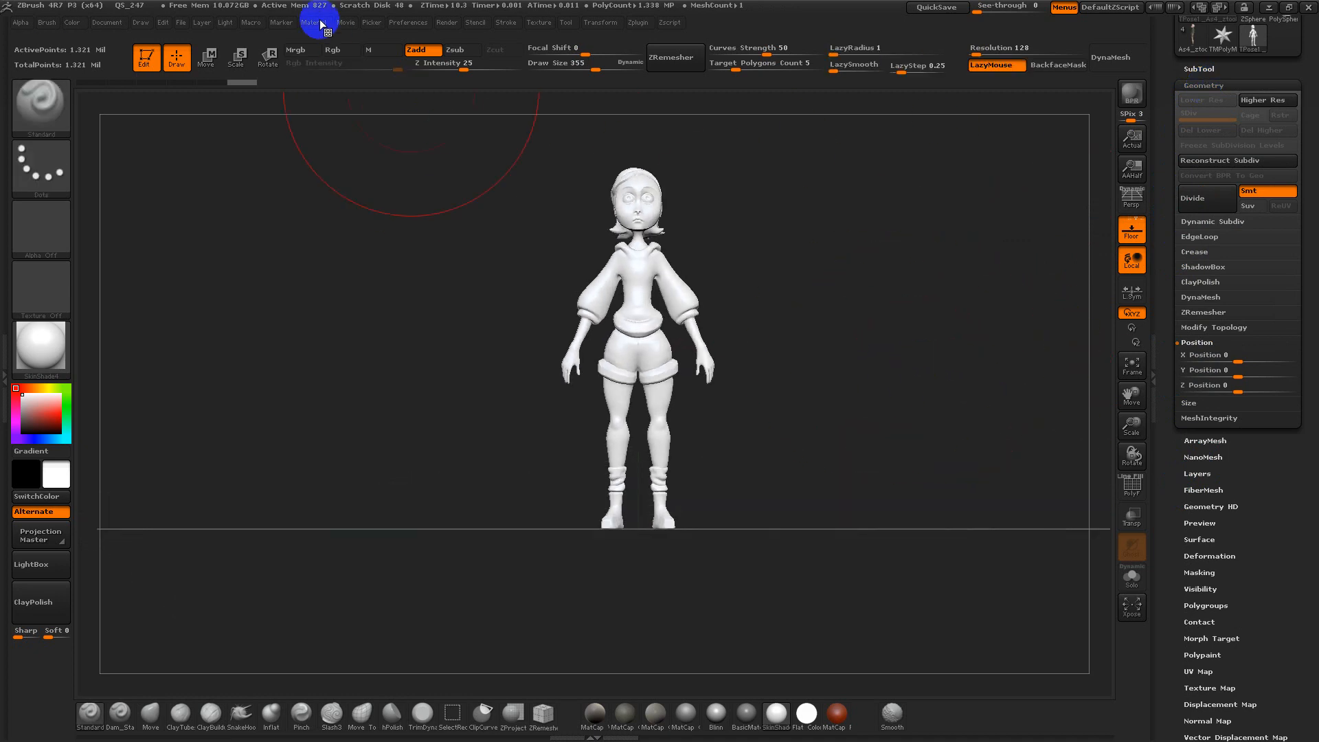
left_click(268, 57)
left_click_drag(659, 265, 704, 343, "ctrl")
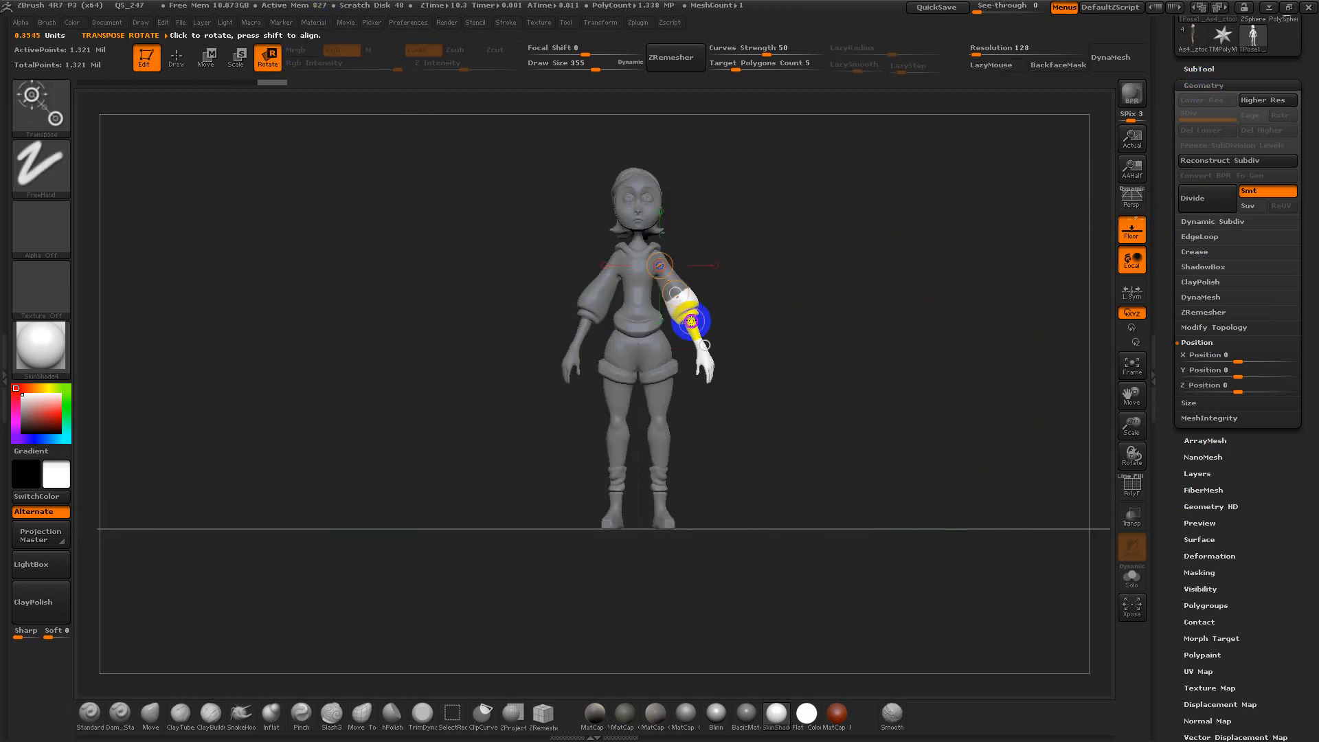
mouse_move(682, 294)
left_mouse_down()
mouse_move(721, 377)
mouse_move(706, 369)
mouse_move(722, 365)
mouse_move(732, 312)
mouse_move(851, 487)
left_mouse_up()
key("ctrl+z")
Try to rotate the unmasked arm inward toward the hip using a transpose line from the sleeve to the hand
left_click_drag(746, 231, 776, 276, "alt")
left_click_drag(636, 149, 753, 424)
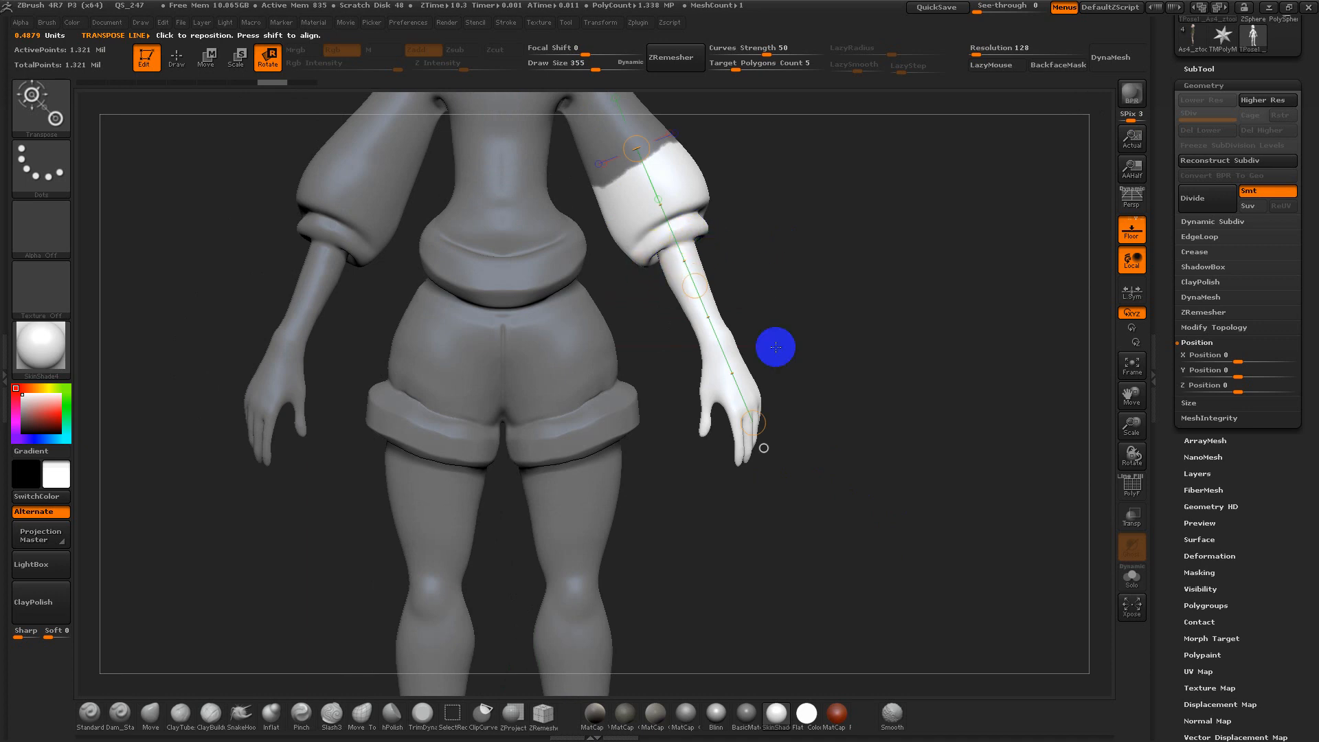
left_click_drag(755, 424, 665, 424)
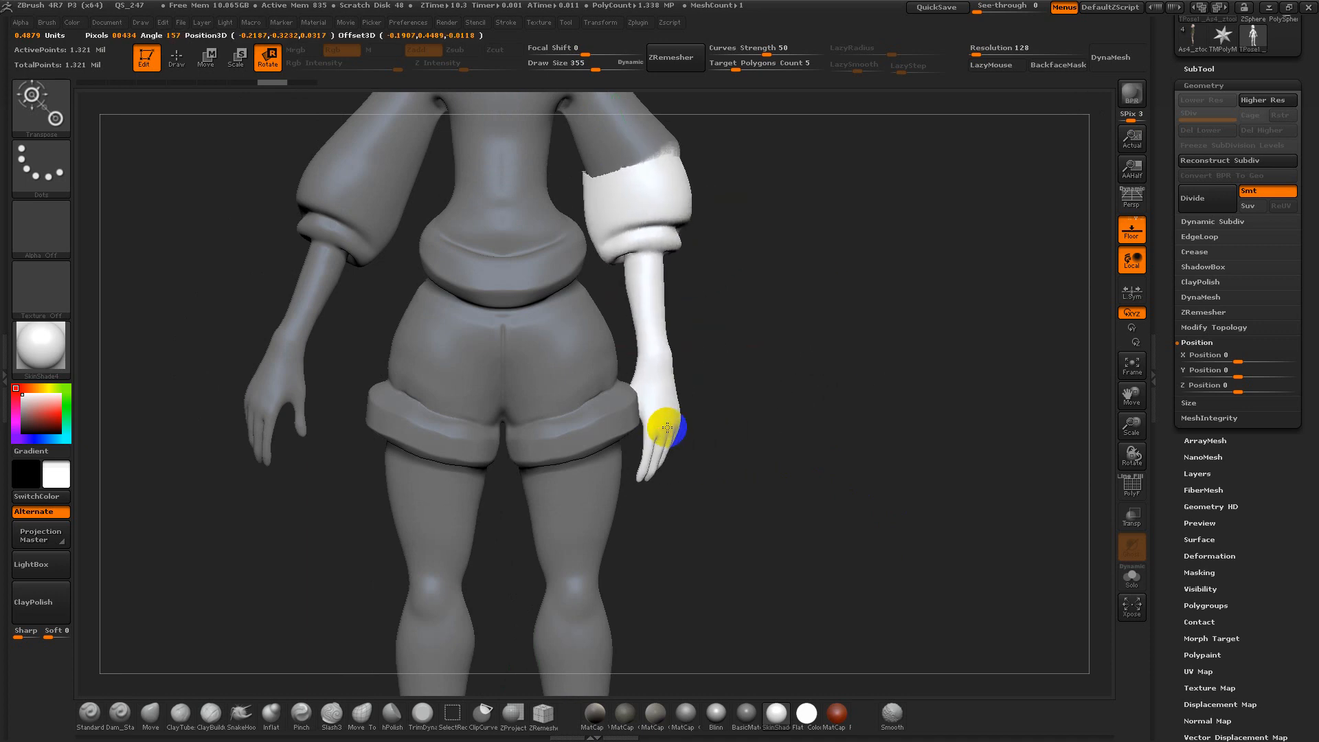
key("ctrl+z")
Soften the mask edge on the left sleeve and place a short rotation transpose line there
key("q")
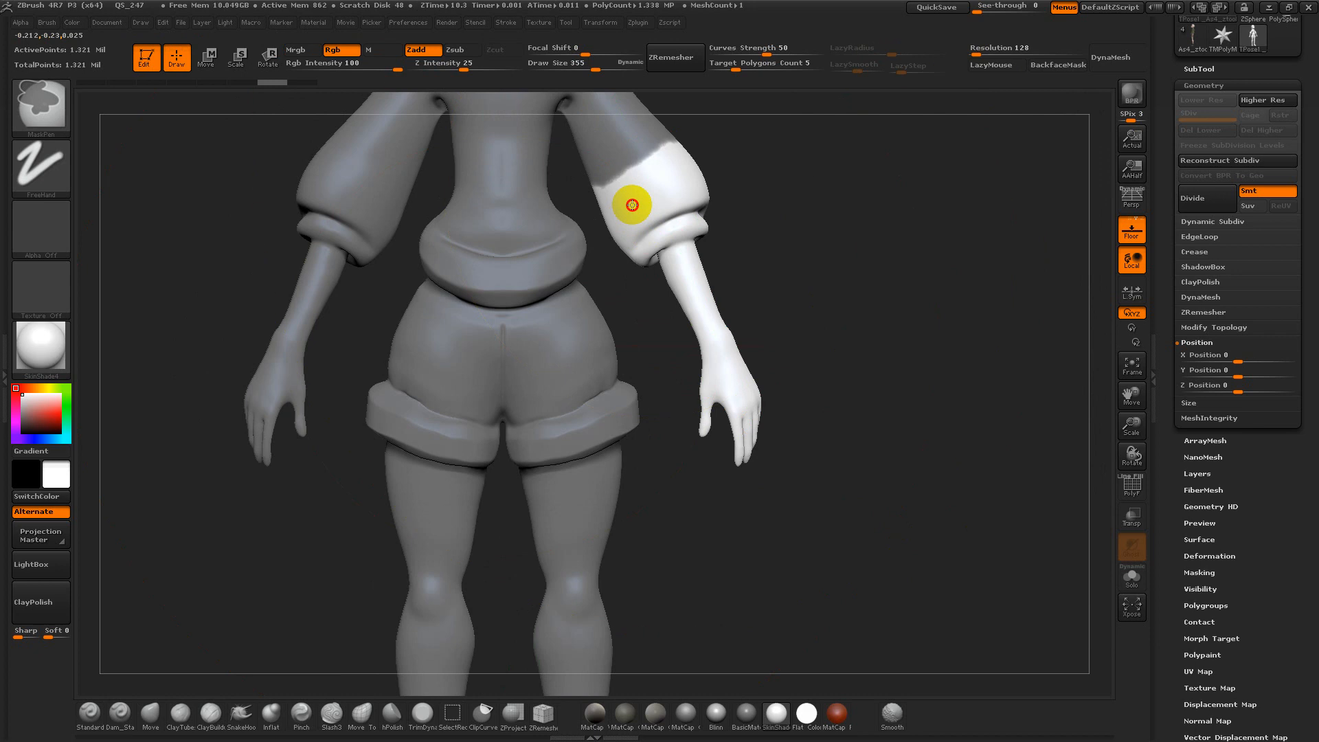
key("w")
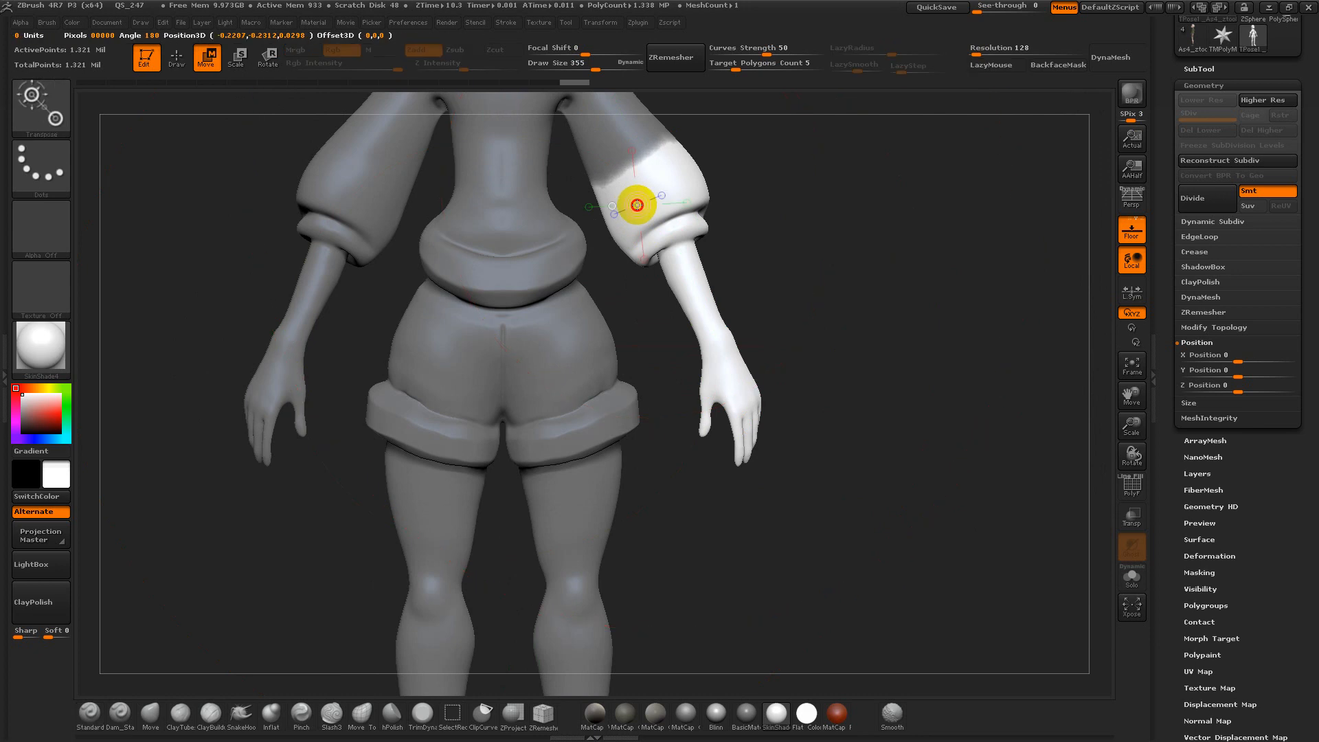
left_click_drag(633, 203, 658, 222)
left_click(267, 62)
left_click(650, 183)
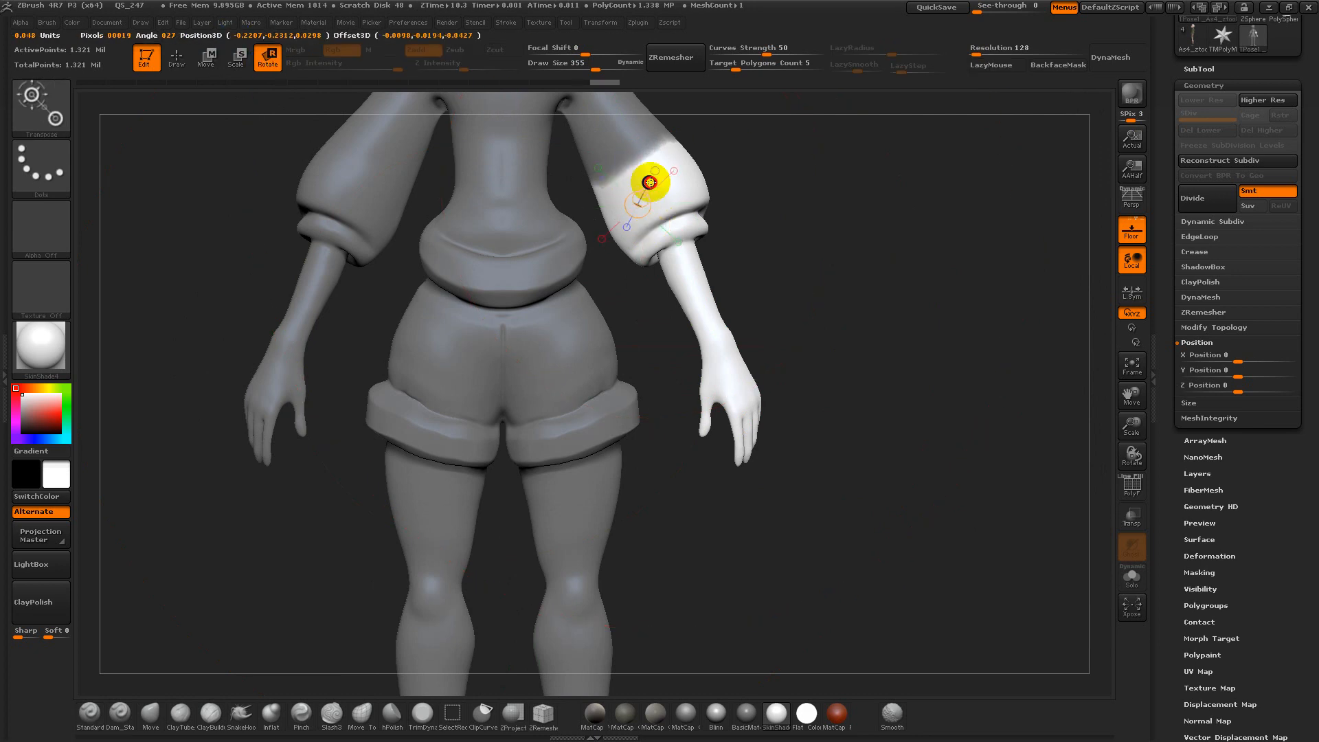
Try rotating the arm with a transpose line between hand and sleeve, undo the rotation and clear the mask
left_click_drag(737, 408, 637, 187)
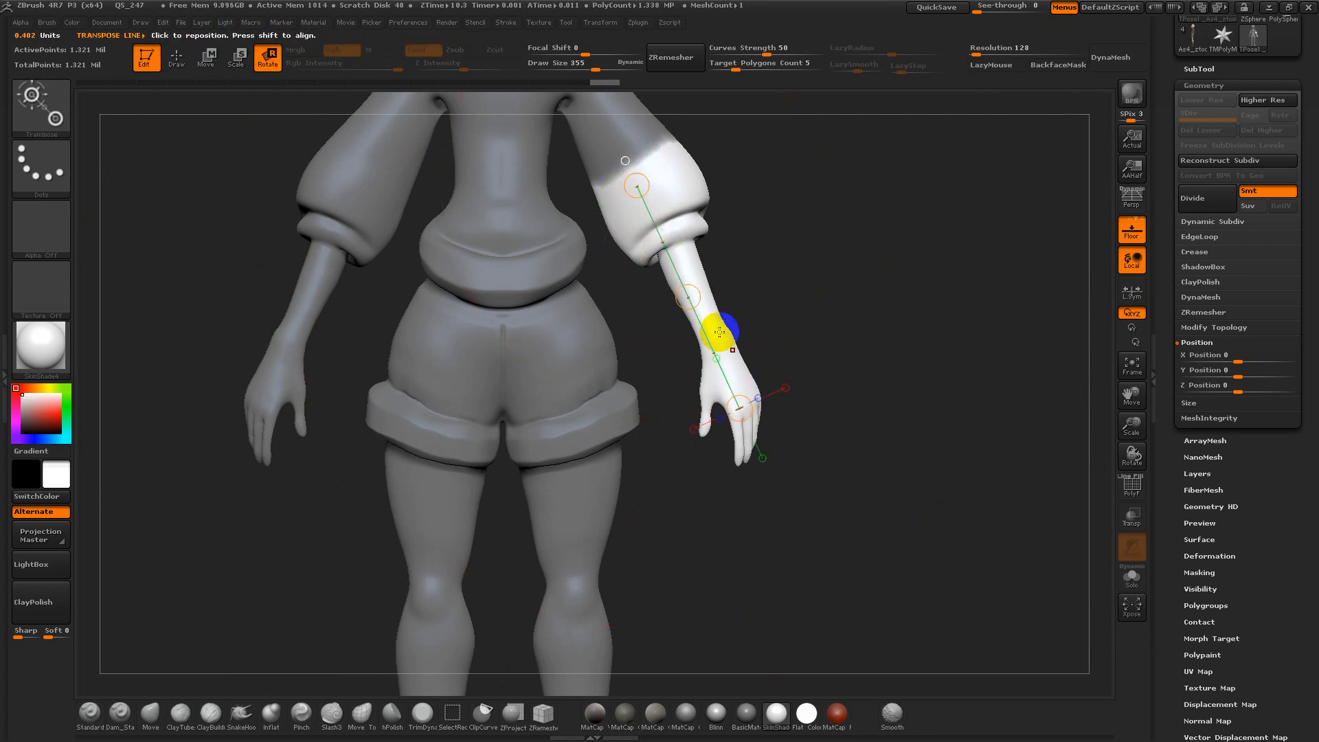
mouse_move(738, 399)
left_mouse_down()
mouse_move(788, 317)
mouse_move(730, 436)
mouse_move(795, 347)
mouse_move(880, 350)
mouse_move(926, 516)
left_mouse_up()
key("ctrl+z")
left_click_drag(878, 357, 854, 435, "ctrl")
Transfer the posing mesh back to the character's original subtools with Transpose Master's TPose>SubT command
left_click_drag(846, 370, 876, 323, "alt")
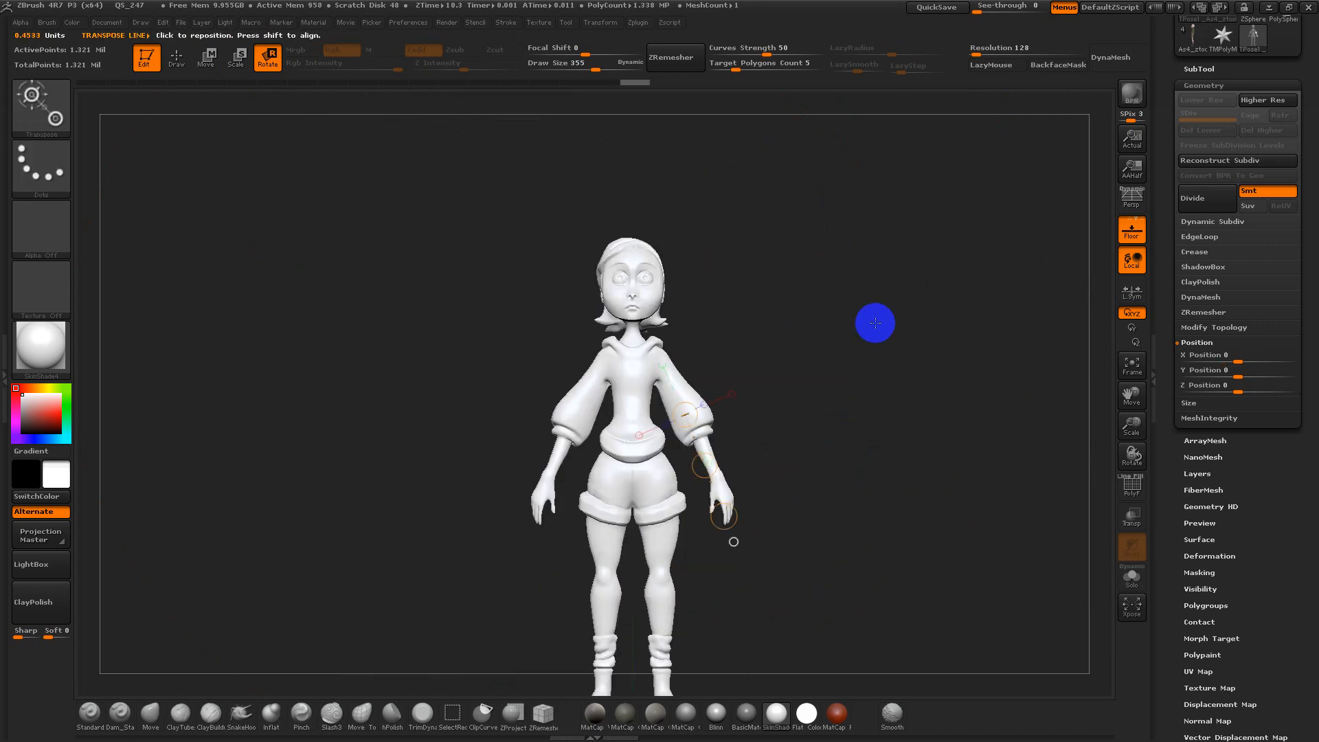
left_click_drag(883, 547, 852, 399, "alt")
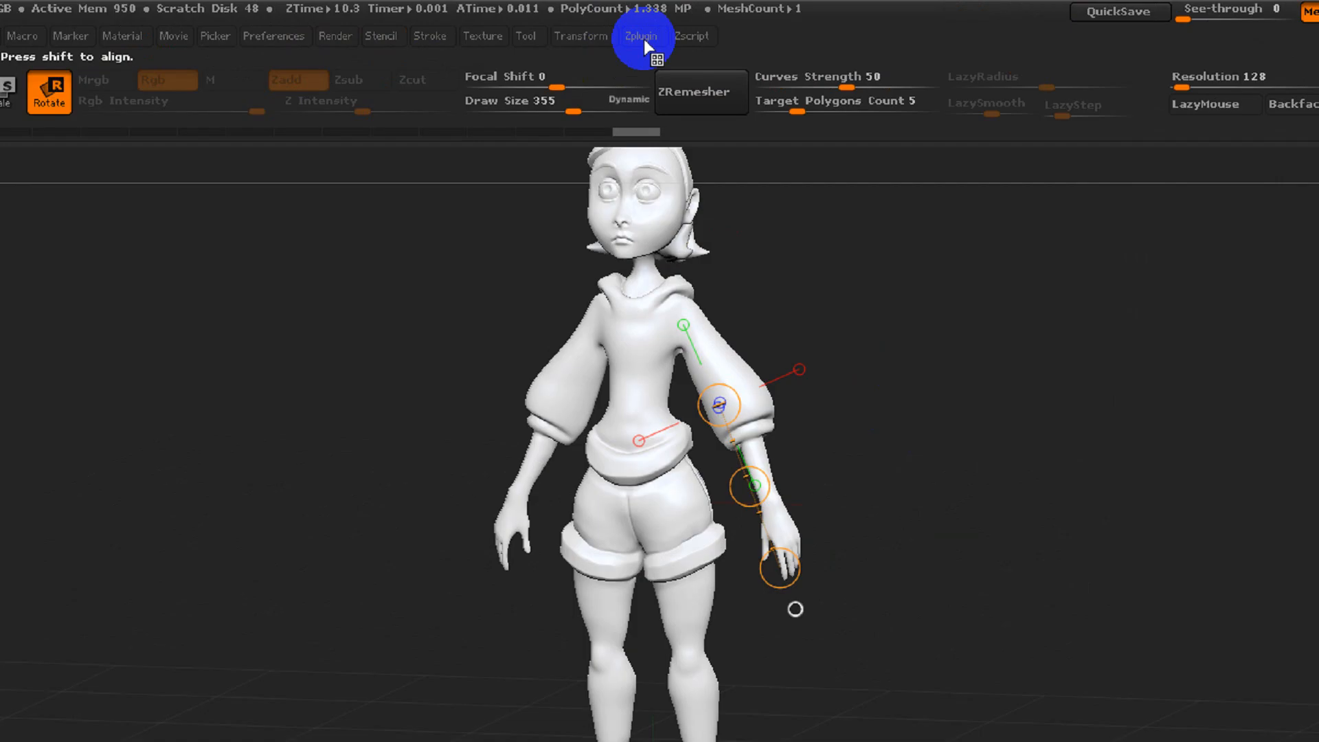
left_click(639, 23)
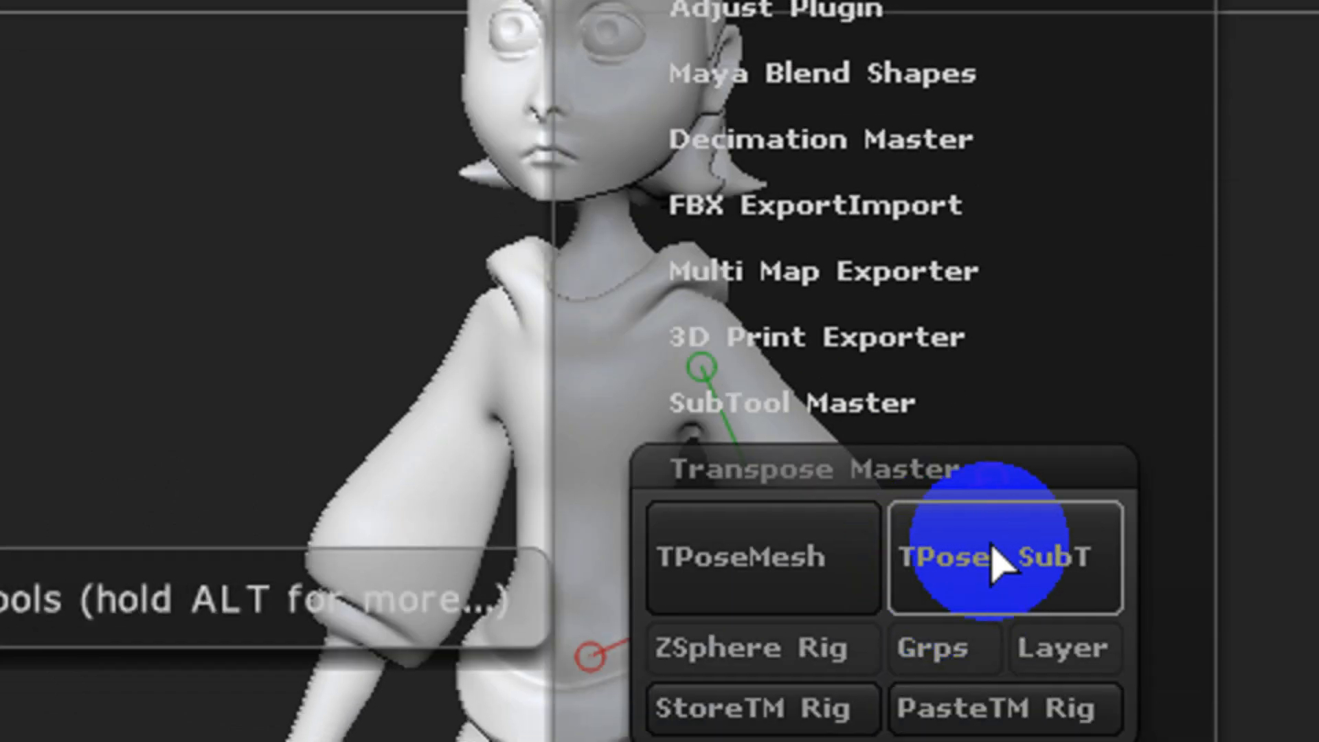
left_click(996, 564)
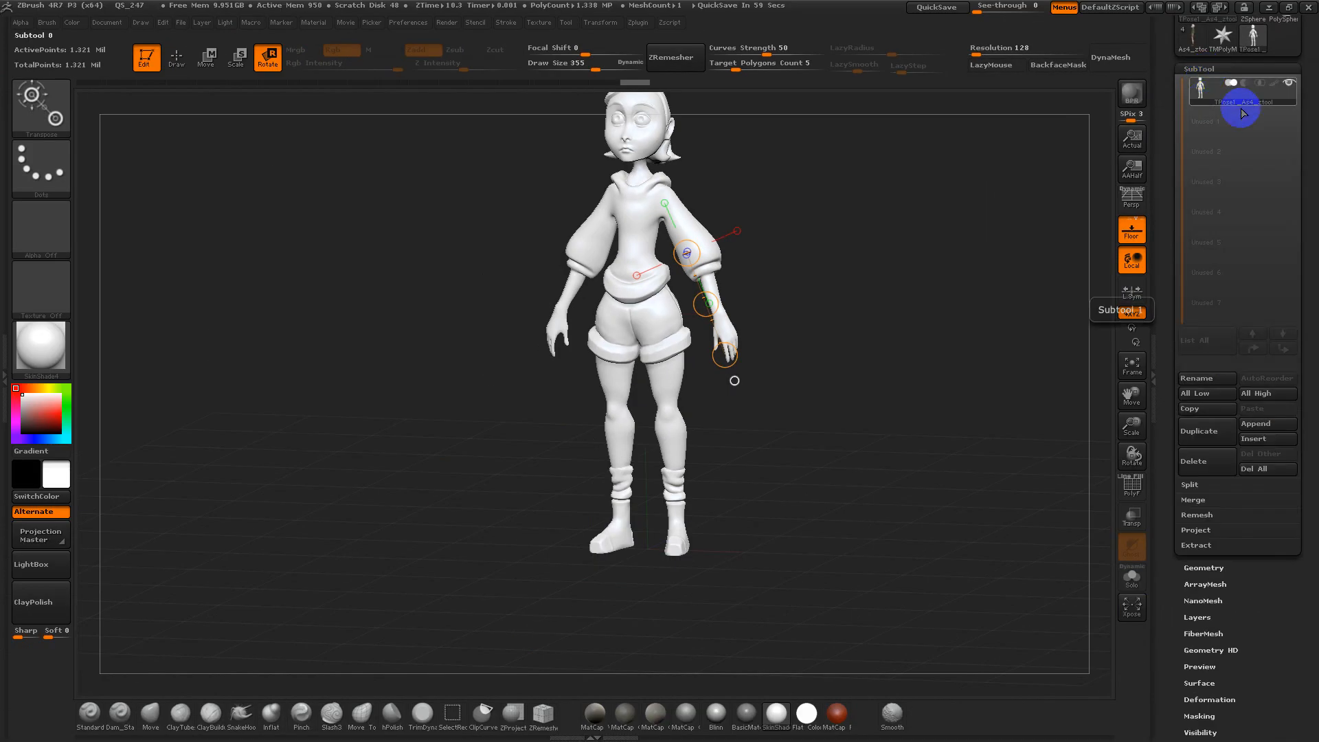
left_click(638, 25)
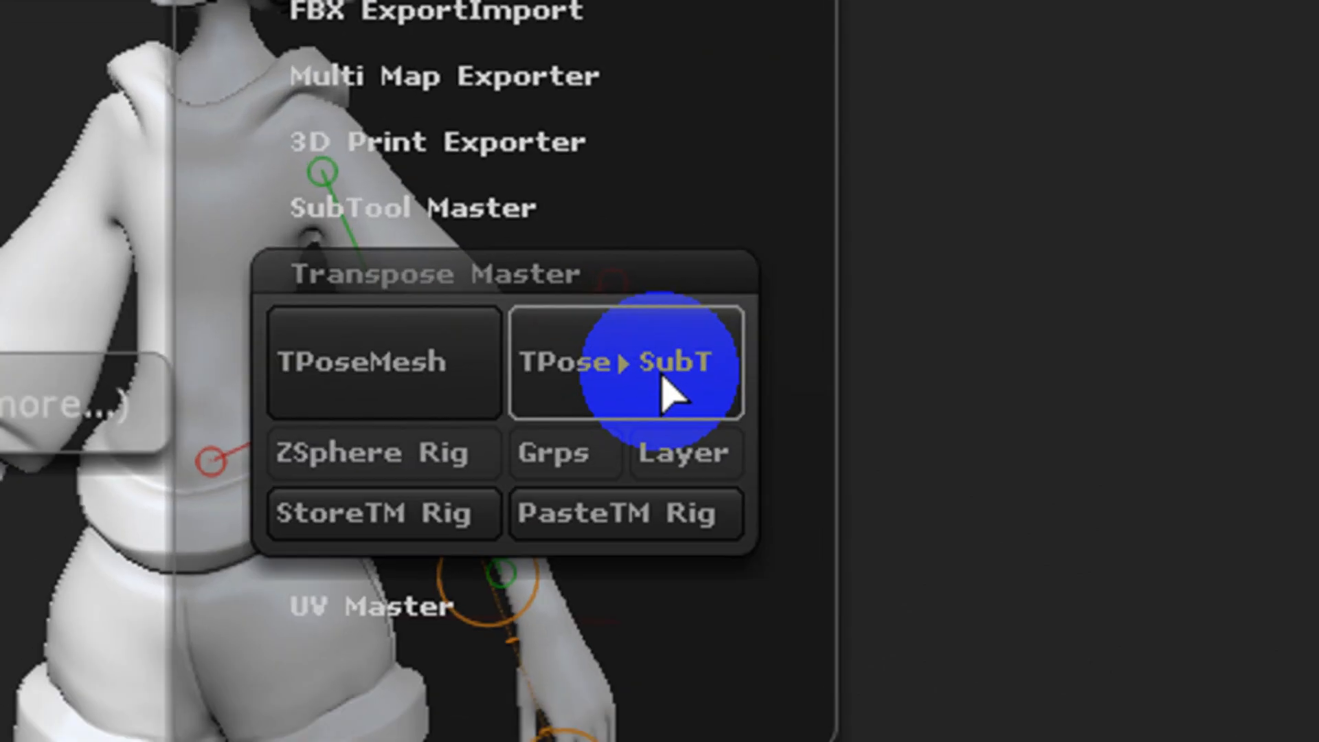
left_click(667, 395)
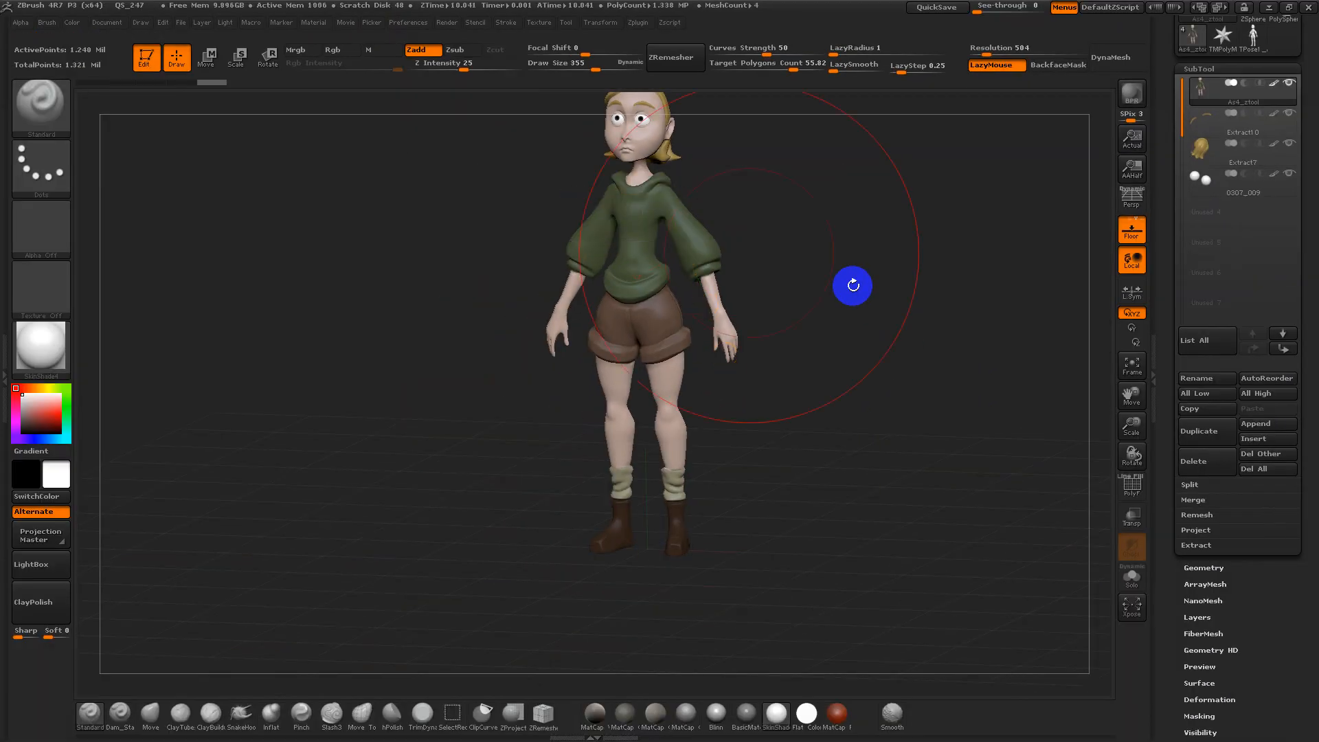
Set the brush draw size to 75 and briefly show the polyframe to examine the body's topology and polygroups
mouse_move(857, 381)
left_mouse_down()
mouse_move(818, 341)
mouse_move(859, 383)
mouse_move(878, 373)
mouse_move(855, 358)
mouse_move(893, 382)
mouse_move(811, 423)
mouse_move(820, 459)
mouse_move(828, 421)
mouse_move(861, 430)
mouse_move(907, 518)
mouse_move(831, 630)
mouse_move(871, 407)
mouse_move(819, 385)
left_mouse_up()
key("s")
key("shift+f")
key("s")
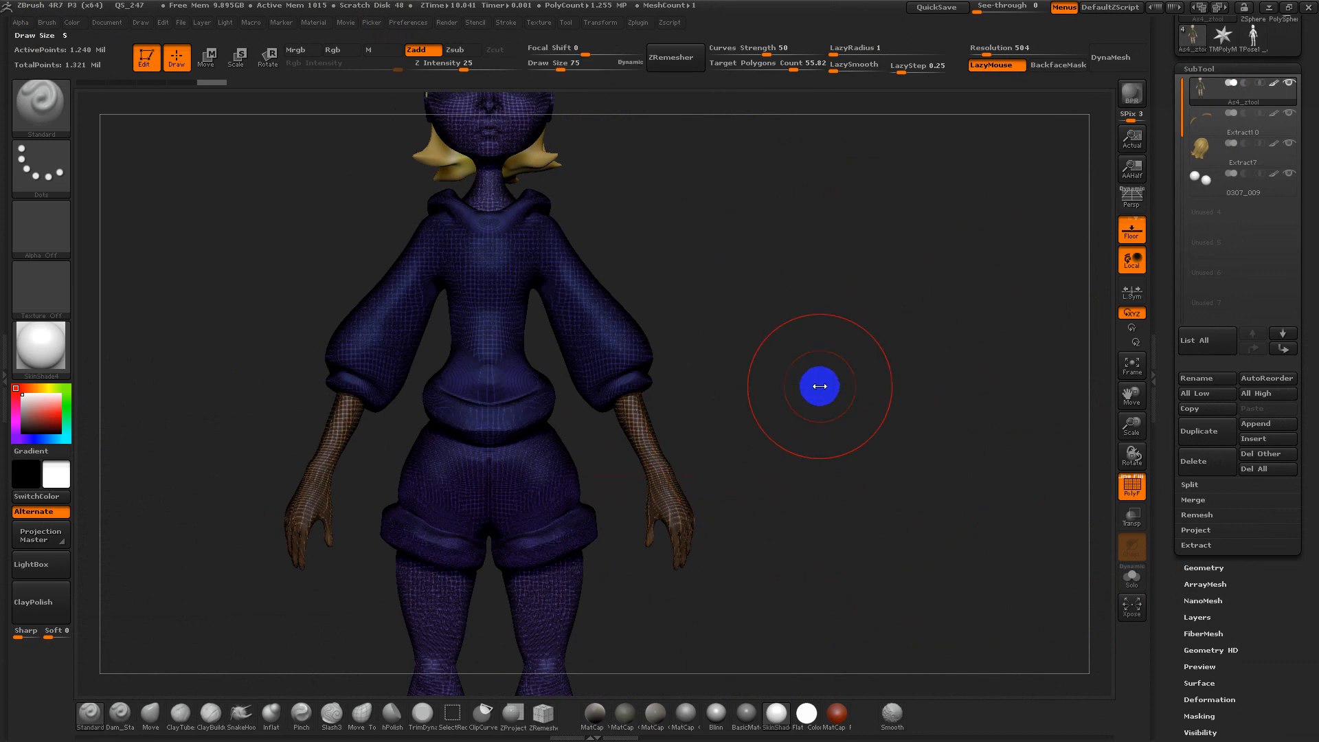
mouse_move(896, 349)
left_mouse_down("alt")
mouse_move(975, 300)
mouse_move(928, 324)
mouse_move(907, 389)
left_mouse_up("alt")
key("shift+f")
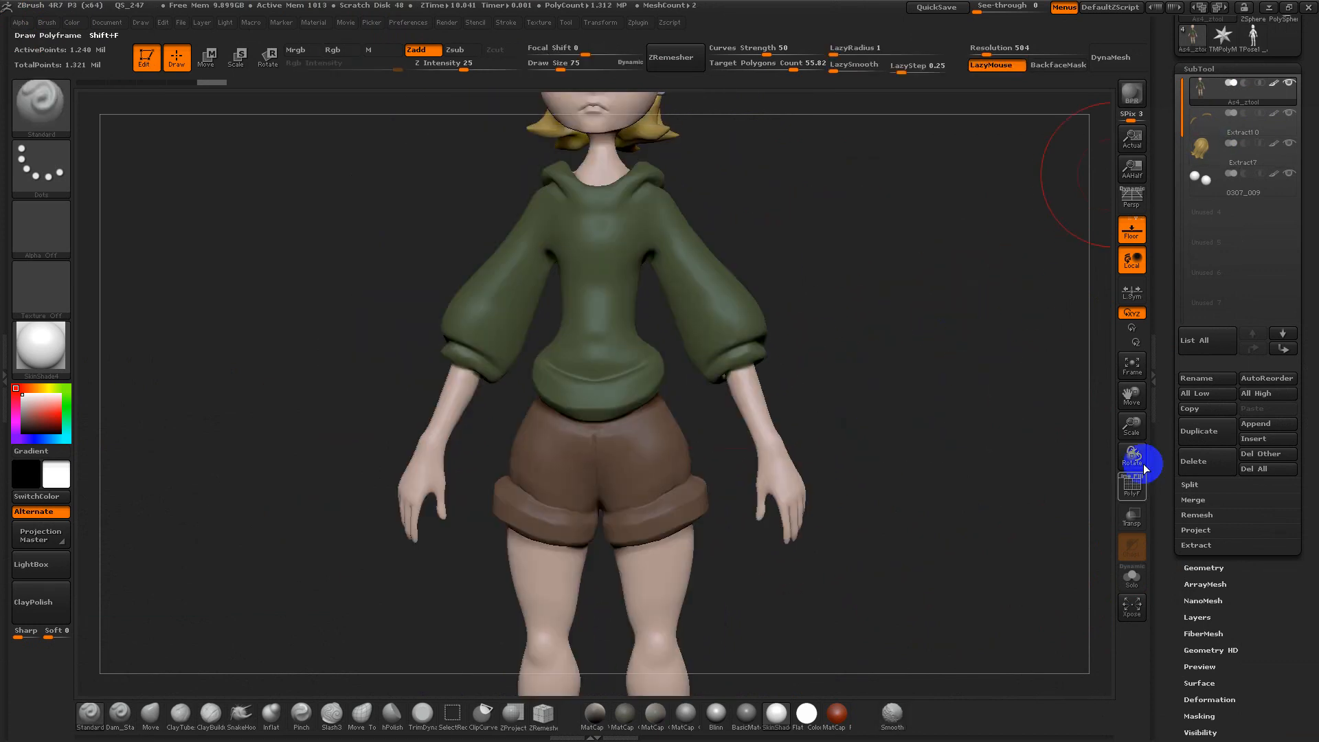
Isolate the body subtool with Solo mode and view the whole figure down to the feet
left_click(1132, 577)
left_click_drag(977, 496, 935, 432, "alt")
left_click_drag(925, 446, 854, 368, "alt")
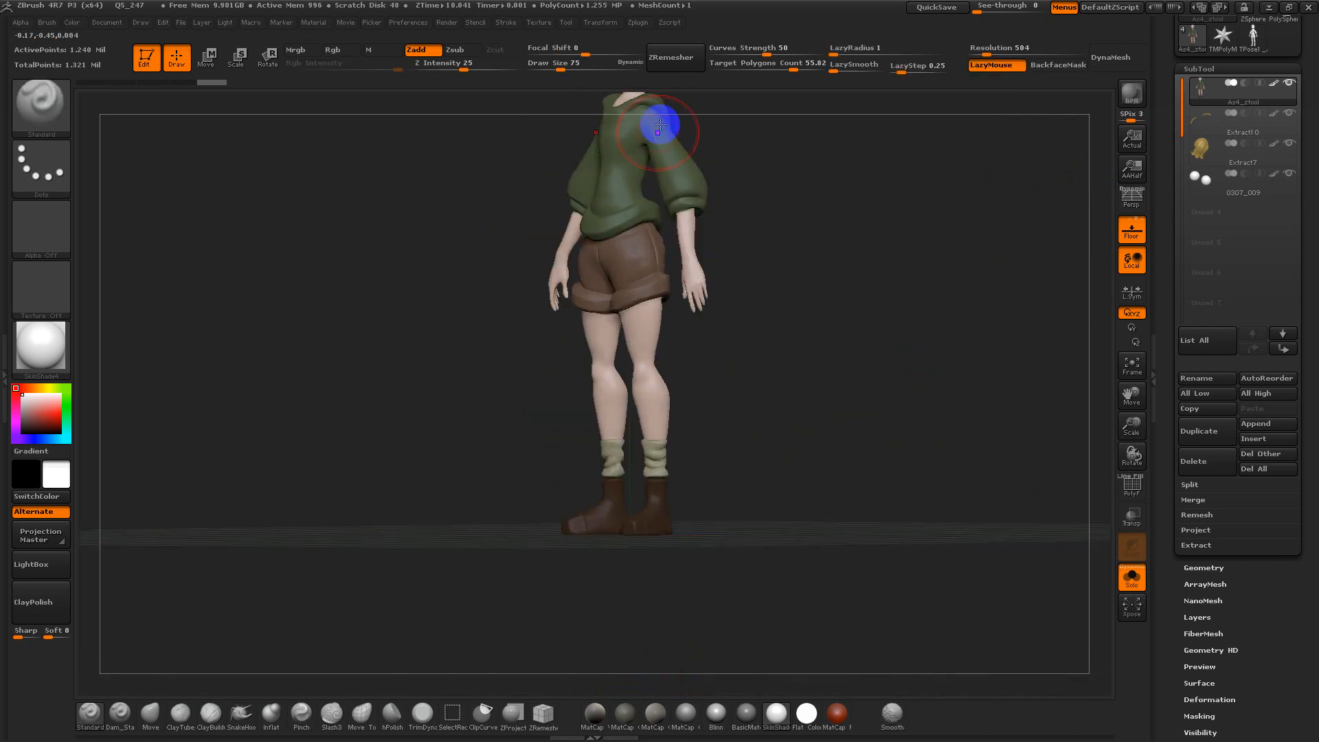
Set the draw size to 47, turn on perspective and examine the legs, socks and boots from several angles
mouse_move(816, 312)
left_mouse_down()
mouse_move(883, 301)
mouse_move(822, 331)
left_mouse_up()
mouse_move(825, 385)
left_mouse_down("alt")
mouse_move(857, 255)
mouse_move(889, 477)
mouse_move(916, 147)
left_mouse_up("alt")
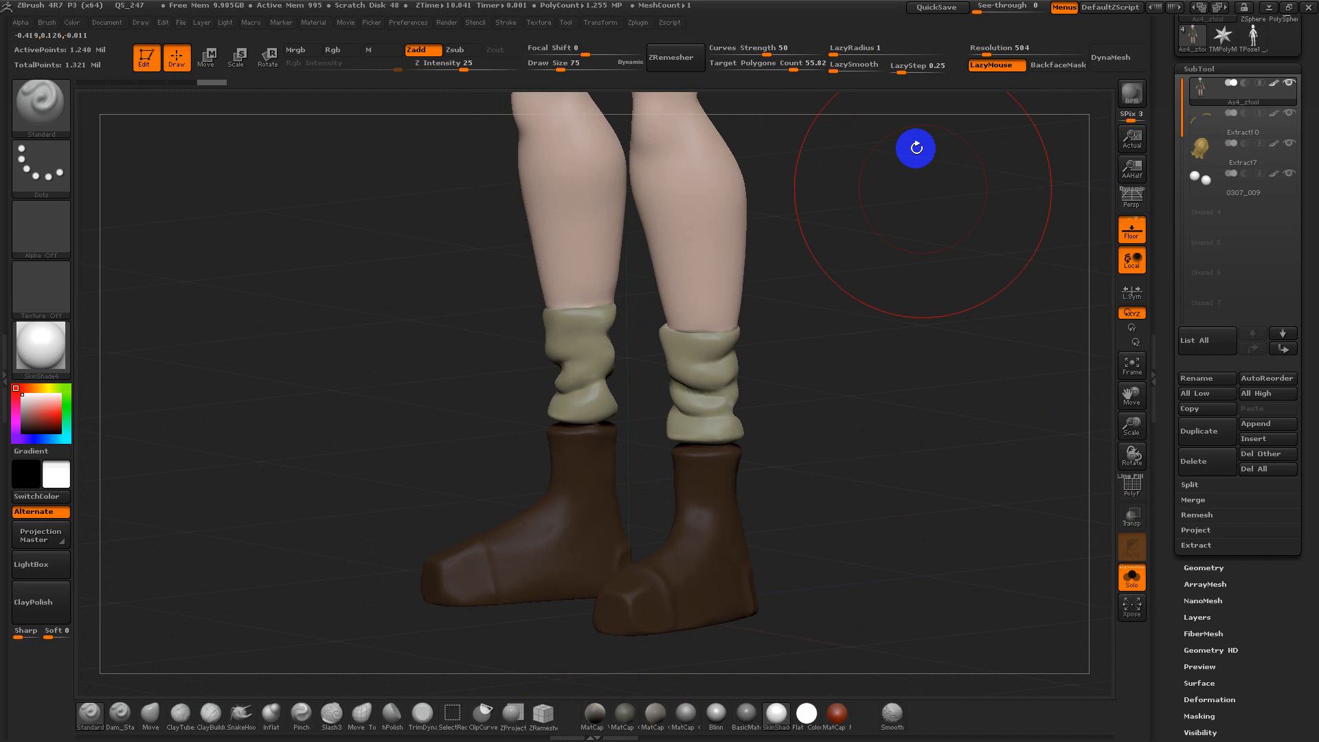
mouse_move(907, 395)
left_mouse_down("alt")
mouse_move(910, 342)
mouse_move(890, 347)
left_mouse_up("alt")
key("s")
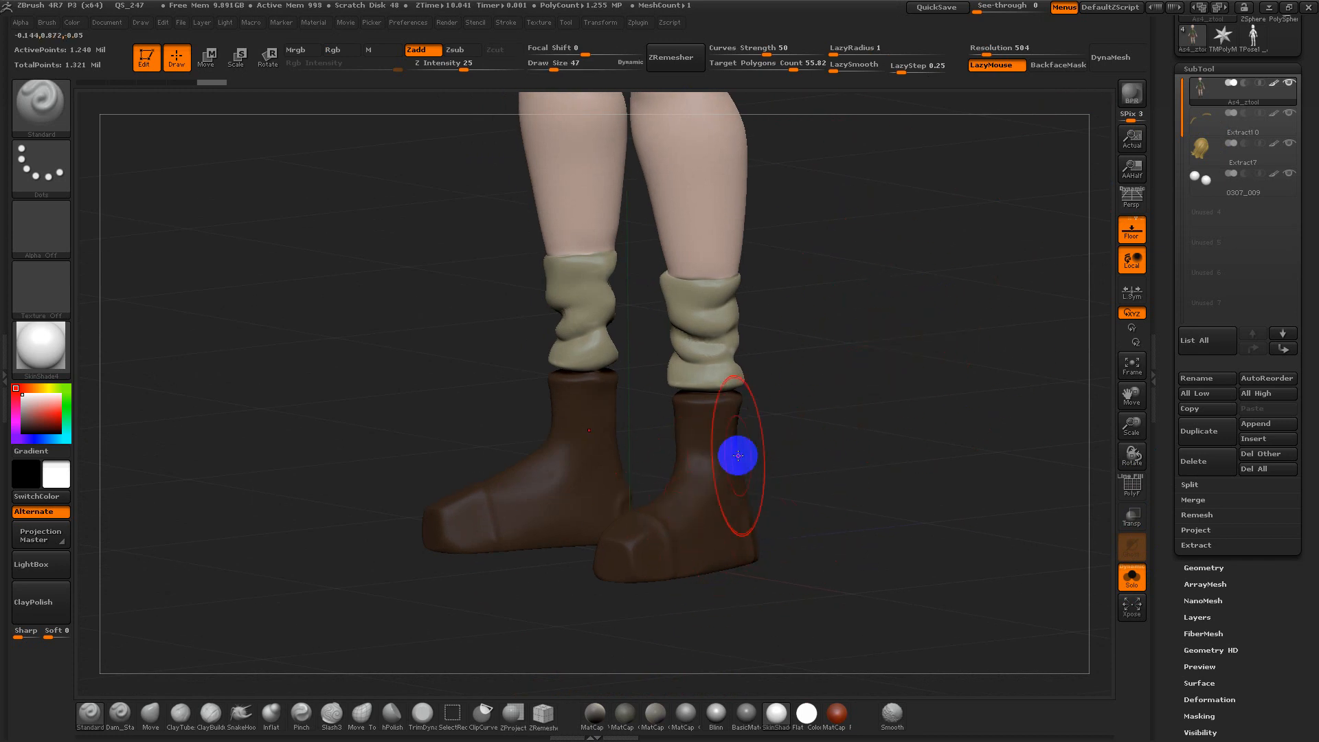
mouse_move(916, 459)
left_mouse_down()
mouse_move(972, 459)
mouse_move(944, 477)
mouse_move(792, 488)
mouse_move(919, 580)
mouse_move(915, 462)
left_mouse_up()
key("p")
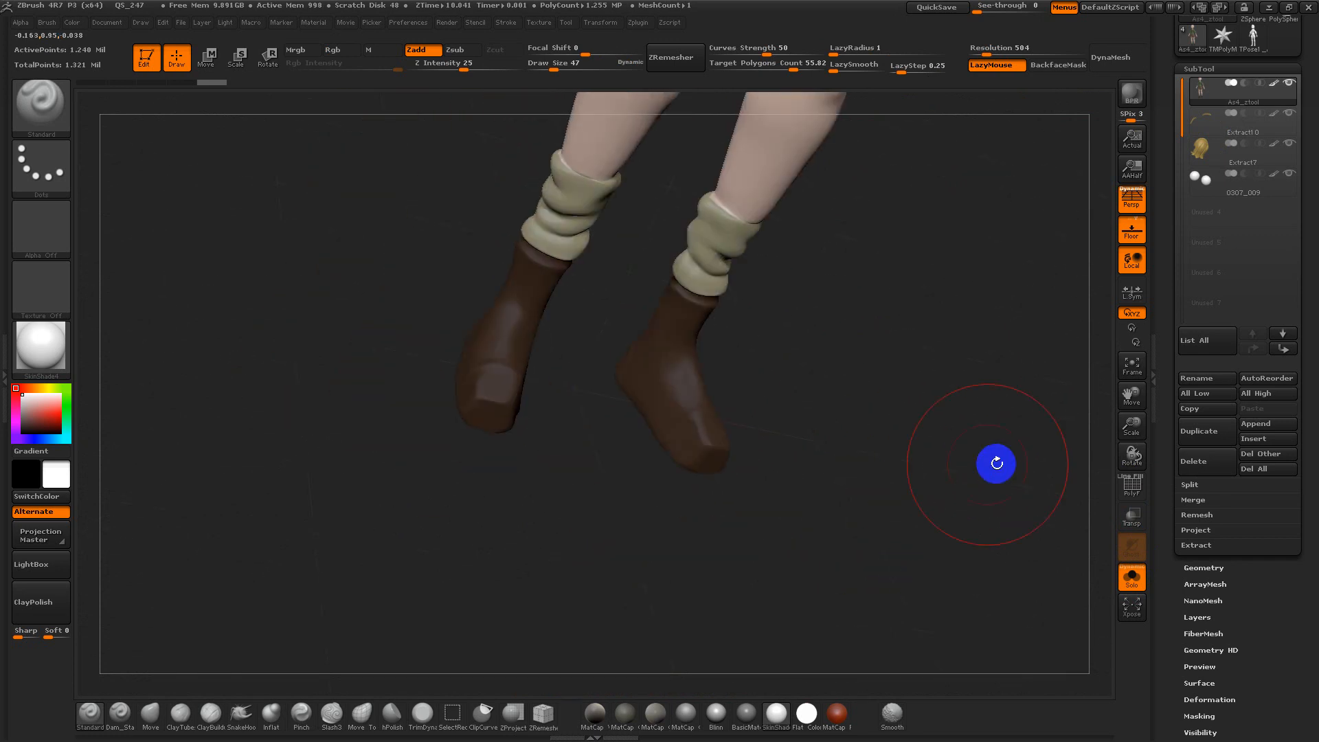
left_click_drag(839, 439, 799, 418)
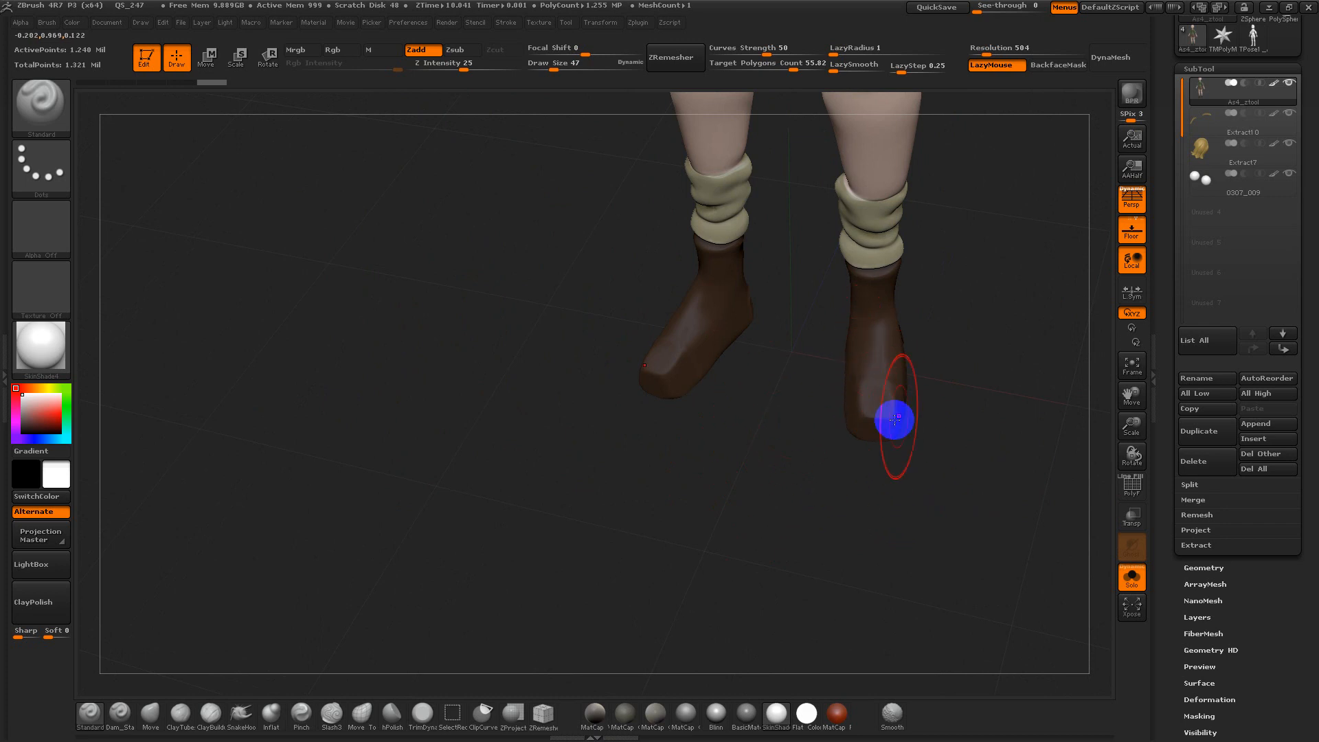
left_click_drag(989, 338, 895, 468, "alt")
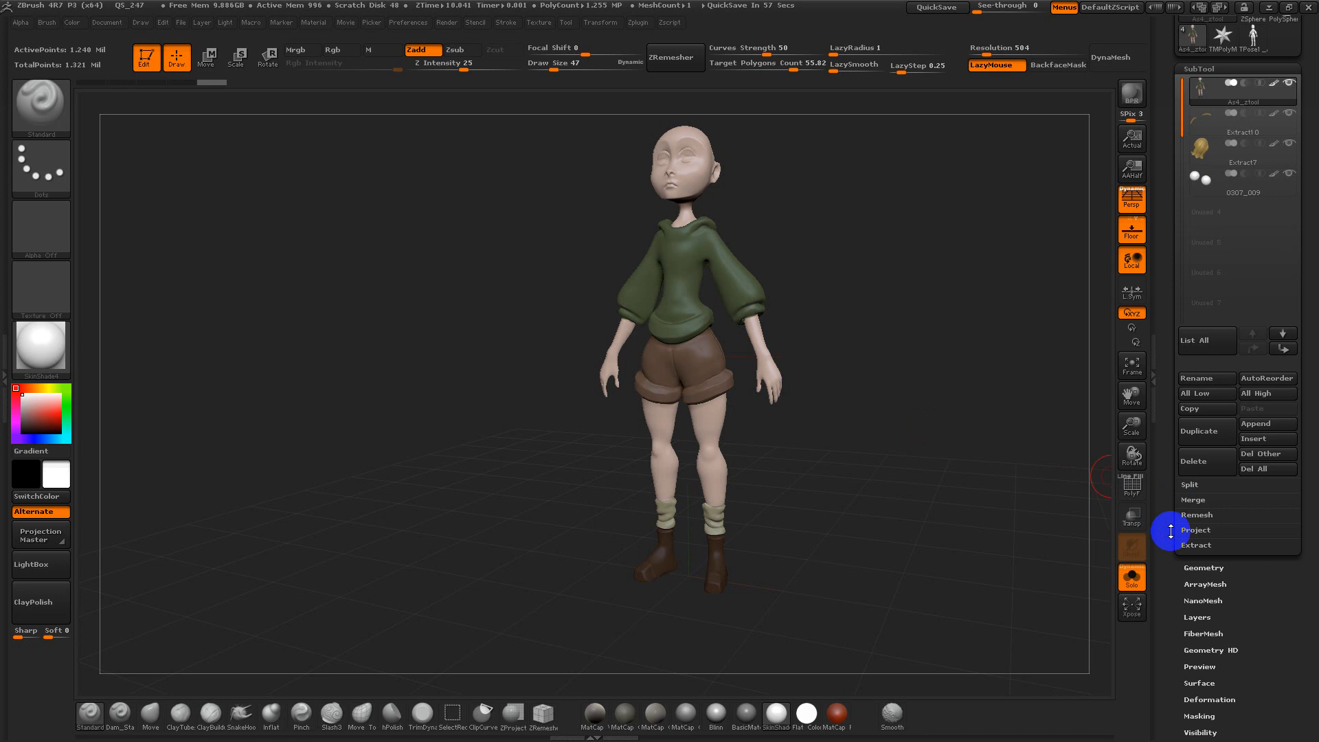
Open the Polygroups settings and show the polyframe to examine the existing polygroups on the clothes, hands and face
left_click_drag(1171, 531, 1173, 397)
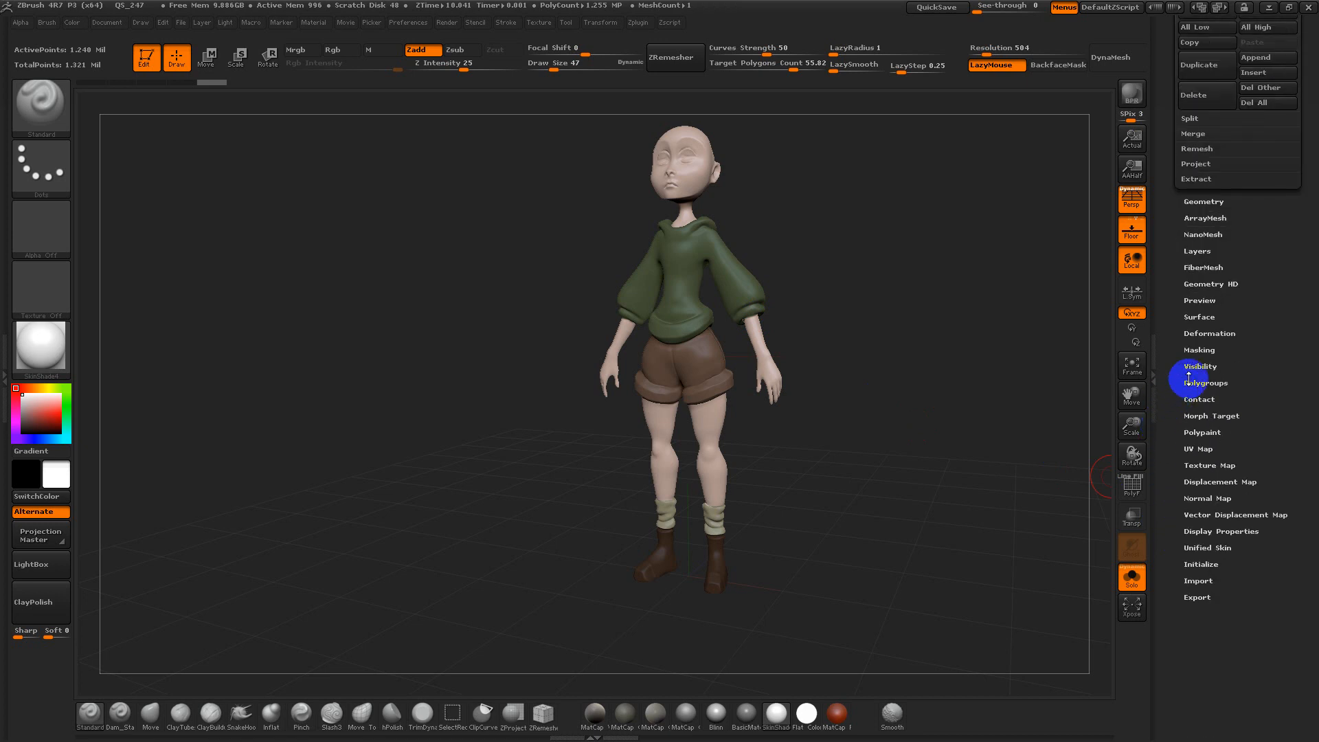
left_click(1201, 382)
left_click_drag(1177, 305, 1175, 384)
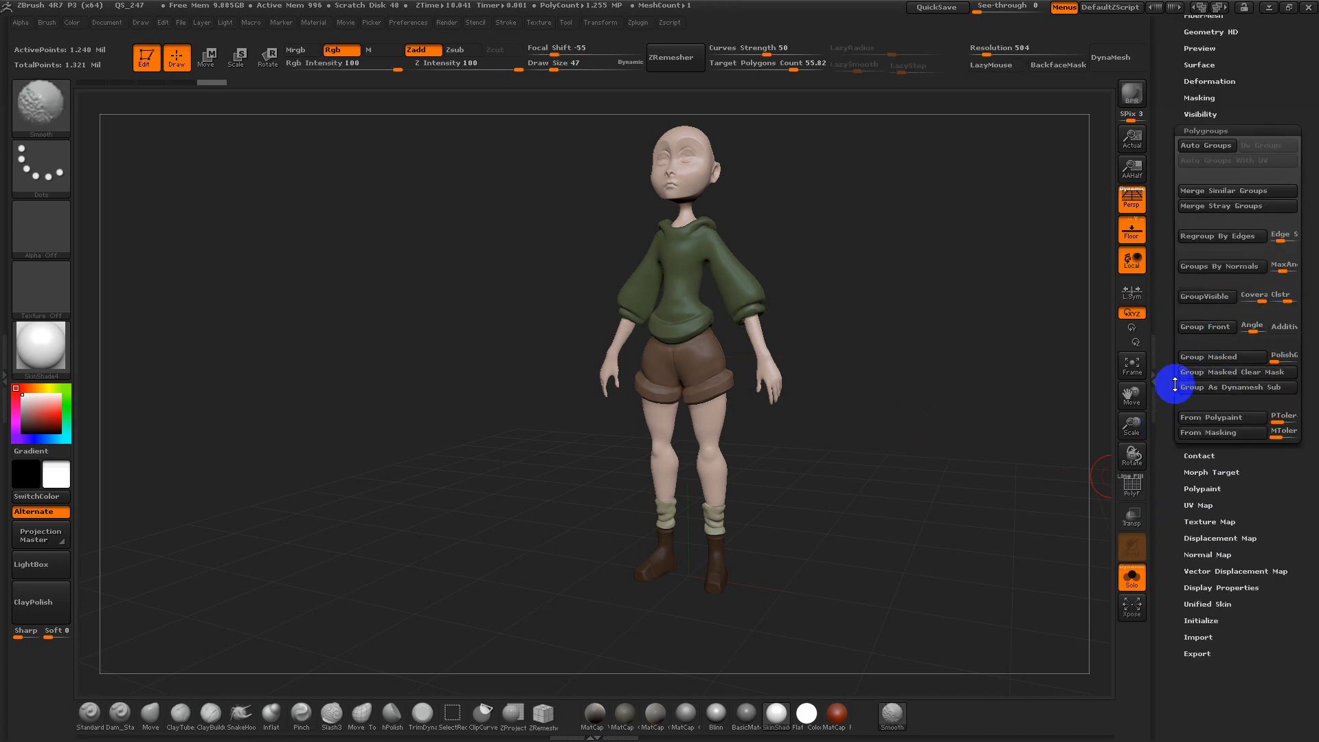
key("shift+f")
key("shift+f")
key("shift+f")
left_click_drag(967, 335, 1036, 557, "alt")
left_click_drag(1015, 259, 959, 407, "alt")
left_click_drag(946, 334, 938, 332)
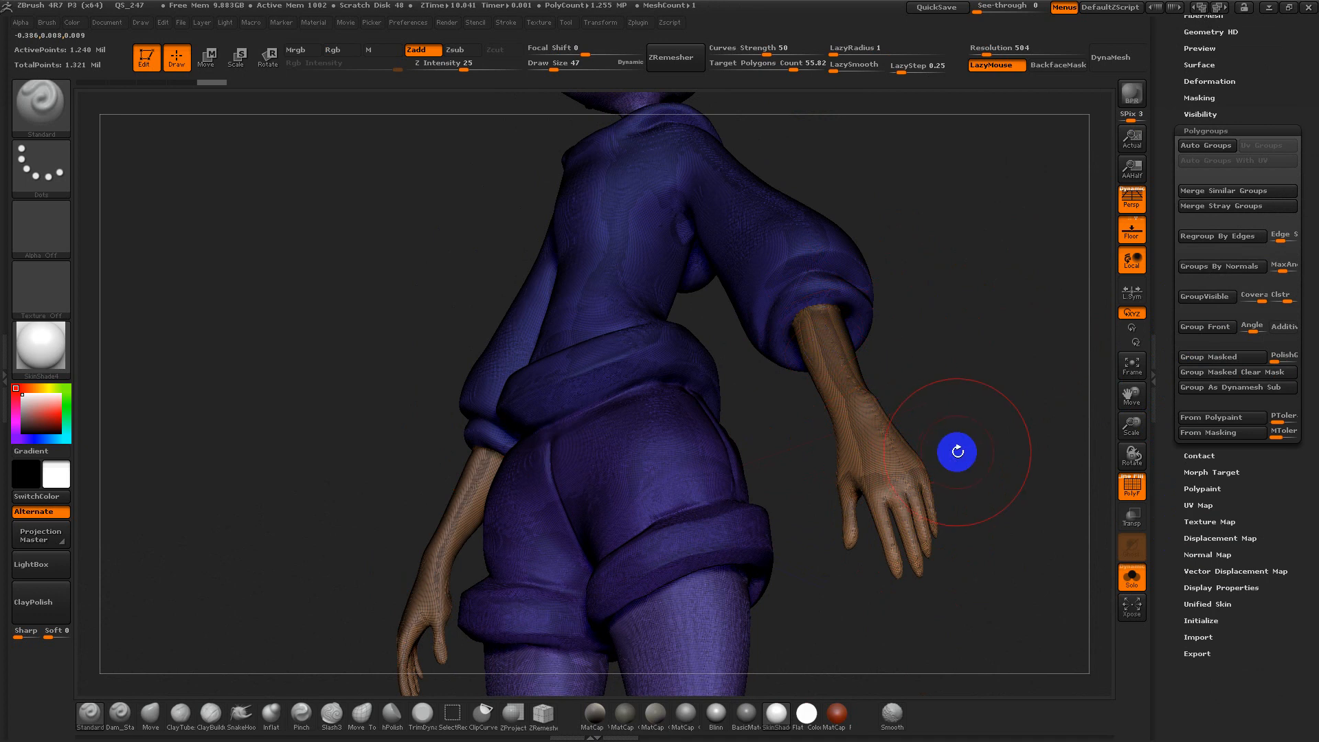
left_click_drag(1054, 428, 1009, 475)
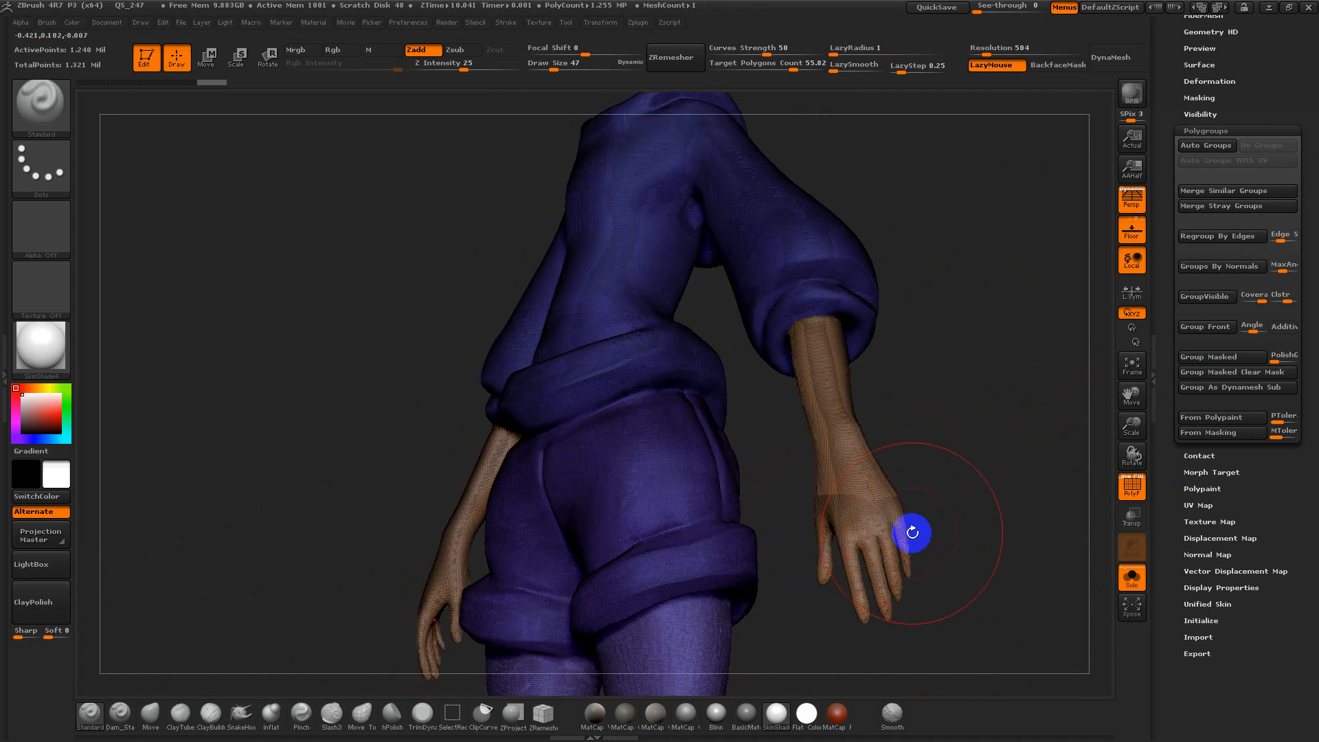
left_click_drag(918, 513, 730, 197)
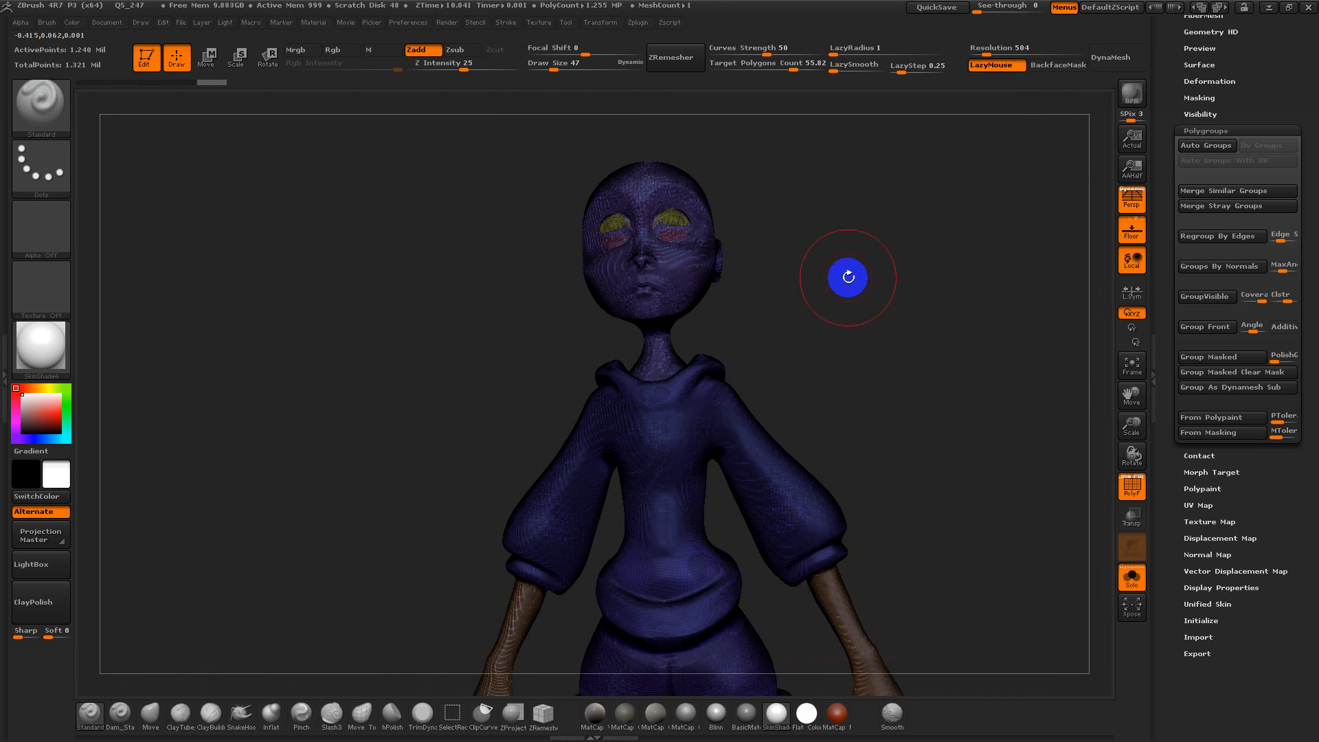
Combine the whole body mesh into a single polygroup and check it with the polyframe
key("ctrl+w")
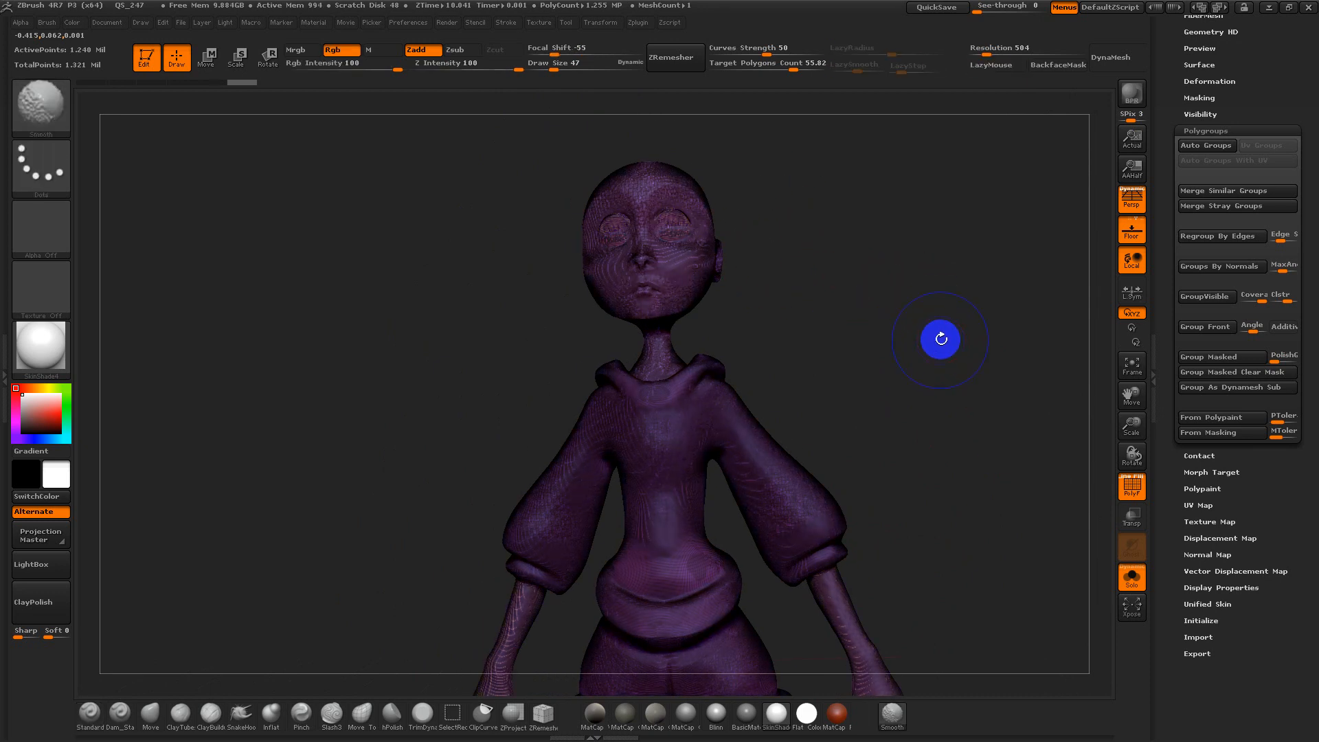
key("shift+f")
key("shift+f")
left_click_drag(983, 439, 1085, 323, "alt")
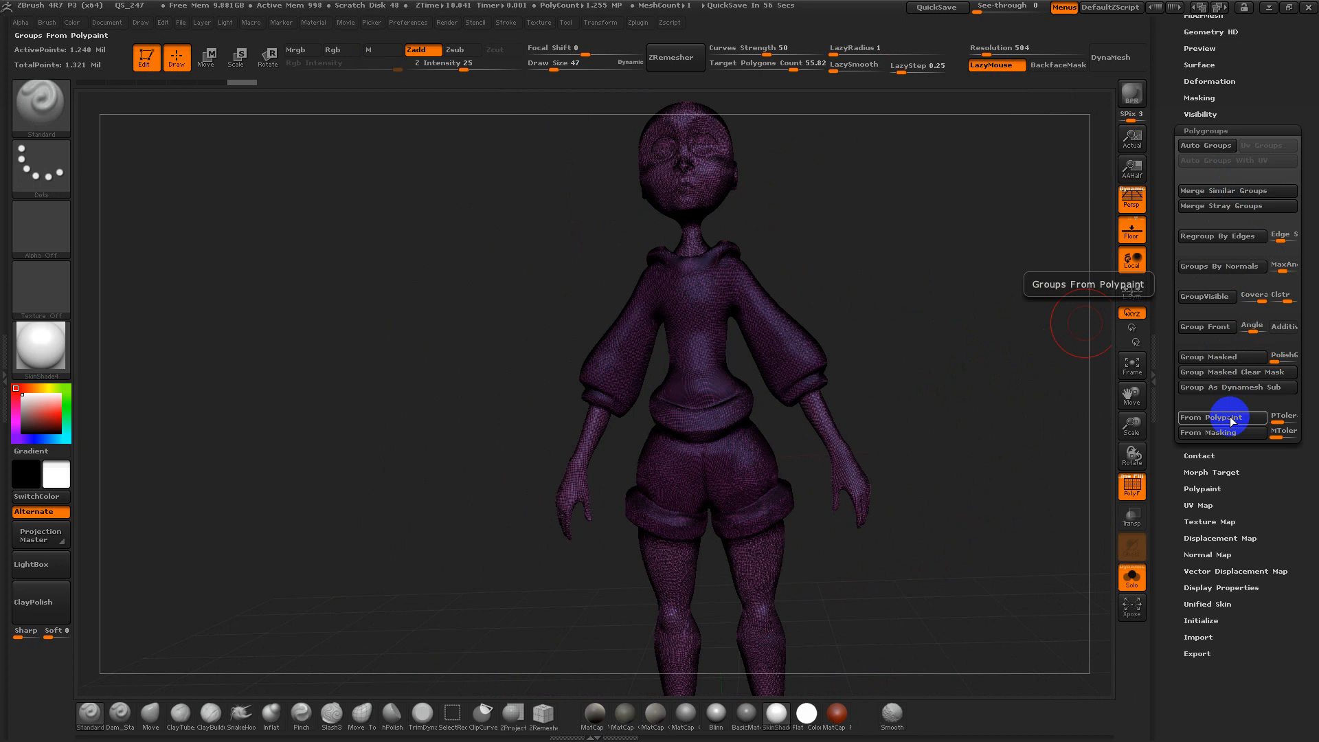
Generate polygroups from the polypaint and try again with a slightly adjusted polypaint tolerance
left_click(1229, 417)
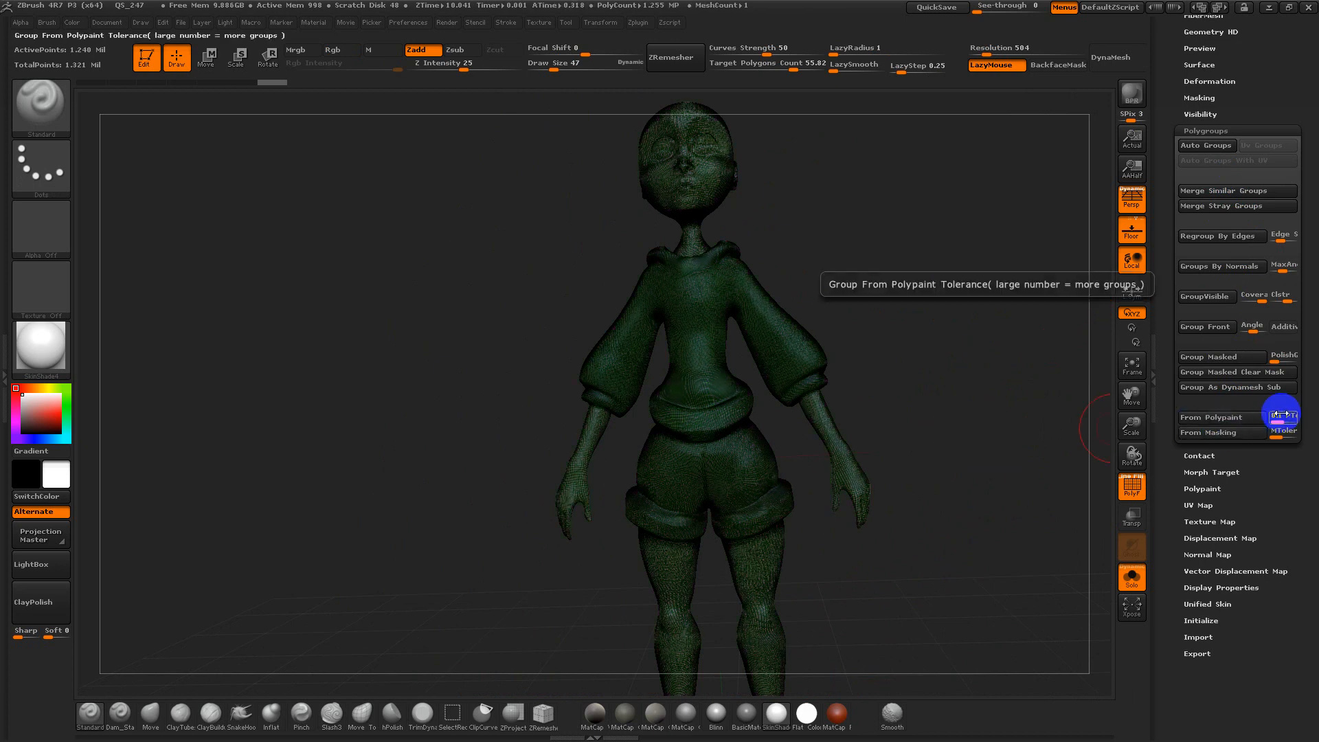
left_click_drag(1280, 419, 1287, 421)
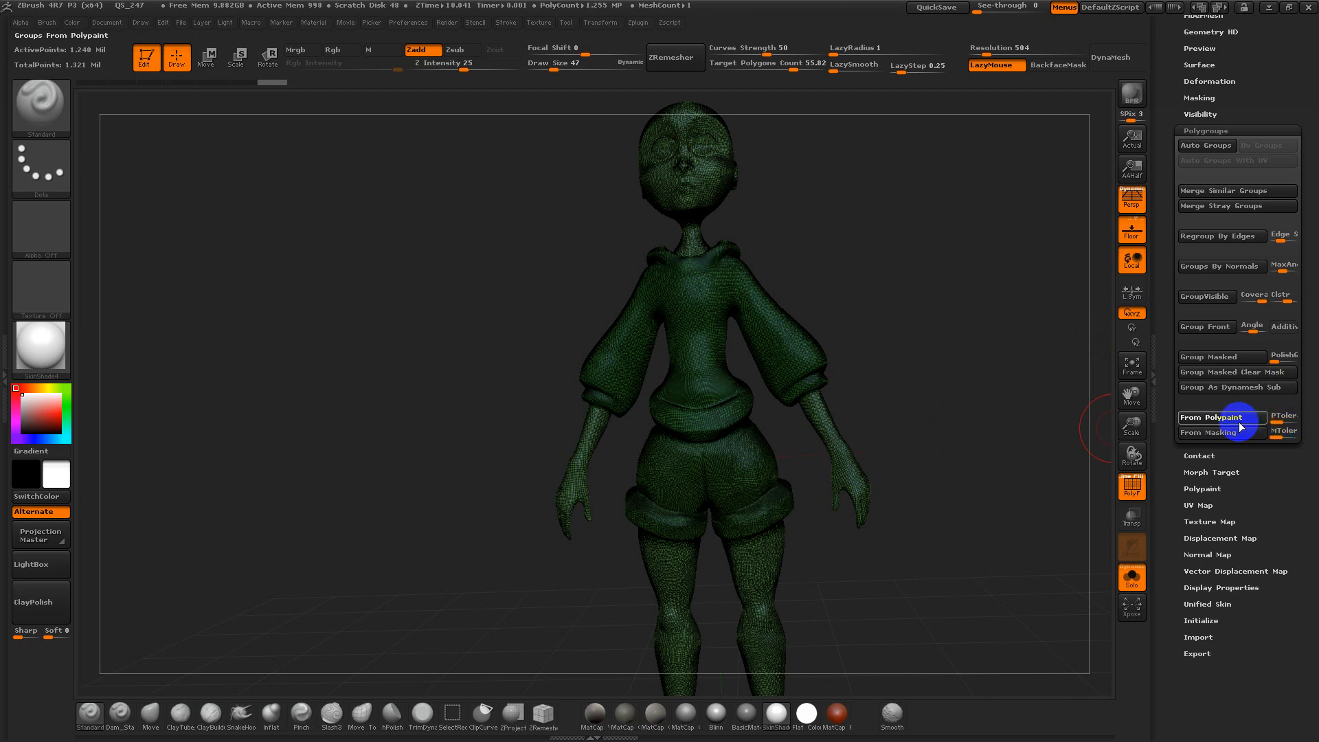
key("shift+f")
key("shift+f")
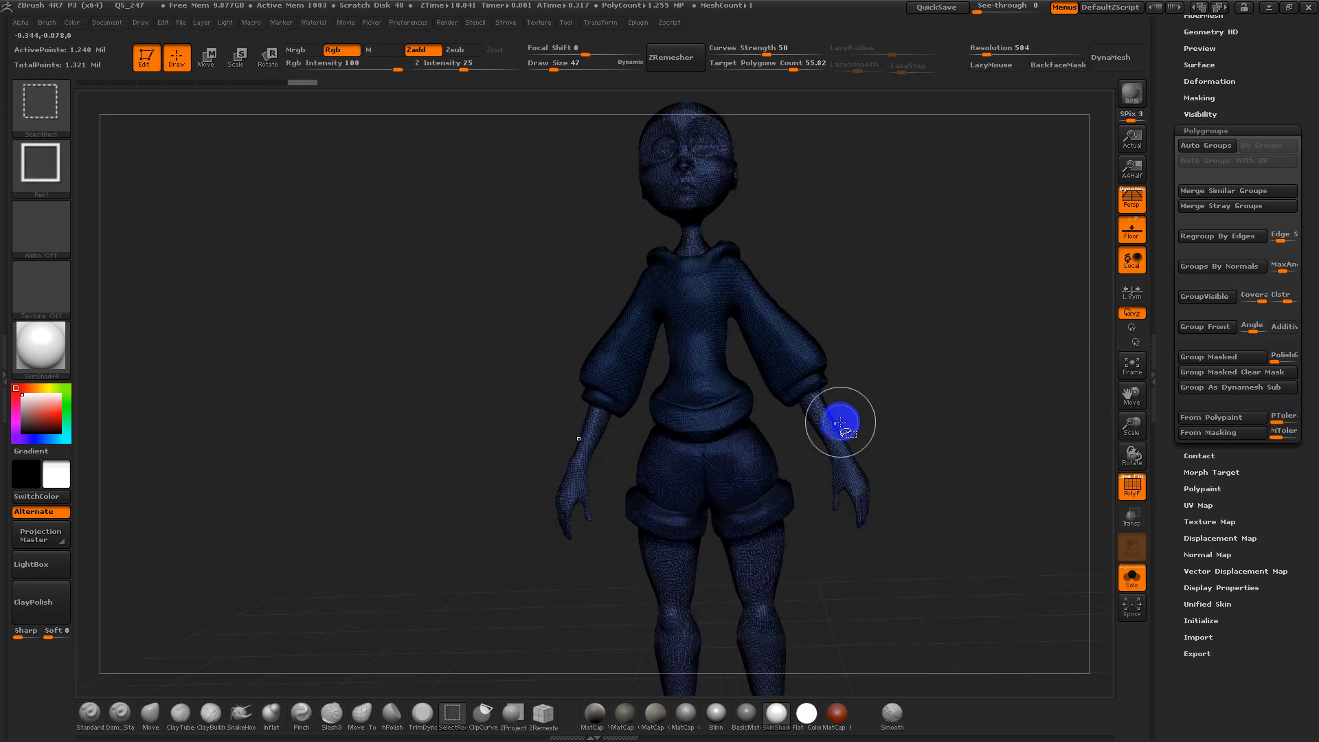
Try isolating the polygroup at the forearm and turn off the polyframe to view the painted body
left_click(834, 424, "ctrl+shift")
left_click(834, 424, "ctrl+shift")
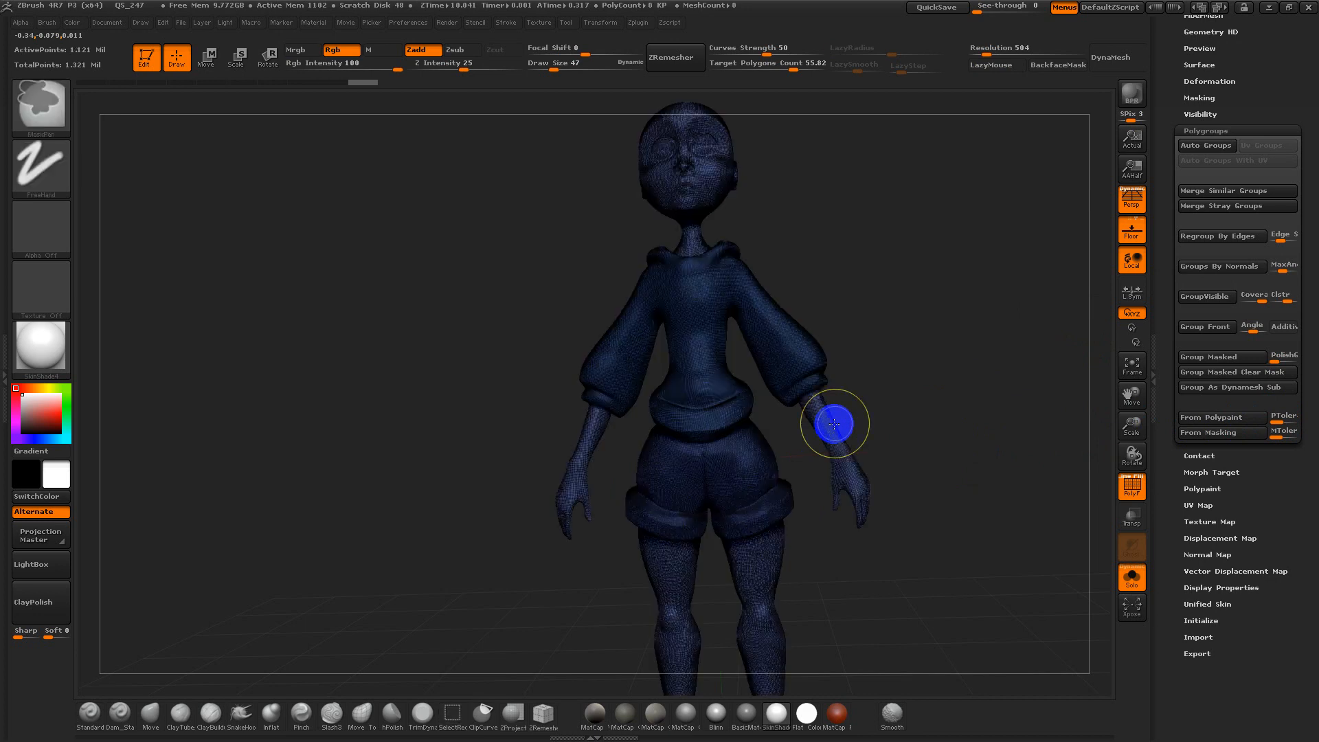
mouse_move(909, 395)
left_mouse_down()
mouse_move(925, 409)
mouse_move(902, 386)
left_mouse_up()
key("shift+f")
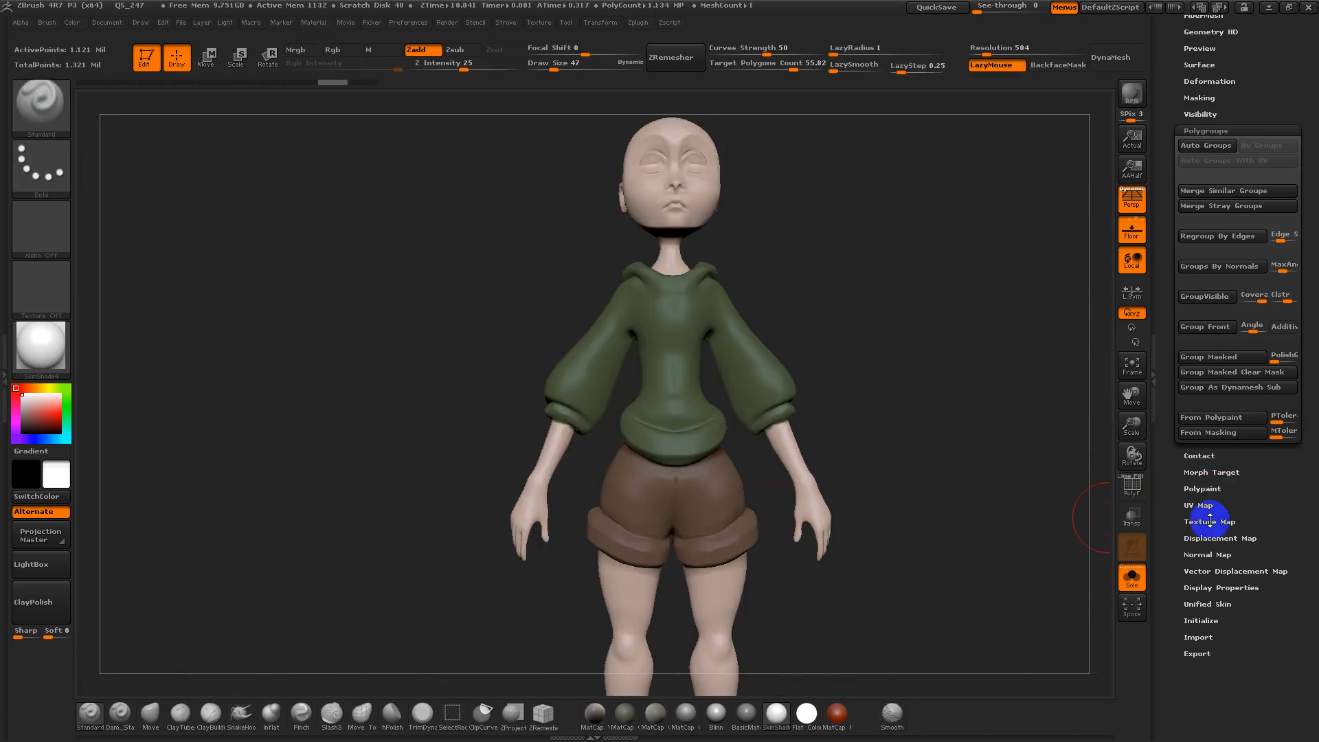
Set the UV map size to 4096 and look through the polypaint, texture map and displacement map settings
scroll(1168, 528, "up", 4)
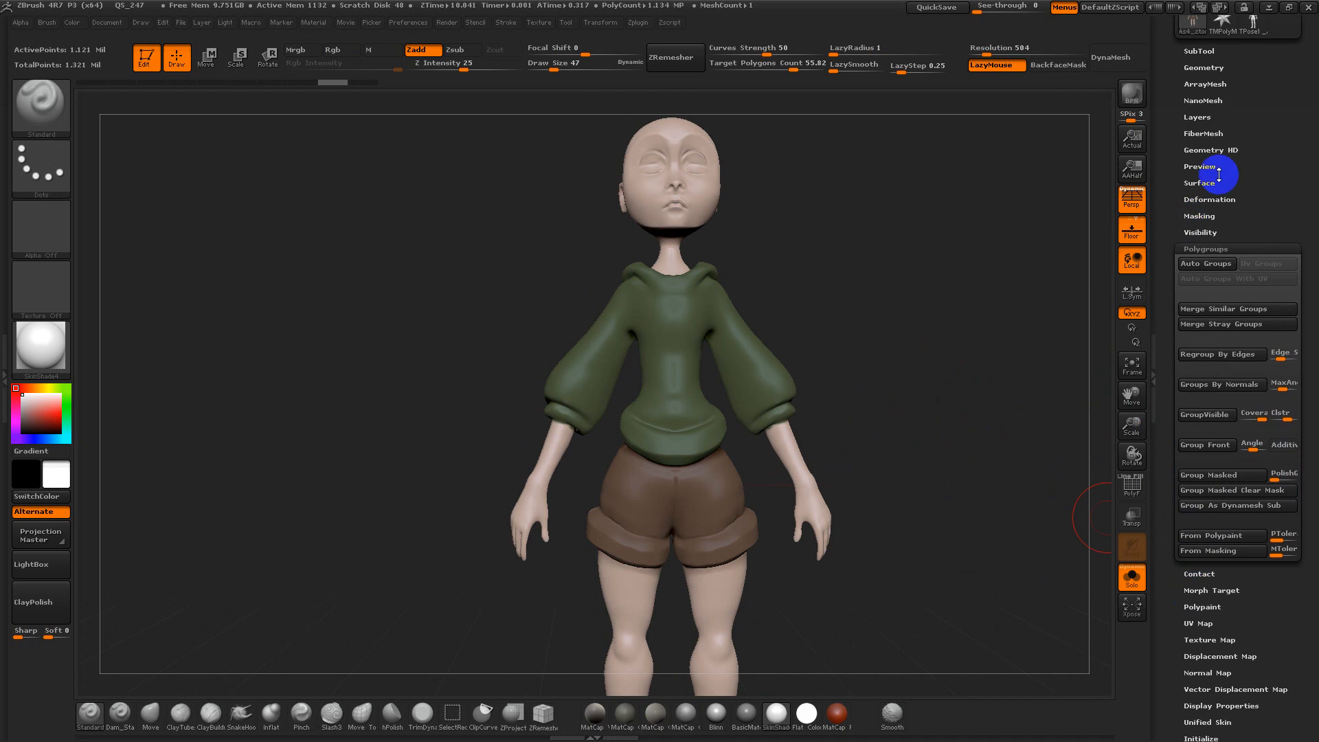
left_click(1205, 248)
left_click(1205, 299)
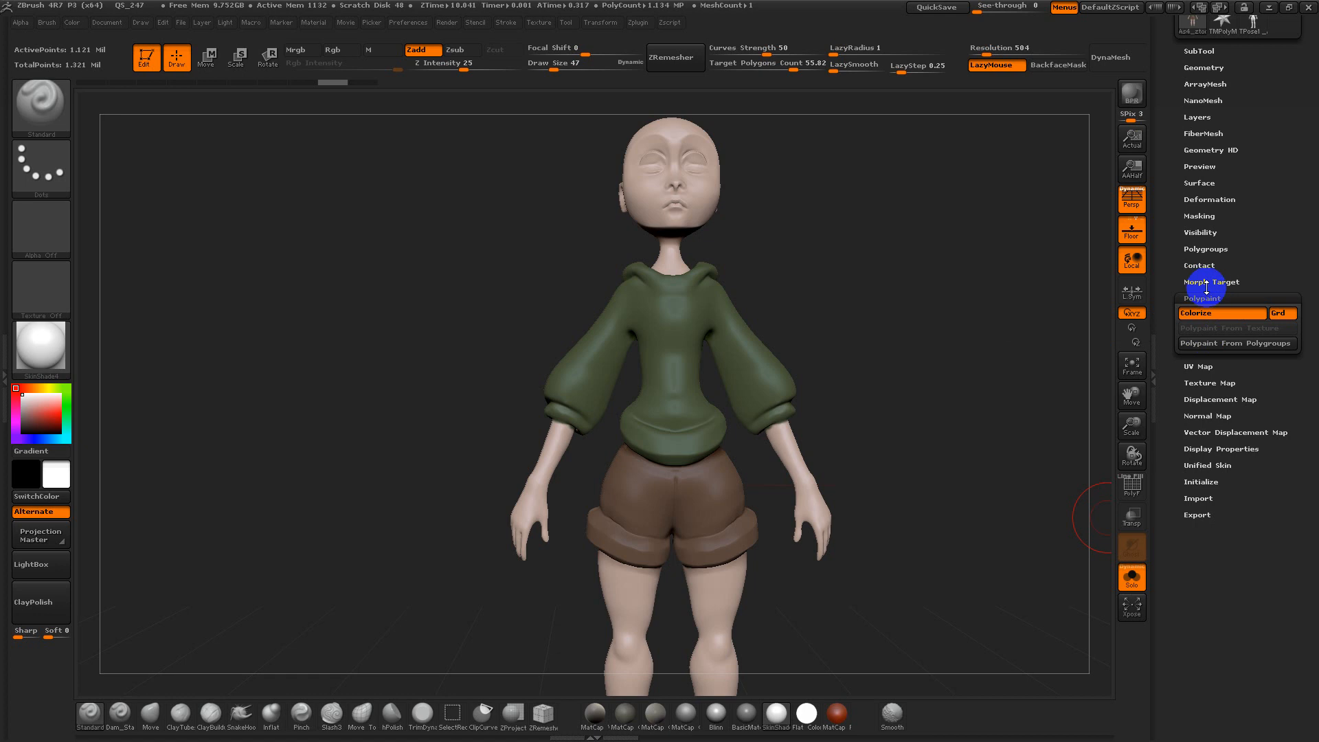
left_click(1203, 366)
left_click(1279, 374)
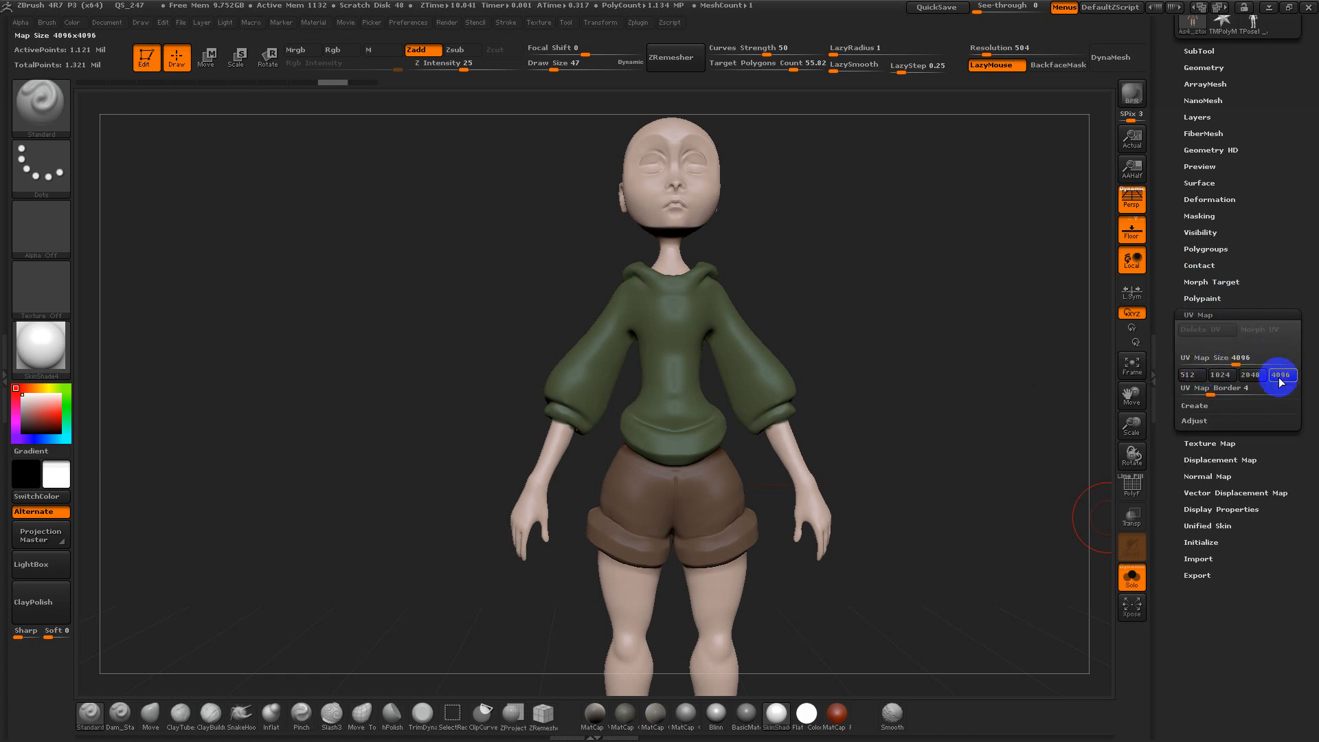
left_click(1213, 443)
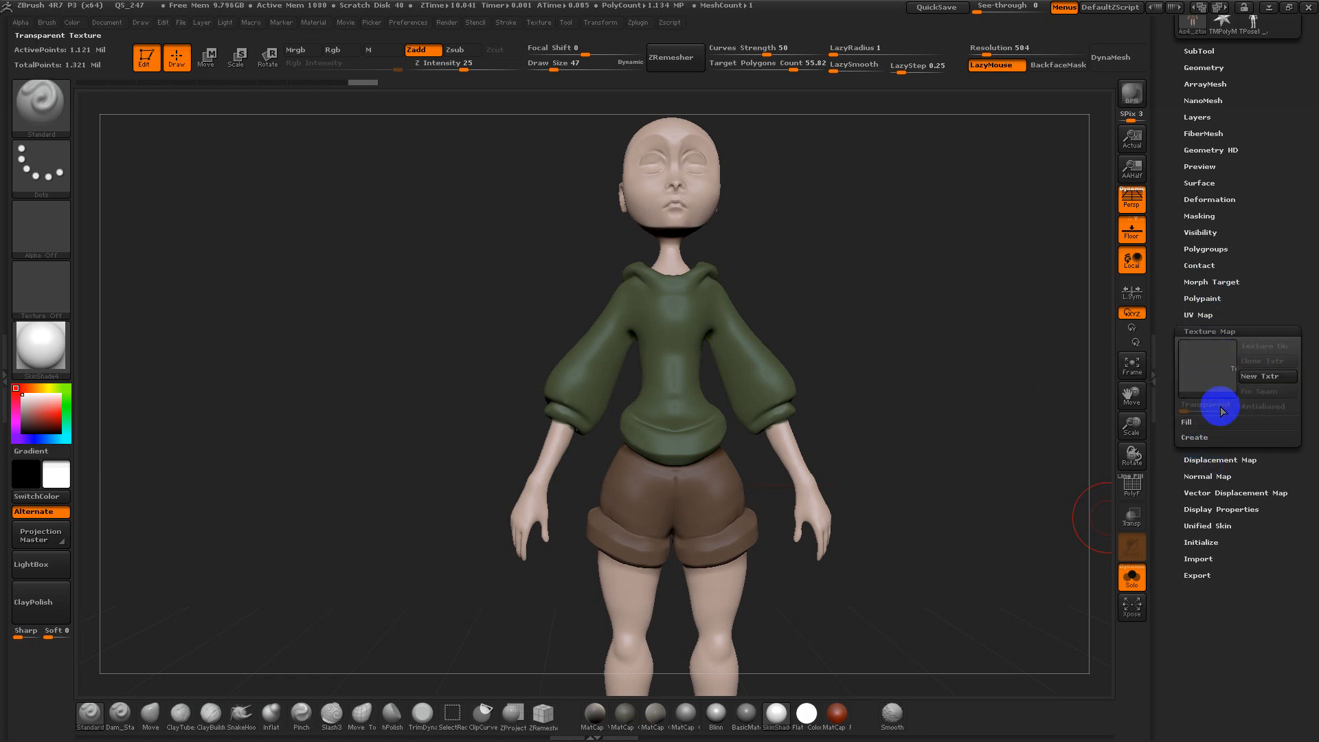
left_click(1208, 459)
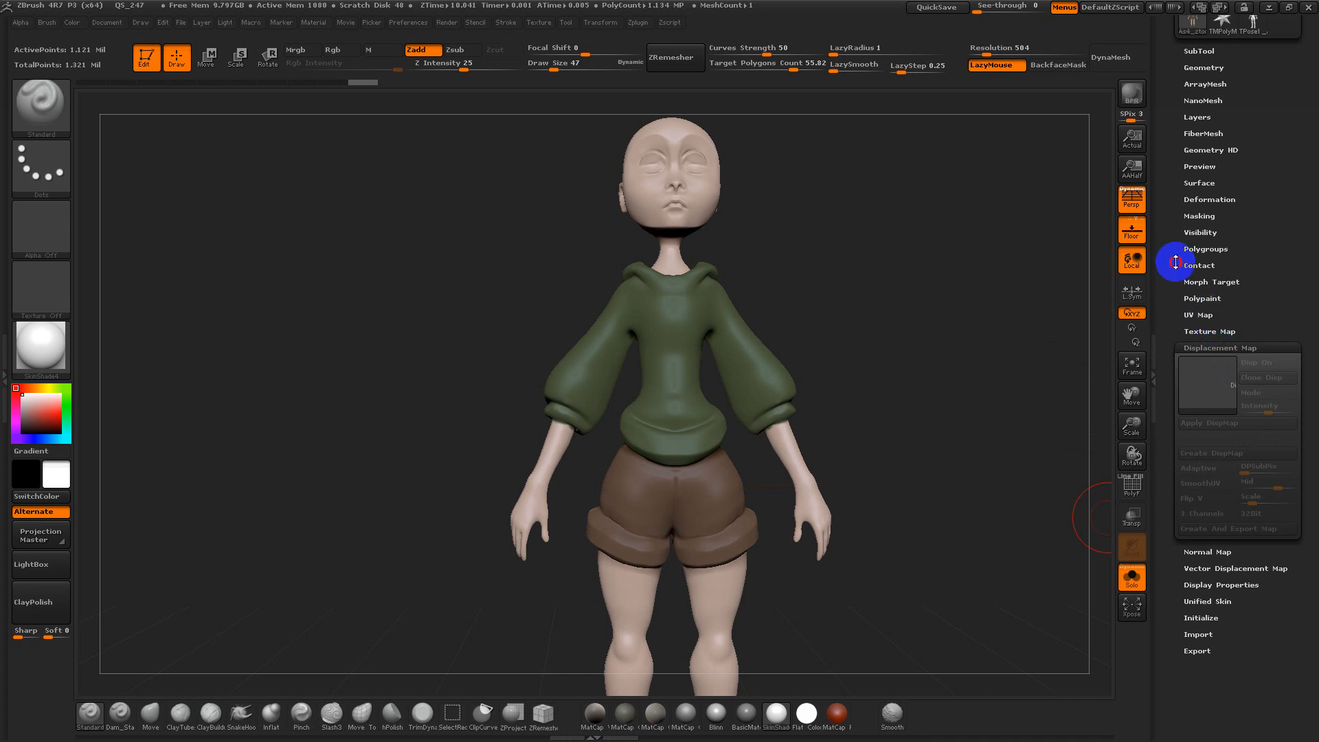
Raise the polypaint tolerance for polygroups, regenerate the groups from the polypaint and show them with the polyframe
left_click_drag(1176, 262, 1207, 309)
left_click(1209, 284)
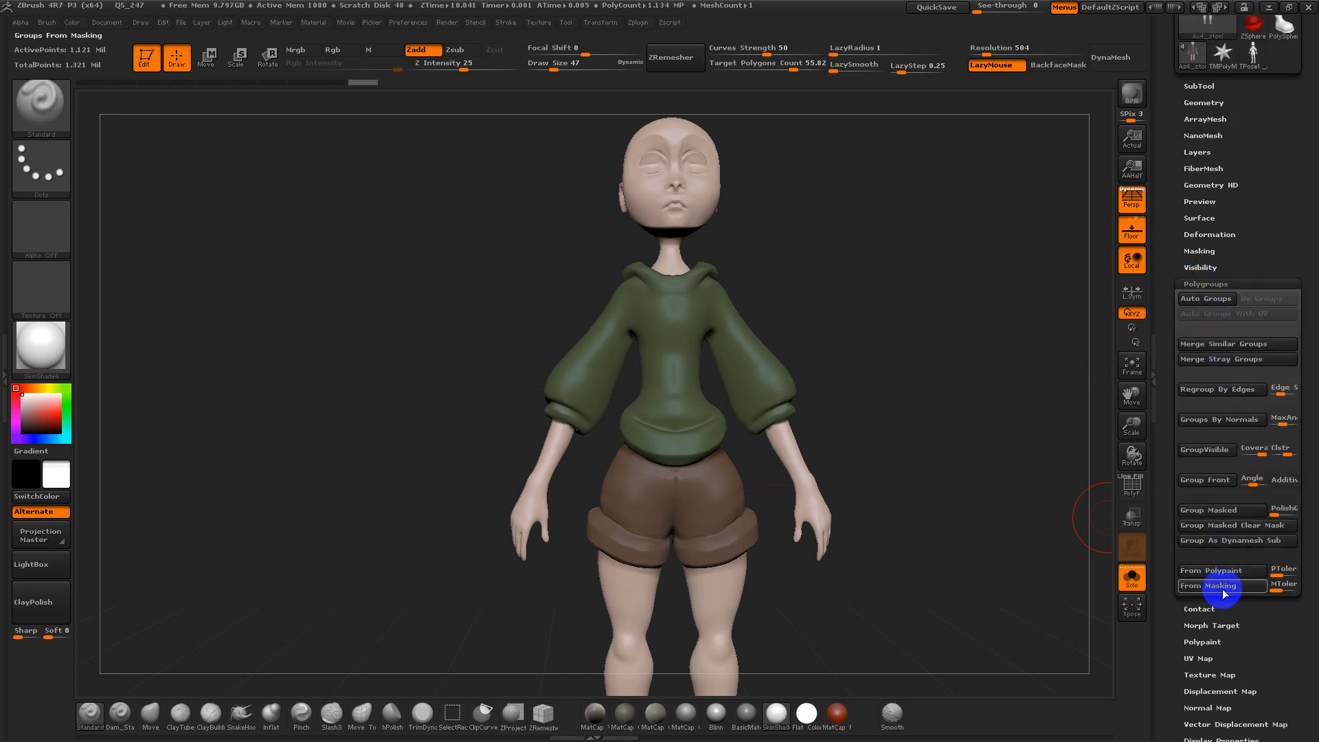
left_click(1283, 570)
left_click_drag(1275, 575, 1284, 576)
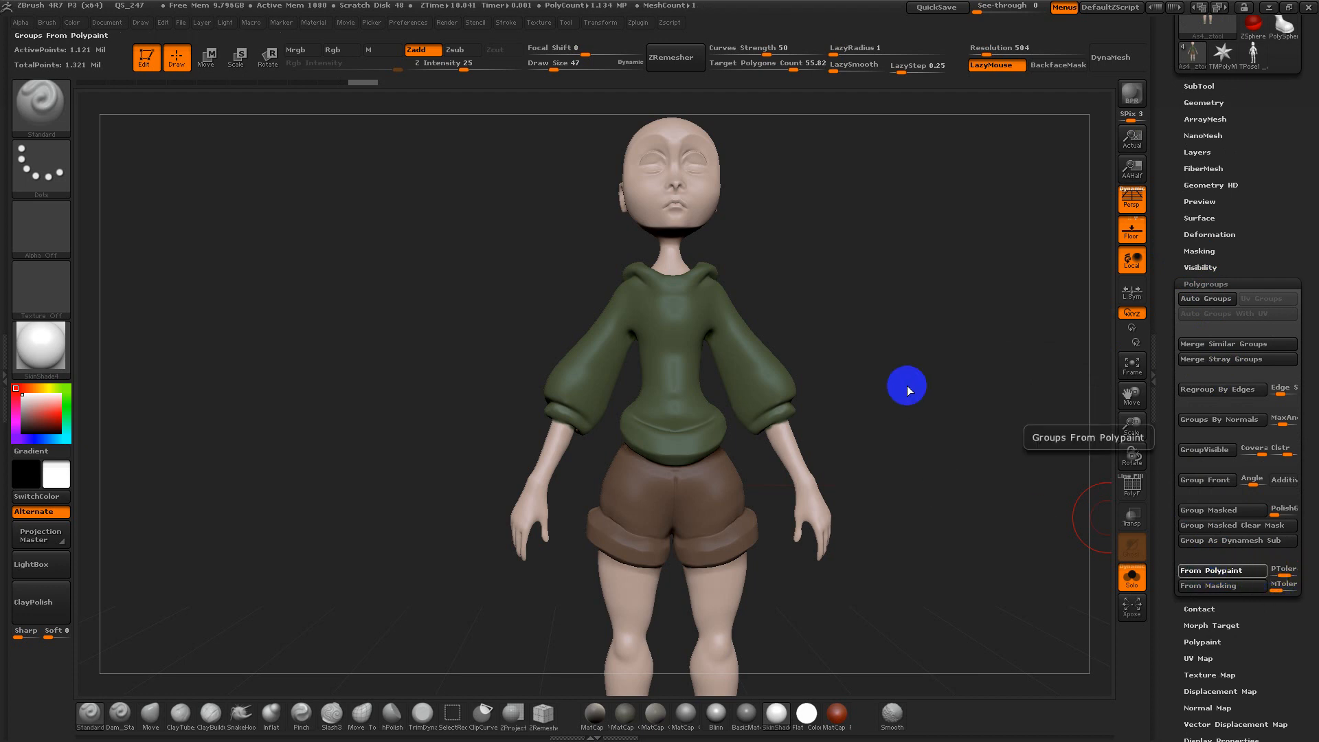
key("shift+f")
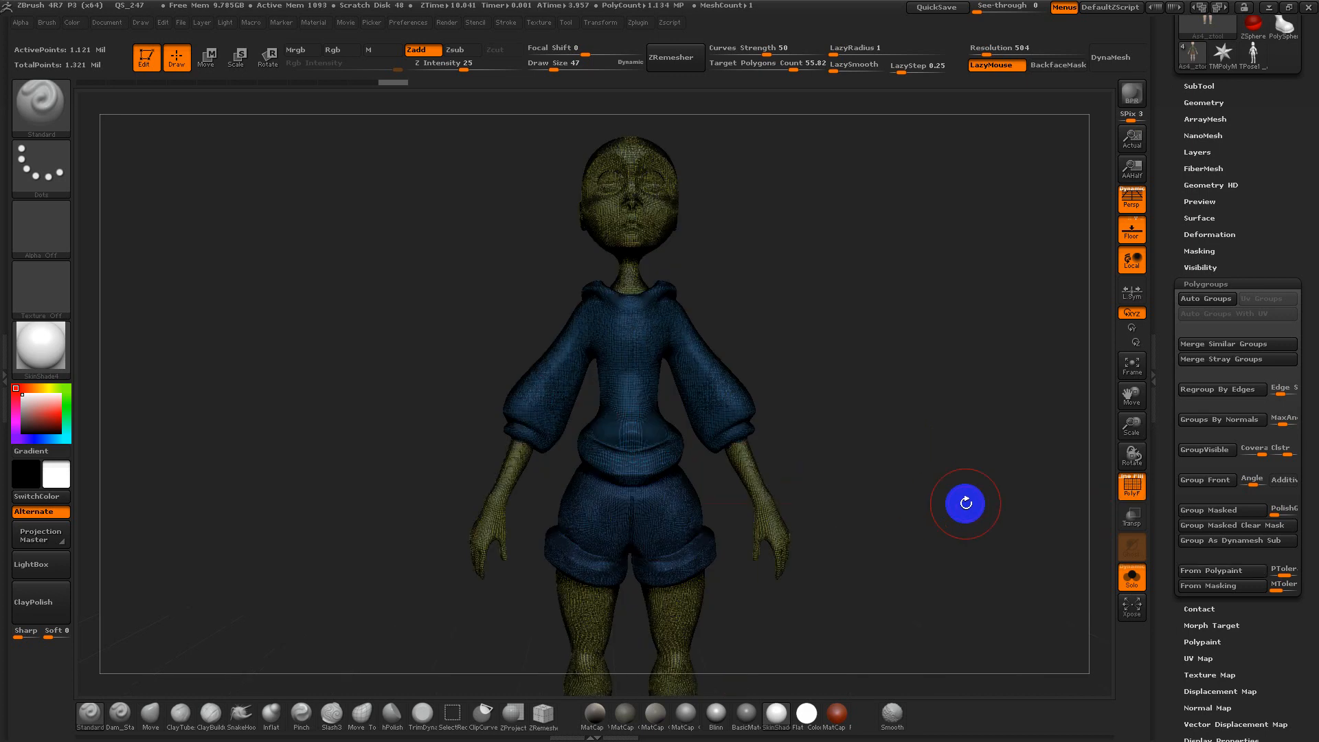
Regenerate the polygroups from the polypaint with a higher tolerance, and again with the tolerance lowered slightly
left_click_drag(963, 501, 924, 503)
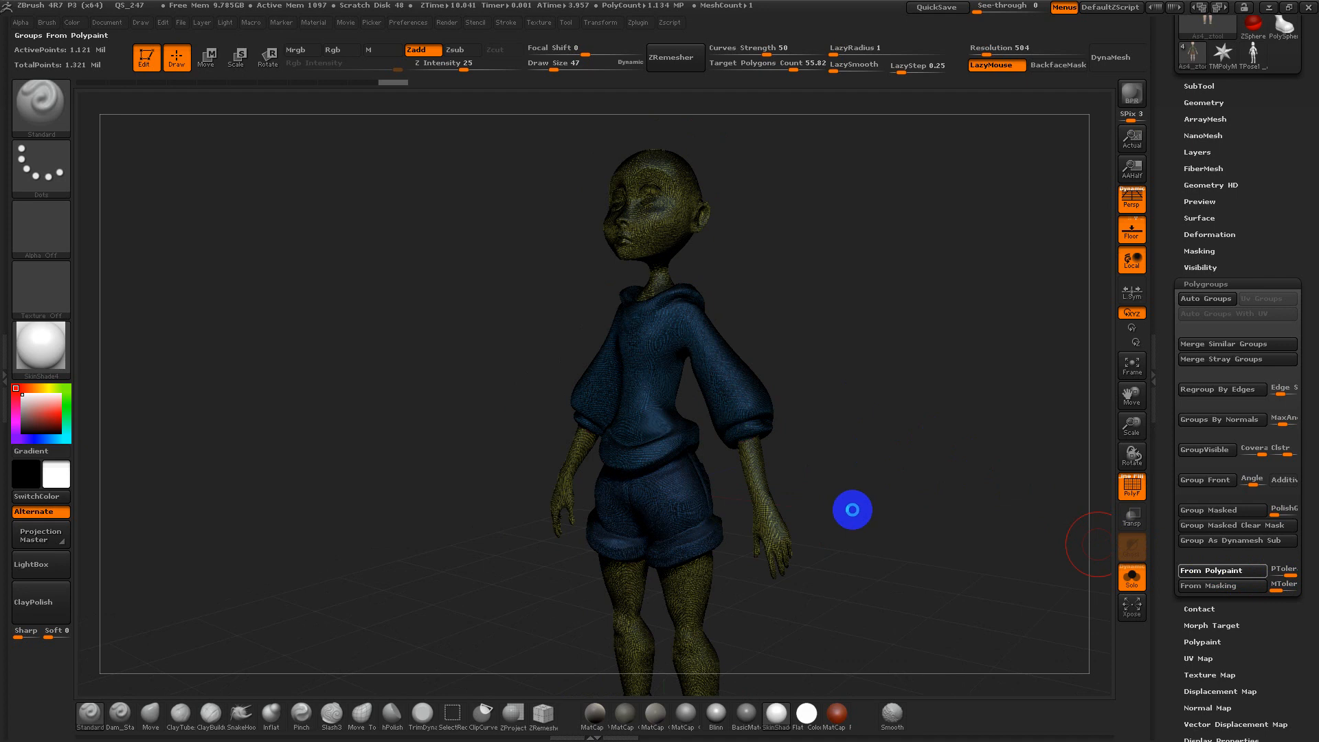
left_click_drag(857, 508, 906, 424)
left_click(1287, 570)
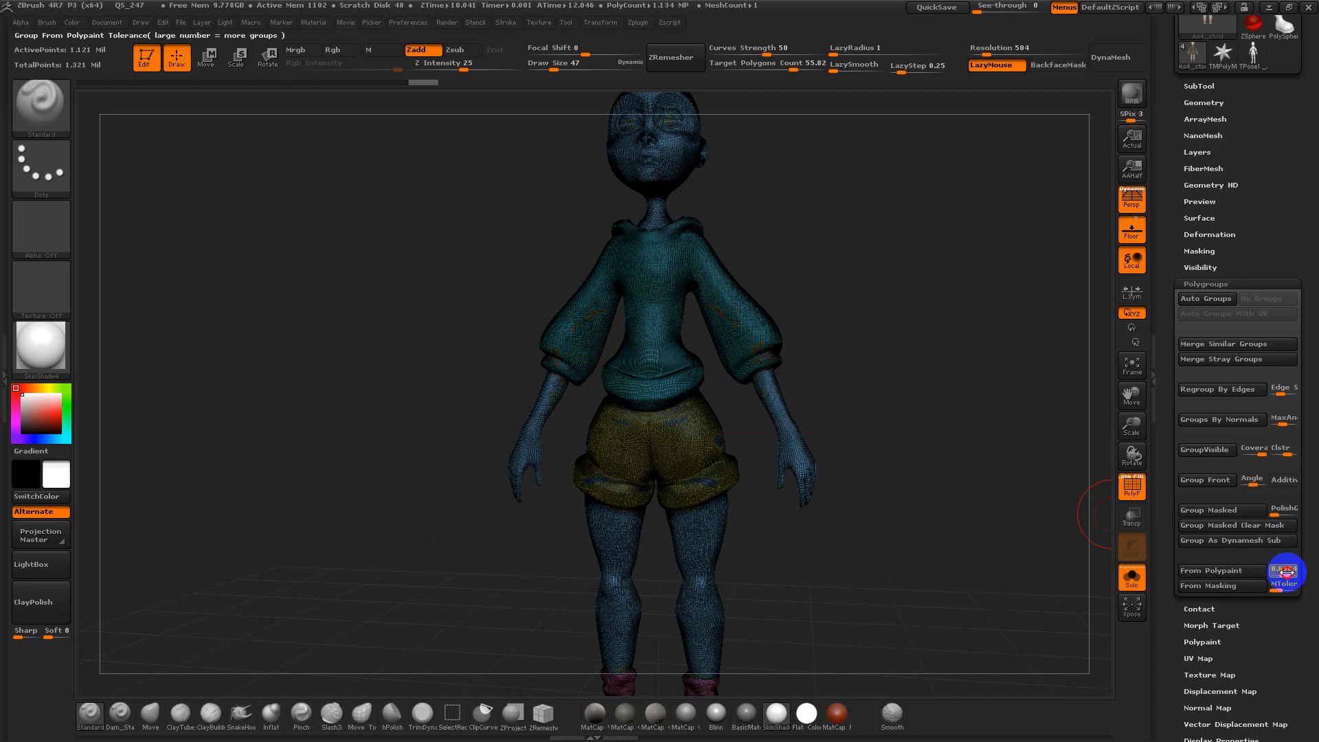
left_click(1282, 575)
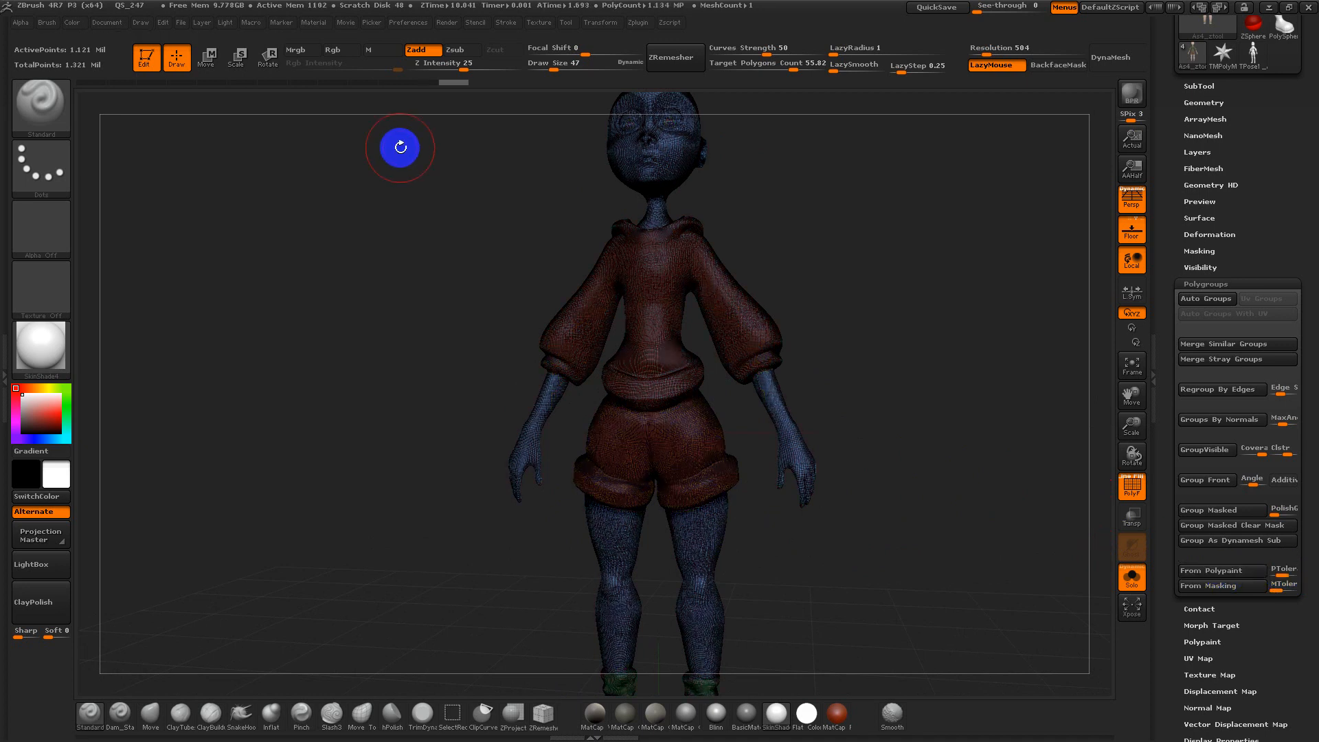
left_click_drag(861, 369, 871, 364)
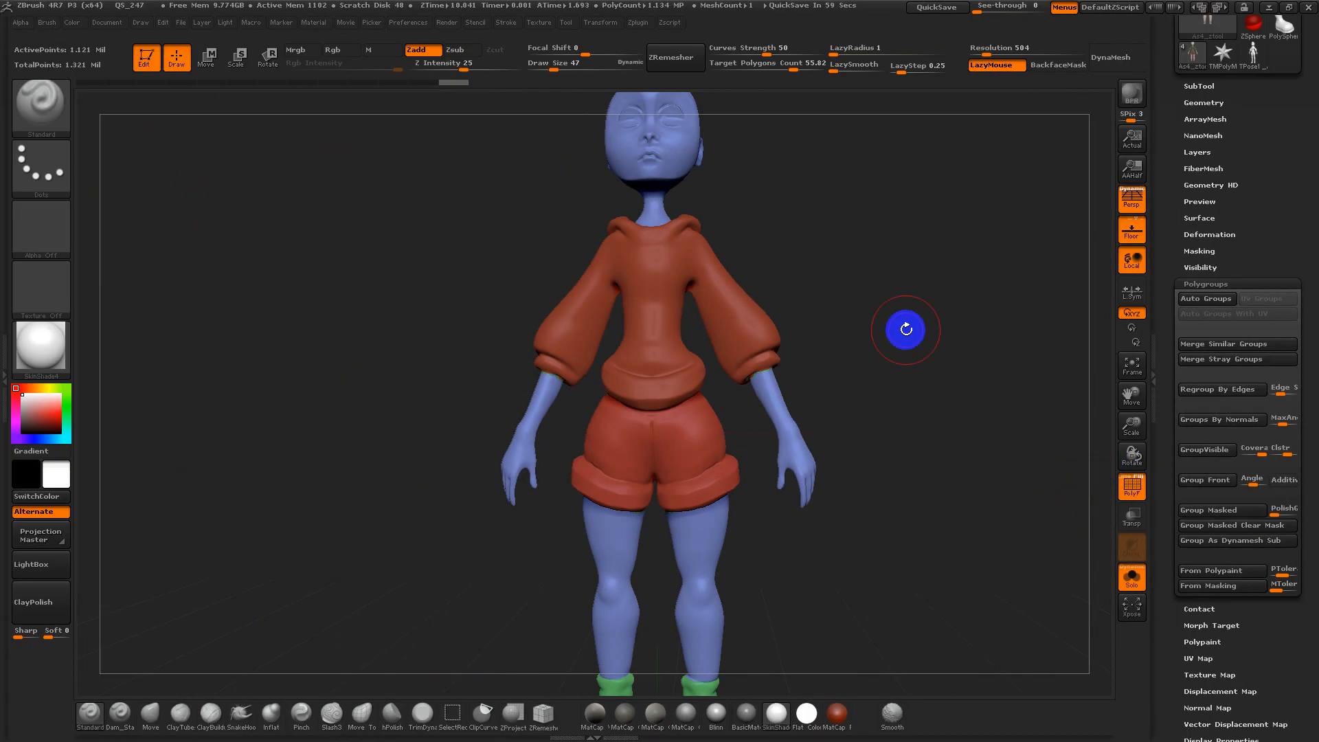
Bring the hidden boots back into view and regenerate the whole body's polygroups from the polypaint, checking the shorts and sleeves
left_click_drag(951, 385, 904, 324, "alt")
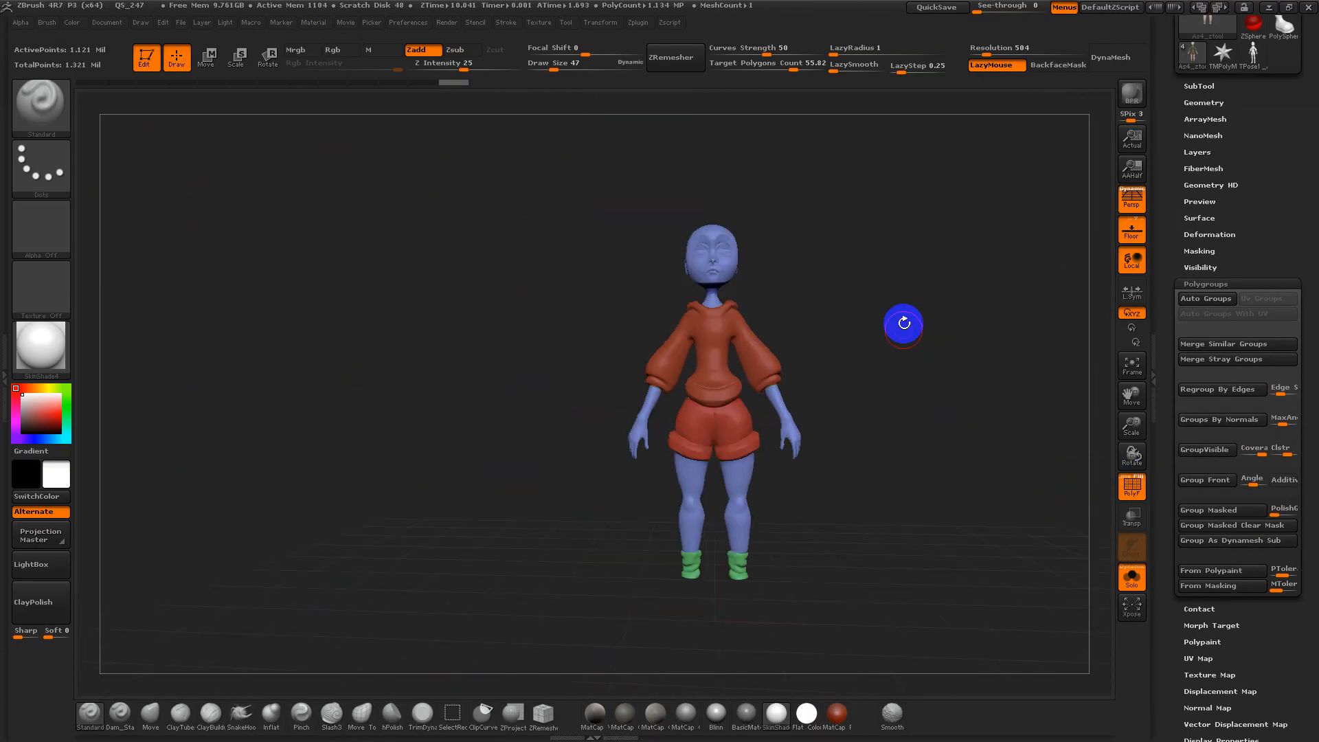
left_click_drag(917, 443, 877, 357, "alt")
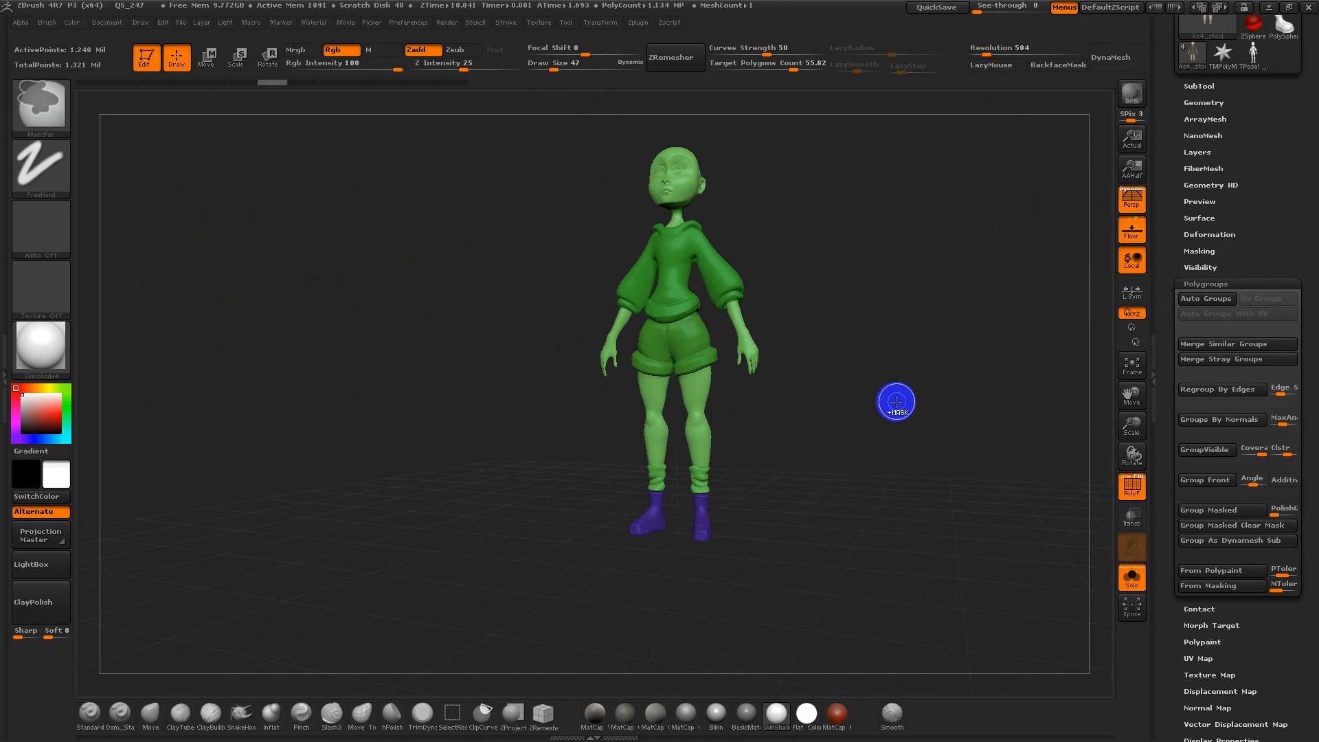
key("ctrl+w")
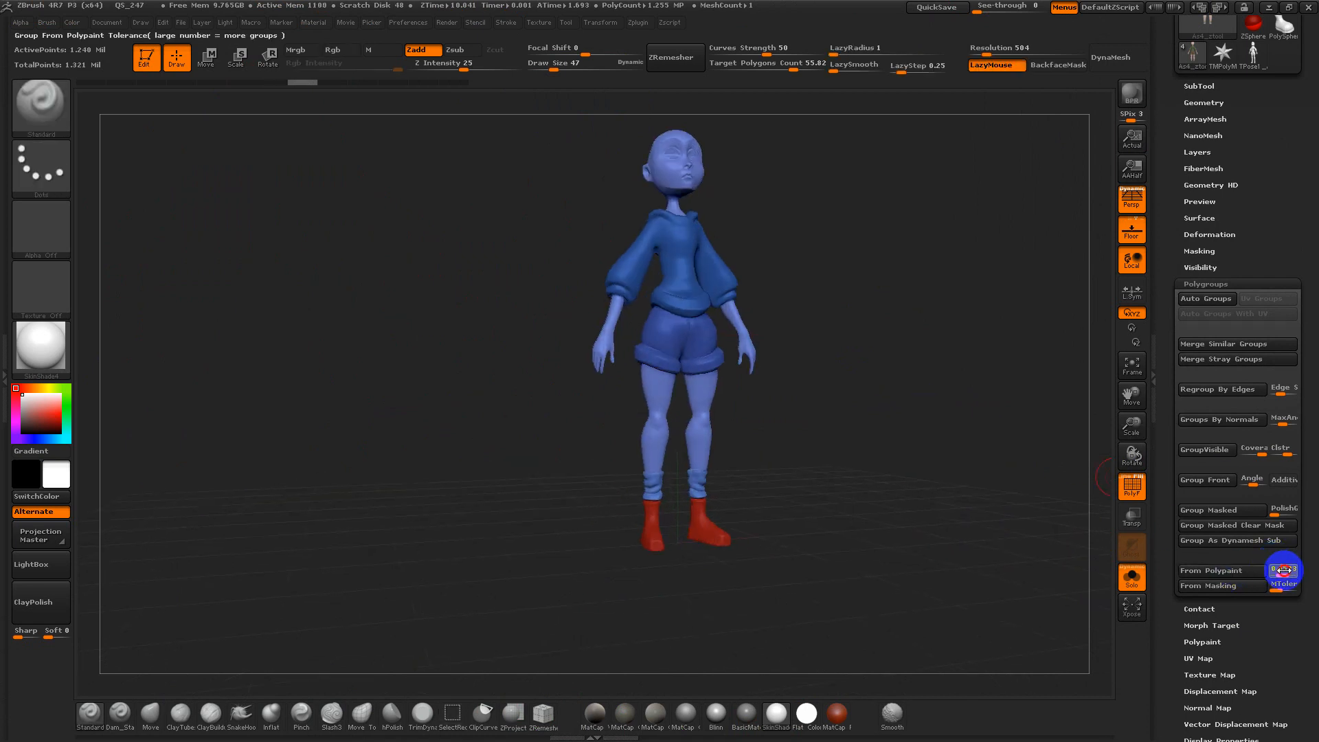
left_click(1247, 571)
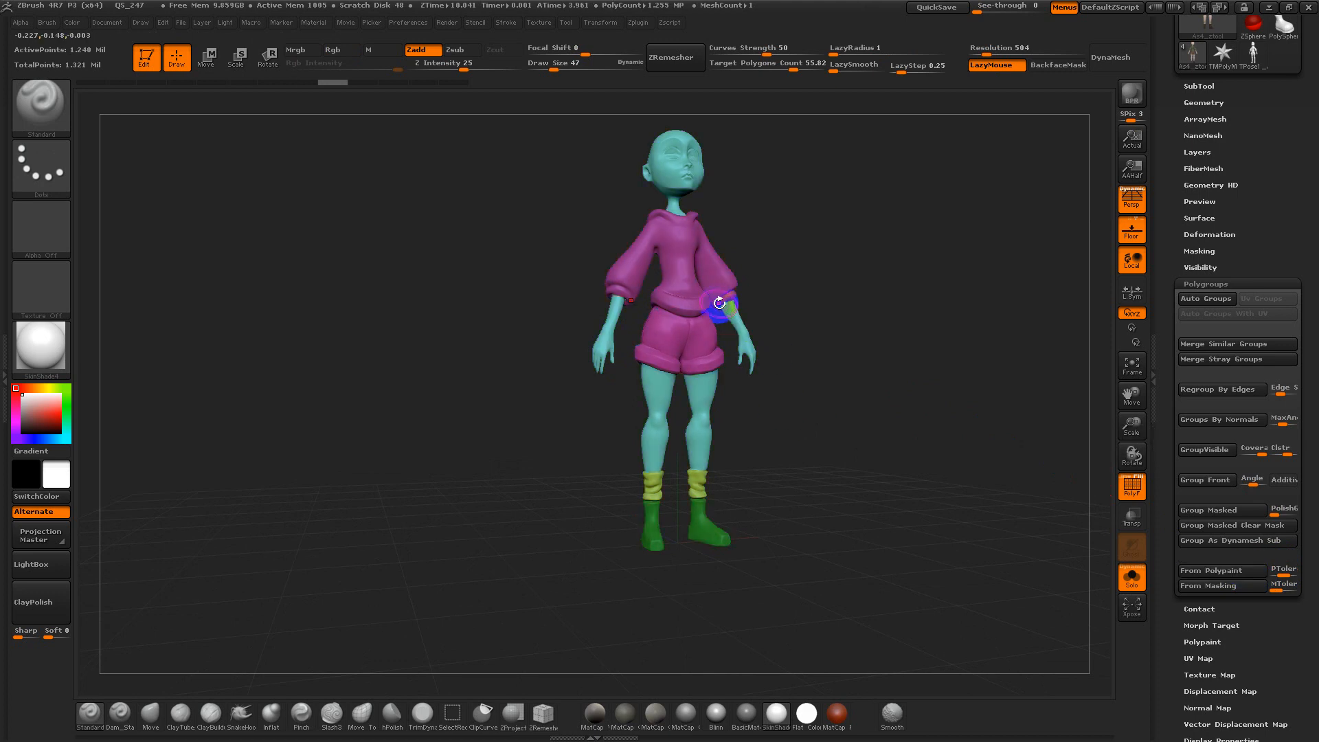
left_click_drag(818, 289, 871, 625, "alt")
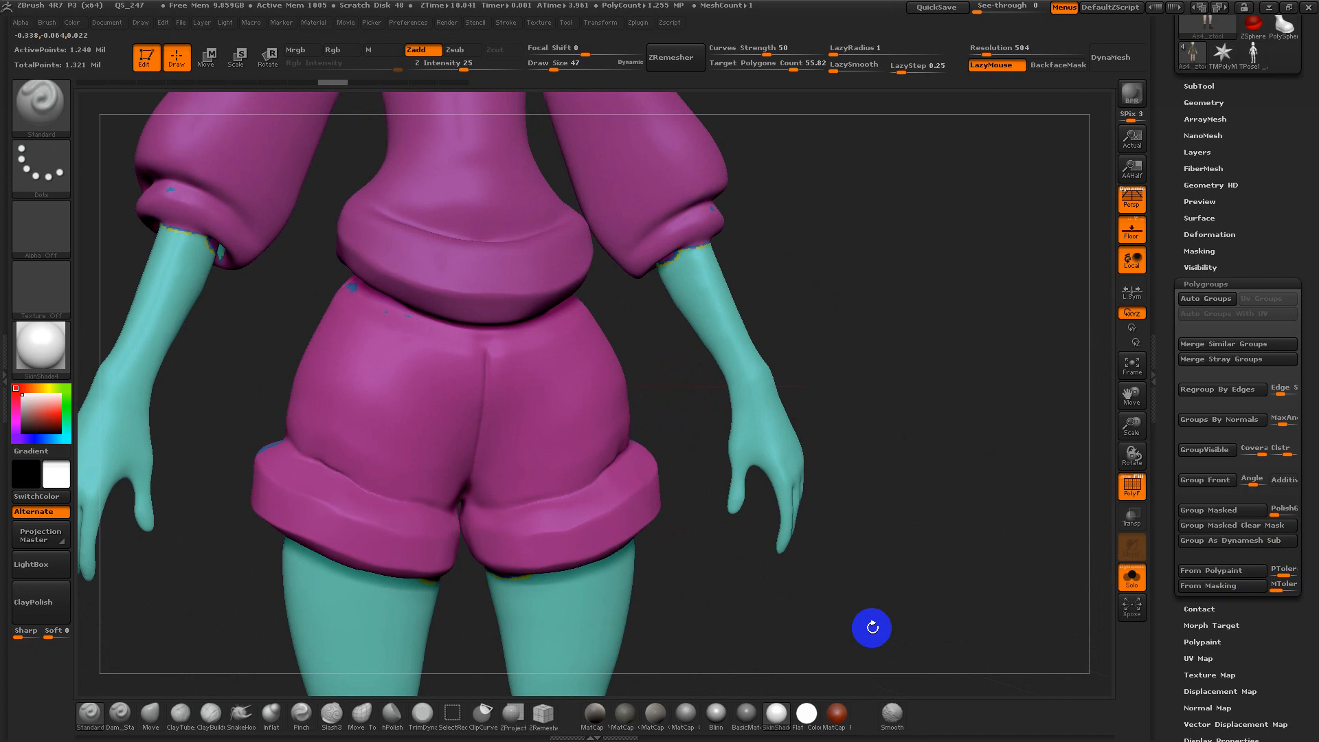
left_click_drag(887, 426, 1110, 392, "alt")
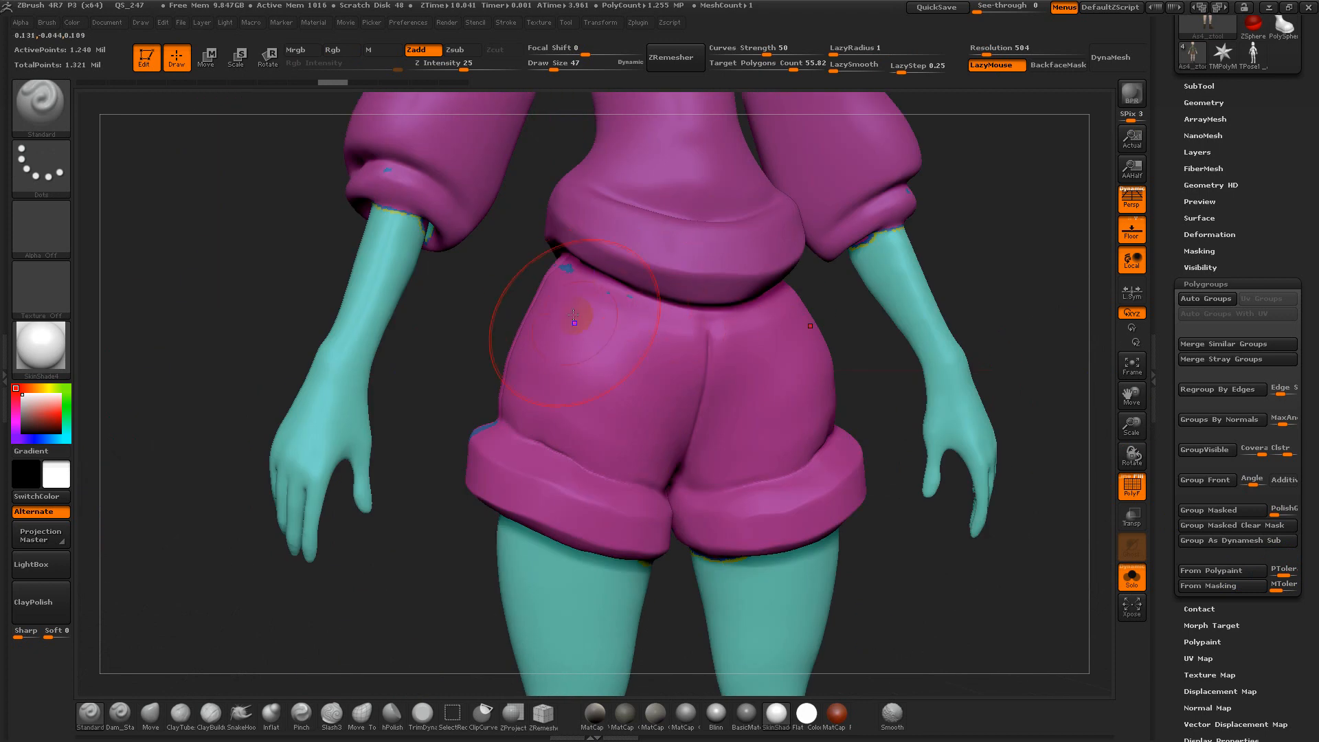
Adjust the polypaint tolerance and regenerate the body's polygroups from the polypaint to clean up the shorts' edges
mouse_move(472, 316)
left_mouse_down()
mouse_move(498, 224)
mouse_move(496, 264)
mouse_move(437, 384)
left_mouse_up()
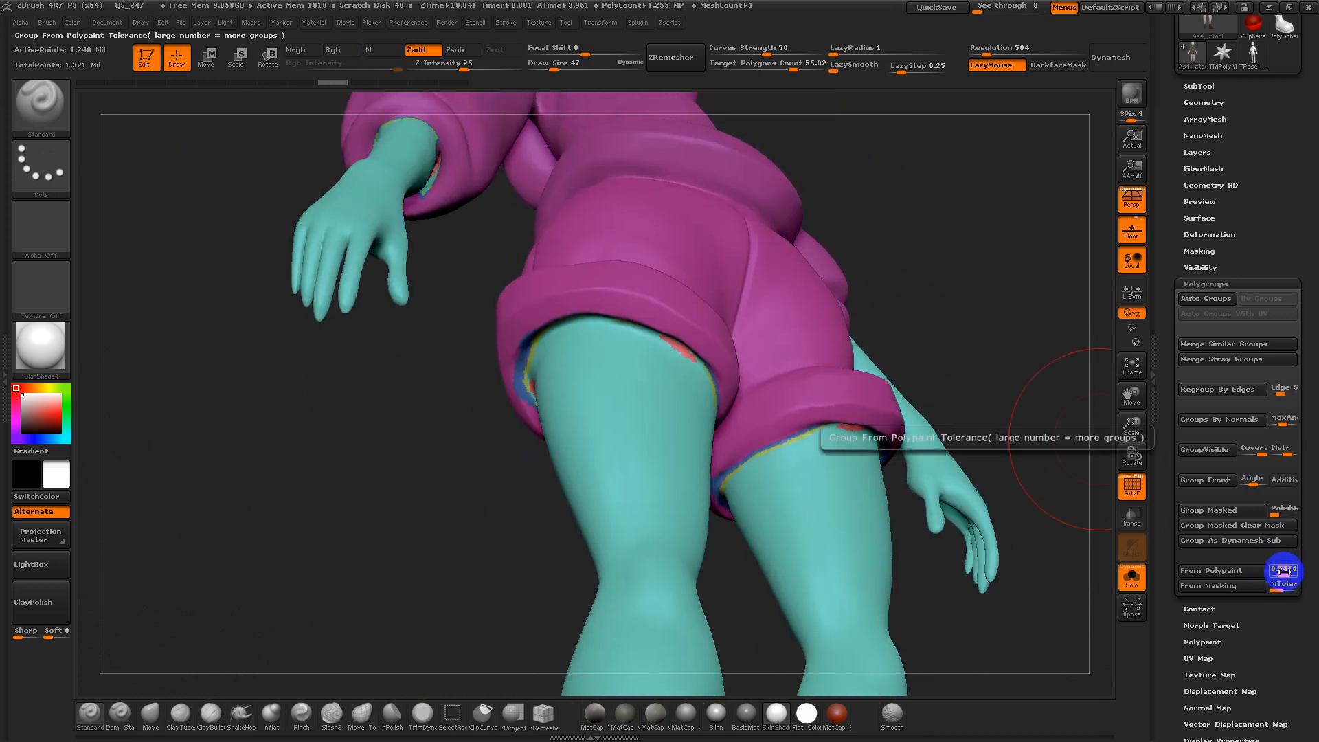
left_click_drag(1284, 575, 1287, 576)
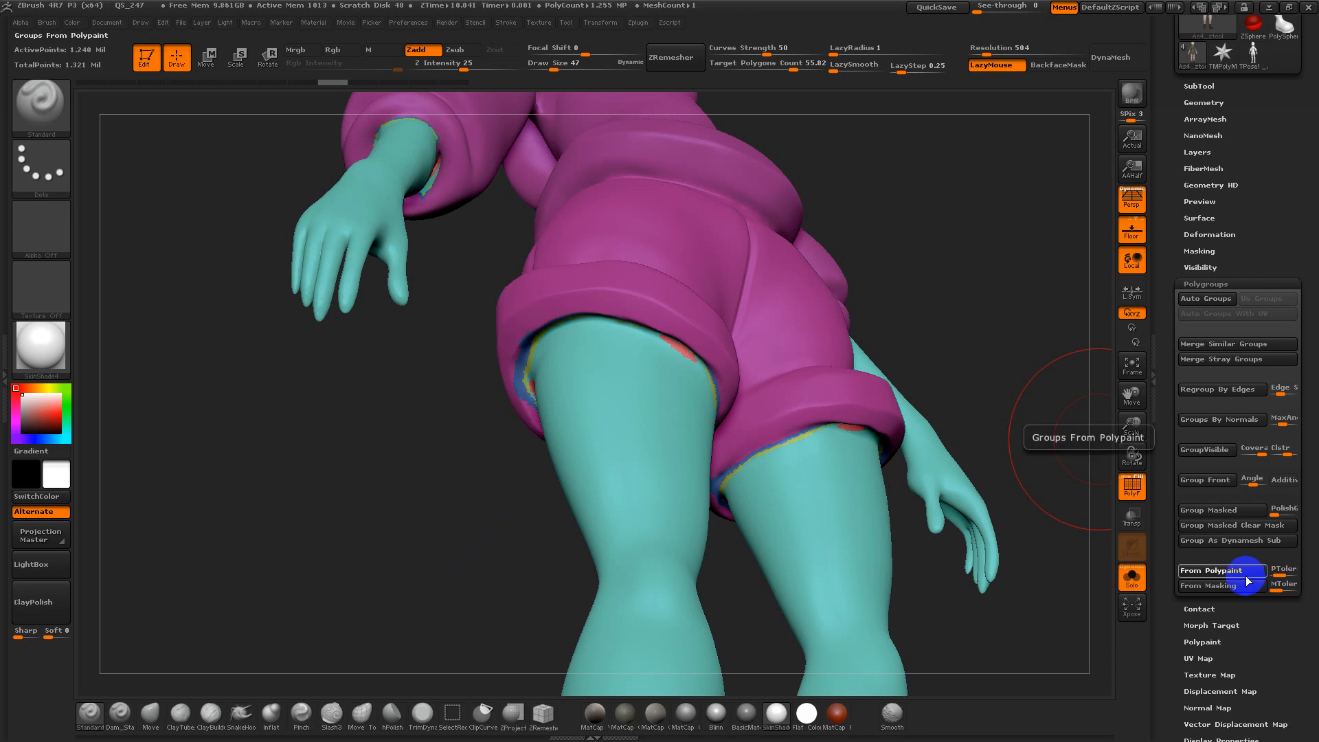
left_click(1192, 570)
left_click_drag(991, 314, 943, 235, "alt")
left_click_drag(941, 253, 901, 328)
Compare the new polygroups with the polypaint by toggling the polyframe, then examine the boot soles from below
key("shift+f")
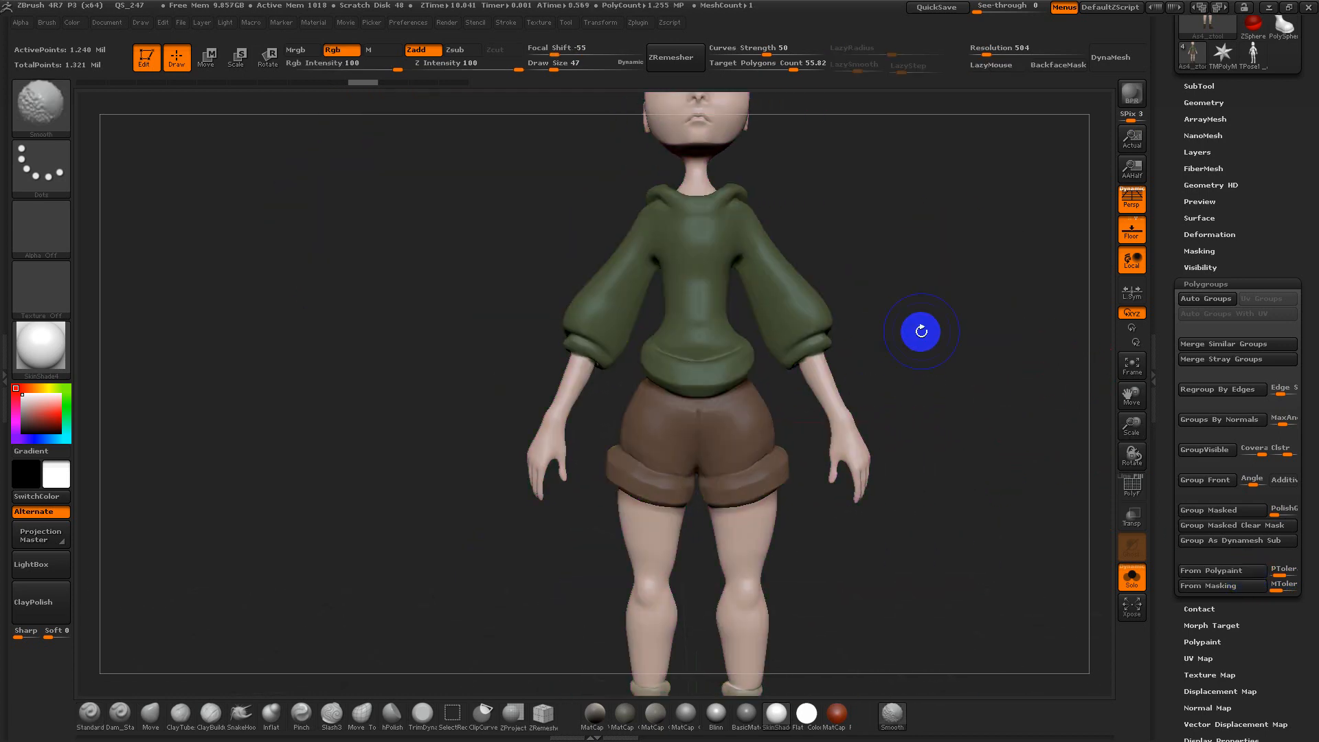
key("shift+f")
key("shift+f")
left_click_drag(921, 331, 870, 428, "alt")
key("shift+f")
mouse_move(965, 468)
left_mouse_down()
mouse_move(884, 435)
mouse_move(878, 359)
mouse_move(831, 353)
mouse_move(818, 292)
left_mouse_up()
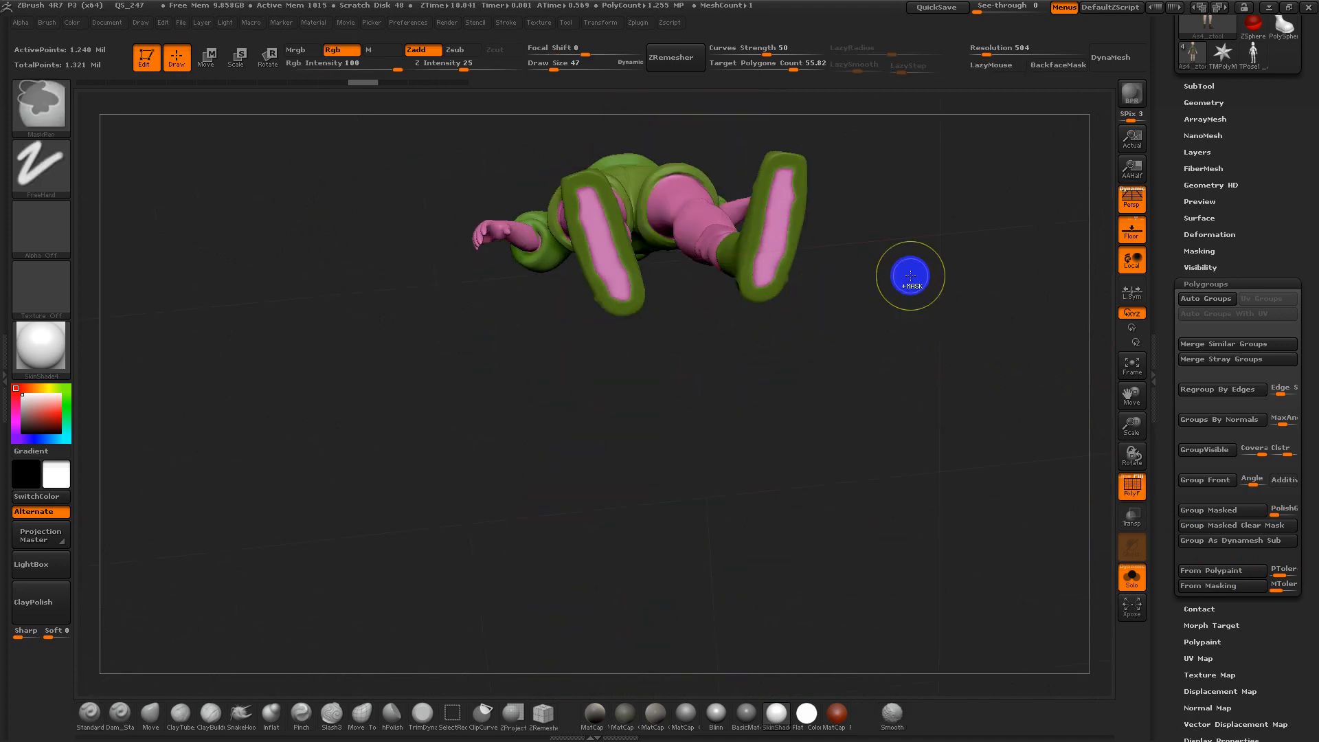
Turn off perspective, mask the undersides of the boots in side view and make the soles a separate polygroup
mouse_move(909, 370)
left_mouse_down()
mouse_move(898, 421)
mouse_move(913, 412)
mouse_move(884, 527)
mouse_move(853, 458)
mouse_move(946, 468)
mouse_move(786, 536)
mouse_move(556, 534)
left_mouse_up()
key("p")
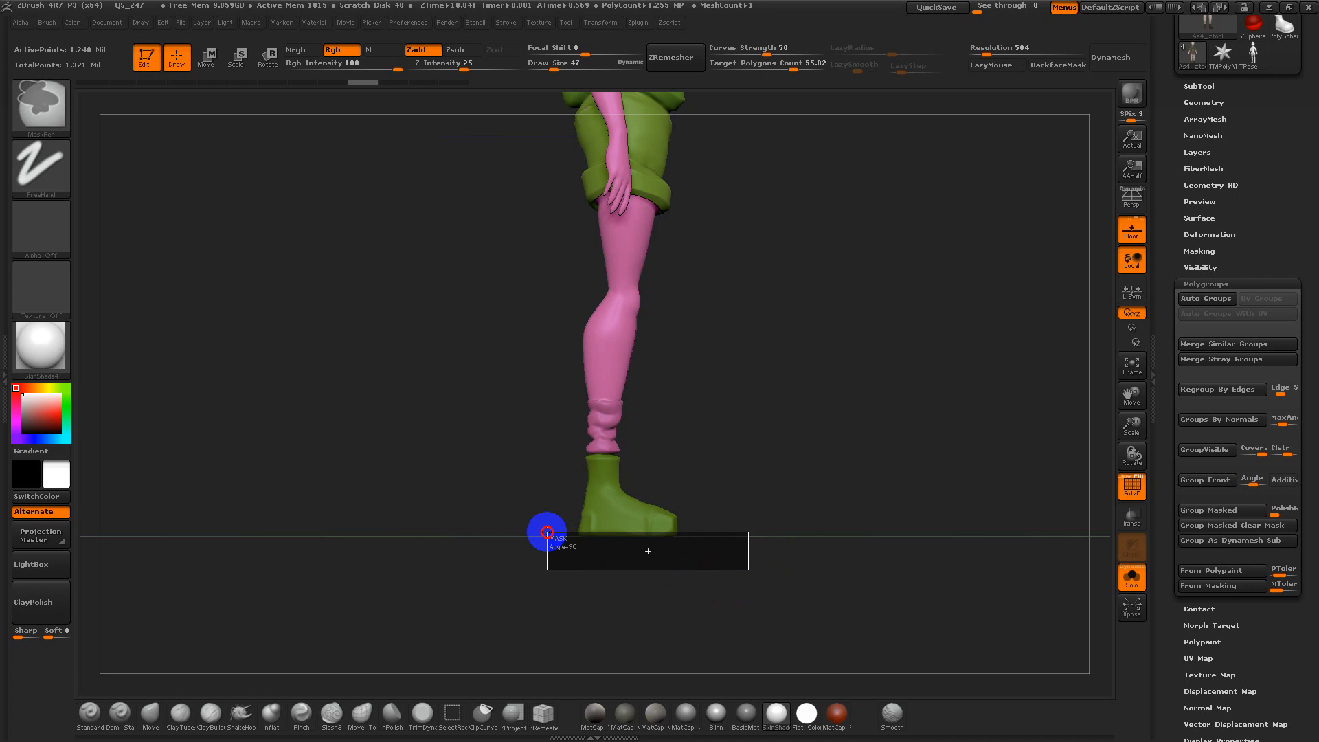
left_click_drag(547, 534, 549, 536, "ctrl")
left_click_drag(651, 598, 647, 489)
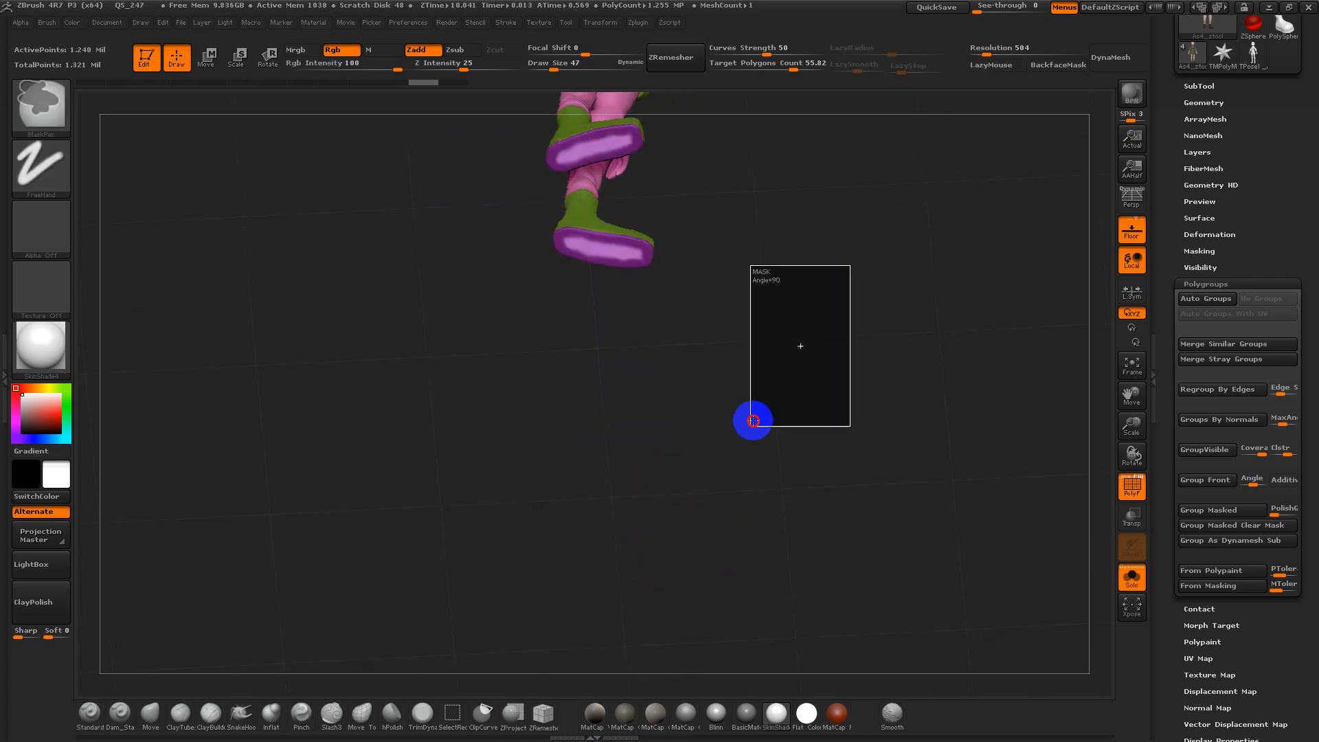
Compare the soles' polygroup with the polypaint and check the groups along the boots, legs and upper body
key("shift+f")
key("shift+f")
key("shift+f")
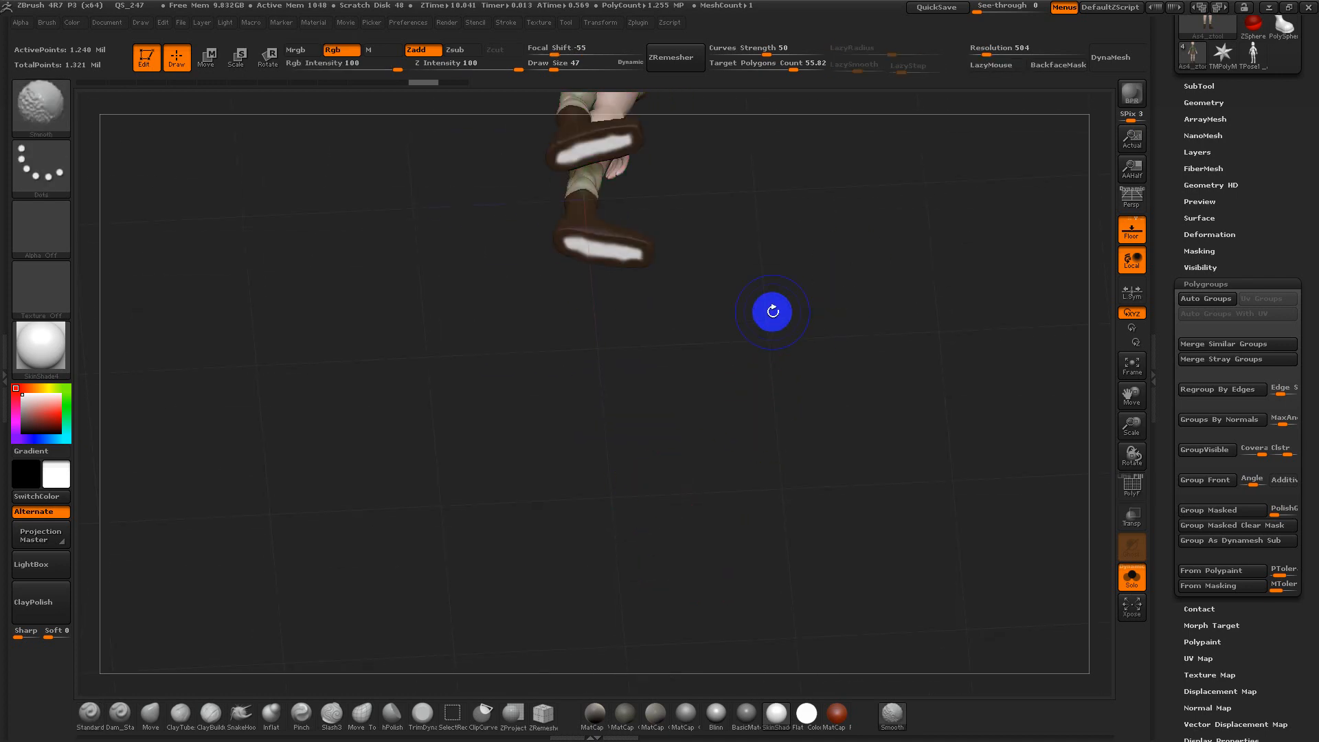
mouse_move(772, 312)
left_mouse_down()
mouse_move(774, 339)
mouse_move(764, 296)
left_mouse_up()
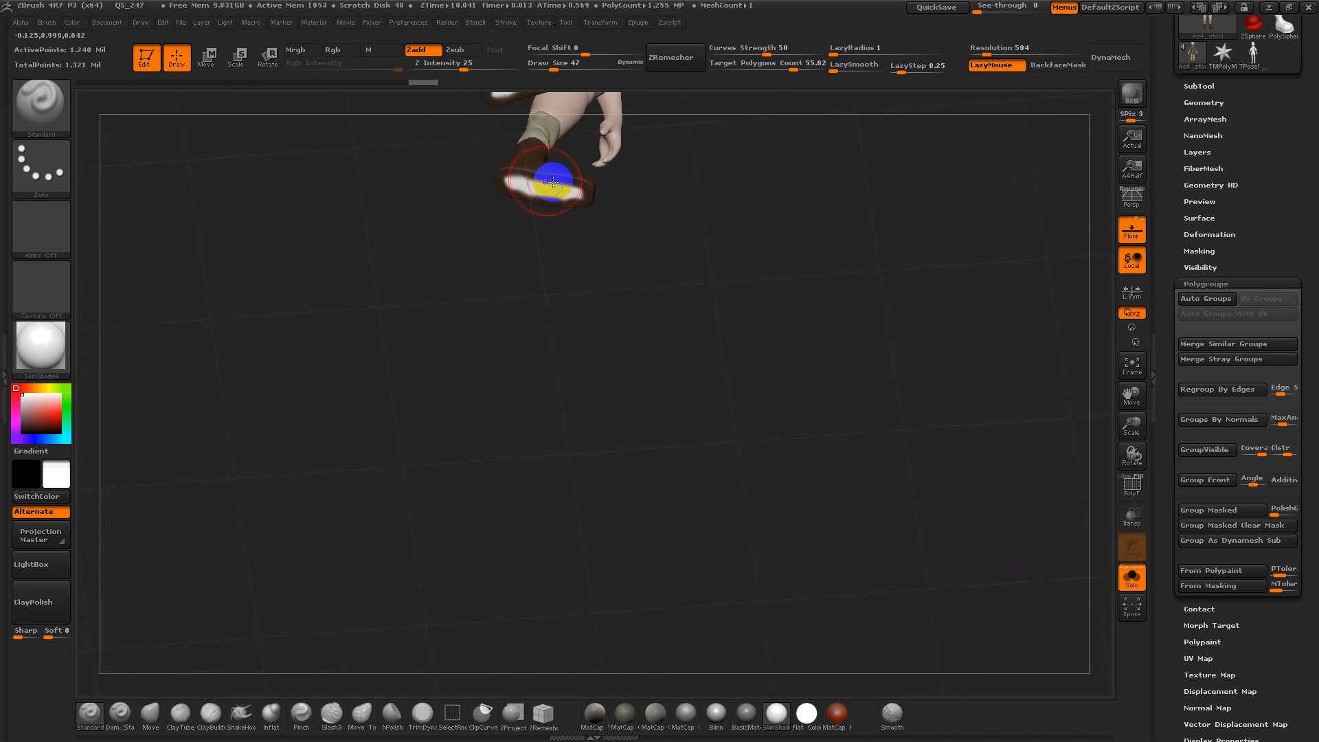
left_click_drag(863, 259, 763, 31)
key("shift+f")
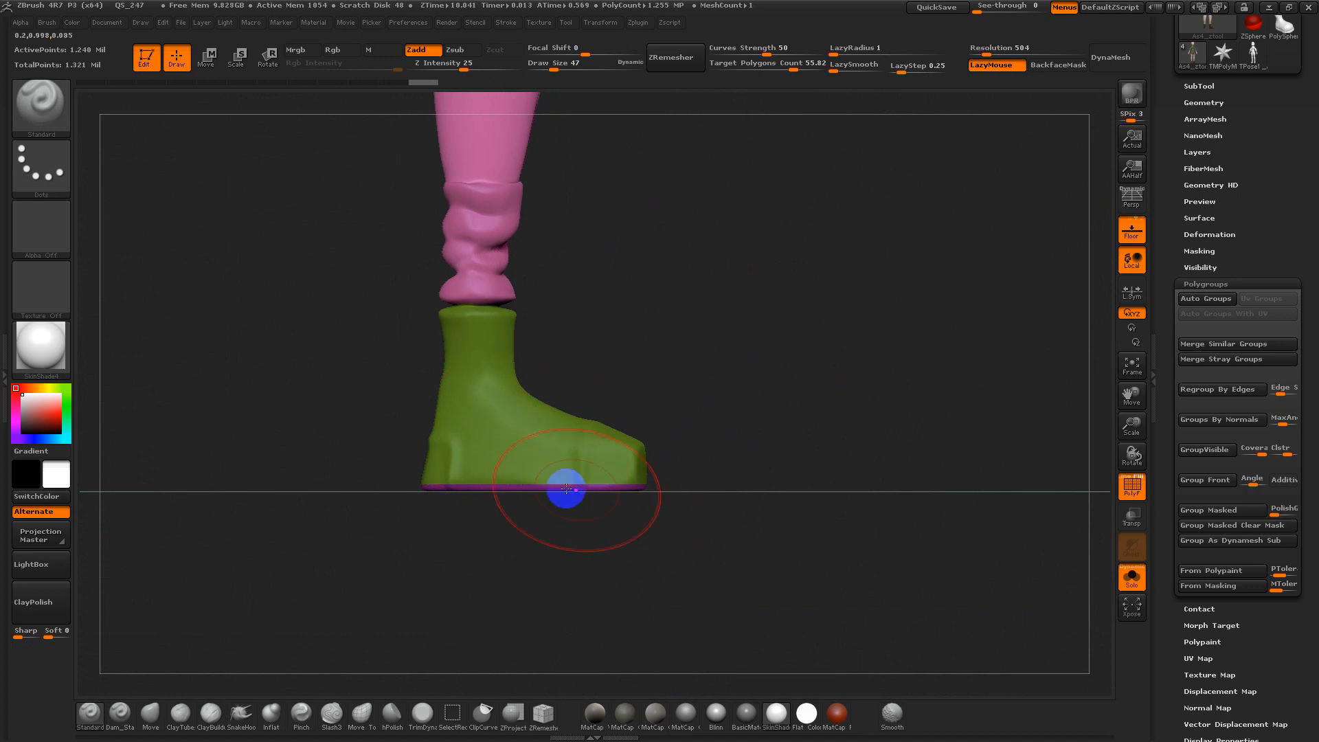
left_click_drag(774, 439, 962, 565, "alt")
left_click_drag(930, 521, 926, 635, "alt")
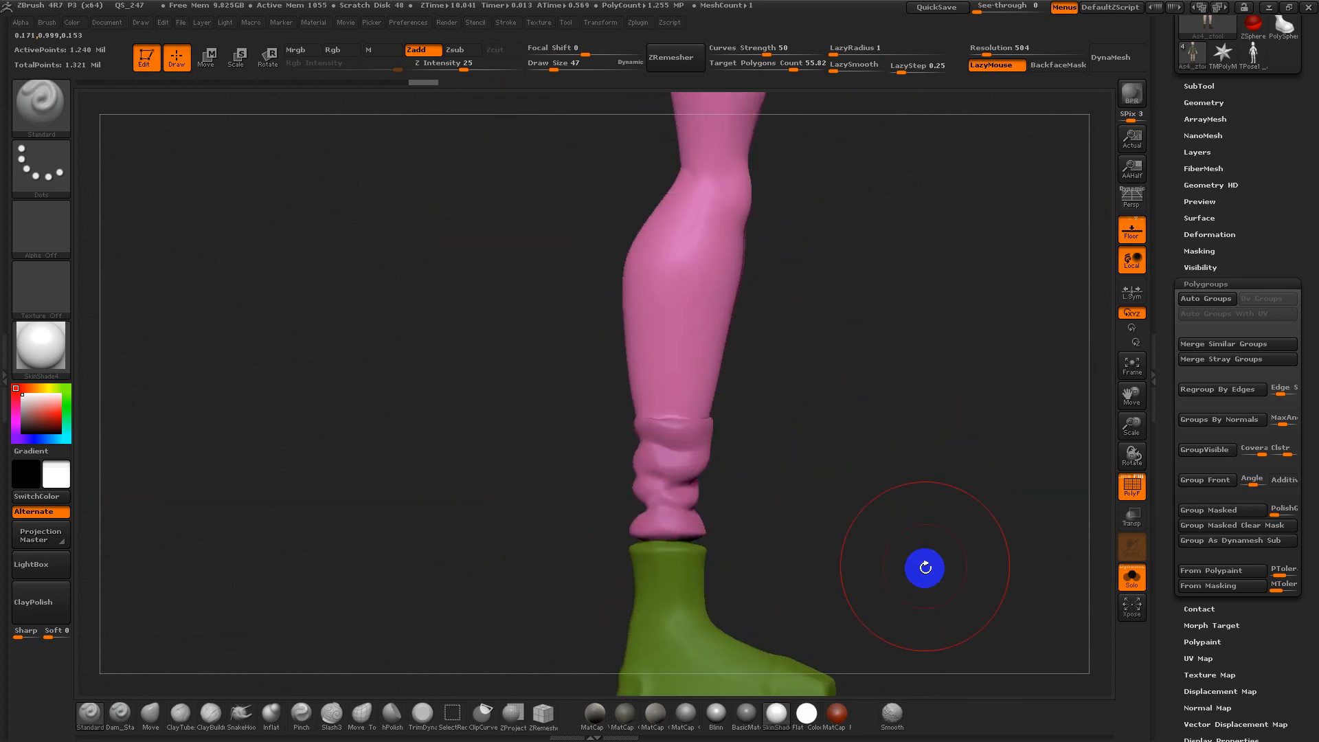
left_click_drag(925, 568, 913, 472, "alt")
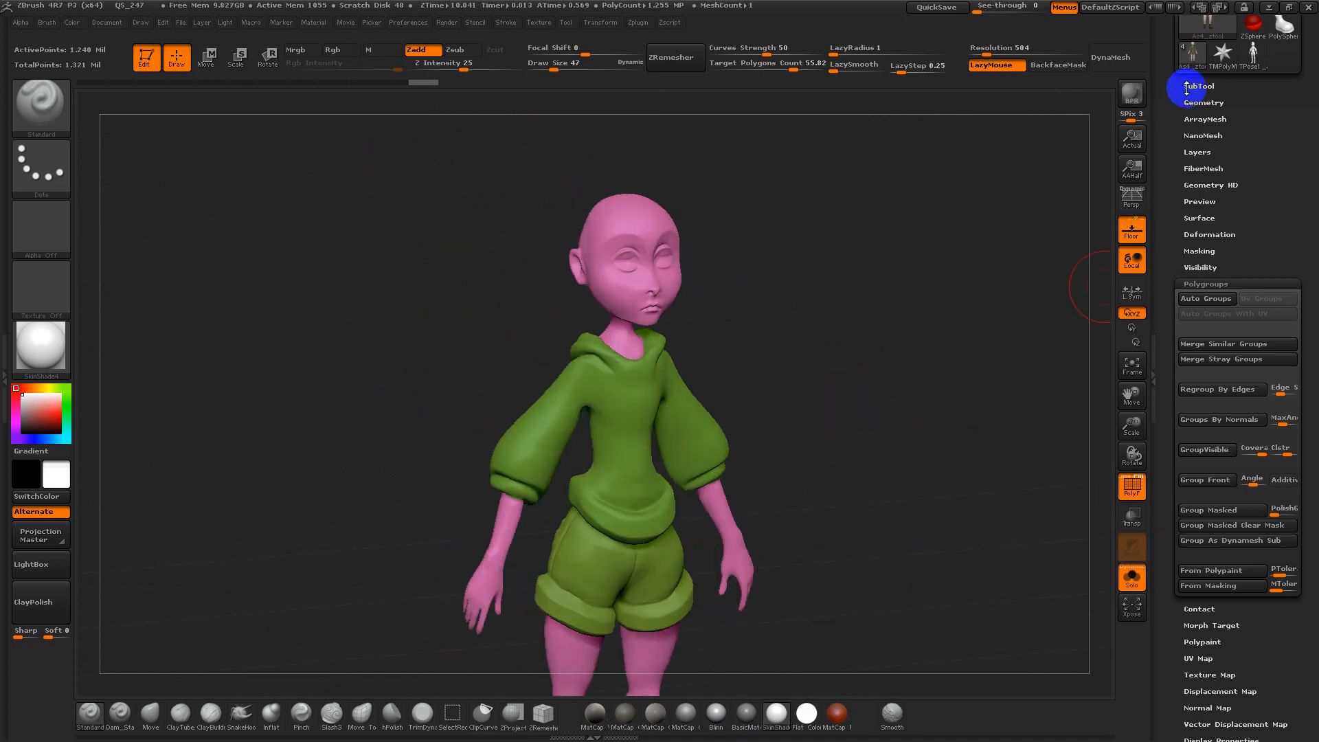
Open the character's subtool list
left_click(1209, 104)
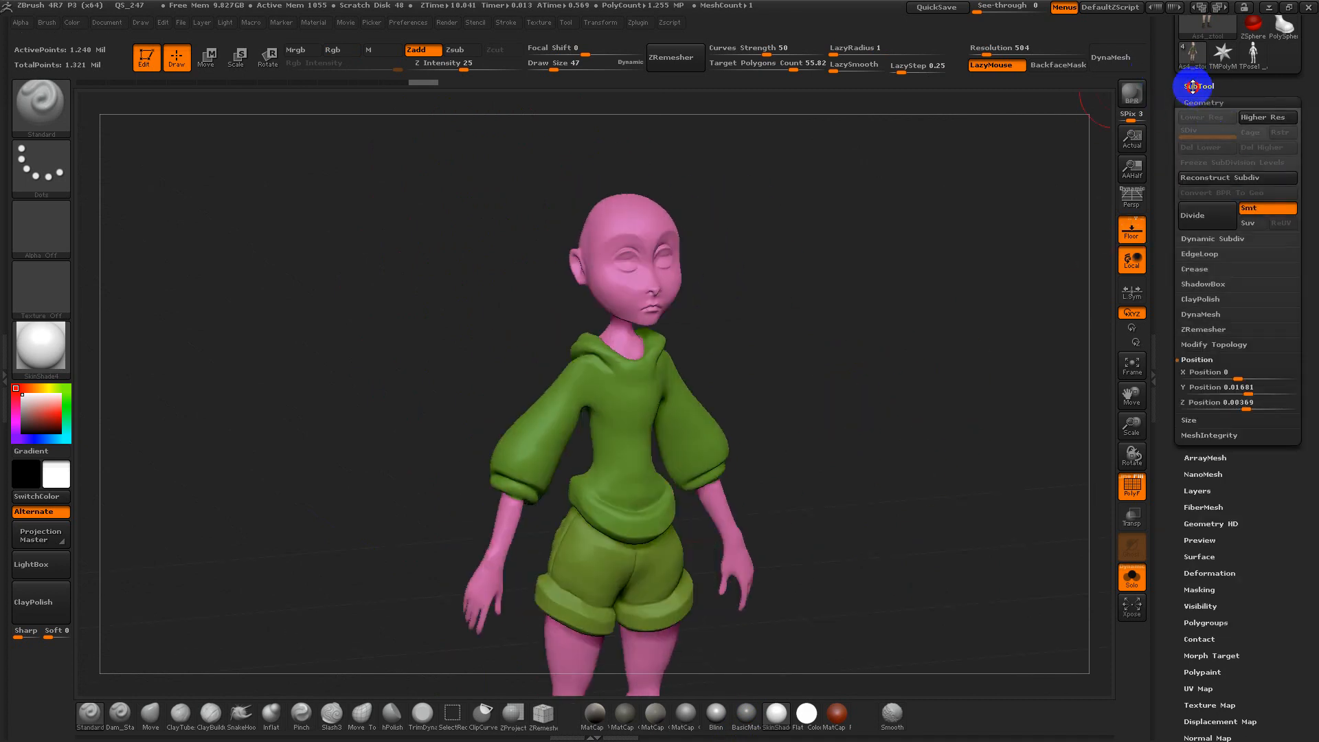
left_click(1193, 86)
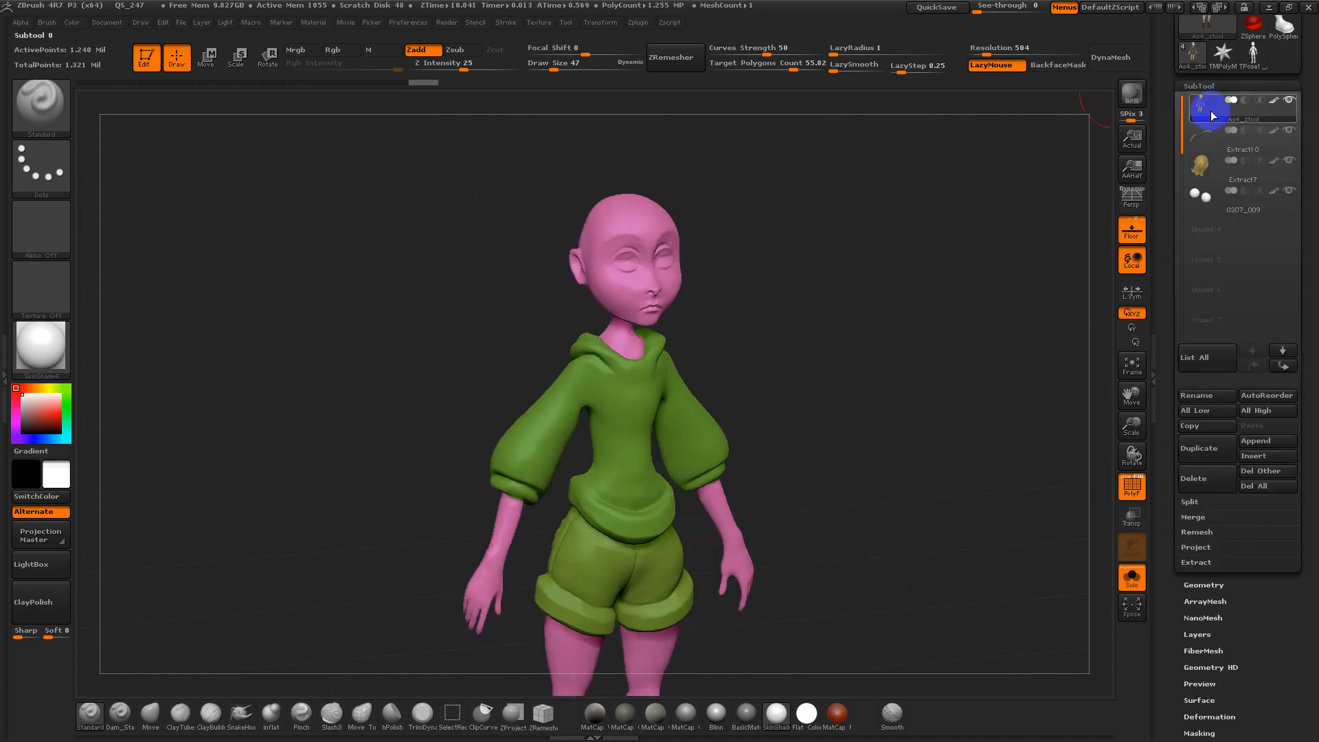
left_click(644, 280, "ctrl+shift")
mouse_move(884, 430)
left_mouse_down()
mouse_move(845, 379)
mouse_move(822, 385)
mouse_move(875, 399)
left_mouse_up()
left_click_drag(841, 247, 481, 605, "ctrl+alt+shift")
key("ctrl+z")
mouse_move(831, 319)
left_mouse_down("alt")
mouse_move(847, 375)
mouse_move(907, 357)
left_mouse_up("alt")
key("ctrl+z")
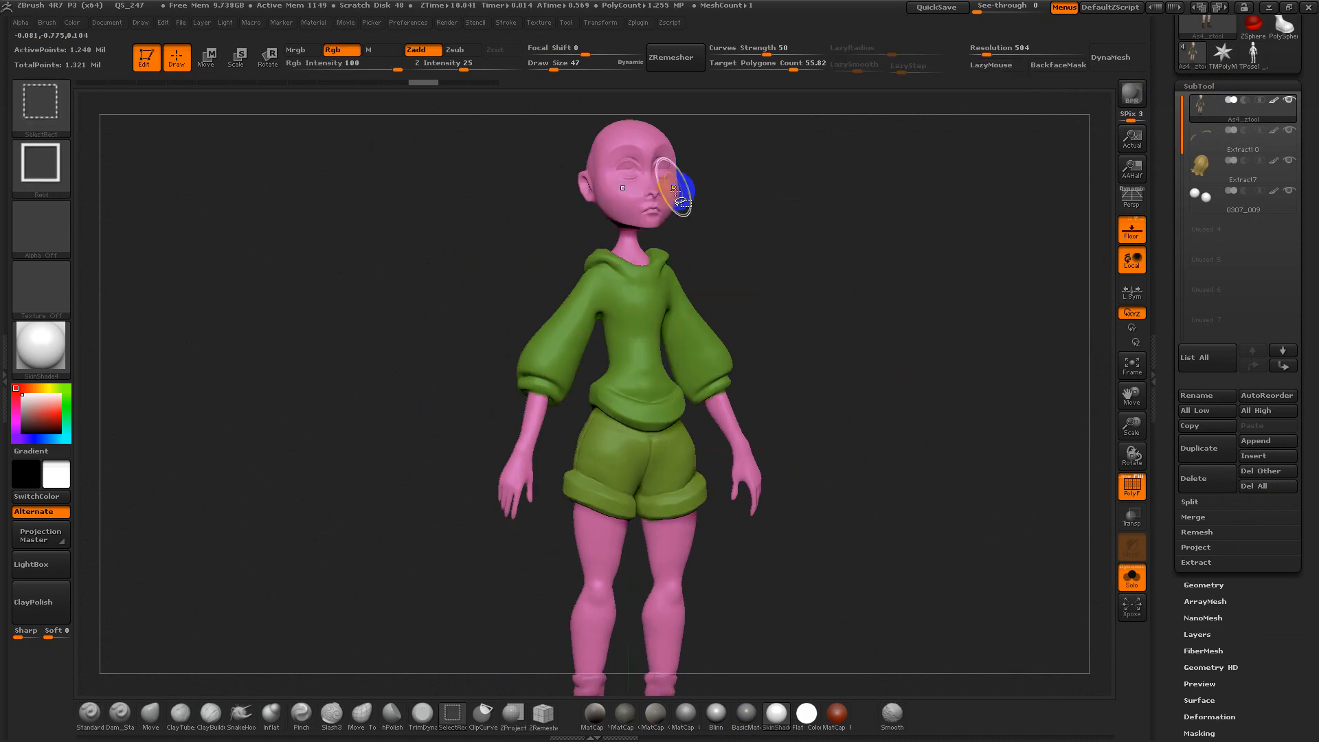
Isolate the skin polygroup and hide the arms and legs, leaving only the head and neck visible
left_click(659, 194, "ctrl+shift")
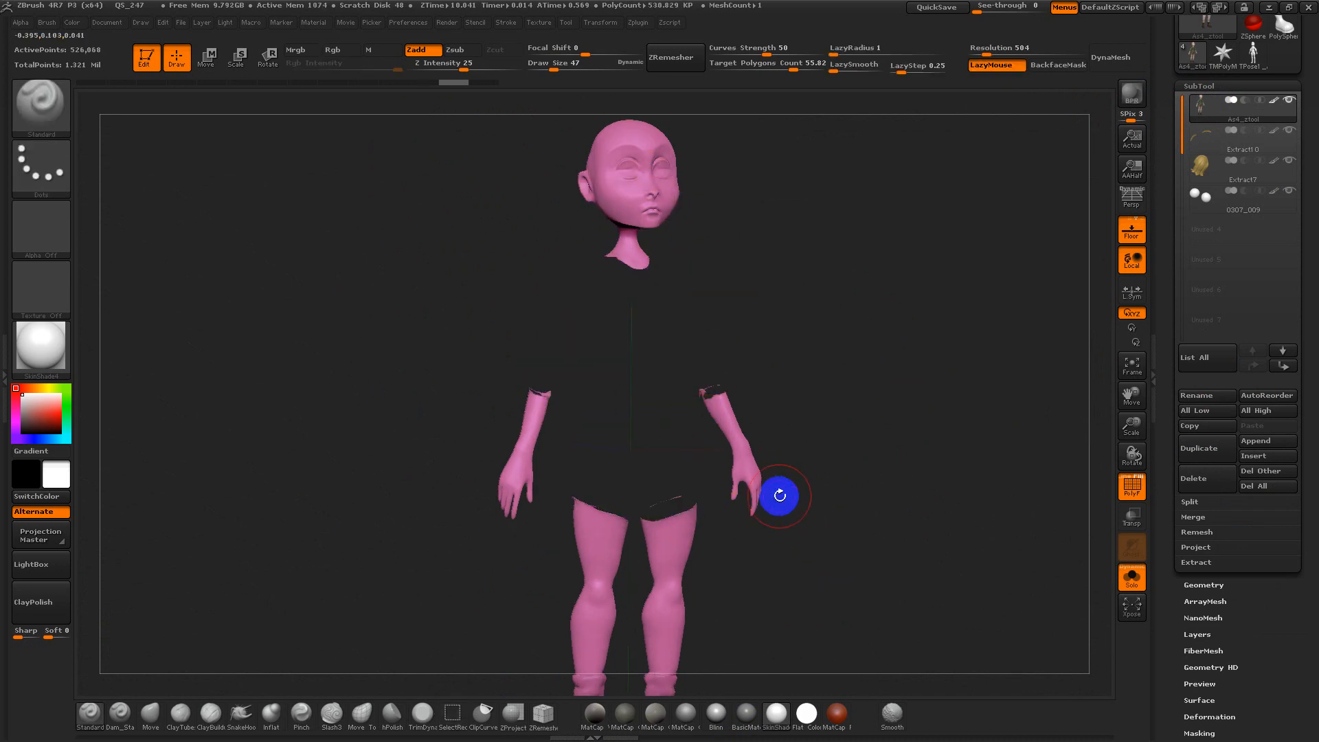
mouse_move(881, 572)
left_mouse_down()
mouse_move(932, 427)
mouse_move(907, 427)
left_mouse_up()
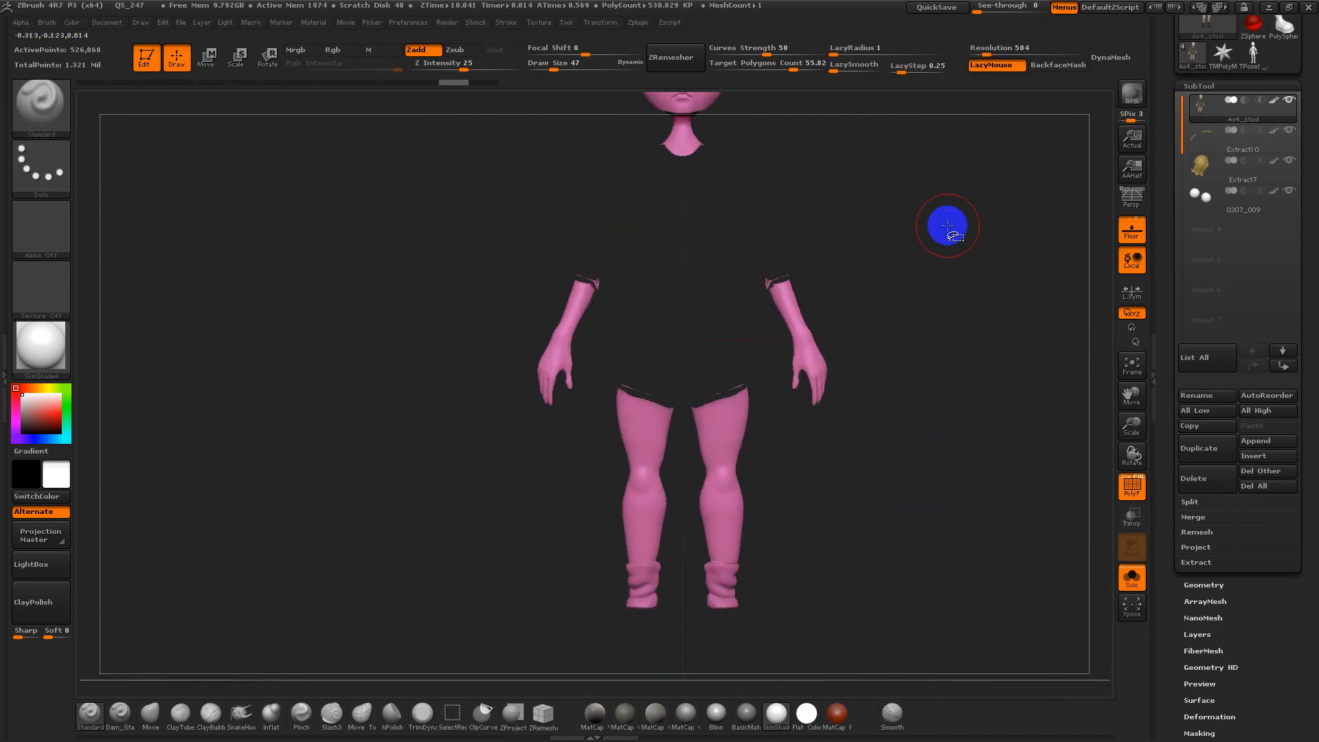
mouse_move(941, 221)
left_mouse_down("ctrl+shift")
mouse_move(708, 433)
mouse_move(538, 683)
mouse_move(386, 705)
left_mouse_up("ctrl+shift")
left_click_drag(914, 535, 921, 642)
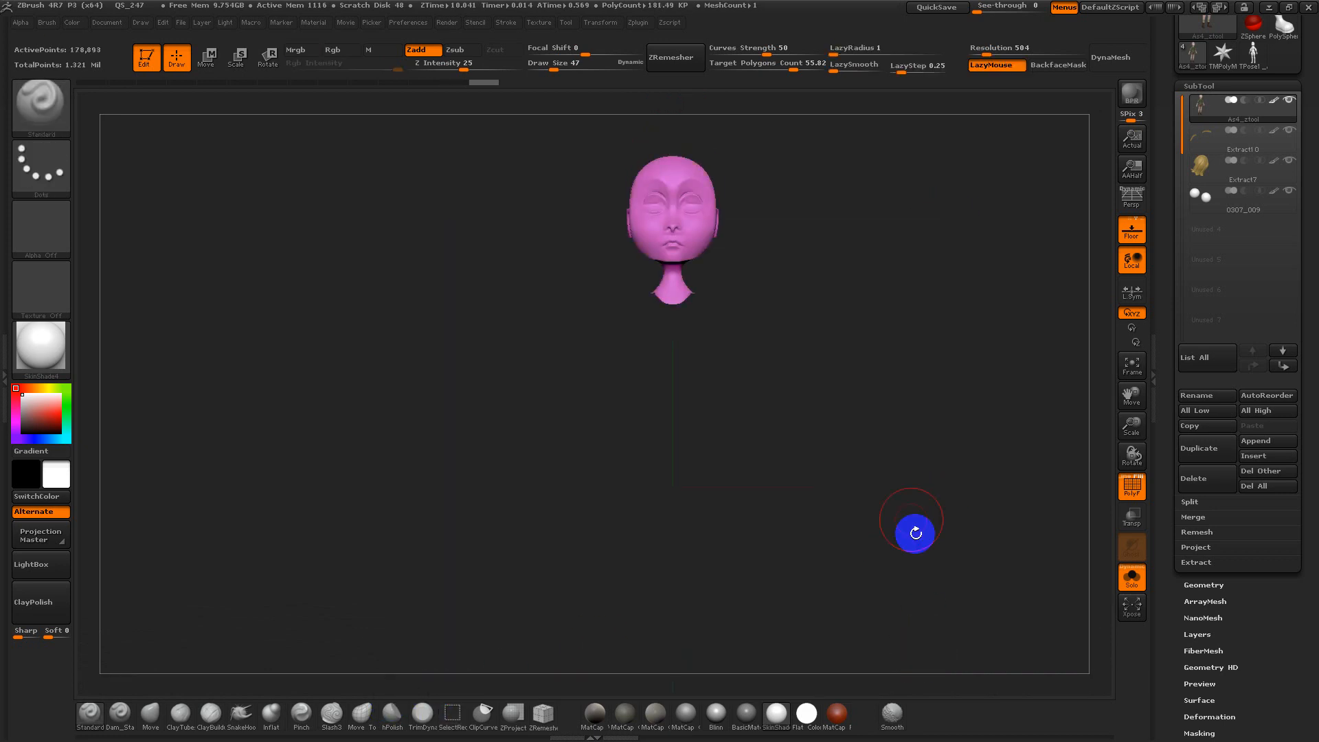
Assign a new light green polygroup to the visible head and neck, and bring the whole body back into view
key("ctrl+w")
key("ctrl+w")
key("ctrl+w")
key("ctrl+w")
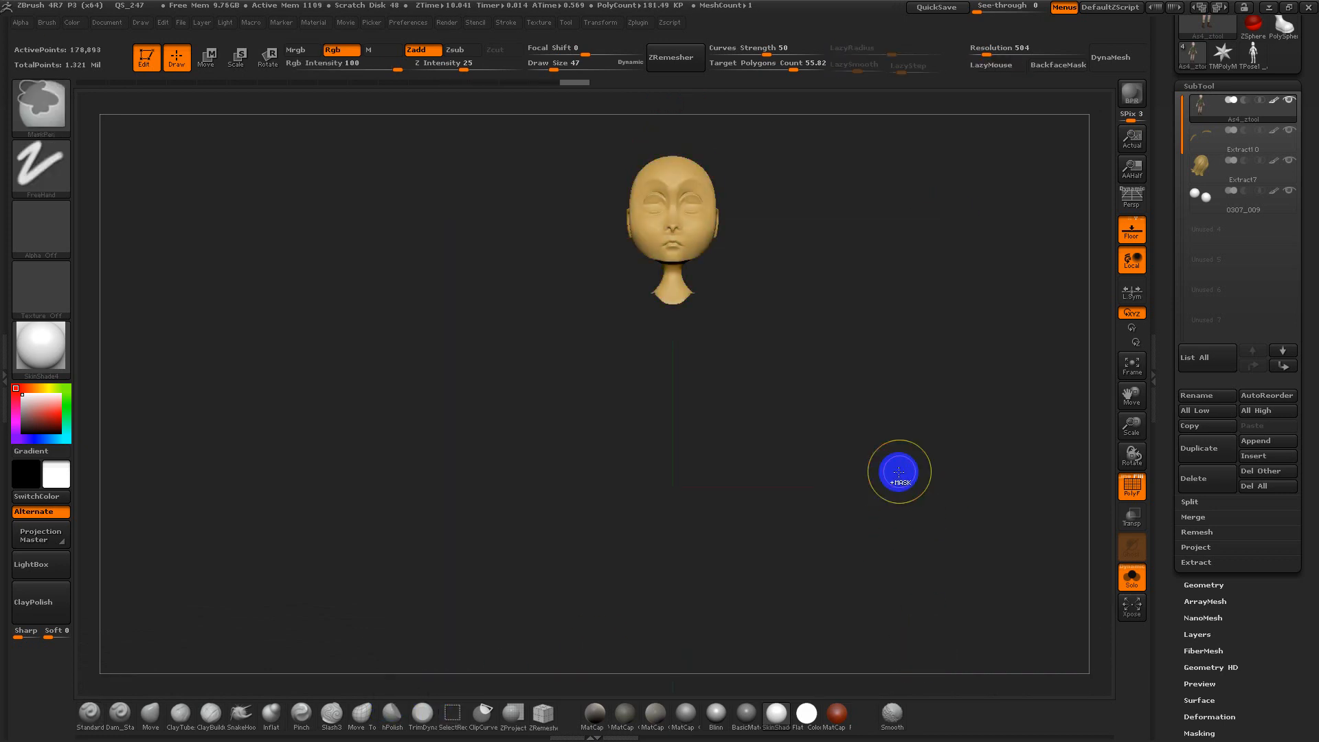
left_click(863, 271, "ctrl+shift")
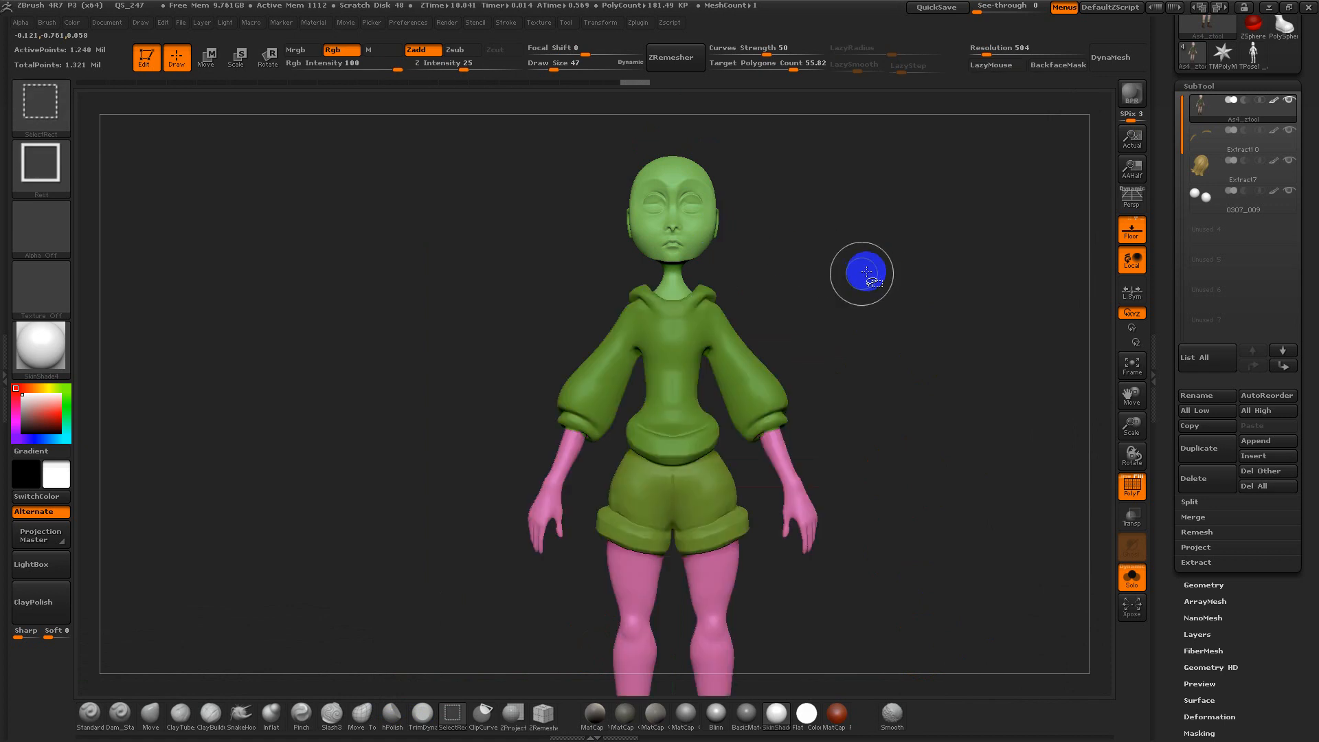
Isolate the head and neck polygroup and split the hidden body off into its own subtool
left_click(711, 211, "ctrl+shift")
mouse_move(794, 296)
left_mouse_down()
mouse_move(826, 296)
mouse_move(803, 301)
left_mouse_up()
left_click_drag(1163, 206, 1166, 257)
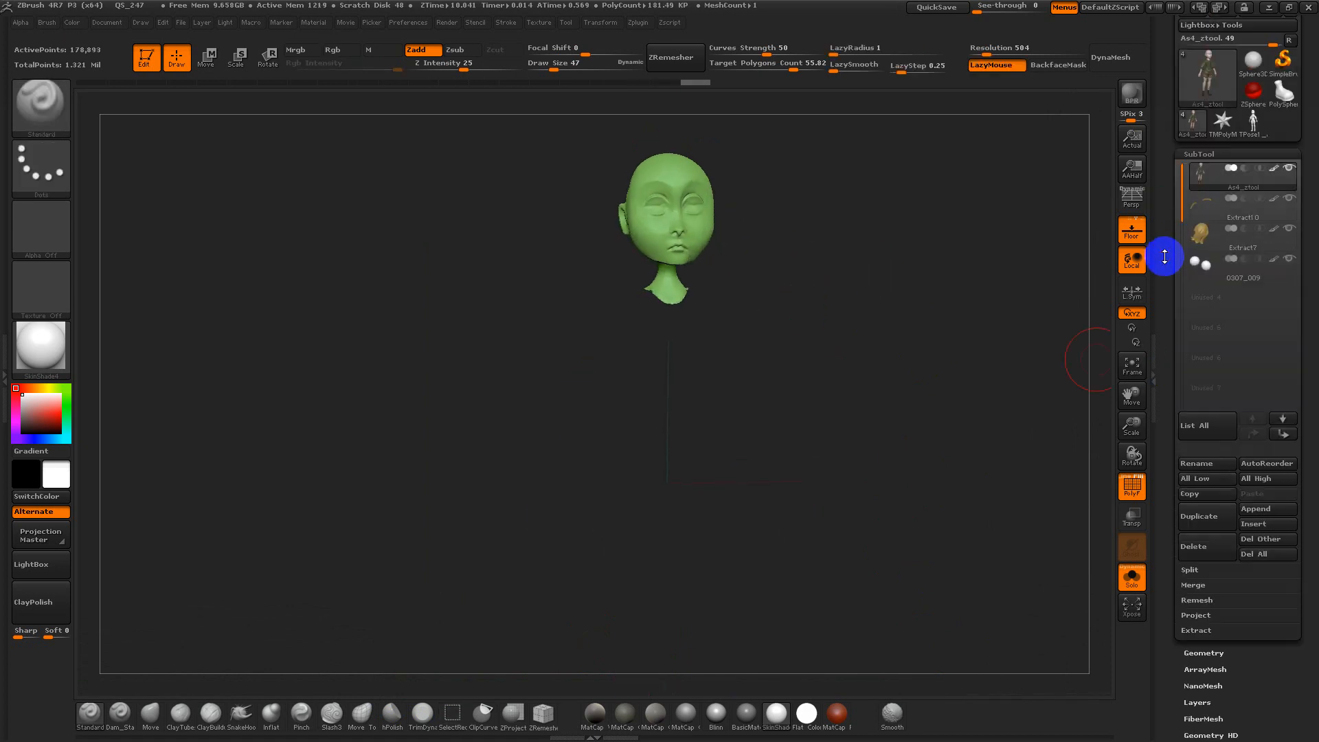
left_click(1192, 572)
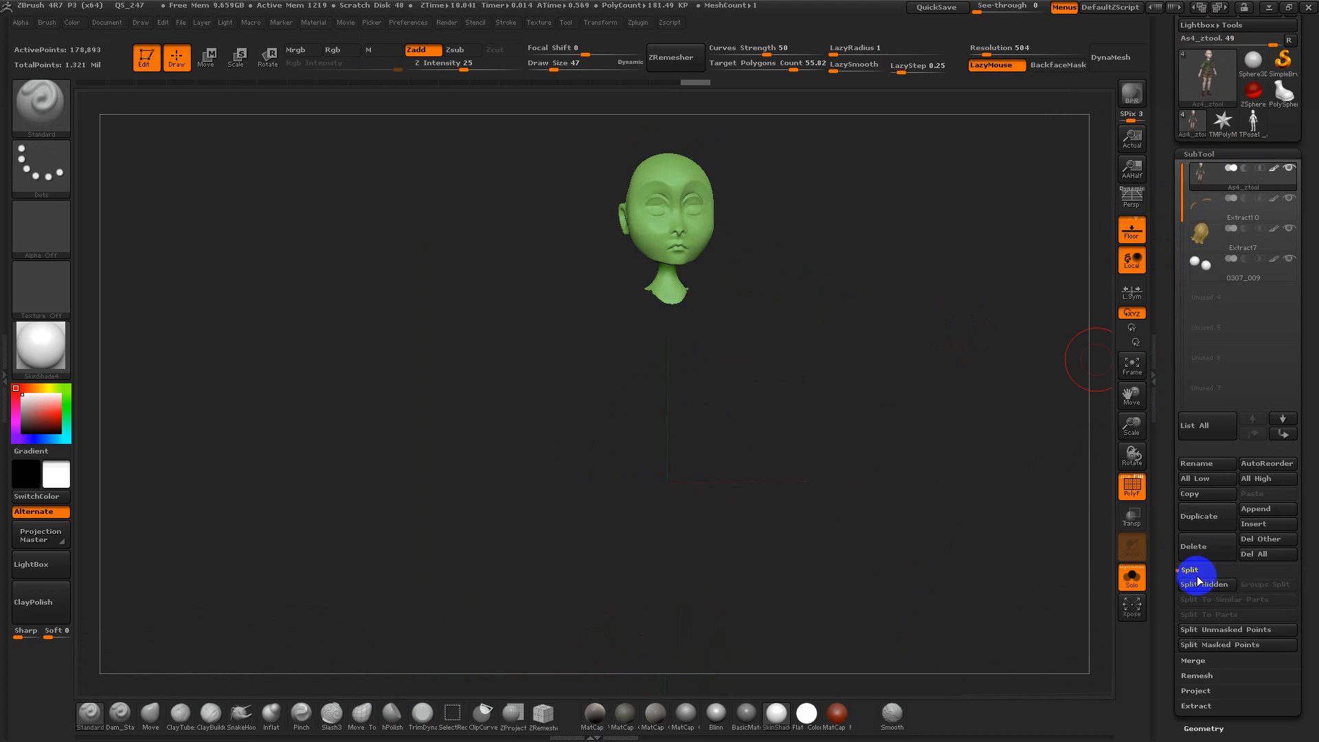
left_click(1203, 583)
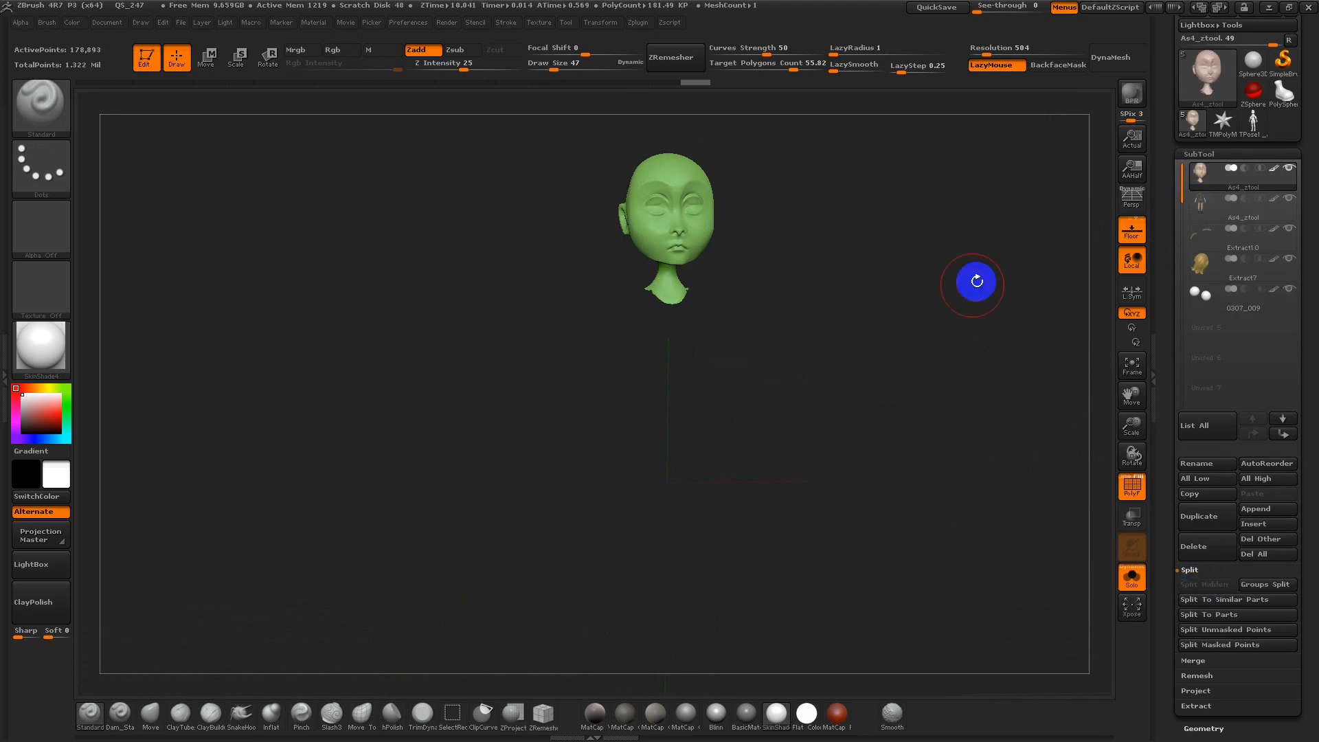
Check the separated body subtool's polygroups against its polypaint, and switch back to the head subtool
mouse_move(1222, 212)
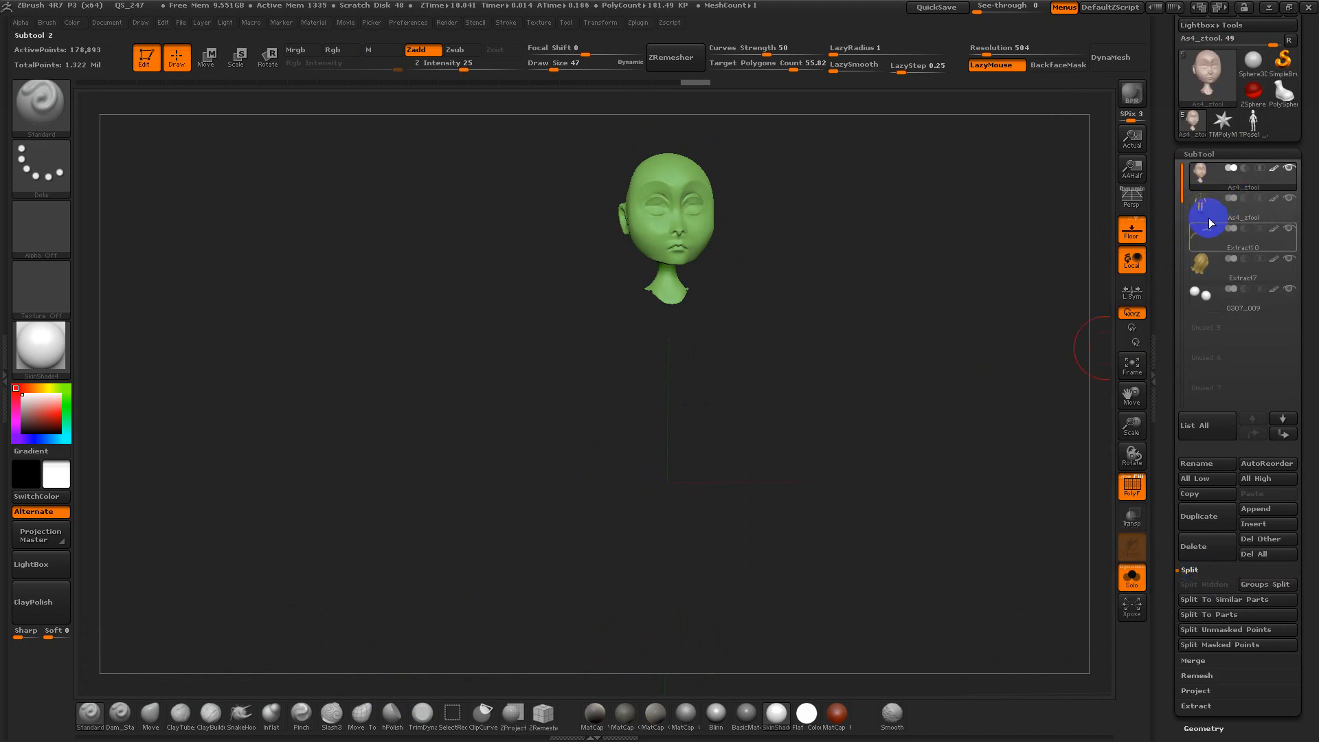
left_click(1243, 216)
key("shift+f")
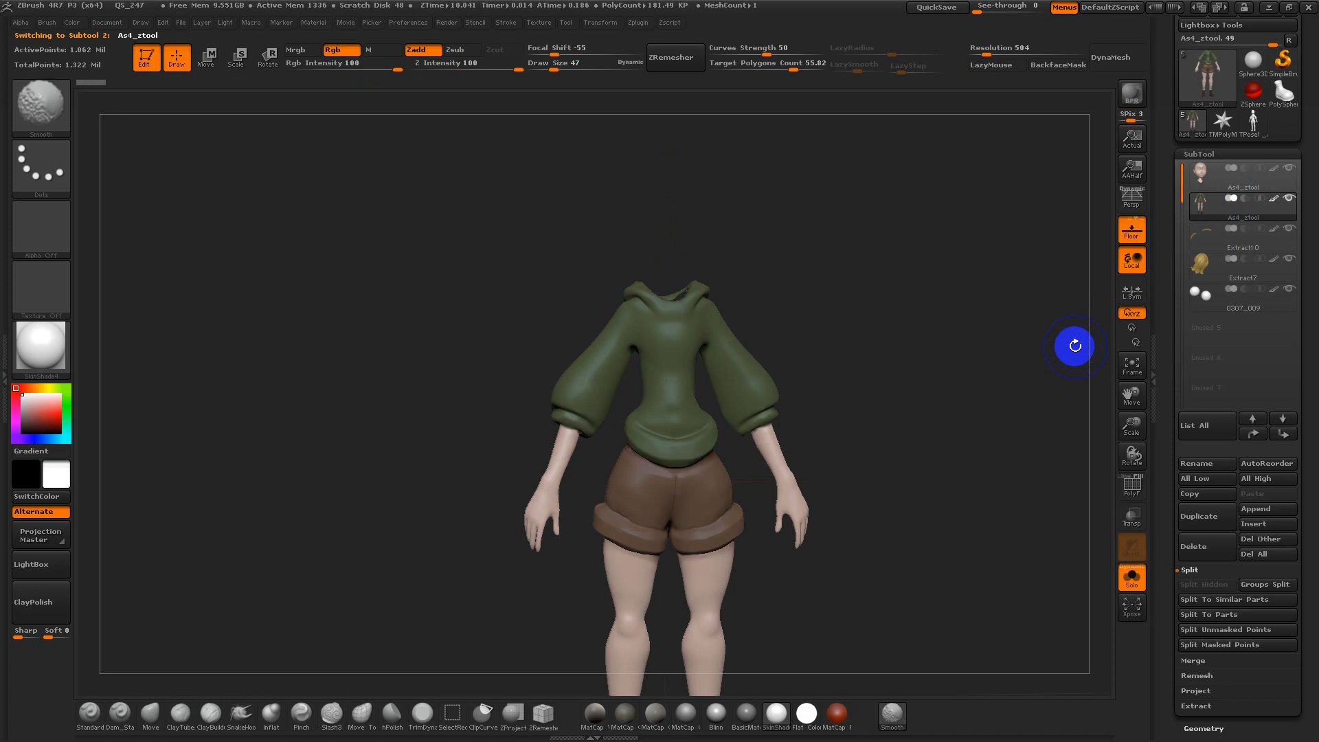
key("shift+f")
key("ctrl")
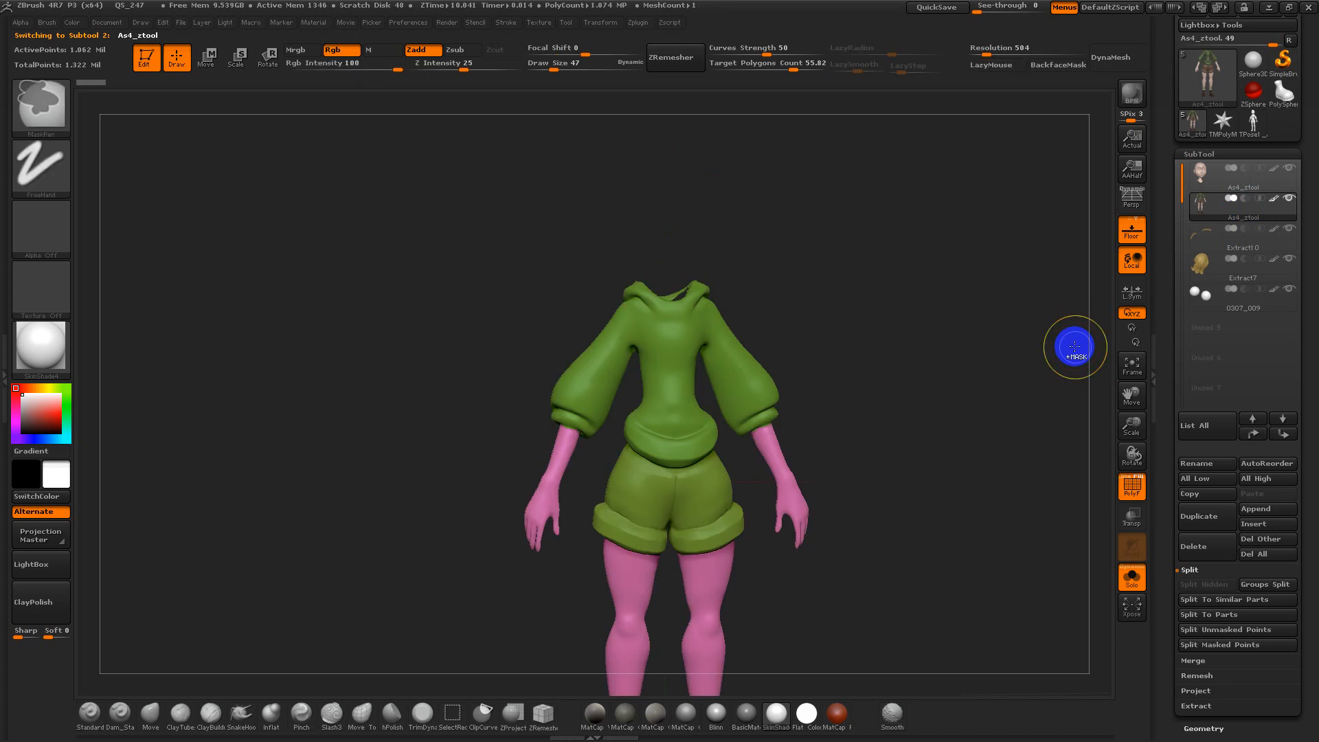
left_click(1224, 175)
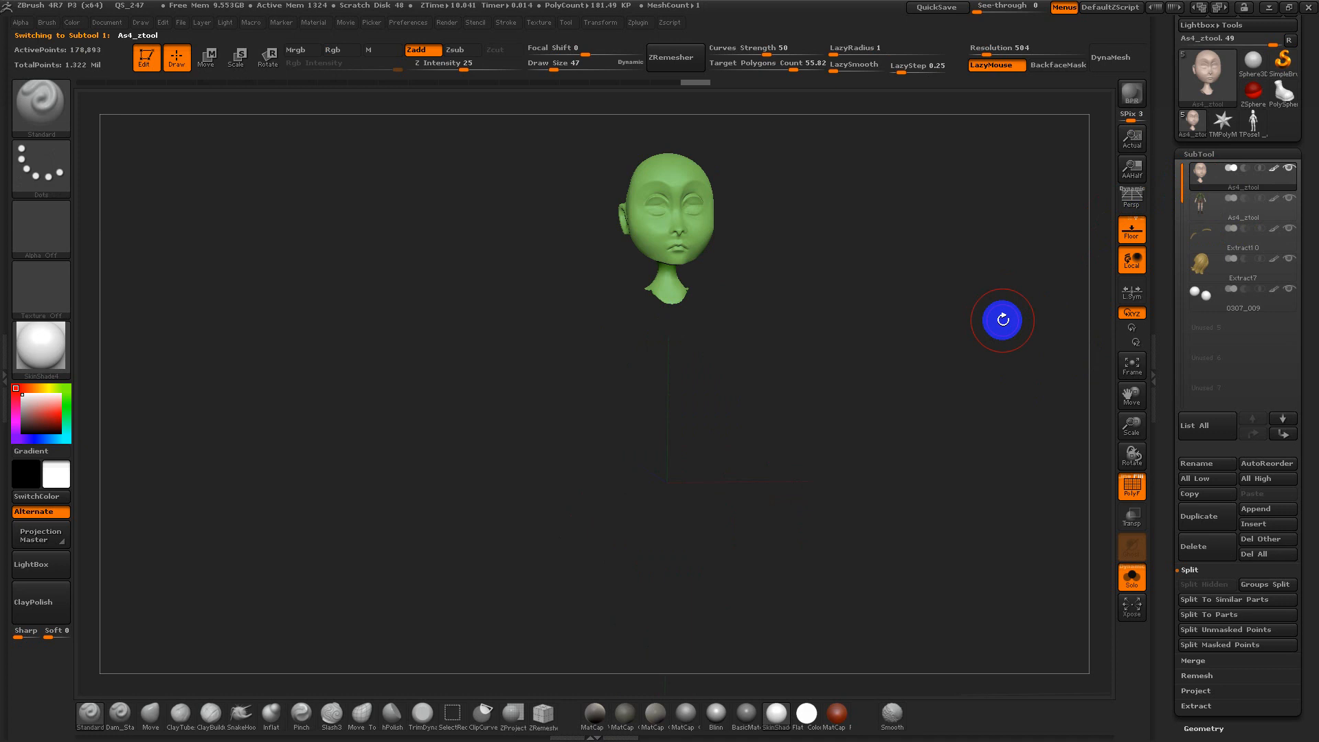
Select the headless body subtool and duplicate it
left_click(1195, 212)
left_click_drag(971, 353, 929, 359, "alt")
key("shift")
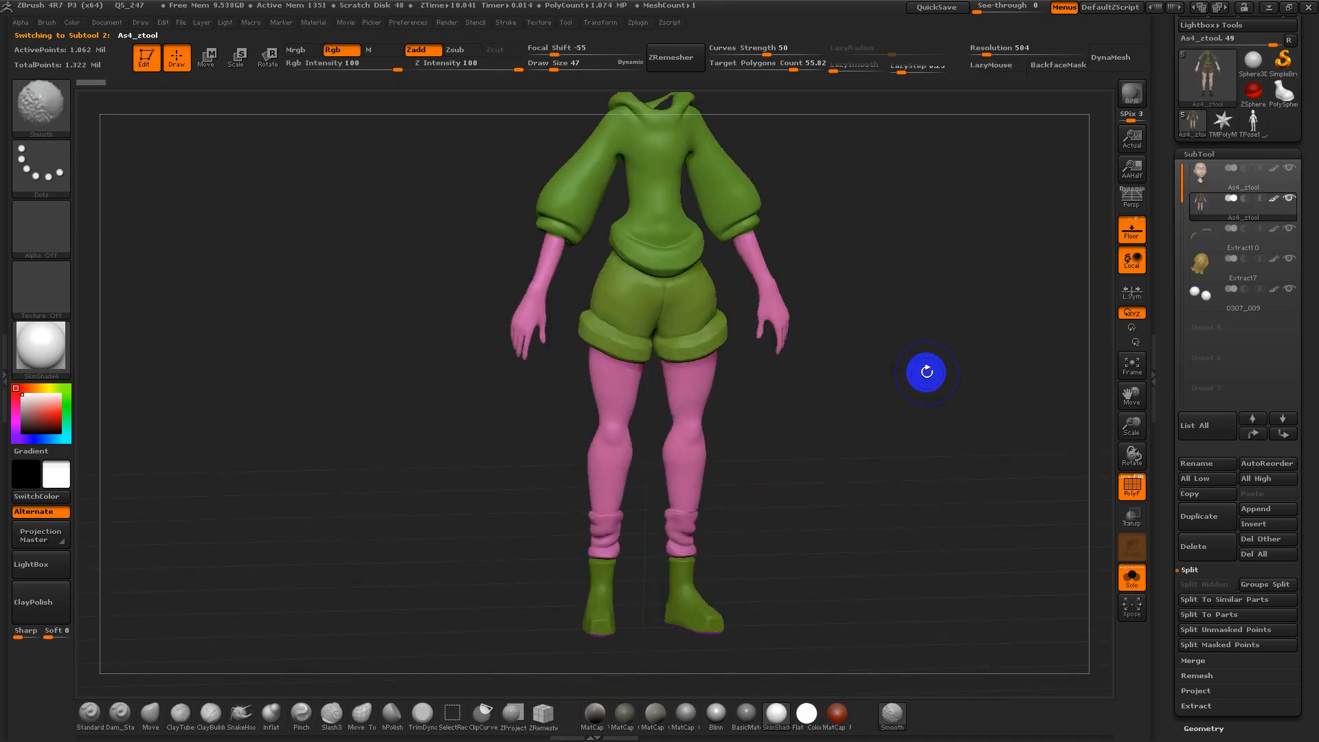
left_click(1208, 519)
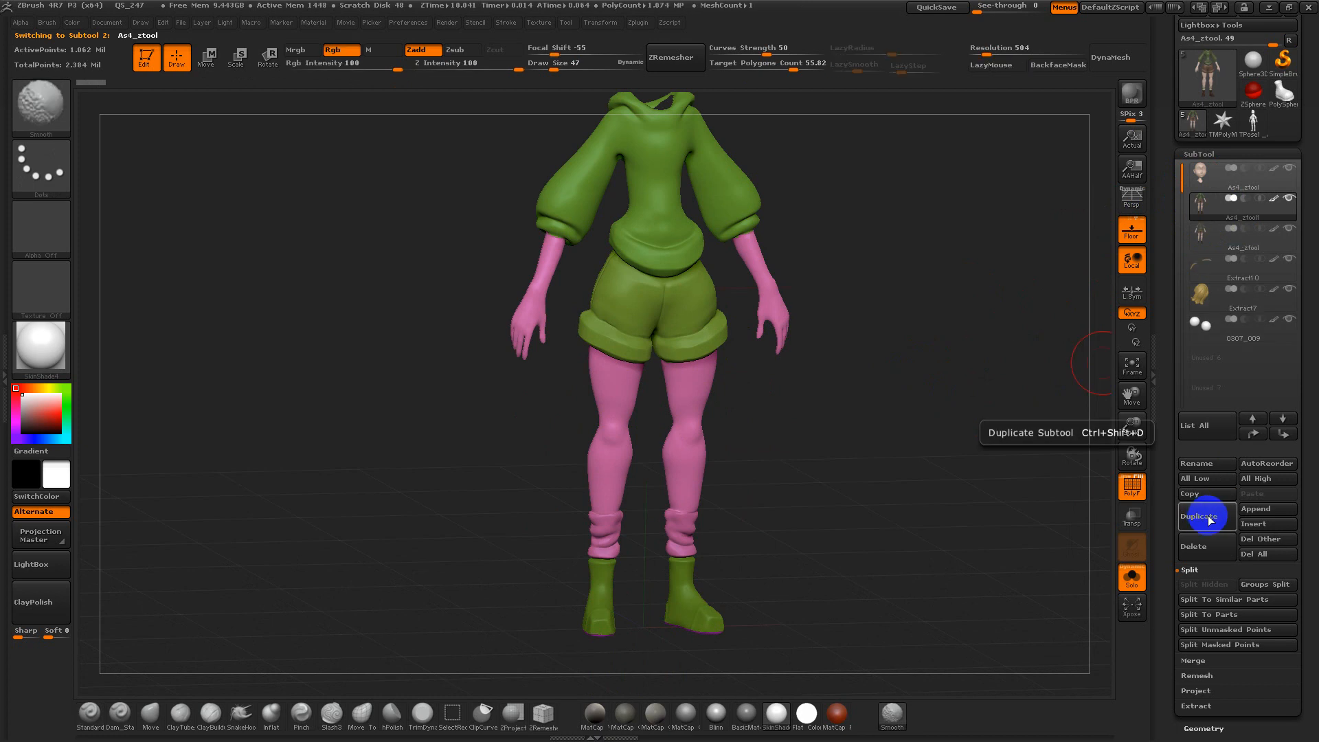
Show the polyframe and examine the wireframe density on the sweater, sleeves and shorts up close
key("shift+f")
key("shift+f")
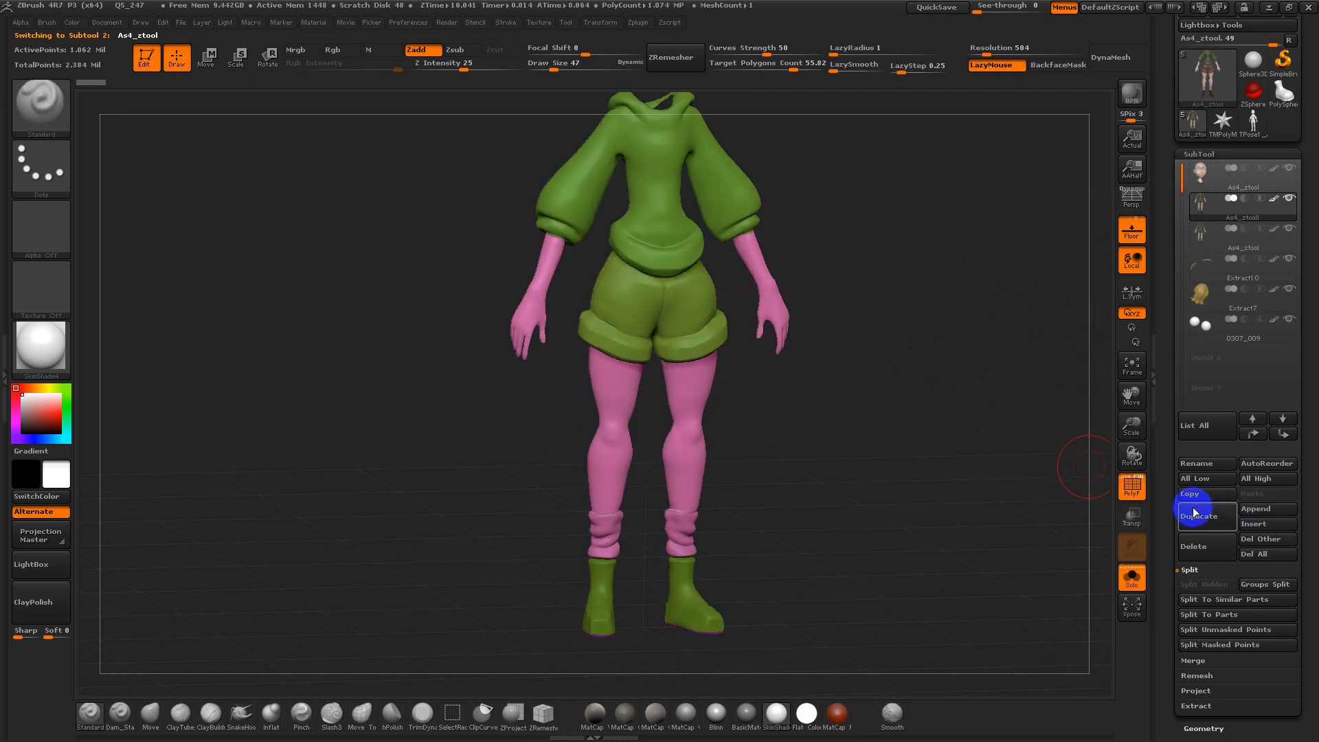
left_click(1123, 477)
left_click_drag(964, 398, 1033, 606, "alt")
left_click_drag(985, 527, 974, 277, "alt")
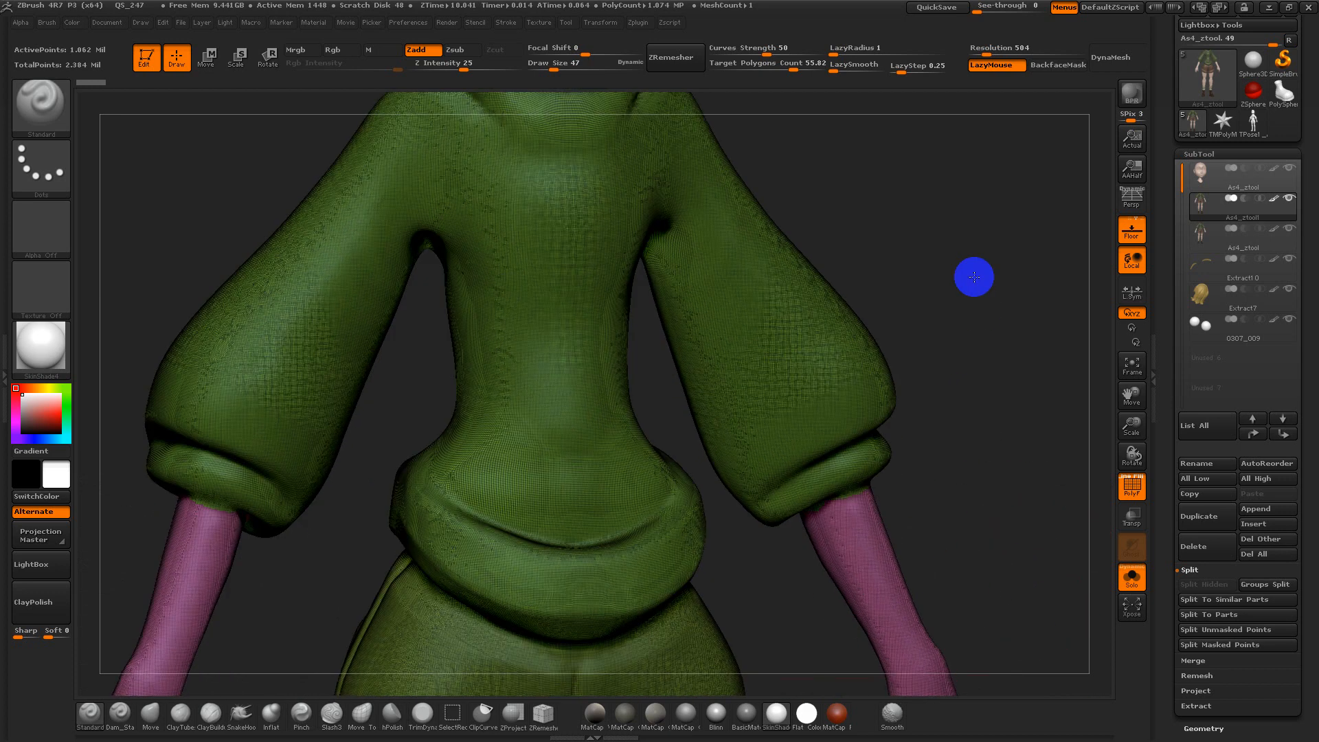
left_click_drag(974, 385, 981, 261, "alt")
left_click_drag(985, 358, 996, 254, "alt")
left_click_drag(1112, 437, 1090, 417)
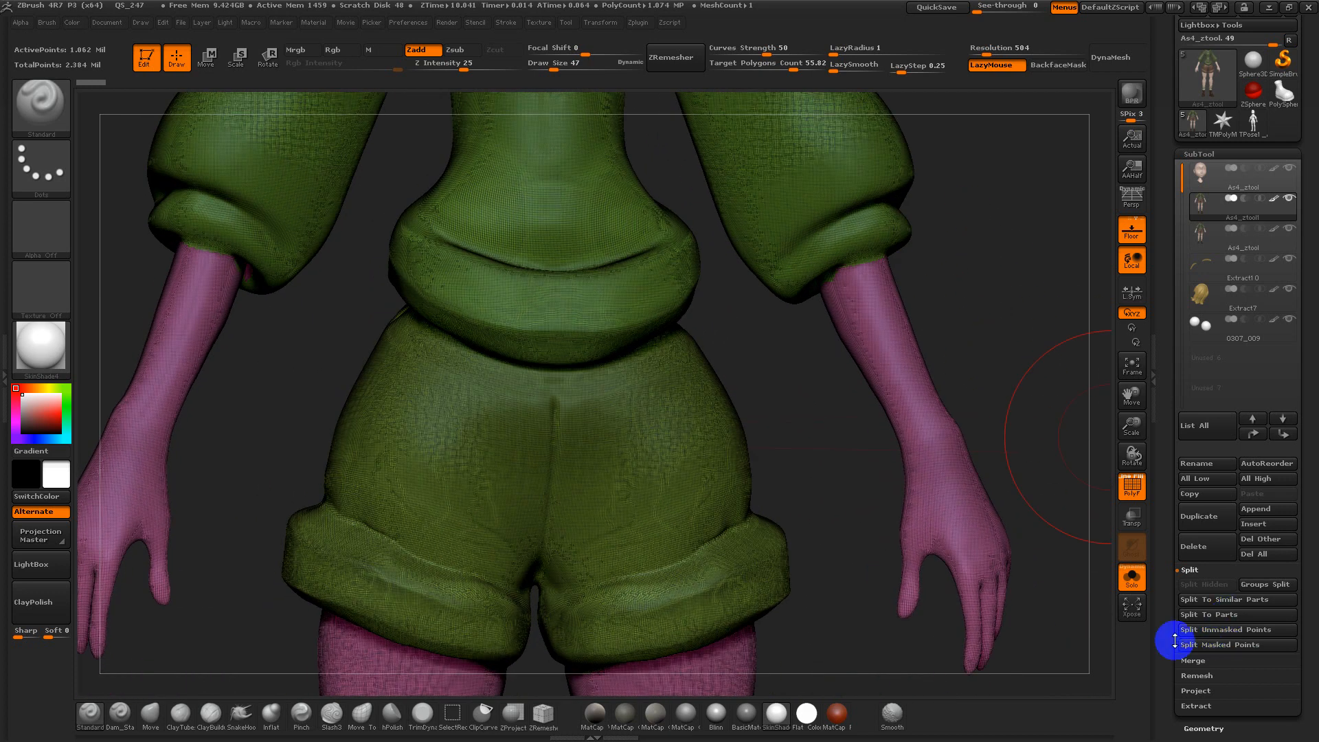
Remesh the duplicated body with ZRemesher at a target polygon count of 55.82, leaving Keep Groups off
scroll(1171, 584, "down", 5)
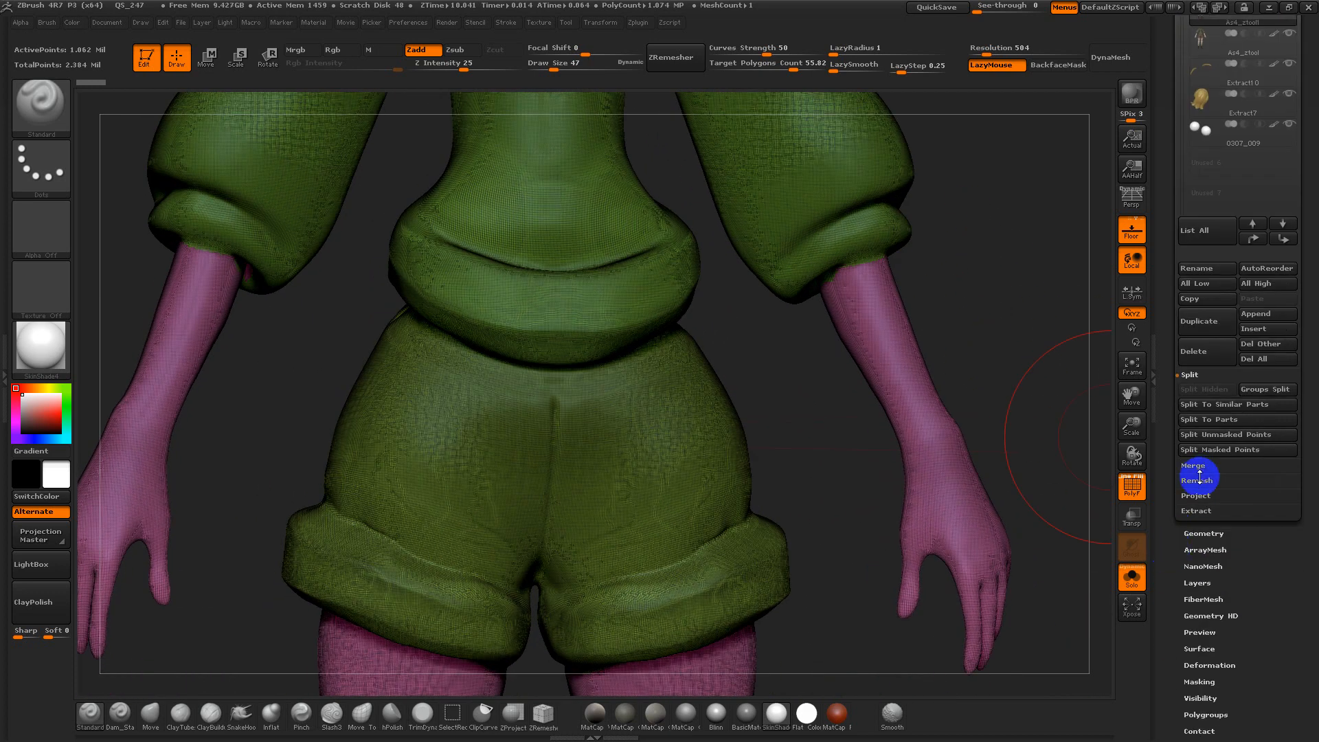
left_click(1196, 533)
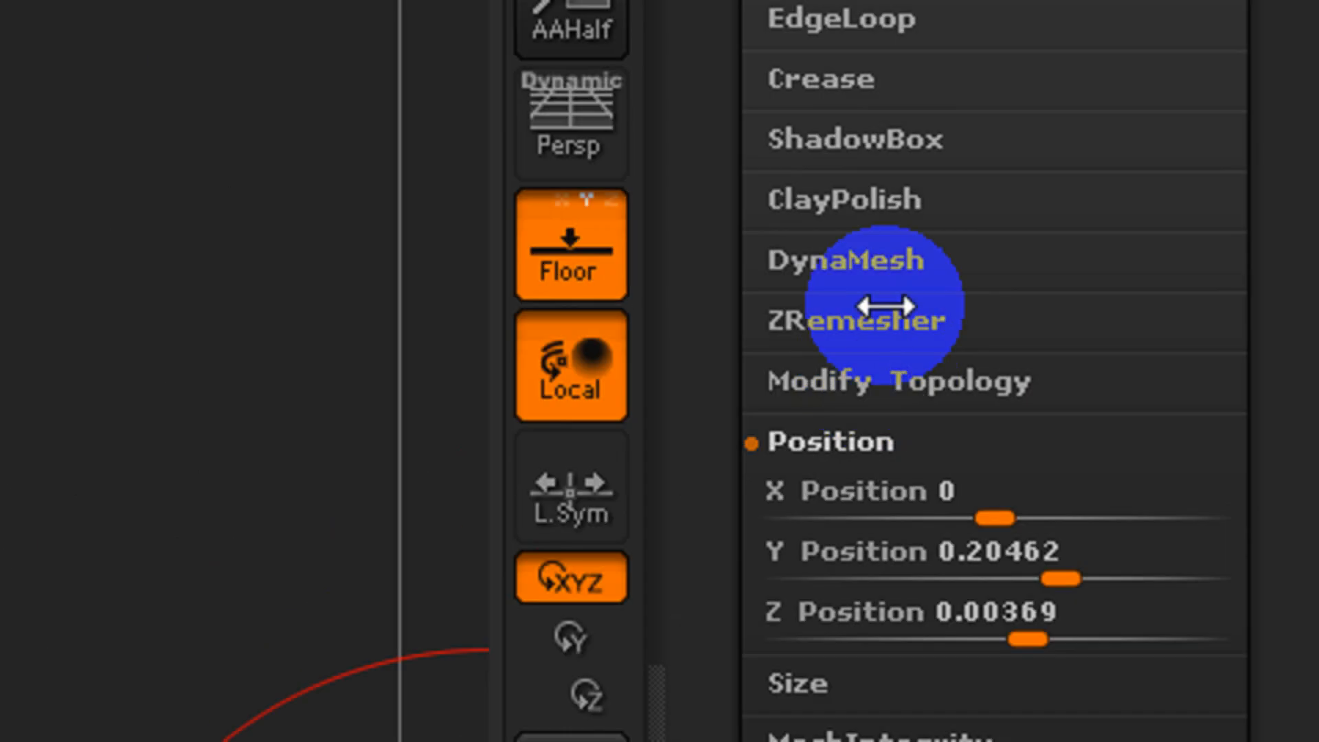
left_click(1213, 250)
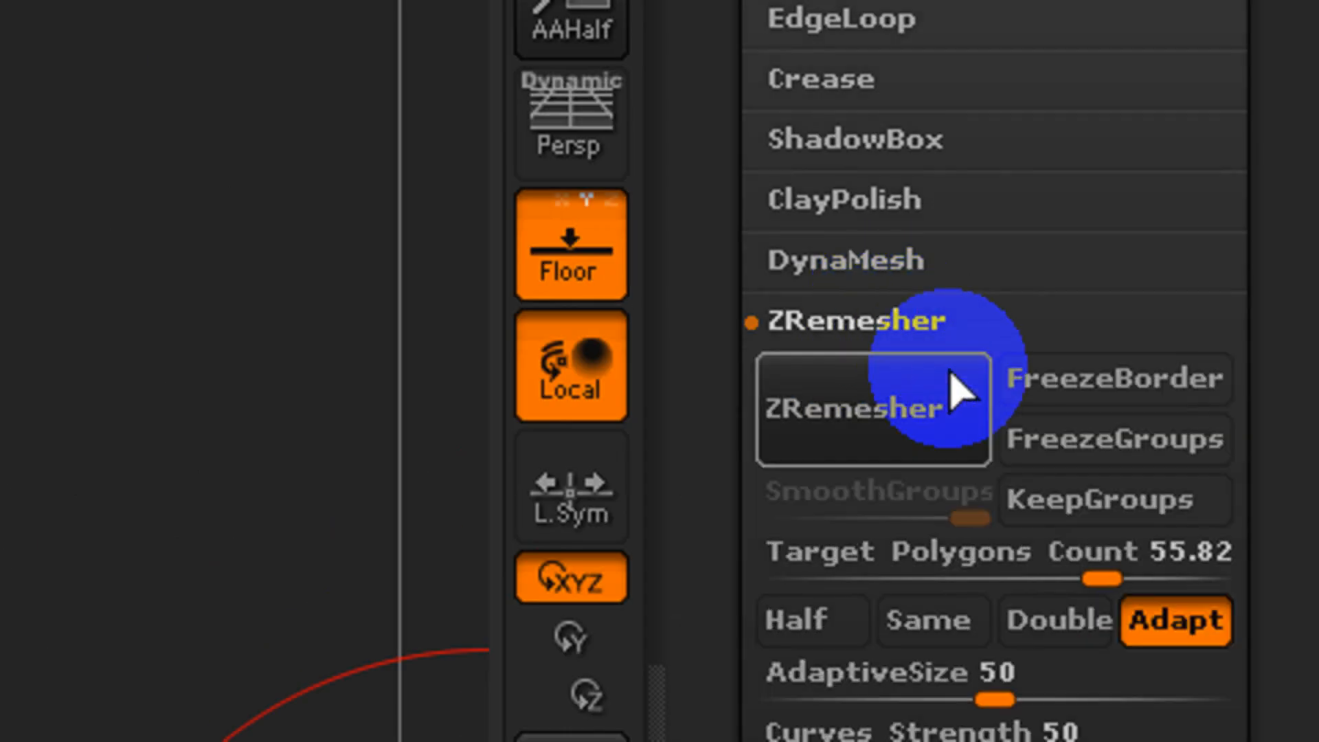
left_click(1132, 503)
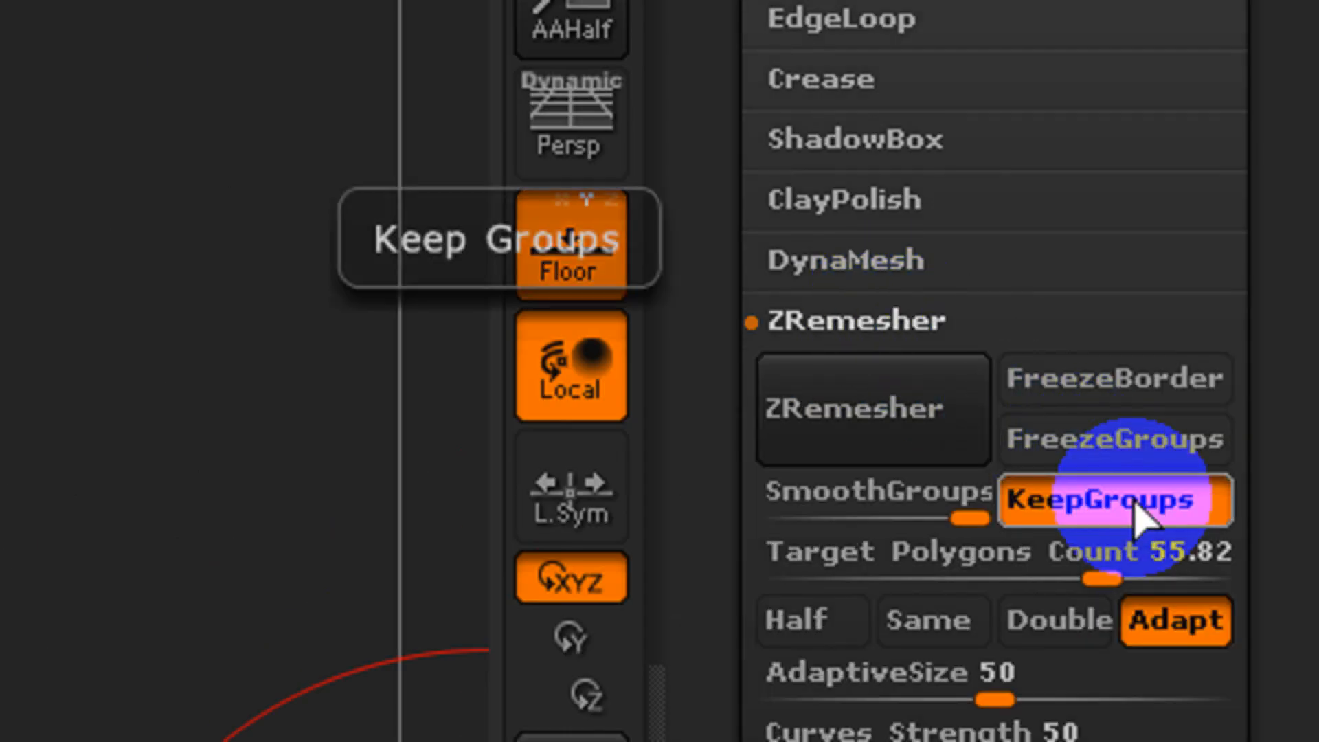
left_click(1089, 500)
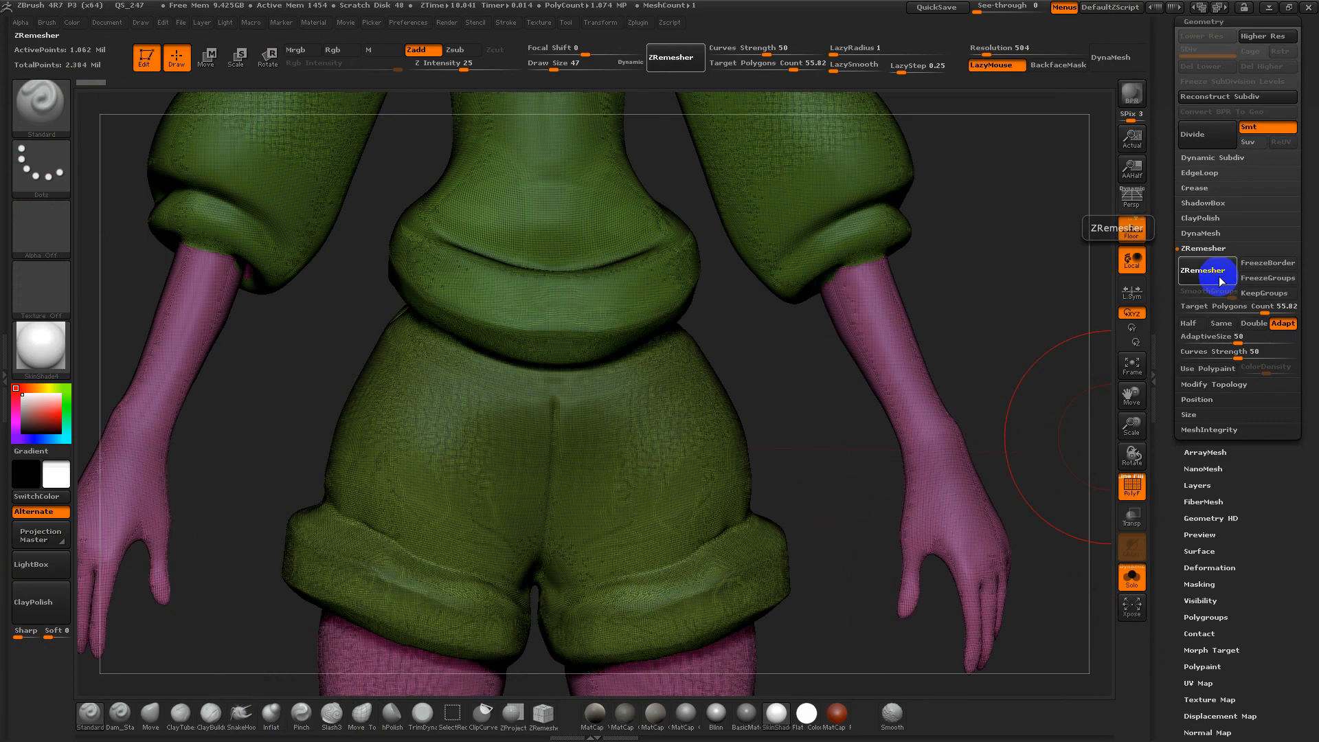
left_click(871, 433)
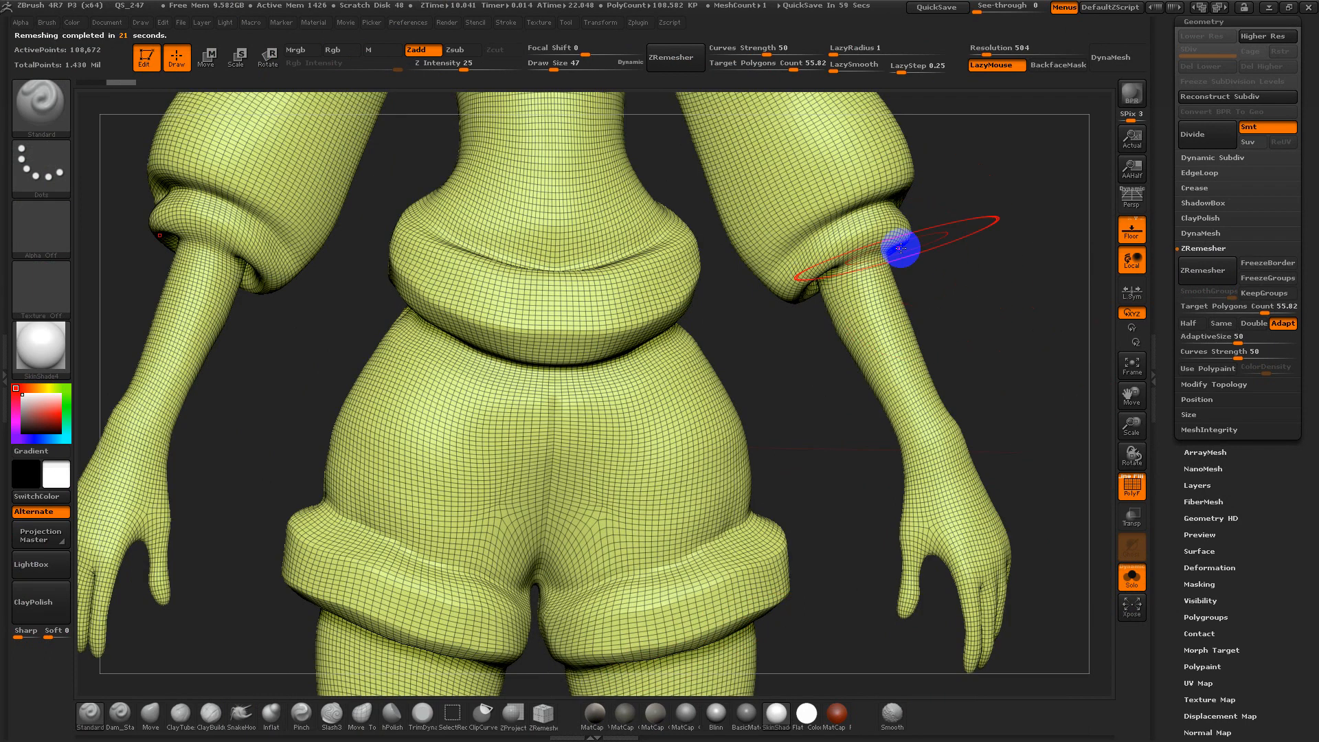
Examine the remeshed body's edge flow around the sleeves, forearms, waist and shorts from several angles
left_click_drag(948, 327, 942, 362)
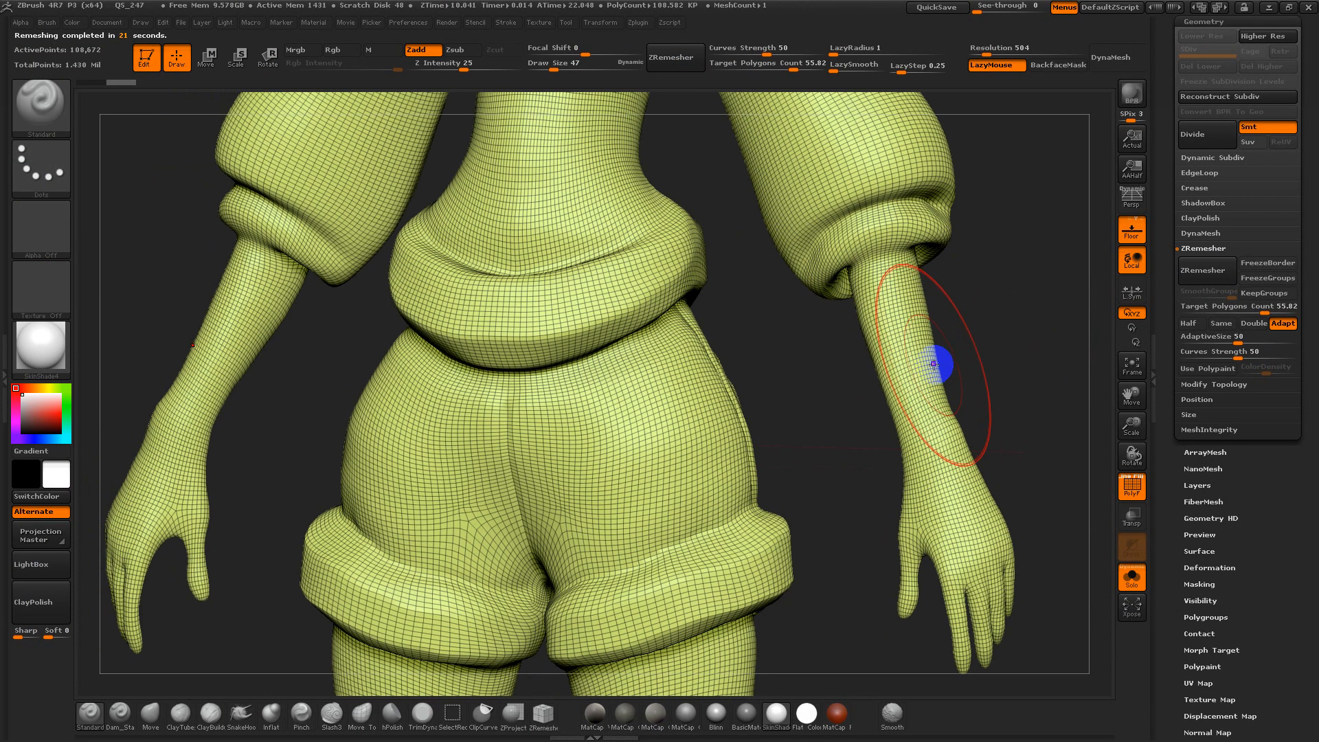
left_click(1259, 305)
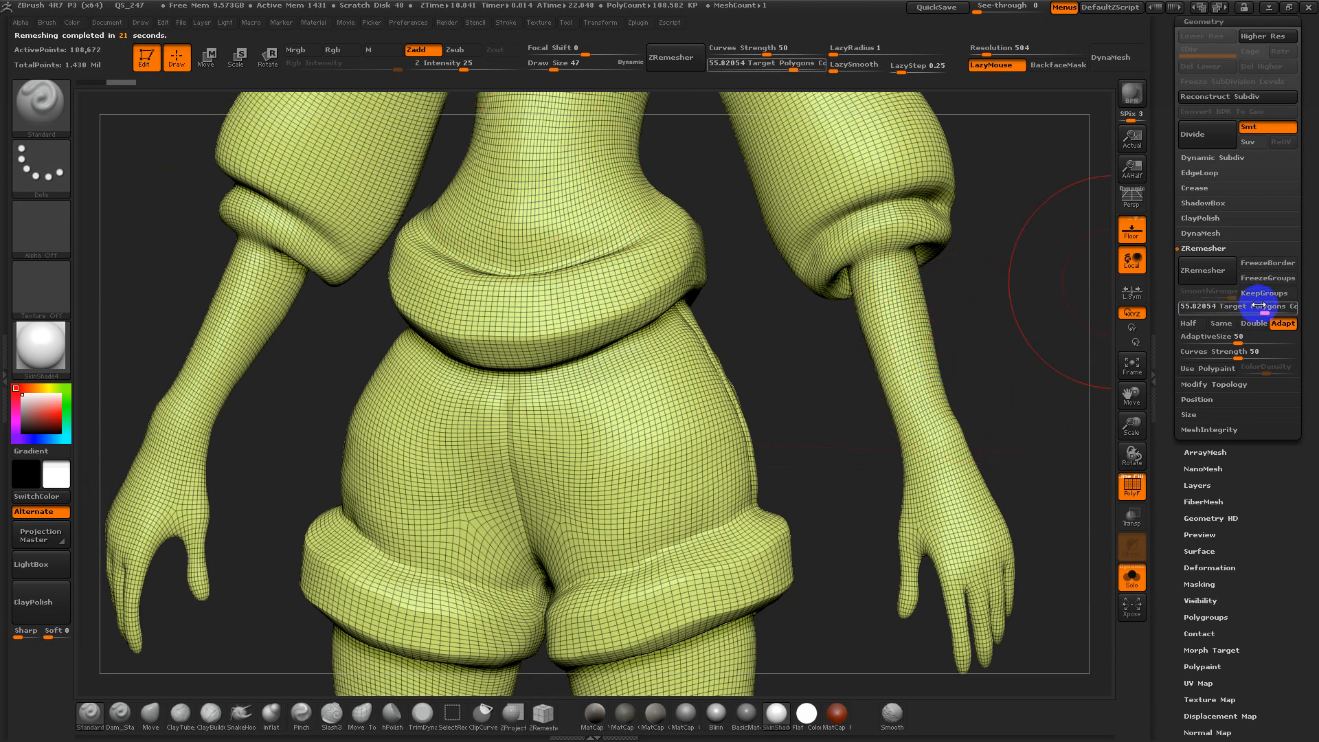
mouse_move(1057, 333)
left_mouse_down()
mouse_move(989, 226)
mouse_move(1049, 526)
left_mouse_up()
left_click_drag(965, 294, 957, 469, "alt")
mouse_move(956, 266)
left_mouse_down("alt")
mouse_move(963, 359)
mouse_move(969, 327)
left_mouse_up("alt")
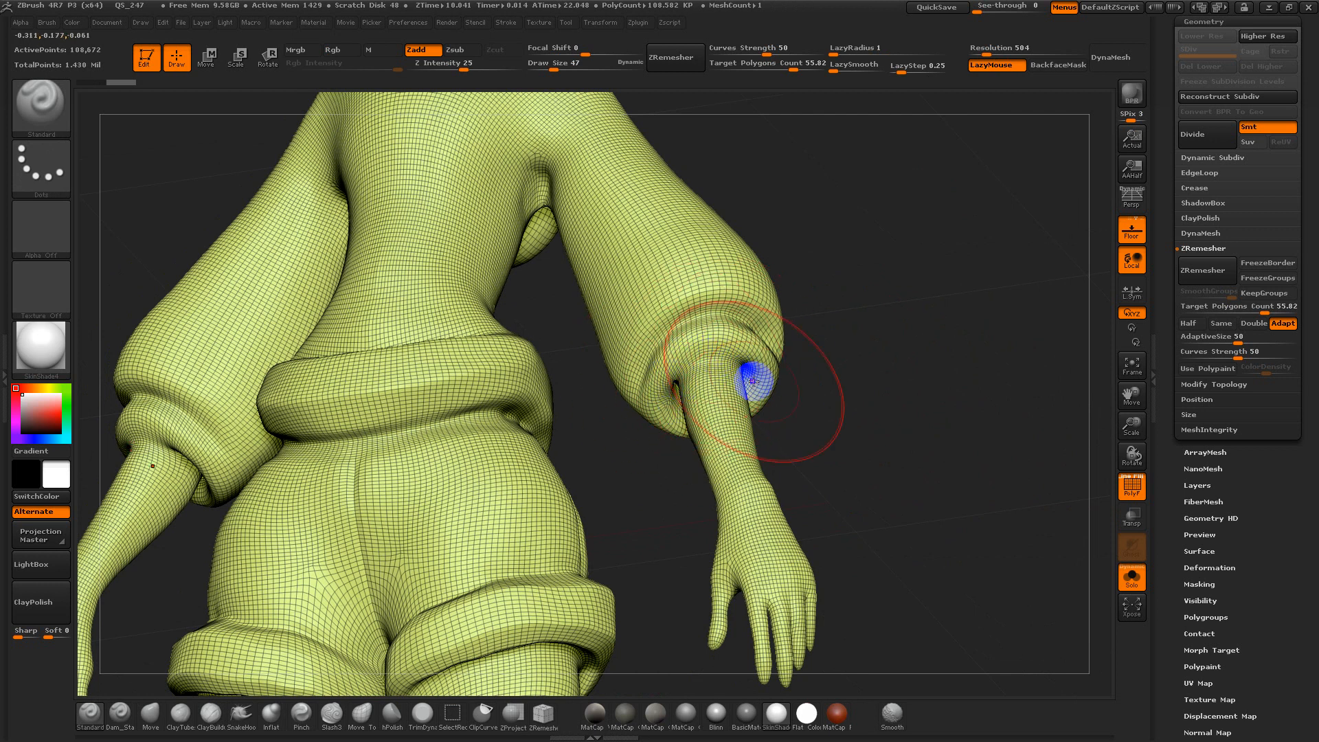
mouse_move(656, 420)
left_mouse_down()
mouse_move(697, 476)
mouse_move(673, 403)
mouse_move(683, 492)
mouse_move(618, 436)
left_mouse_up()
mouse_move(752, 435)
left_mouse_down()
mouse_move(767, 479)
mouse_move(735, 419)
mouse_move(721, 474)
left_mouse_up()
Switch to the ZModeler brush at draw size 2 and try inserting a single edge loop on the front of the shorts
key("s")
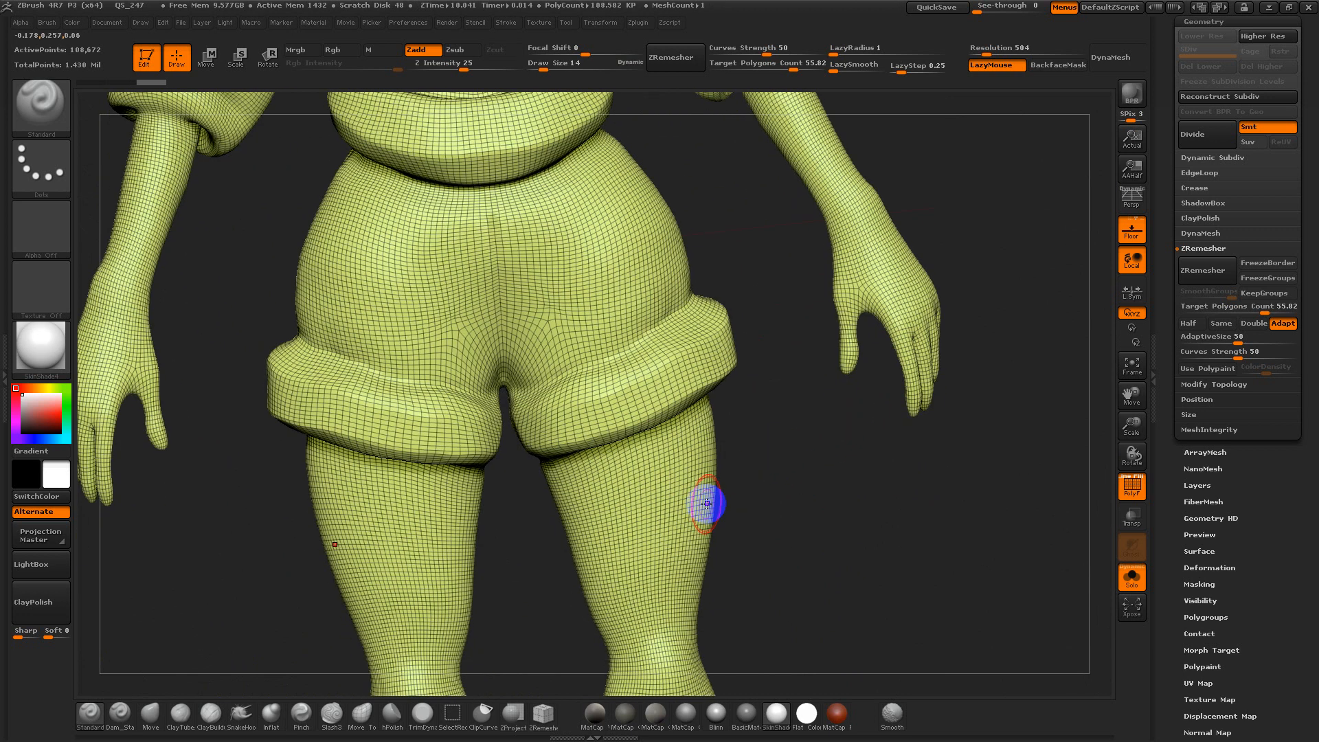
key("b")
key("z")
key("m")
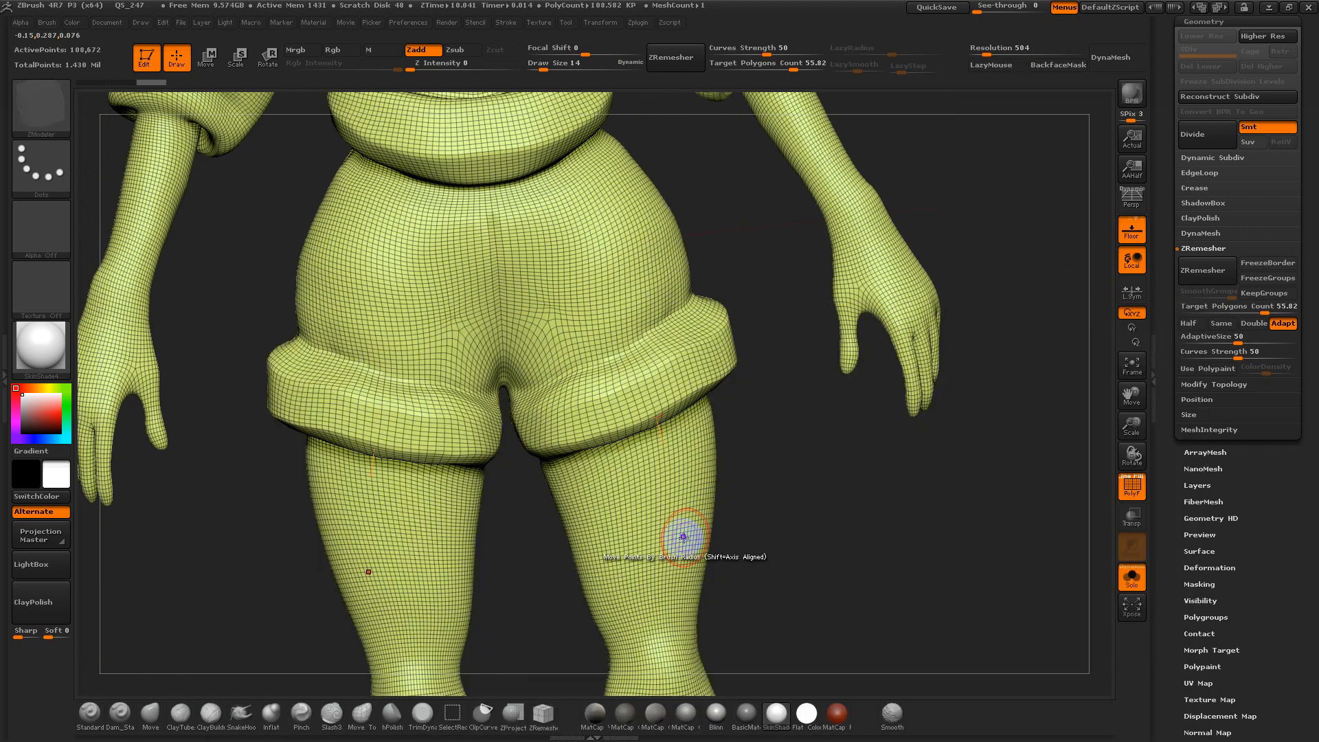
left_click_drag(771, 492, 802, 606, "alt")
key("s")
left_click_drag(769, 484, 867, 217)
key("b")
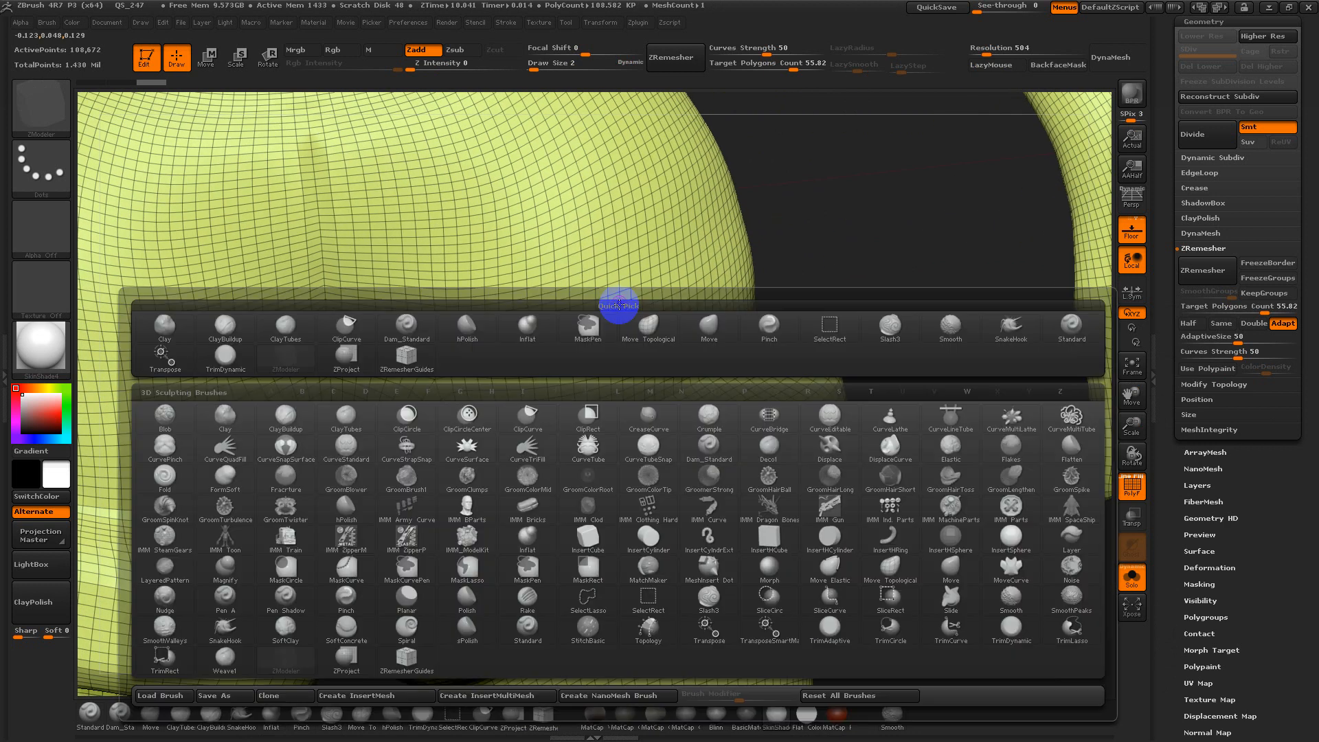
key("z")
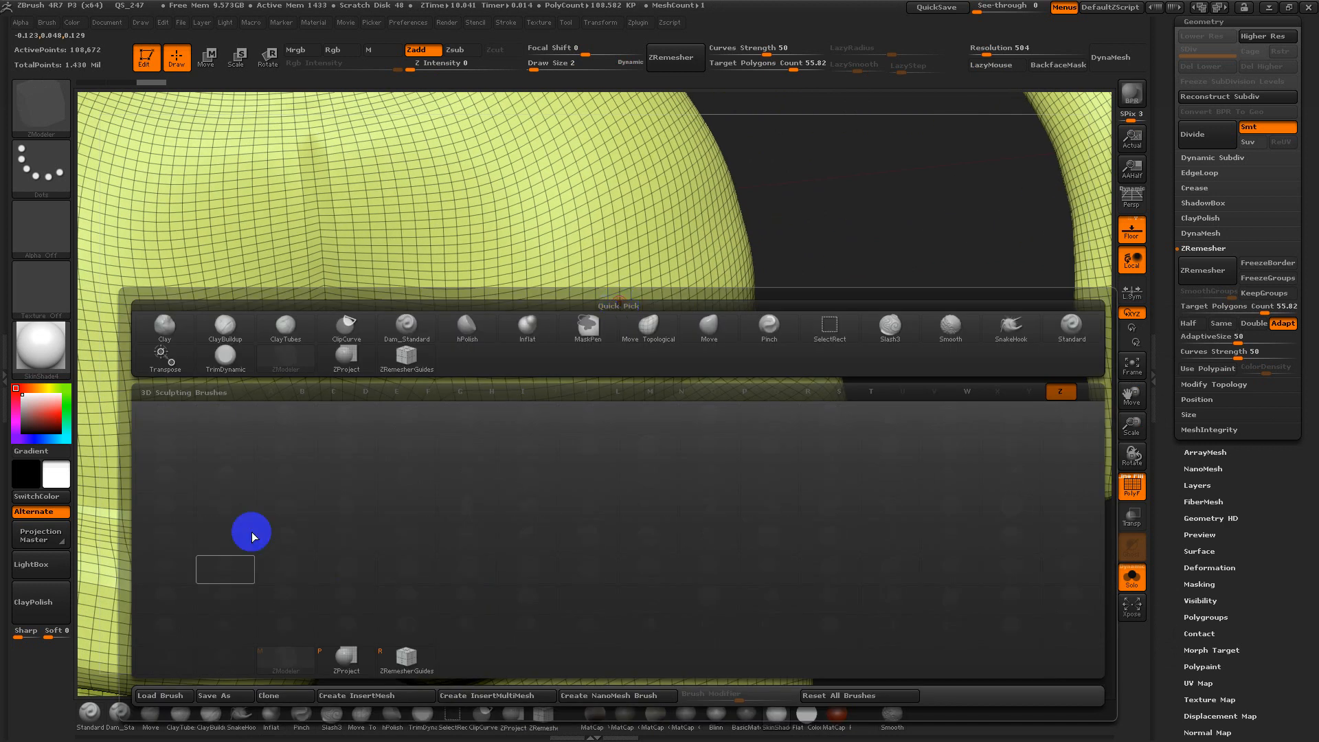
left_click(287, 667)
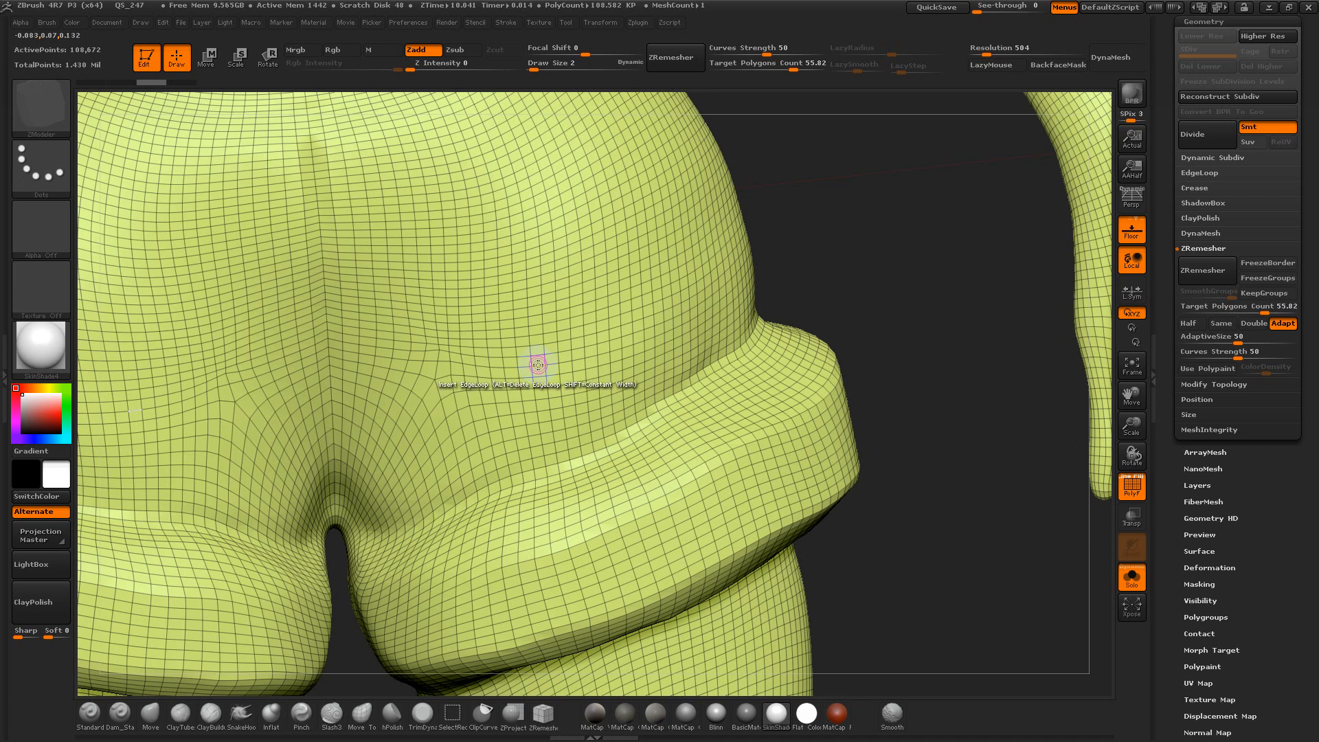
left_click_drag(537, 367, 536, 365)
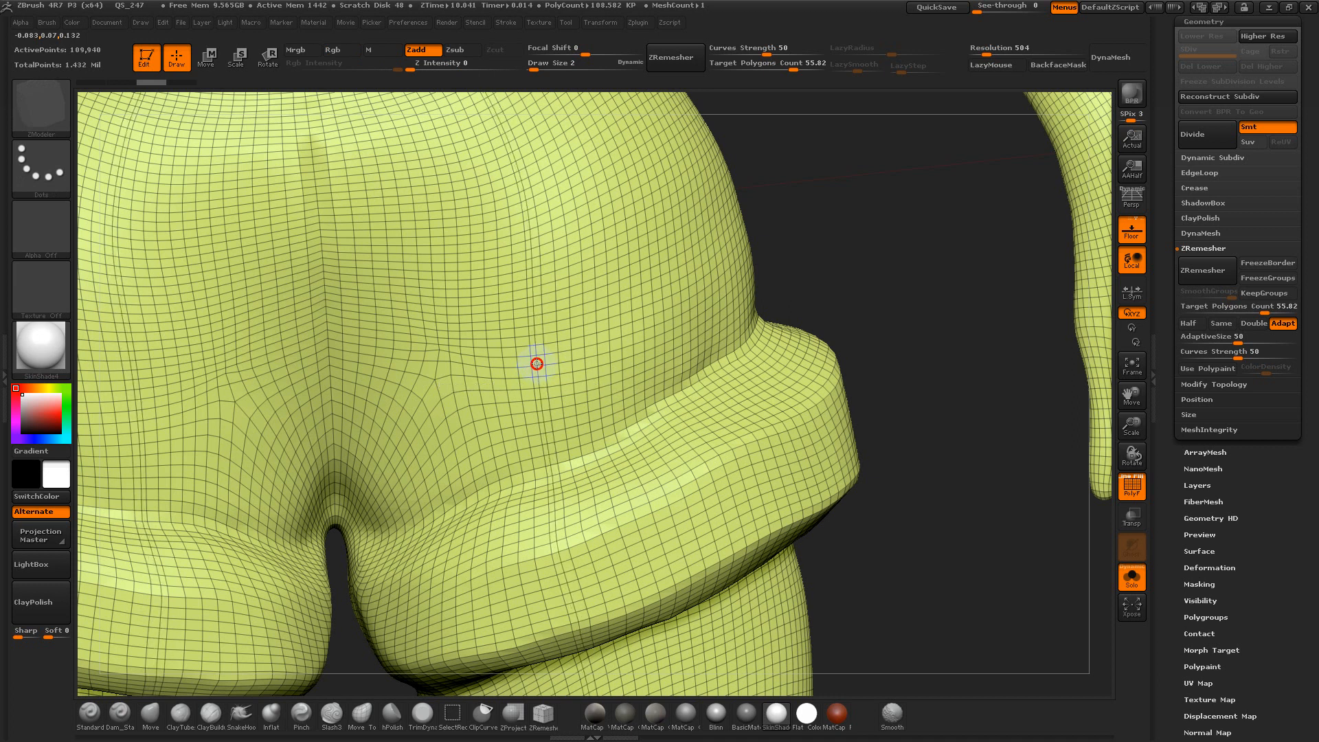
key("ctrl+z")
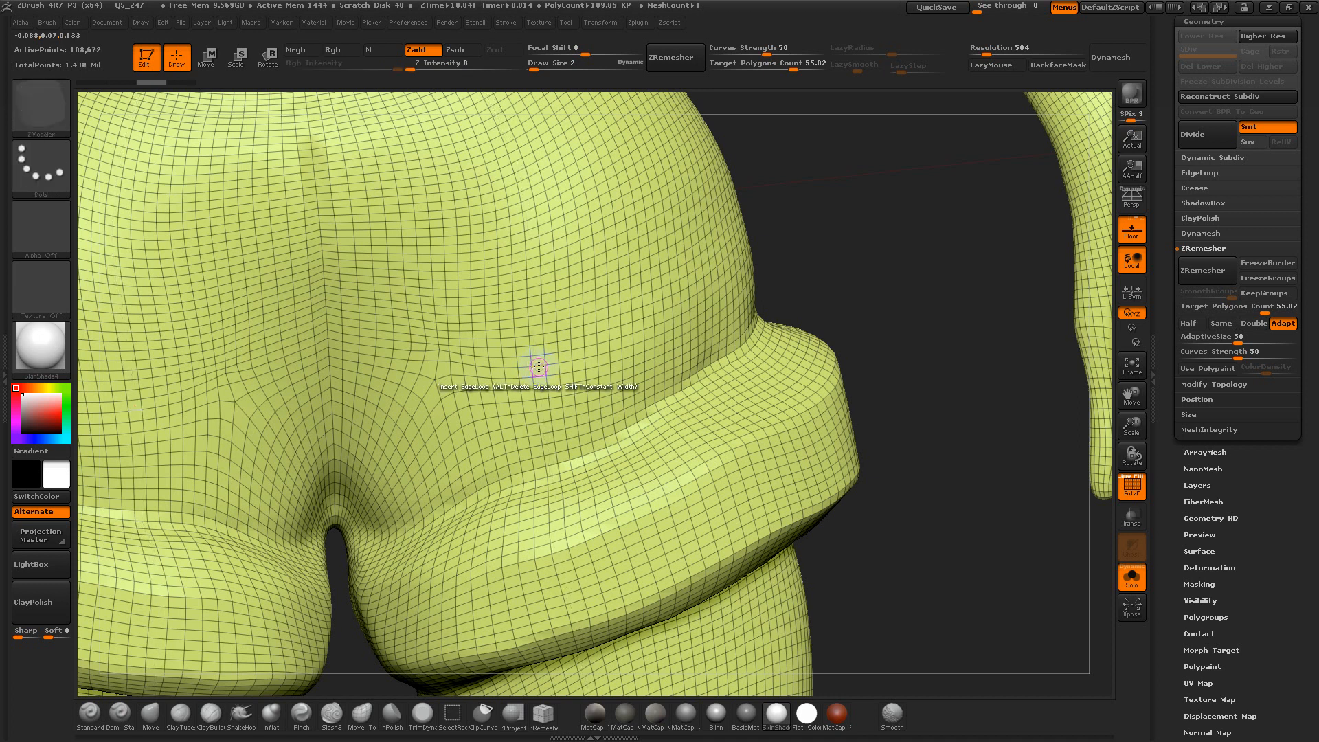
Set the ZModeler edge action to Delete with EdgeLoop Complete and delete several edge loops across the front of the shorts
key("space")
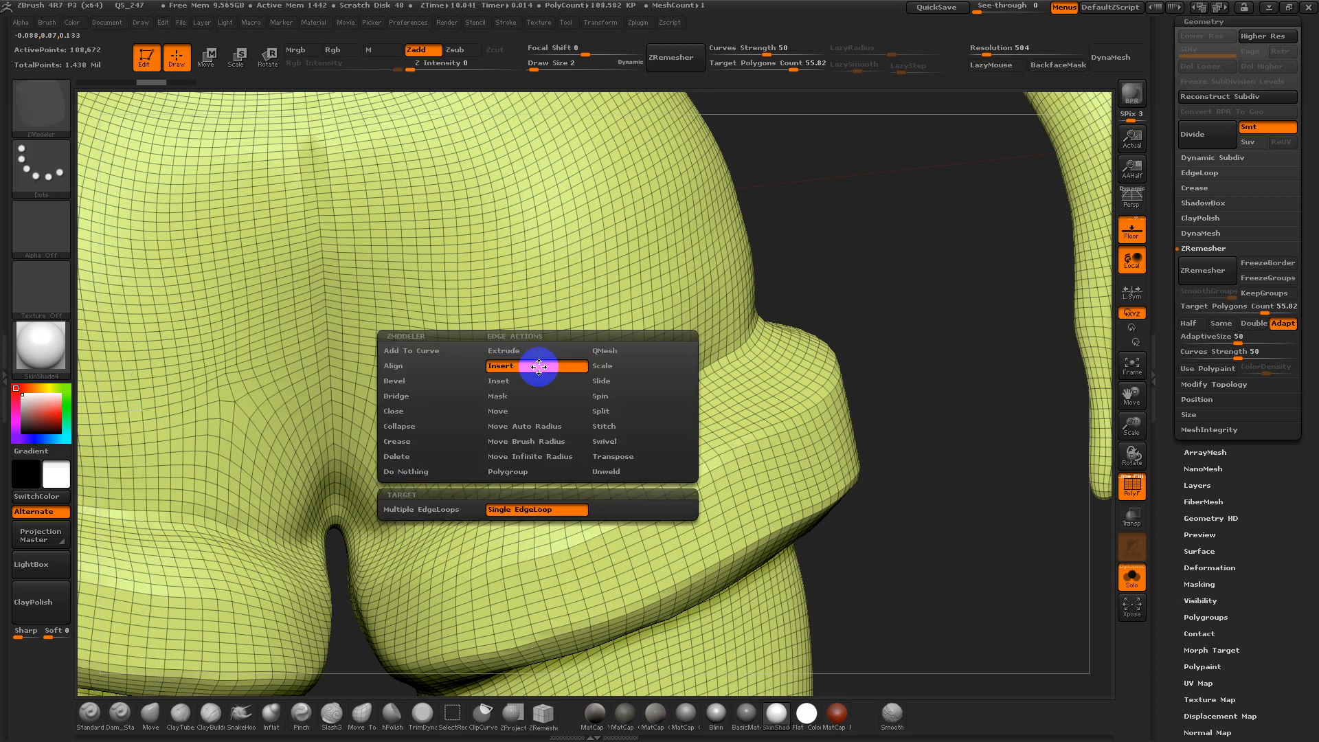
left_click(433, 455)
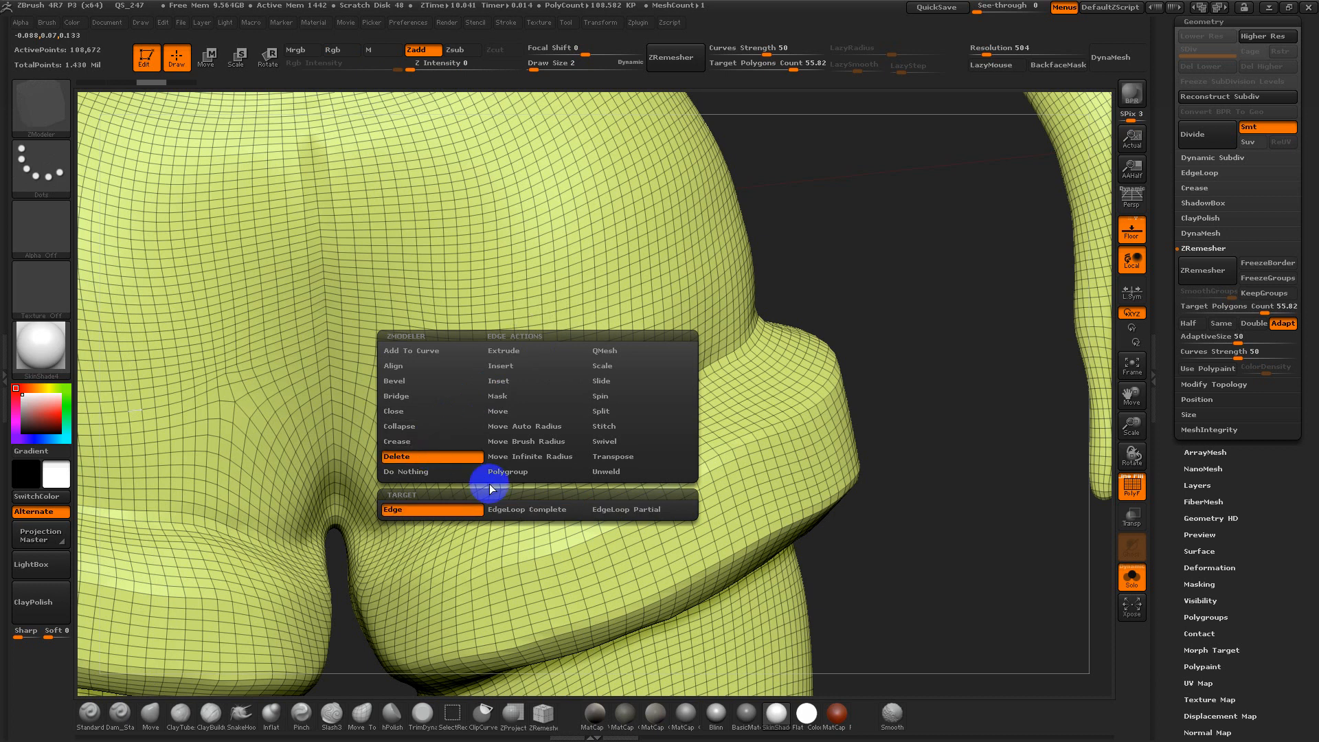
left_click(529, 509)
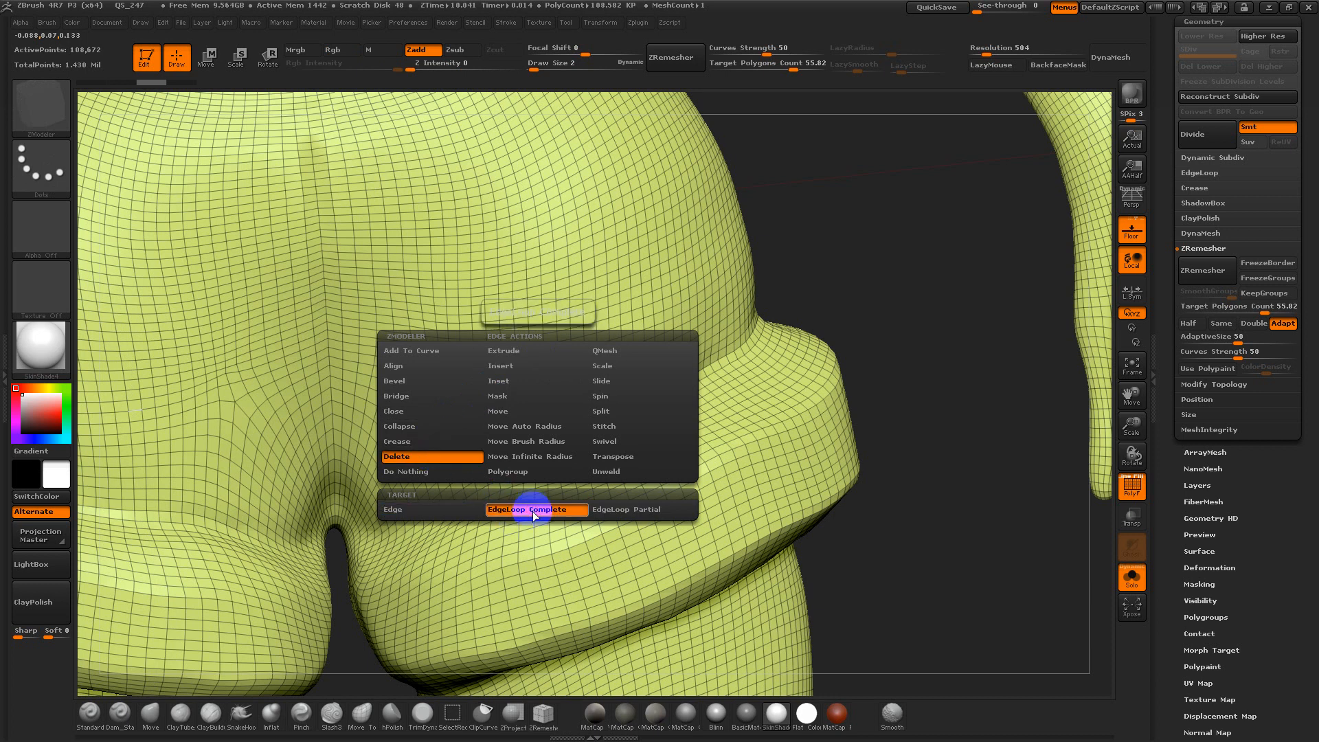
left_click(561, 268)
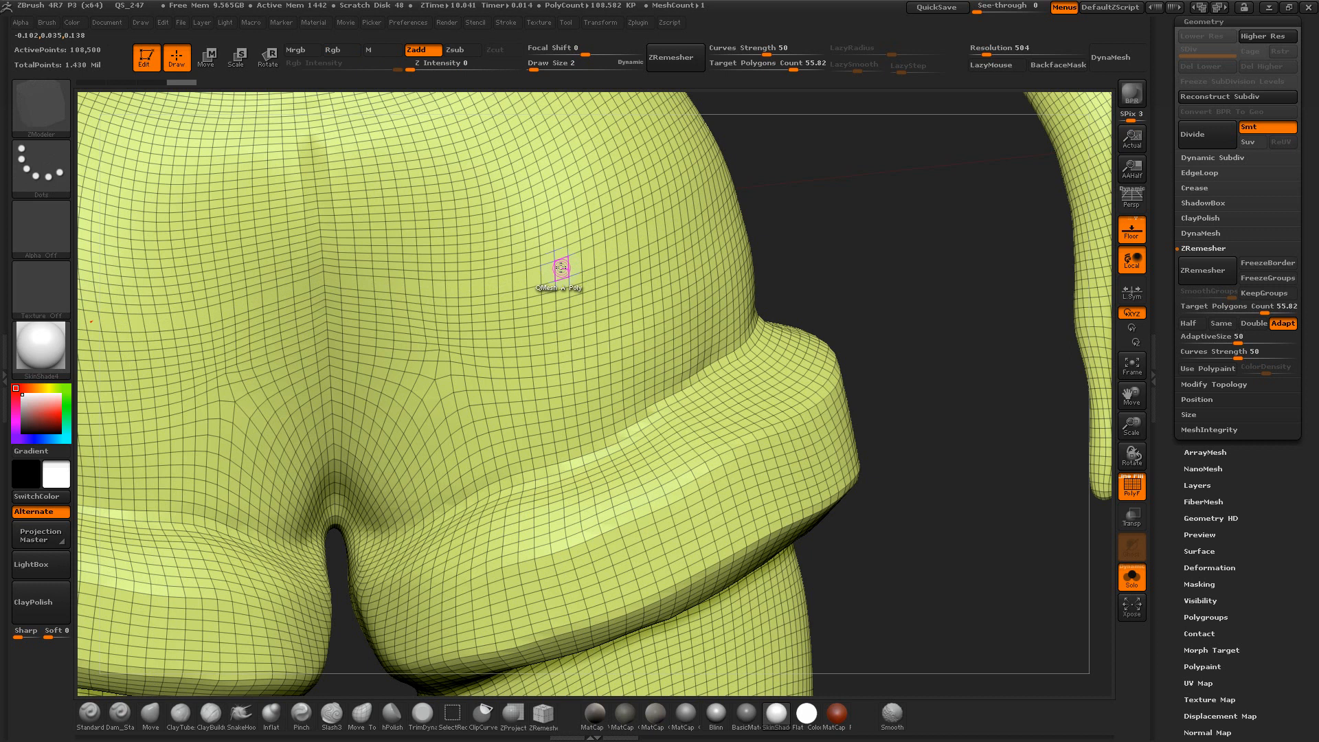
left_click(577, 303)
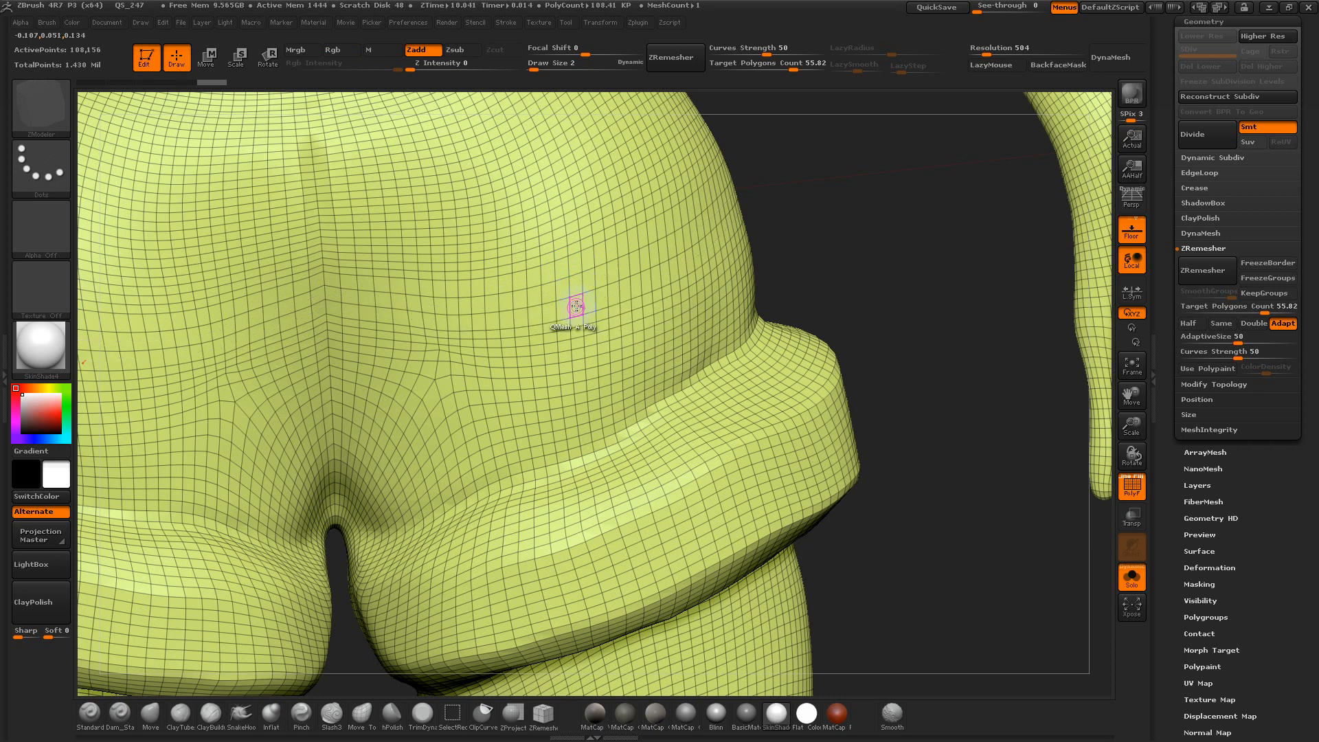
left_click(599, 343)
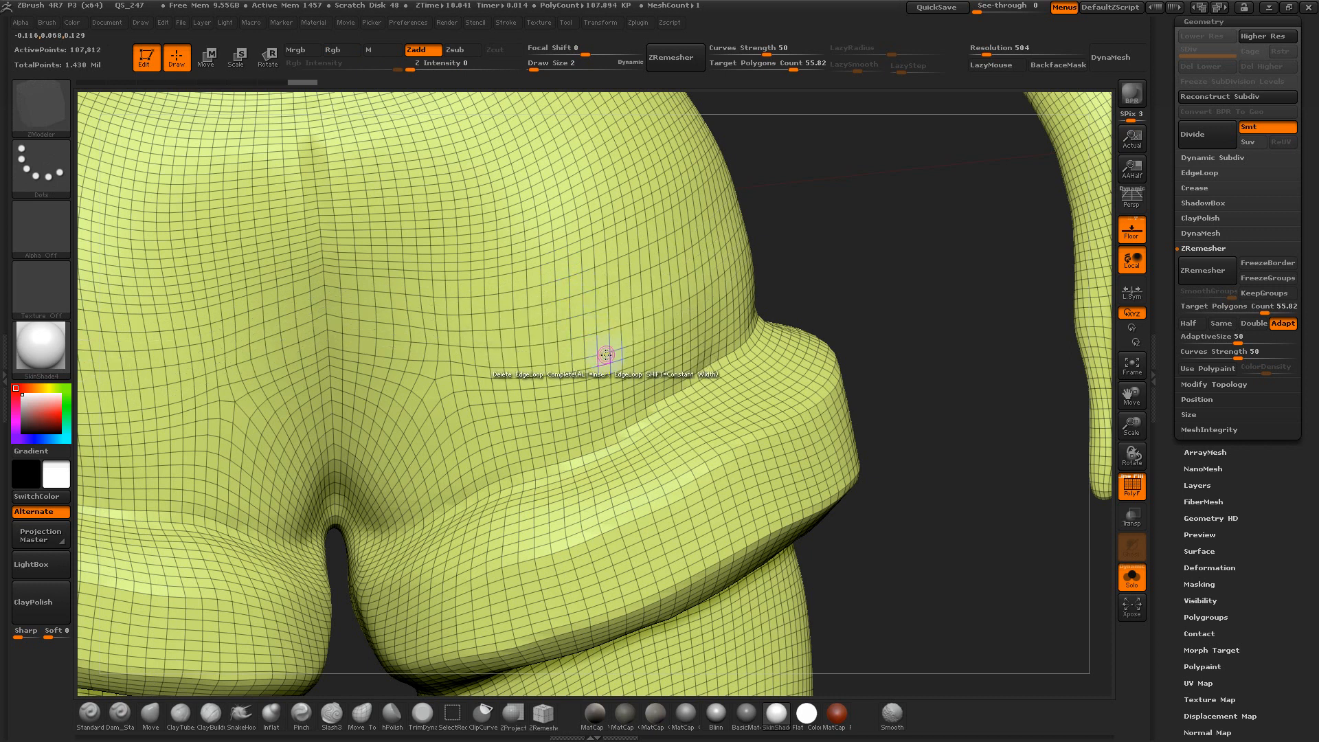
left_click(603, 361)
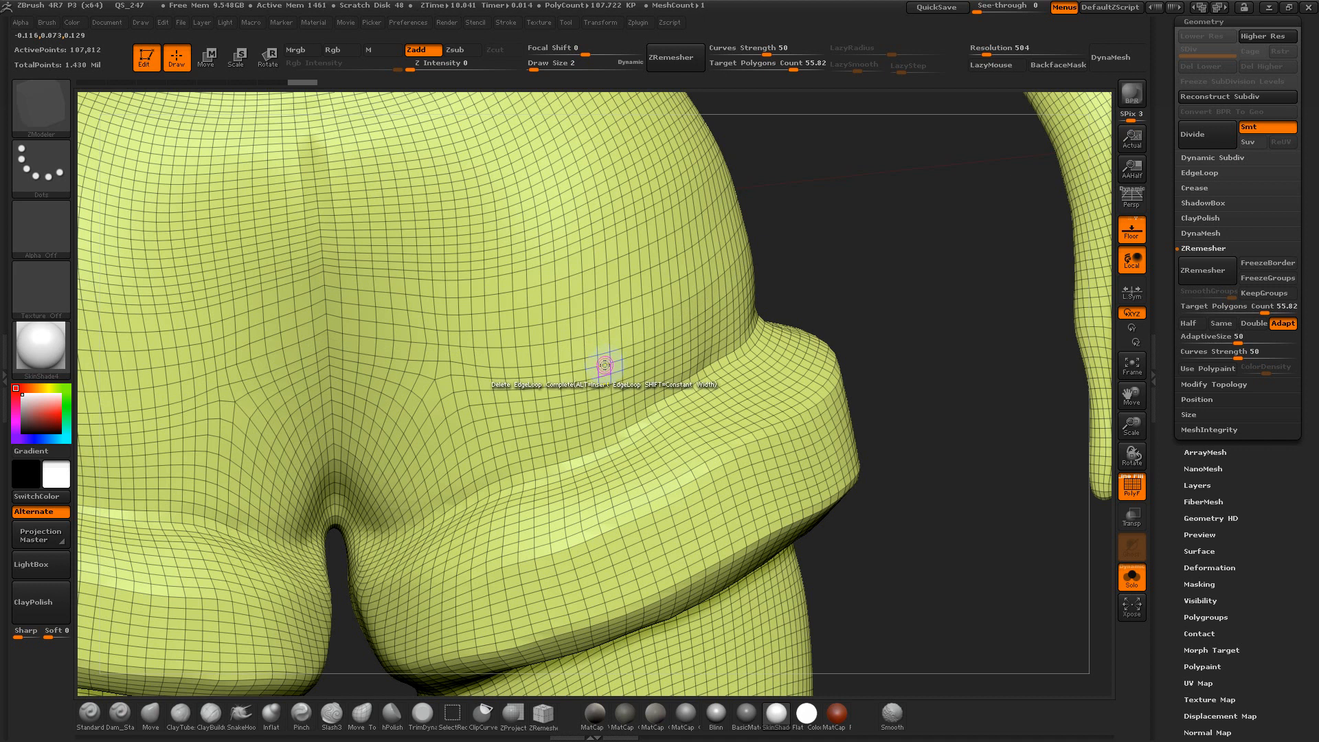
left_click(604, 365)
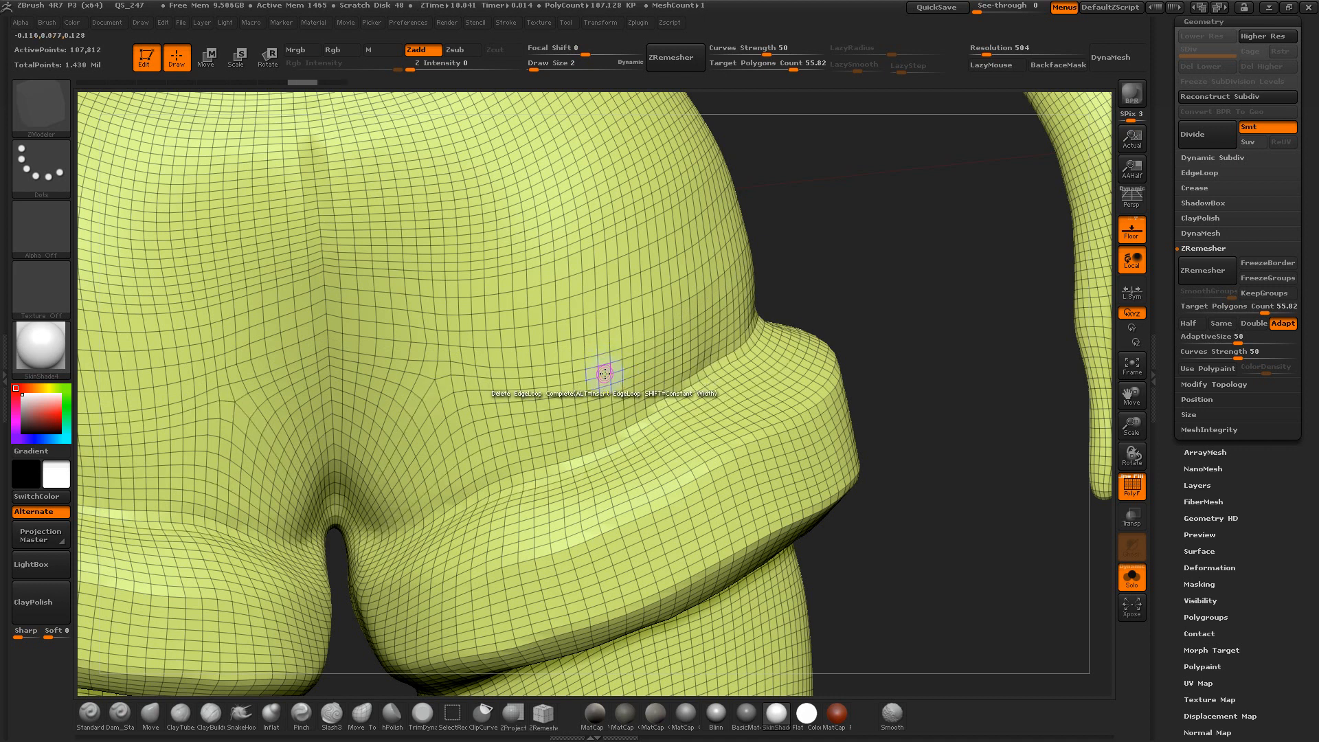
left_click(604, 377)
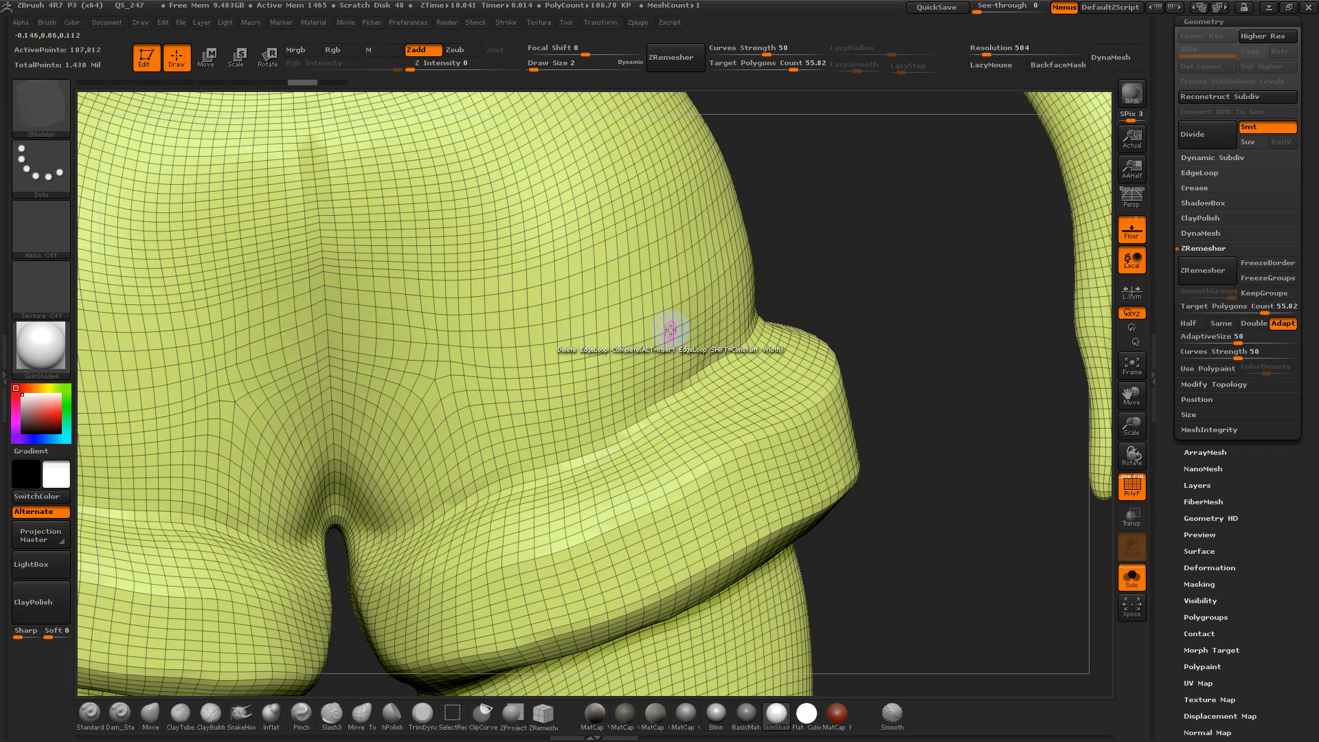
Undo the edge loop deletions and the remesh to restore the dense body with its polygroups
left_click_drag(1014, 332, 896, 233, "shift")
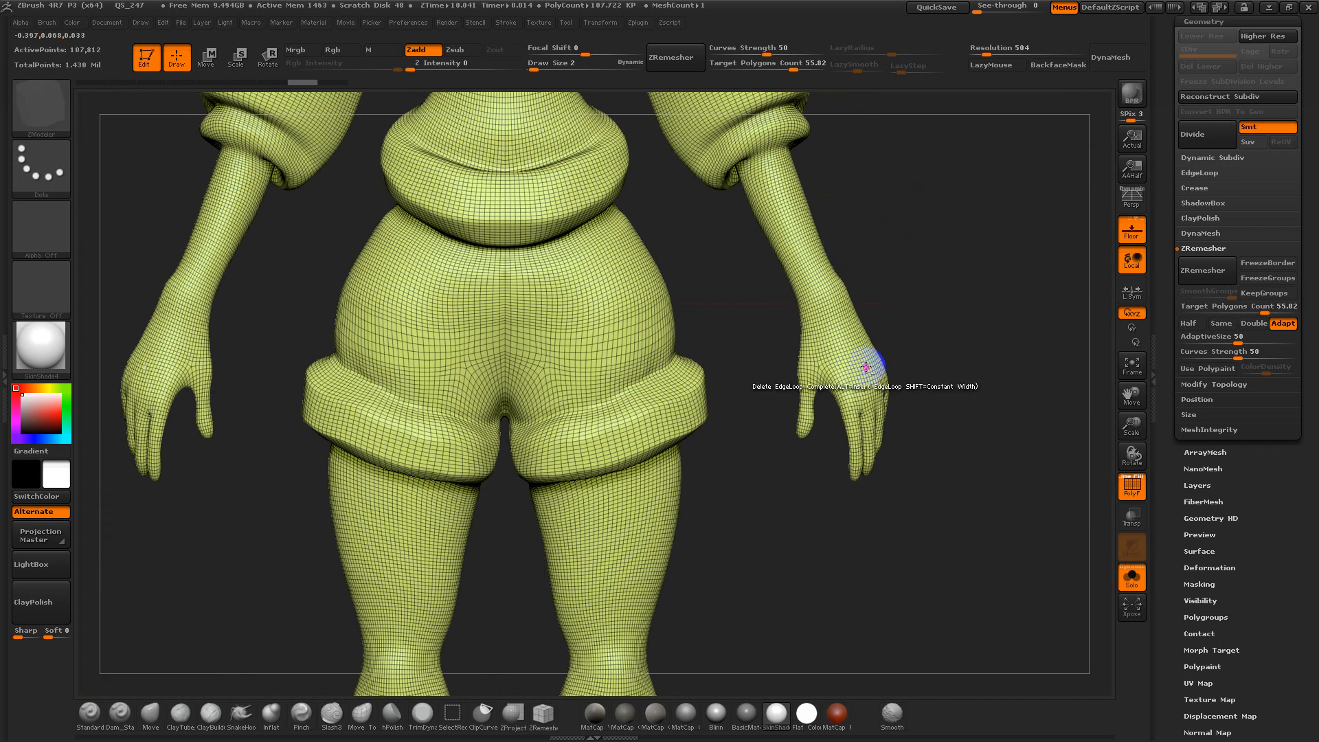
key("ctrl")
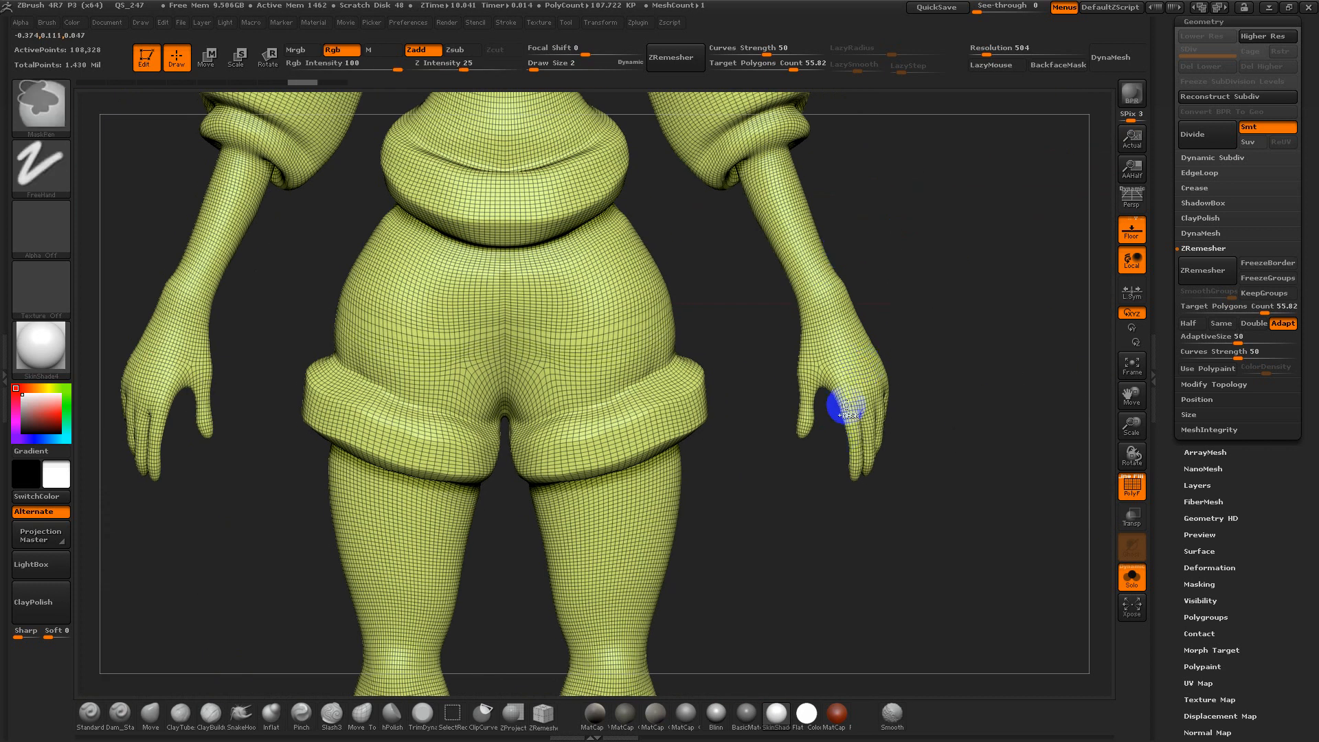
left_click_drag(769, 313, 822, 428, "alt")
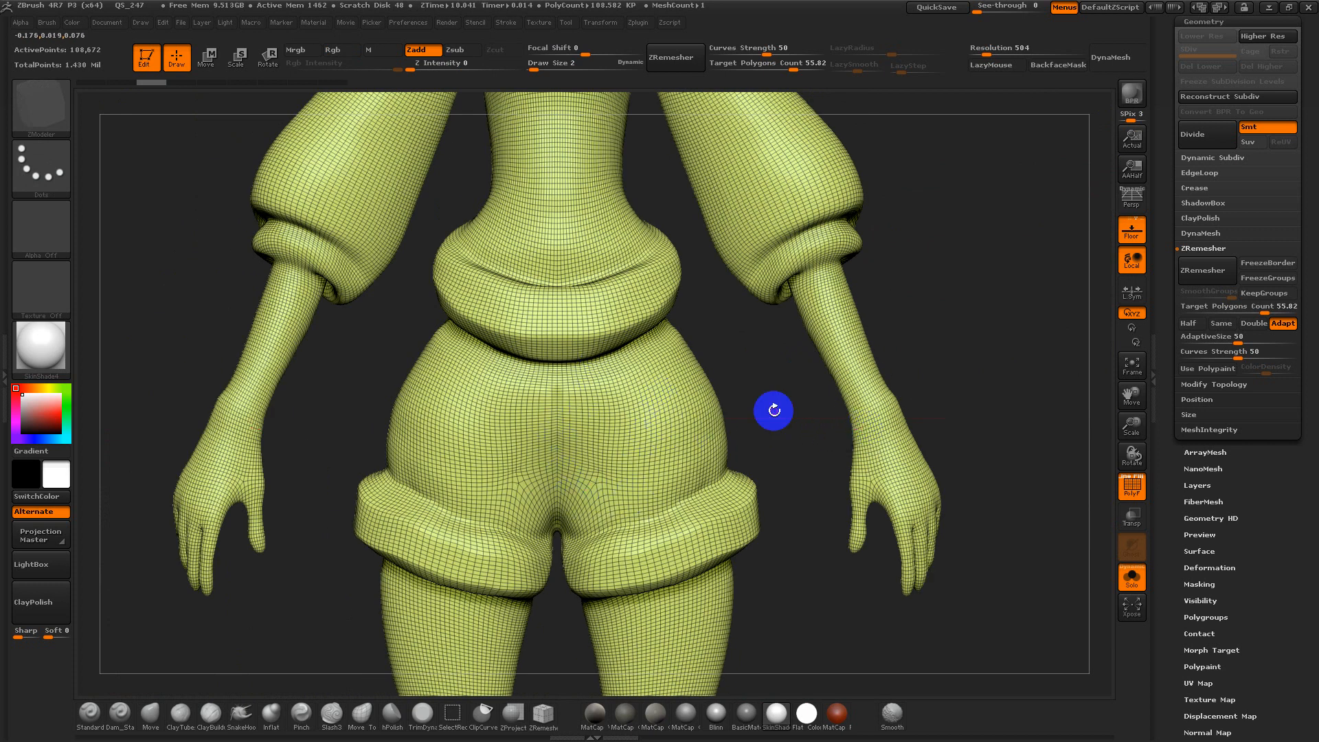
mouse_move(807, 391)
left_mouse_down("alt")
mouse_move(828, 440)
mouse_move(779, 383)
mouse_move(875, 427)
left_mouse_up("alt")
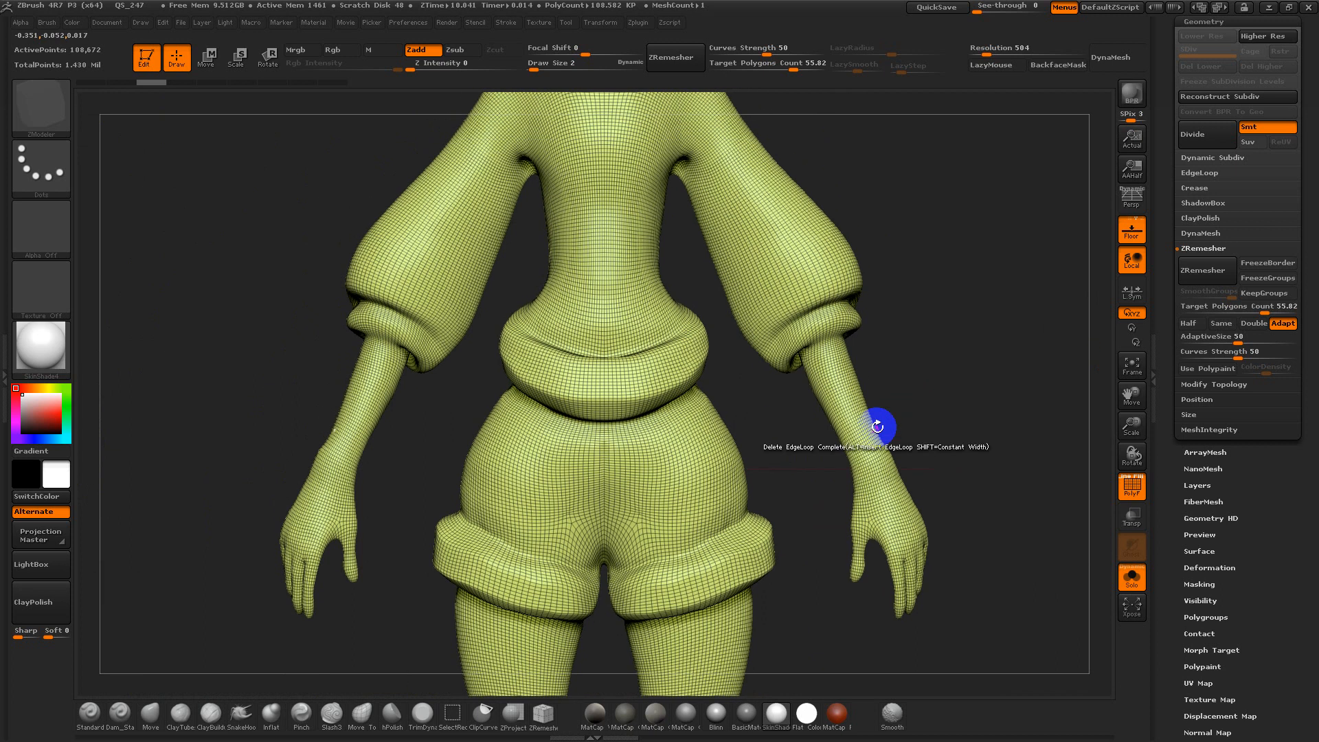
key("ctrl+z")
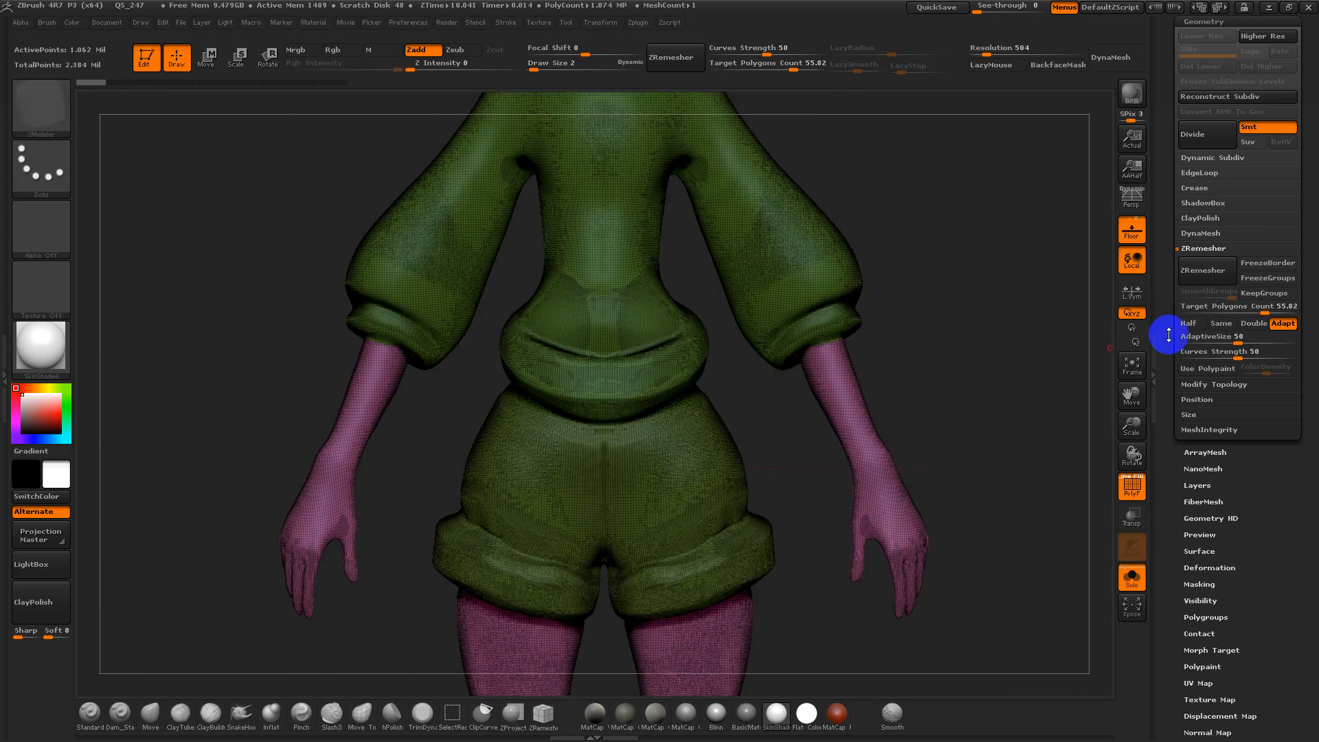
Turn on Keep Groups for ZRemesher and set the target polygon count to 10
left_click(1262, 294)
left_click(1264, 307)
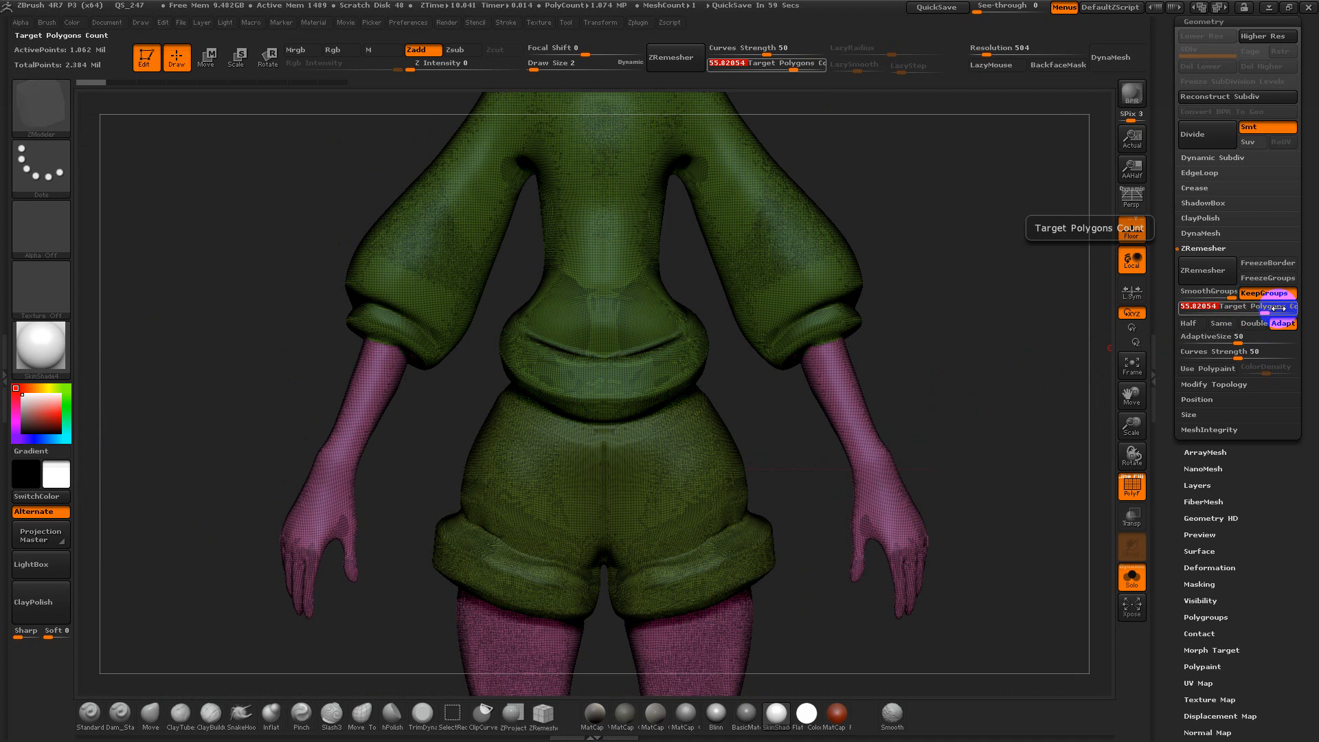
type("10")
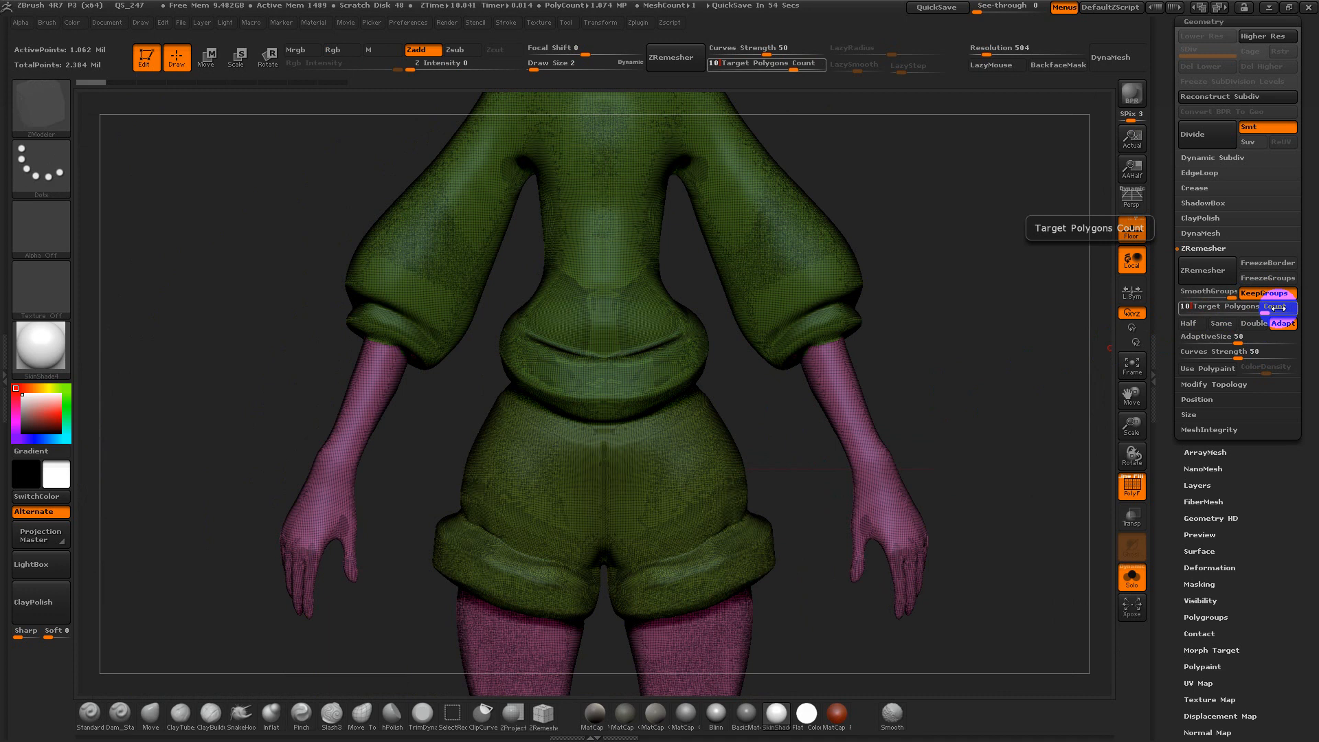
Select the ZRemesherGuides brush and set ZRemesher's target polygon count to 7 with Adapt on
left_click(540, 717)
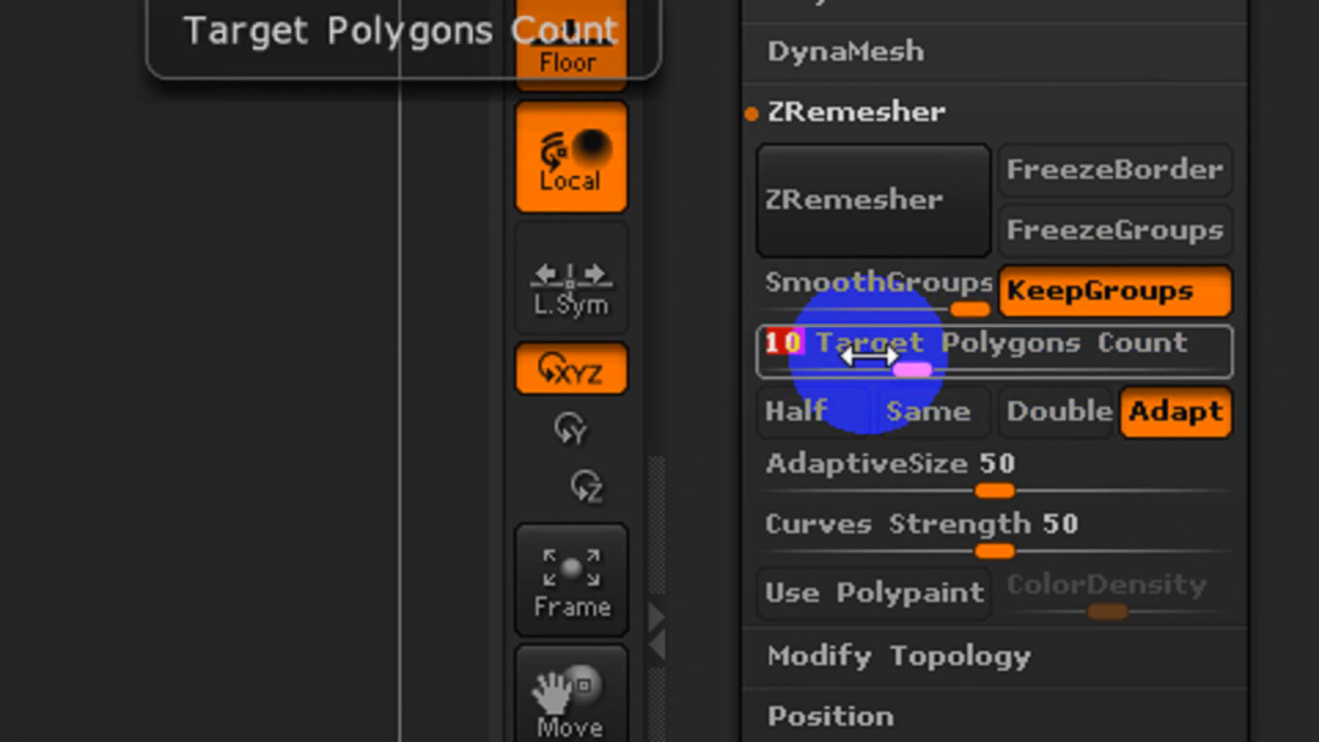
left_click(1177, 412)
left_click_drag(912, 370, 888, 365)
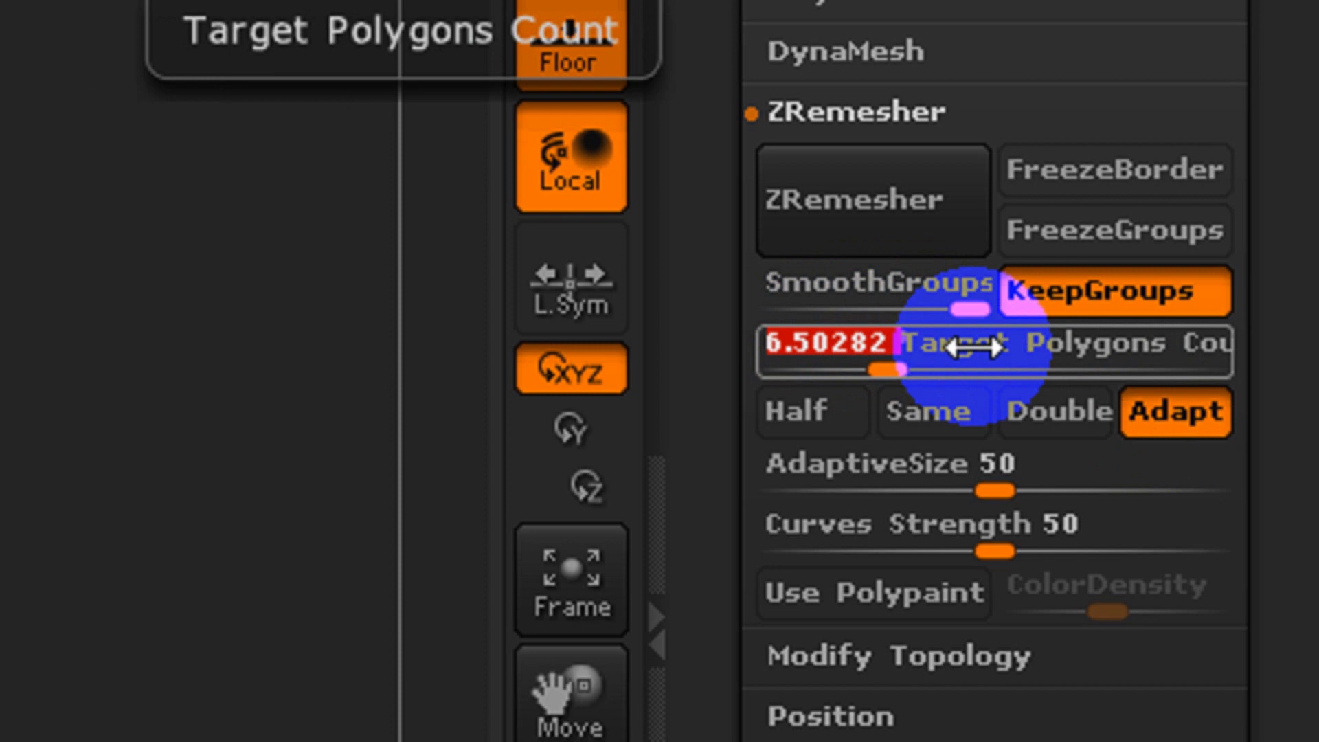
type("7")
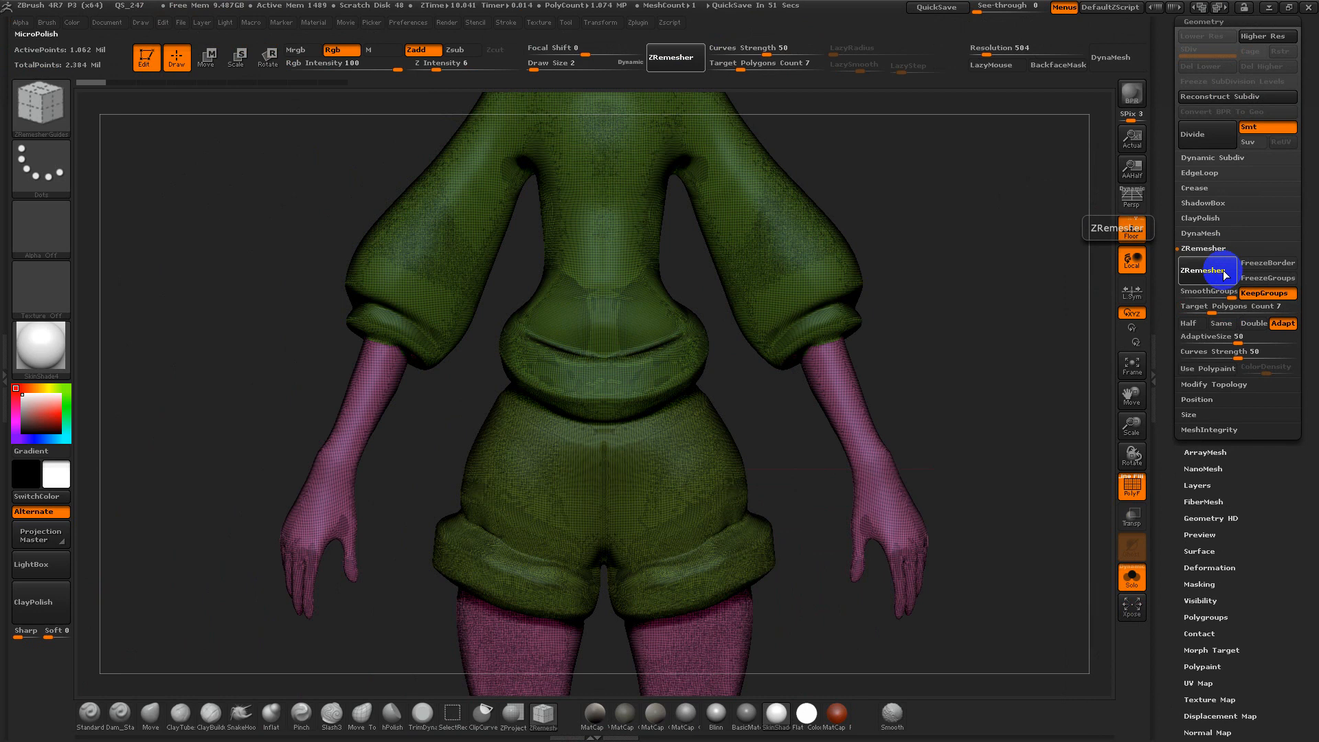
Try remeshing the body with ZRemesher at target polygon count 7 with groups kept, and check the sleeve cuffs and shorts
left_click(1225, 274)
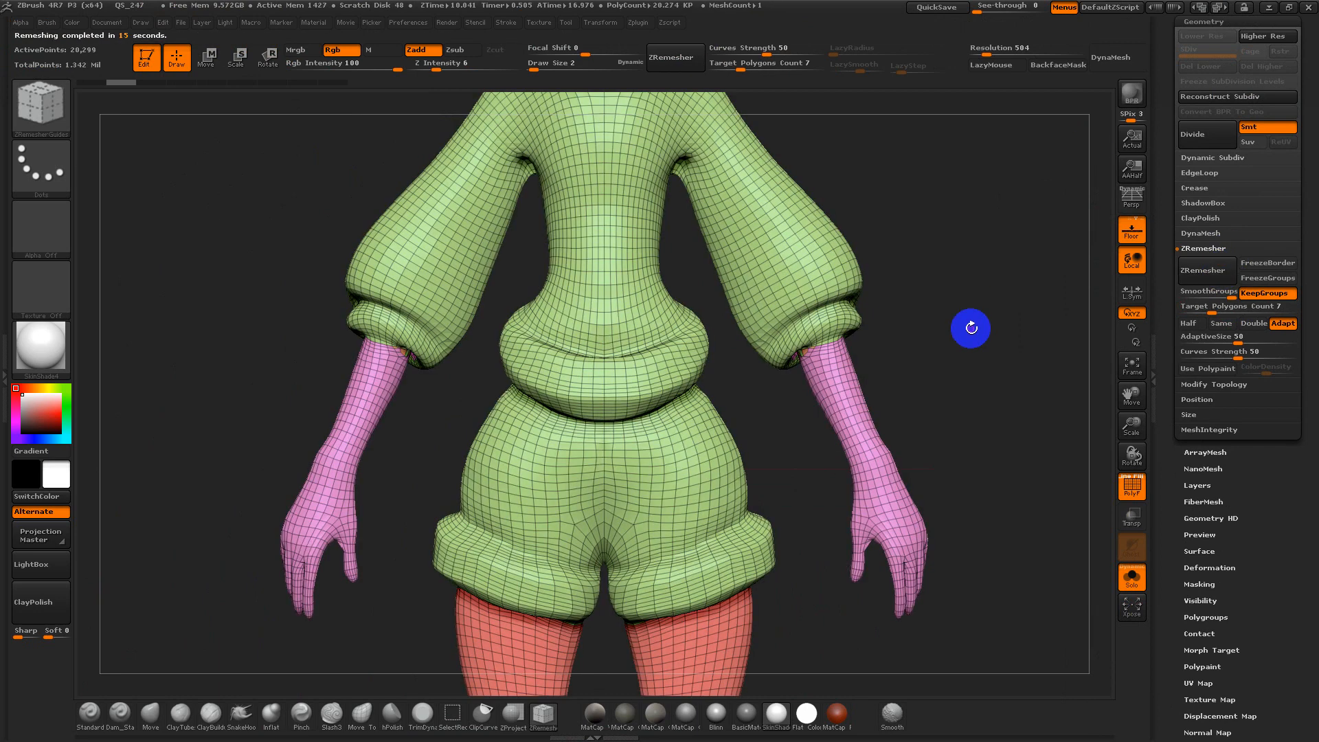
left_click_drag(971, 328, 982, 438)
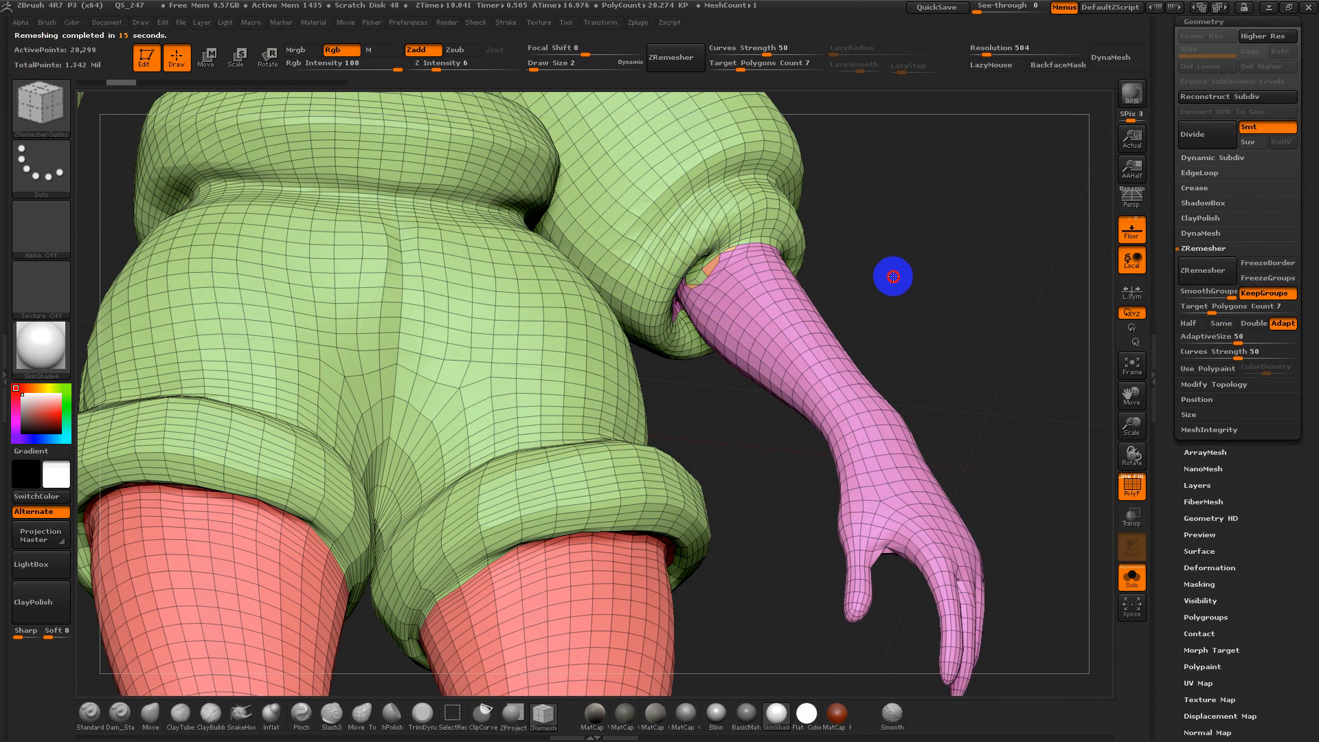
left_click_drag(893, 276, 873, 294)
left_click_drag(973, 297, 1022, 404)
left_click_drag(832, 519, 833, 416)
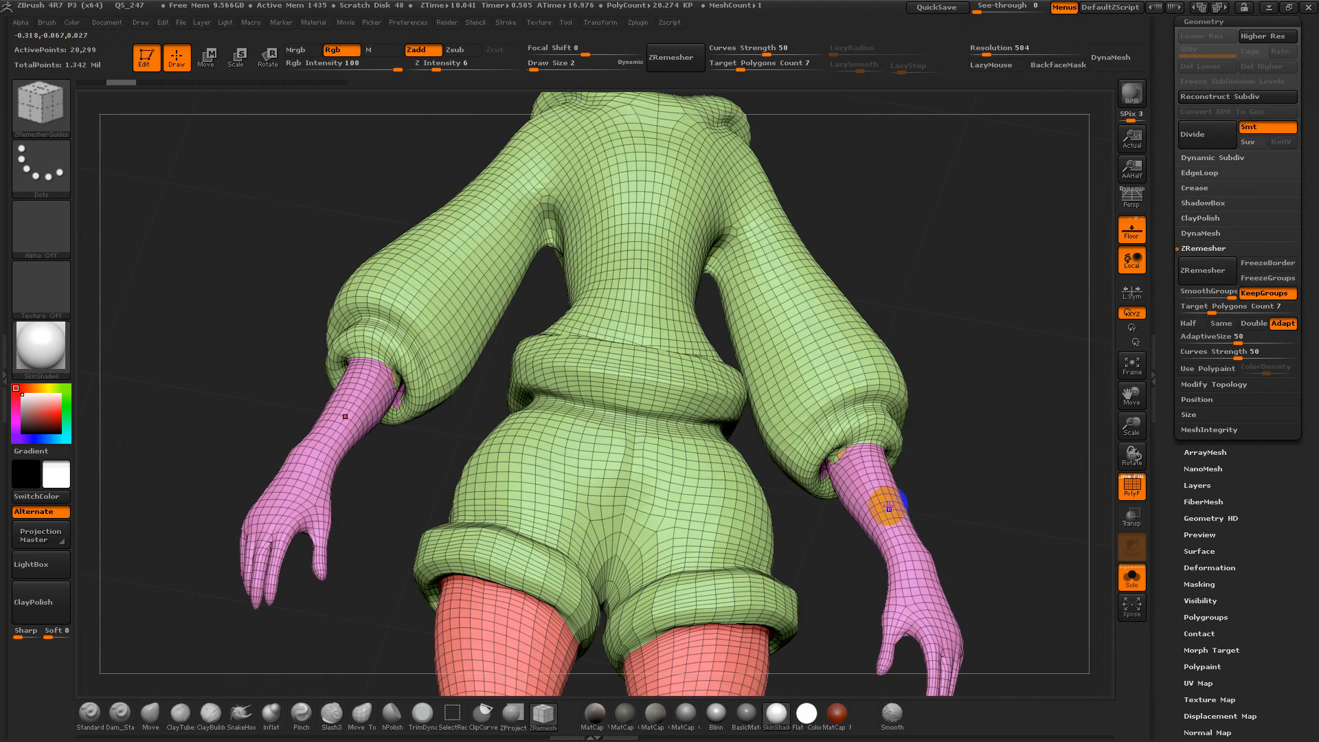
key("ctrl+z")
Try to hide or isolate one forearm and hand with a rectangular selection, undoing the hidden area
left_click_drag(982, 464, 1028, 677, "alt")
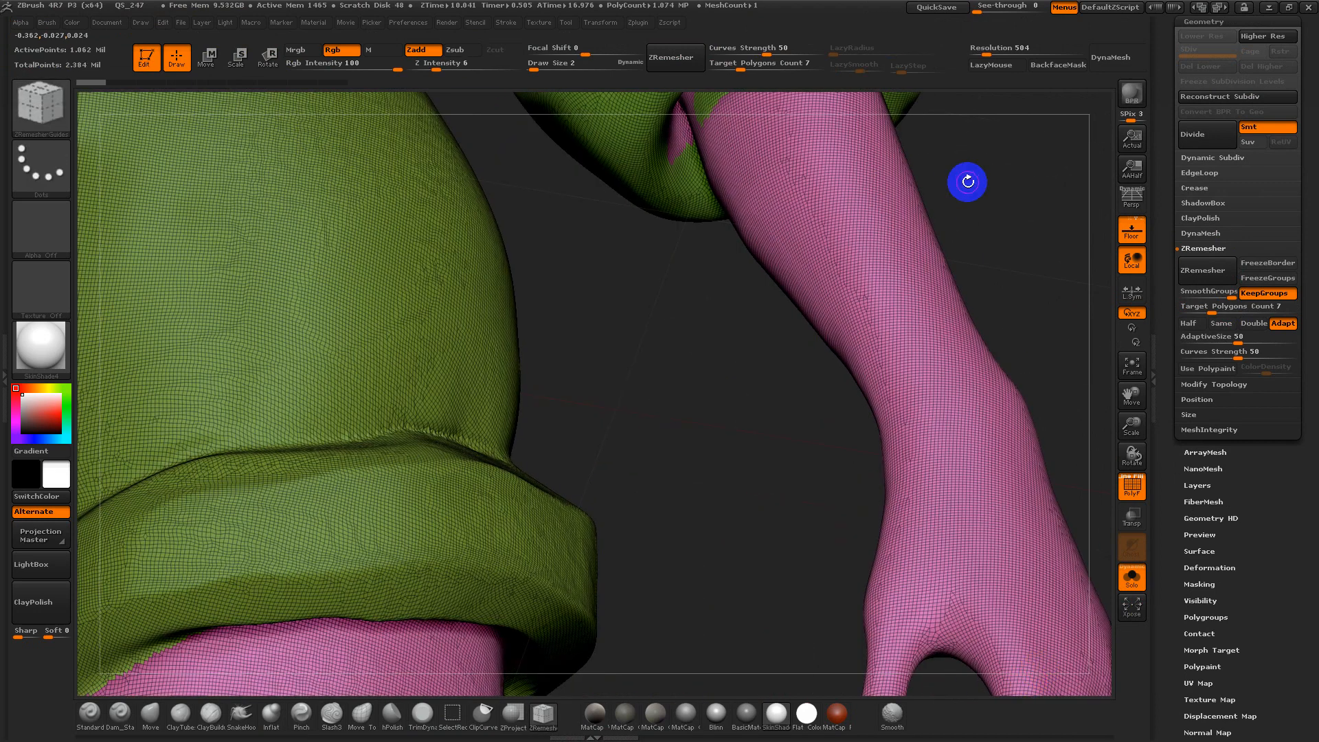
left_click_drag(1000, 250, 996, 306, "alt")
left_click_drag(604, 566, 558, 430, "alt")
left_click_drag(1019, 369, 892, 128)
left_click_drag(964, 582, 873, 262, "alt")
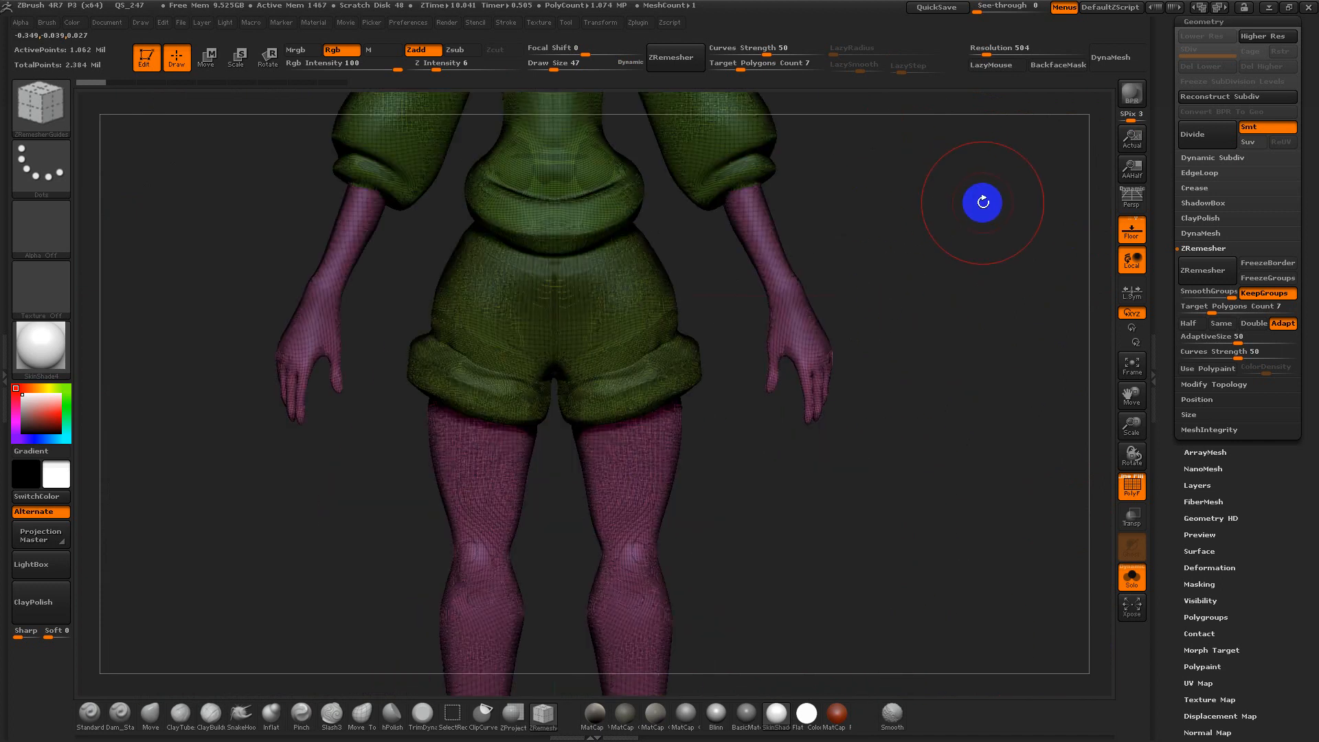
left_click_drag(959, 159, 1000, 271, "alt")
left_click_drag(965, 194, 730, 528, "ctrl+shift")
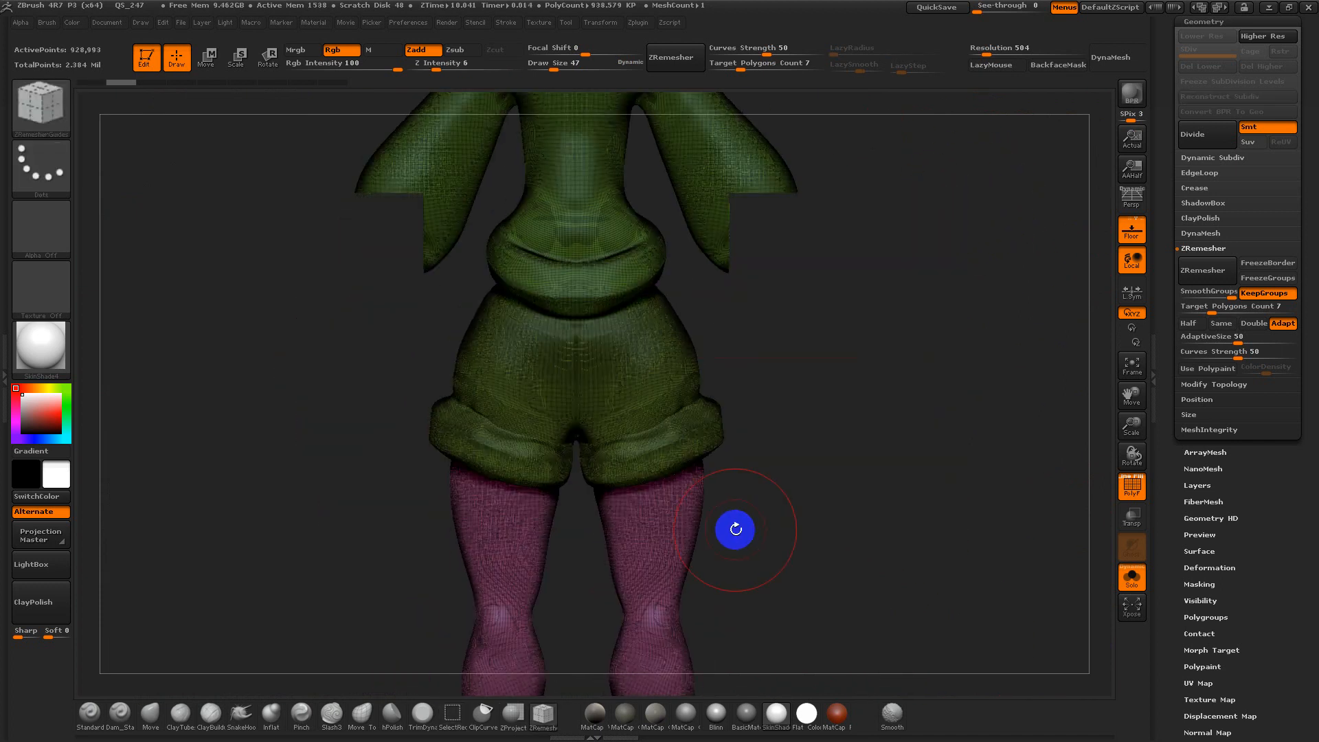
key("ctrl+z")
left_click_drag(924, 192, 736, 502, "ctrl+alt+shift")
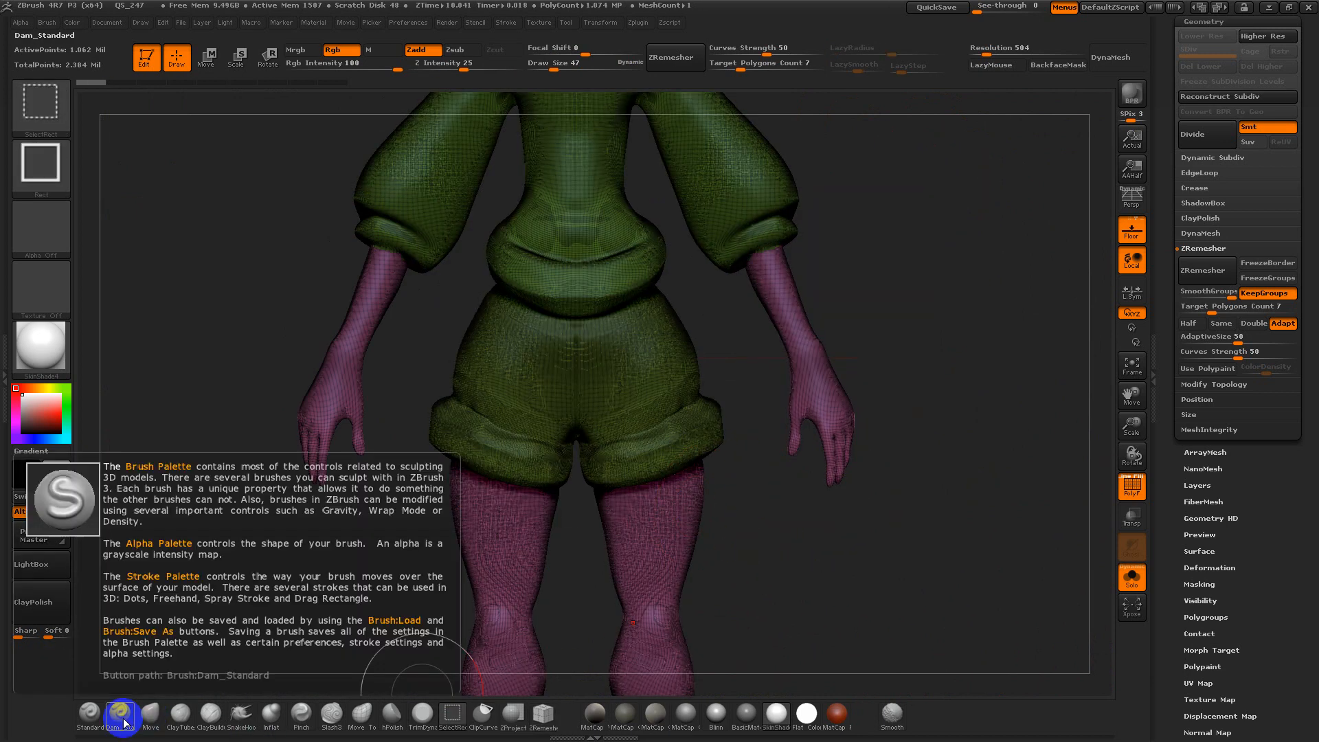
Set the SelectRect selection brush to use the Lasso stroke
left_click(455, 717)
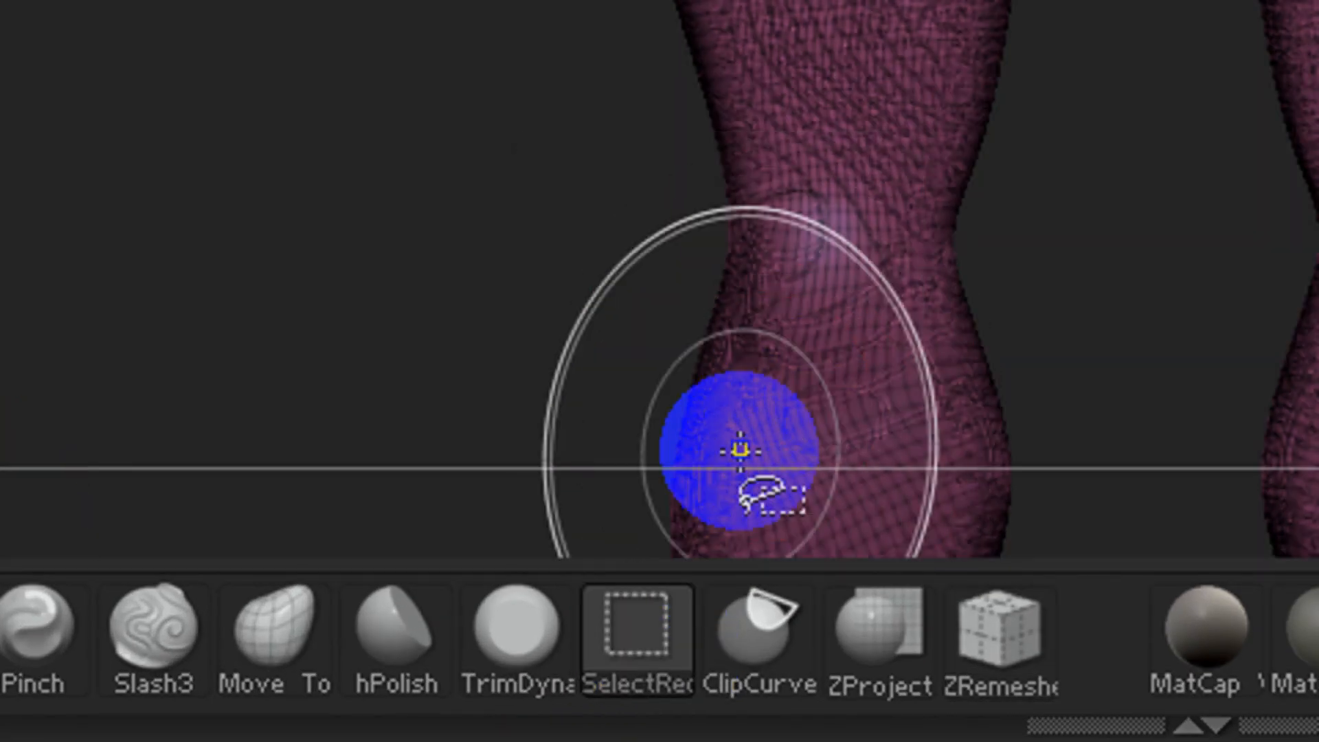
mouse_move(648, 652)
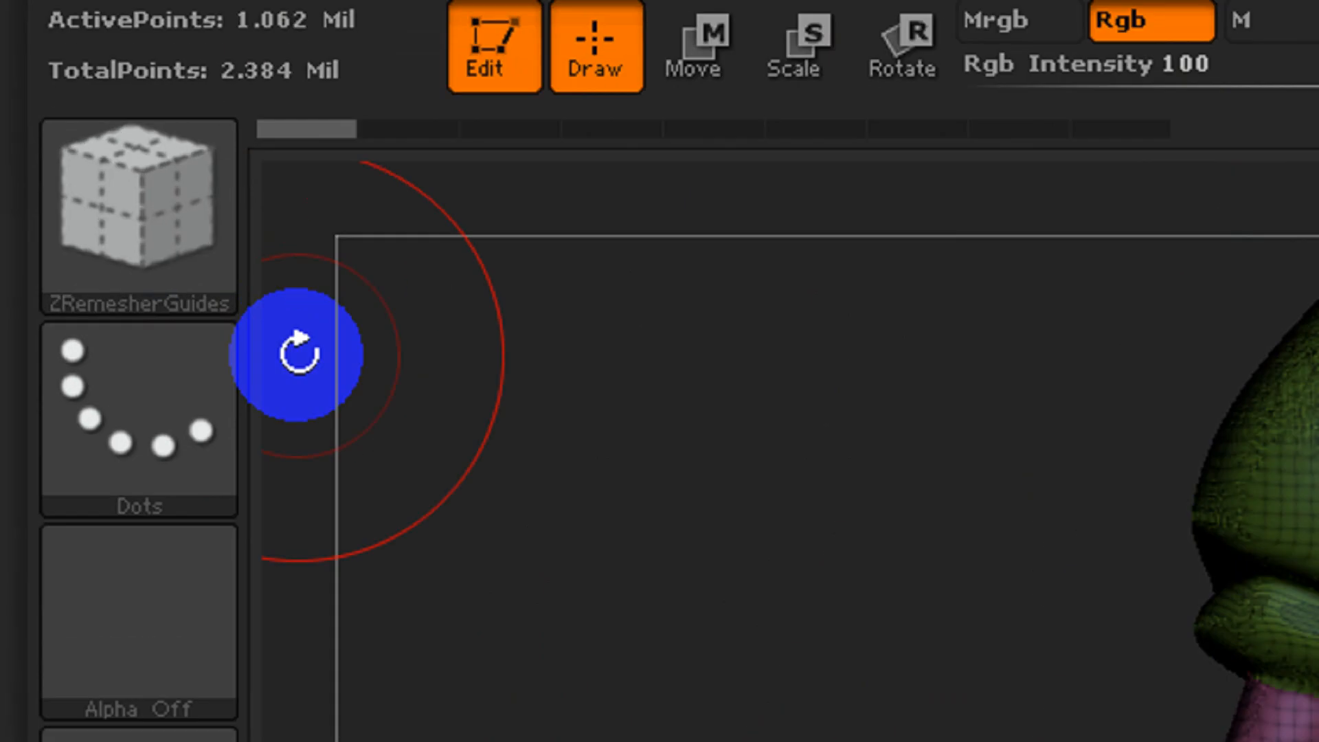
key("ctrl+shift")
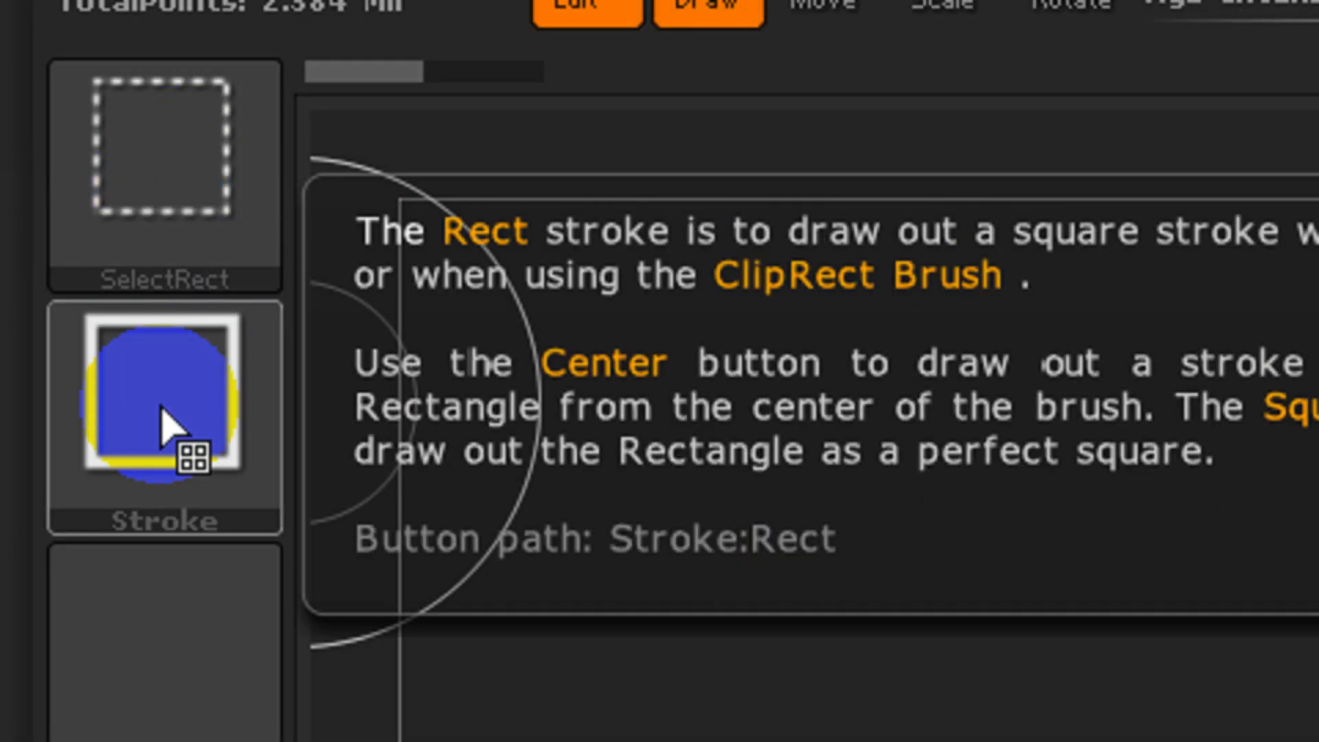
left_click(171, 390)
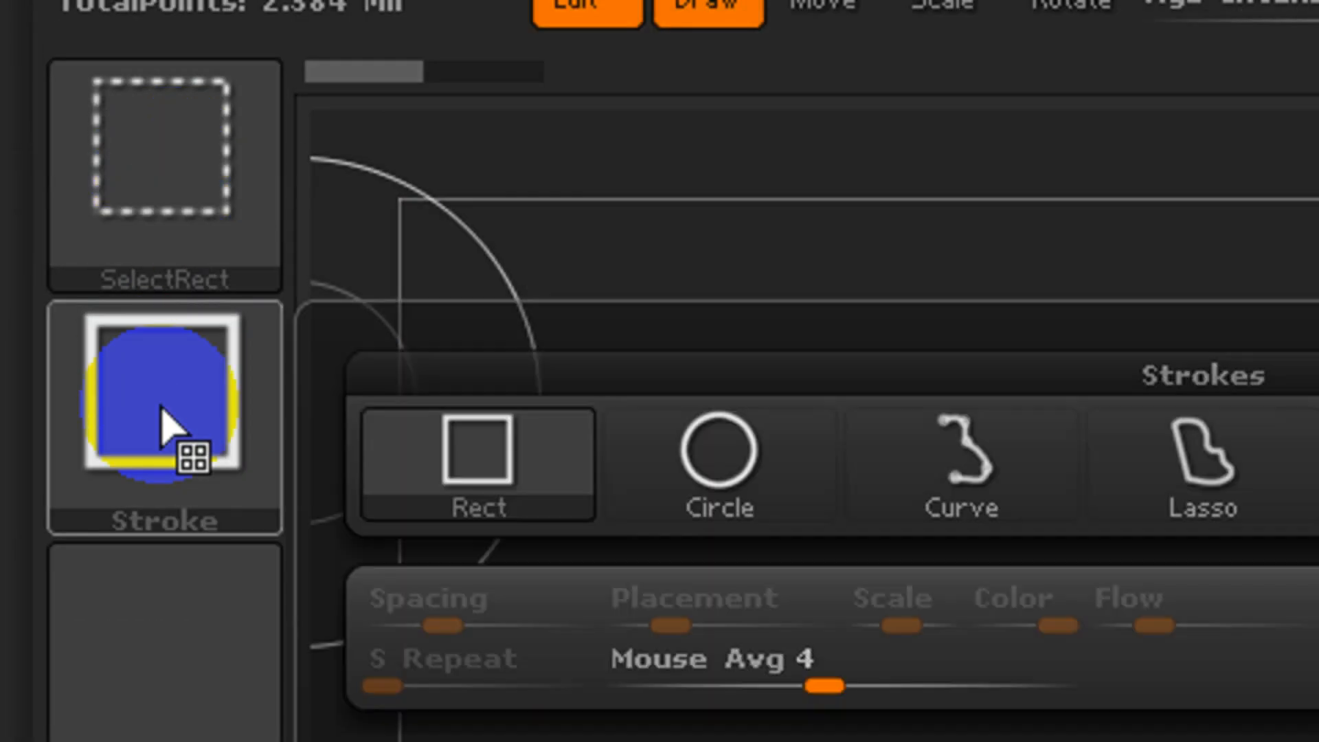
left_click(1183, 509)
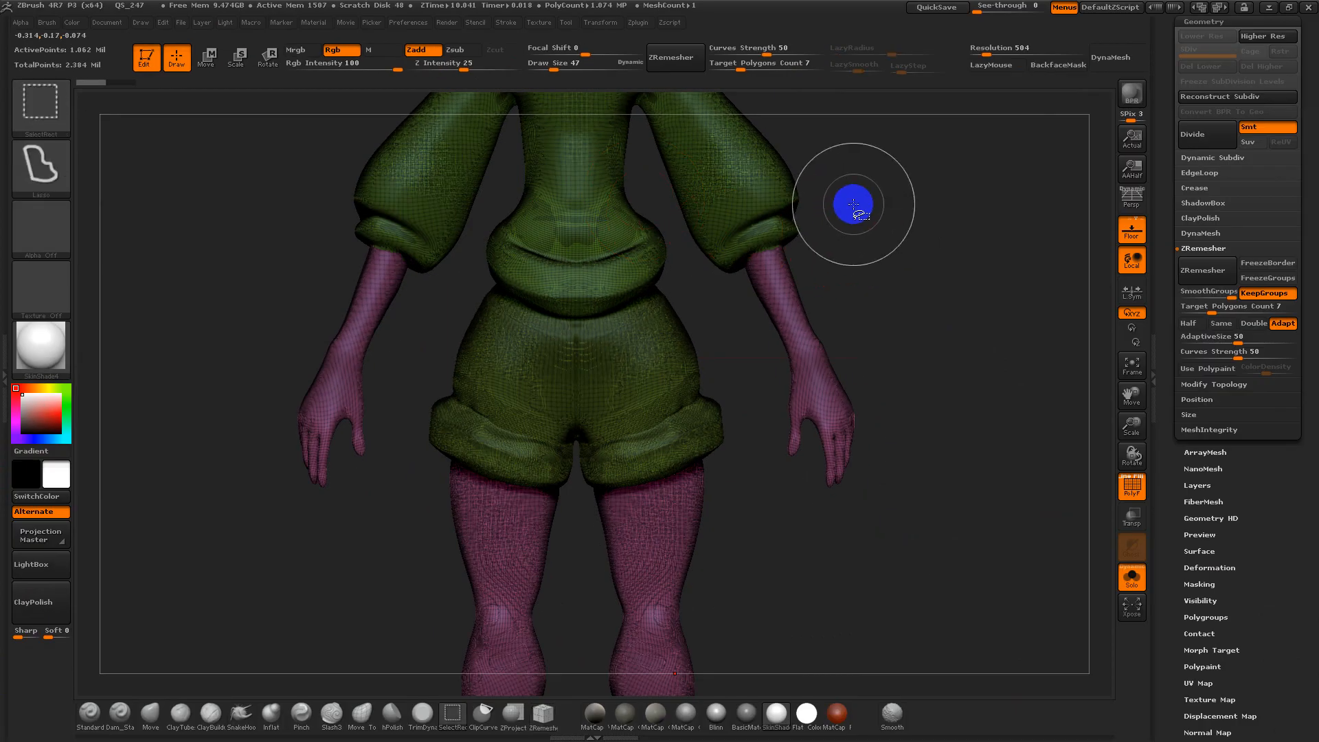
Isolate one forearm and its hand with a lasso selection and set the draw size to 24
mouse_move(831, 211)
left_mouse_down("ctrl+shift")
mouse_move(709, 306)
mouse_move(847, 527)
mouse_move(957, 480)
mouse_move(964, 513)
left_mouse_up("ctrl+shift")
mouse_move(1021, 302)
left_mouse_down("alt")
mouse_move(989, 515)
mouse_move(964, 490)
left_mouse_up("alt")
left_click_drag(893, 396, 921, 400, "alt")
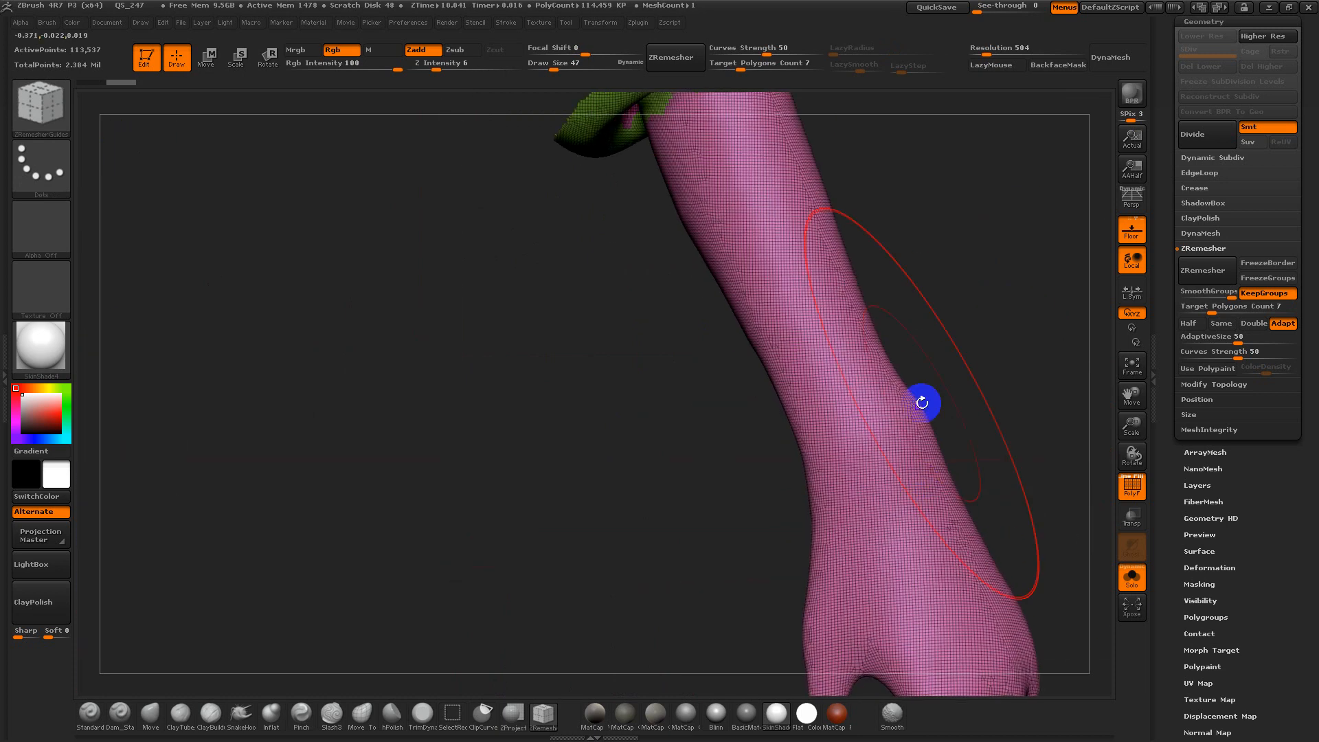
mouse_move(948, 228)
left_mouse_down("alt")
mouse_move(1011, 485)
mouse_move(975, 457)
mouse_move(1004, 491)
mouse_move(886, 323)
mouse_move(889, 274)
left_mouse_up("alt")
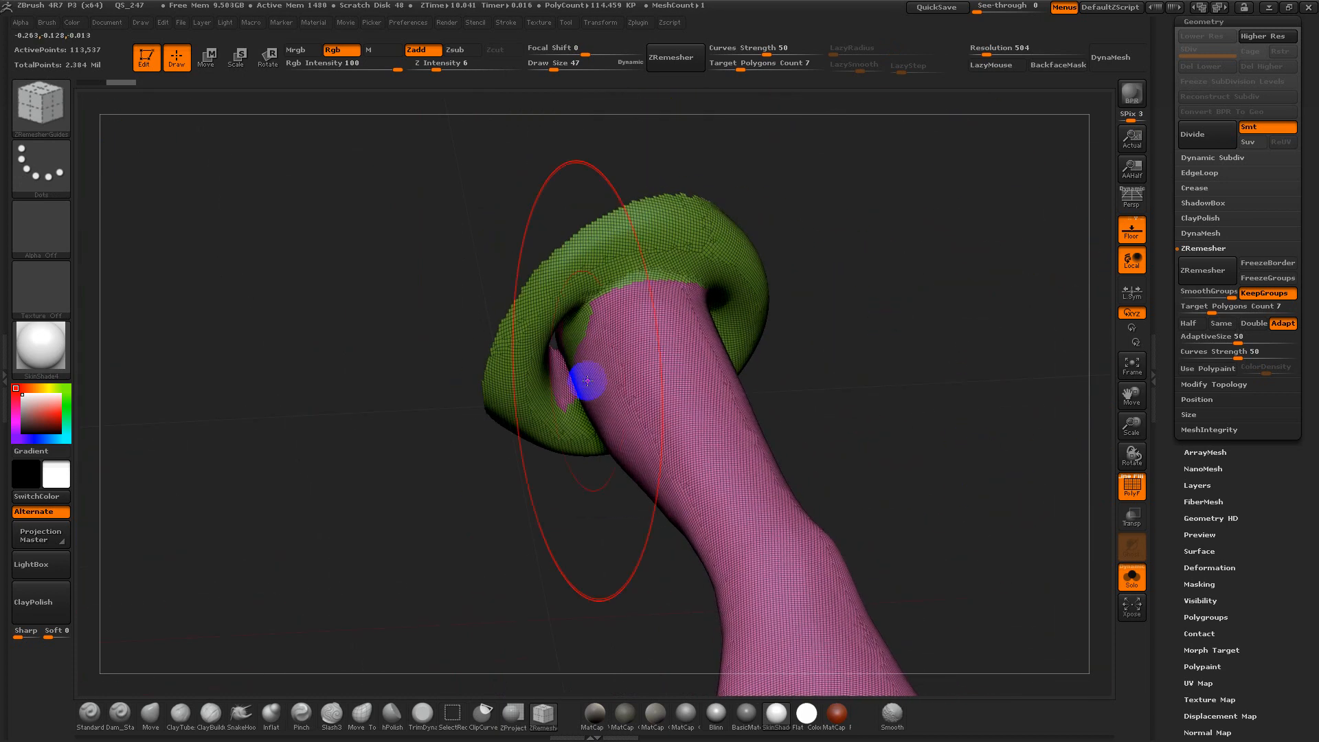
key("s")
mouse_move(886, 336)
left_mouse_down()
mouse_move(889, 395)
mouse_move(834, 384)
mouse_move(984, 470)
mouse_move(948, 415)
left_mouse_up()
Turn off the polyframe display, check the sleeve on the full body and restore the isolated forearm
key("shift+f")
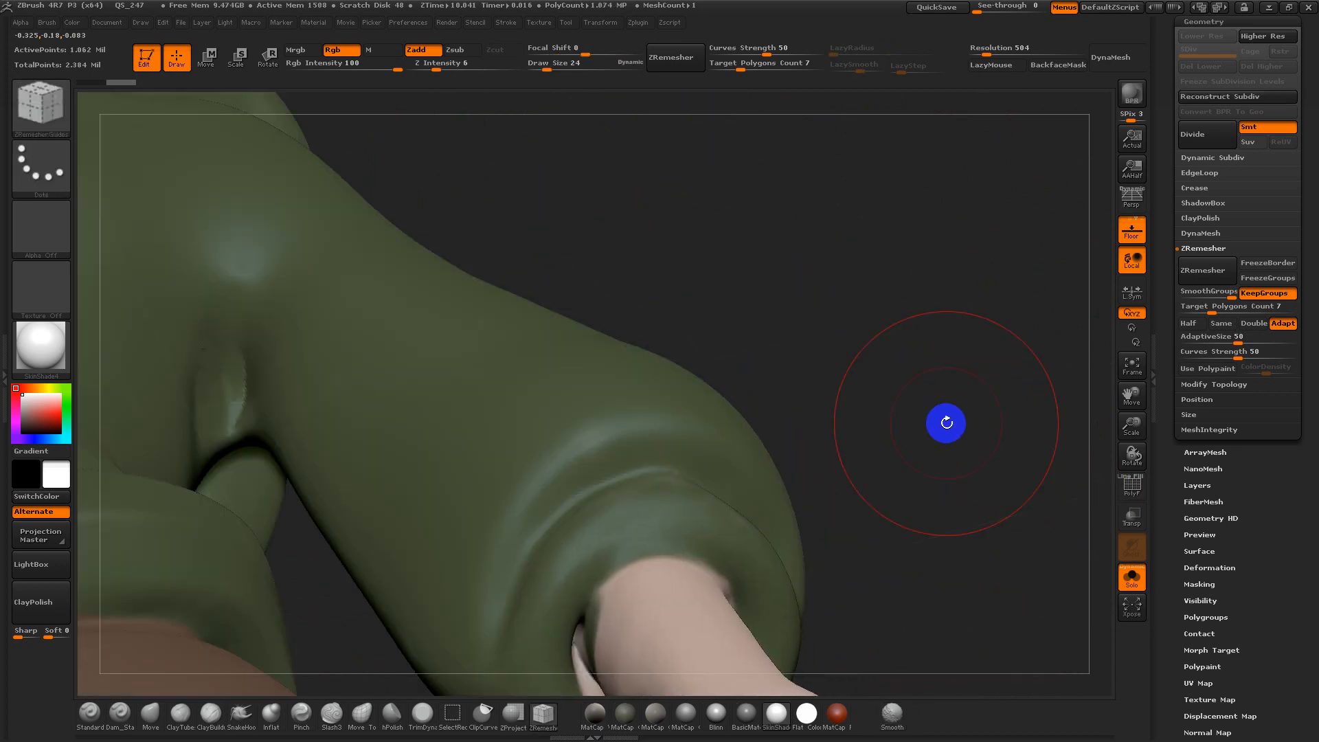
left_click_drag(947, 422, 977, 614)
mouse_move(924, 441)
left_mouse_down("alt")
mouse_move(798, 374)
mouse_move(810, 414)
mouse_move(810, 366)
mouse_move(811, 433)
mouse_move(889, 271)
mouse_move(938, 337)
left_mouse_up("alt")
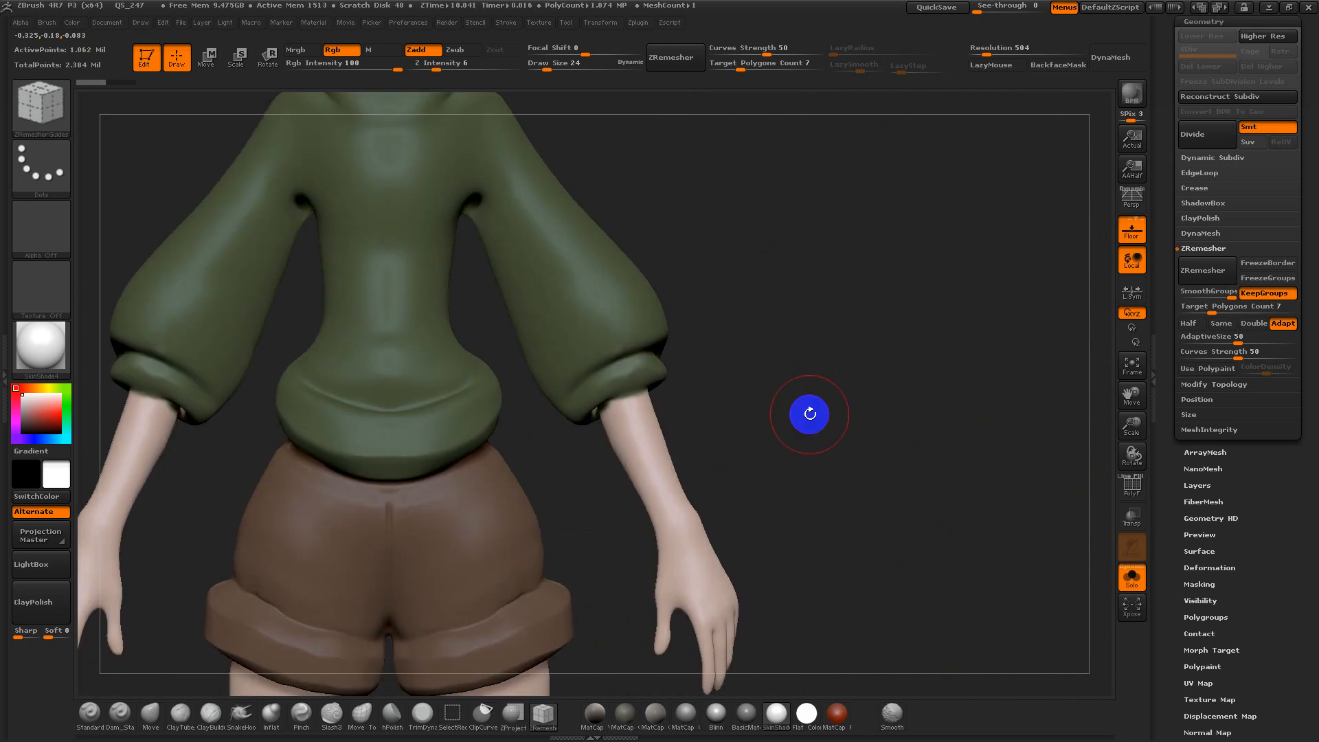
key("ctrl+shift+z")
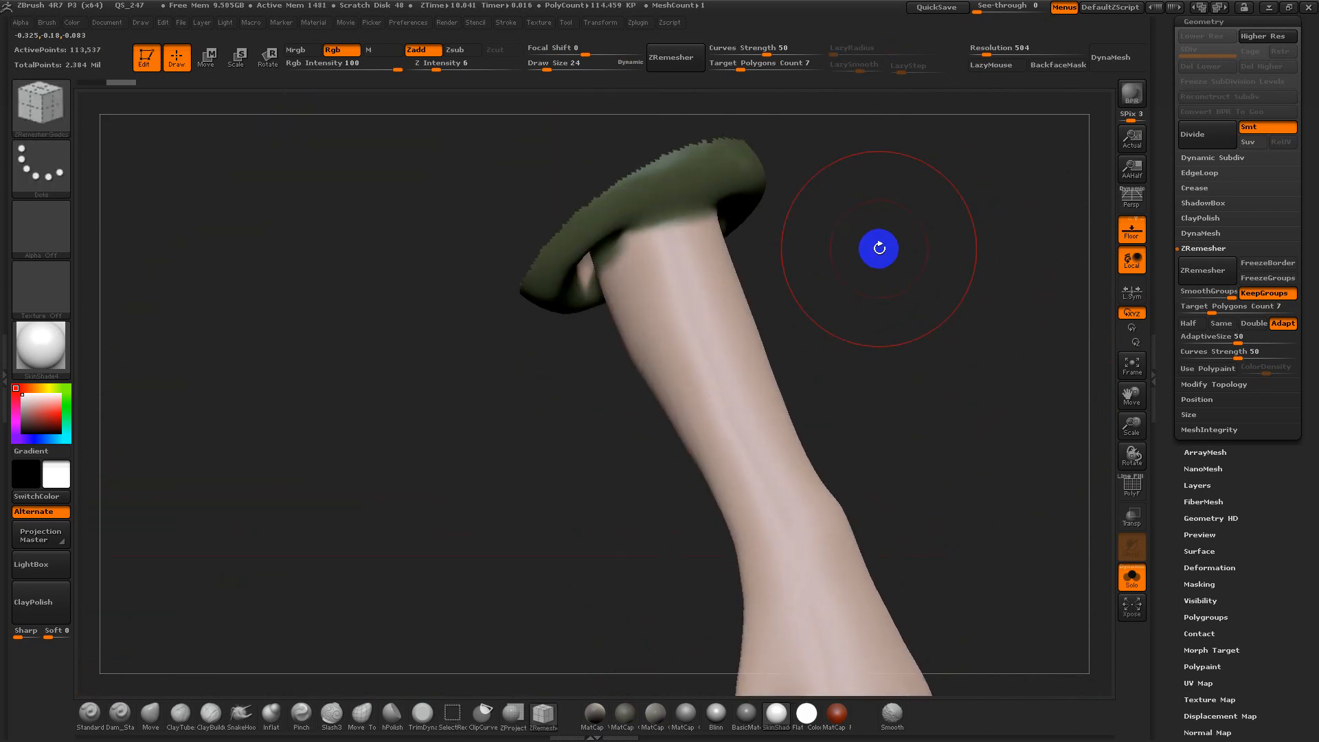
left_click_drag(867, 283, 919, 394, "alt")
left_click_drag(882, 292, 892, 314)
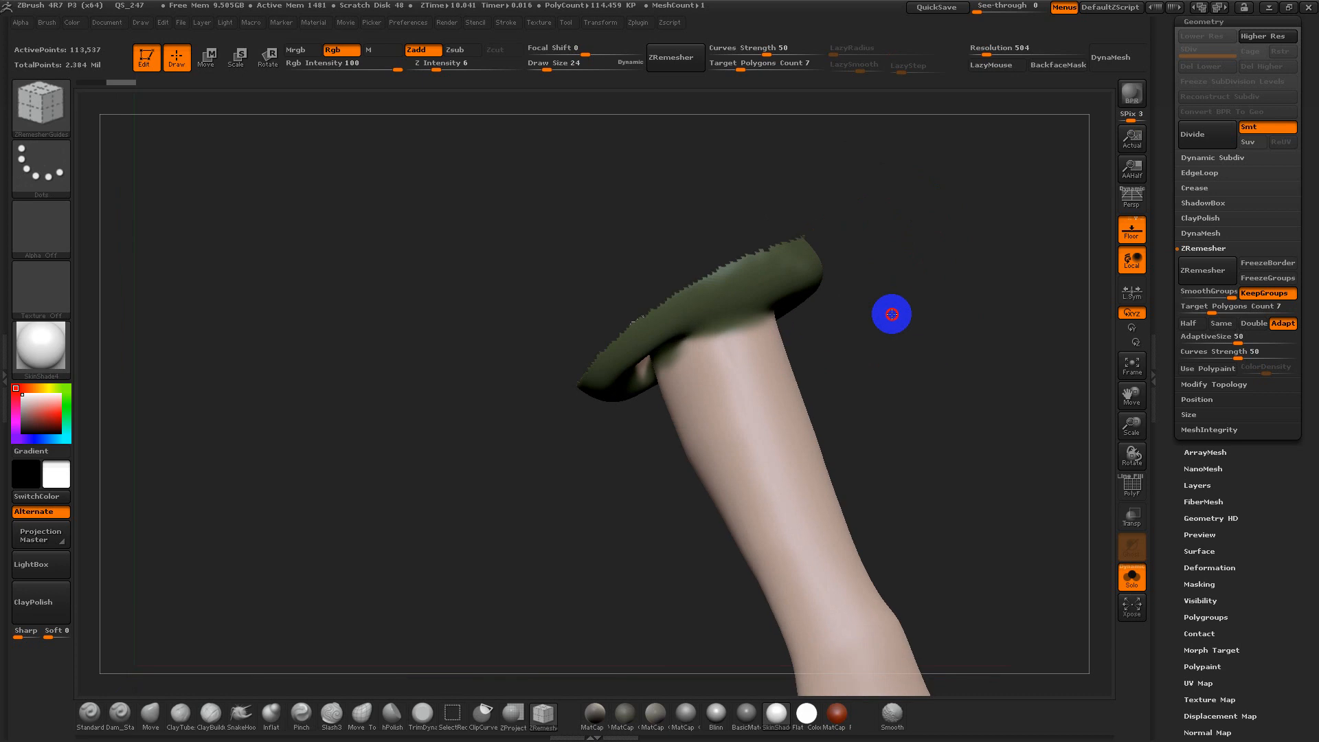
Hide parts of the green sleeve cuff around the forearm with lasso selections
left_click_drag(824, 182, 757, 276, "ctrl+shift")
mouse_move(782, 322)
left_mouse_down("ctrl+shift")
mouse_move(854, 221)
mouse_move(810, 219)
left_mouse_up("ctrl+shift")
left_click_drag(792, 297, 848, 365, "ctrl+alt+shift")
mouse_move(830, 196)
left_mouse_down("ctrl+alt+shift")
mouse_move(813, 193)
mouse_move(771, 285)
left_mouse_up("ctrl+alt+shift")
left_click_drag(799, 349, 836, 366, "ctrl+alt+shift")
mouse_move(842, 357)
left_mouse_down()
mouse_move(866, 309)
mouse_move(898, 339)
left_mouse_up()
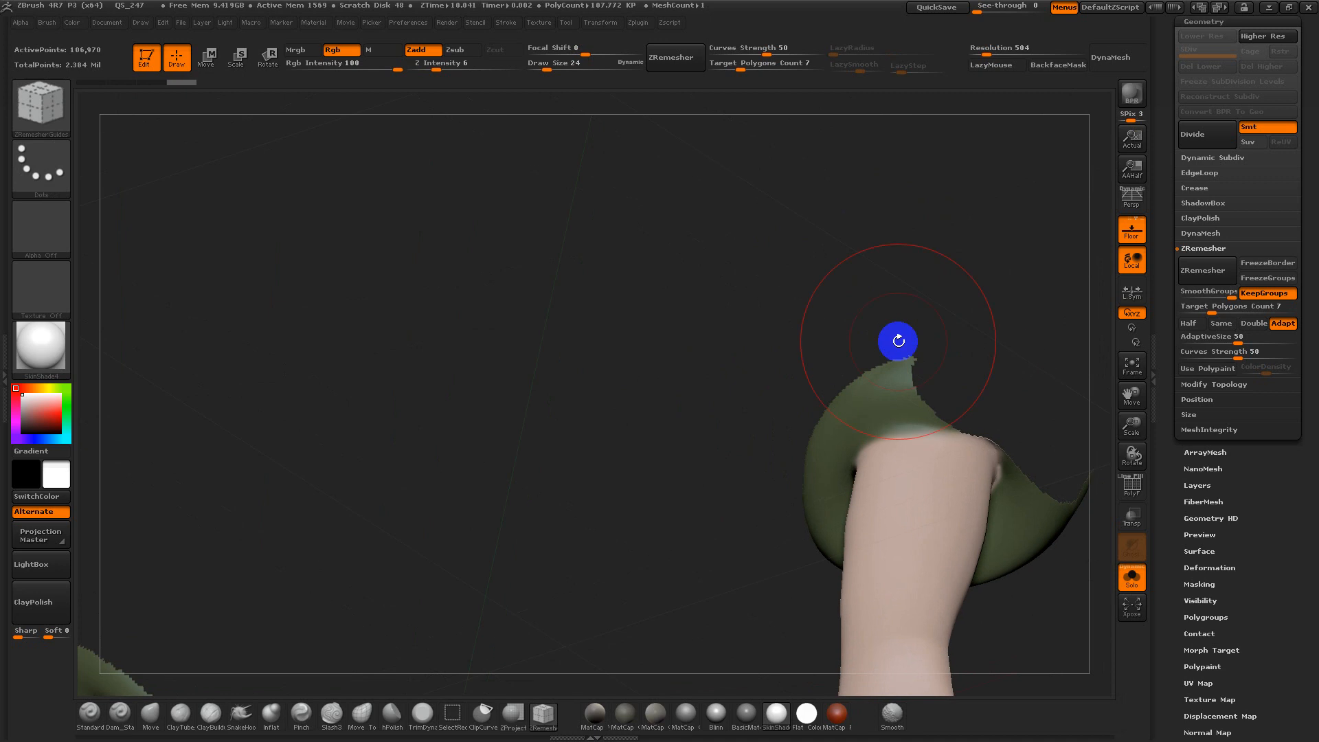
Hide more of the sleeve around the wrist with lasso selections, following the edge of the skin
mouse_move(960, 429)
left_mouse_down("ctrl+alt+shift")
mouse_move(859, 324)
mouse_move(751, 426)
mouse_move(790, 435)
left_mouse_up("ctrl+alt+shift")
left_click_drag(939, 344, 921, 409, "ctrl+alt+shift")
mouse_move(807, 410)
left_mouse_down()
mouse_move(825, 377)
mouse_move(807, 409)
left_mouse_up()
mouse_move(892, 411)
left_mouse_down("ctrl+alt+shift")
mouse_move(783, 398)
mouse_move(785, 534)
mouse_move(797, 539)
left_mouse_up("ctrl+alt+shift")
mouse_move(839, 456)
left_mouse_down("ctrl+alt+shift")
mouse_move(760, 568)
mouse_move(853, 621)
mouse_move(884, 613)
mouse_move(809, 495)
mouse_move(839, 477)
mouse_move(812, 472)
mouse_move(812, 452)
left_mouse_up("ctrl+alt+shift")
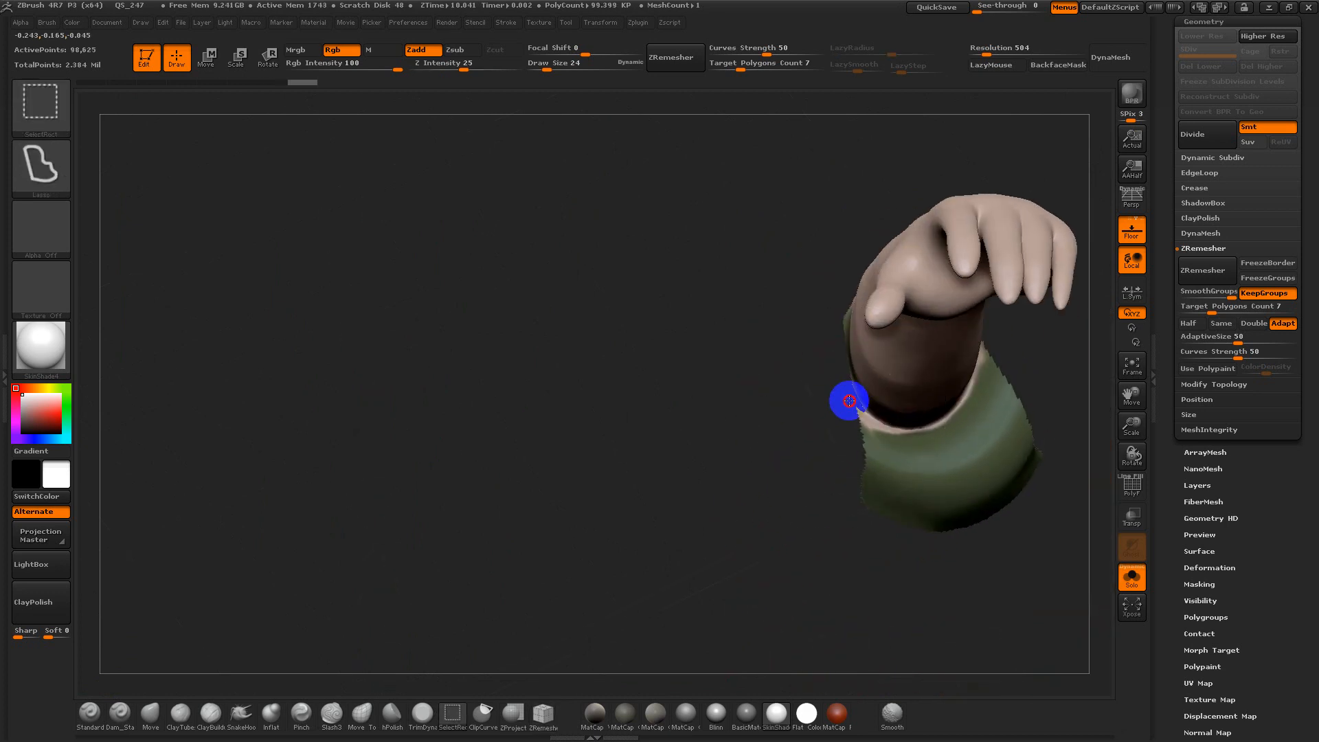
Hide the remaining green strip of sleeve from the underside so that only the skin of the forearm and hand stays visible
mouse_move(850, 402)
left_mouse_down("ctrl+alt+shift")
mouse_move(922, 550)
mouse_move(971, 502)
mouse_move(986, 530)
mouse_move(986, 383)
left_mouse_up("ctrl+alt+shift")
mouse_move(991, 262)
left_mouse_down("ctrl+alt+shift")
mouse_move(1079, 504)
mouse_move(986, 559)
left_mouse_up("ctrl+alt+shift")
mouse_move(1004, 354)
left_mouse_down("ctrl+alt+shift")
mouse_move(1027, 516)
mouse_move(899, 521)
left_mouse_up("ctrl+alt+shift")
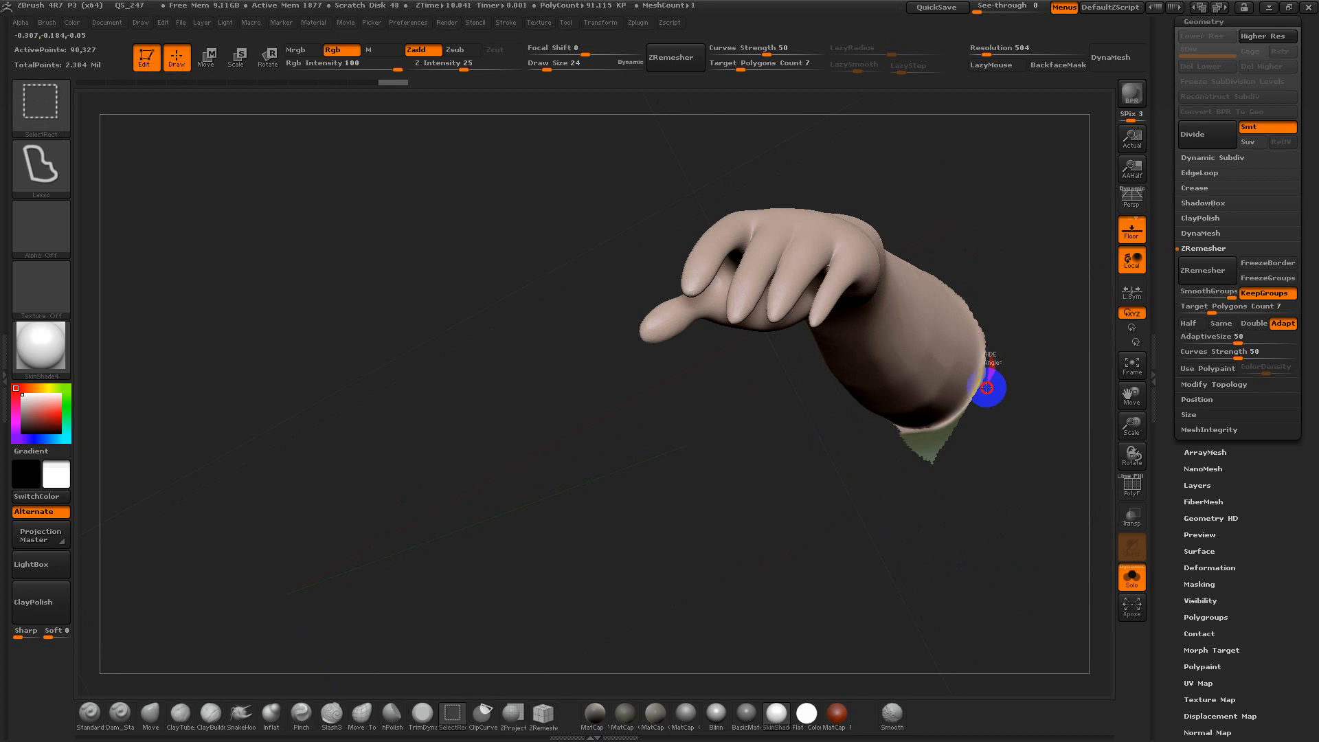
mouse_move(977, 393)
left_mouse_down("ctrl+alt+shift")
mouse_move(888, 434)
mouse_move(898, 407)
mouse_move(869, 492)
mouse_move(865, 463)
mouse_move(936, 442)
mouse_move(874, 475)
mouse_move(846, 434)
left_mouse_up("ctrl+alt+shift")
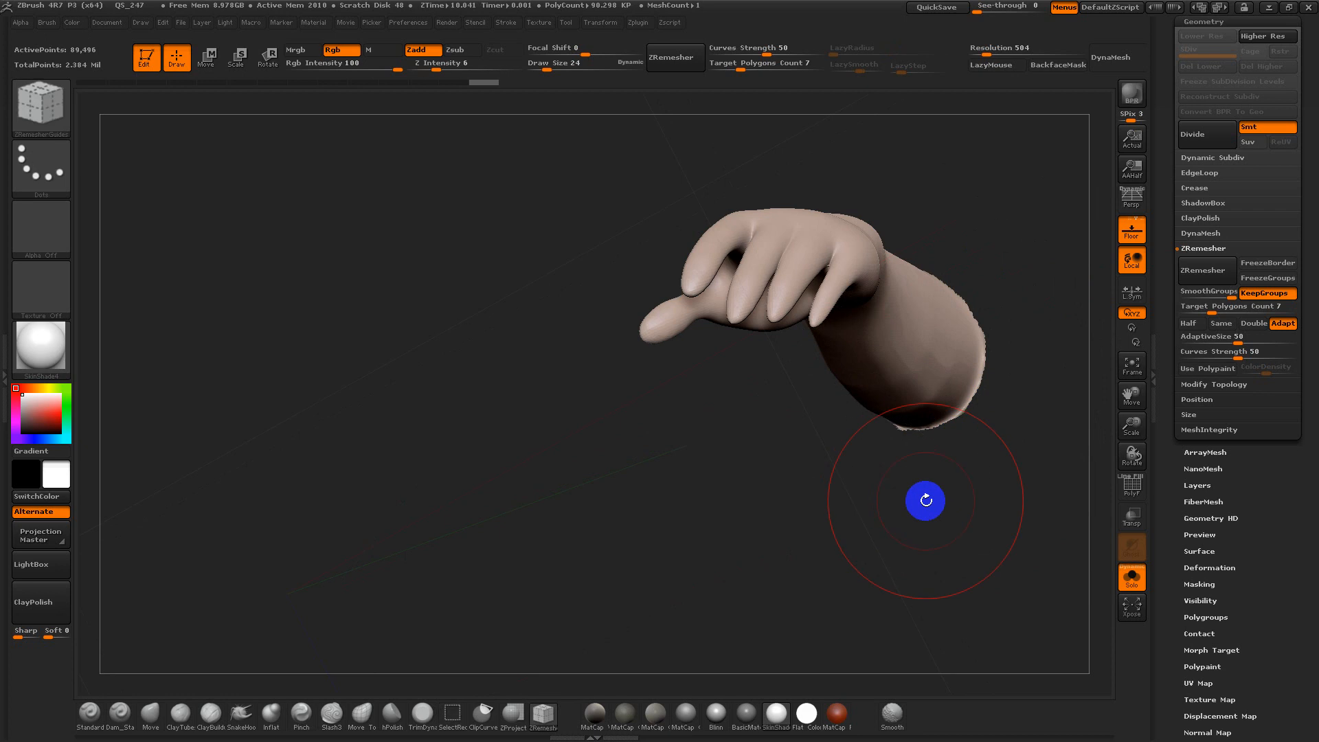
Turn the polyframe display back on, assign the visible forearm and hand a new polygroup and show the whole body
key("shift+f")
key("ctrl")
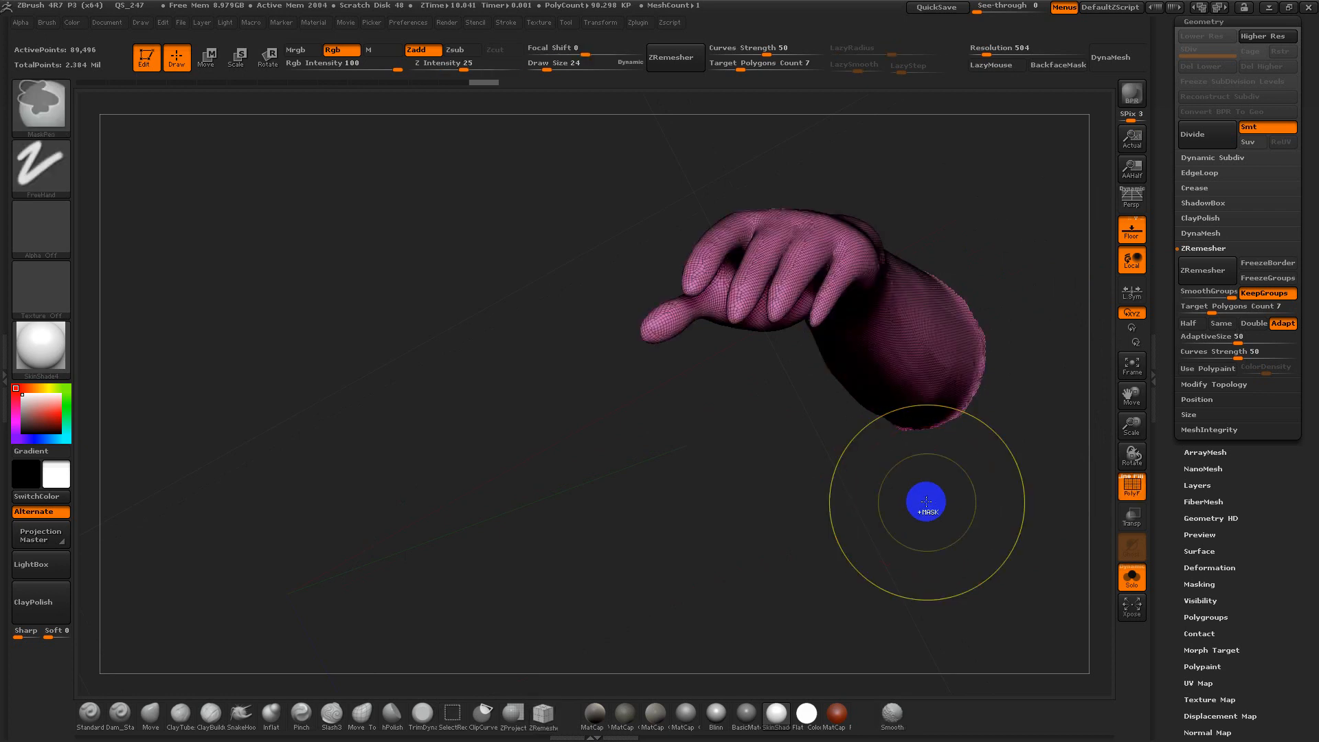
key("ctrl+w")
left_click(635, 453, "ctrl+shift")
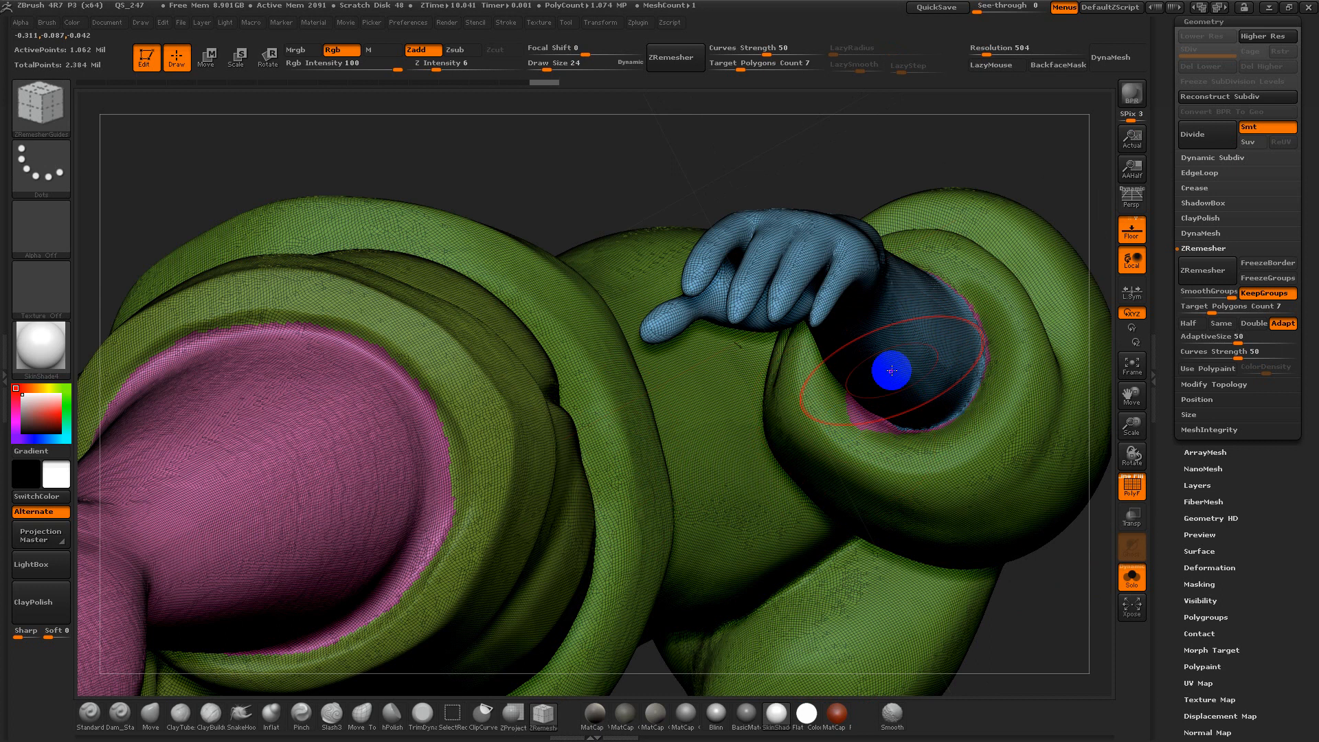
Hide the forearm group, the legs and the shoes so that only the sweater and shorts remain visible
left_click(891, 347, "ctrl+shift")
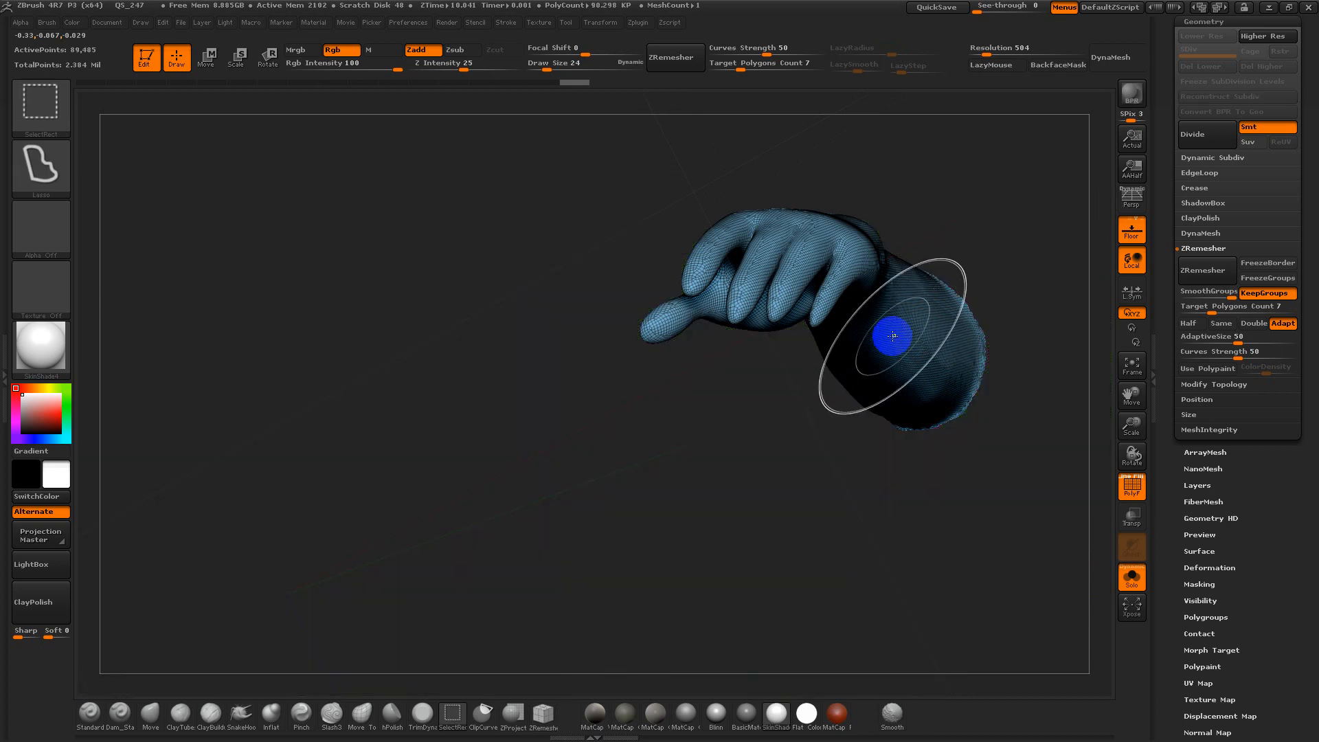
left_click(895, 353, "ctrl+shift")
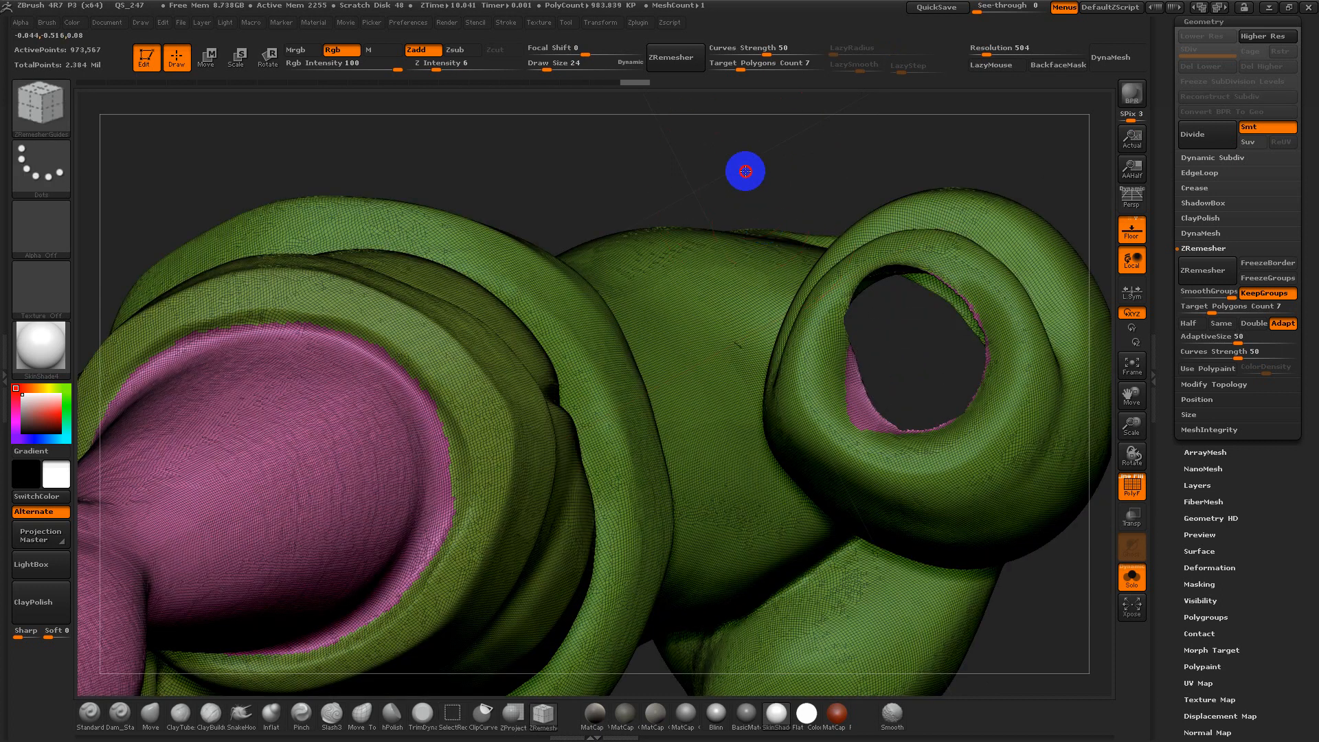
mouse_move(745, 167)
left_mouse_down()
mouse_move(666, 216)
mouse_move(1039, 642)
mouse_move(908, 547)
left_mouse_up()
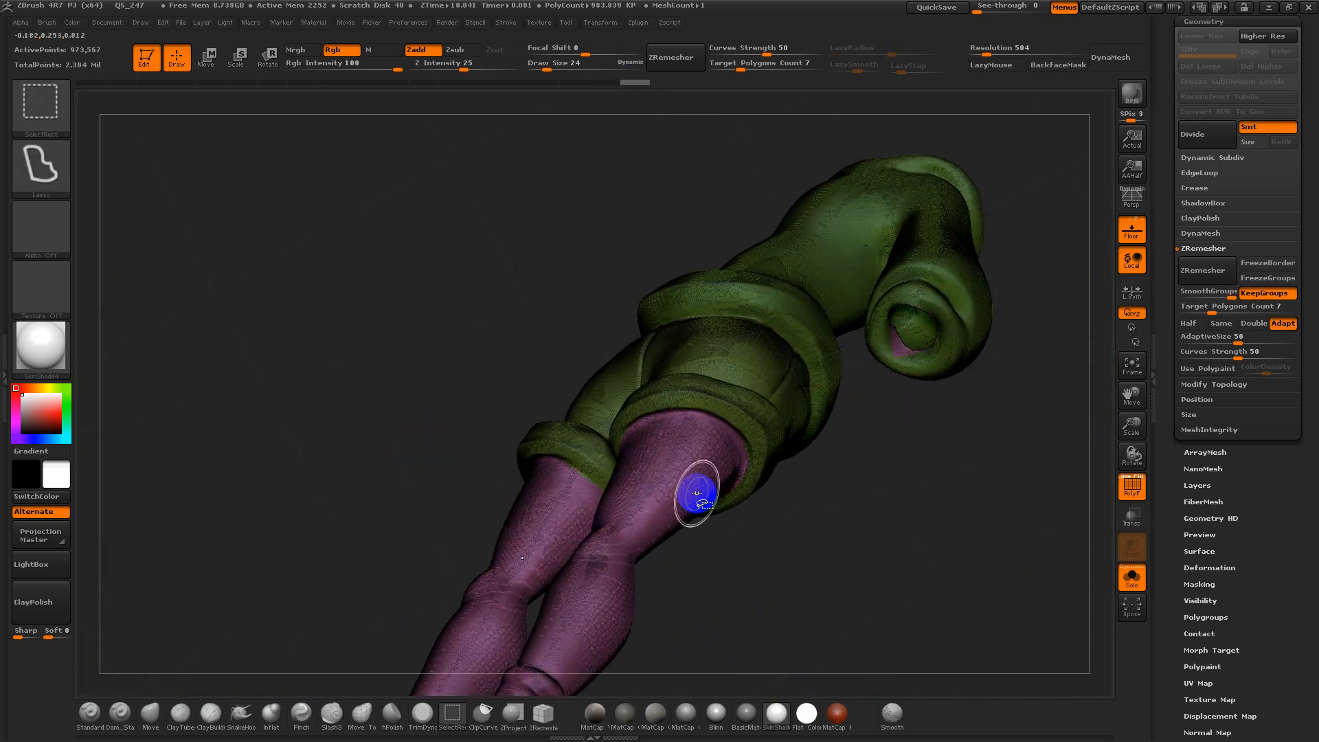
left_click(689, 490, "ctrl+shift")
left_click_drag(796, 539, 792, 462, "alt")
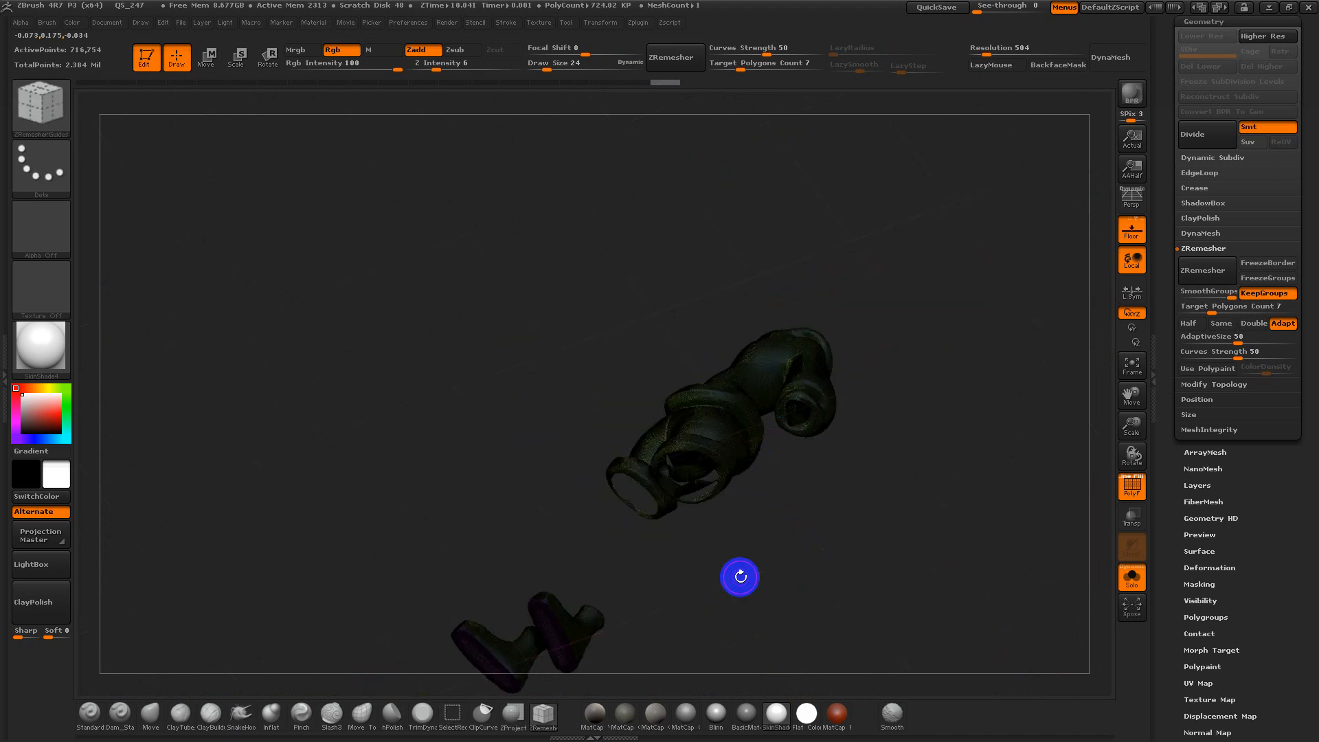
left_click_drag(755, 573, 824, 487, "alt")
left_click(605, 564, "ctrl+alt+shift")
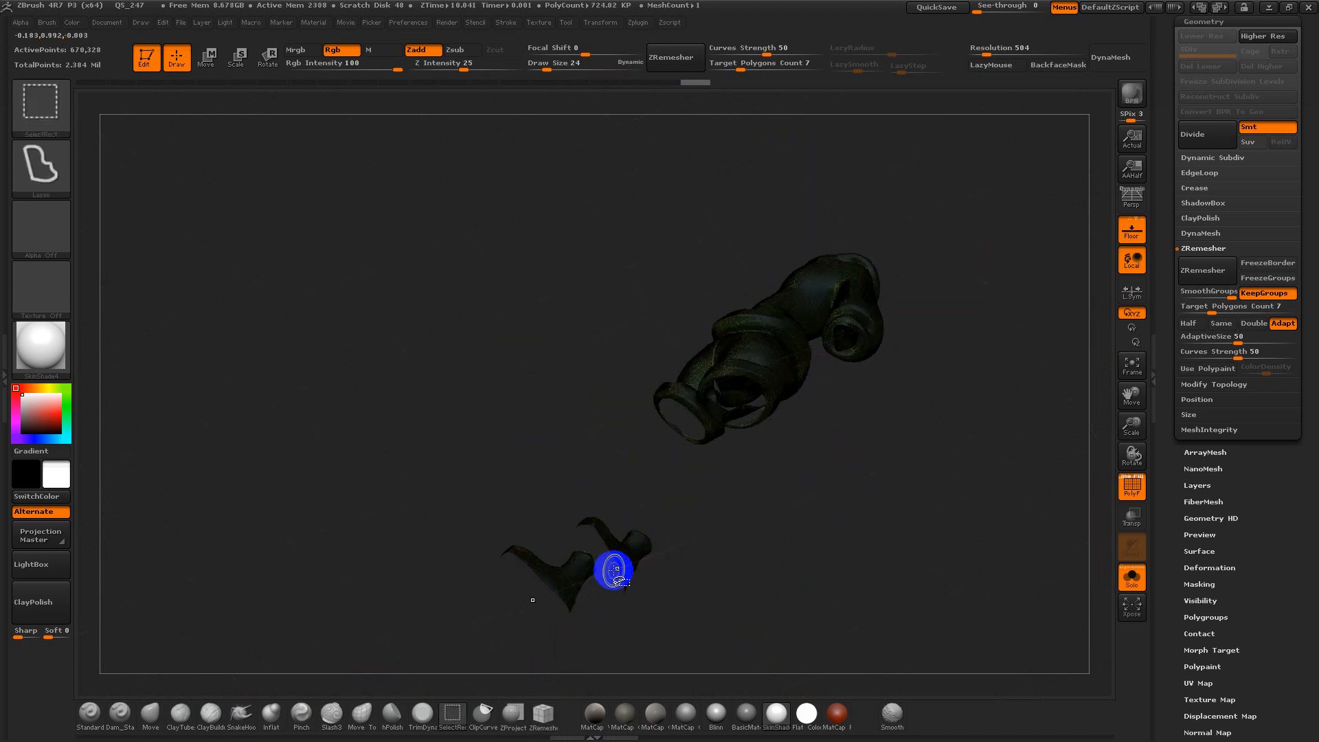
left_click_drag(798, 485, 834, 568)
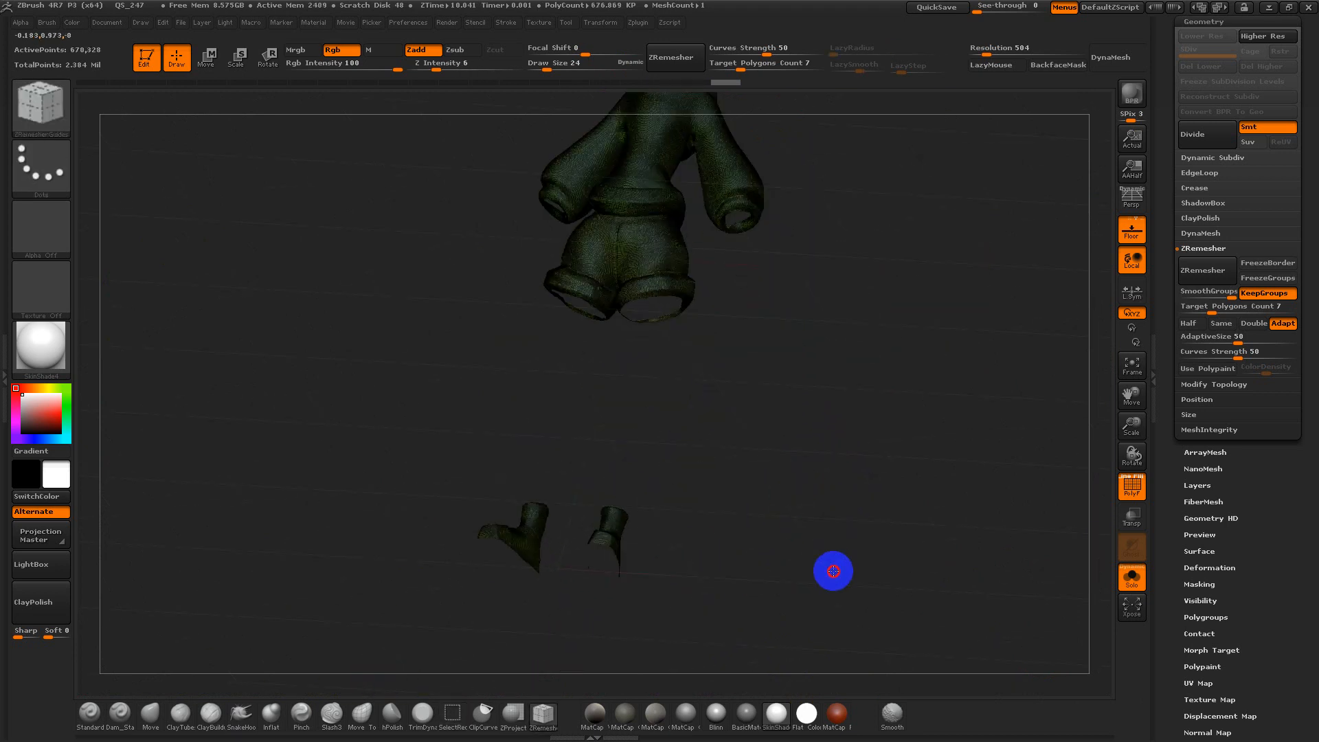
mouse_move(695, 448)
left_mouse_down("ctrl+alt+shift")
mouse_move(383, 692)
mouse_move(742, 600)
mouse_move(783, 474)
mouse_move(866, 624)
mouse_move(925, 318)
mouse_move(895, 398)
mouse_move(921, 472)
mouse_move(877, 421)
mouse_move(844, 459)
left_mouse_up("ctrl+alt+shift")
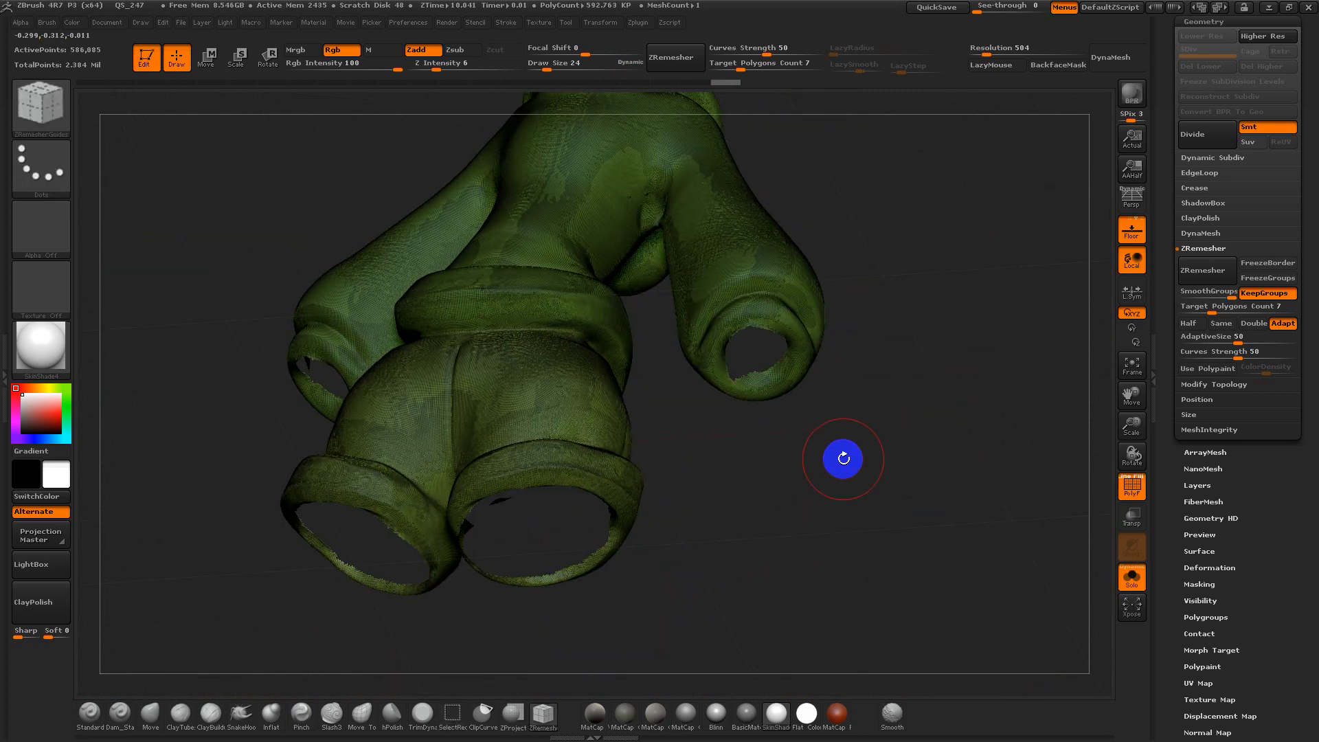
Assign the visible sweater and shorts a new polygroup, show the whole body and examine the group border at the wrist
left_click(845, 456, "ctrl")
left_click(871, 460, "ctrl+shift")
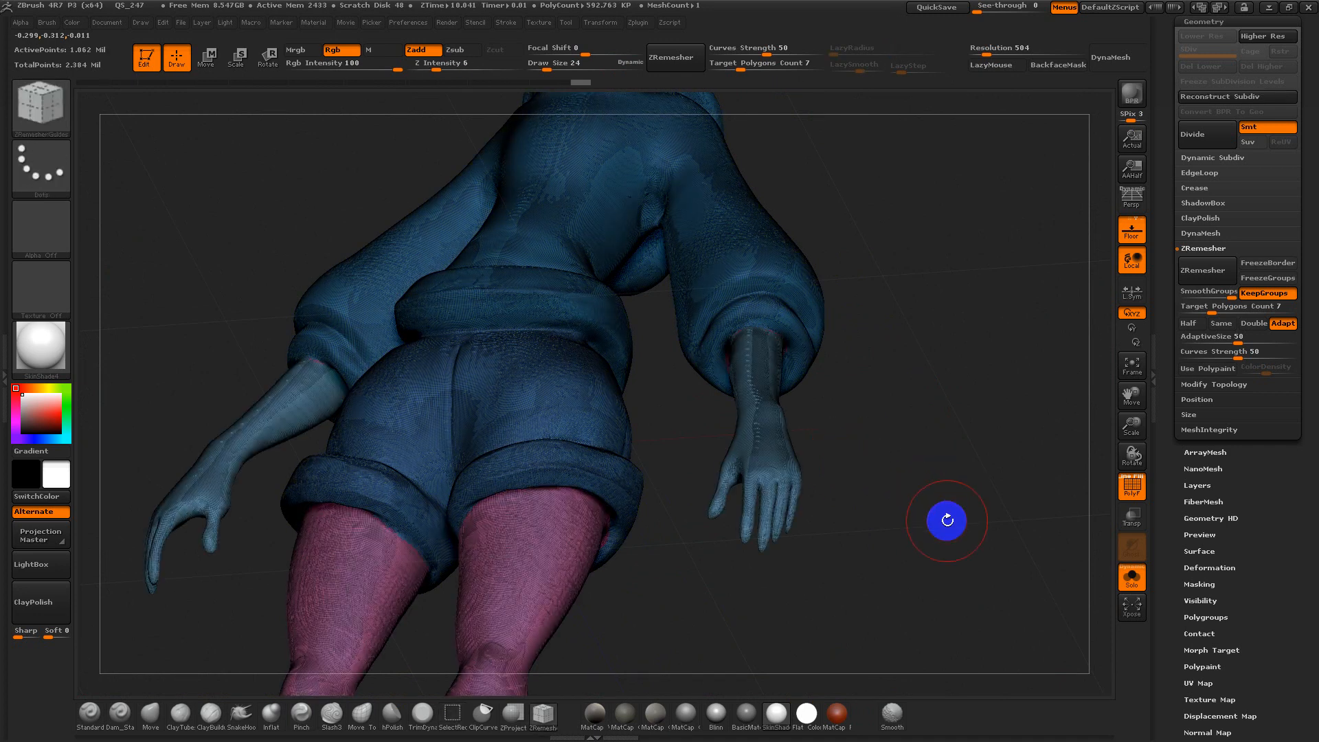
mouse_move(930, 527)
left_mouse_down()
mouse_move(927, 456)
mouse_move(936, 509)
mouse_move(916, 510)
left_mouse_up()
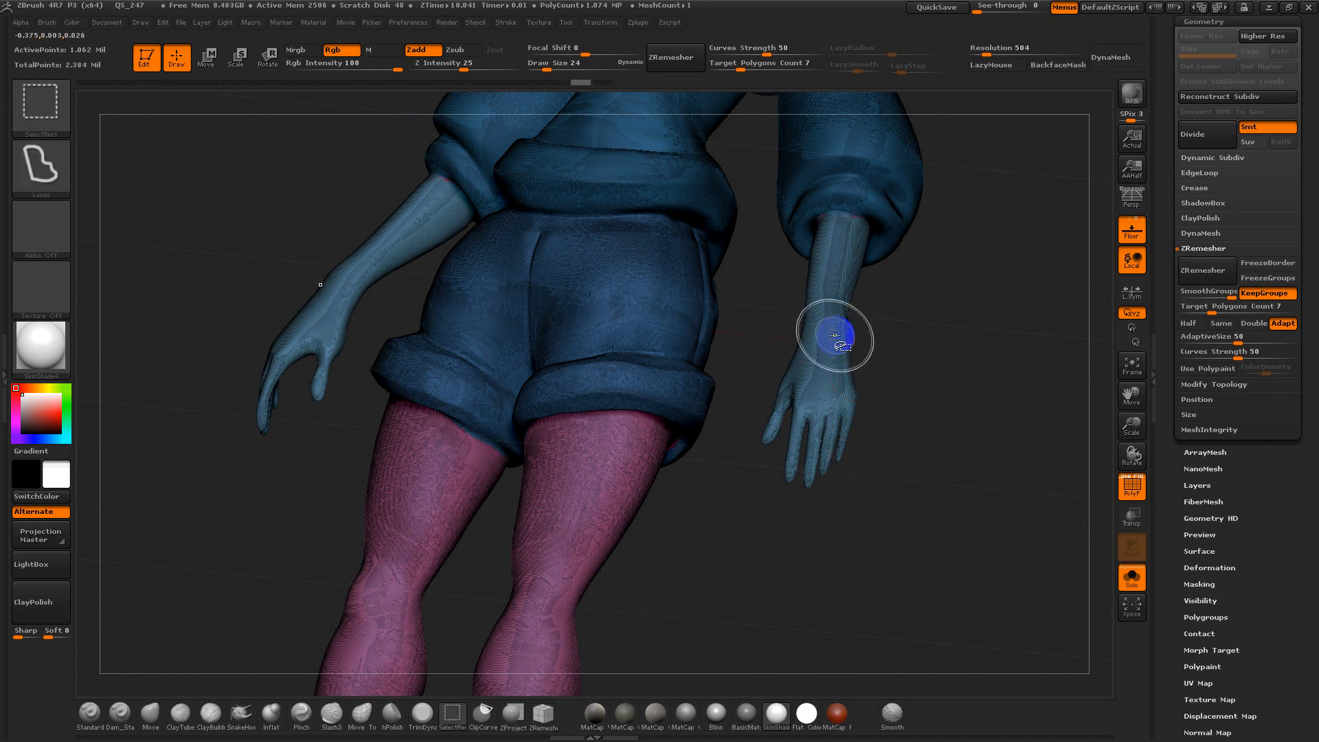
left_click_drag(897, 291, 962, 442, "alt")
left_click_drag(1078, 377, 938, 467, "alt")
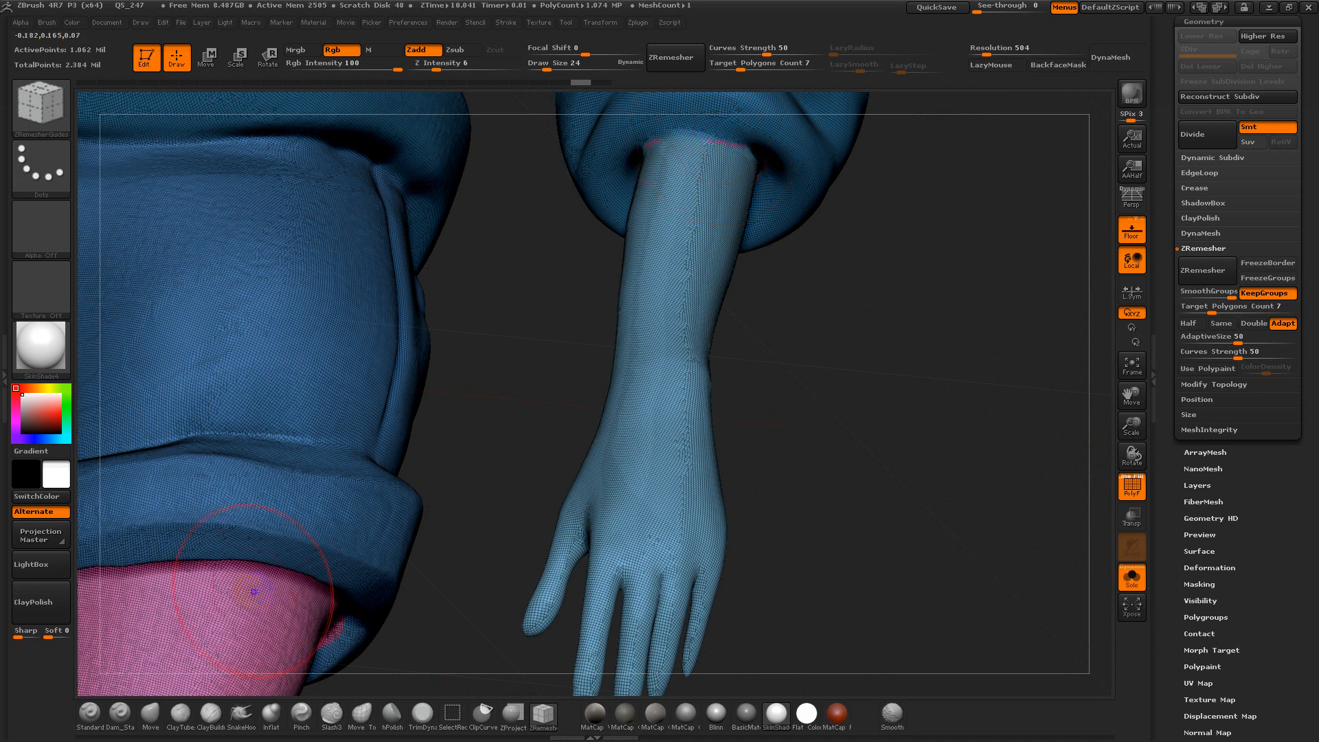
left_click_drag(771, 448, 725, 369, "alt")
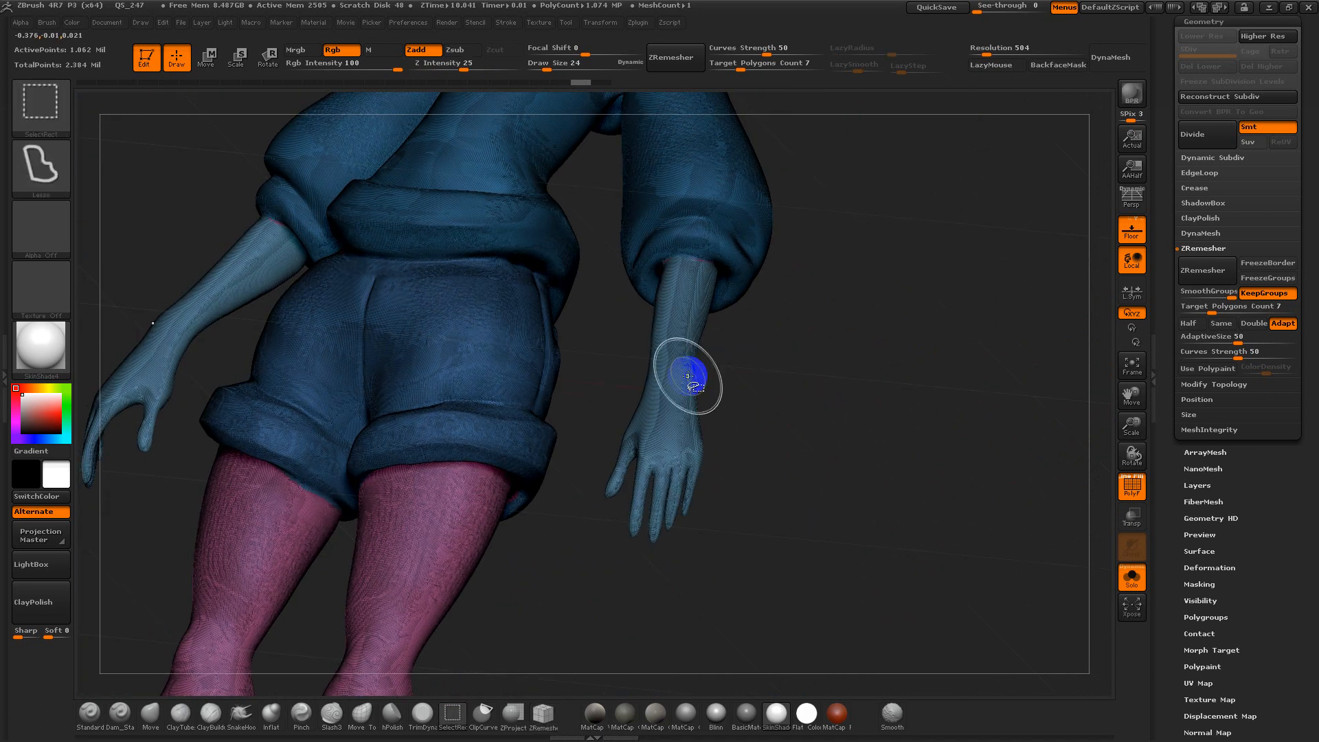
Hide the polygroup of both forearms and hands so that the sweater, shorts, legs and shoes stay visible
left_click(684, 390, "ctrl+shift")
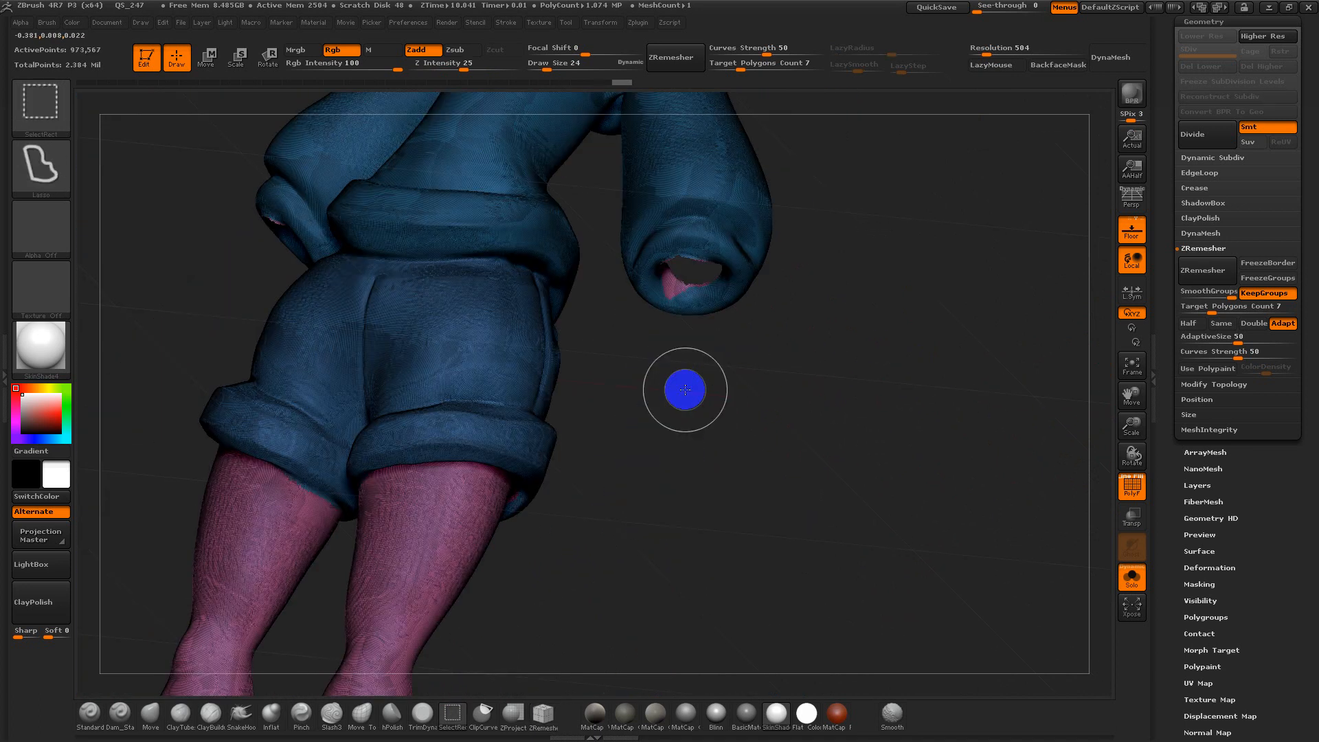
key("b")
key("z")
key("r")
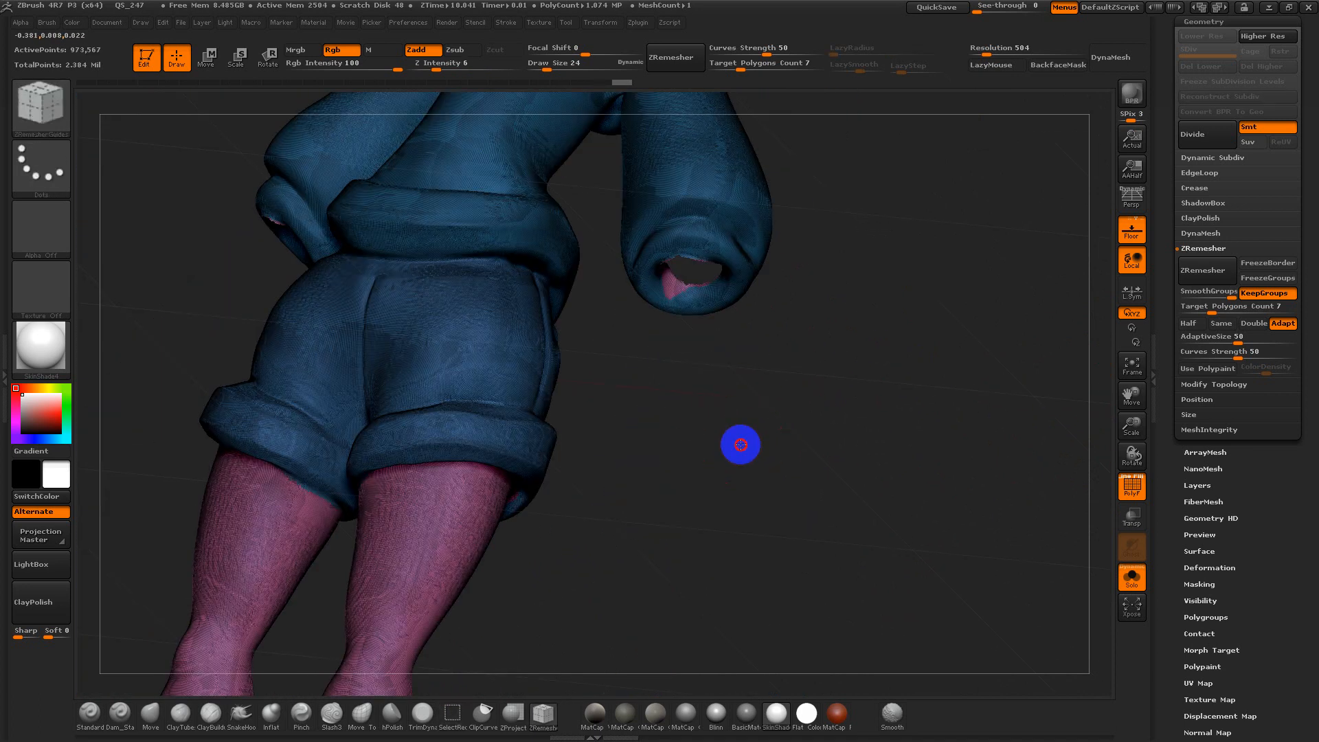
mouse_move(739, 445)
left_mouse_down()
mouse_move(653, 492)
mouse_move(717, 452)
mouse_move(681, 406)
left_mouse_up()
left_click_drag(709, 489, 704, 470, "alt")
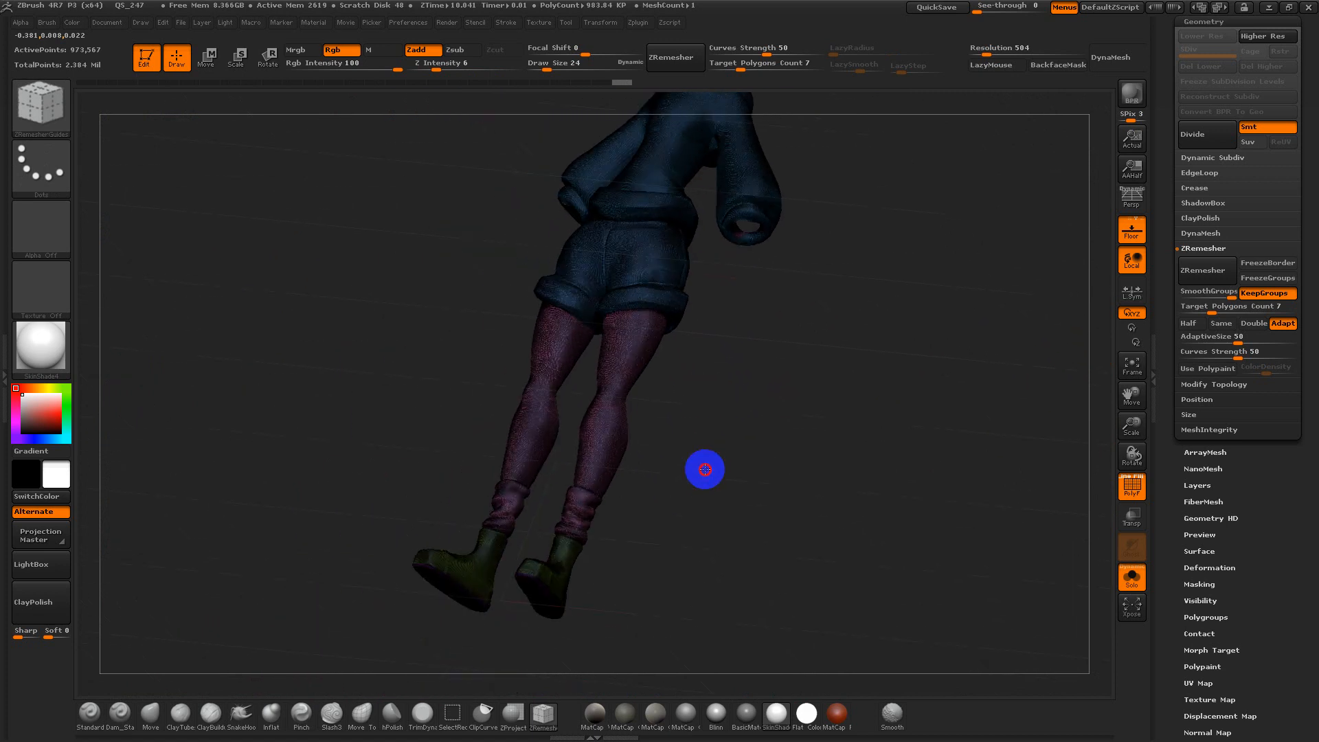
Hide the legs, shoes and shorts below the sweater's hem with lasso selections
mouse_move(698, 345)
left_mouse_down("ctrl+shift")
mouse_move(580, 256)
mouse_move(298, 642)
mouse_move(724, 698)
mouse_move(754, 591)
left_mouse_up("ctrl+shift")
mouse_move(754, 318)
left_mouse_down()
mouse_move(686, 365)
mouse_move(683, 465)
mouse_move(836, 610)
mouse_move(765, 601)
mouse_move(764, 443)
mouse_move(713, 542)
mouse_move(895, 530)
mouse_move(808, 332)
mouse_move(751, 338)
mouse_move(831, 451)
mouse_move(740, 474)
left_mouse_up()
key("ctrl+shift")
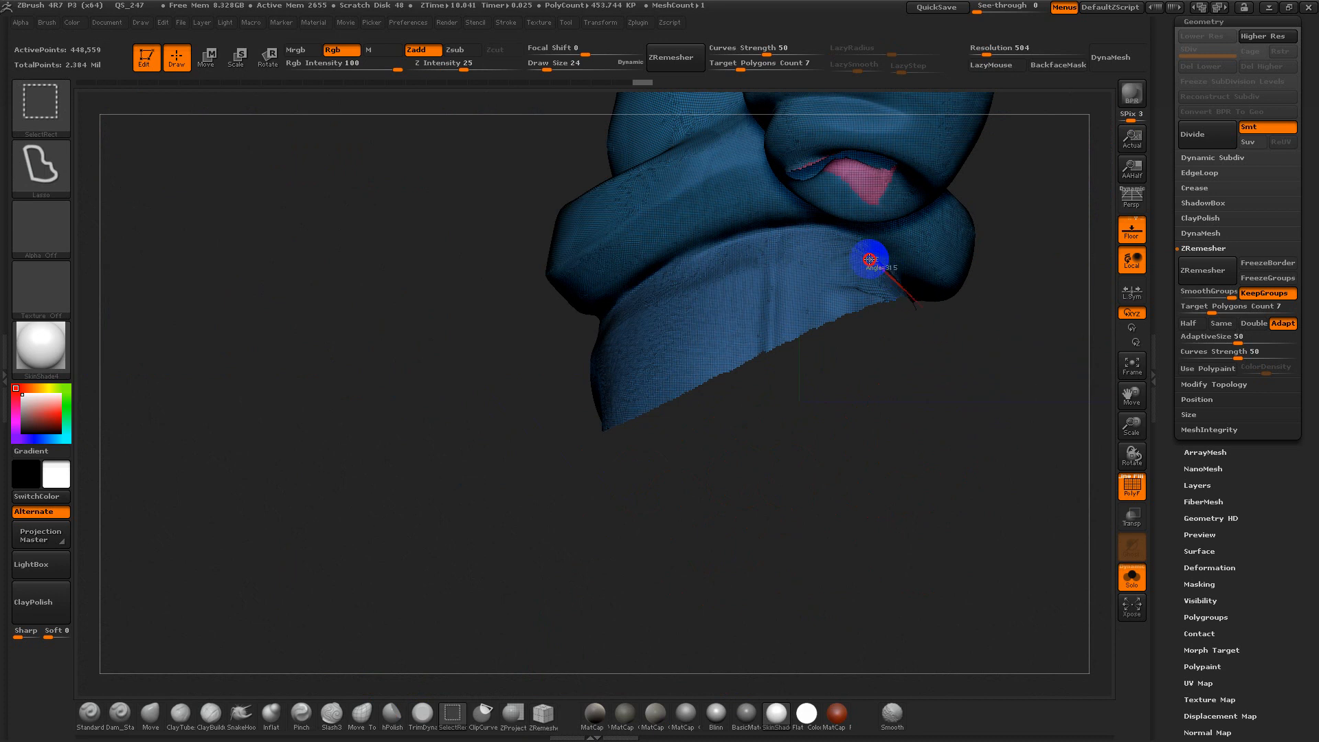
mouse_move(799, 228)
left_mouse_down("ctrl+alt+shift")
mouse_move(618, 315)
mouse_move(524, 628)
mouse_move(911, 440)
left_mouse_up("ctrl+alt+shift")
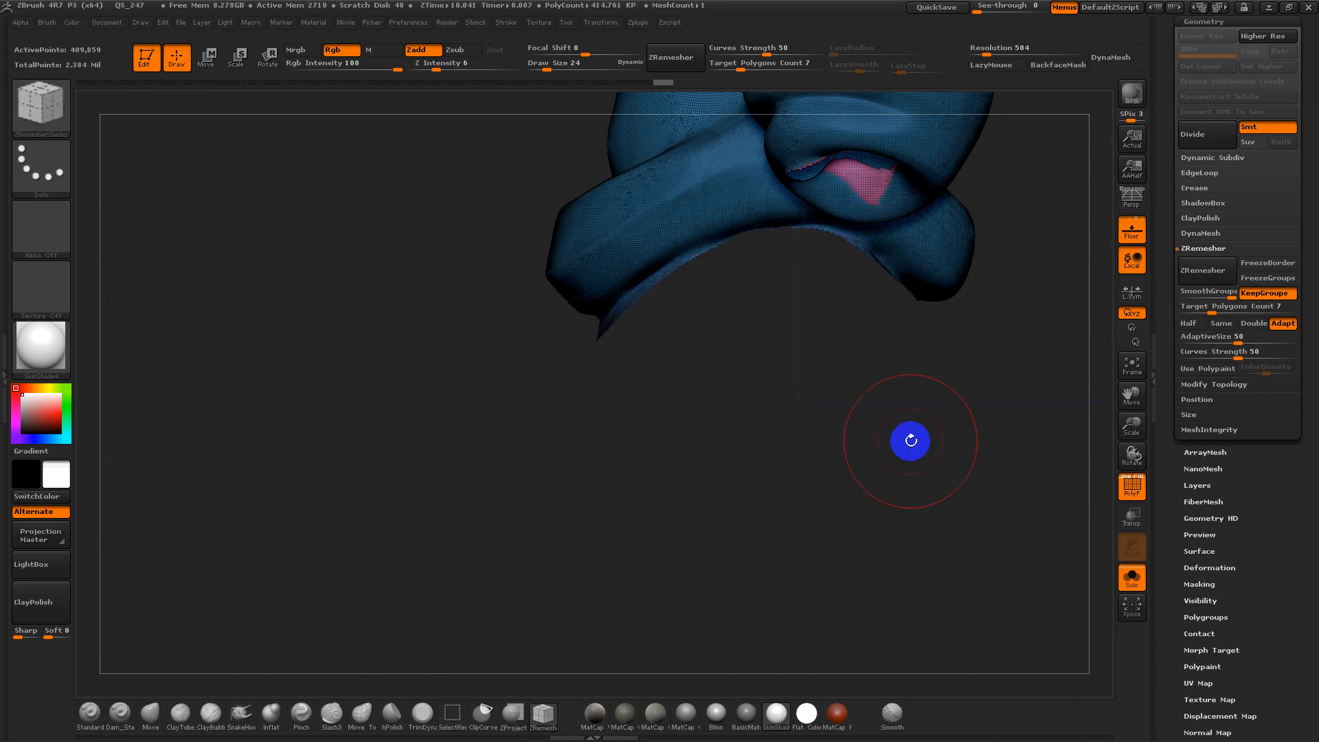
mouse_move(822, 389)
left_mouse_down()
mouse_move(877, 382)
mouse_move(610, 418)
mouse_move(545, 411)
left_mouse_up()
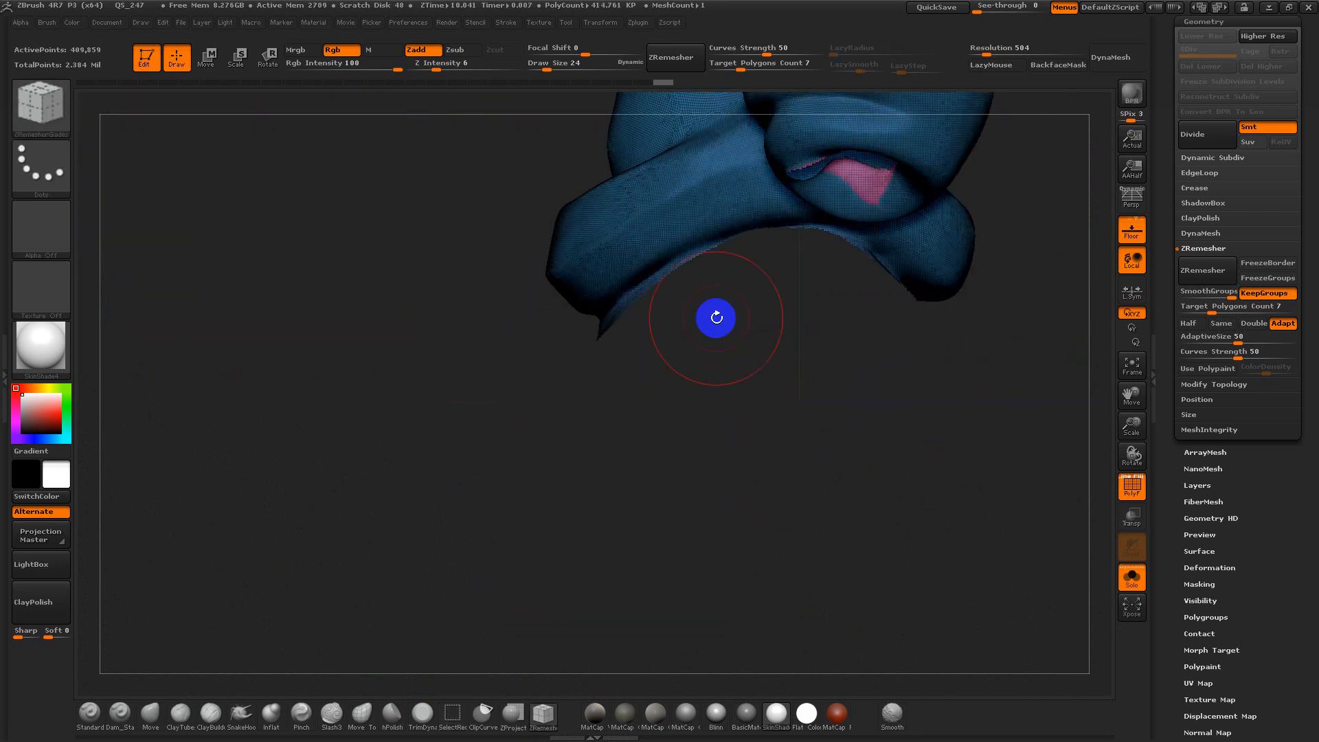
key("ctrl+shift")
Hide the leftover strips of shorts along the underside of the sweater's hem with several small lasso selections
left_click_drag(773, 250, 744, 242, "ctrl+shift")
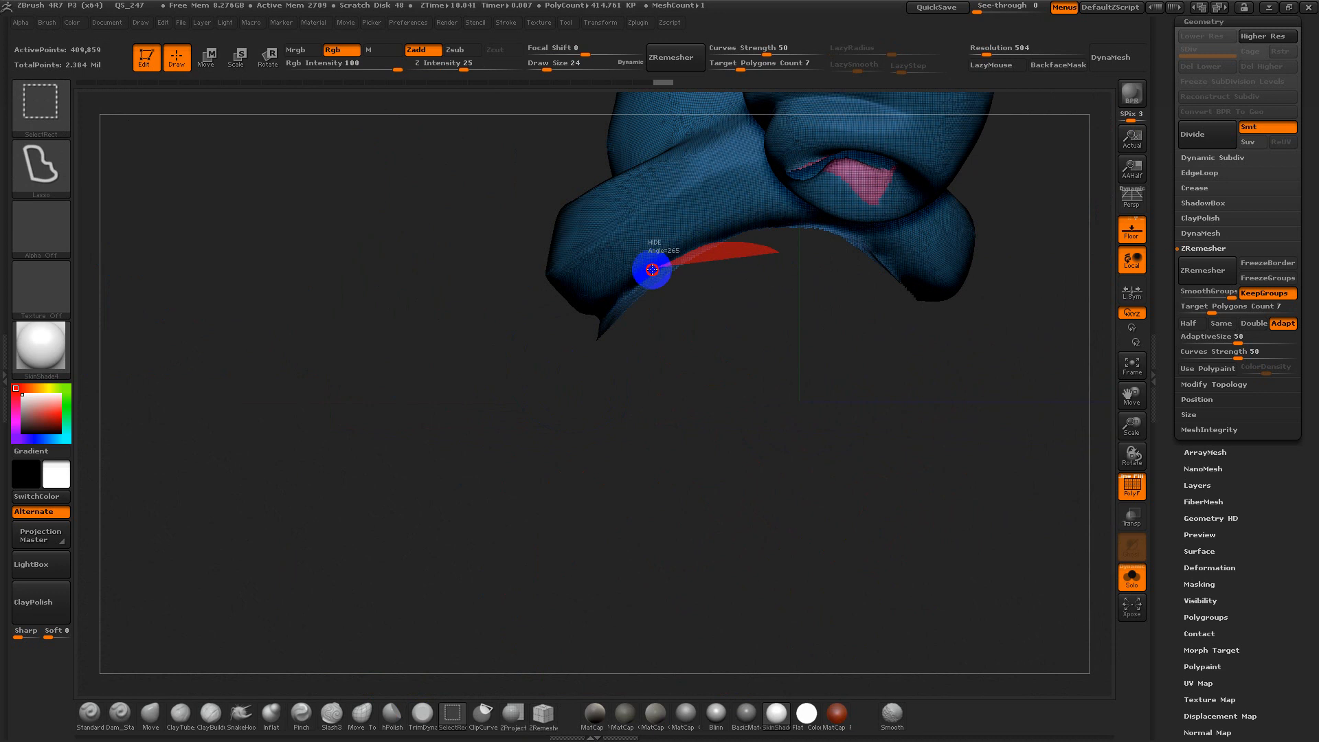
mouse_move(652, 269)
left_mouse_down("ctrl+shift")
mouse_move(533, 431)
mouse_move(588, 516)
mouse_move(777, 285)
left_mouse_up("ctrl+shift")
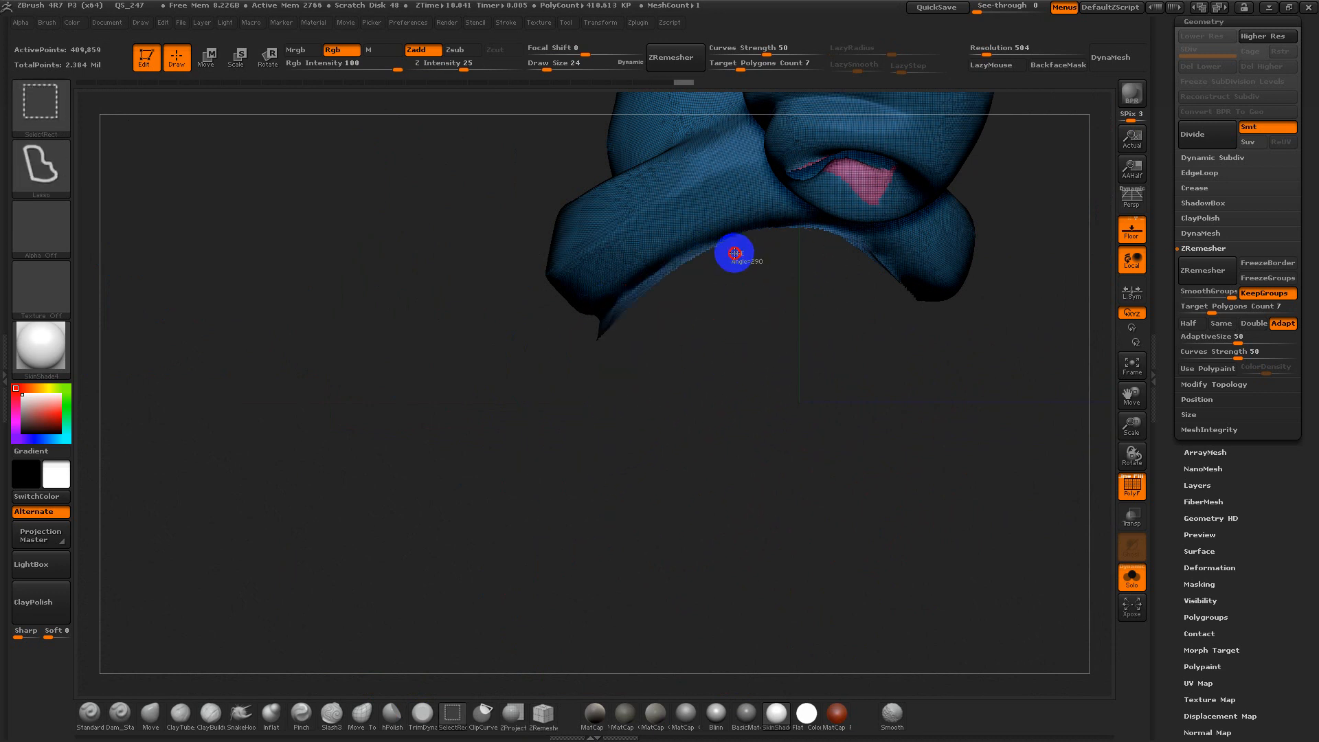
mouse_move(689, 253)
left_mouse_down("ctrl+shift")
mouse_move(595, 333)
mouse_move(579, 441)
mouse_move(752, 253)
left_mouse_up("ctrl+shift")
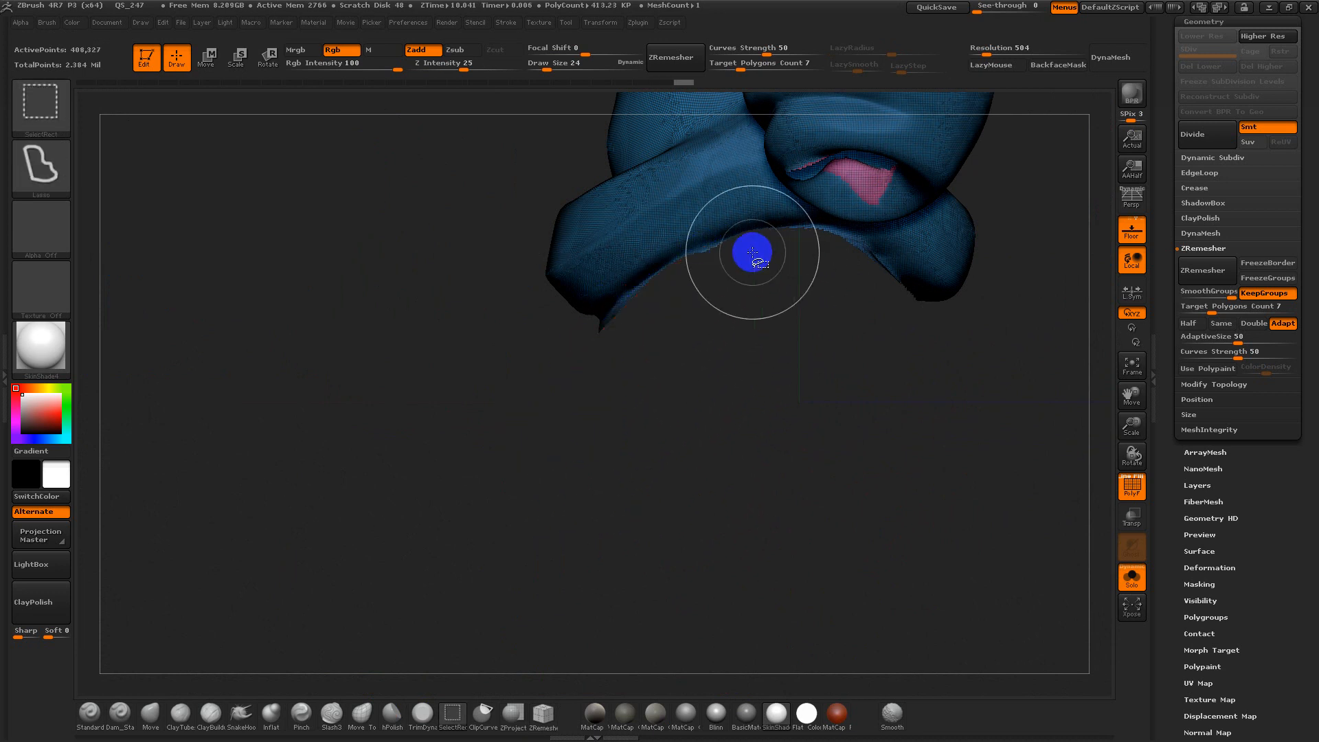
mouse_move(597, 333)
left_mouse_down("ctrl+shift")
mouse_move(627, 412)
mouse_move(736, 256)
mouse_move(562, 347)
mouse_move(707, 271)
mouse_move(690, 273)
left_mouse_up("ctrl+shift")
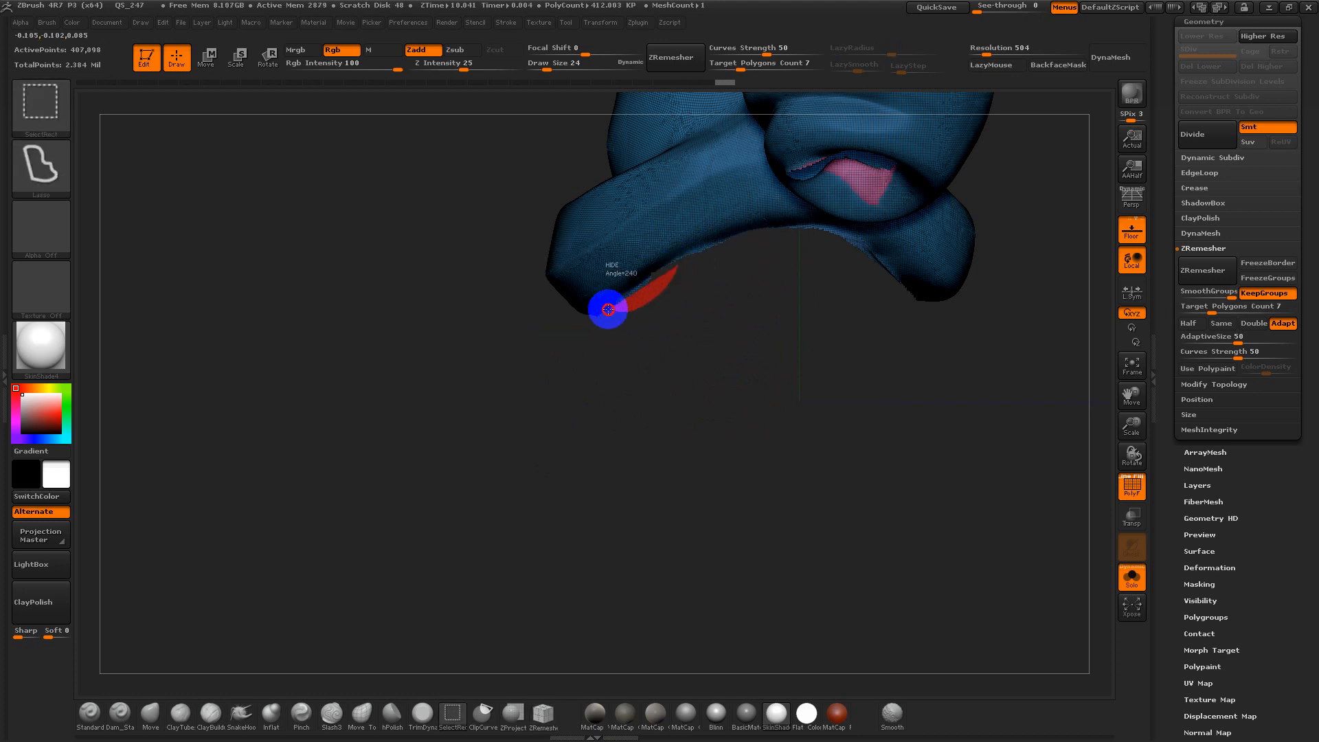
left_click_drag(608, 310, 606, 310, "ctrl+shift")
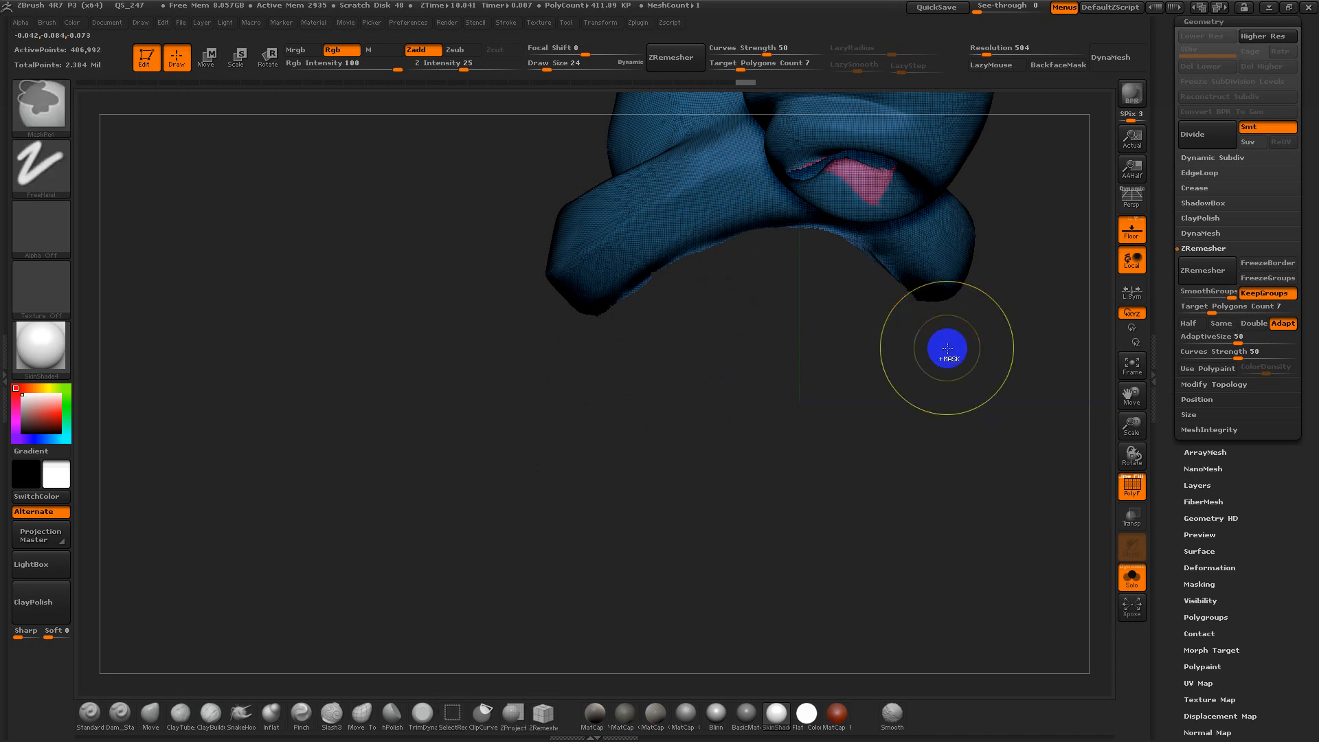
Assign the visible sweater a new polygroup and show the whole body
key("ctrl+w")
left_click_drag(962, 406, 967, 349)
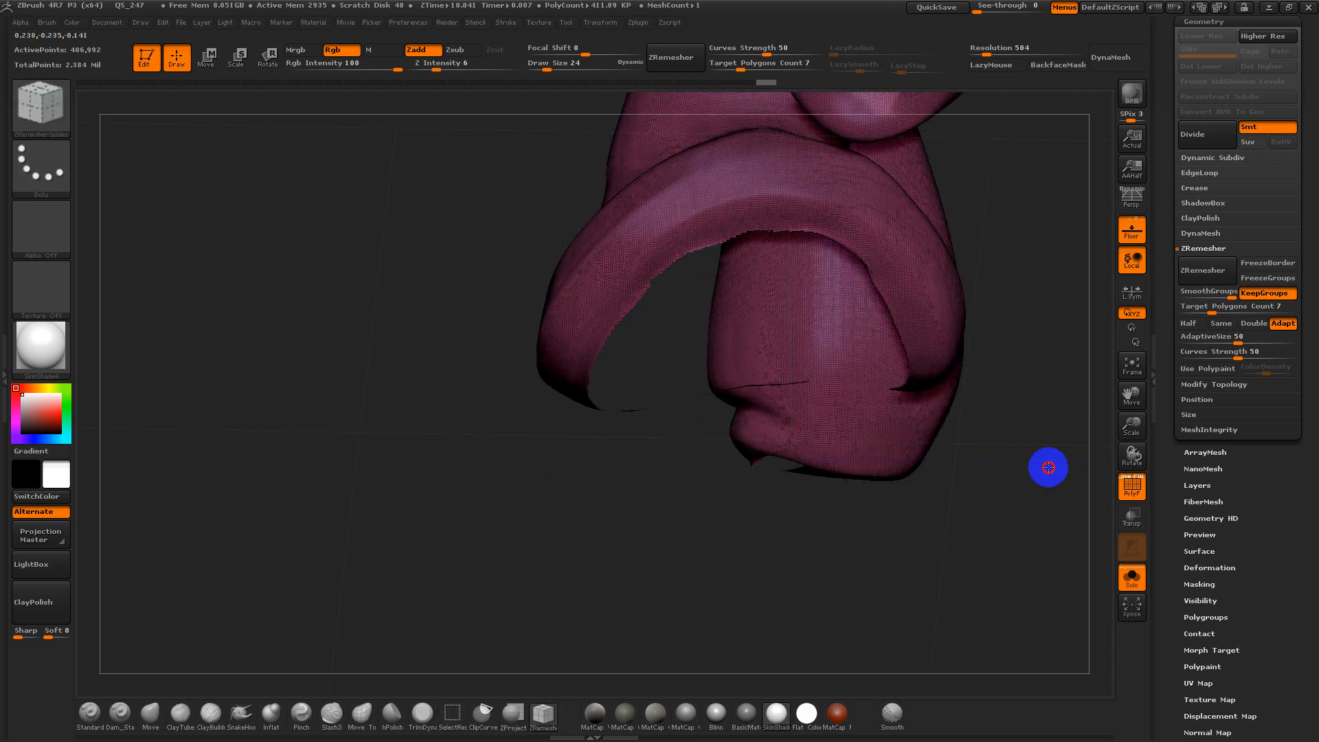
mouse_move(1048, 468)
left_mouse_down("alt")
mouse_move(999, 362)
mouse_move(1016, 356)
mouse_move(1034, 399)
mouse_move(1023, 447)
left_mouse_up("alt")
left_click(998, 349, "ctrl+shift")
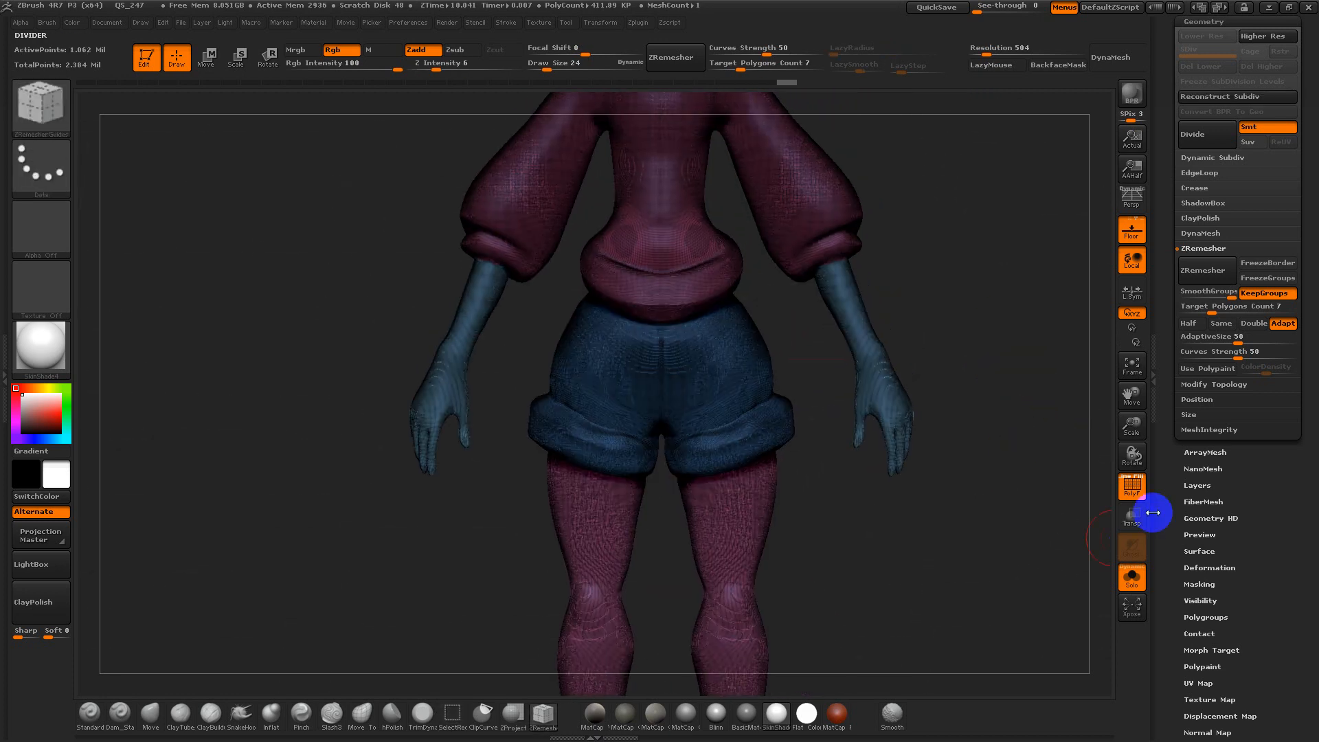
Turn off the wireframe lines while keeping the polygroup colours, and isolate the pink legs
left_click(1130, 484)
left_click_drag(1069, 486, 992, 501)
mouse_move(952, 550)
left_mouse_down("alt")
mouse_move(919, 409)
mouse_move(1001, 421)
mouse_move(975, 428)
mouse_move(959, 501)
mouse_move(948, 395)
mouse_move(877, 279)
mouse_move(906, 451)
mouse_move(985, 386)
mouse_move(1072, 409)
mouse_move(916, 436)
mouse_move(917, 593)
mouse_move(980, 336)
left_mouse_up("alt")
left_click(807, 372, "ctrl+shift")
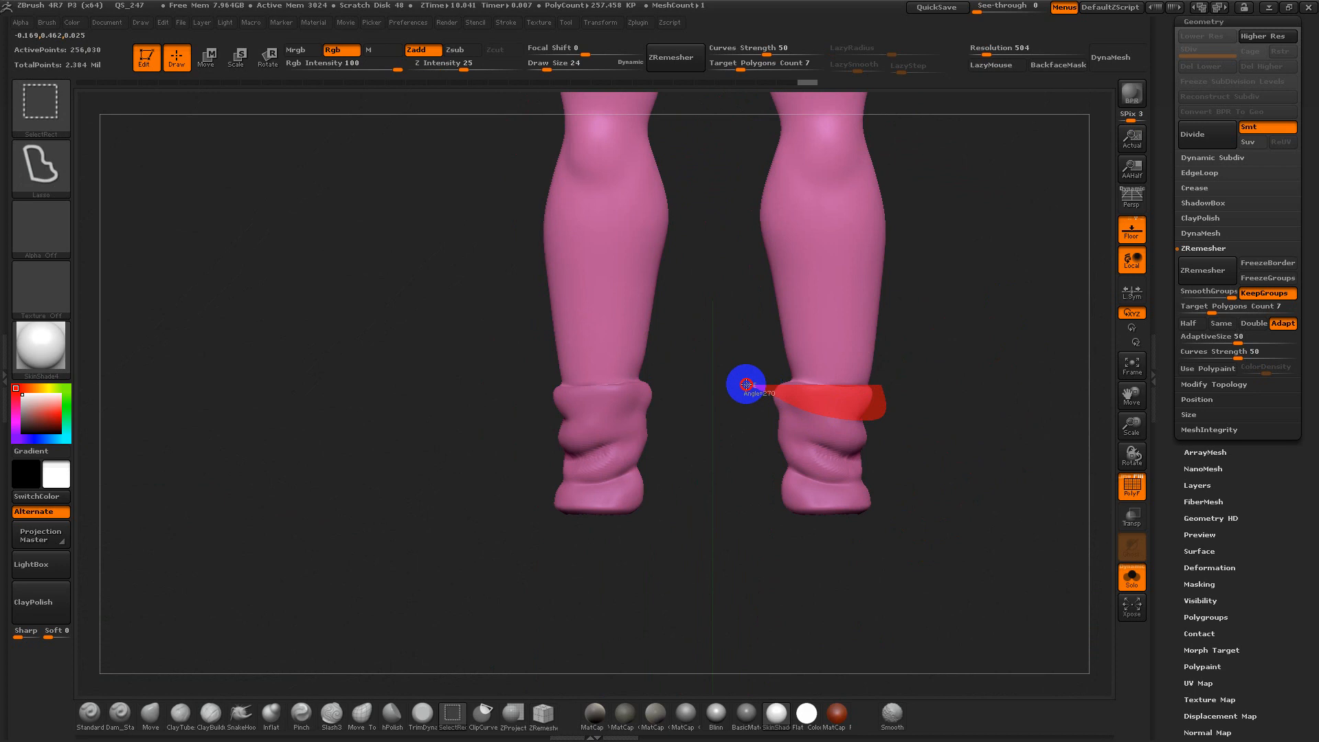
left_click_drag(815, 407, 764, 393, "ctrl+alt+shift")
left_click_drag(731, 433, 913, 467)
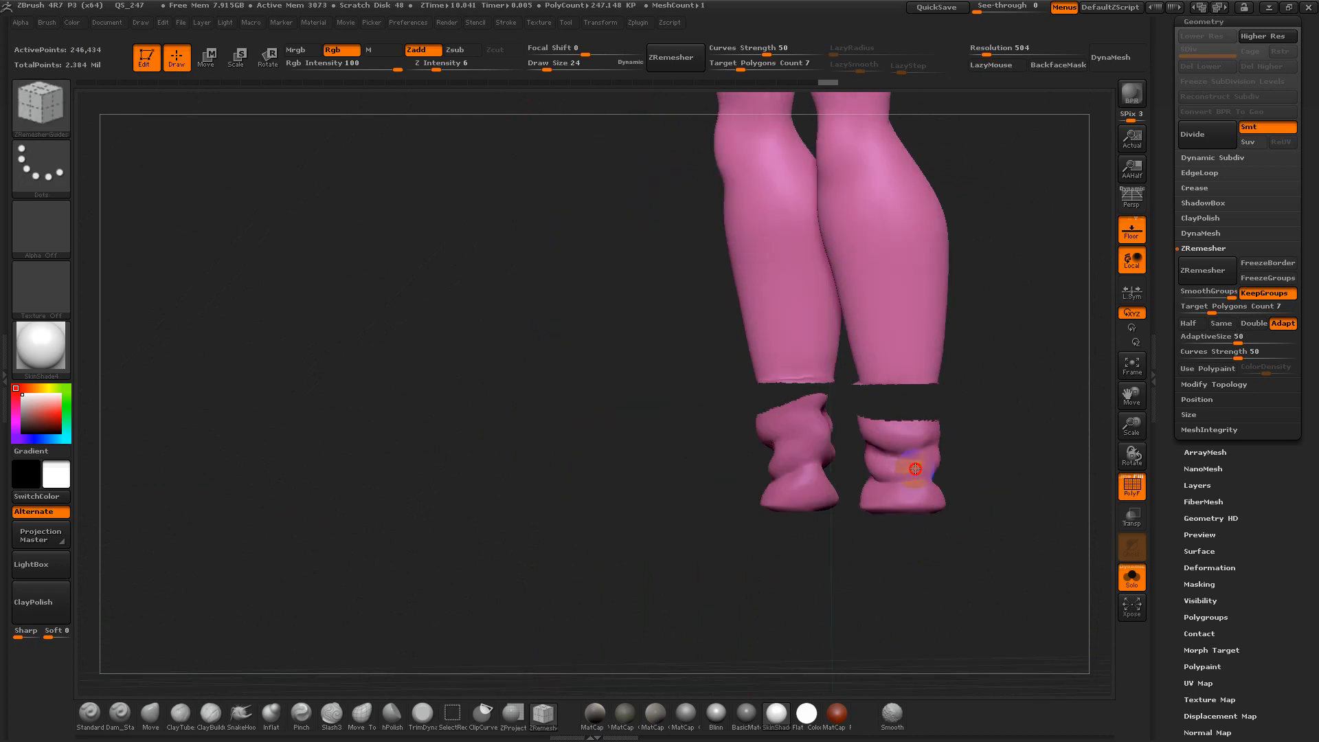
key("ctrl+z")
mouse_move(1010, 467)
left_mouse_down("shift")
mouse_move(1009, 444)
mouse_move(1069, 509)
mouse_move(1017, 397)
left_mouse_up("shift")
mouse_move(569, 297)
left_mouse_down("ctrl+alt+shift")
mouse_move(517, 524)
mouse_move(786, 483)
mouse_move(794, 335)
mouse_move(772, 318)
mouse_move(760, 350)
left_mouse_up("ctrl+alt+shift")
left_click(760, 351, "ctrl+shift")
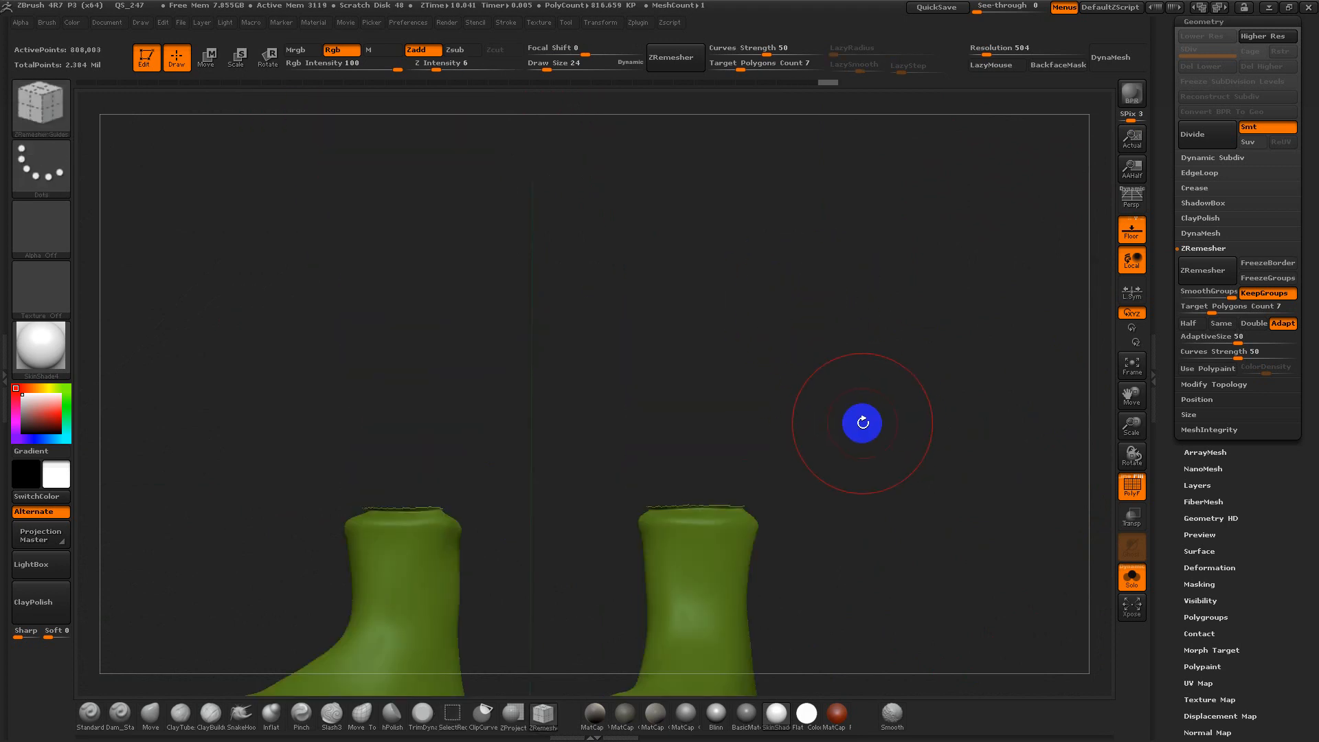
left_click_drag(862, 421, 876, 474, "ctrl+shift")
left_click_drag(876, 474, 848, 421, "alt")
left_click(868, 377, "ctrl+shift")
left_click_drag(869, 368, 877, 308, "shift")
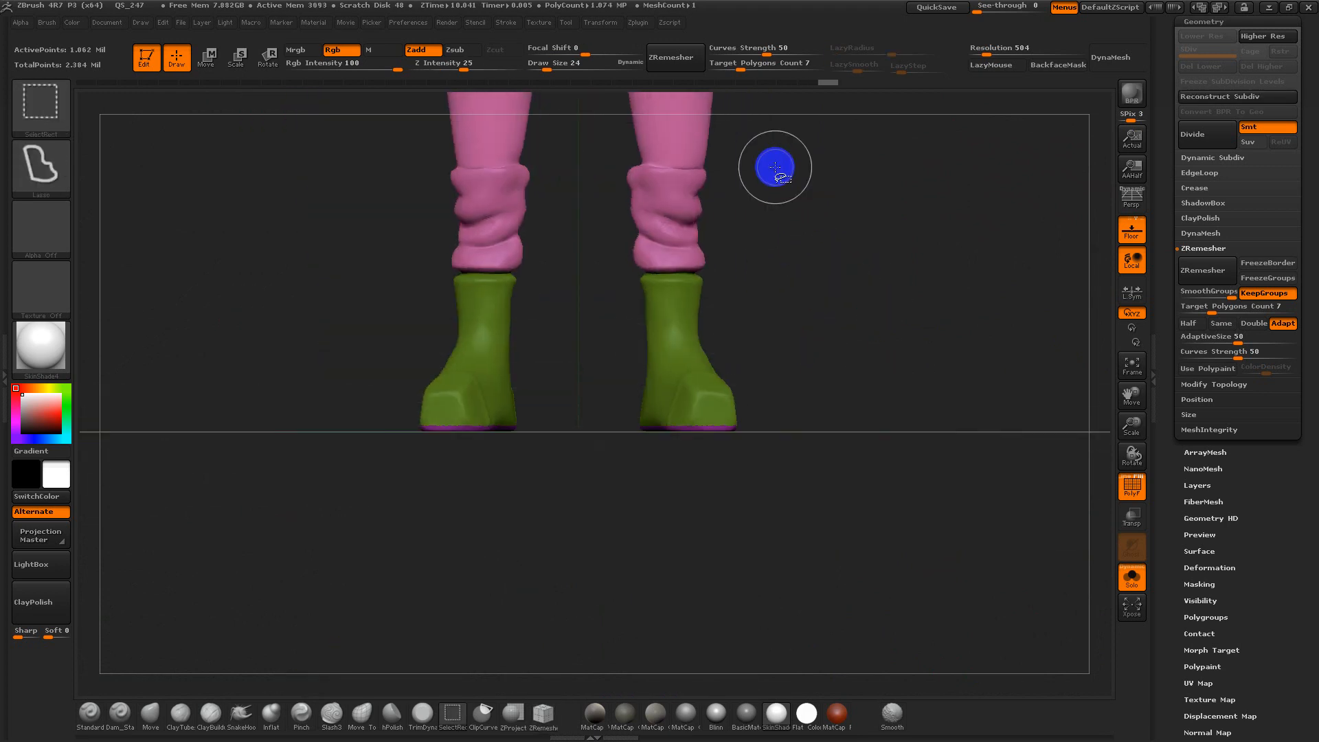
left_click(702, 204, "ctrl+shift")
left_click(764, 236, "ctrl+shift")
left_click(683, 213, "ctrl+shift")
left_click(682, 213, "ctrl+shift")
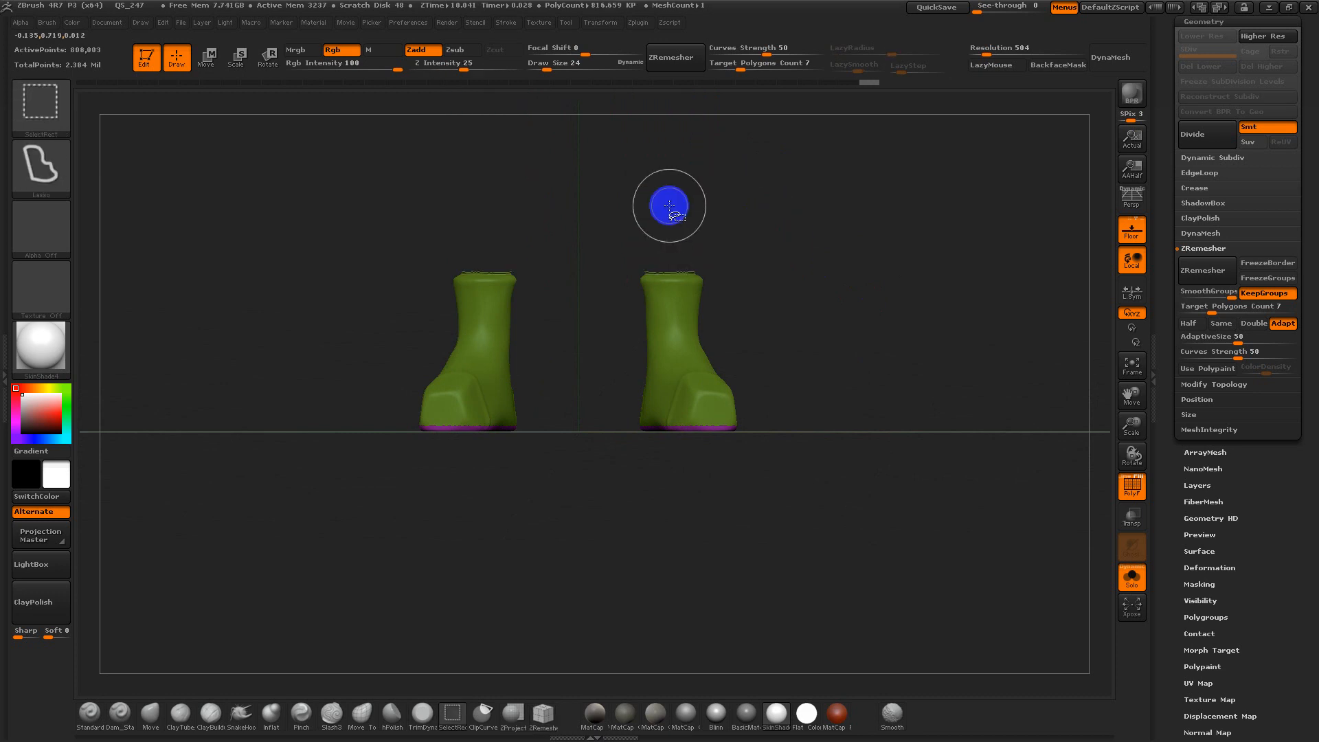
left_click(669, 207, "ctrl+shift")
left_click(675, 213, "ctrl+shift")
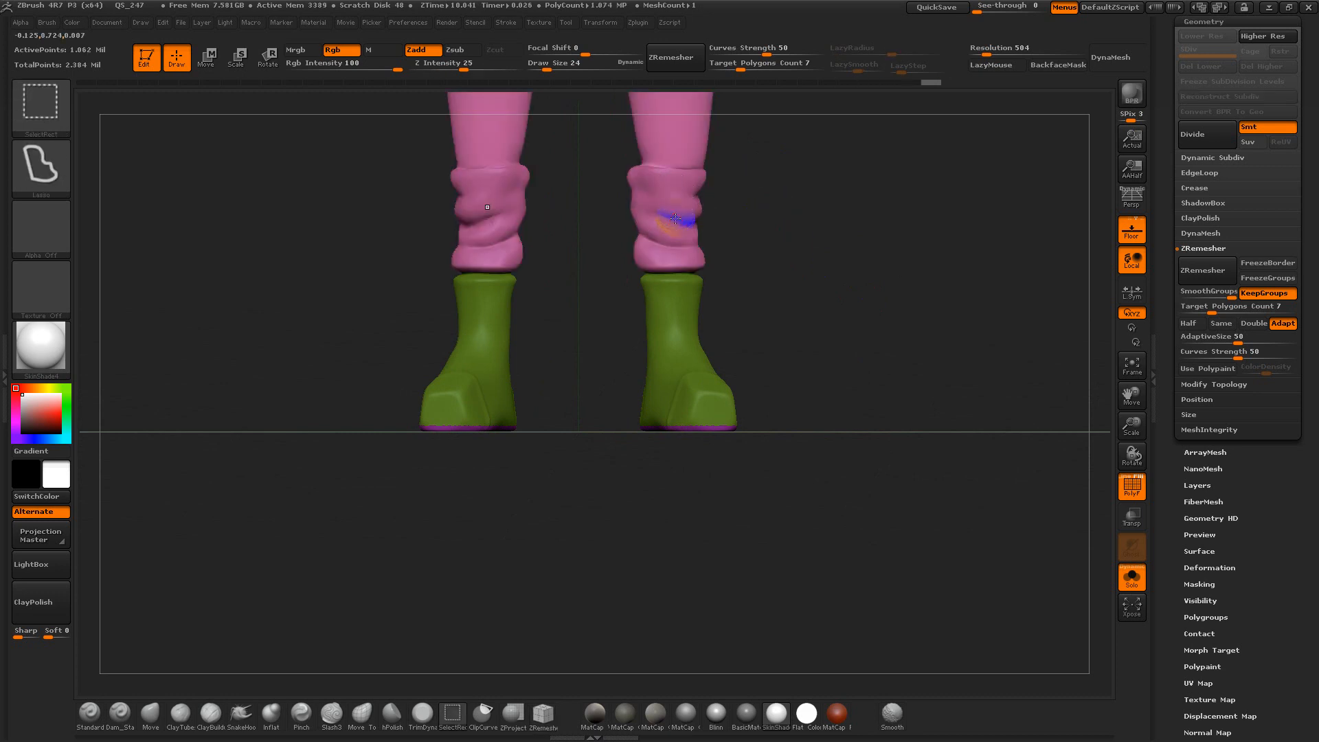
Hide the green shoes and their purple soles
left_click_drag(748, 320, 739, 314, "alt")
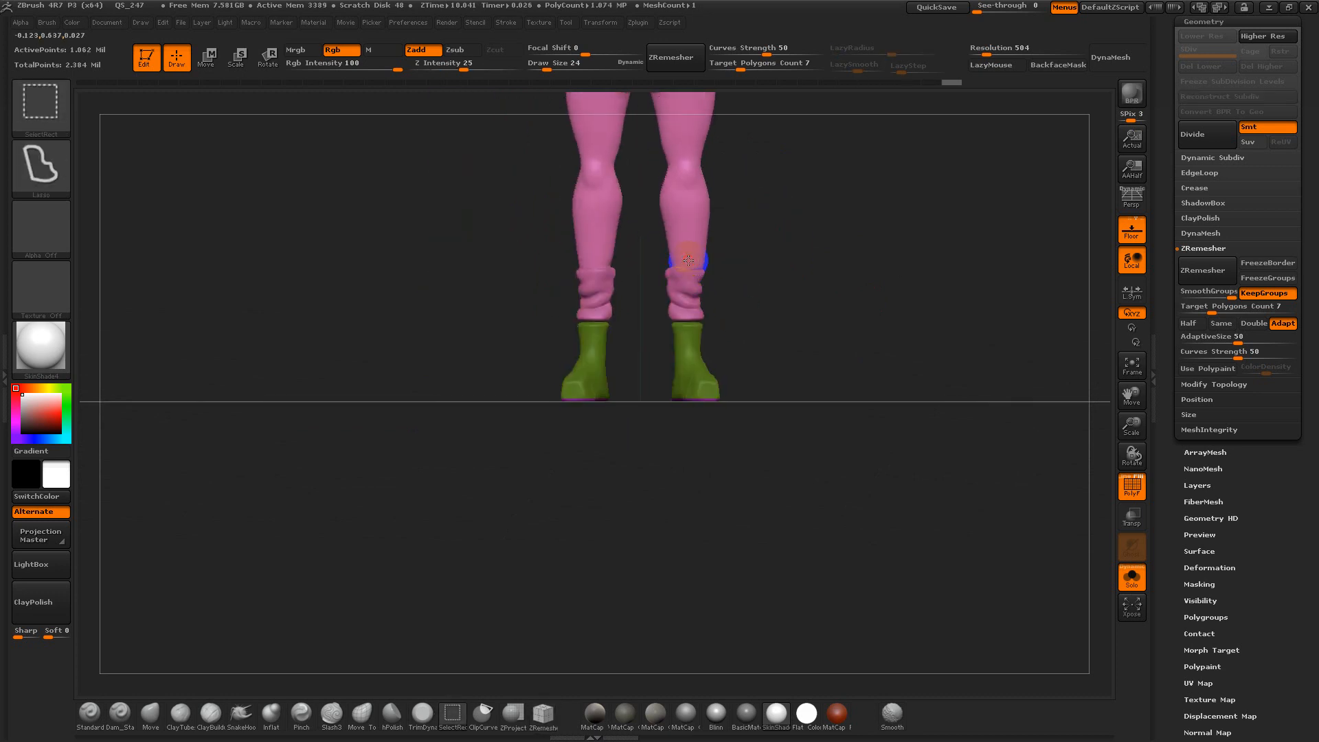
left_click(688, 260, "ctrl+shift")
left_click(676, 333, "ctrl+shift")
left_click(686, 343, "ctrl+shift")
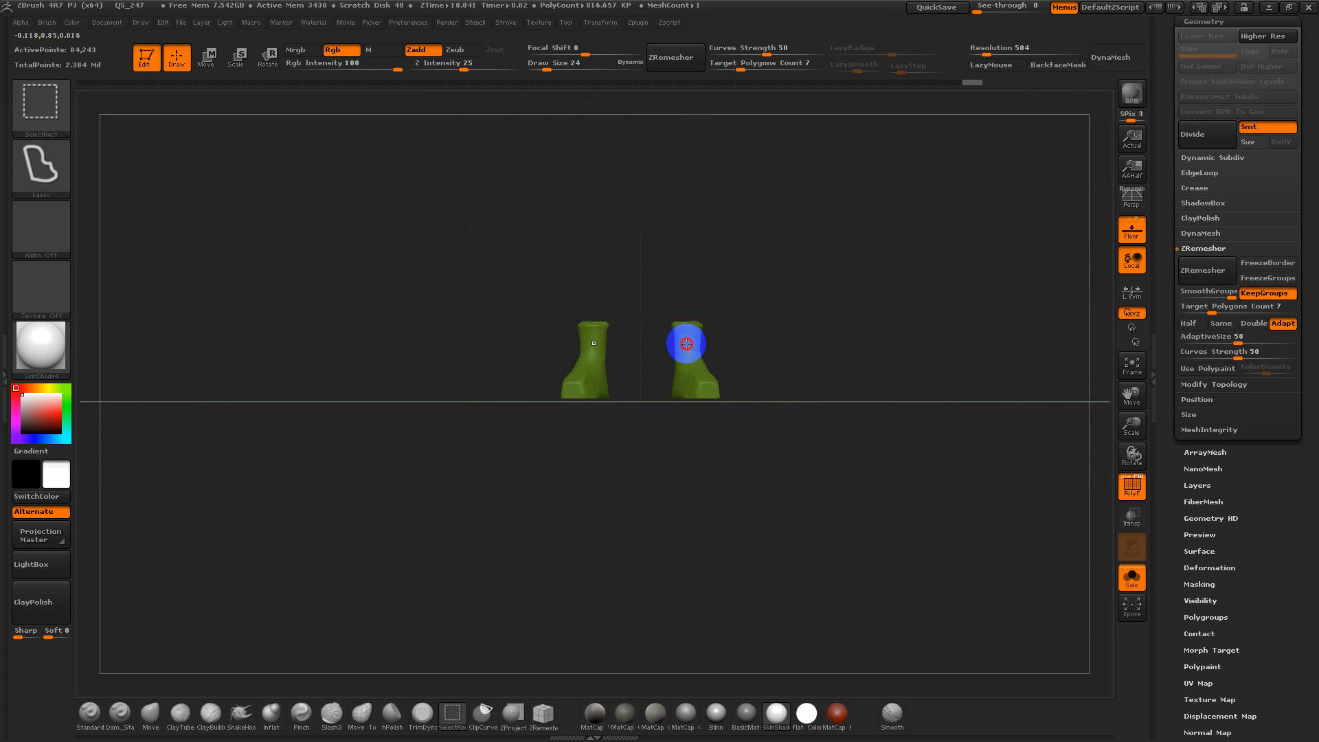
left_click(686, 344, "ctrl+shift")
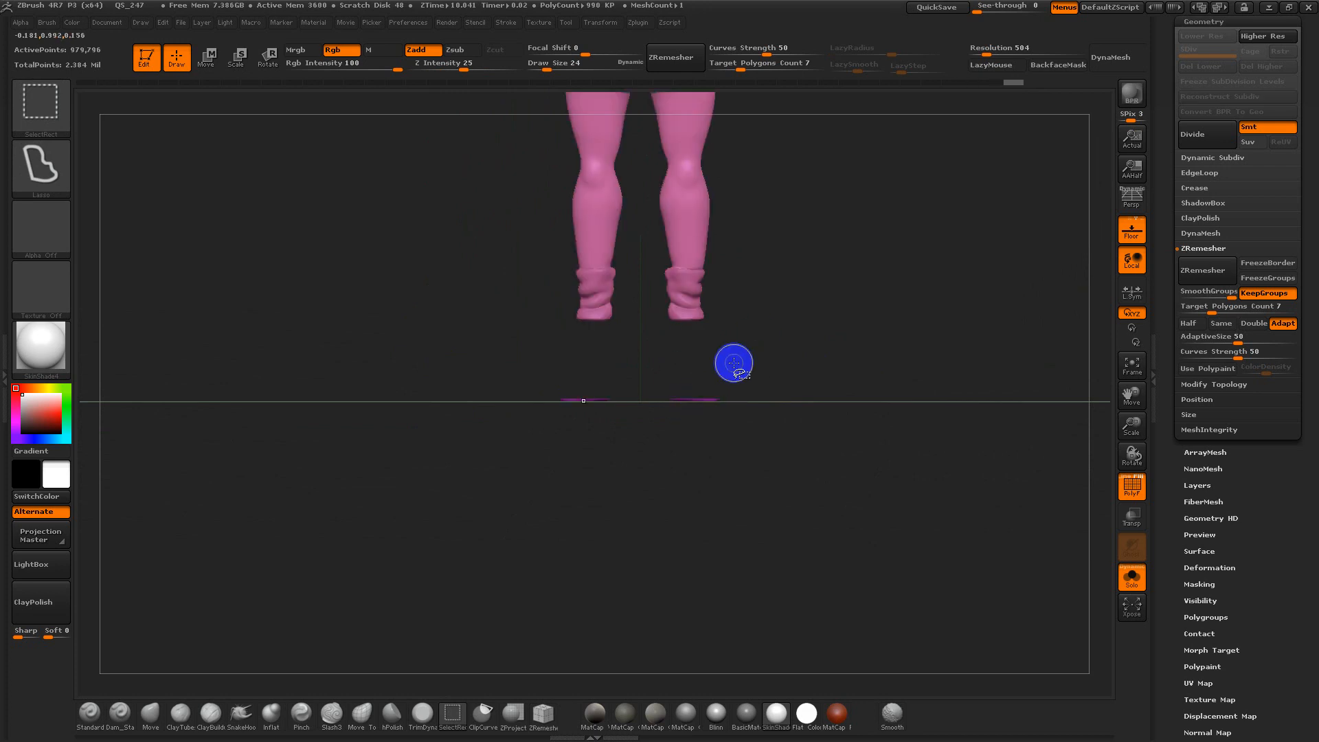
left_click_drag(795, 380, 796, 431)
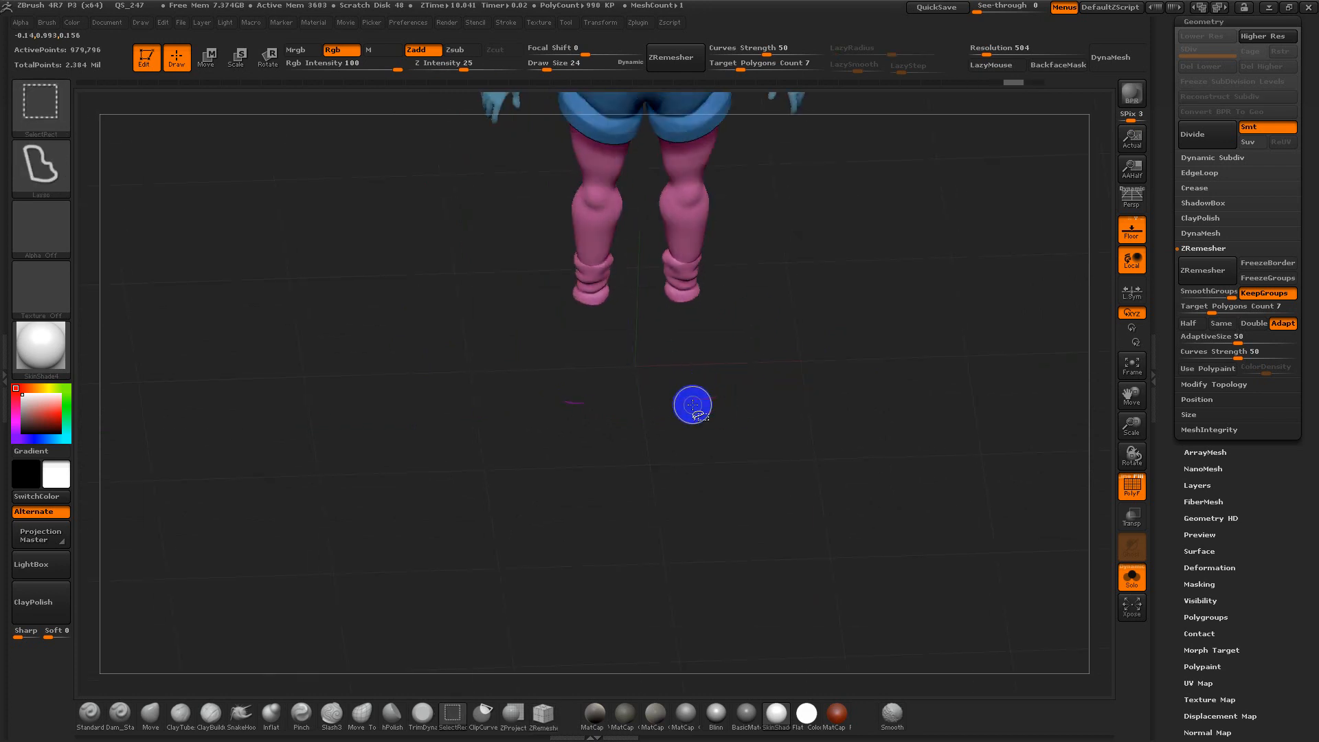
left_click(694, 402, "ctrl+shift")
Hide the sweater, the forearms and the shorts so that only the pink legs with their socks stay visible
left_click_drag(746, 435, 813, 571)
left_click(782, 258, "ctrl+alt+shift")
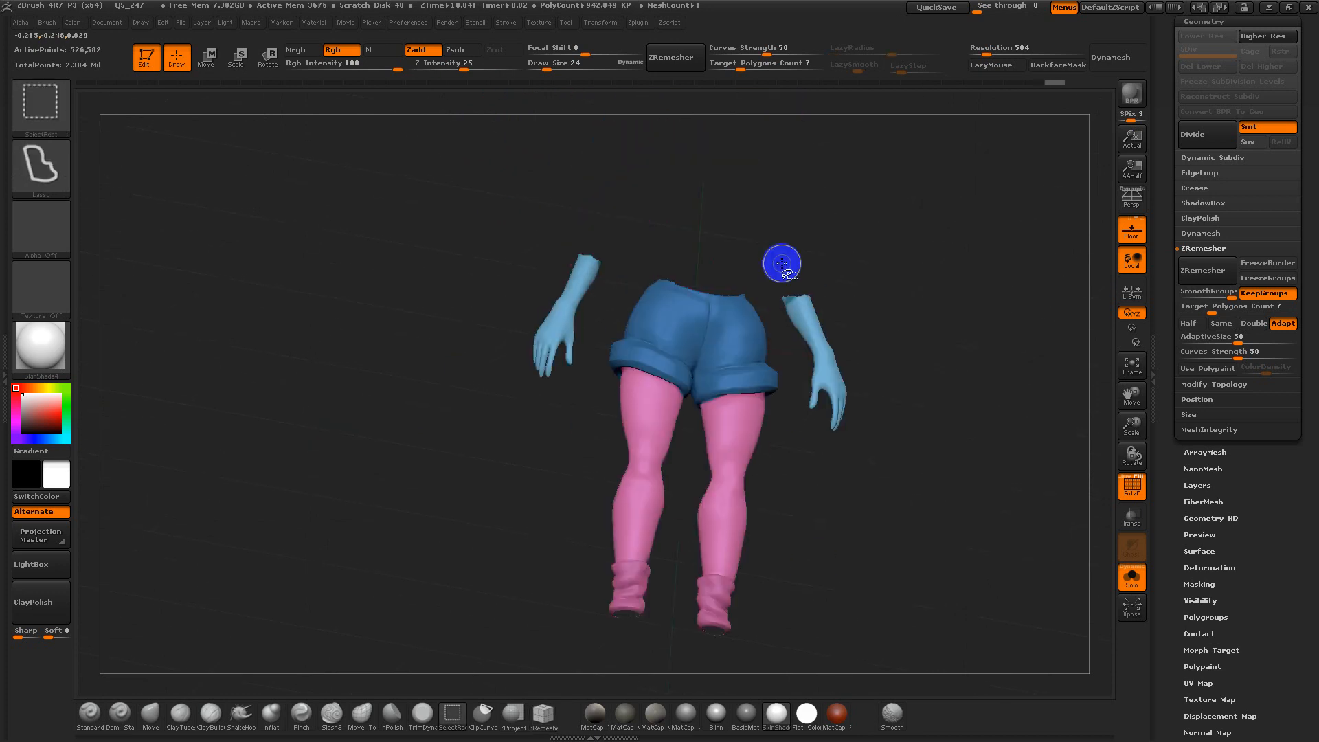
left_click(808, 321, "ctrl+alt+shift")
left_click(775, 353, "ctrl+alt+shift")
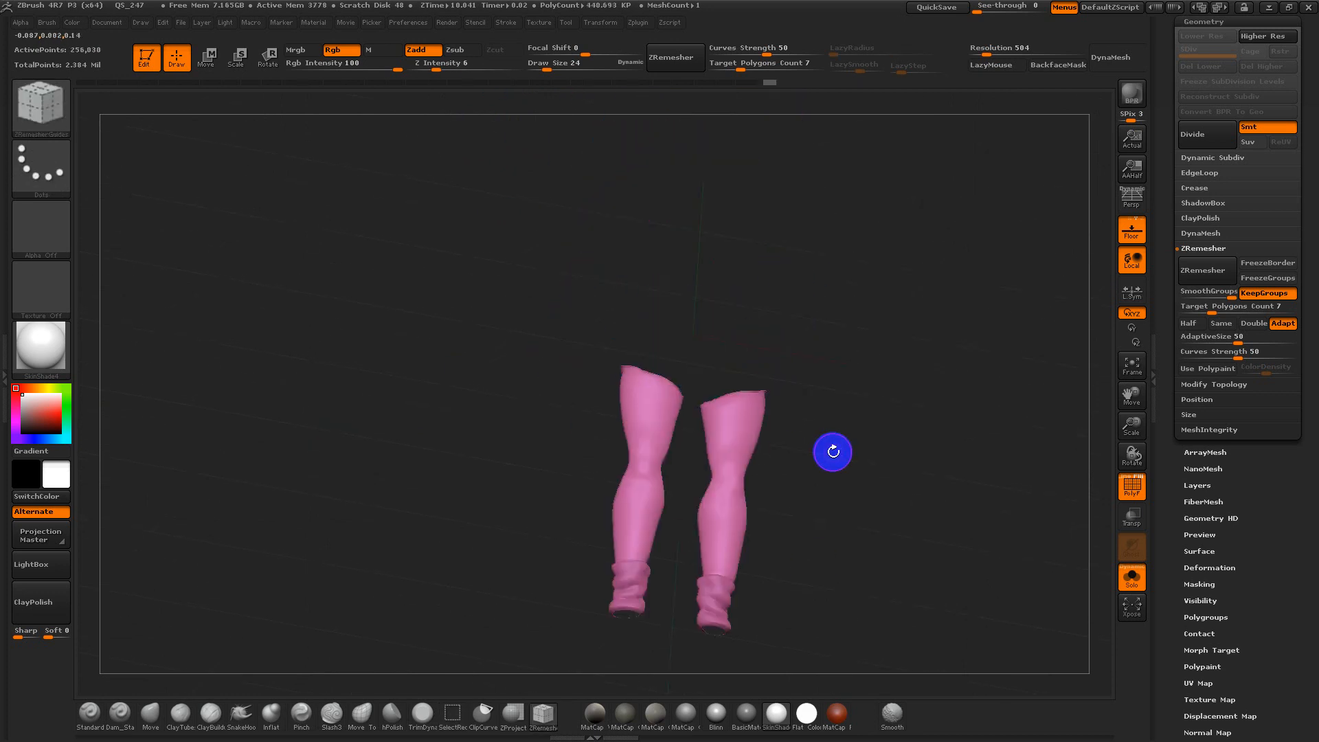
Hide the leg surface above the folded socks with lasso selections so that only the two socks remain
mouse_move(832, 451)
left_mouse_down("shift")
mouse_move(831, 515)
mouse_move(797, 347)
mouse_move(700, 519)
mouse_move(828, 550)
left_mouse_up("shift")
left_click_drag(911, 586, 922, 698, "alt")
left_click_drag(911, 427, 891, 200, "alt")
left_click_drag(855, 443, 810, 442, "shift")
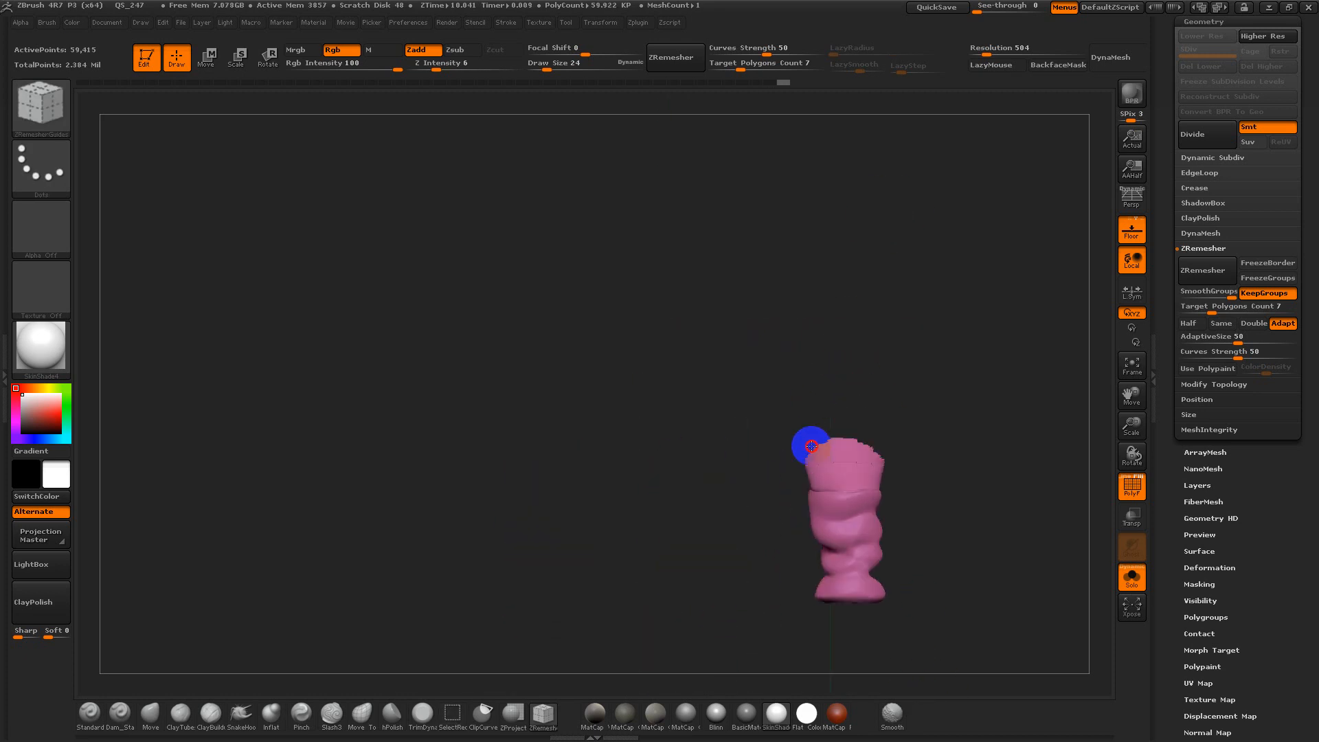
mouse_move(892, 406)
left_mouse_down("ctrl+alt+shift")
mouse_move(772, 459)
mouse_move(995, 474)
mouse_move(954, 557)
left_mouse_up("ctrl+alt+shift")
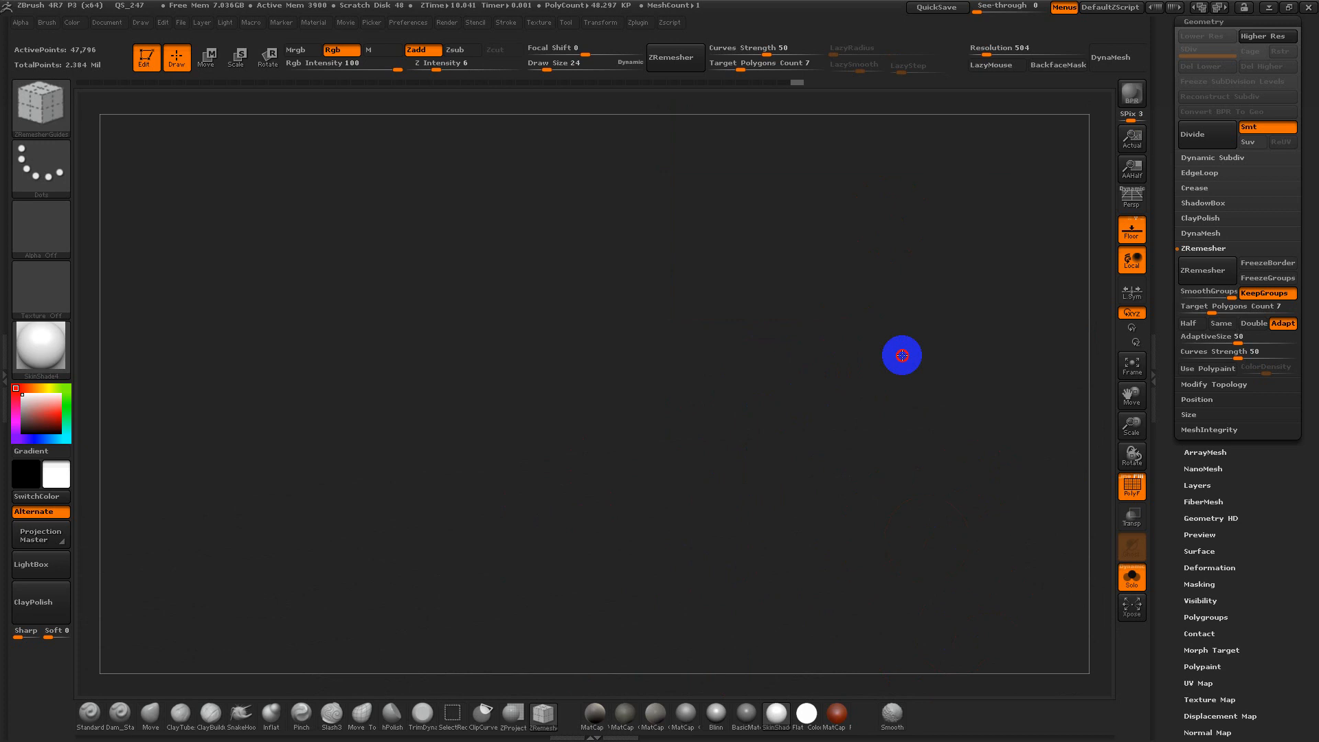
left_click_drag(902, 355, 909, 412)
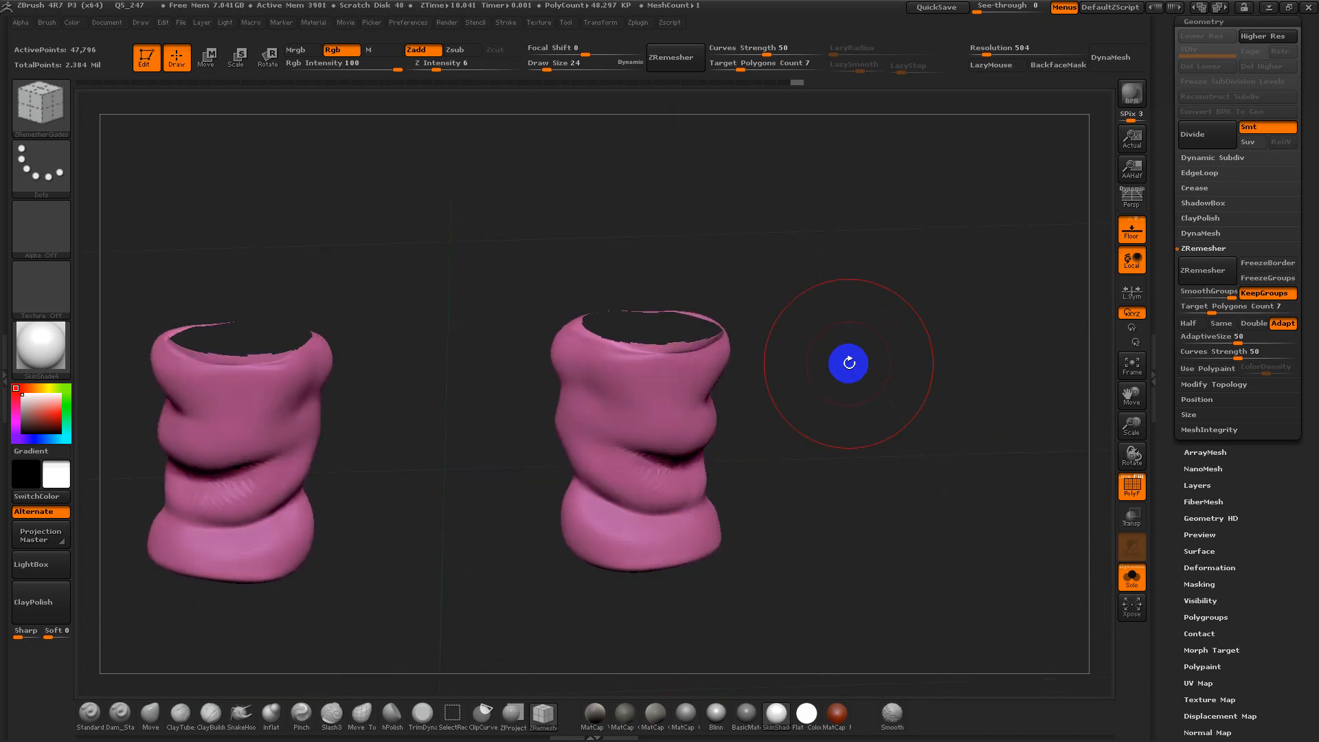
left_click_drag(849, 363, 933, 433)
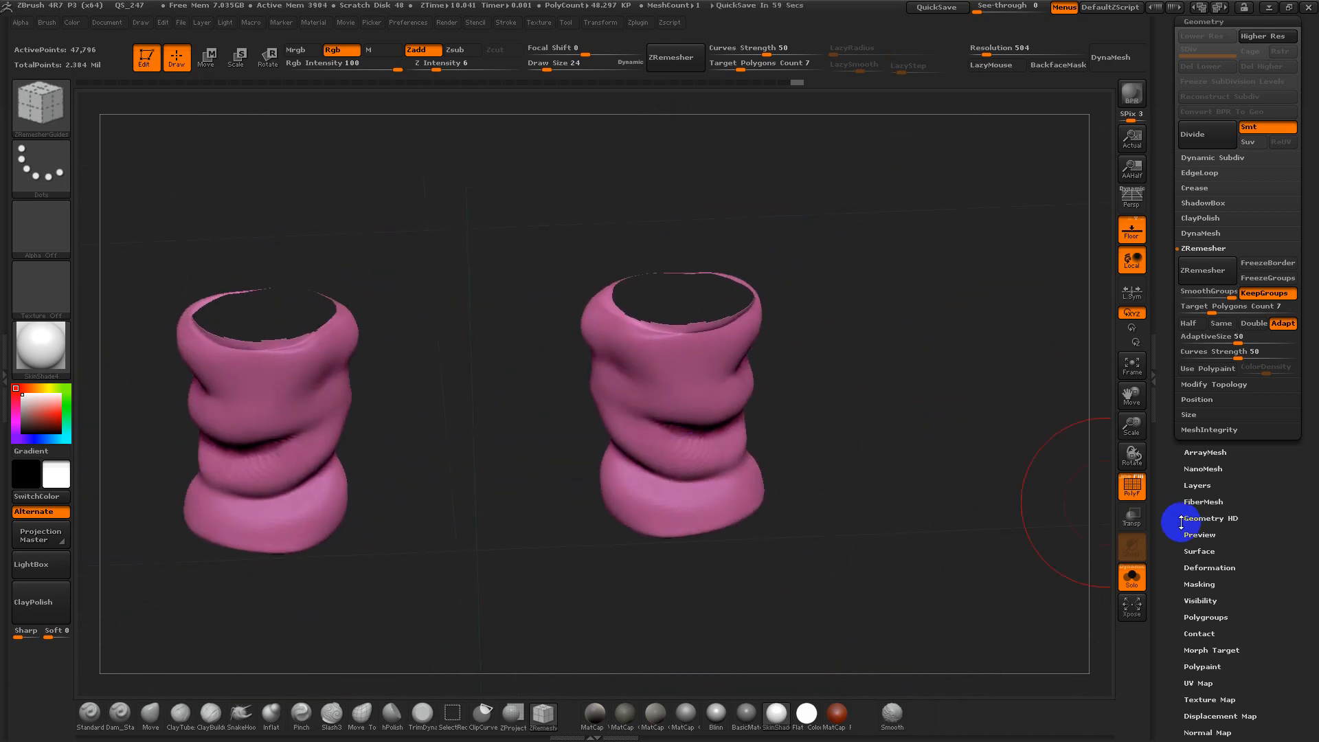
Turn on double-sided display so that the inner faces at the socks' open upper rims are drawn
left_click_drag(1165, 504, 1163, 404)
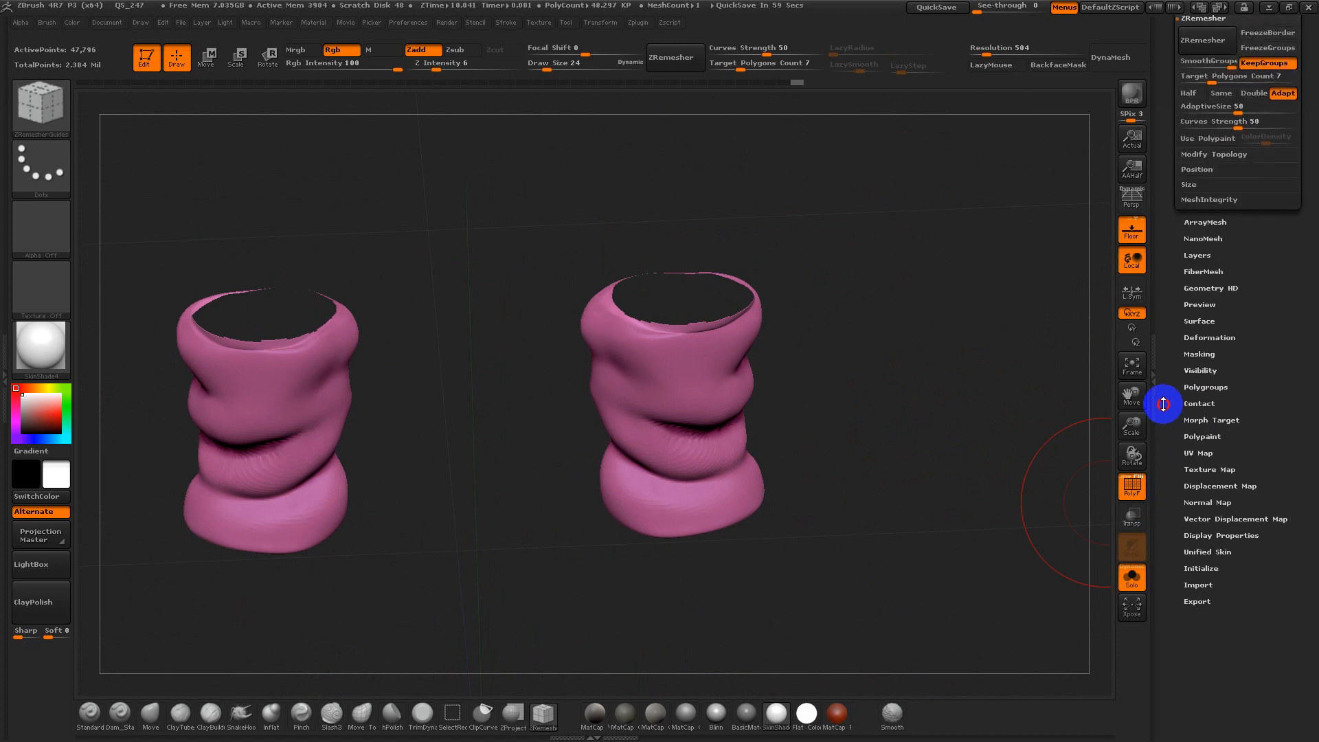
left_click(1222, 535)
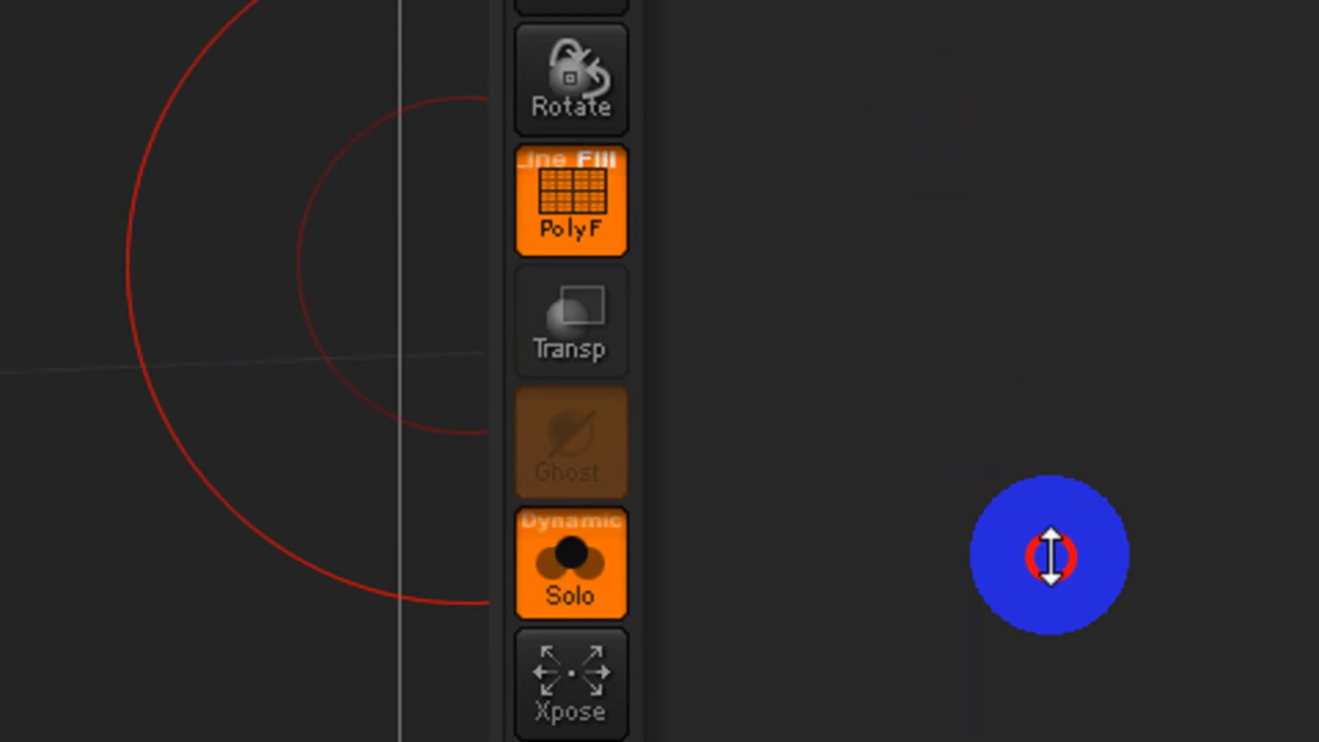
left_click(859, 321)
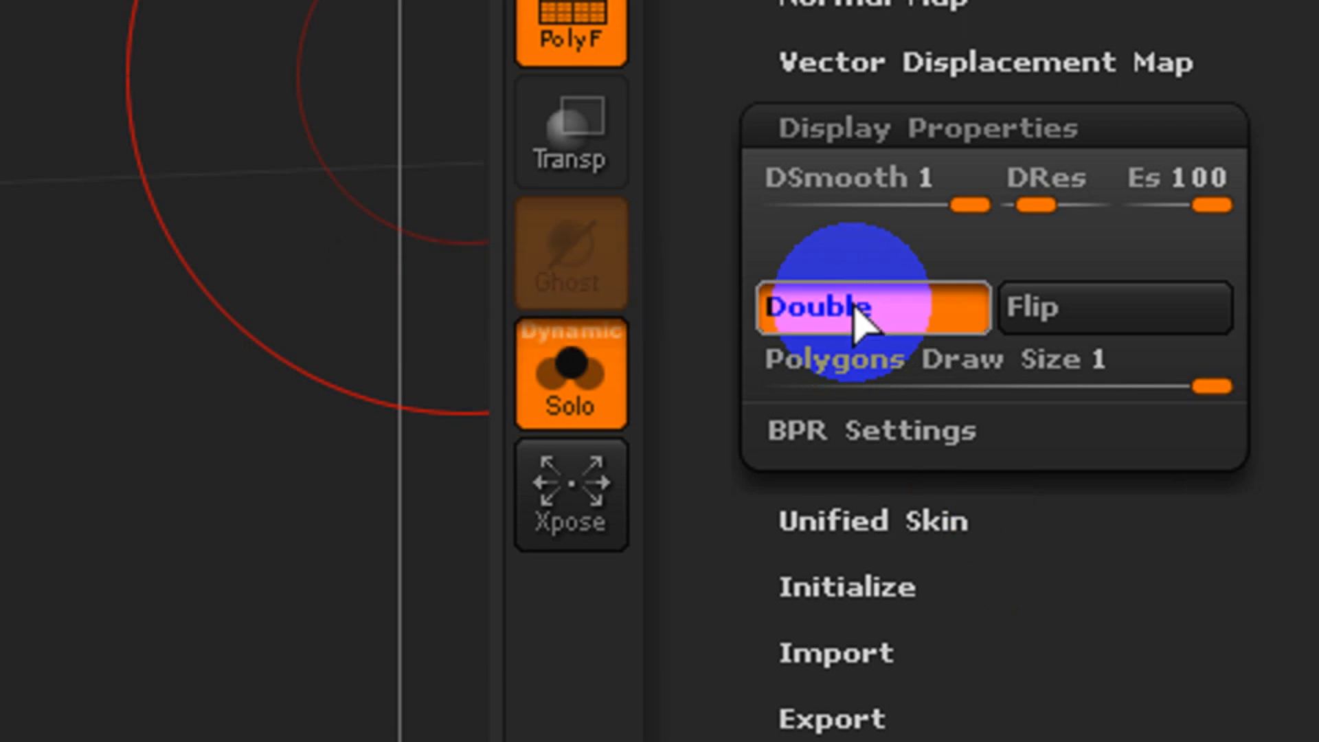
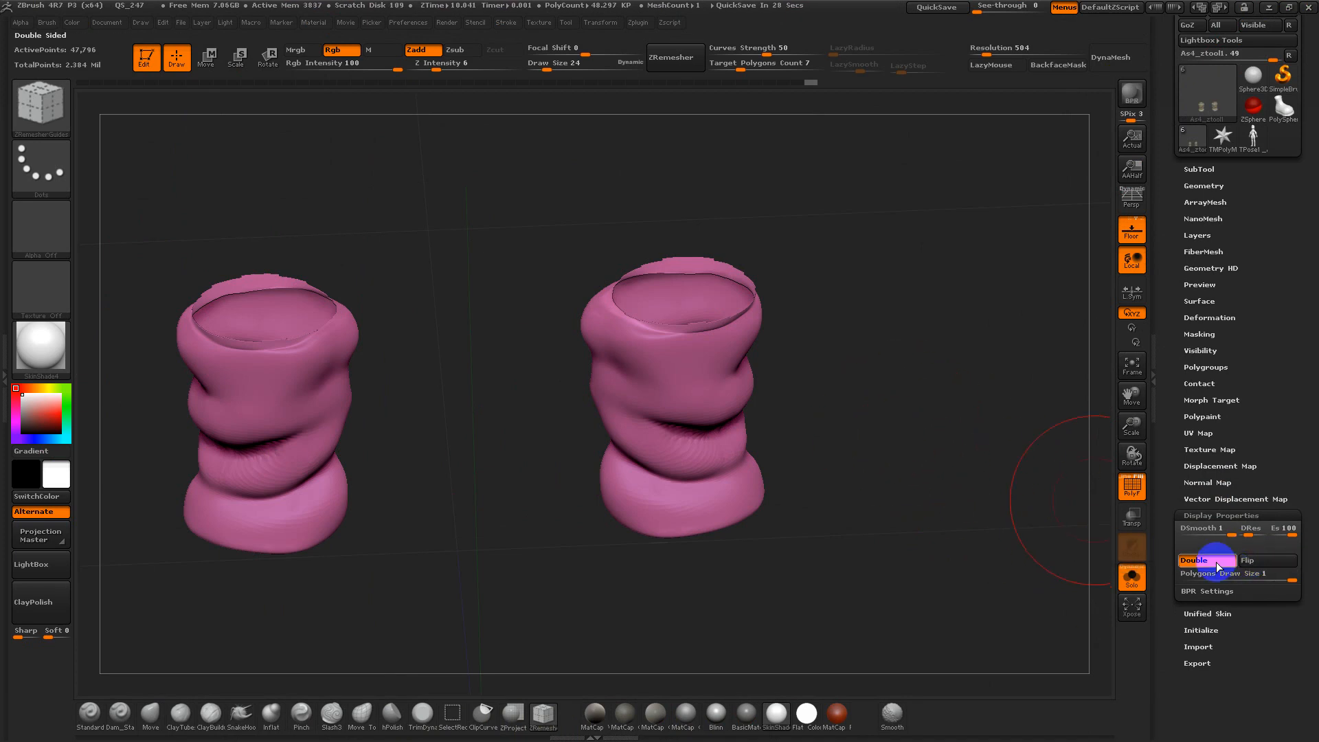
left_click_drag(904, 425, 863, 529)
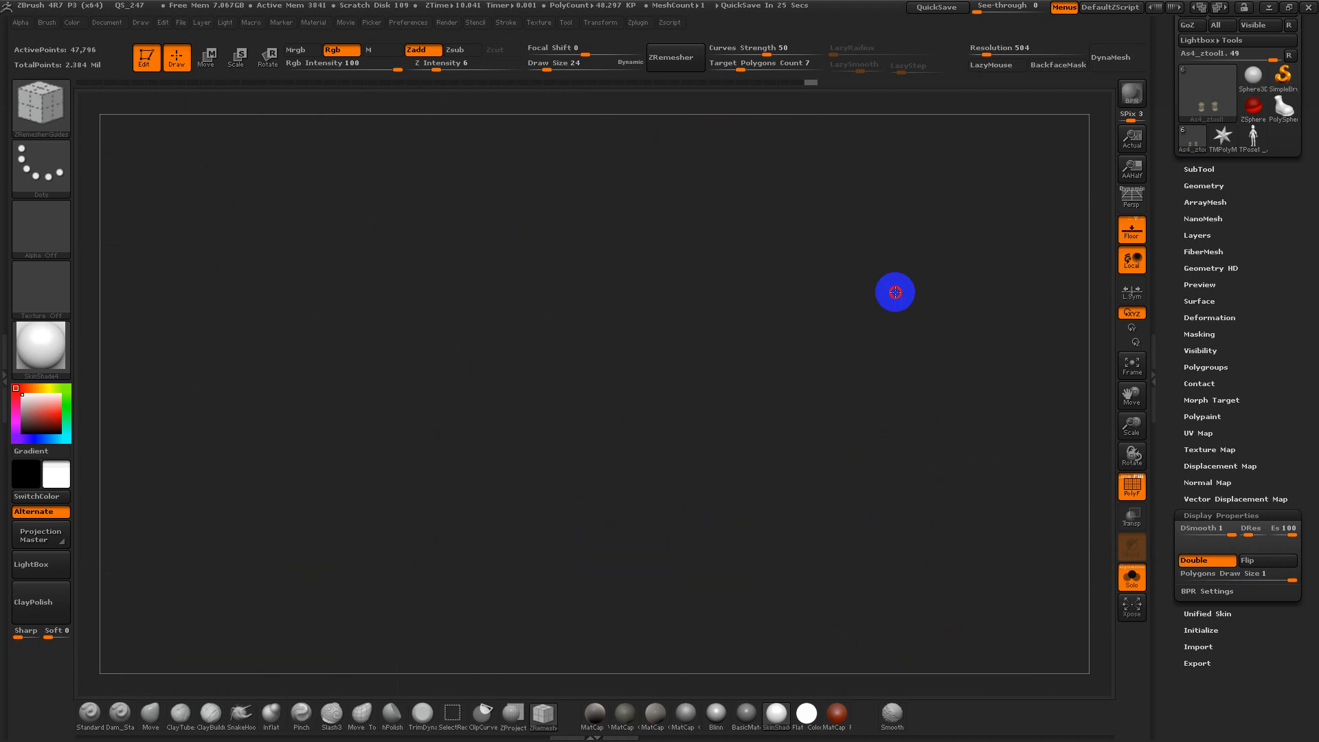
mouse_move(895, 292)
left_mouse_down()
mouse_move(878, 348)
mouse_move(911, 308)
left_mouse_up()
left_click_drag(947, 377, 942, 368)
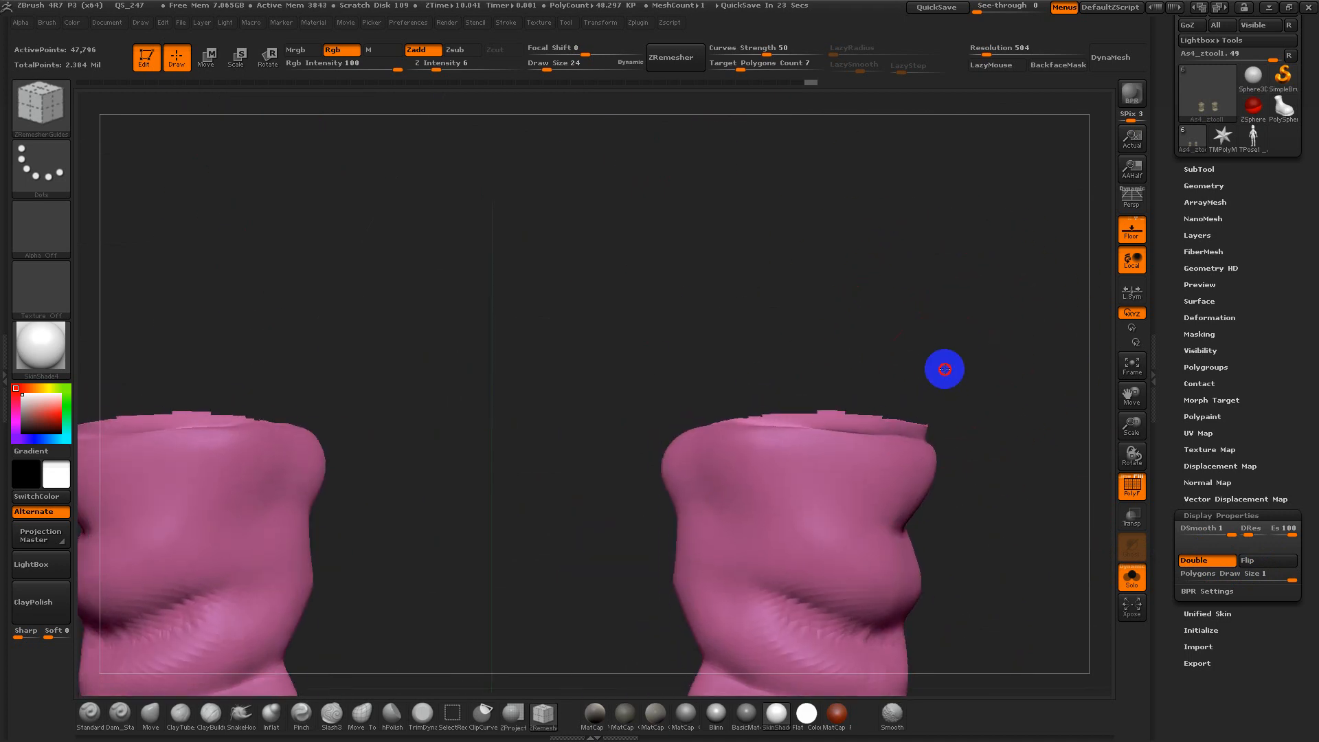
Hide the leftover inner faces standing above the folded upper rims of the two socks with lasso selections
key("ctrl+shift")
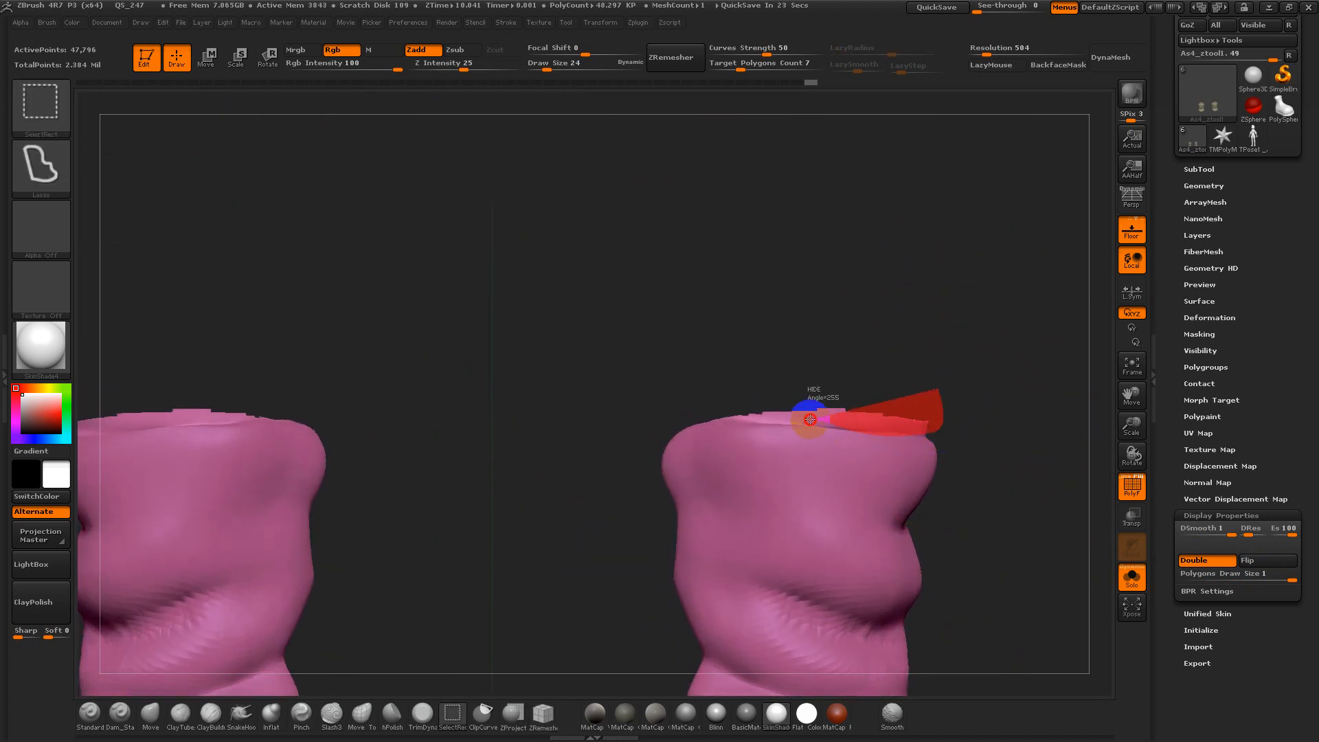
left_click_drag(810, 419, 946, 401, "ctrl+shift")
mouse_move(830, 423)
left_mouse_down("ctrl+shift")
mouse_move(679, 383)
mouse_move(938, 405)
mouse_move(825, 409)
left_mouse_up("ctrl+shift")
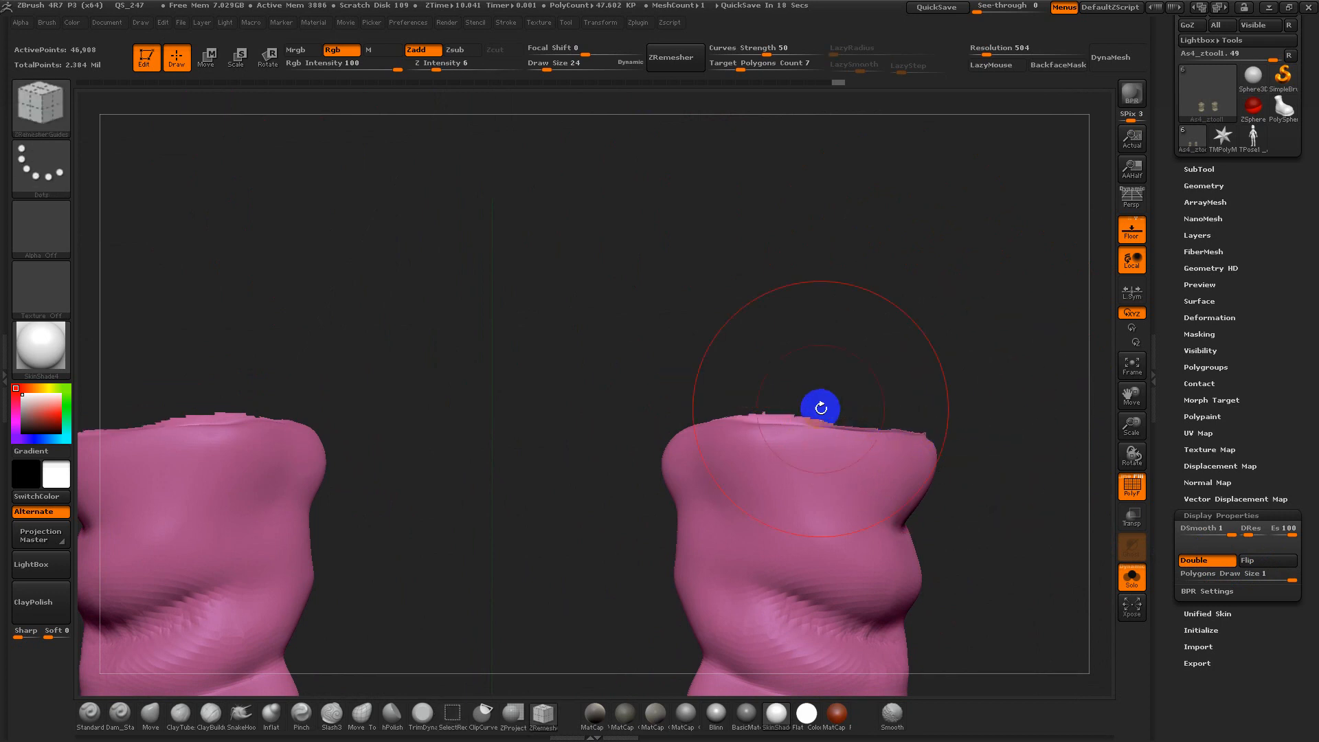
mouse_move(724, 403)
left_mouse_down("ctrl+shift")
mouse_move(739, 359)
mouse_move(948, 406)
mouse_move(824, 421)
mouse_move(810, 487)
mouse_move(848, 498)
mouse_move(601, 486)
mouse_move(957, 456)
mouse_move(880, 362)
mouse_move(295, 309)
mouse_move(572, 305)
left_mouse_up("ctrl+shift")
mouse_move(673, 306)
left_mouse_down()
mouse_move(877, 368)
mouse_move(762, 301)
left_mouse_up()
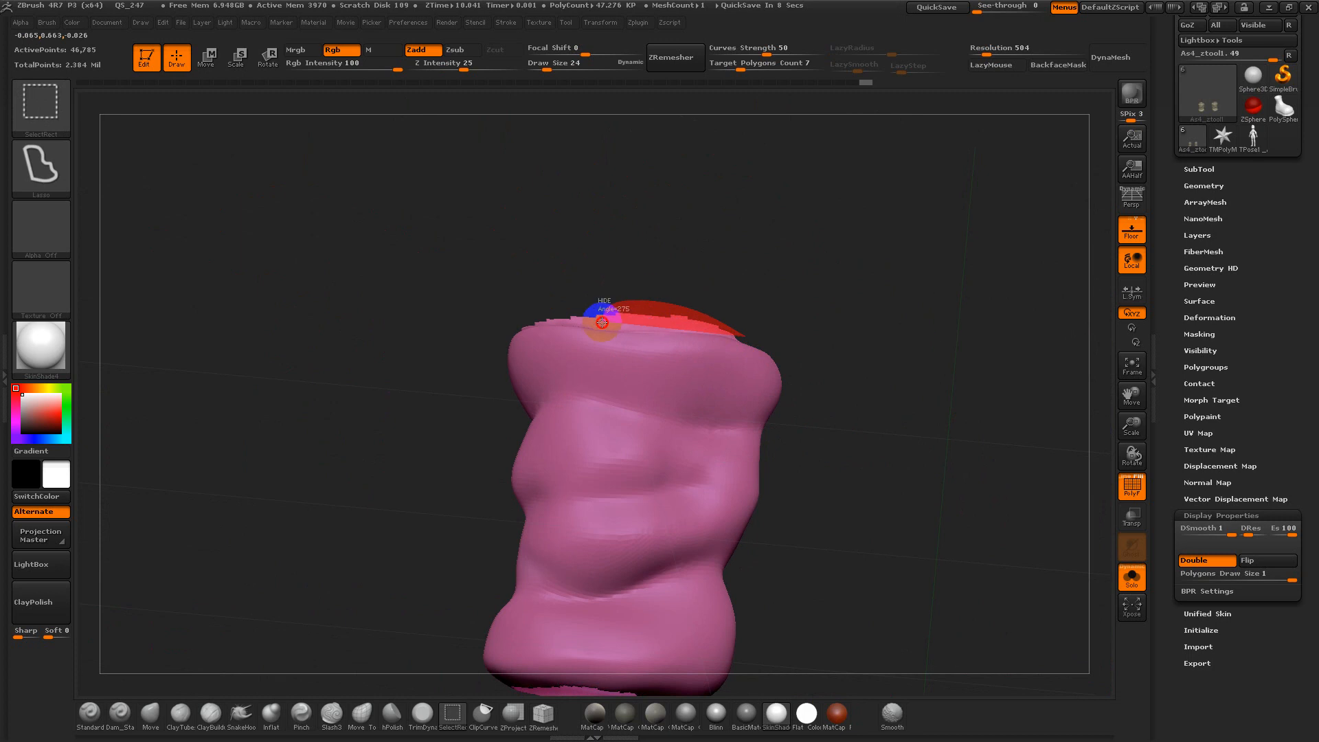
mouse_move(603, 330)
left_mouse_down("ctrl+alt+shift")
mouse_move(531, 305)
mouse_move(522, 324)
left_mouse_up("ctrl+alt+shift")
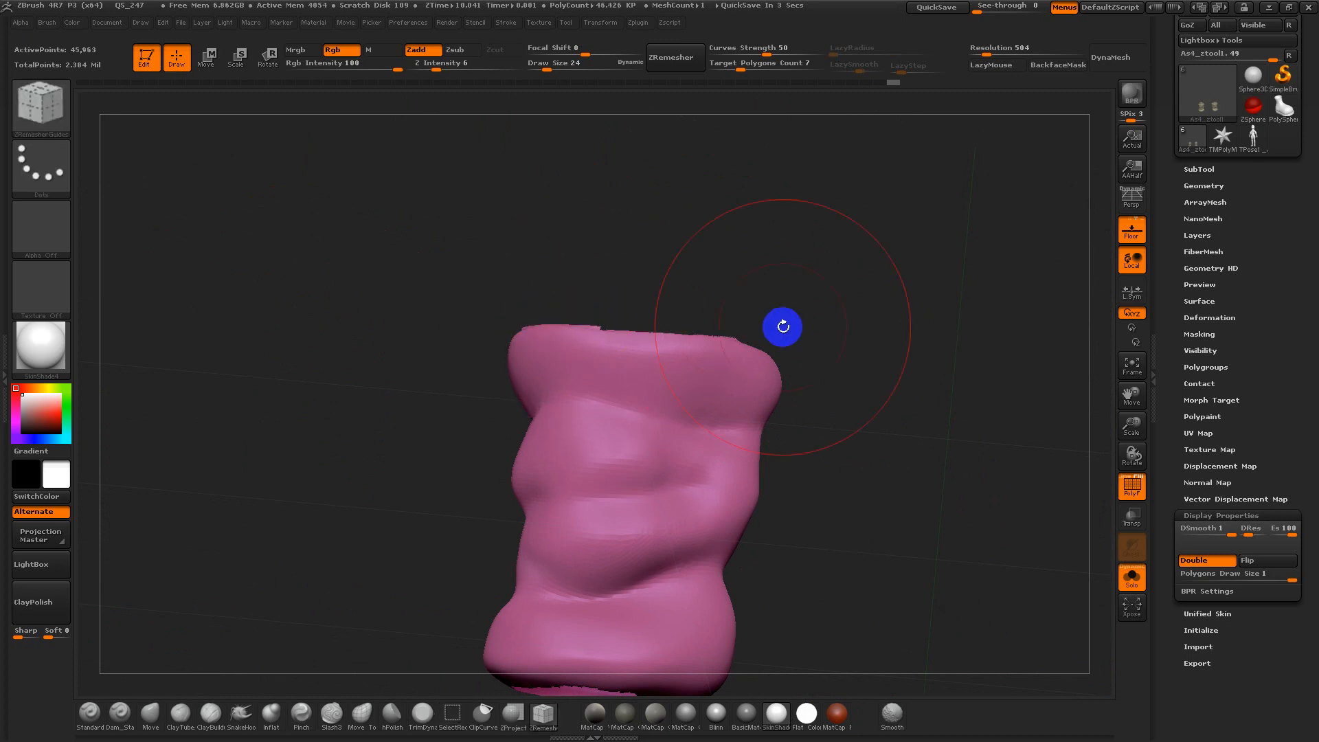
Assign the visible socks their own polygroup, and unhide the whole body
mouse_move(783, 324)
left_mouse_down()
mouse_move(975, 412)
mouse_move(1023, 404)
left_mouse_up()
key("ctrl")
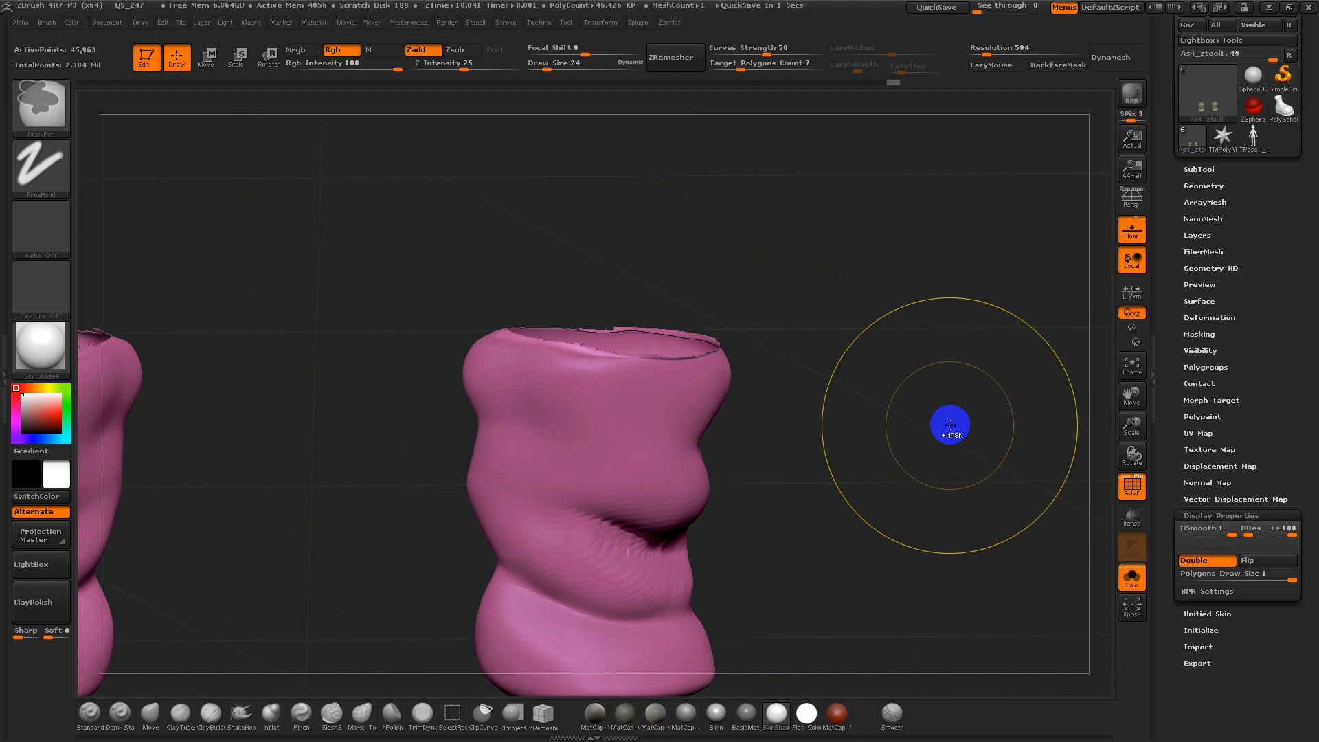
key("ctrl+w")
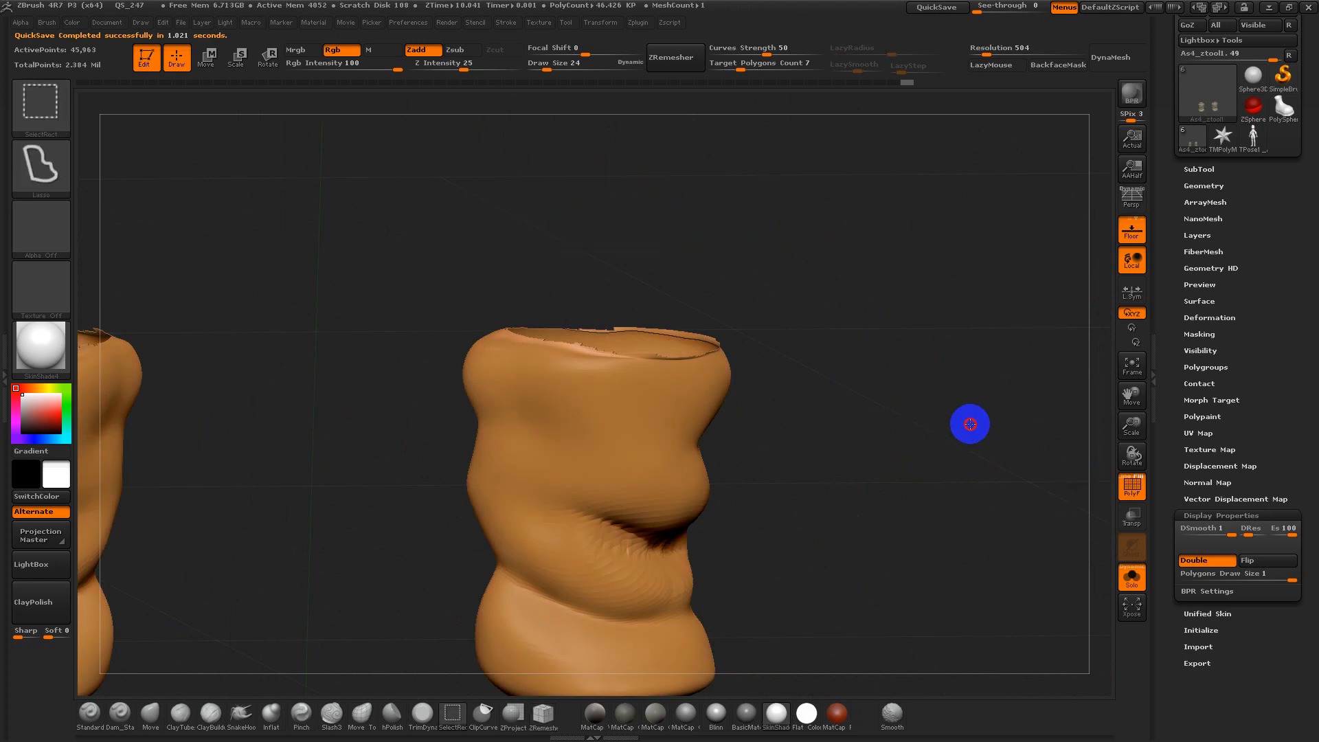
left_click(970, 424, "ctrl+shift")
left_click_drag(1004, 475, 1082, 409, "alt")
key("f")
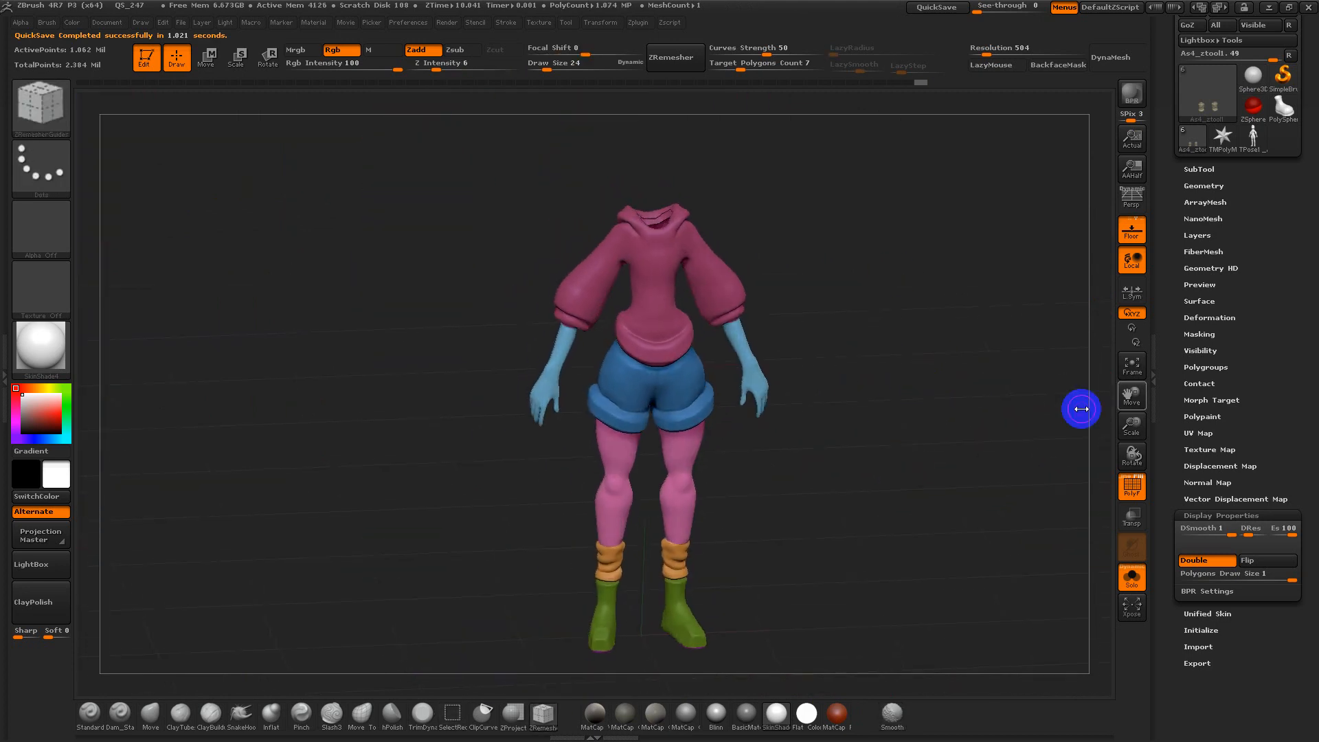
Remesh the whole body with ZRemesher, keeping the polygroups, at a target polygon count of 7
left_click(1204, 186)
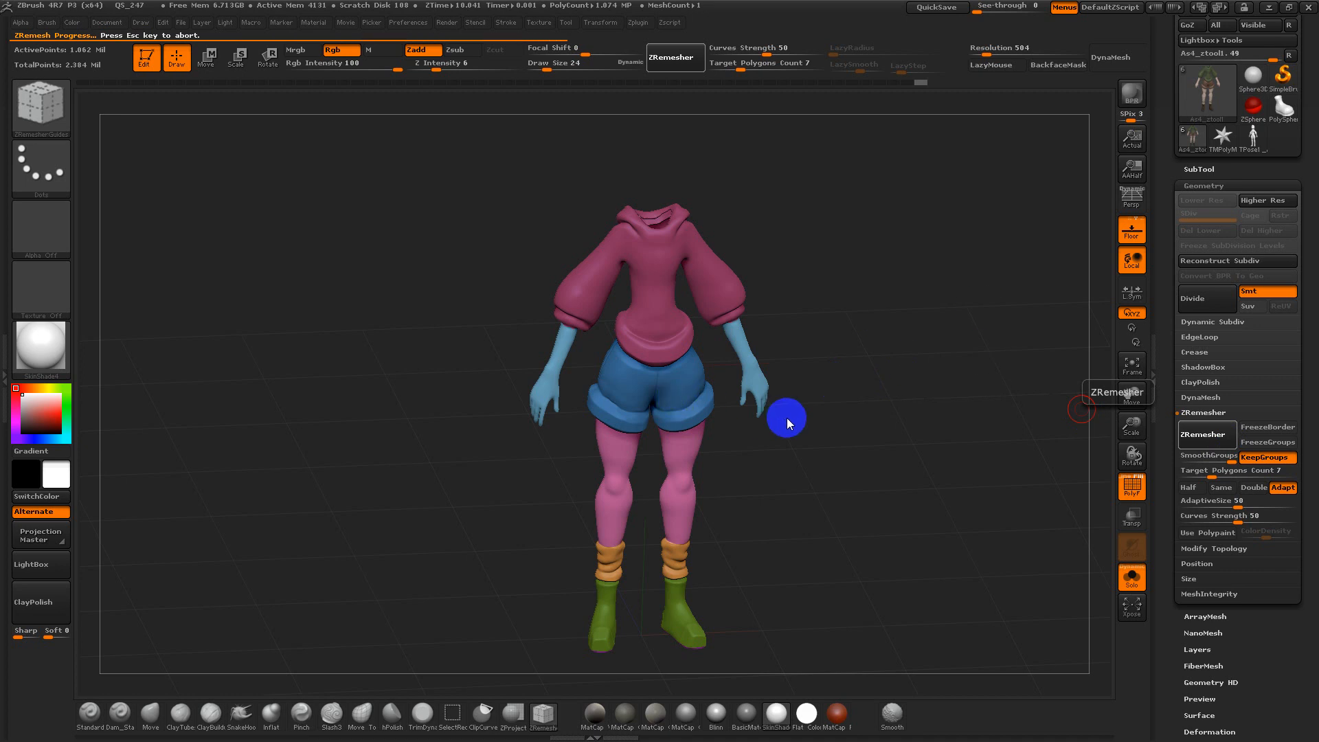
left_click_drag(981, 433, 930, 506, "shift")
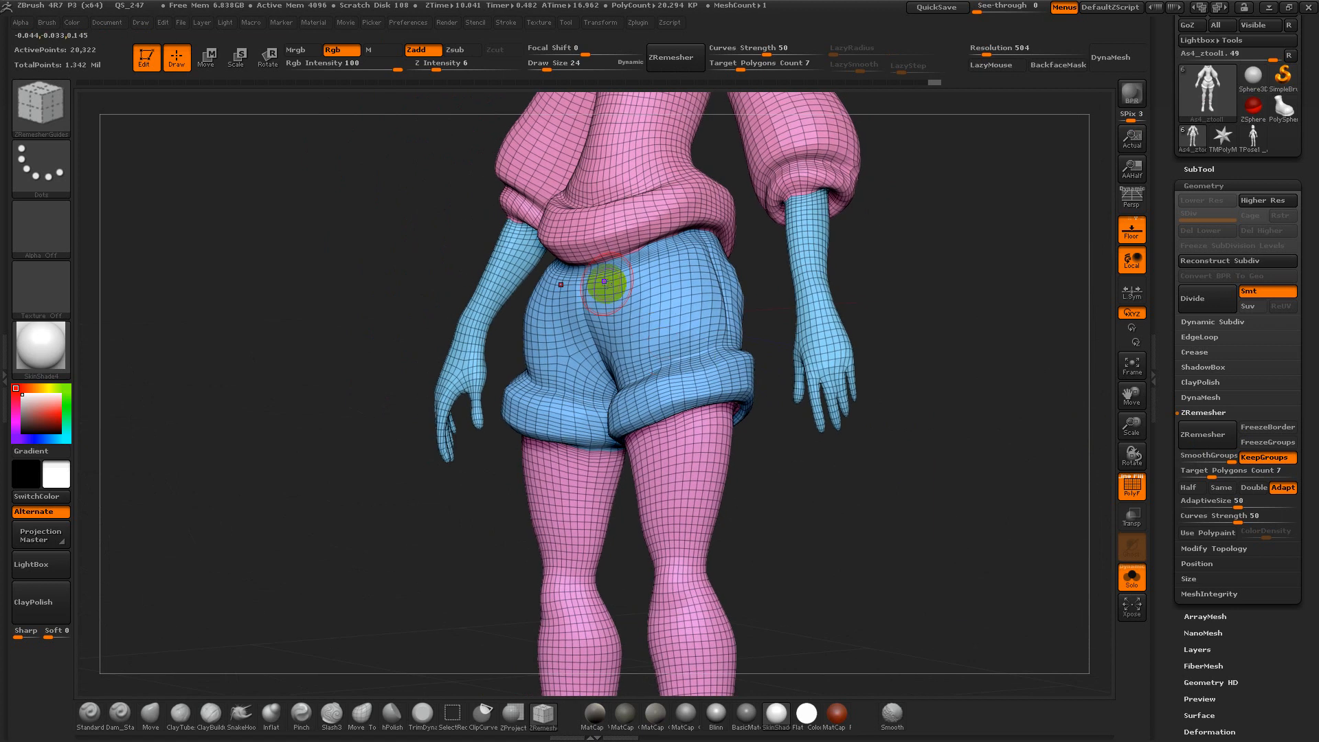
Smooth the shorts' mesh along the waistline below the sweater hem, undoing unwanted strokes
mouse_move(676, 246)
left_mouse_down("shift")
mouse_move(584, 261)
mouse_move(613, 255)
left_mouse_up("shift")
key("ctrl+z")
mouse_move(901, 274)
left_mouse_down()
mouse_move(980, 316)
mouse_move(930, 306)
mouse_move(962, 369)
left_mouse_up()
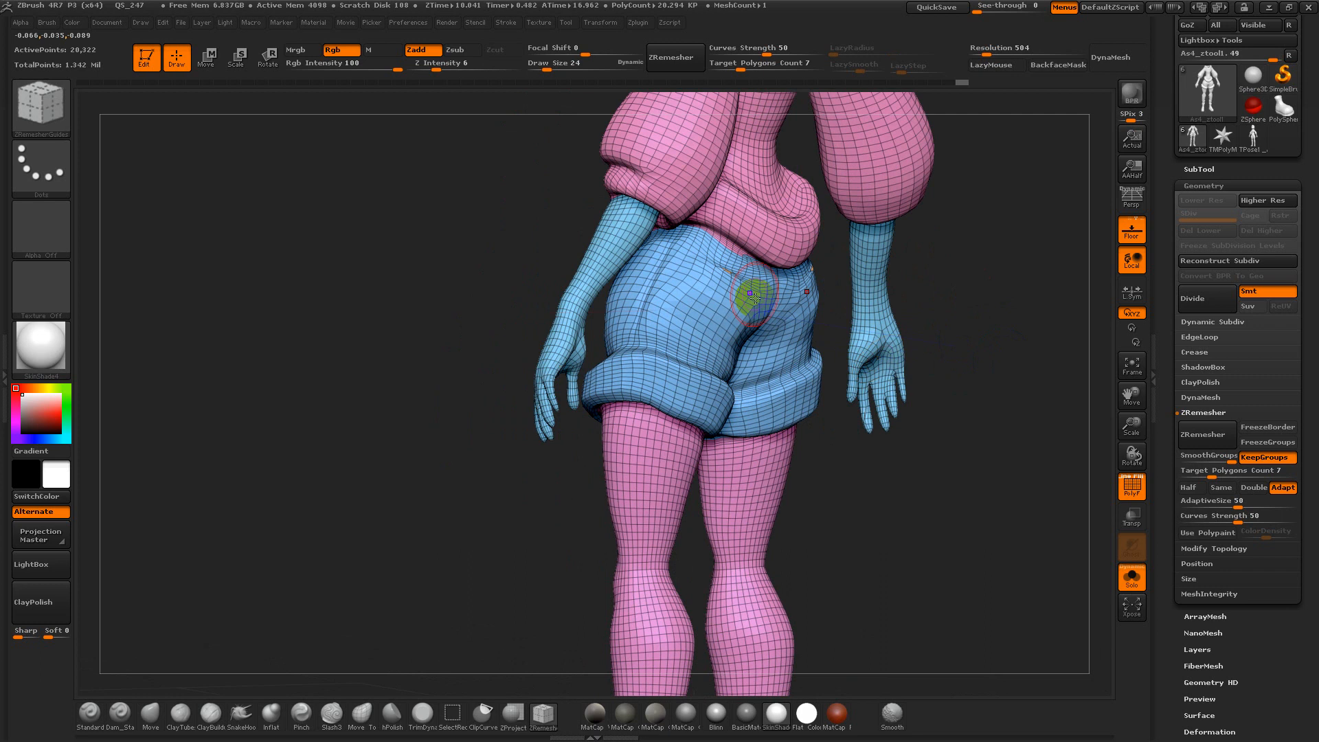
left_click_drag(747, 291, 710, 270, "shift")
mouse_move(1031, 347)
left_mouse_down("alt")
mouse_move(1056, 456)
mouse_move(1094, 440)
left_mouse_up("alt")
key("ctrl+z")
key("ctrl+z")
key("ctrl+z")
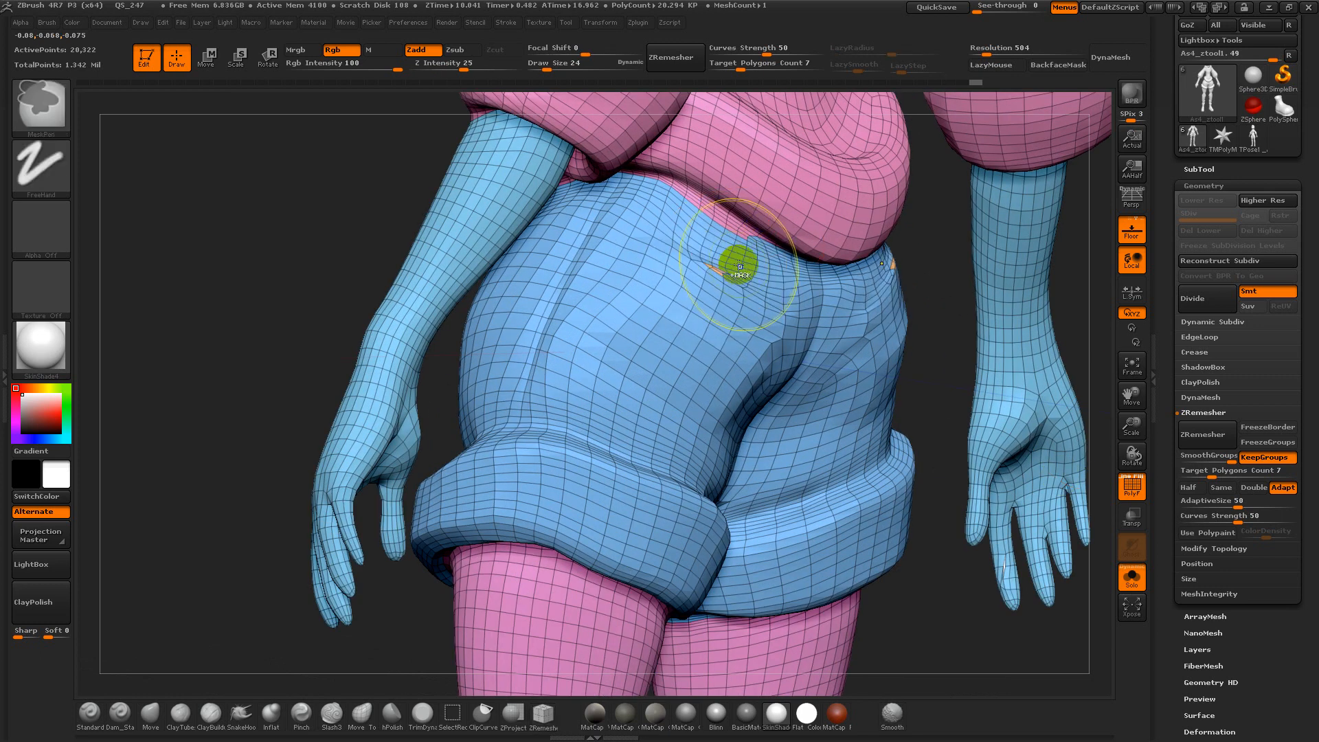
left_click_drag(728, 270, 769, 295, "shift")
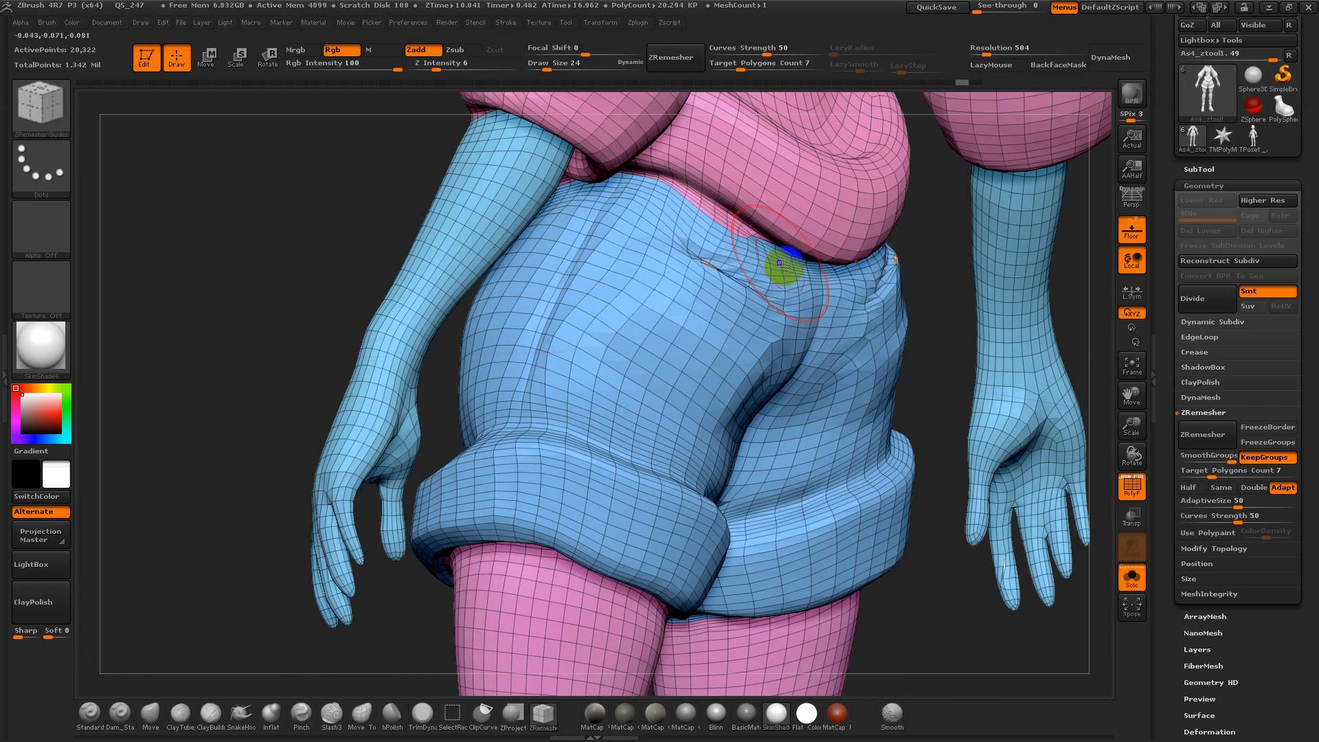
left_click_drag(710, 208, 835, 285, "shift")
mouse_move(927, 280)
left_mouse_down("alt")
mouse_move(904, 222)
mouse_move(1060, 291)
mouse_move(937, 356)
mouse_move(889, 435)
mouse_move(896, 487)
mouse_move(877, 438)
mouse_move(805, 394)
left_mouse_up("alt")
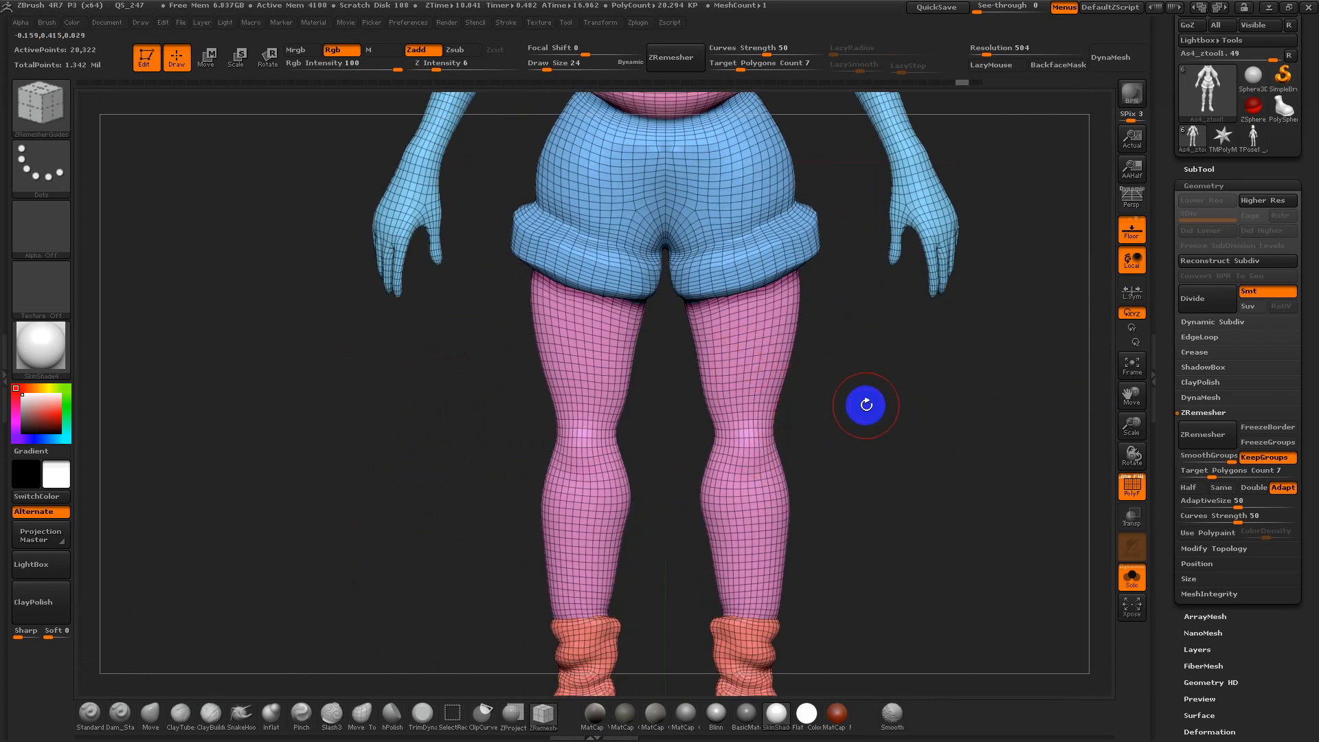
Remesh the body again with ZRemesher at half the polygon count and with adaptive density turned off
left_click_drag(865, 405, 872, 396)
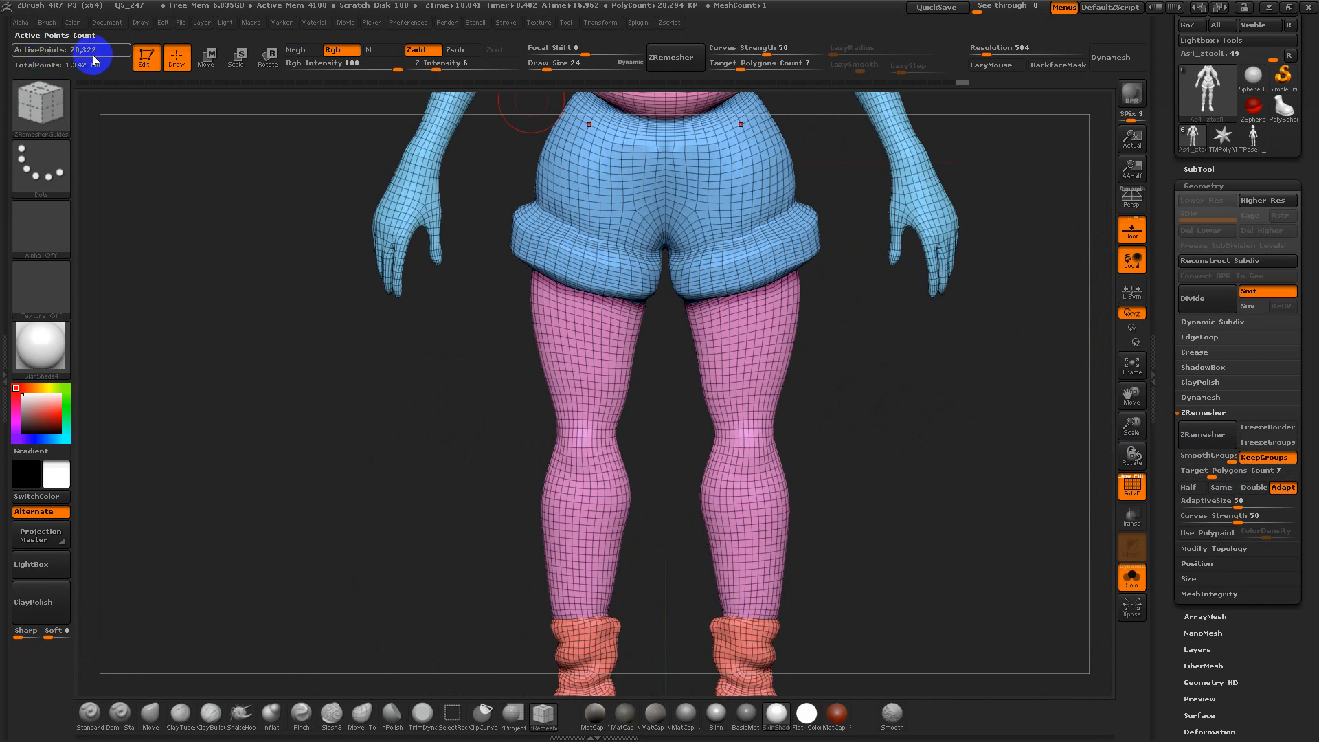
left_click_drag(885, 364, 891, 517, "alt")
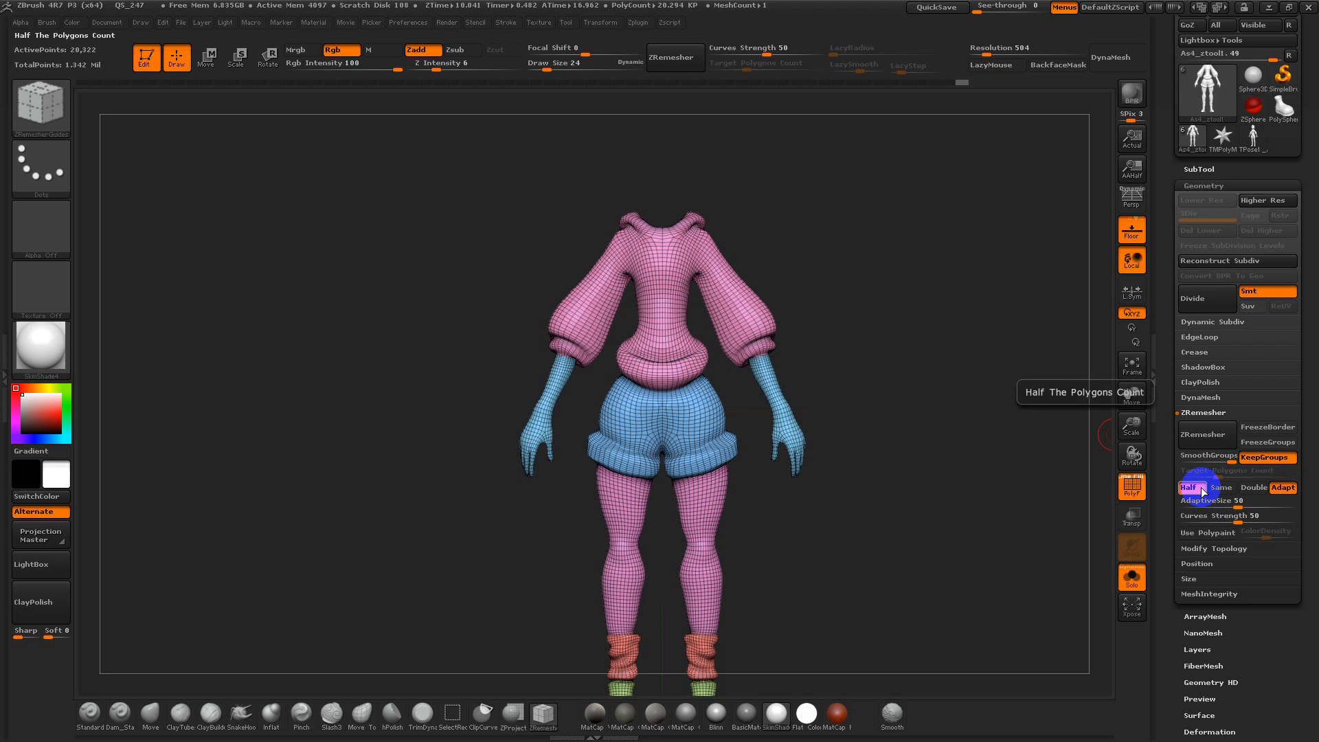
left_click(1196, 488)
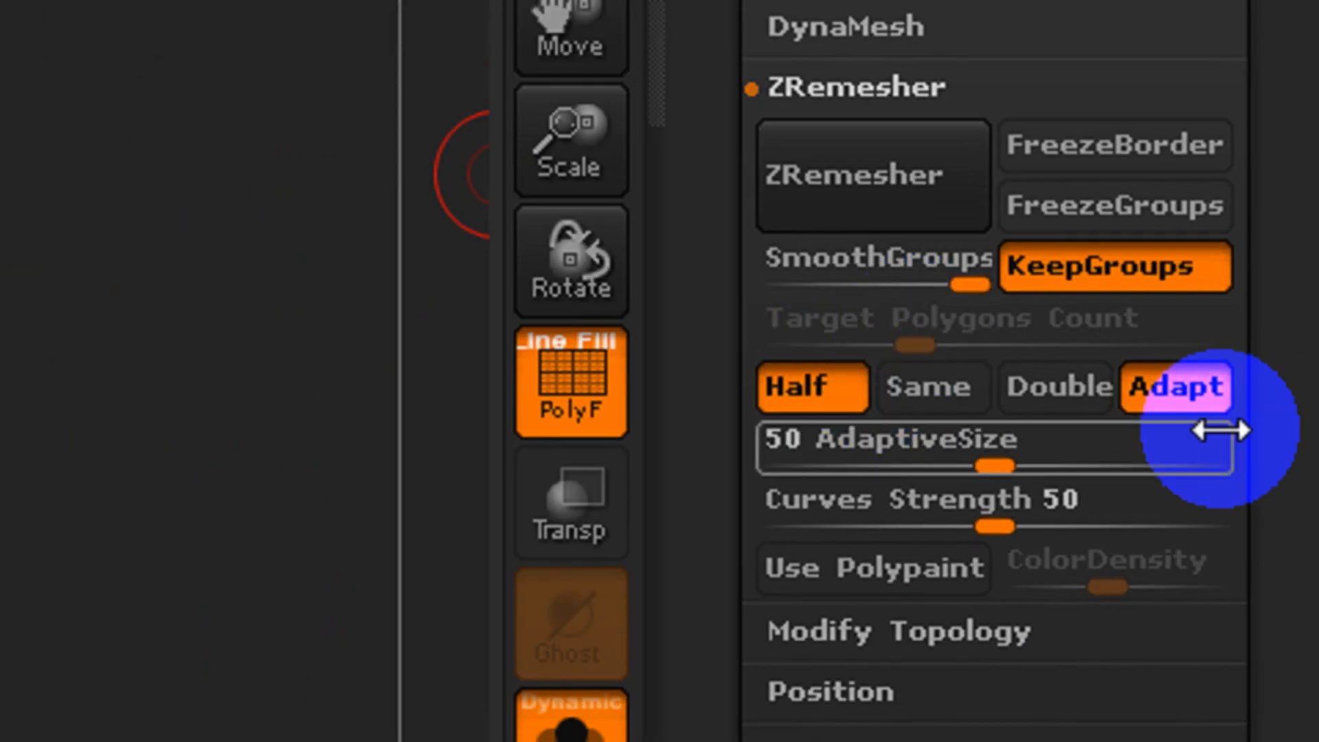
left_click(1209, 387)
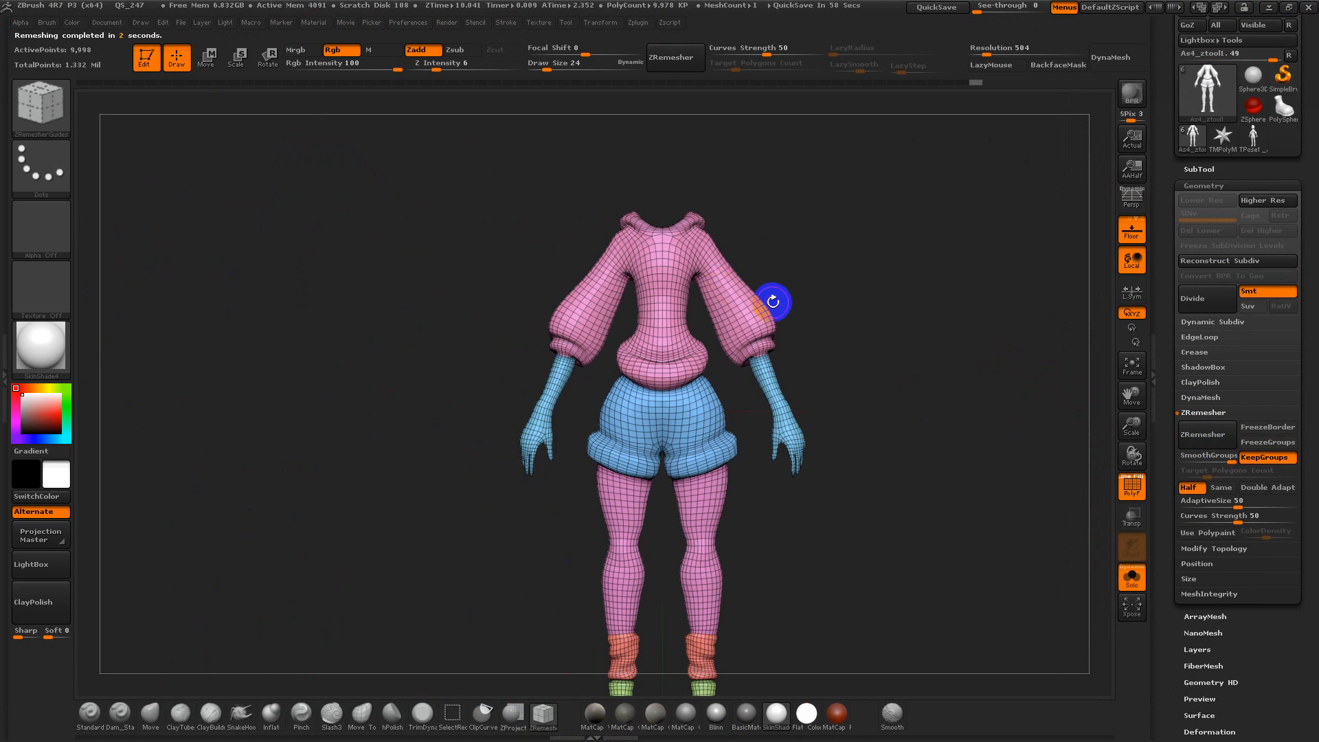
Switch to the ZModeler brush and try deleting an edge loop on the front of the blue shorts
mouse_move(954, 412)
left_mouse_down("alt")
mouse_move(937, 356)
mouse_move(884, 383)
mouse_move(838, 463)
mouse_move(906, 589)
left_mouse_up("alt")
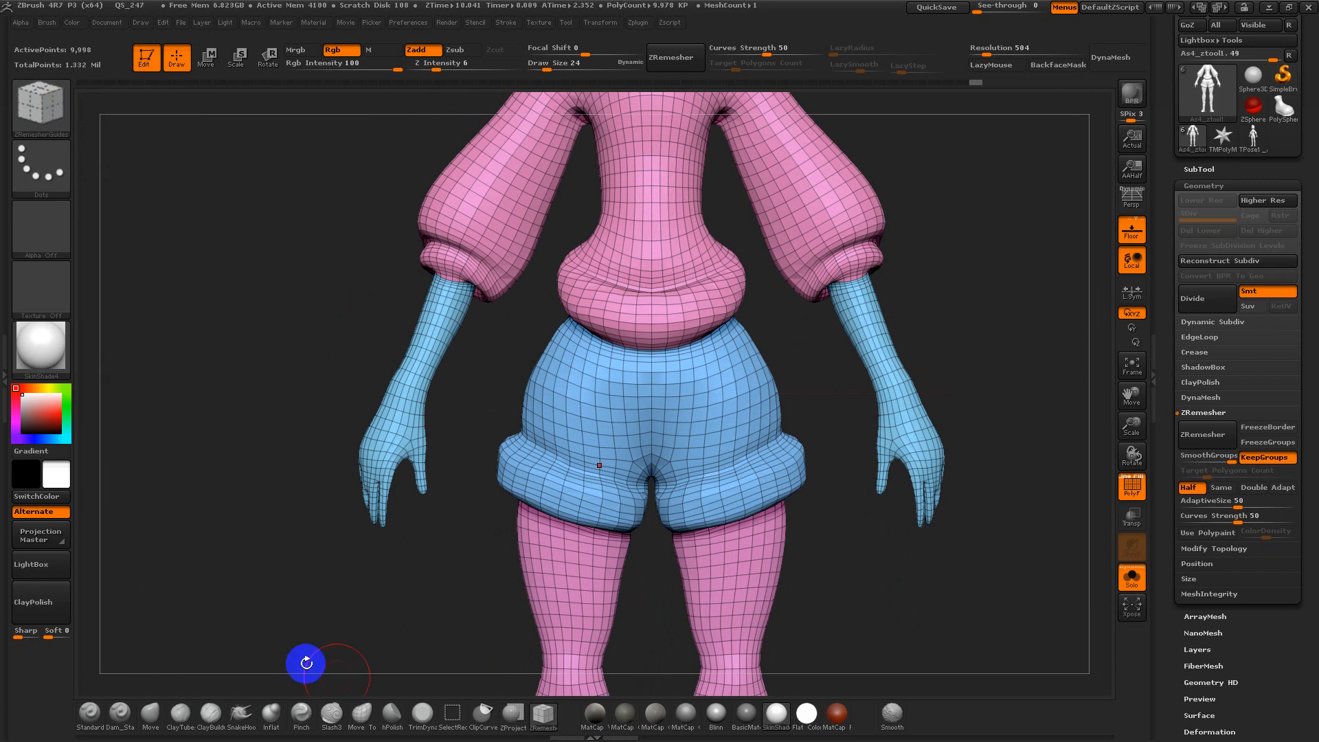
key("b")
key("z")
key("m")
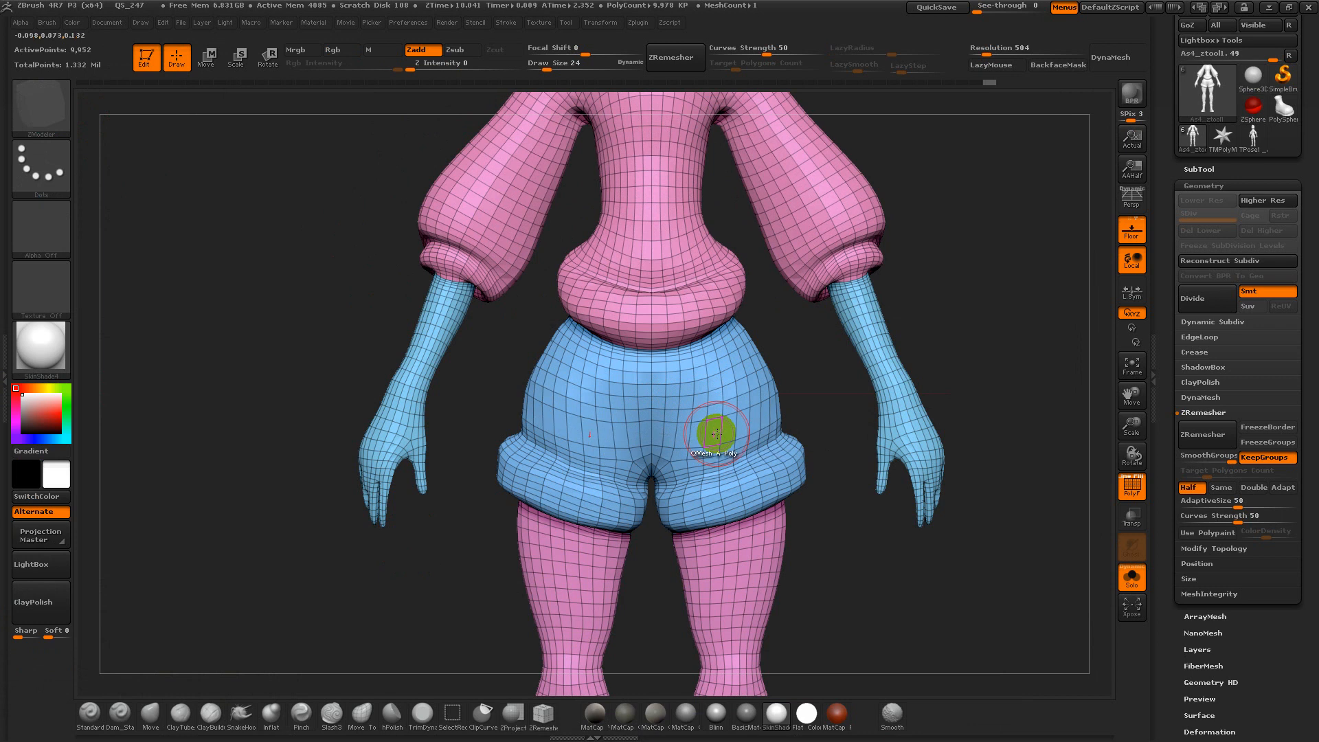
key("ctrl+z")
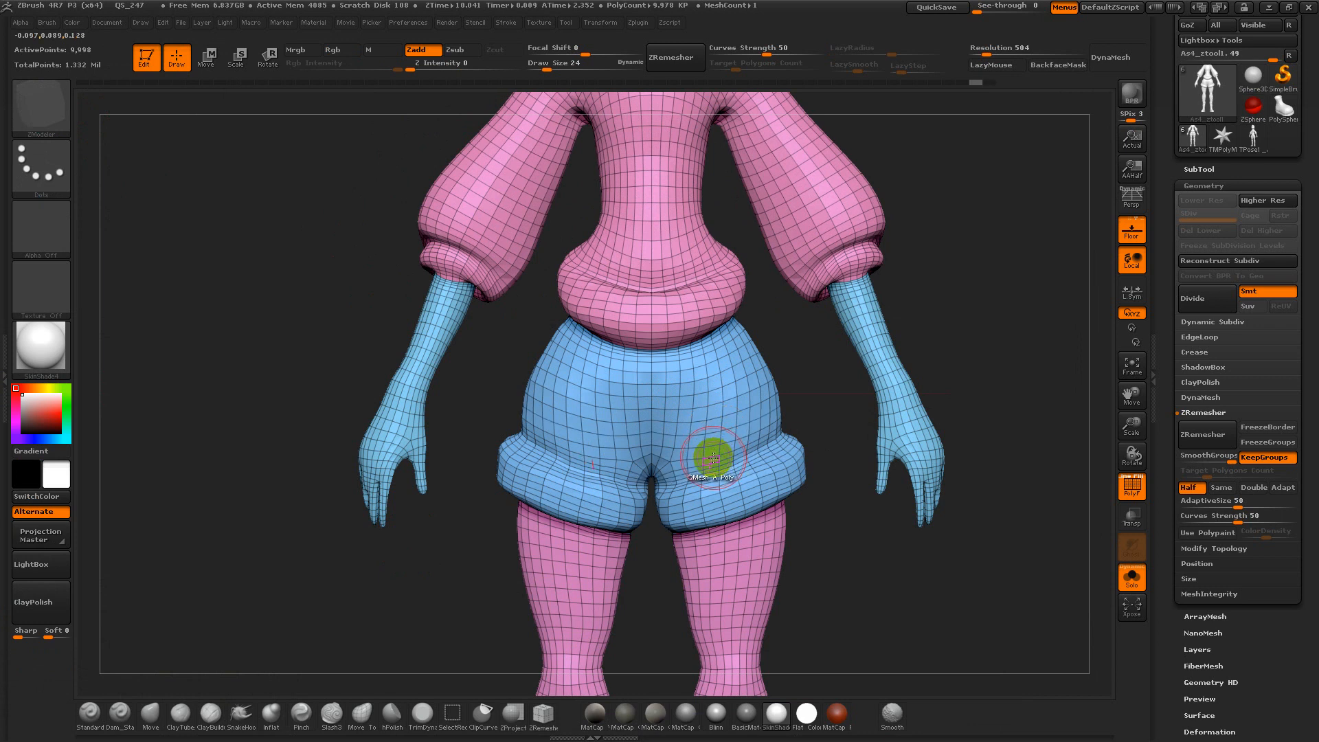
Reduce the draw size to 6 and try deleting an edge loop along the top of the shorts' cuffs
left_click_drag(809, 416, 842, 389)
left_click_drag(592, 386, 570, 389)
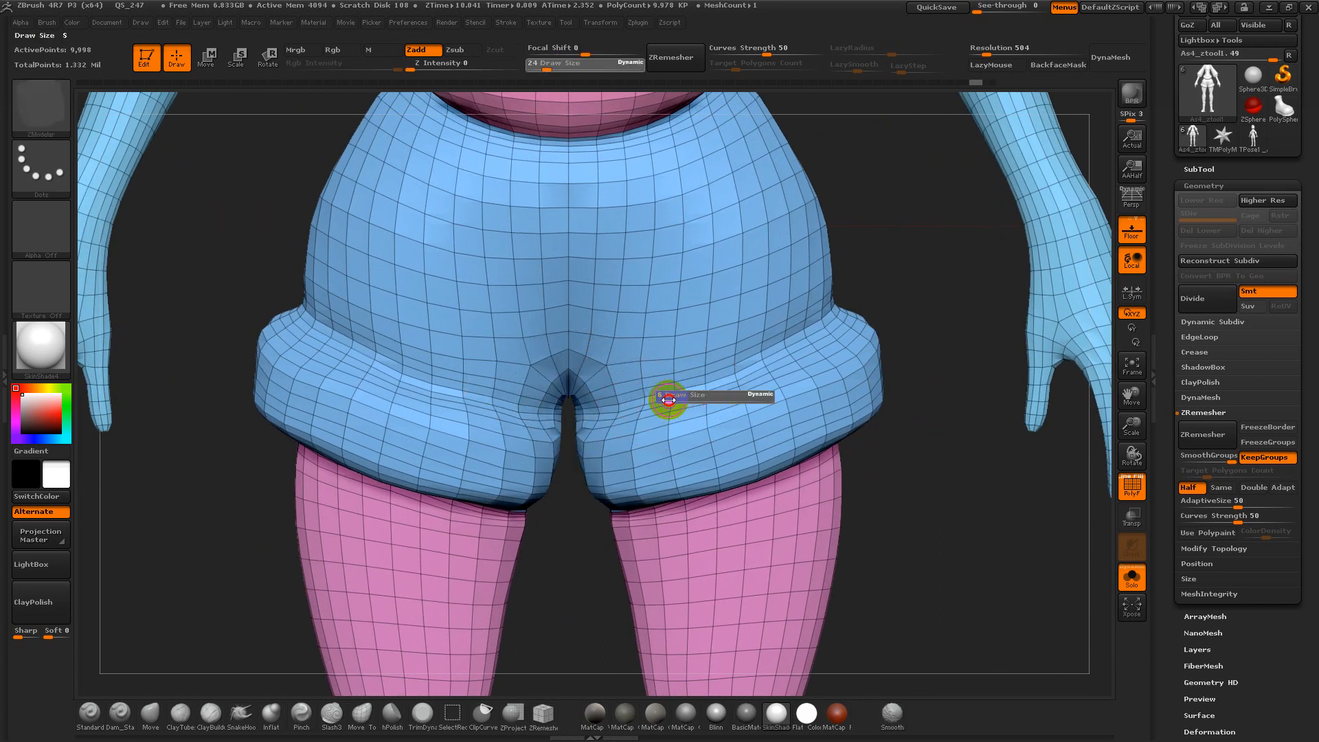
key("Return")
left_click(687, 407)
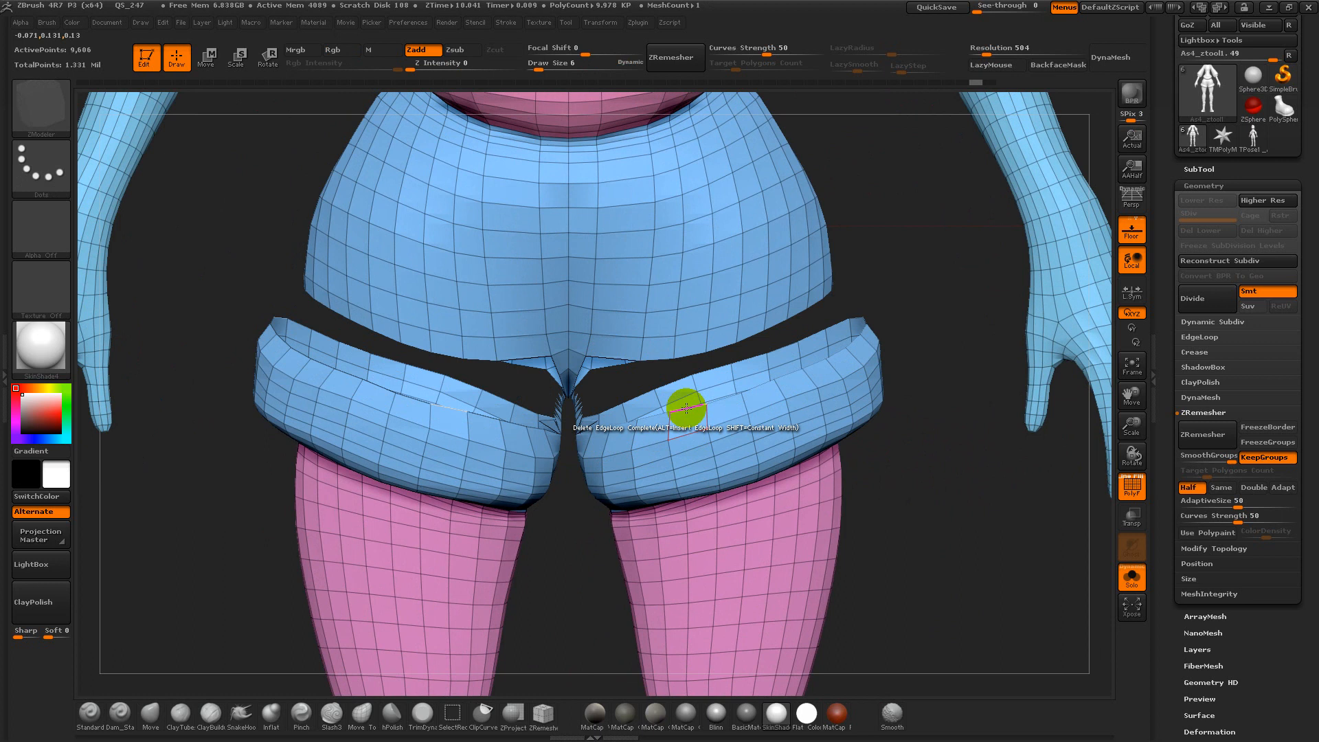
key("ctrl+z")
left_click_drag(872, 316, 822, 392)
left_click(1131, 342)
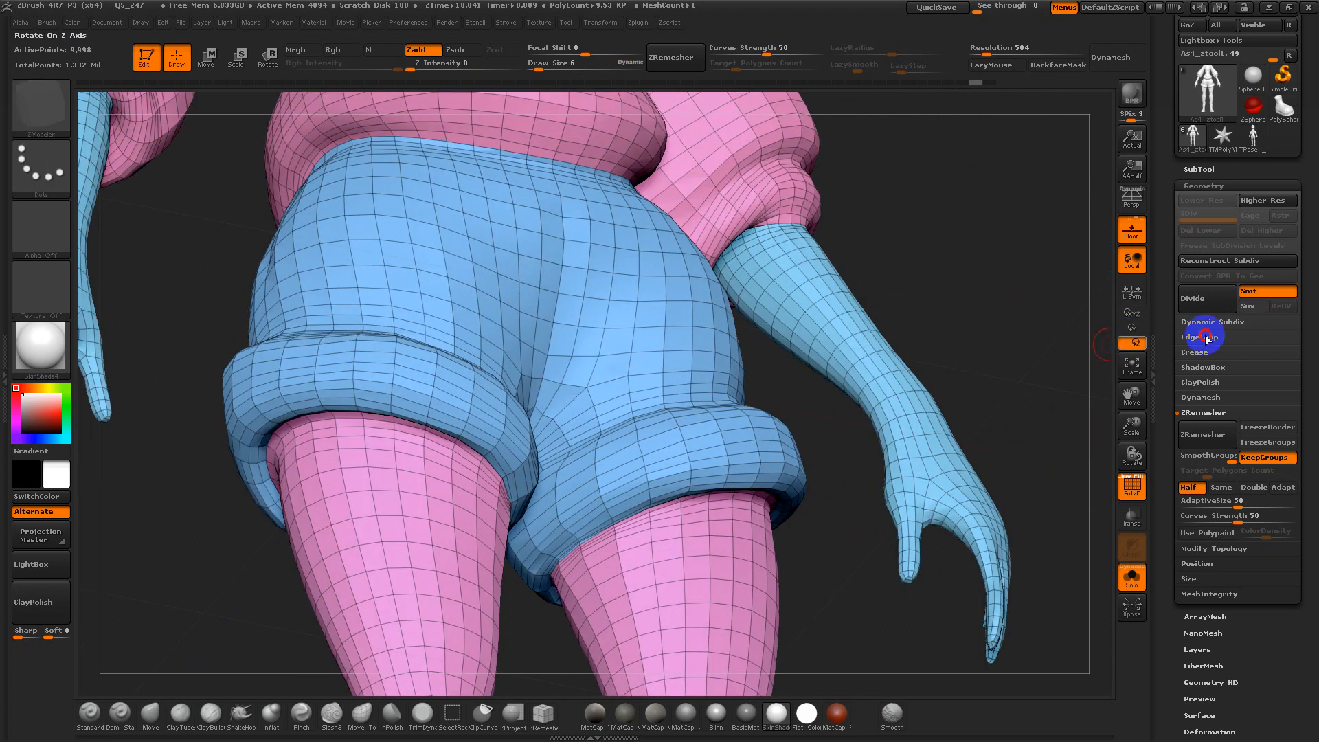
left_click_drag(1071, 313, 972, 307)
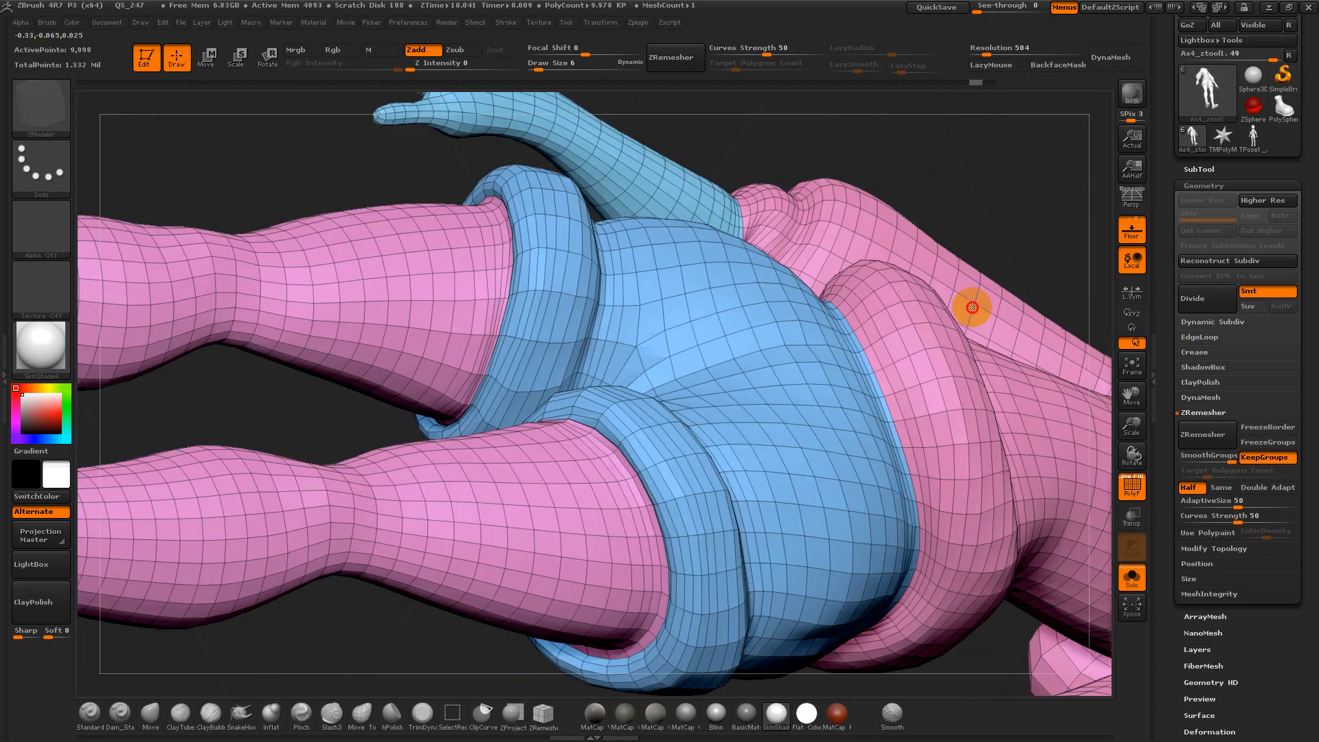
left_click_drag(220, 154, 360, 311)
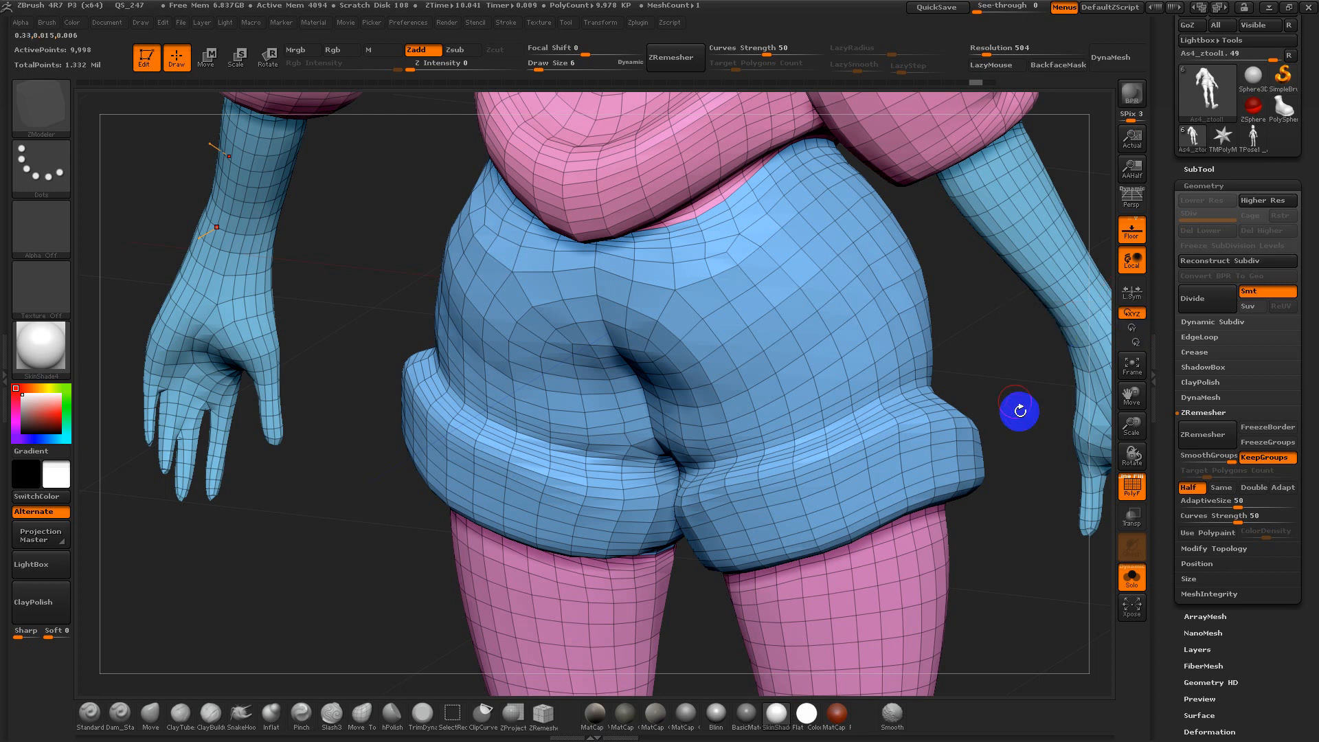
Step back to the denser remesh with undo and return to the halved mesh with redo, viewing the back of the shorts
left_click_drag(1019, 409, 837, 351)
left_click_drag(742, 318, 672, 262, "shift")
key("ctrl+z")
key("ctrl+z")
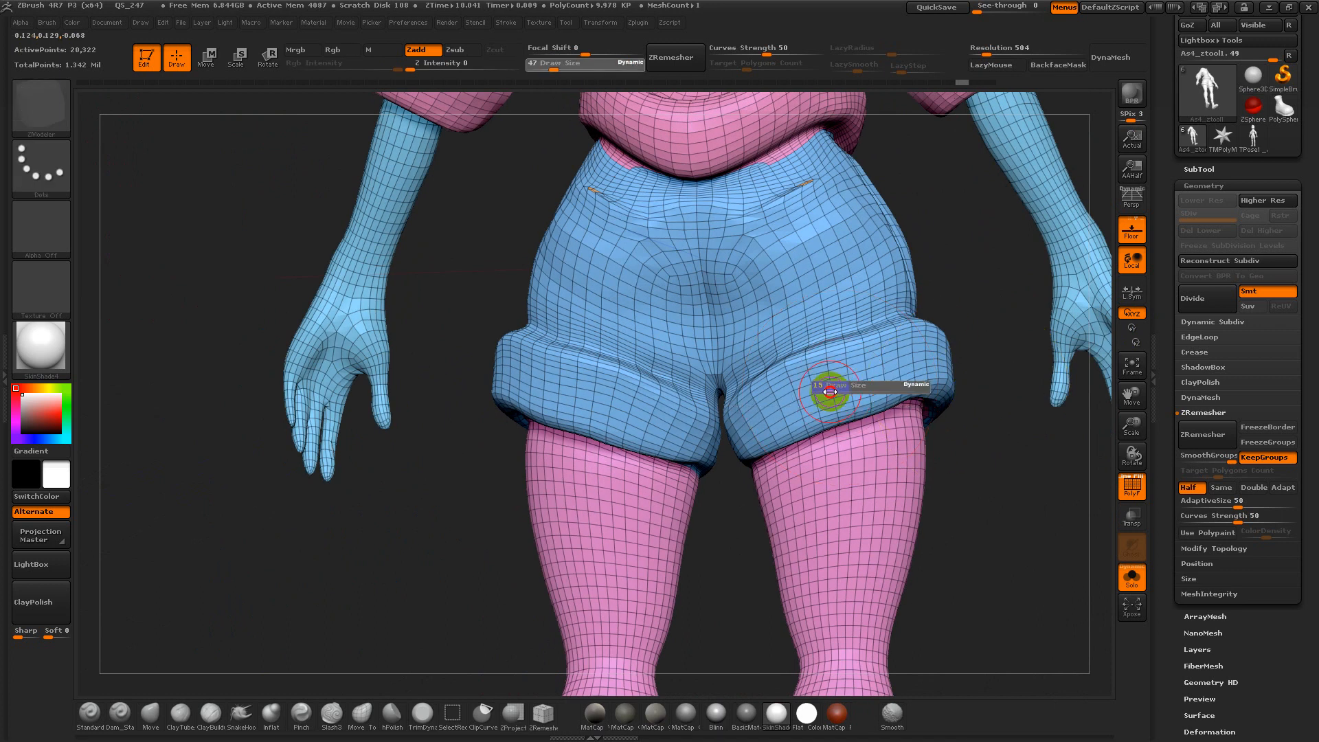
key("ctrl+shift+z")
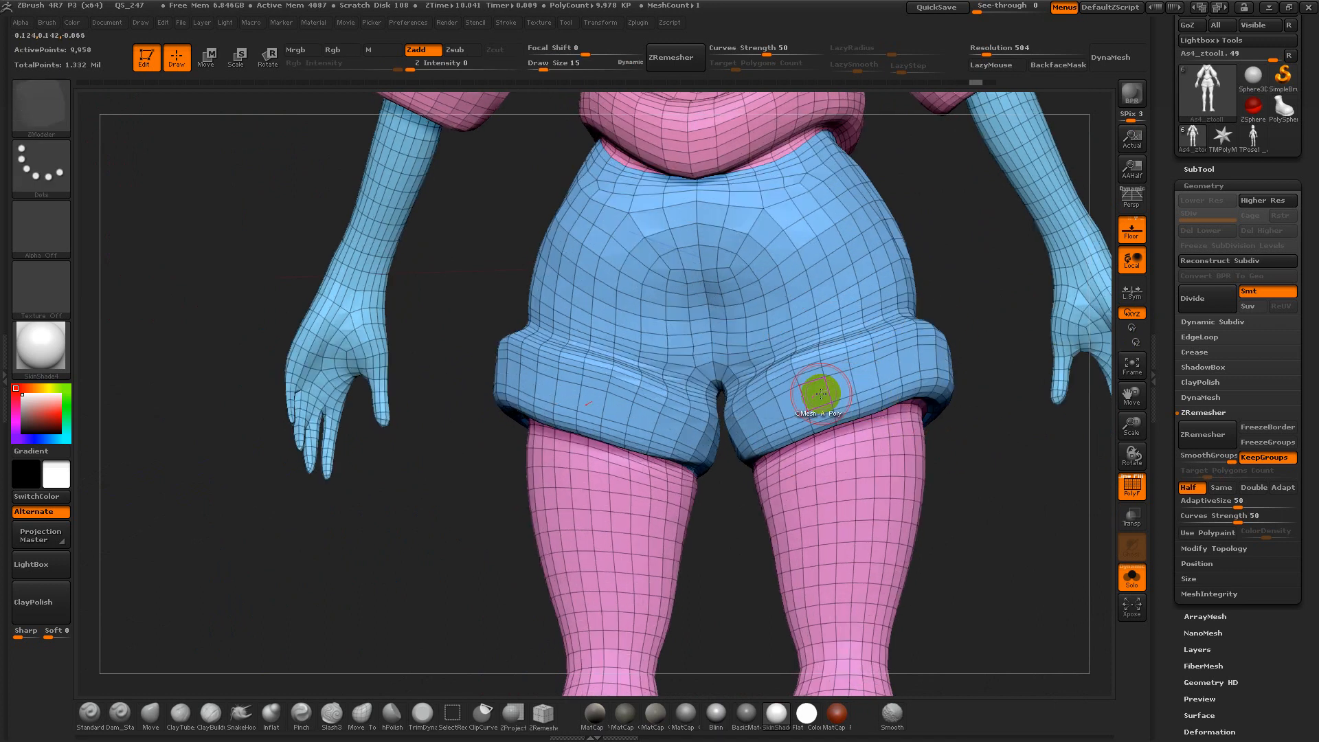
Try deleting another edge loop along the back of the shorts' cuffs
left_click(811, 365, "alt")
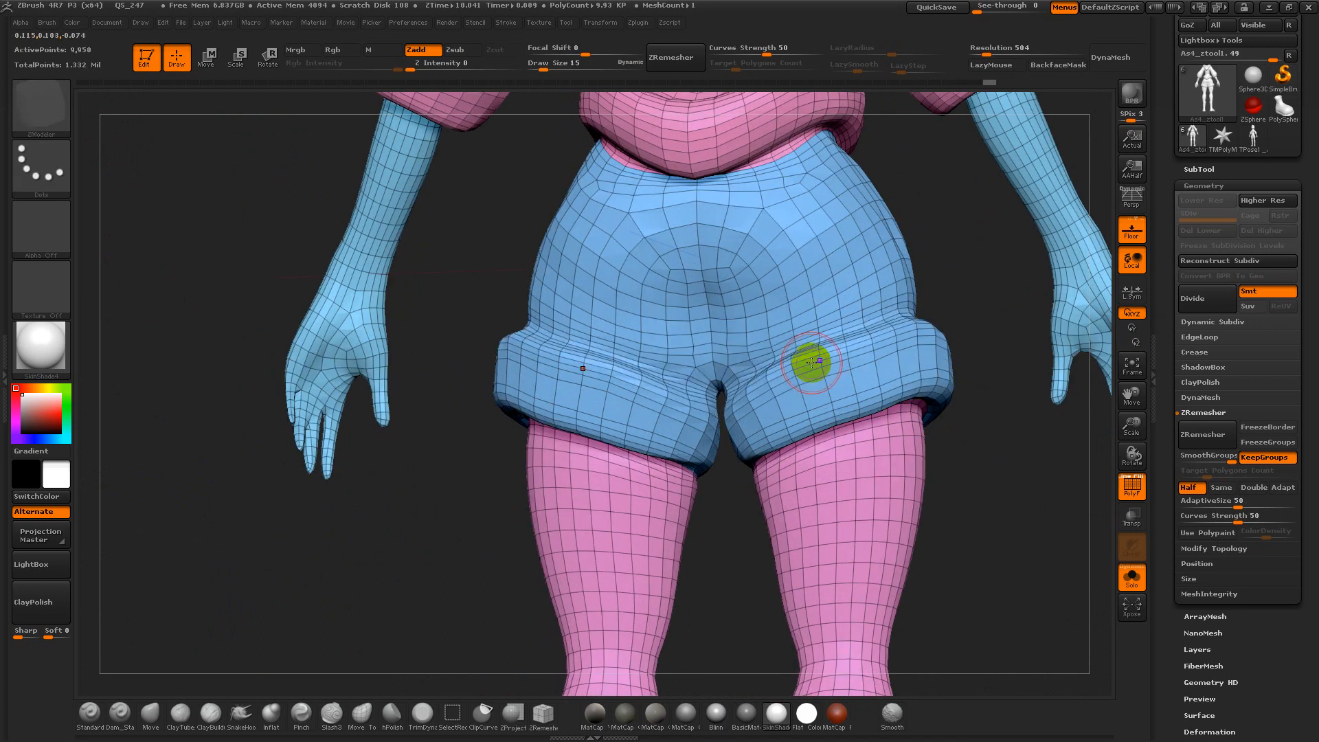
left_click_drag(942, 274, 994, 389)
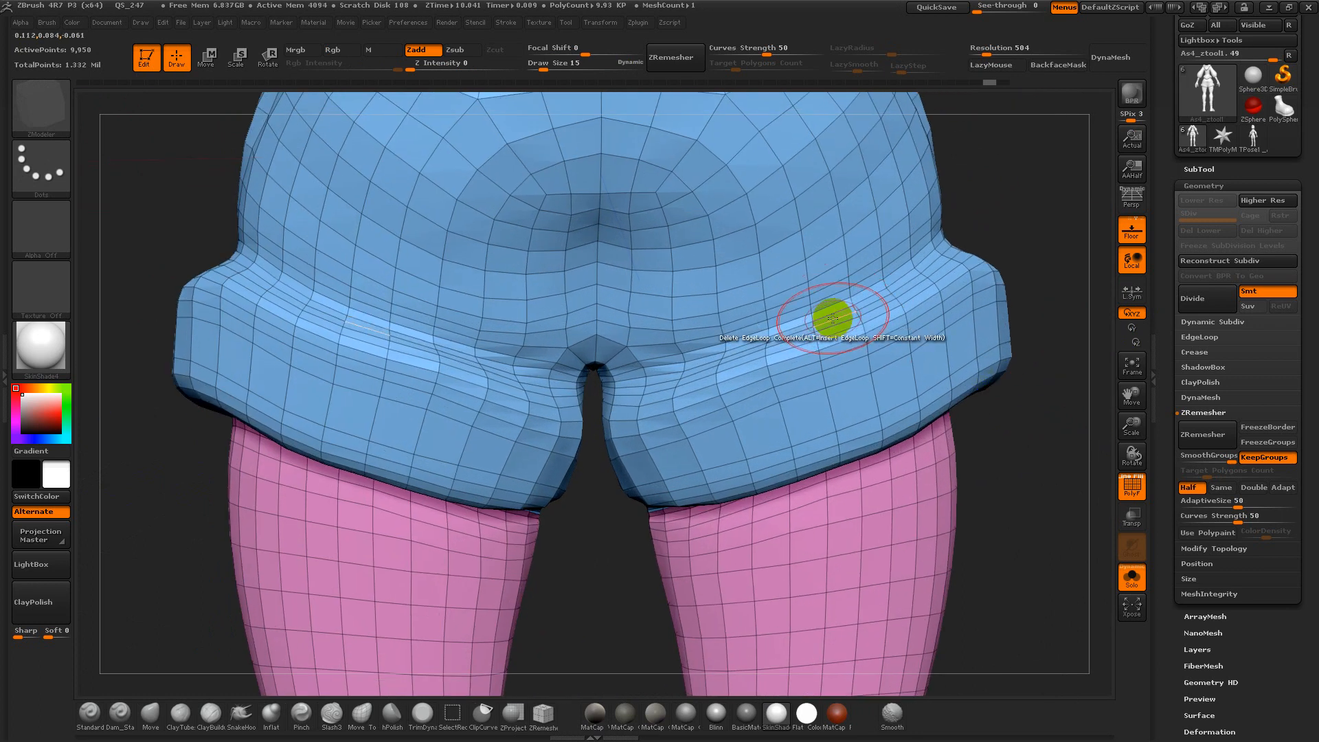
left_click(833, 318)
key("ctrl+z")
Delete one edge loop around the lower thighs and one around the calves
left_click_drag(1005, 414, 1016, 327)
left_click_drag(580, 650, 712, 456)
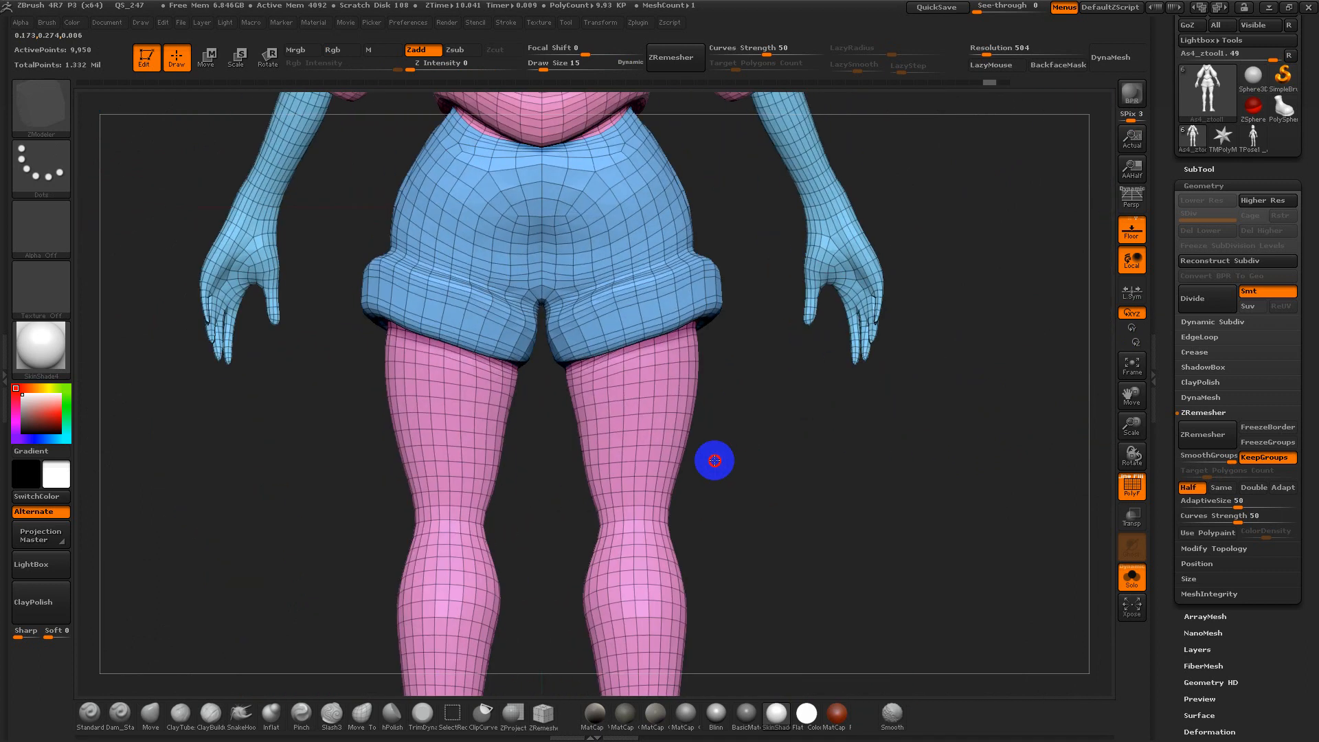
left_click(643, 445)
left_click_drag(699, 540, 698, 344, "alt")
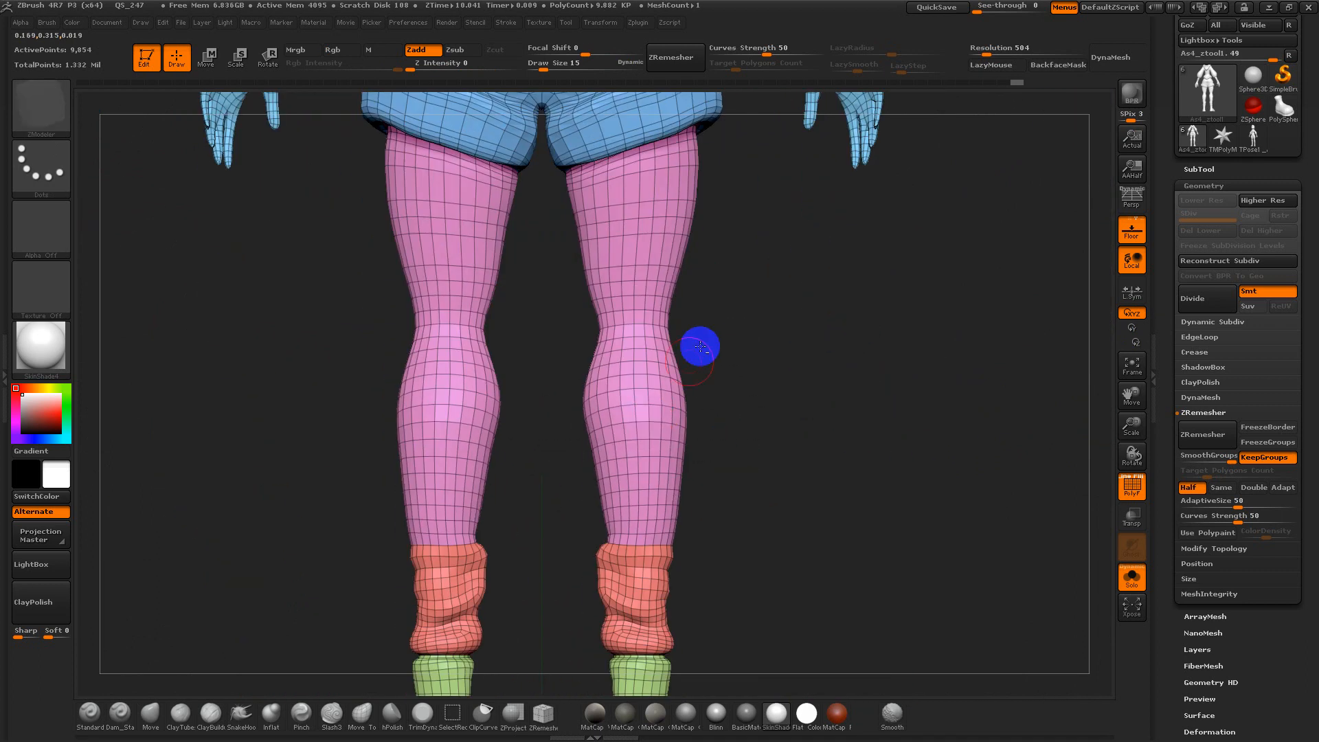
left_click(648, 421)
left_click_drag(698, 561, 744, 403, "alt")
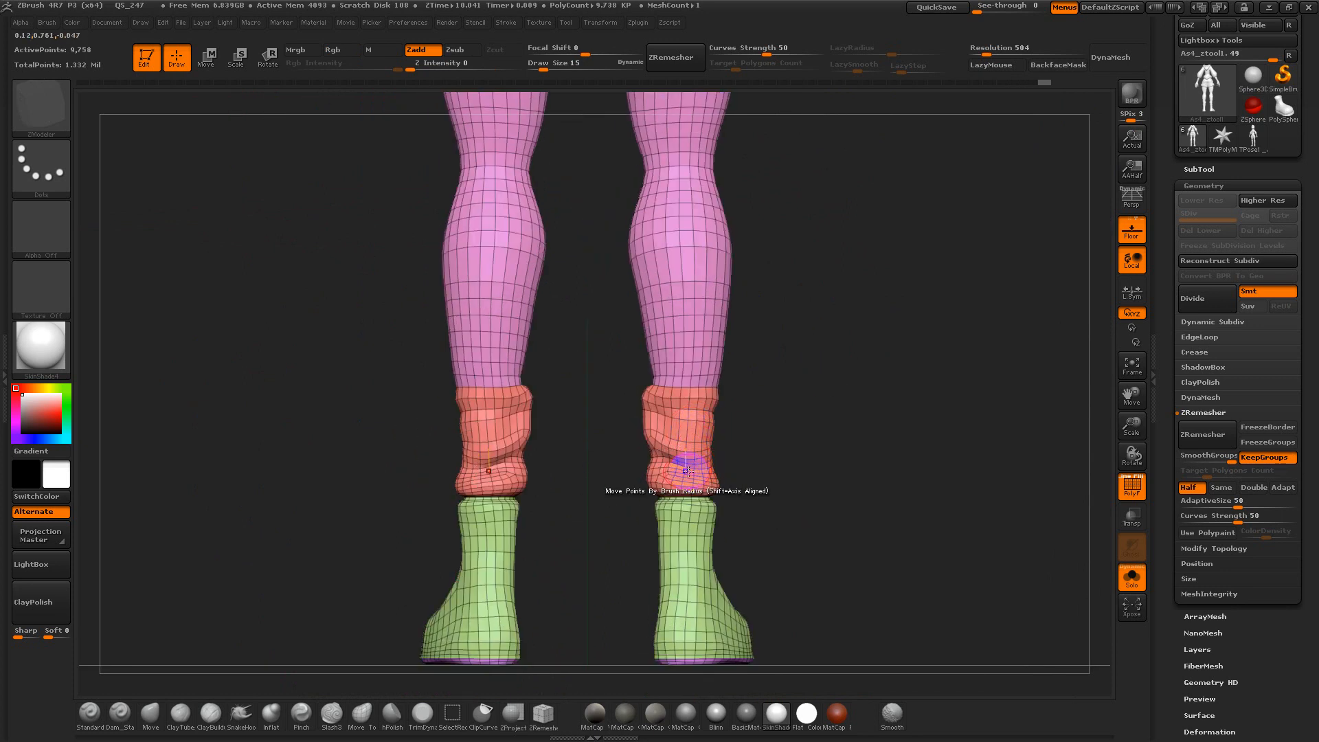
Undo the edge loop edits and the ZRemesher passes back to the original high-resolution mesh
key("ctrl+z")
key("ctrl+z")
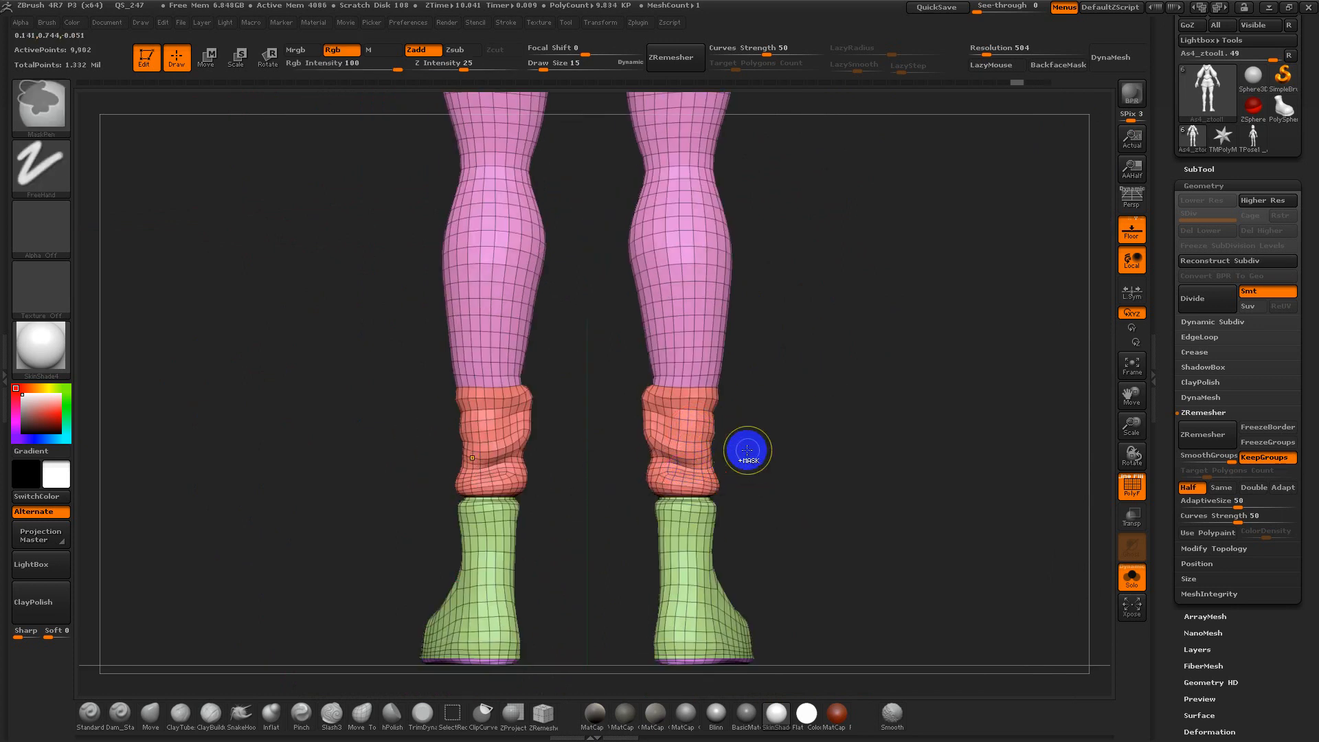
key("ctrl+z")
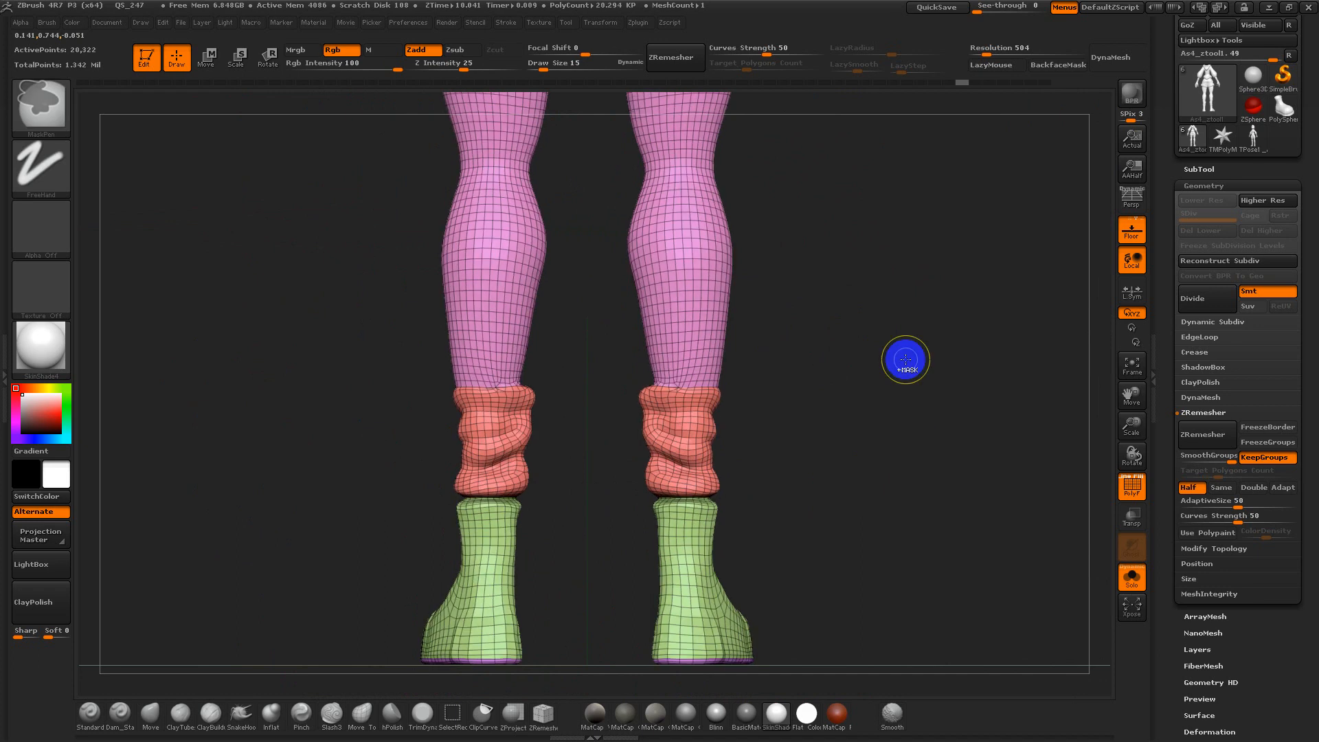
key("ctrl+z")
left_click_drag(933, 375, 806, 400)
mouse_move(1099, 404)
left_mouse_down("alt")
mouse_move(969, 349)
mouse_move(895, 491)
left_mouse_up("alt")
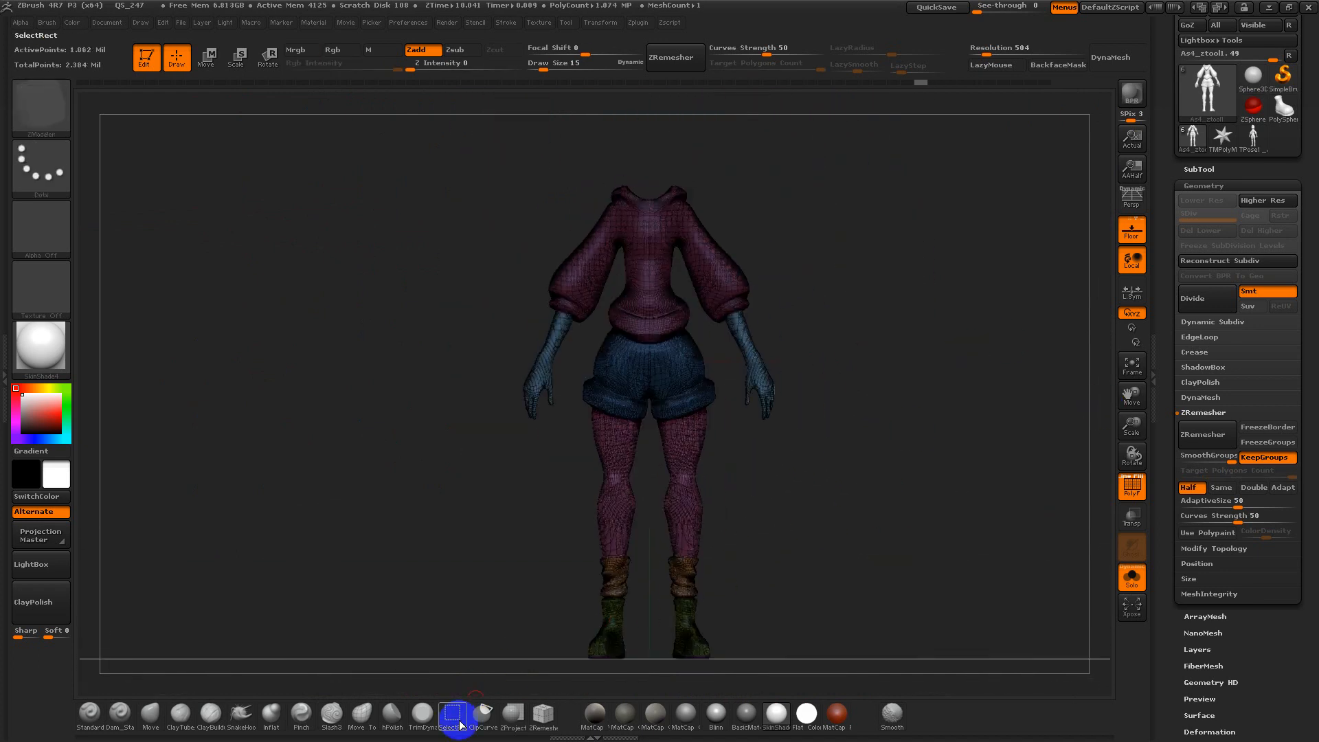
Select the ZRemesher guides brush with draw size 22, then turn on Adapt and turn off Half for ZRemesher
left_click(534, 724)
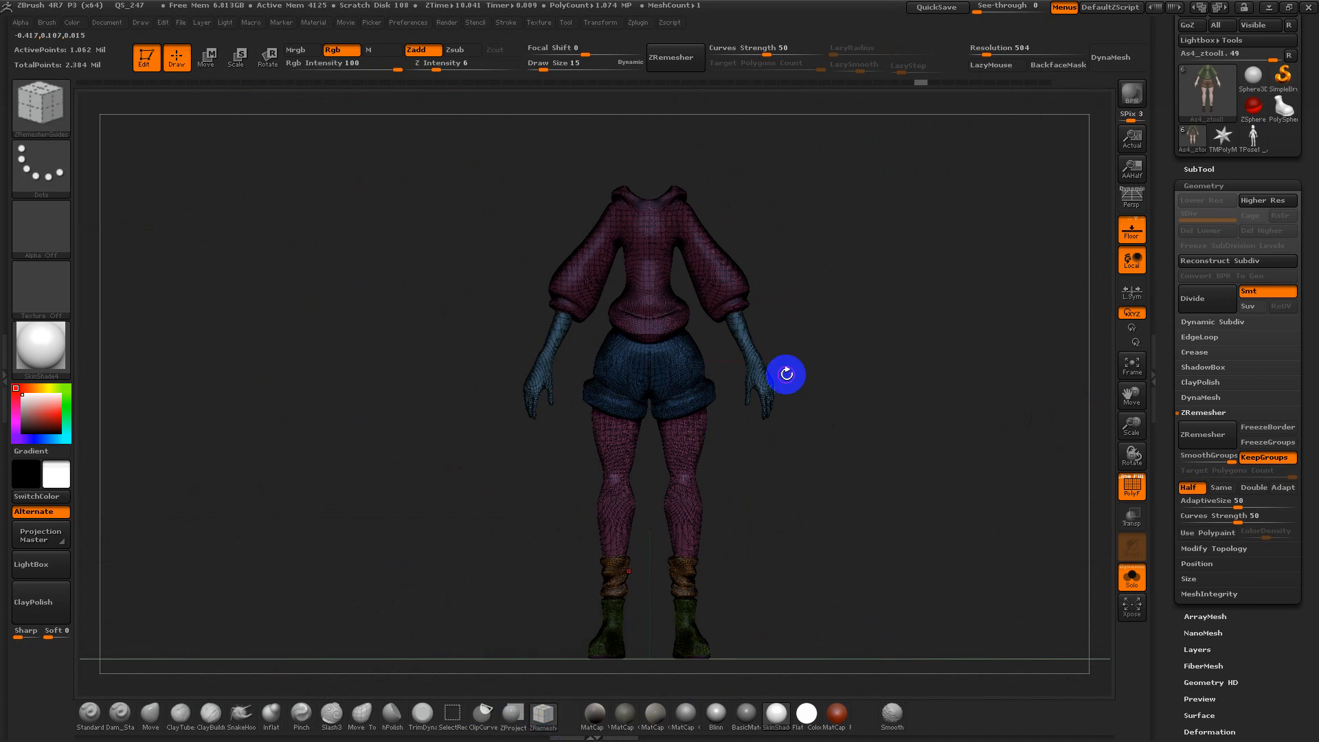
mouse_move(783, 374)
left_mouse_down("alt")
mouse_move(821, 527)
mouse_move(912, 534)
mouse_move(853, 663)
left_mouse_up("alt")
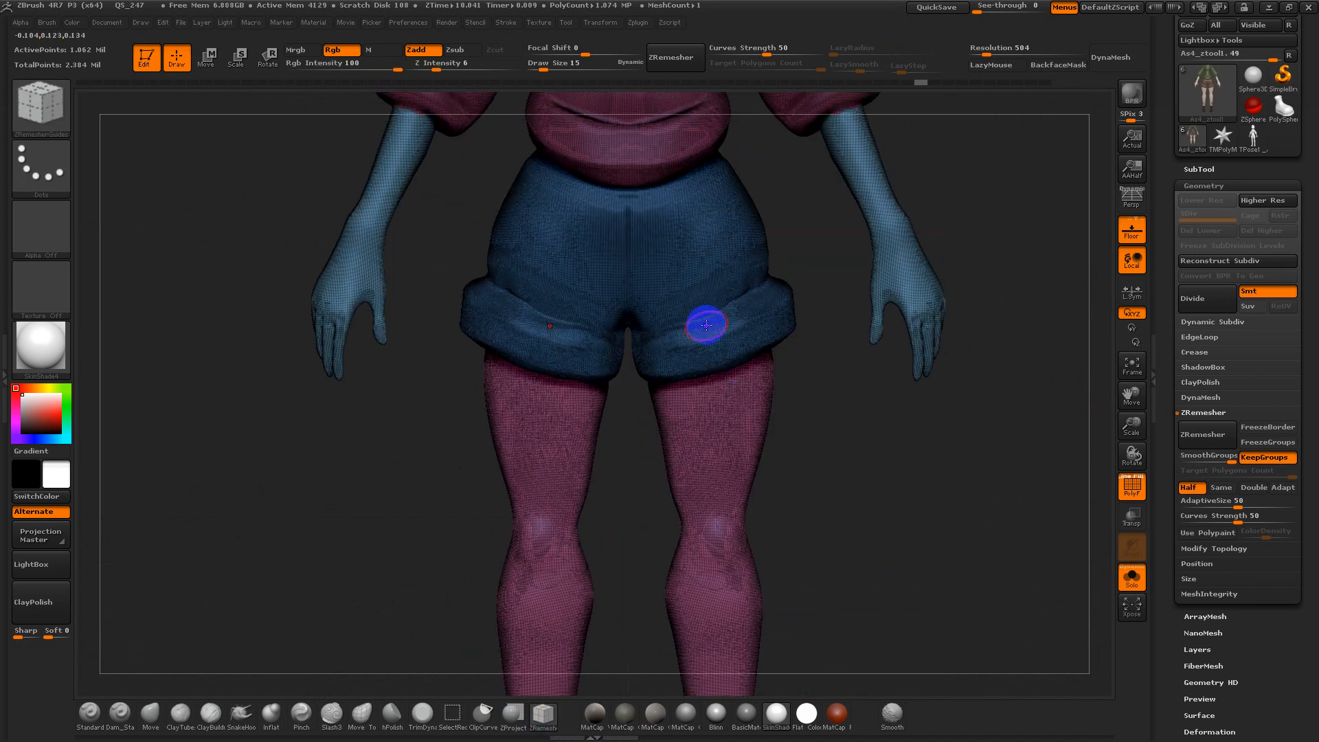
key("s")
left_click_drag(716, 316, 720, 316)
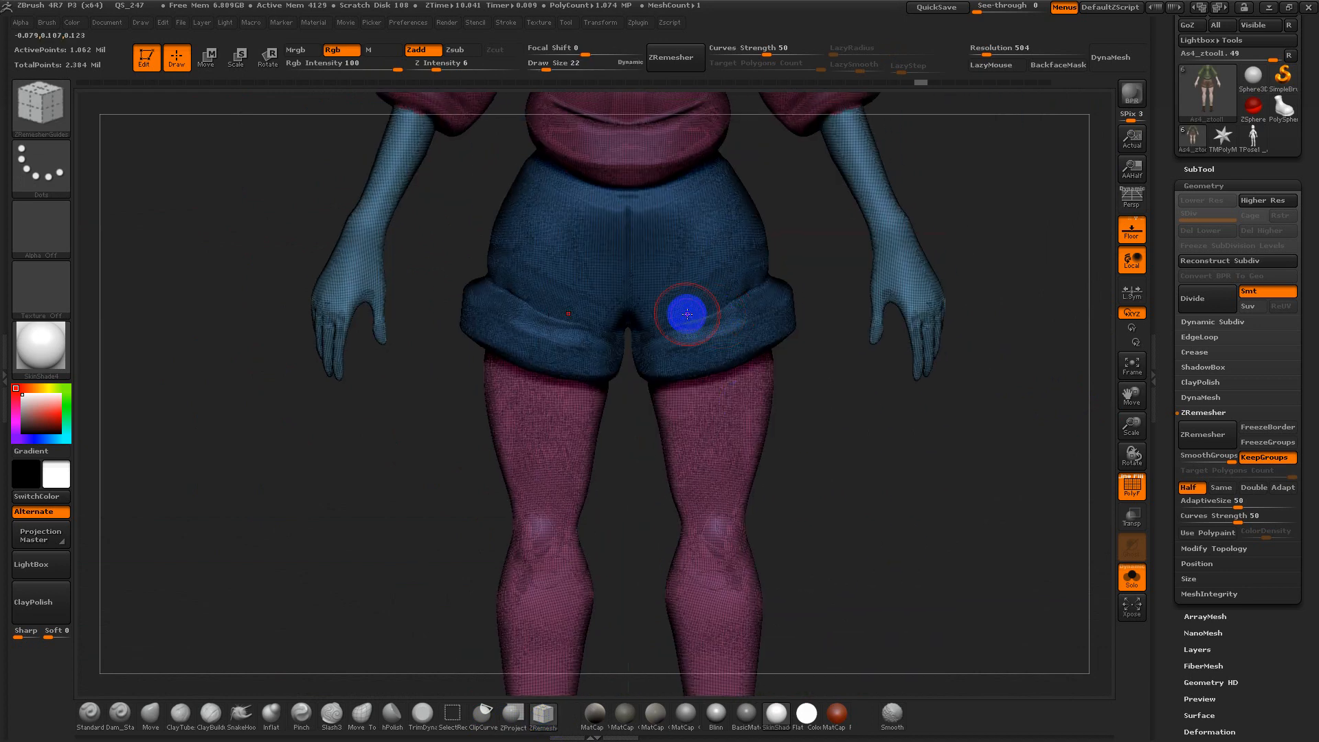
left_click(1282, 487)
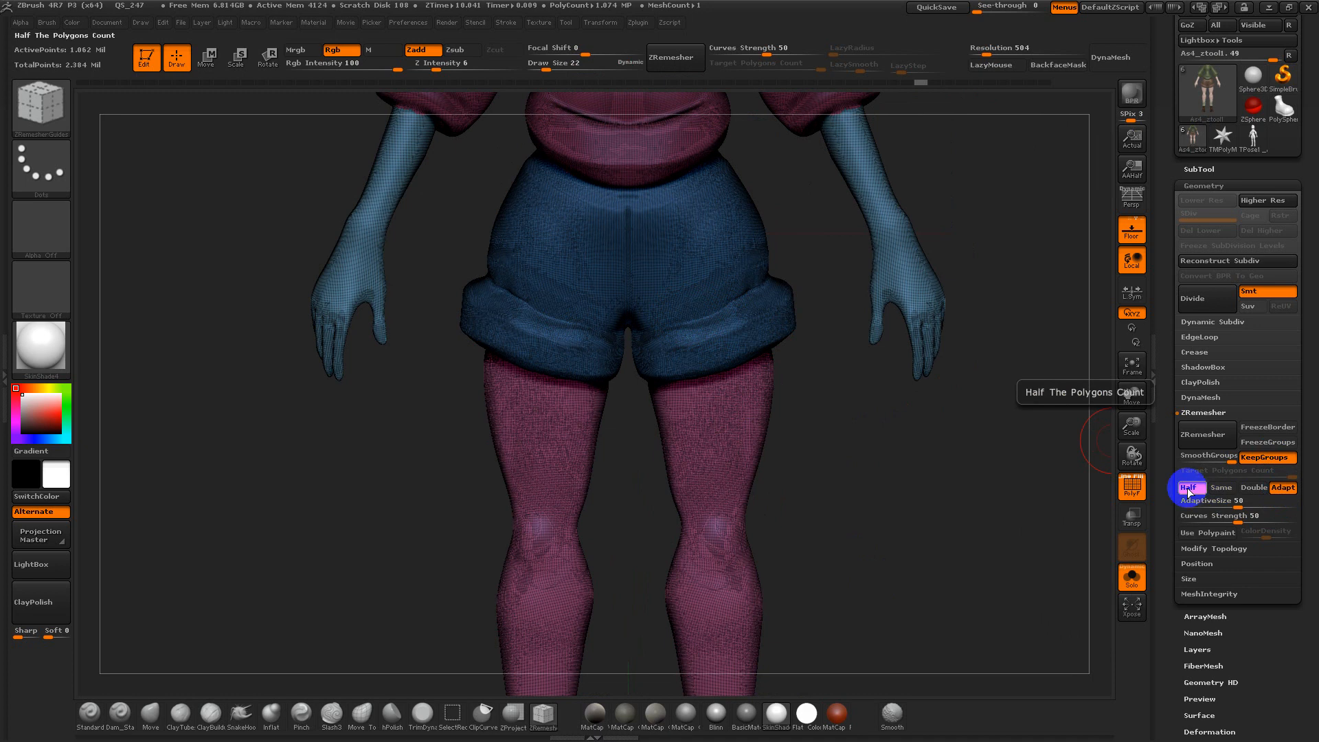
left_click(1188, 487)
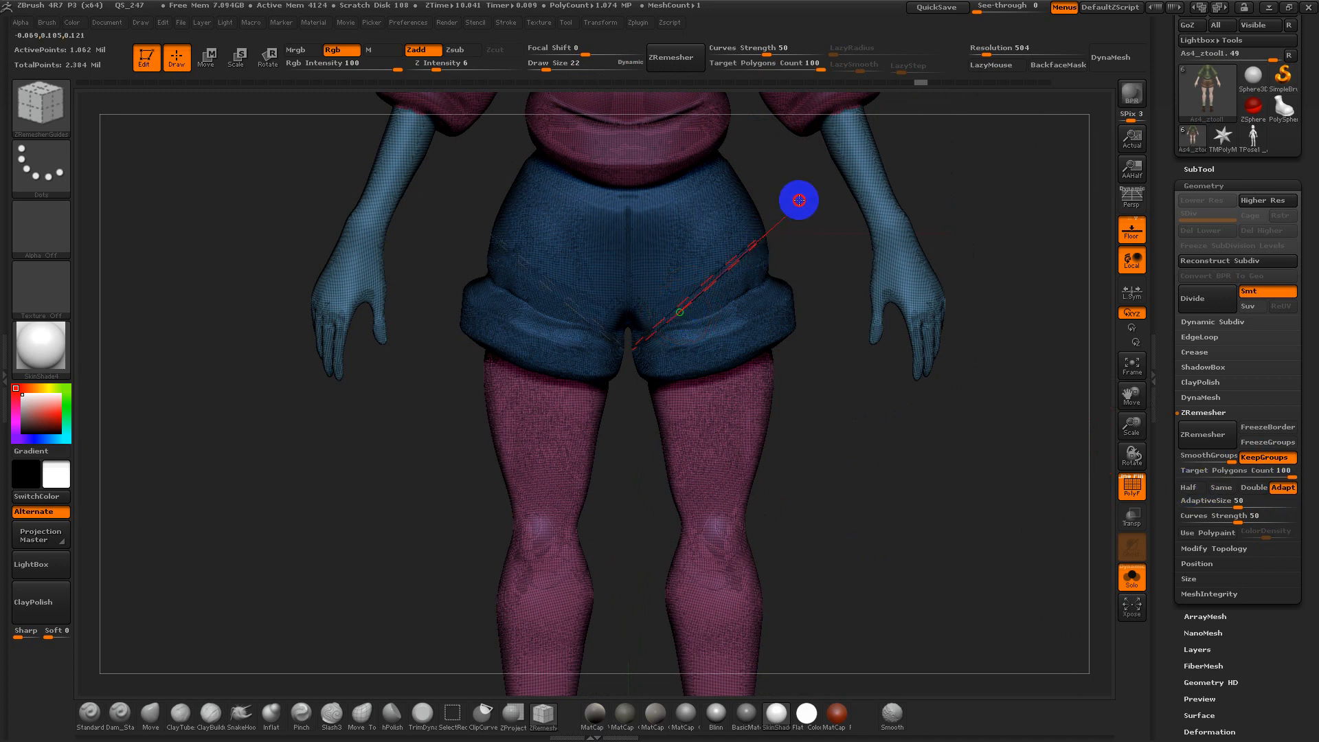
Draw a guide curve on the shorts running diagonally from the crotch up around the hip
left_click_drag(799, 211, 797, 213)
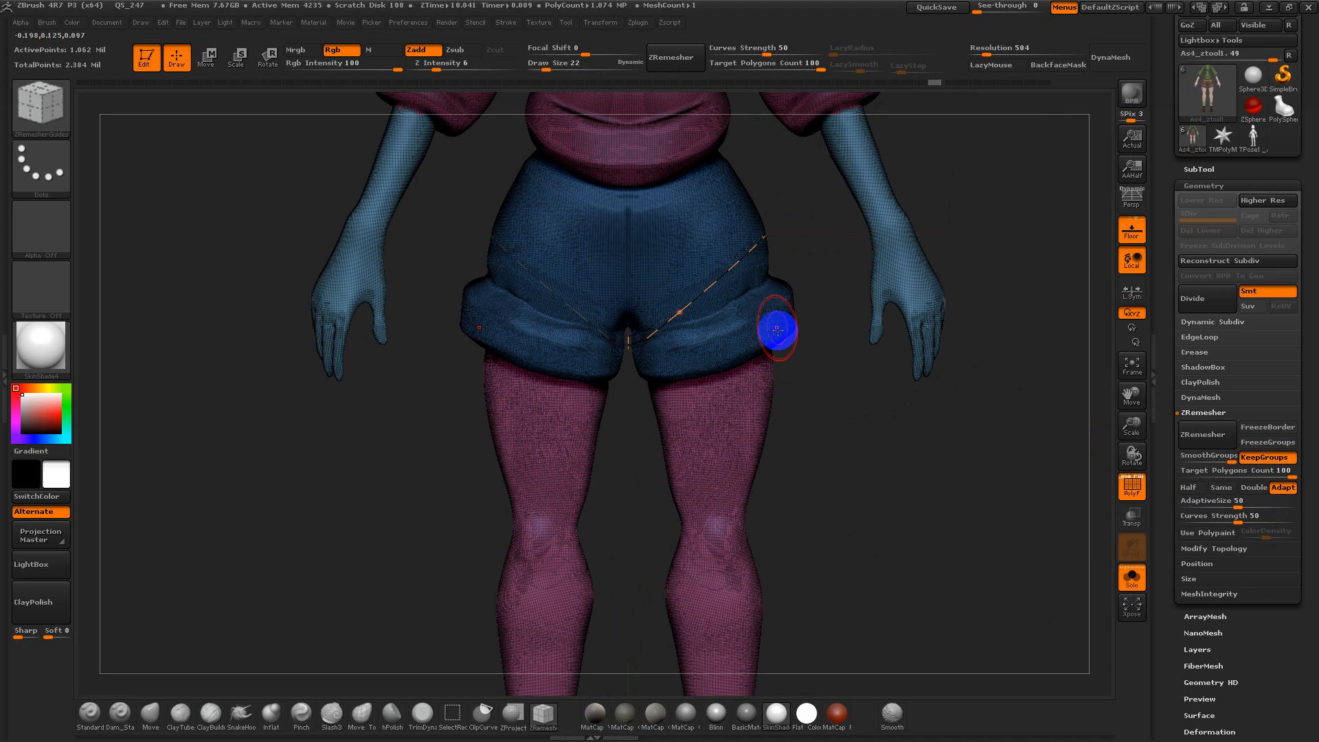
mouse_move(803, 324)
left_mouse_down()
mouse_move(818, 277)
mouse_move(807, 298)
left_mouse_up()
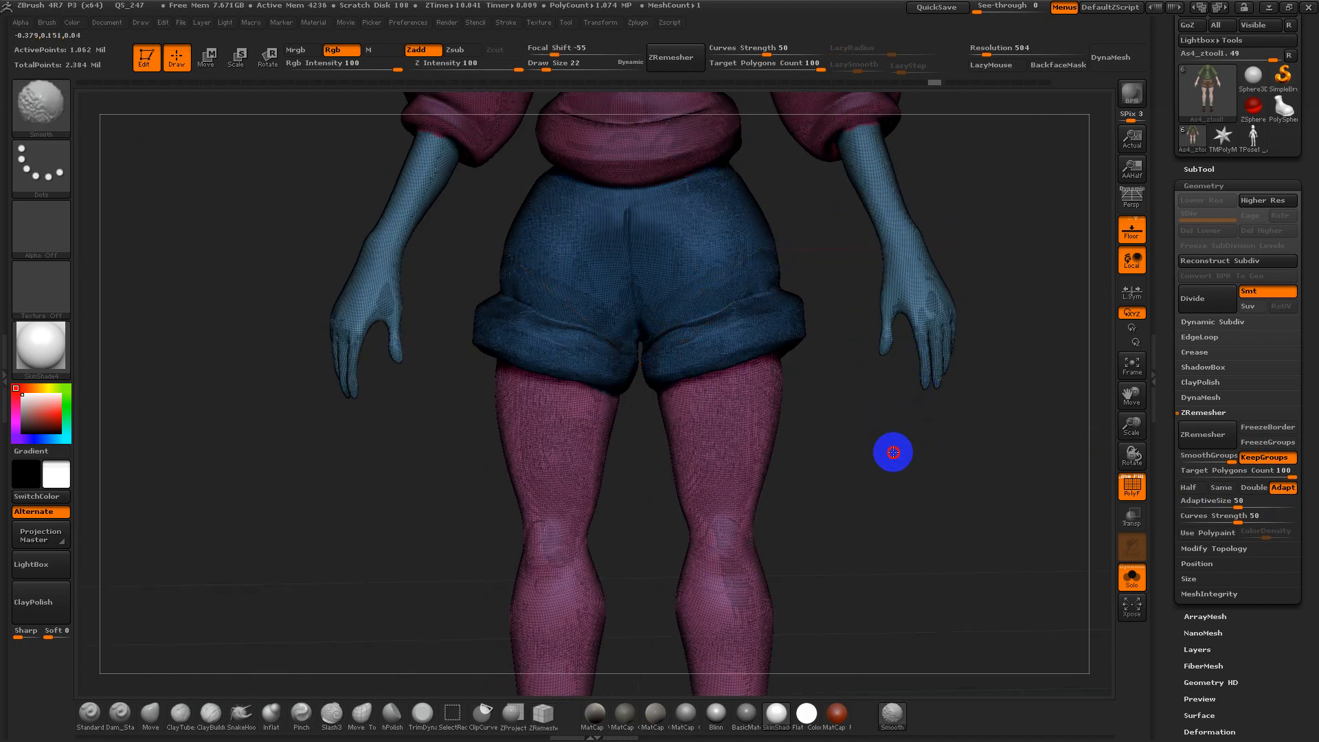
left_click_drag(892, 451, 889, 440, "shift")
Draw horizontal guide curves around the knees and around the middle of the brown leg warmers
left_click_drag(784, 577, 793, 446, "alt")
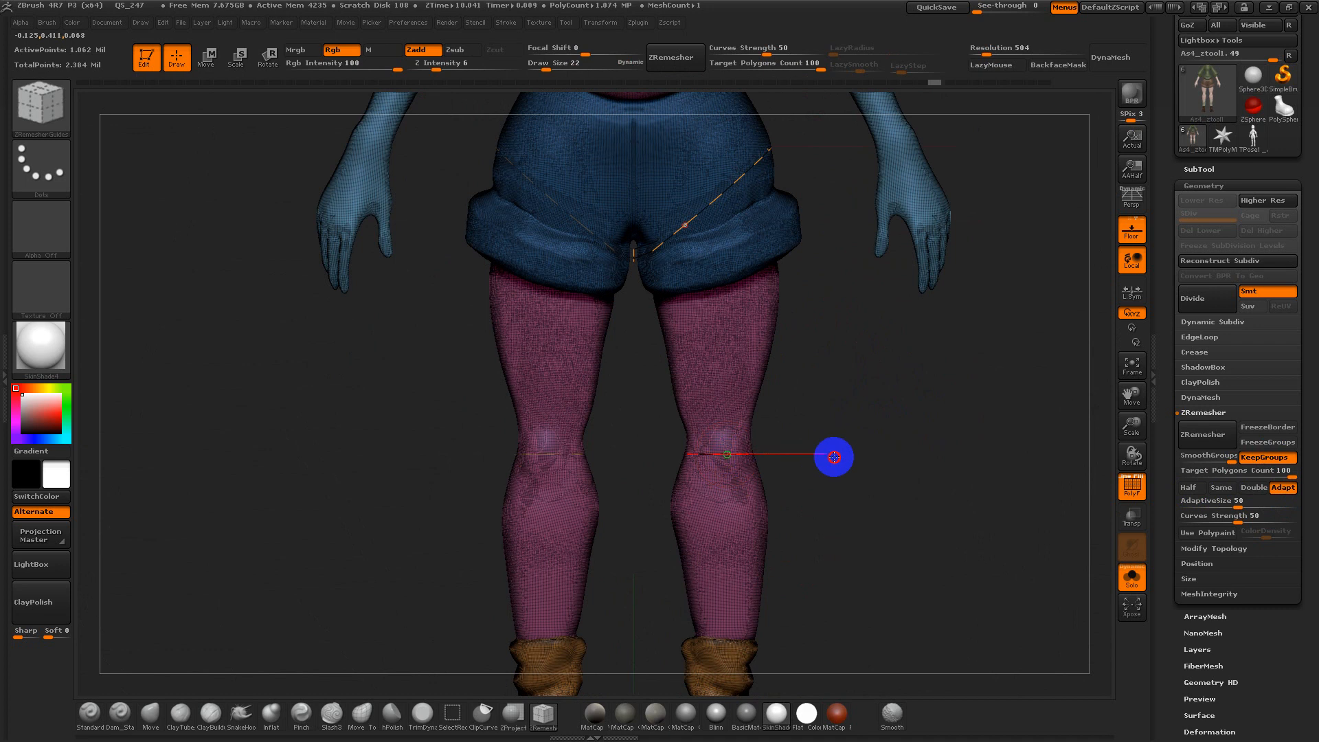
left_click_drag(833, 535, 841, 482, "alt")
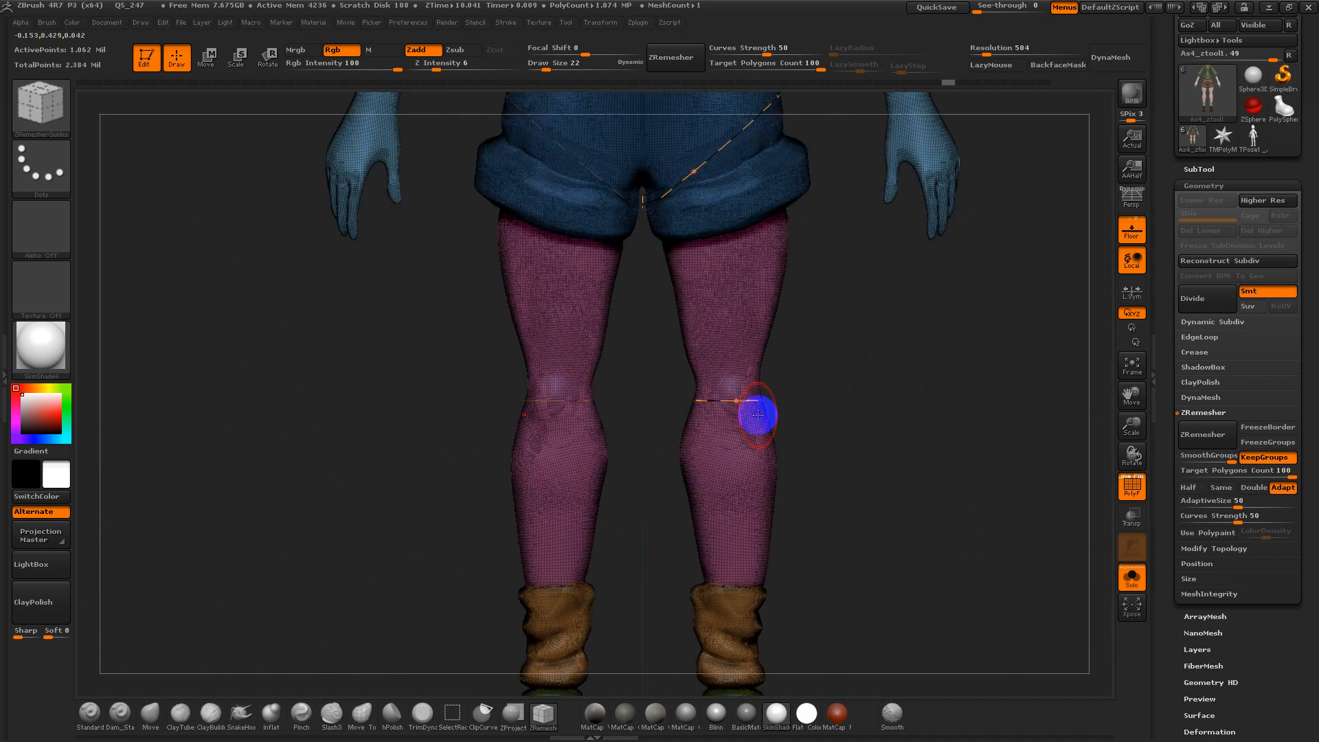
left_click_drag(813, 406, 851, 405)
left_click_drag(851, 406, 850, 276, "alt")
left_click_drag(730, 489, 883, 485)
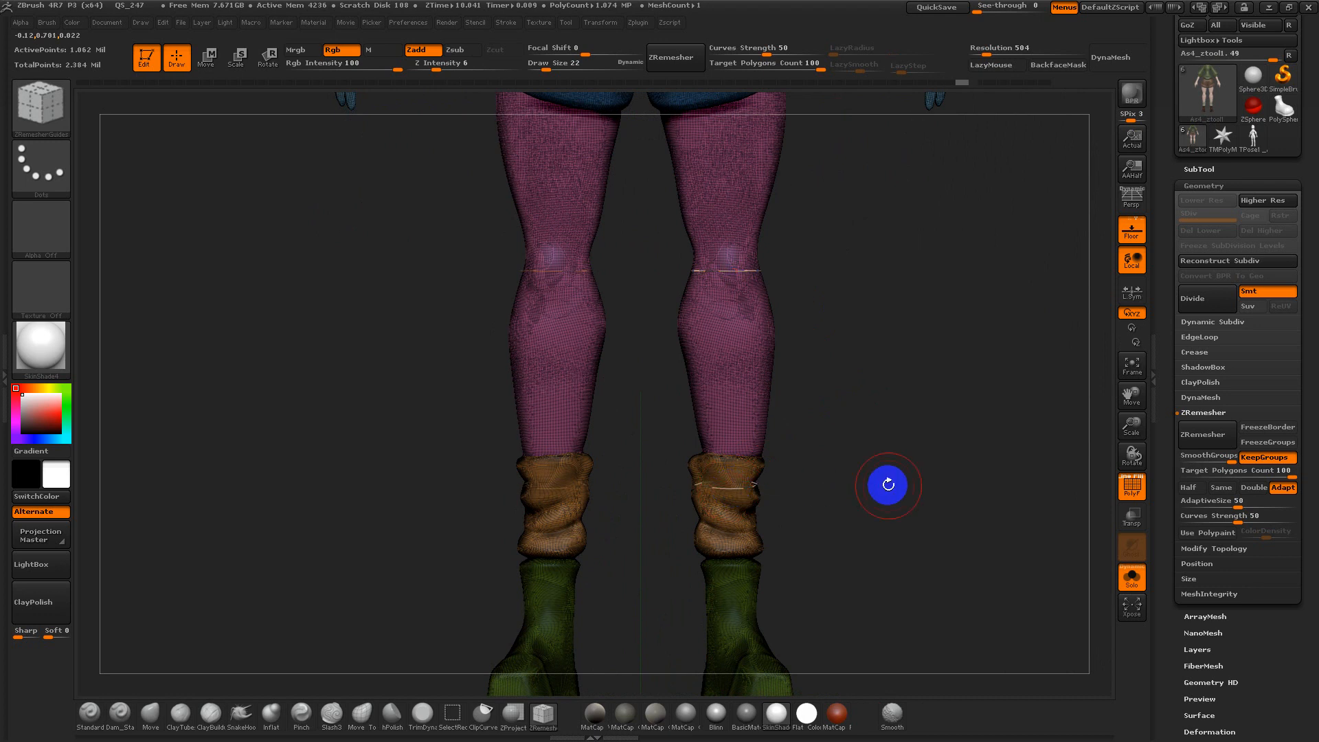
left_click_drag(798, 477, 835, 357, "alt")
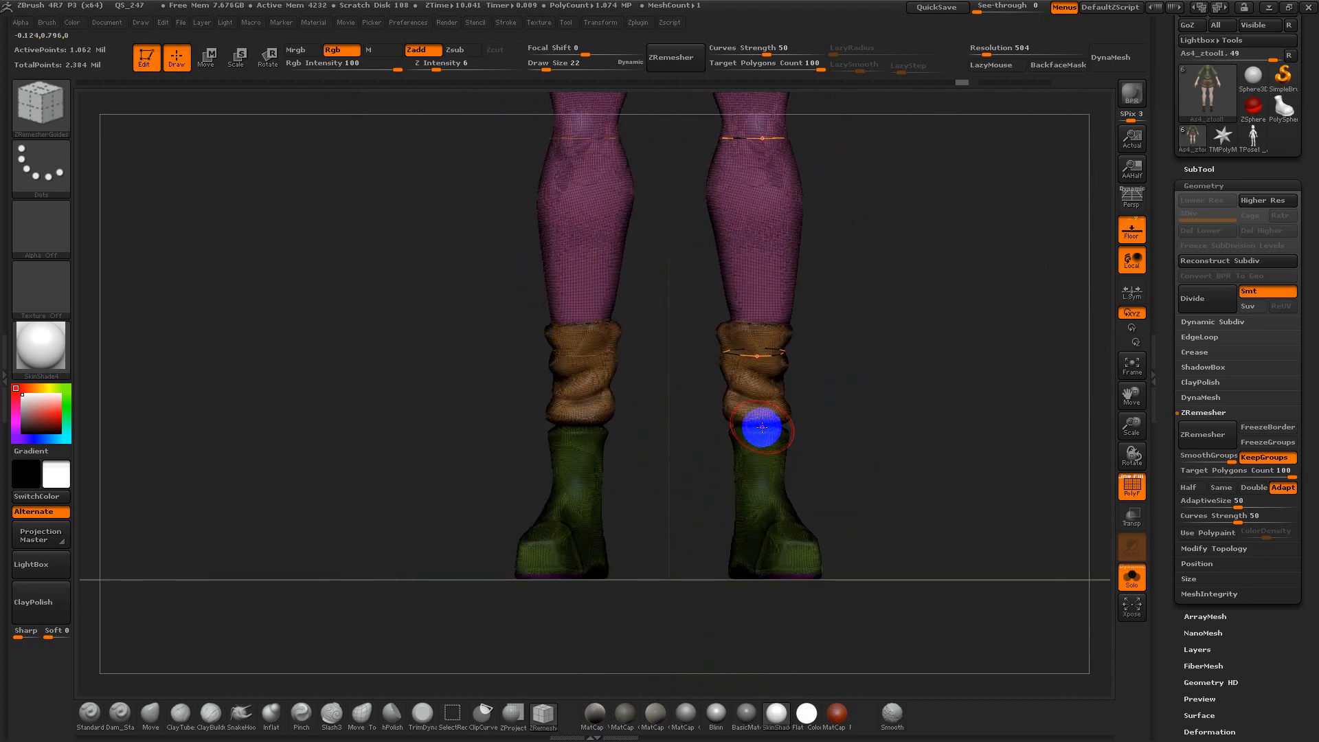
Try drawing a guide curve around the waist of the sweater
left_click_drag(873, 179, 906, 554, "alt")
left_click_drag(893, 435, 897, 590, "alt")
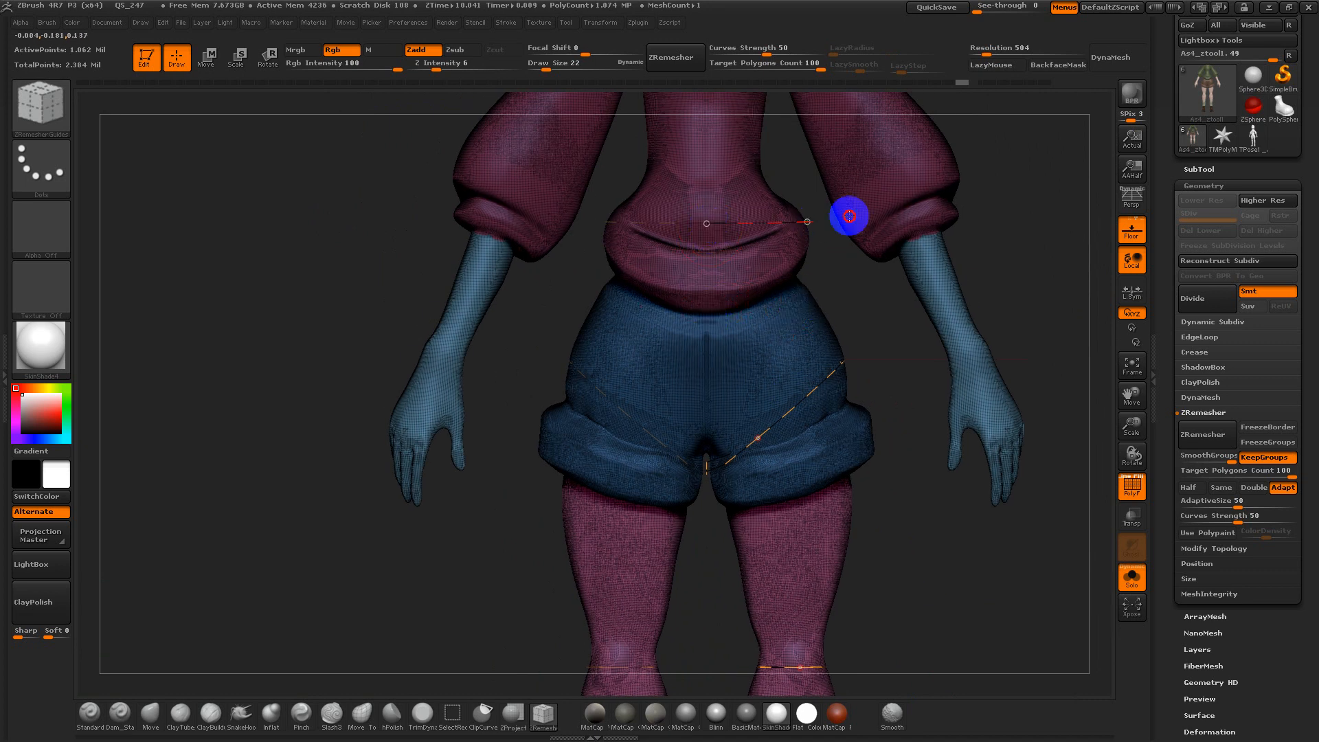
left_click_drag(857, 244, 867, 307)
left_click_drag(544, 303, 562, 465, "alt")
mouse_move(497, 335)
left_mouse_down("alt")
mouse_move(468, 433)
mouse_move(434, 447)
mouse_move(430, 383)
mouse_move(492, 351)
left_mouse_up("alt")
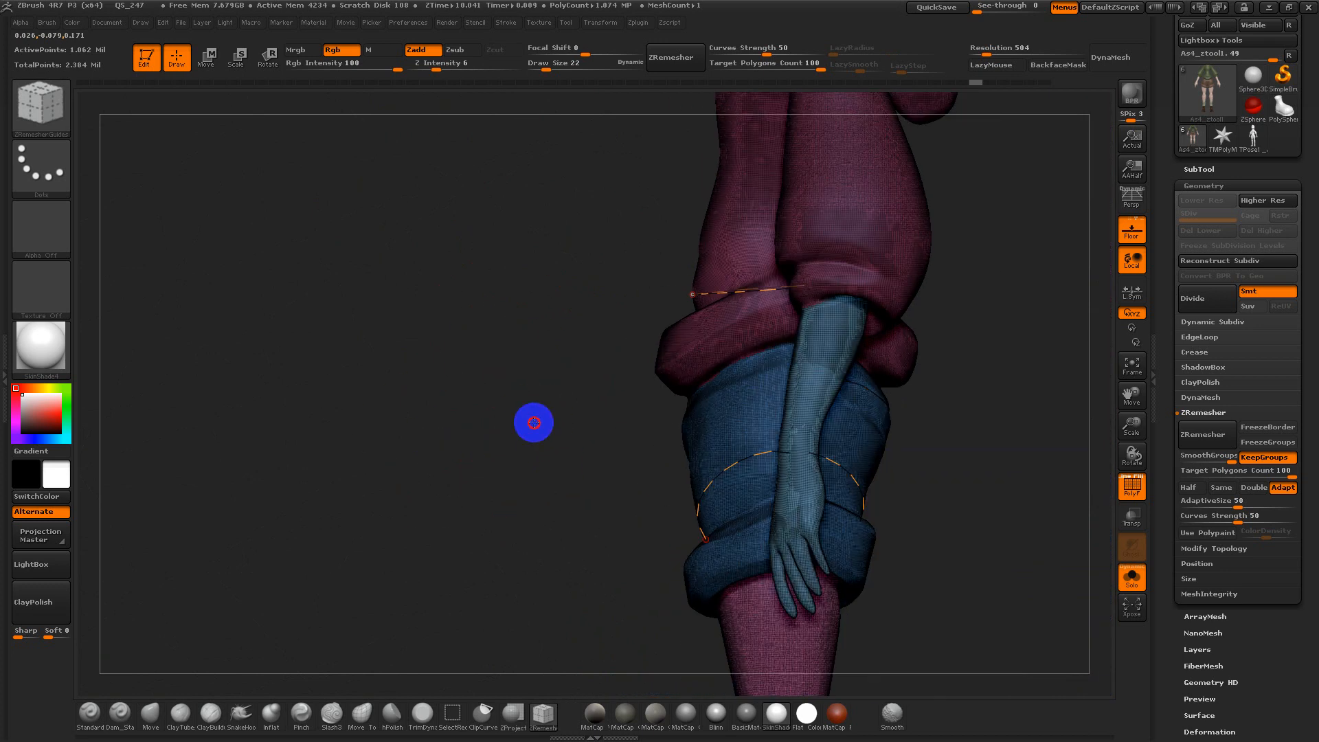
left_click_drag(533, 422, 800, 283)
key("ctrl+z")
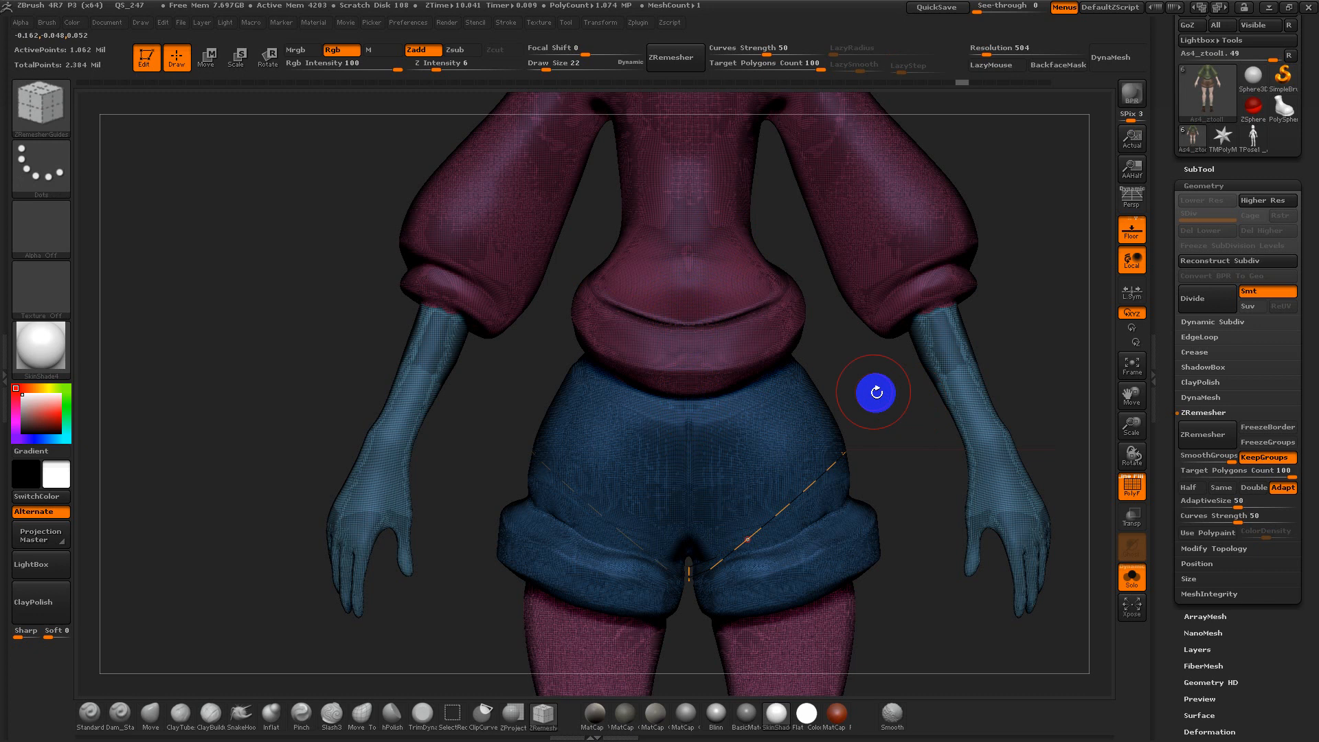
left_click_drag(876, 392, 799, 245)
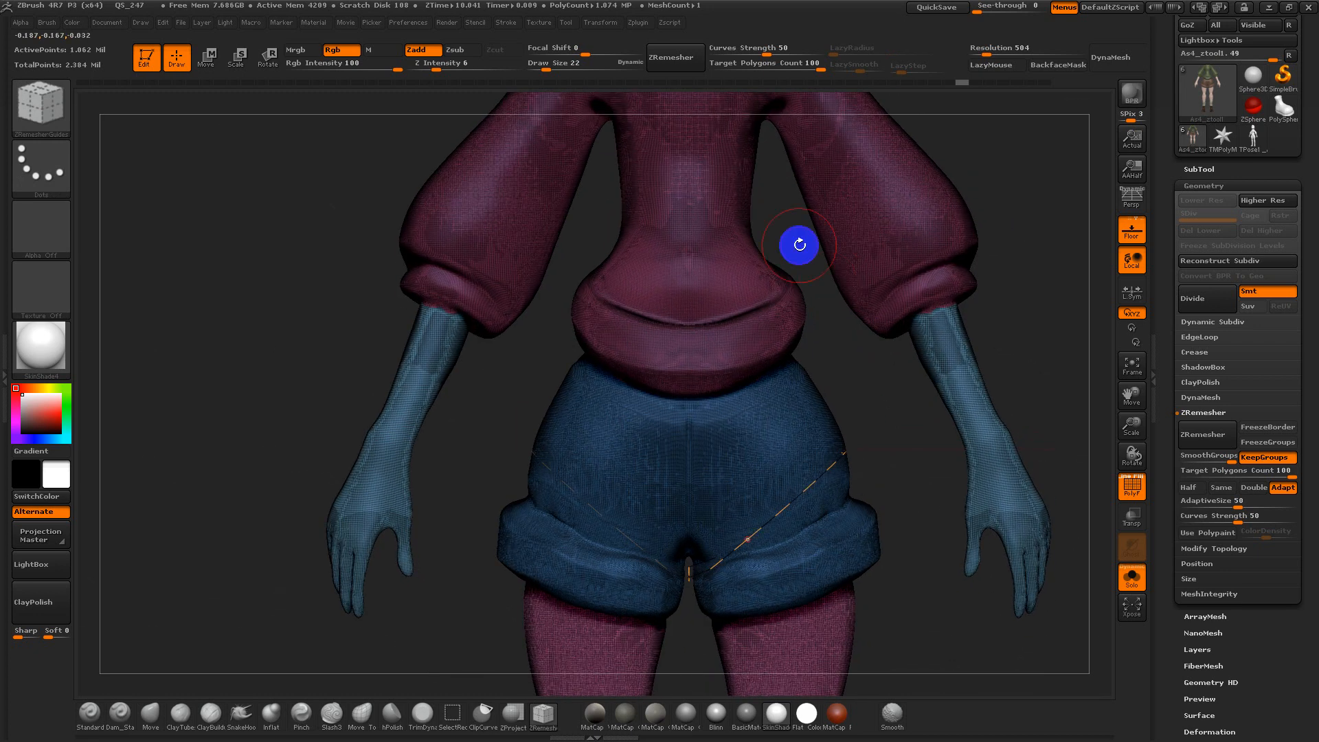
mouse_move(792, 337)
left_mouse_down()
mouse_move(715, 243)
mouse_move(714, 211)
left_mouse_up()
key("ctrl+z")
Draw a horizontal guide curve around the sweater's torso just below the armpits
left_click_drag(1001, 241, 1027, 380, "alt")
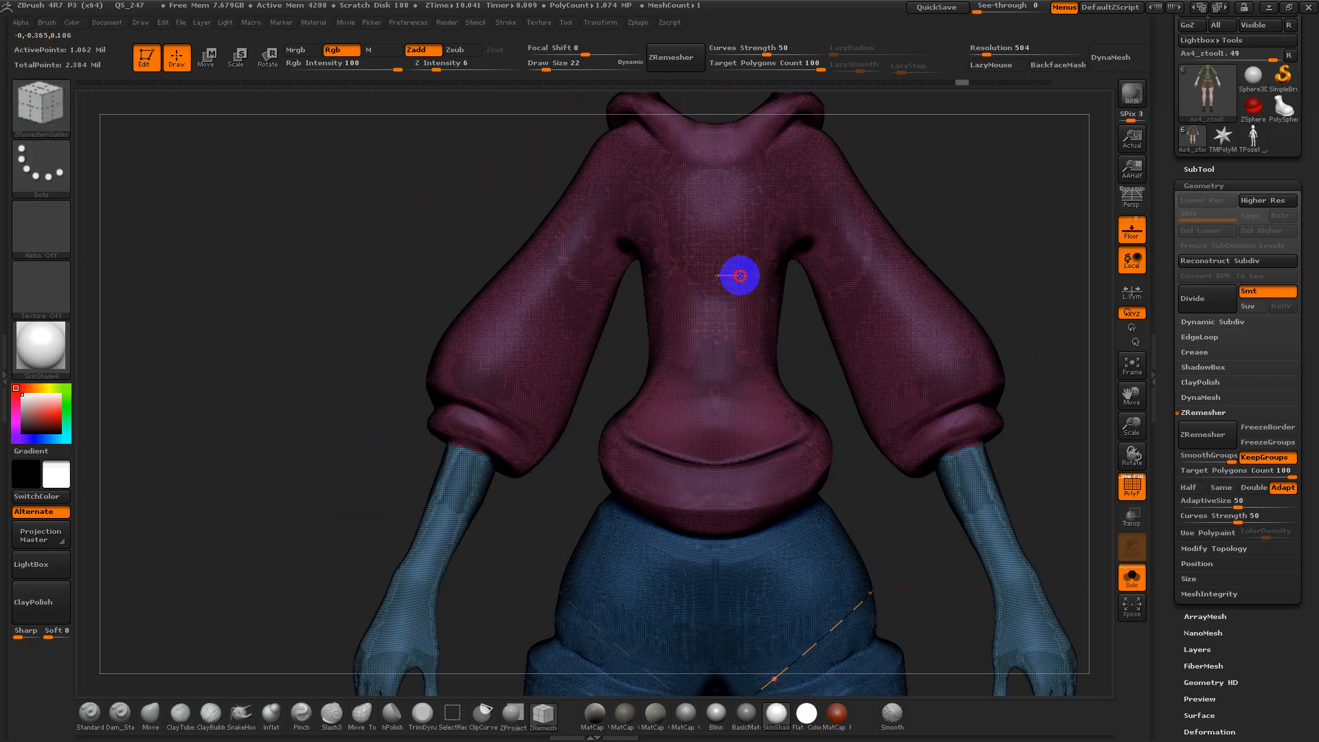
left_click_drag(777, 277, 796, 287)
mouse_move(1002, 320)
left_mouse_down()
mouse_move(998, 259)
mouse_move(957, 195)
mouse_move(974, 212)
left_mouse_up()
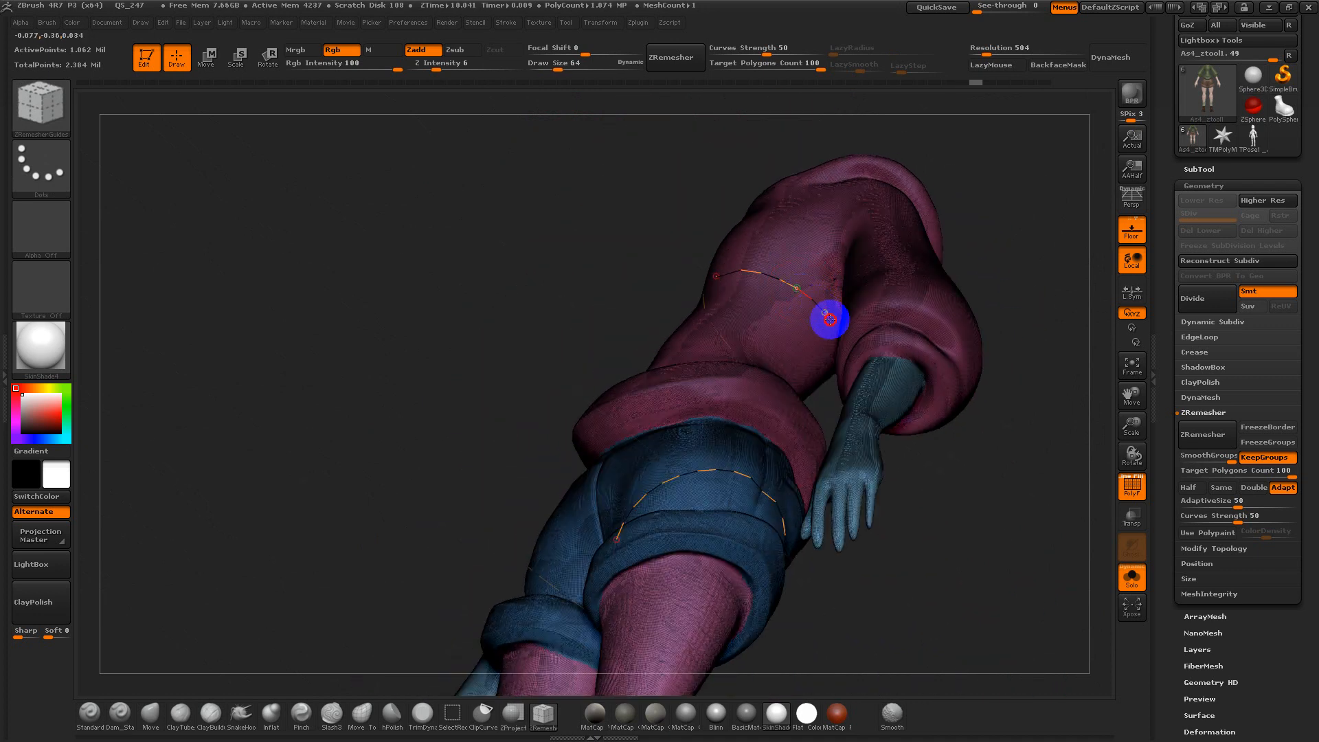
mouse_move(1045, 465)
left_mouse_down()
mouse_move(974, 392)
mouse_move(843, 368)
left_mouse_up()
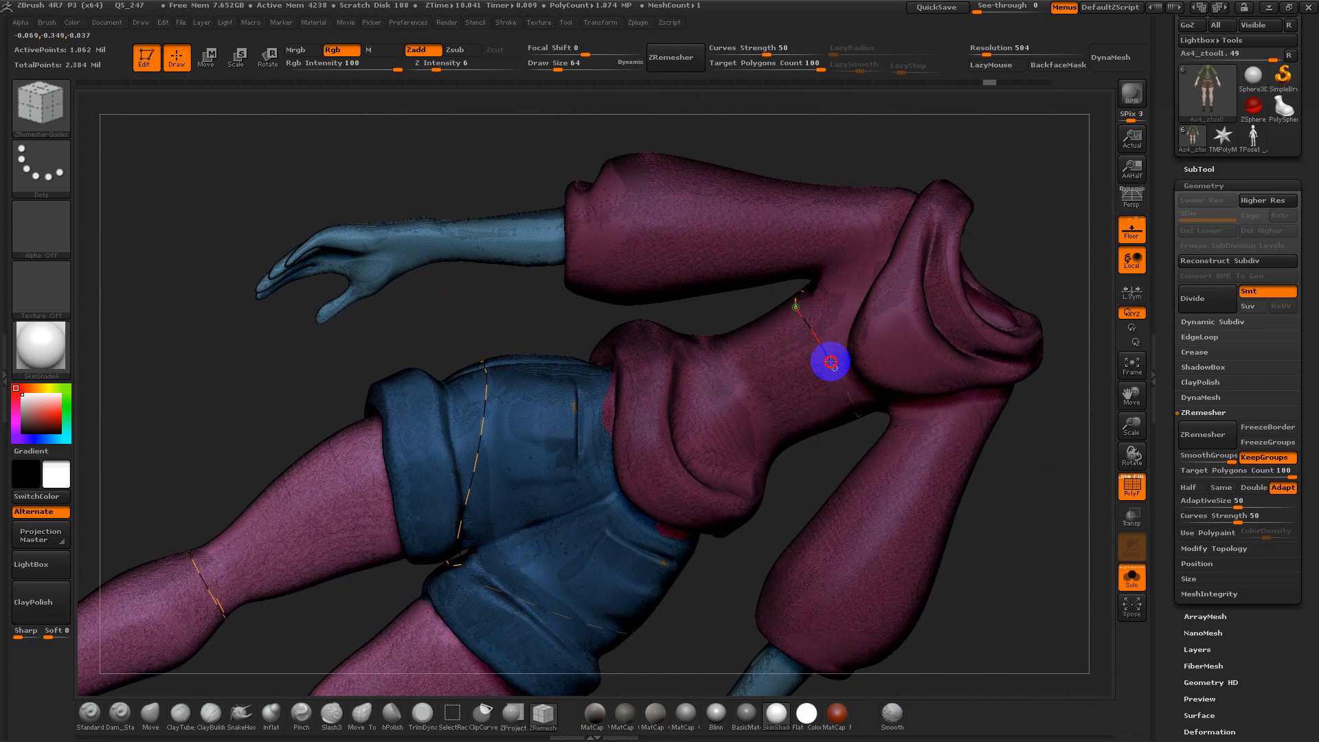
Draw a guide curve beneath the sweater's hood, from the middle of the back over the shoulder towards the front
mouse_move(996, 439)
left_mouse_down()
mouse_move(1084, 550)
mouse_move(1039, 451)
mouse_move(1043, 409)
mouse_move(918, 220)
left_mouse_up()
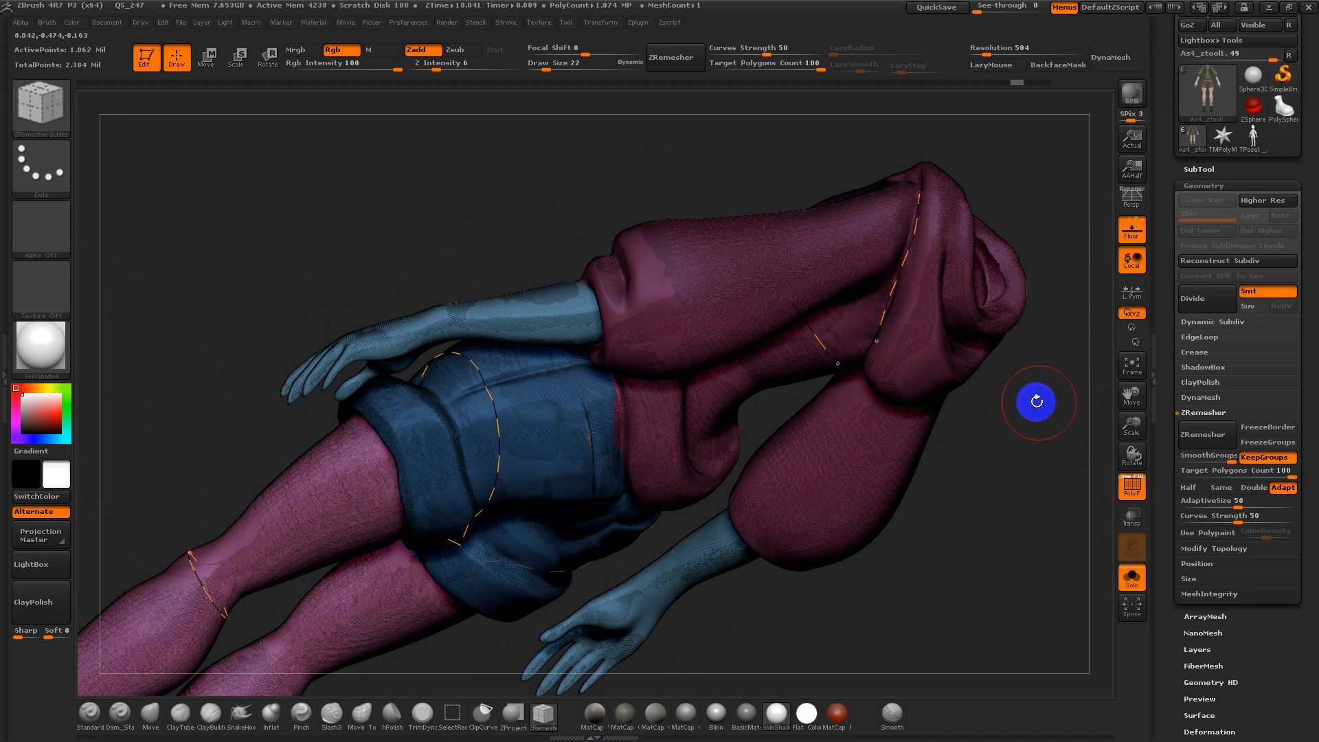
left_click_drag(1037, 401, 1081, 336)
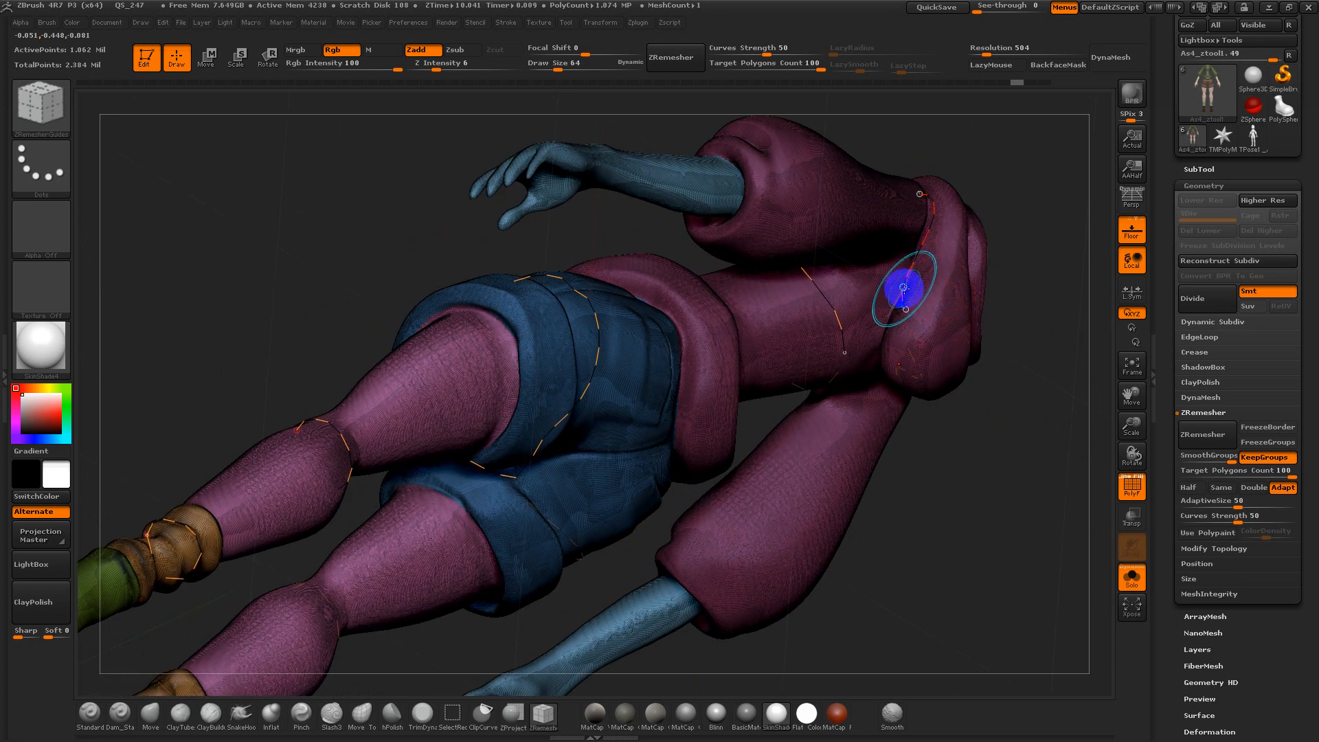
left_click_drag(986, 398, 911, 280)
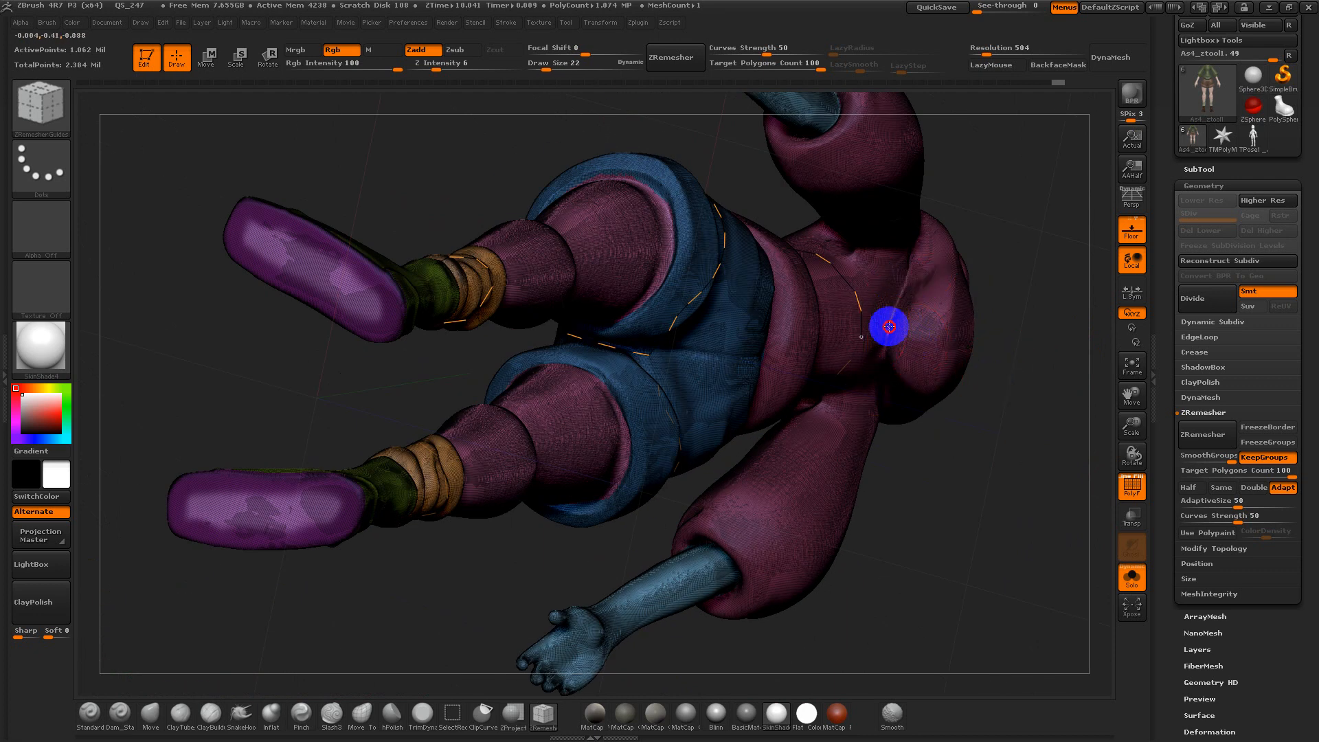
left_click_drag(982, 289, 1003, 351)
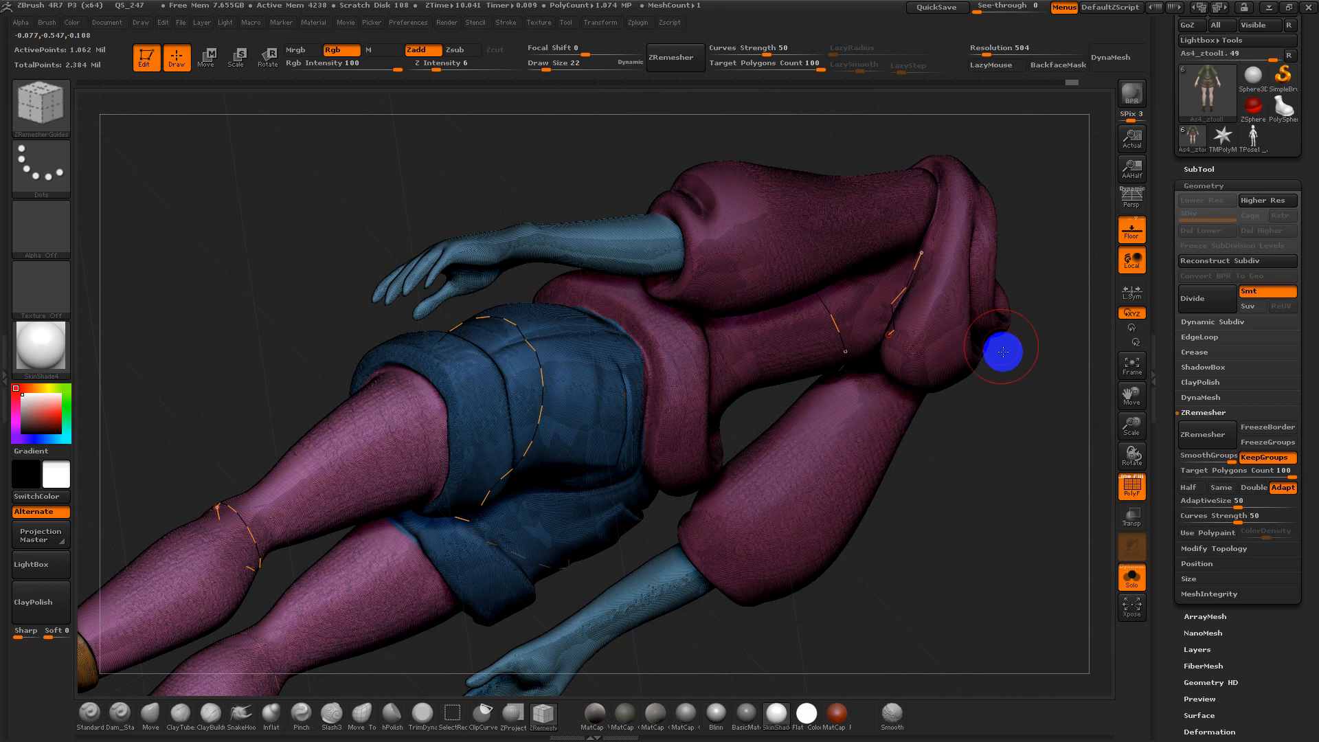
left_click_drag(922, 255, 926, 214)
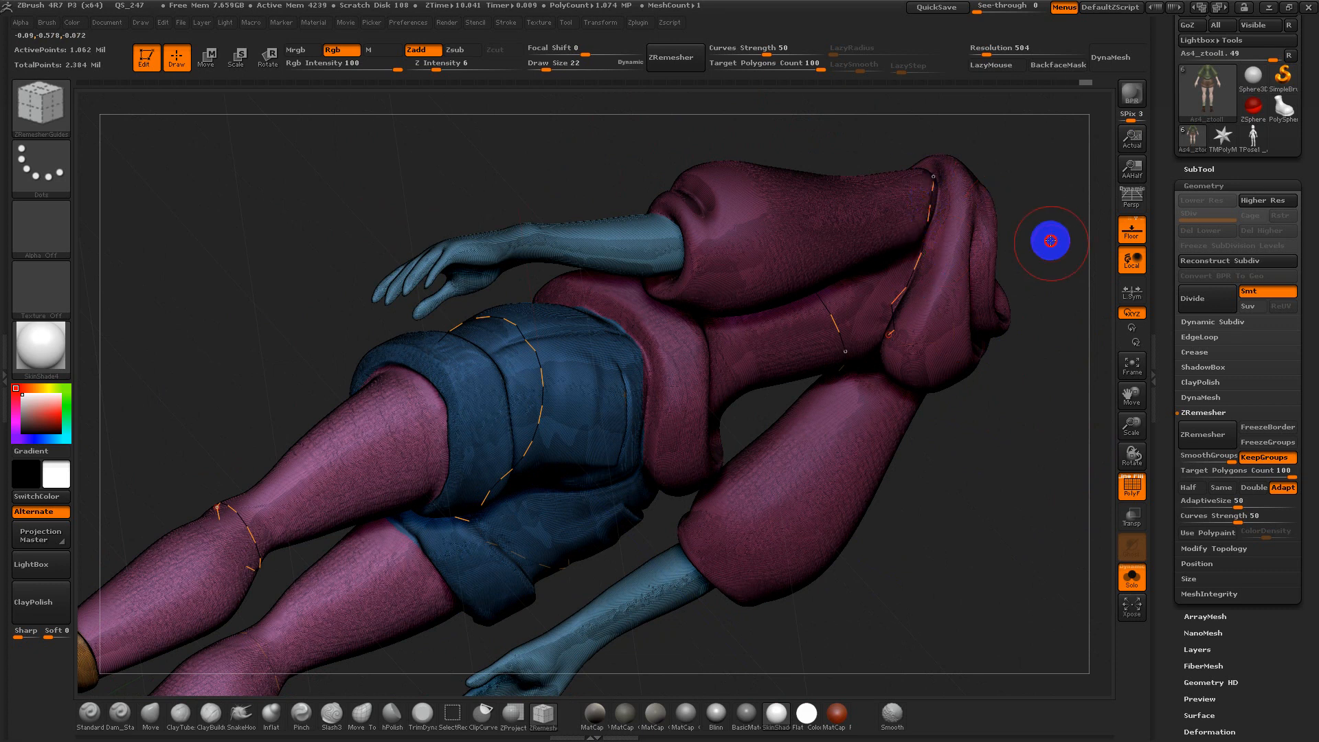
left_click_drag(1048, 238, 1016, 259)
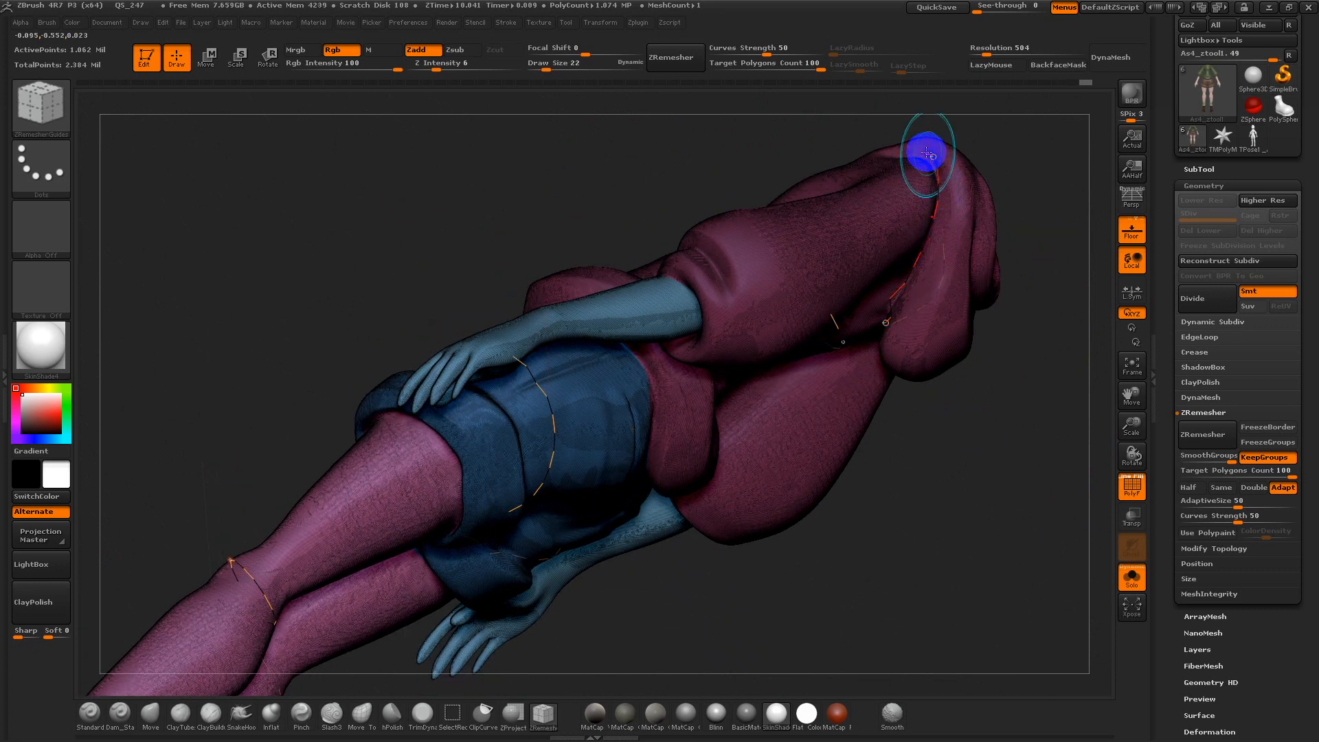
left_click_drag(1043, 240, 795, 186)
Try to draw a guide curve around the sleeve opening at the wrist
left_click_drag(970, 419, 869, 321, "alt")
left_click_drag(787, 253, 886, 286, "alt")
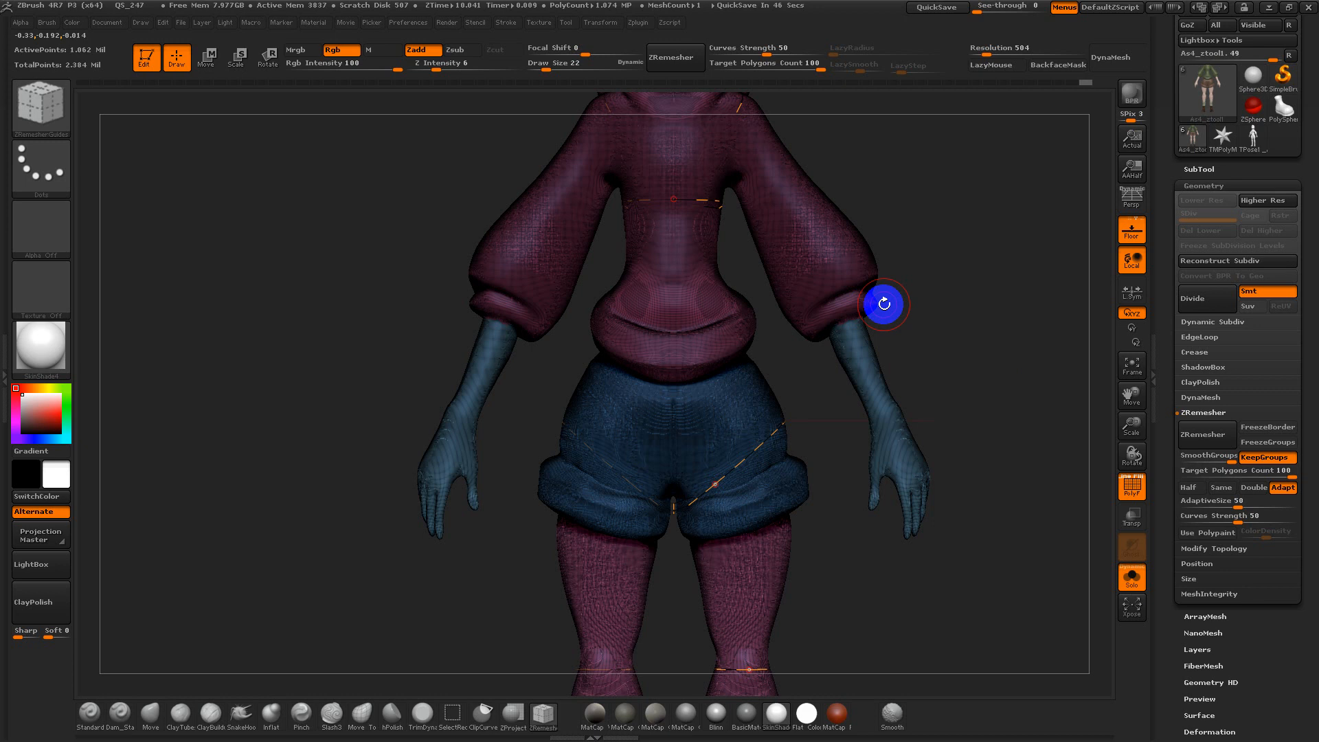
left_click_drag(844, 321, 968, 303)
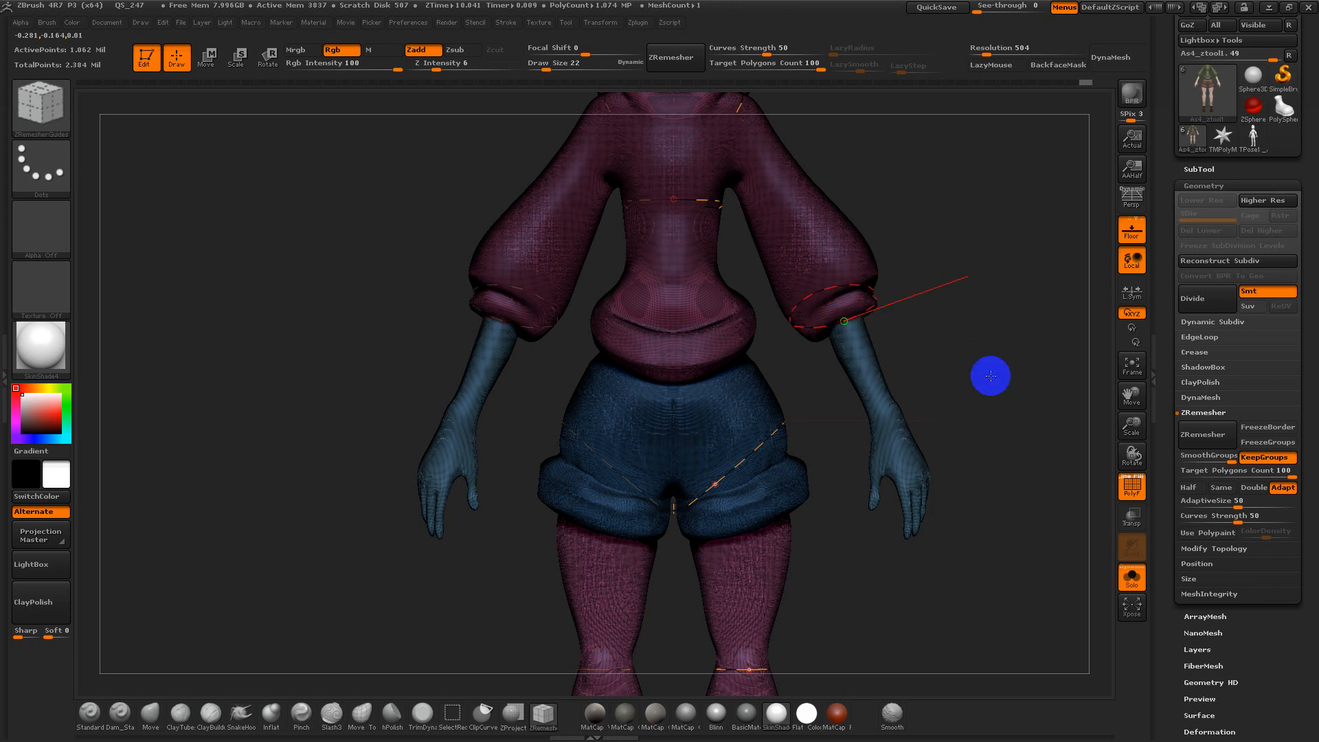
left_click_drag(992, 376, 942, 371)
key("ctrl+z")
left_click_drag(887, 318, 942, 330)
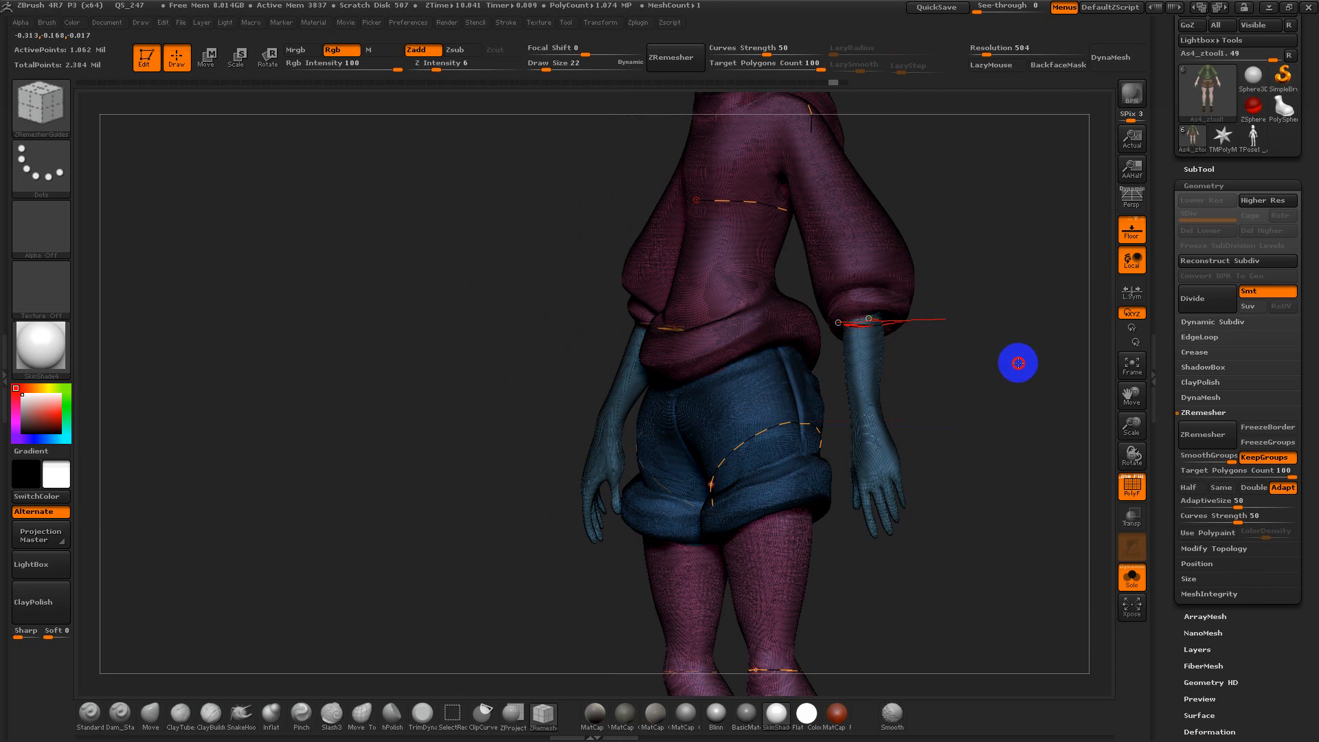
left_click_drag(1015, 363, 957, 359)
Try to draw a guide curve around the shoulder where the sleeve meets the torso
mouse_move(927, 259)
left_mouse_down()
mouse_move(968, 533)
mouse_move(936, 398)
left_mouse_up()
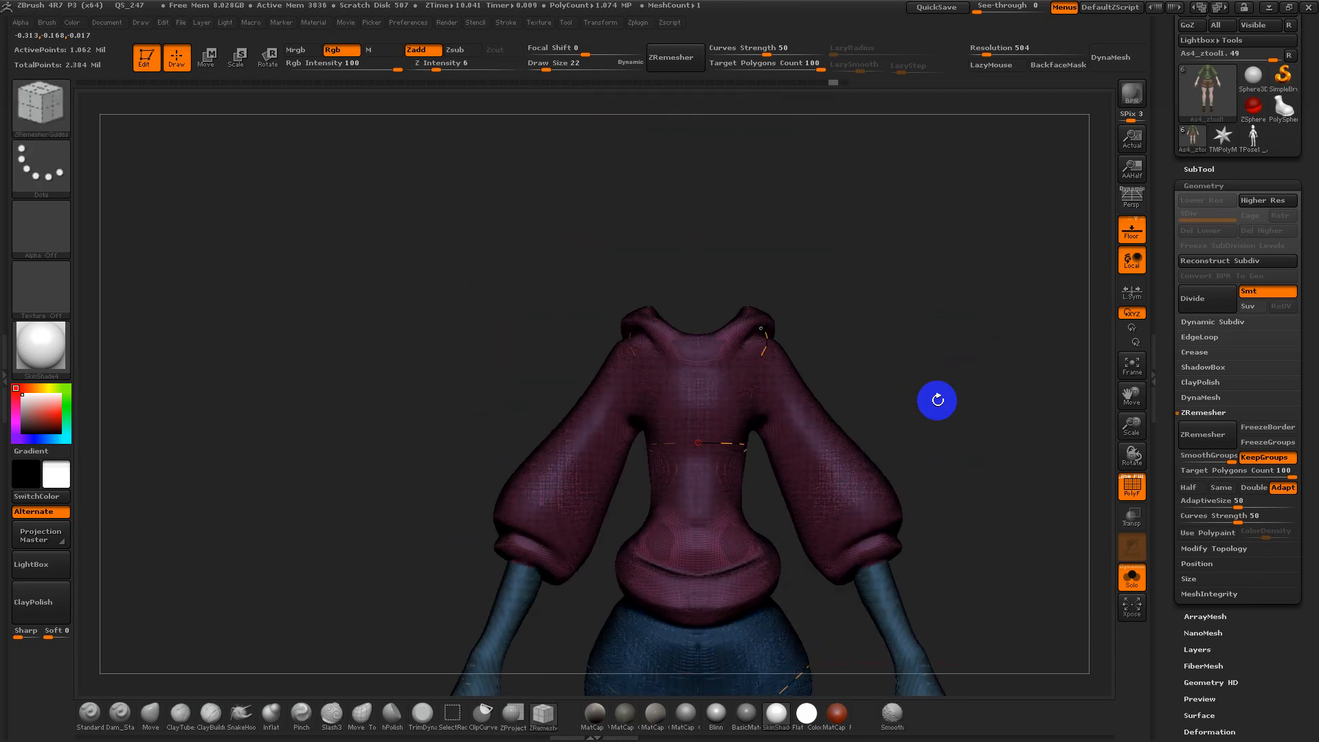
left_click_drag(779, 390, 831, 319)
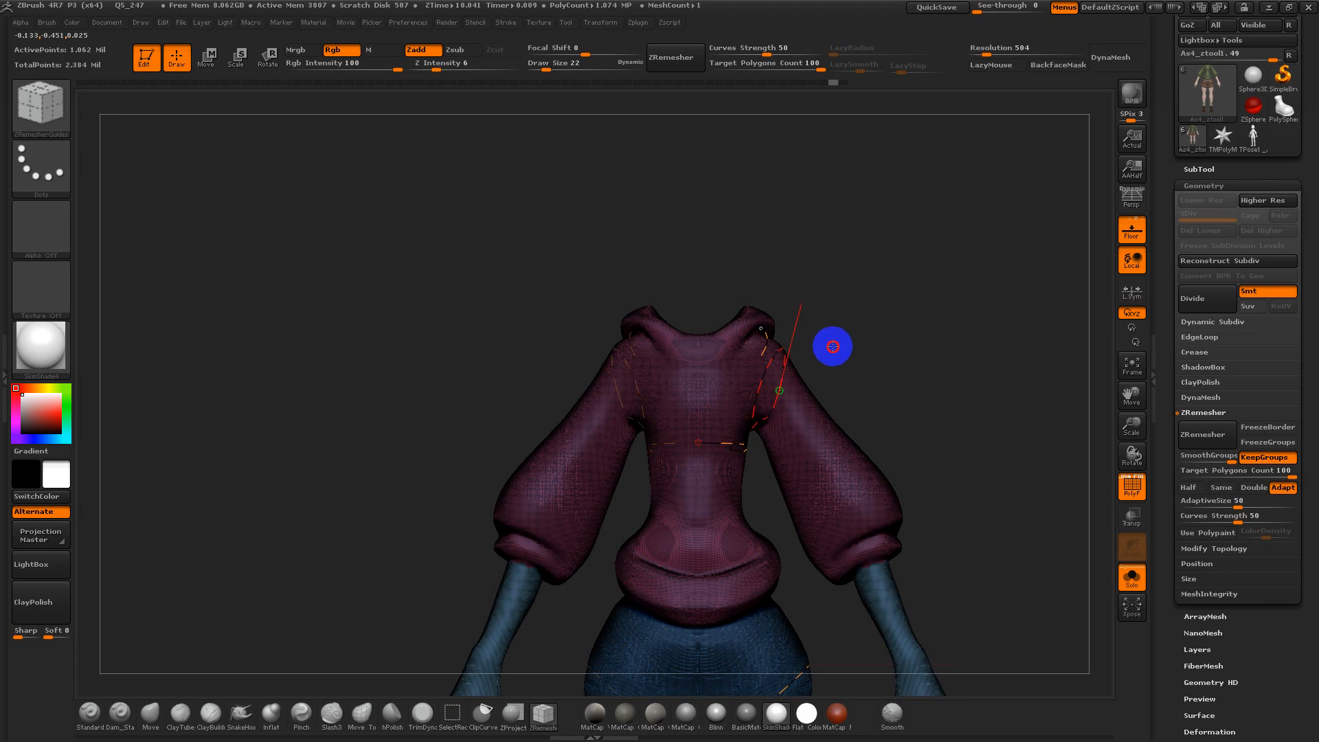
left_click_drag(836, 350, 750, 443)
key("ctrl+z")
key("ctrl+z")
Draw a guide curve along the sleeve seam from the top of the shoulder down into the armpit
left_click_drag(989, 408, 963, 528, "alt")
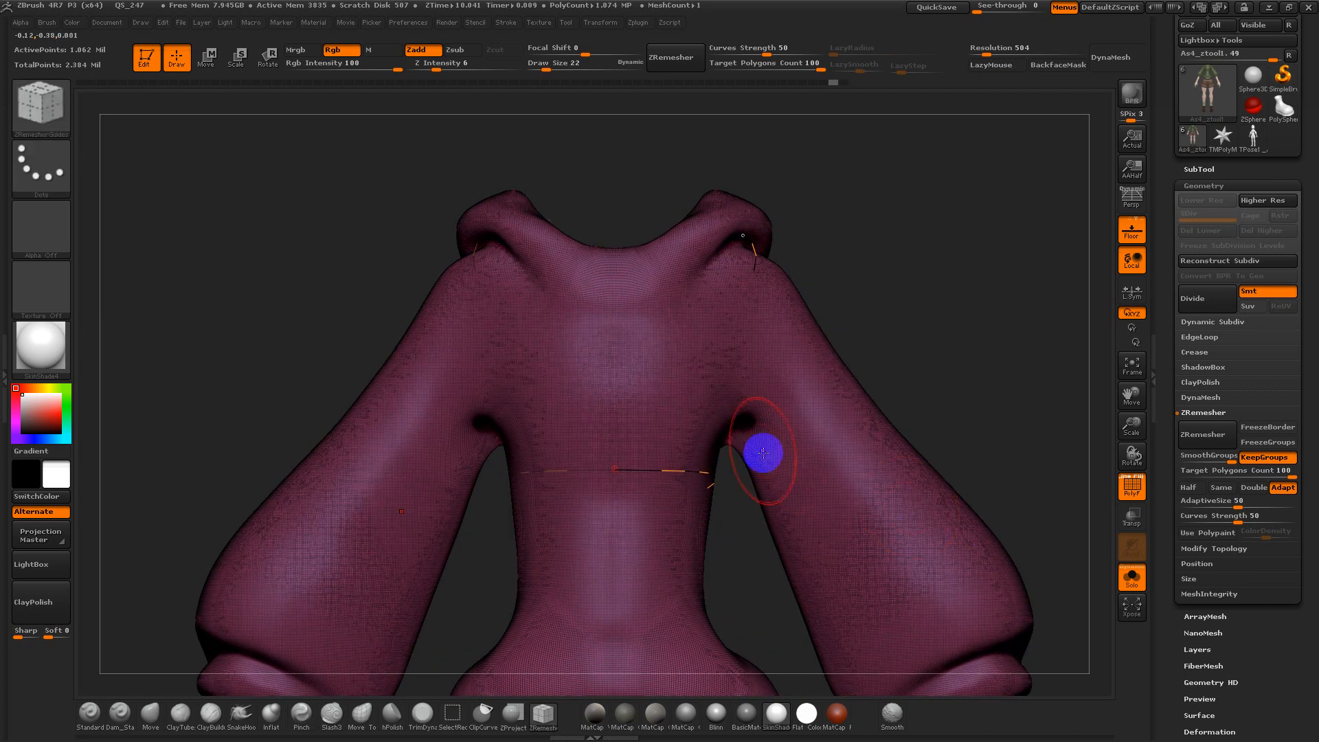
left_click_drag(783, 337, 886, 224)
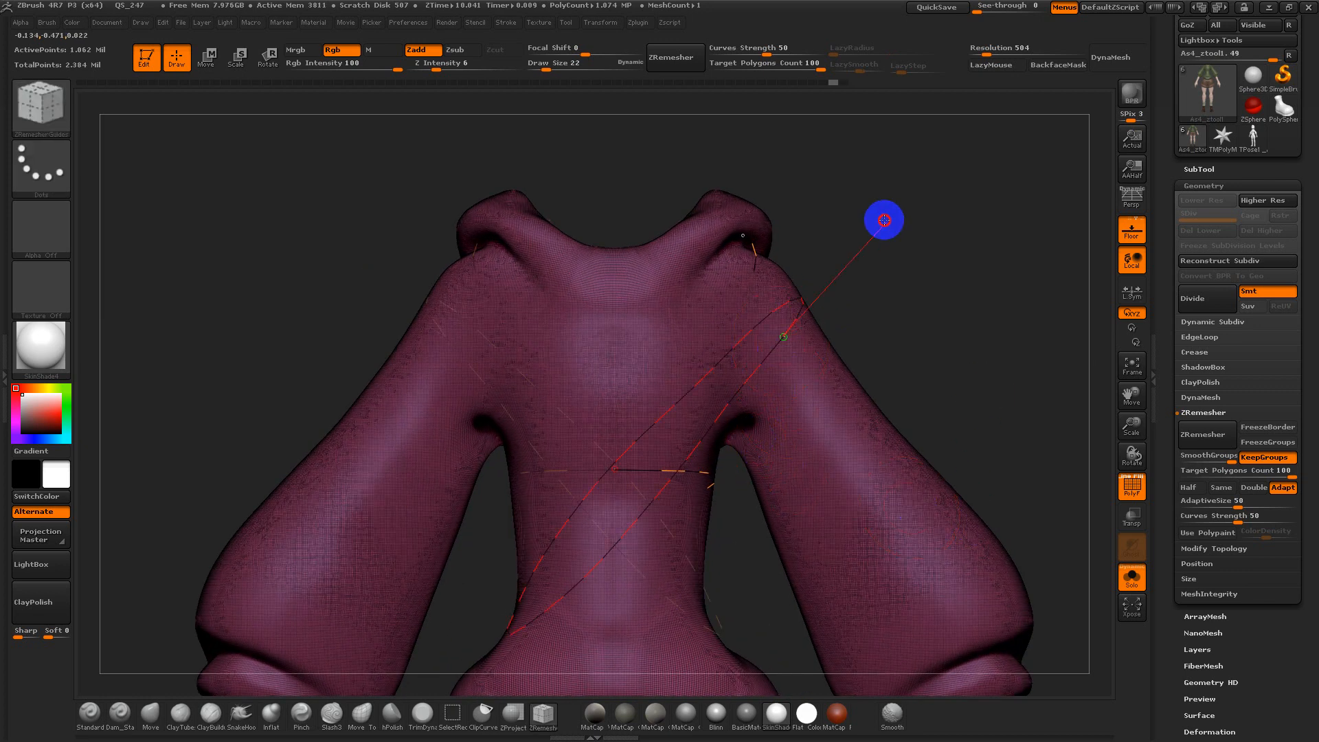
key("ctrl+z")
left_click_drag(751, 416, 727, 477)
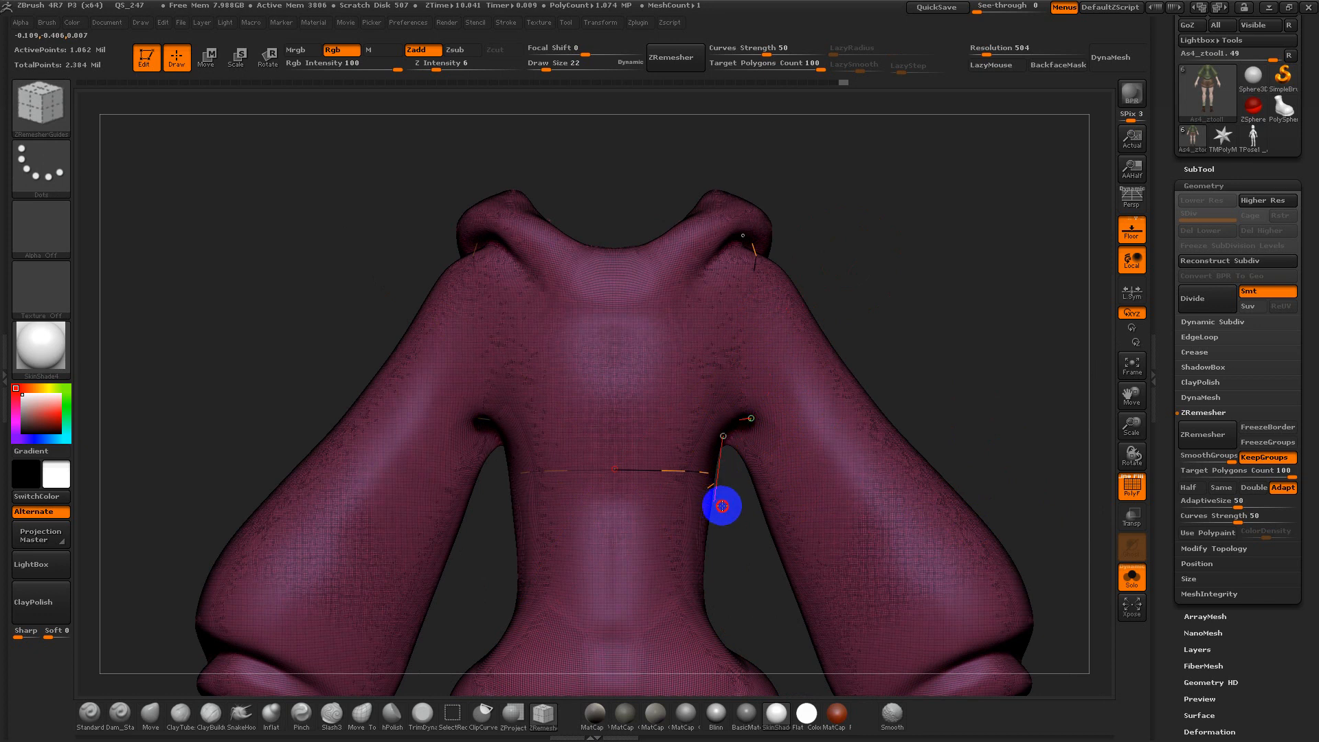
left_click_drag(737, 508, 718, 489)
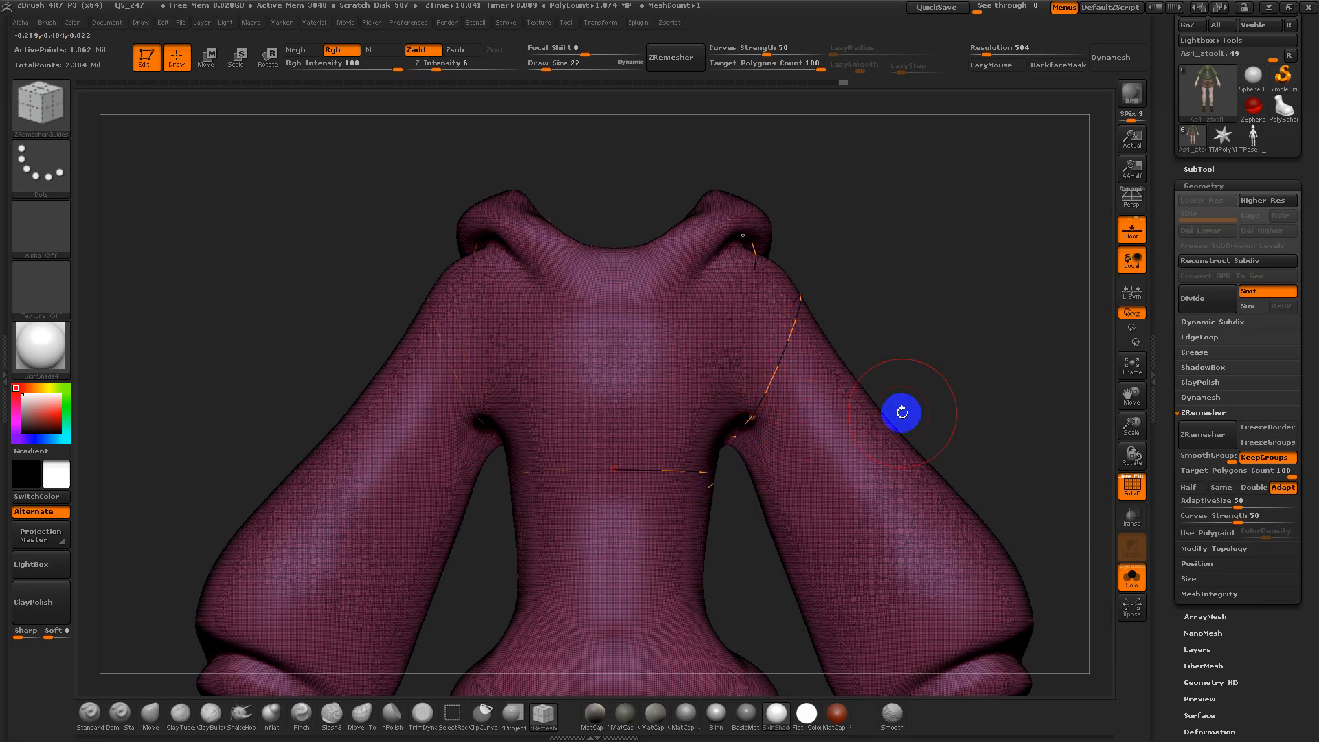
Try once more to draw a guide curve along the lower edge of the sleeve cuff
mouse_move(900, 412)
left_mouse_down("alt")
mouse_move(951, 395)
mouse_move(827, 216)
mouse_move(823, 304)
left_mouse_up("alt")
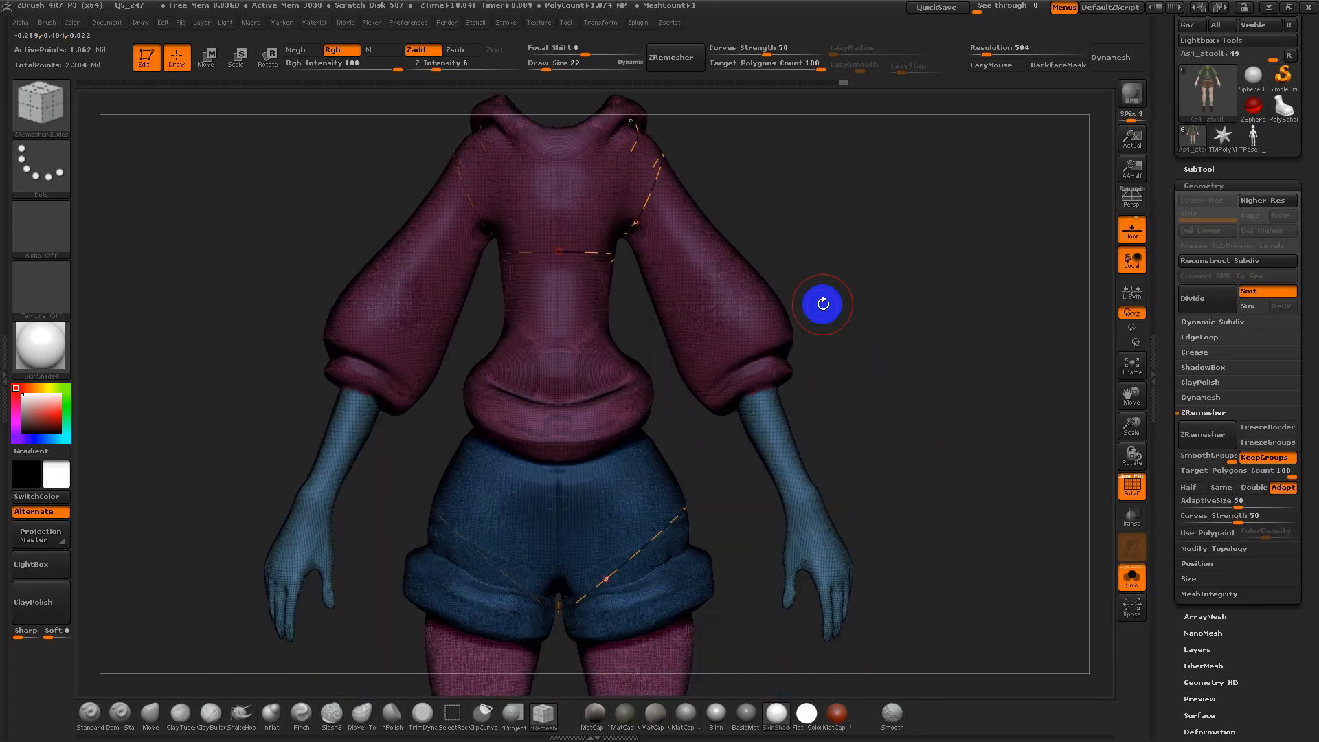
left_click_drag(827, 389, 839, 476, "alt")
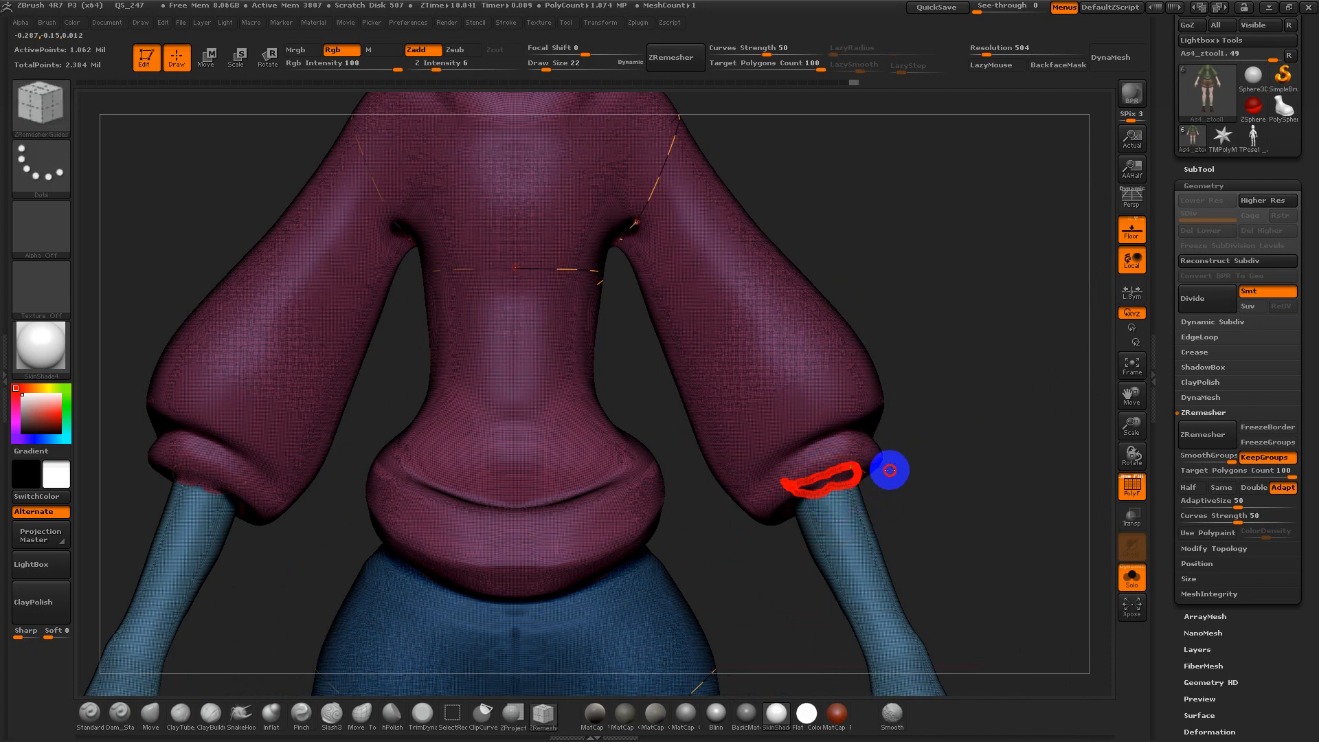
key("ctrl+z")
Draw guide curves across the upper chest and down the outer side of the sleeve to the cuff
left_click_drag(906, 467, 873, 364, "alt")
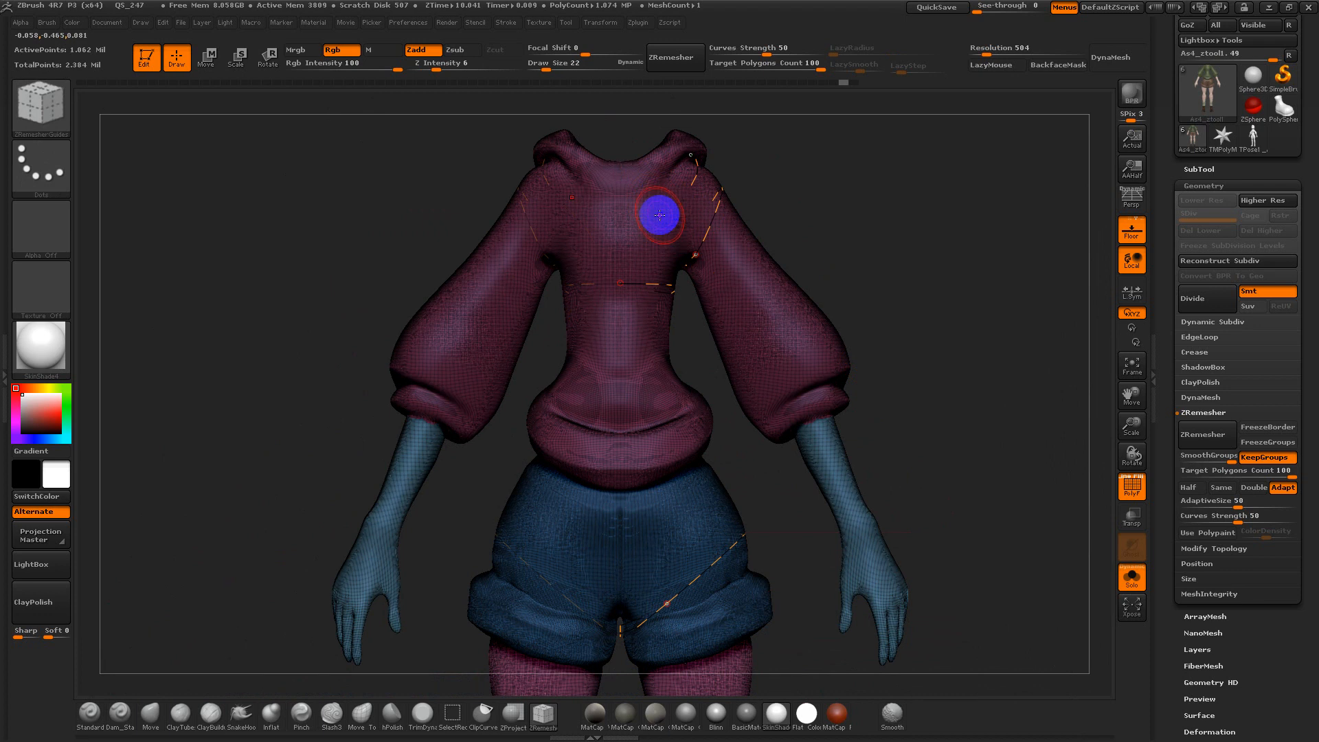
mouse_move(943, 255)
left_mouse_down()
mouse_move(889, 262)
mouse_move(739, 212)
left_mouse_up()
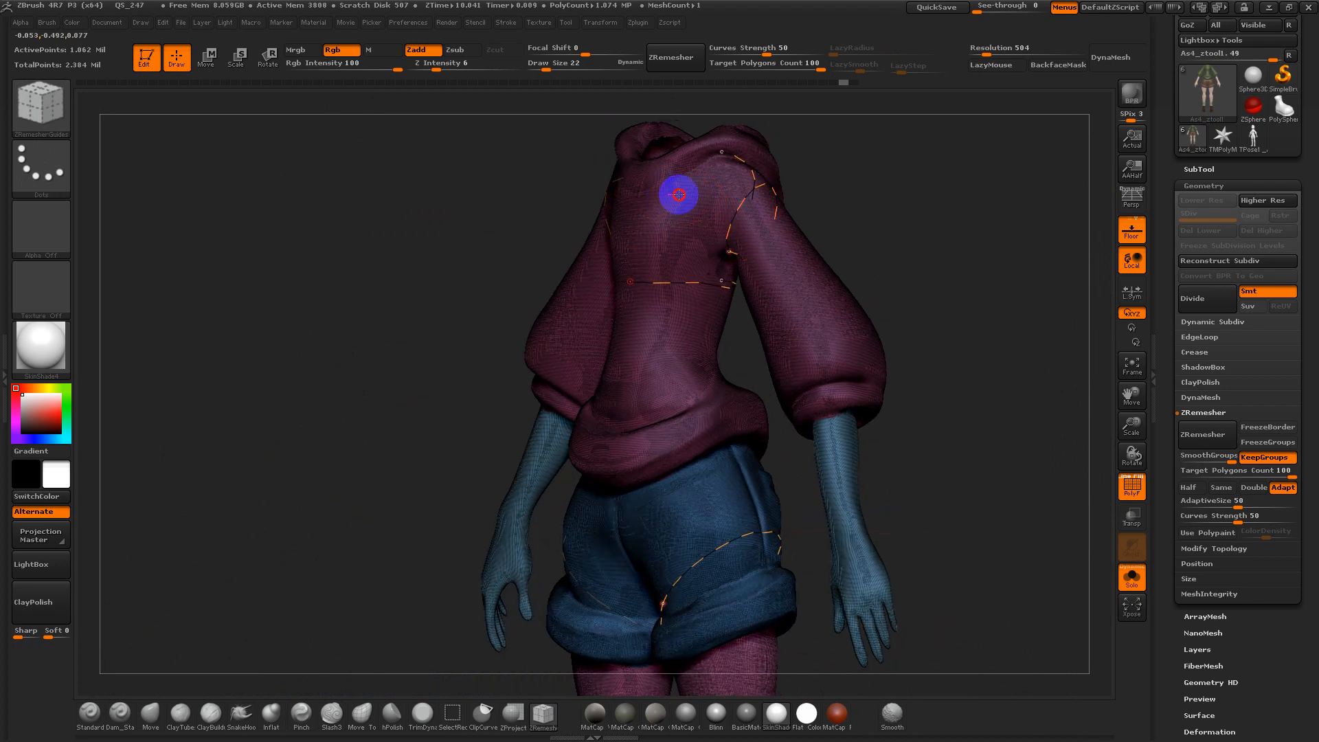
mouse_move(934, 433)
left_mouse_down()
mouse_move(1071, 344)
mouse_move(1021, 448)
mouse_move(1012, 626)
left_mouse_up()
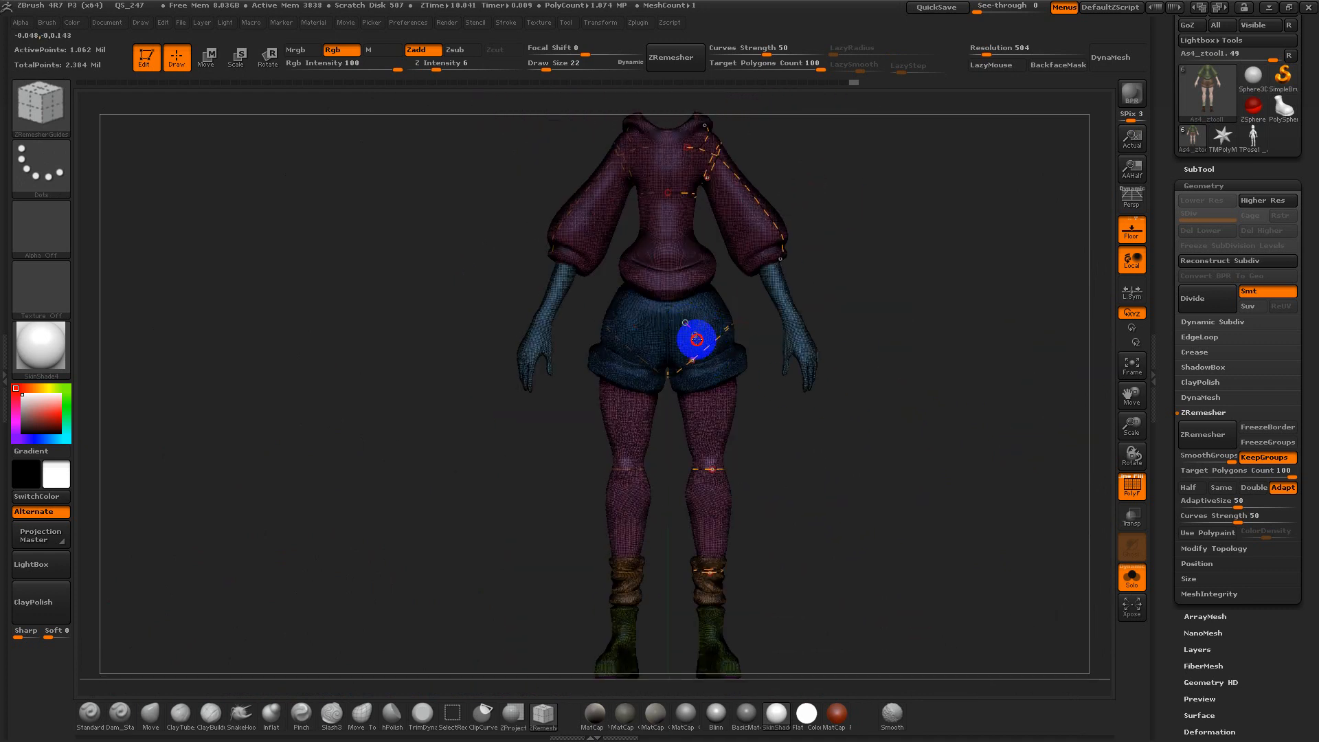
Set the draw size to 37 and draw a long vertical guide curve from the shorts' front down the leg to the boot
key("ctrl")
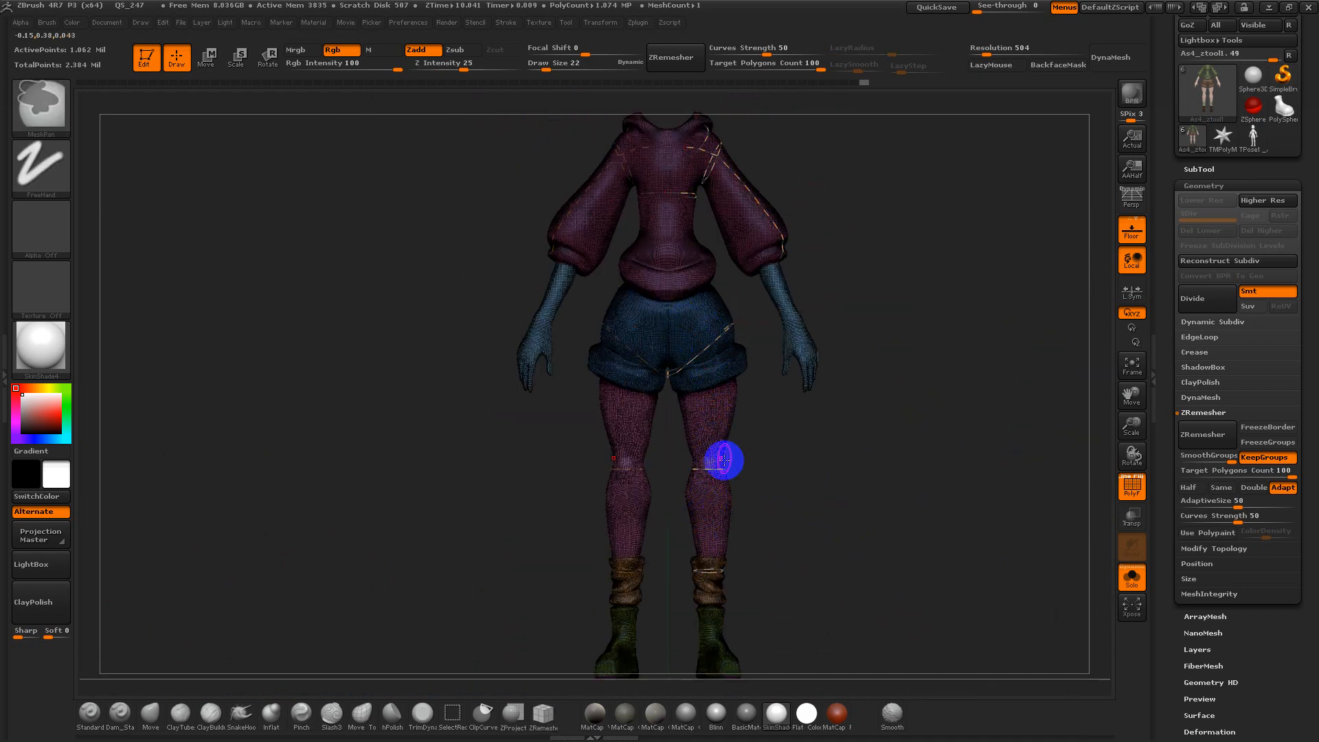
key("s")
mouse_move(691, 325)
left_mouse_down()
mouse_move(715, 488)
mouse_move(709, 631)
left_mouse_up()
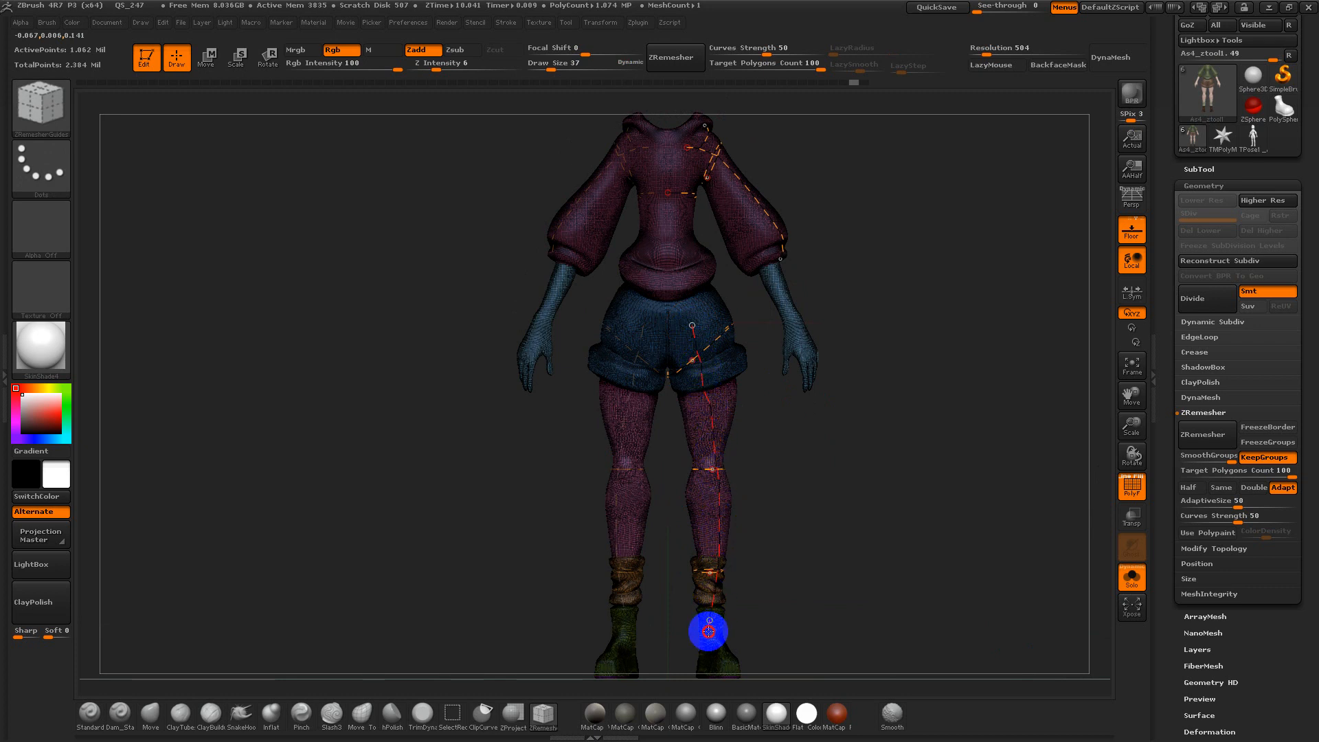
key("ctrl+z")
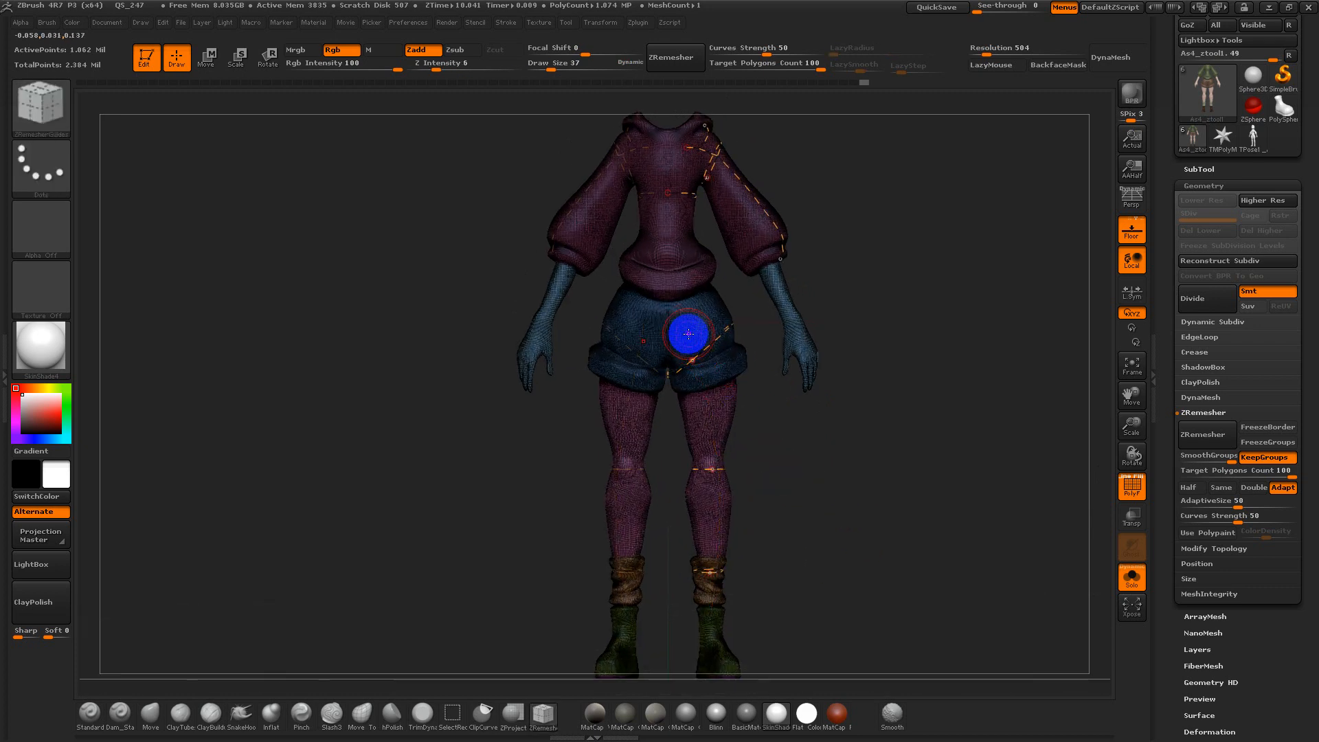
left_click_drag(695, 314, 712, 636)
Set the target polygons count to 8 and run ZRemesher on the character
left_click_drag(852, 451, 934, 533, "alt")
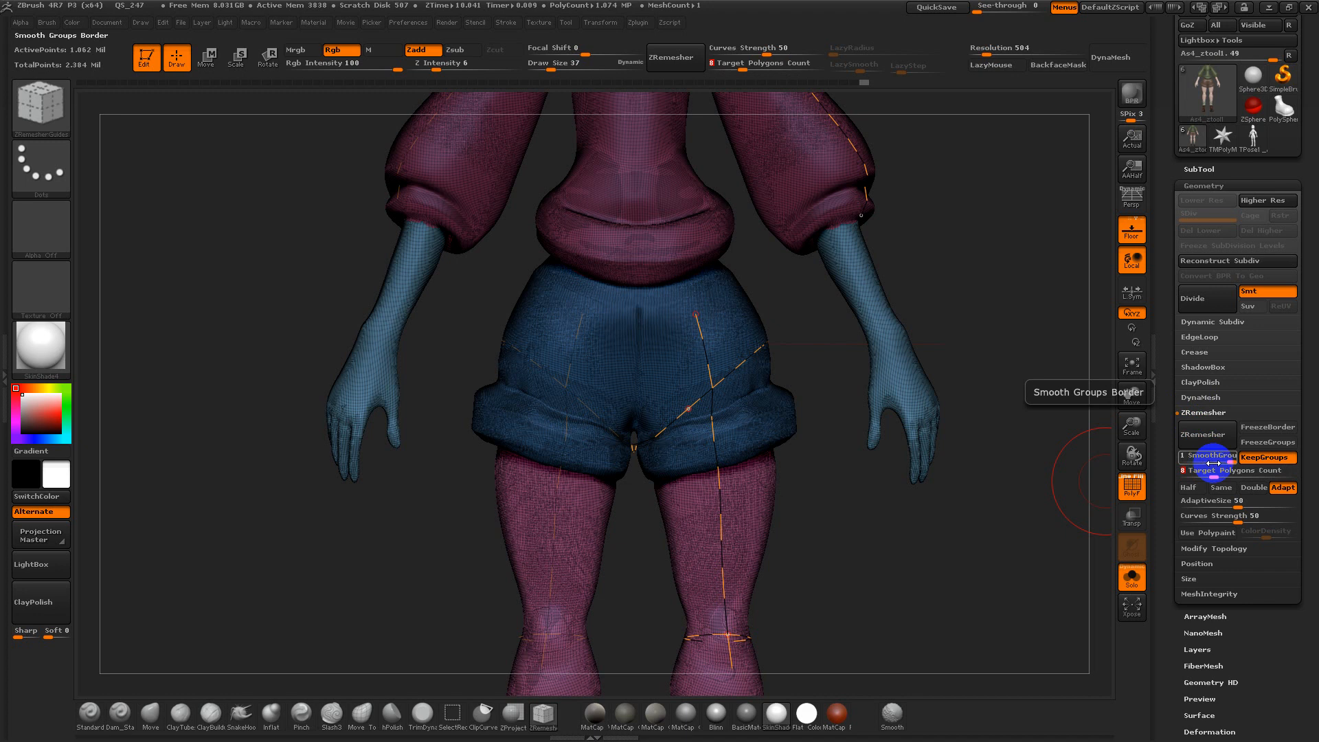
key("ctrl")
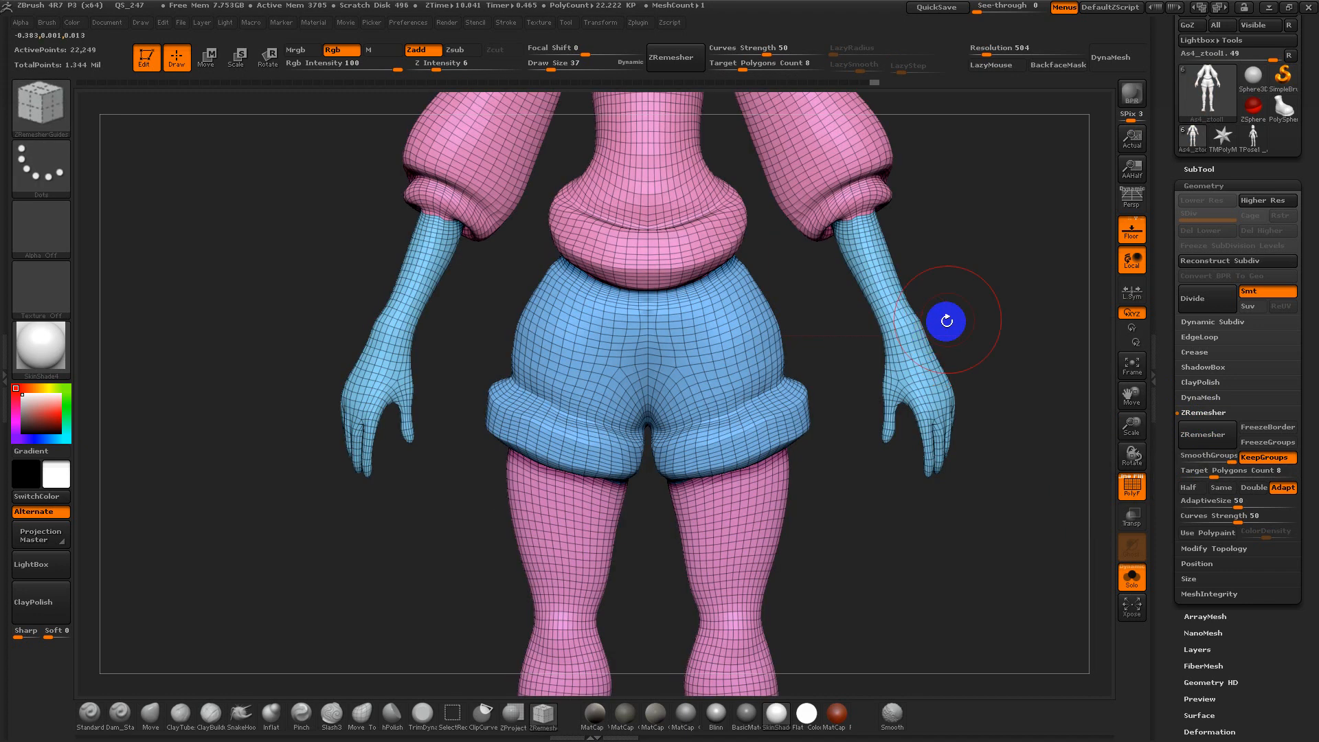
left_click_drag(953, 302, 938, 340, "alt")
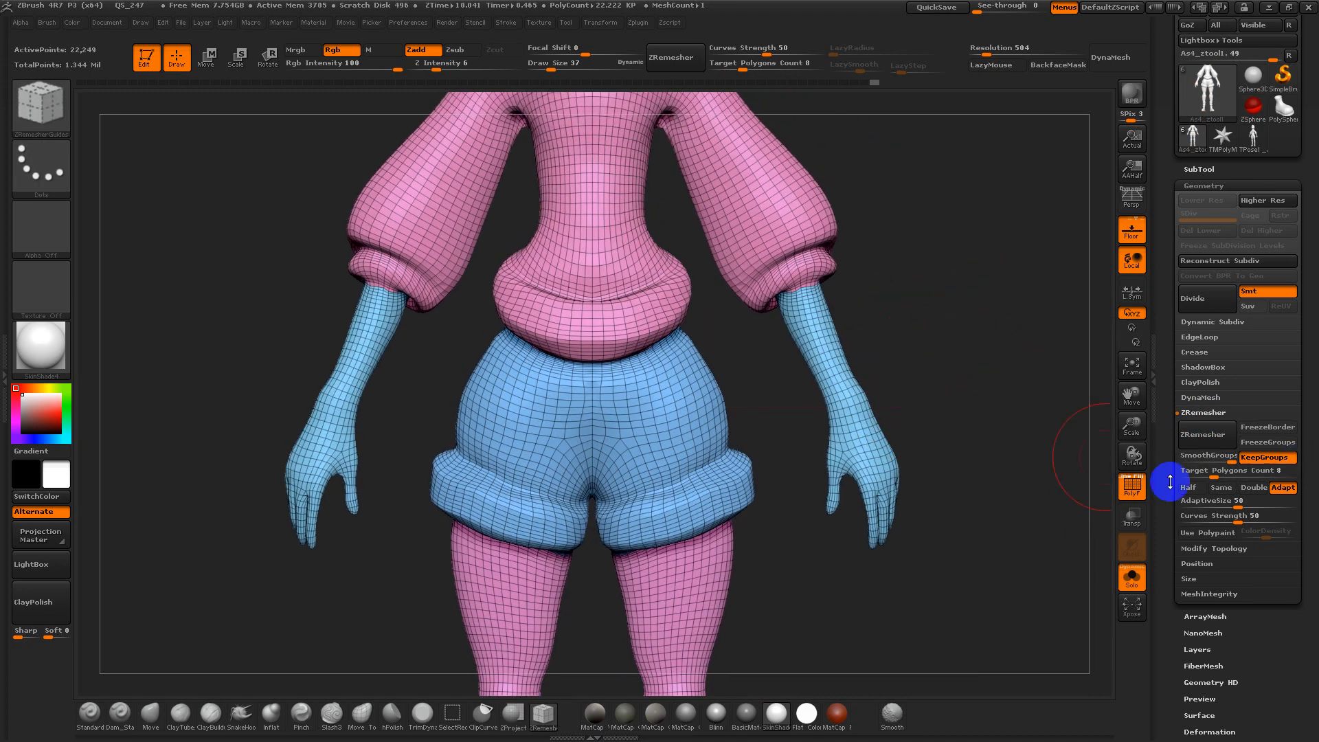
Turn on Half for ZRemesher, run another remesh of the character and undo that remesh
left_click(1206, 487)
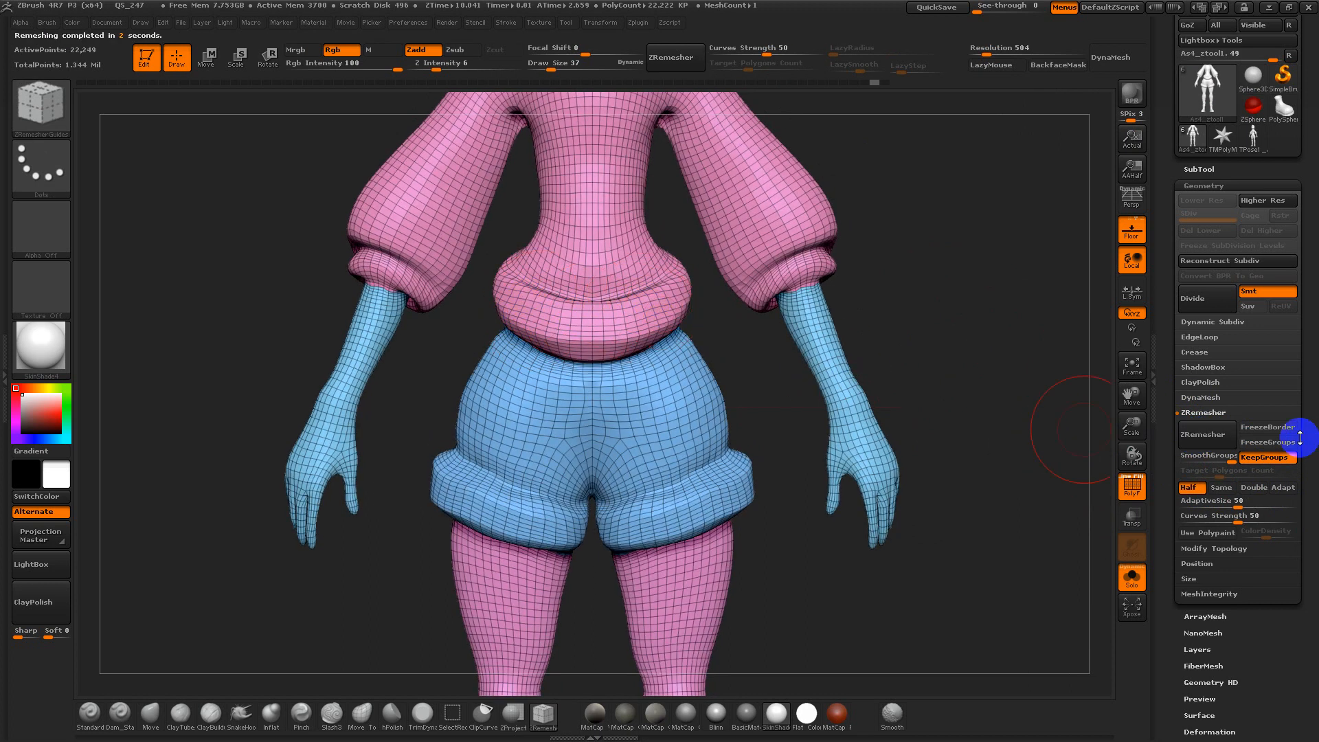
left_click(1208, 433)
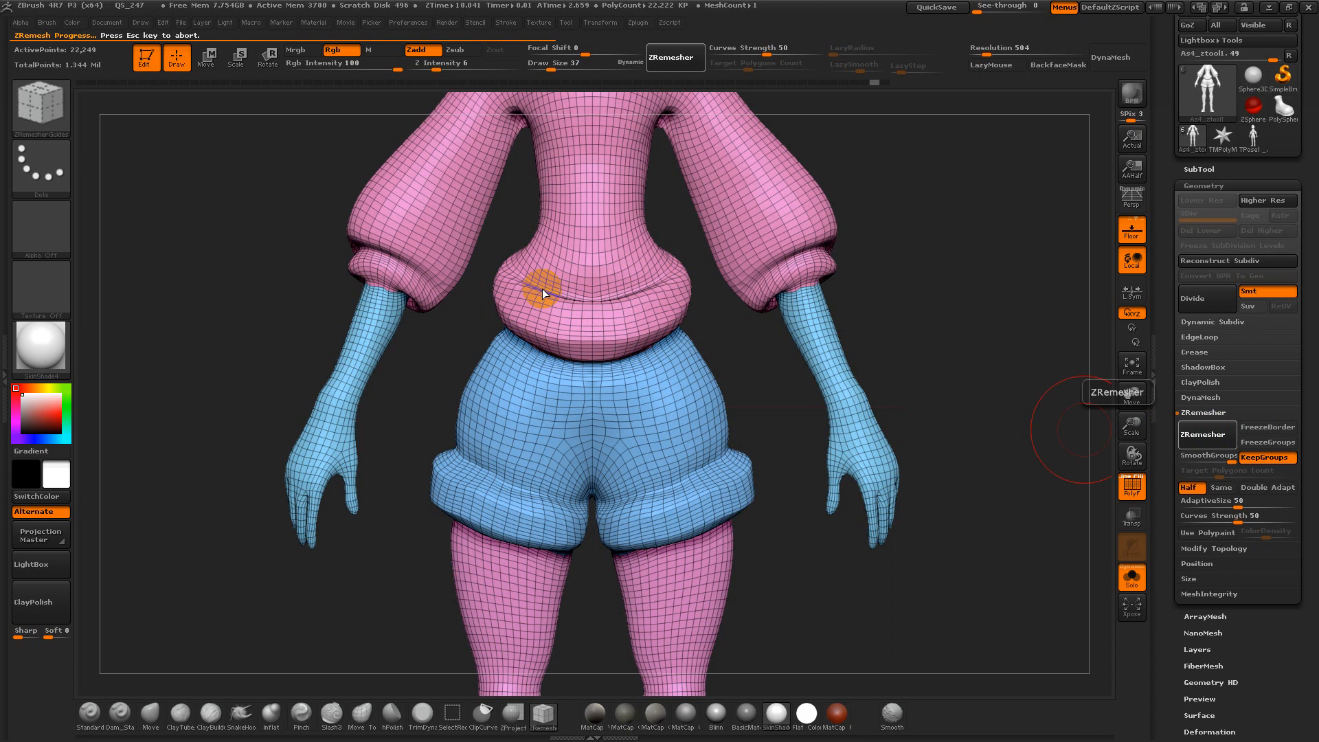
left_click_drag(724, 327, 761, 455, "alt")
left_click_drag(860, 430, 875, 509, "alt")
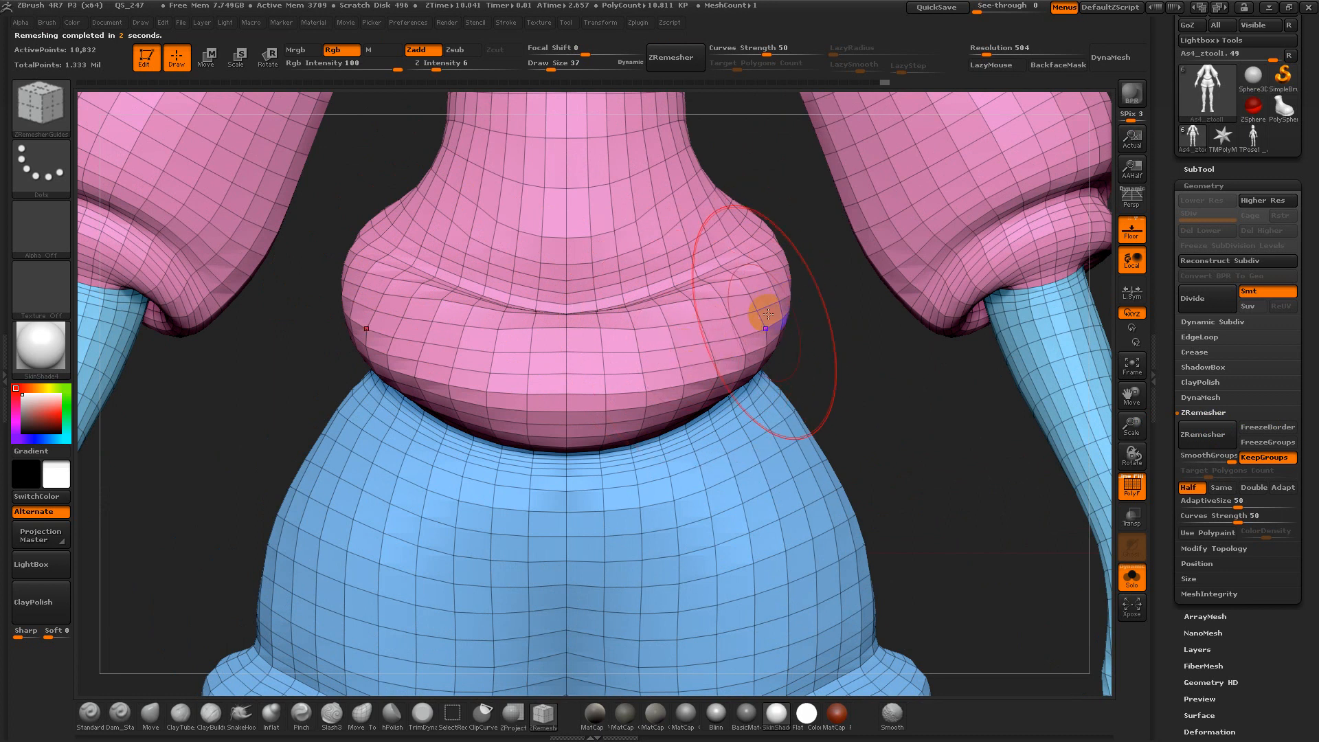
key("ctrl+z")
Set the draw size to 10 and draw a guide curve along the fold at the bottom of the sweater
right_click_drag(870, 418, 834, 323, "ctrl")
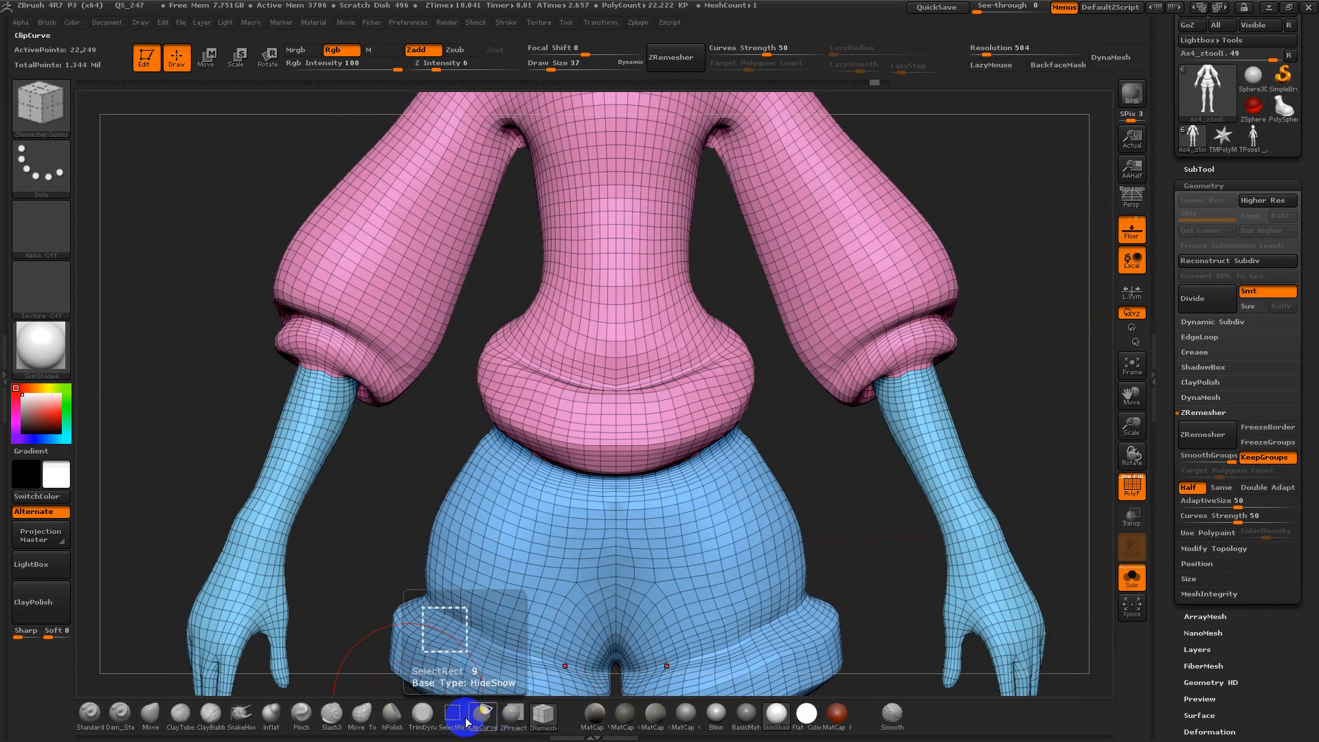
key("b")
key("s")
left_click_drag(697, 283, 688, 283)
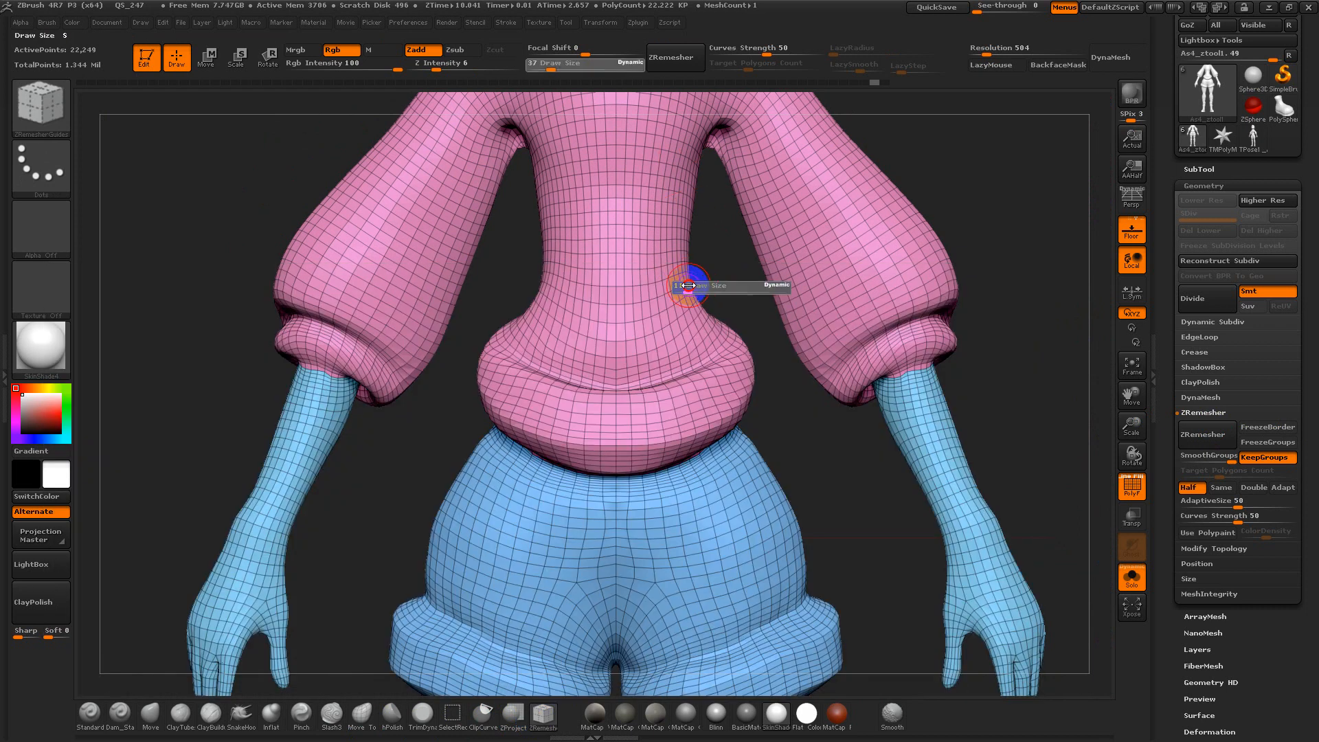
mouse_move(721, 385)
left_mouse_down()
mouse_move(609, 393)
mouse_move(711, 382)
left_mouse_up()
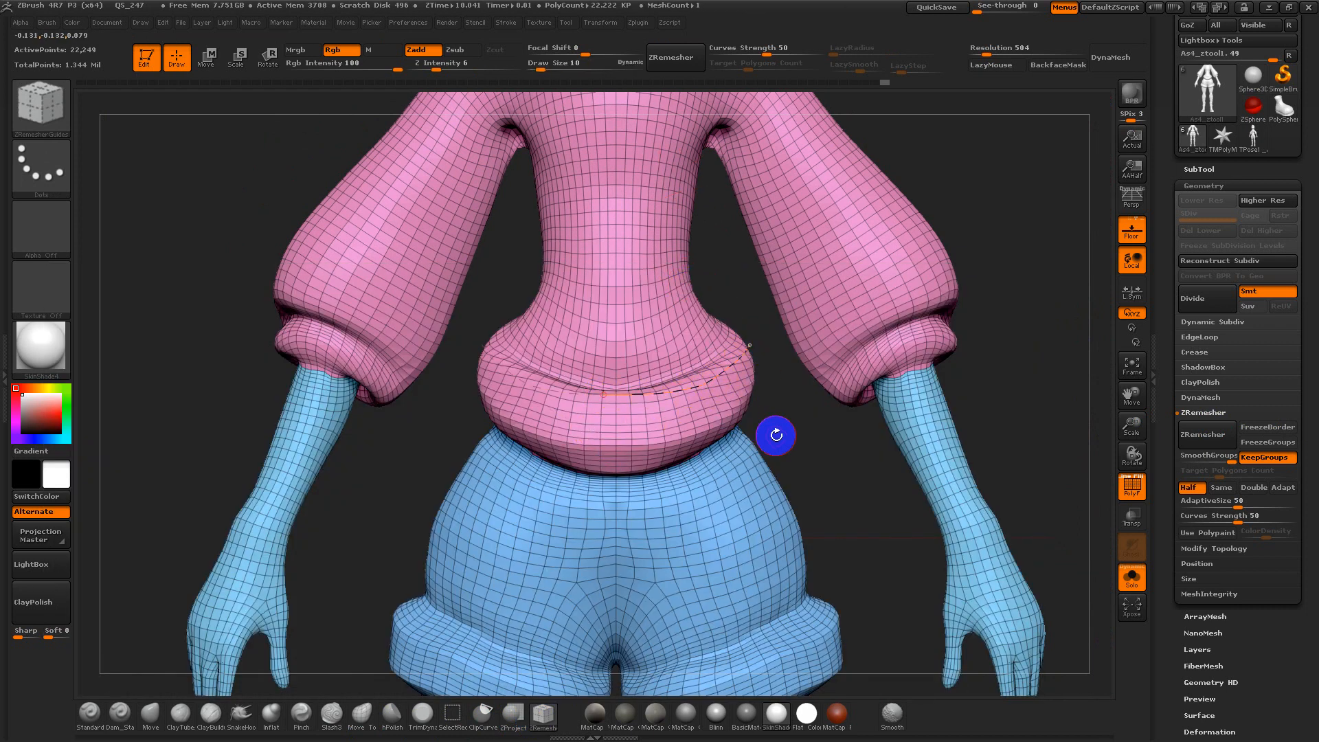
Try a second guide curve along the lower rim of the sweater's waist roll
left_click_drag(777, 435, 754, 432)
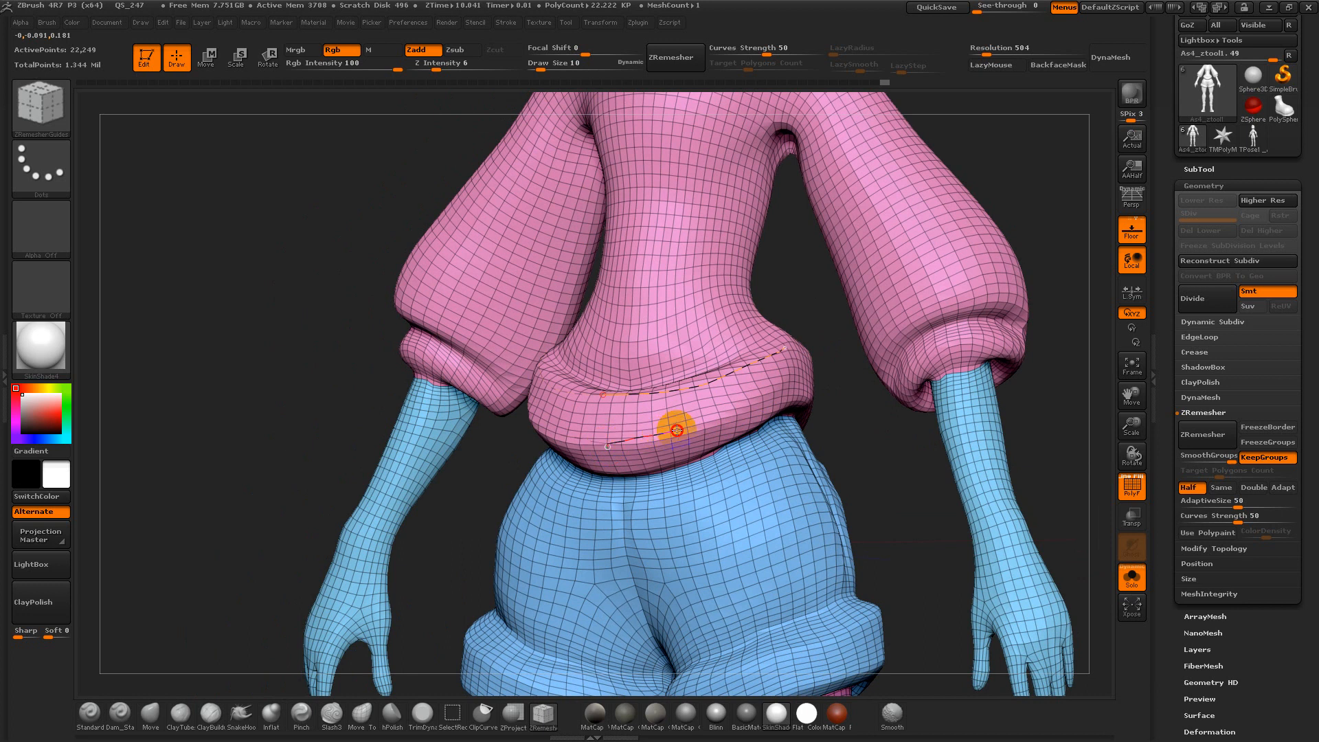
left_click_drag(789, 377, 788, 379)
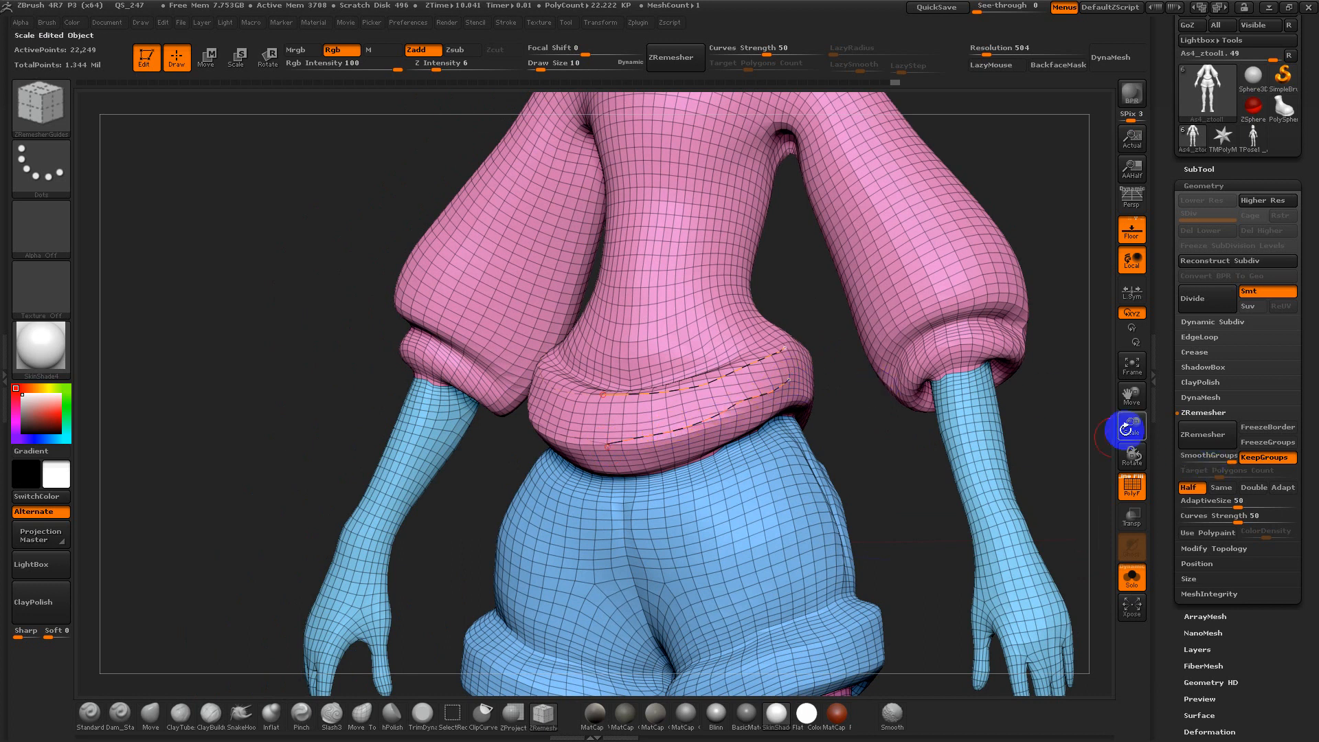
mouse_move(967, 457)
left_mouse_down()
mouse_move(993, 462)
mouse_move(951, 476)
left_mouse_up()
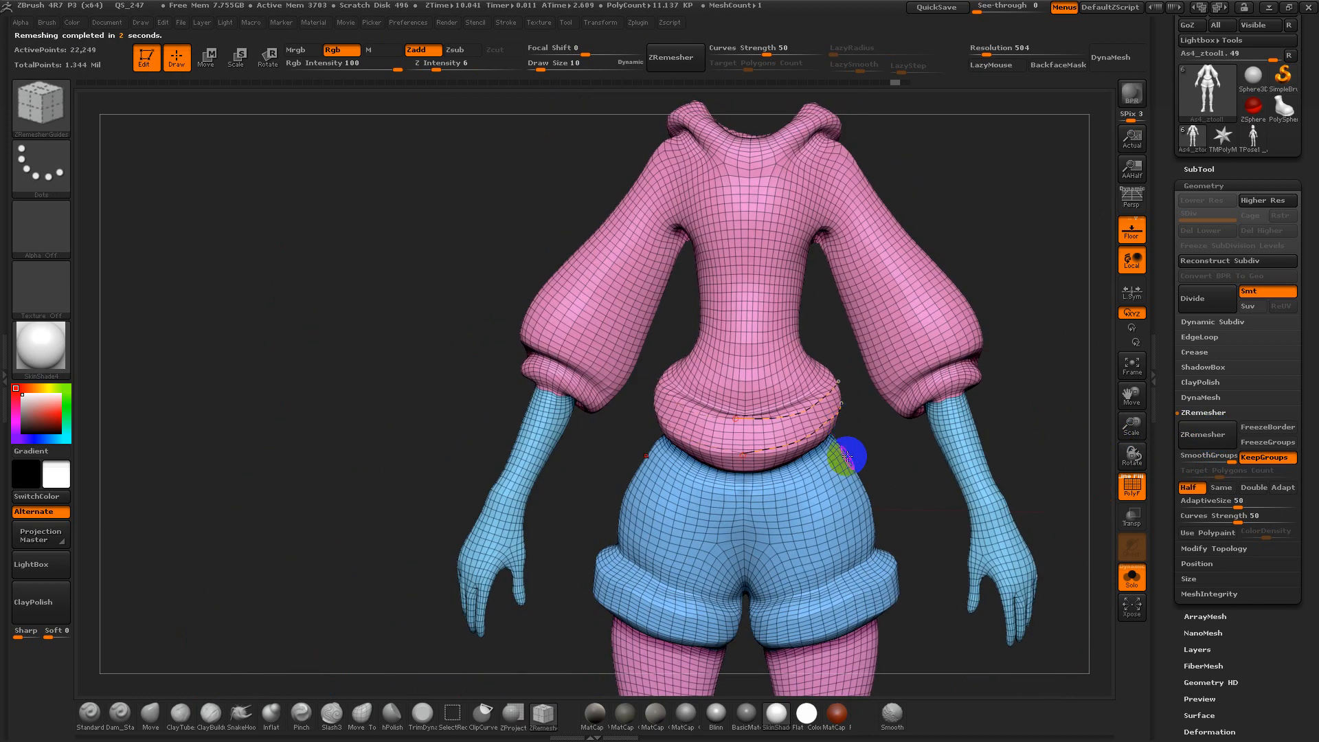
left_click_drag(910, 471, 798, 421, "alt")
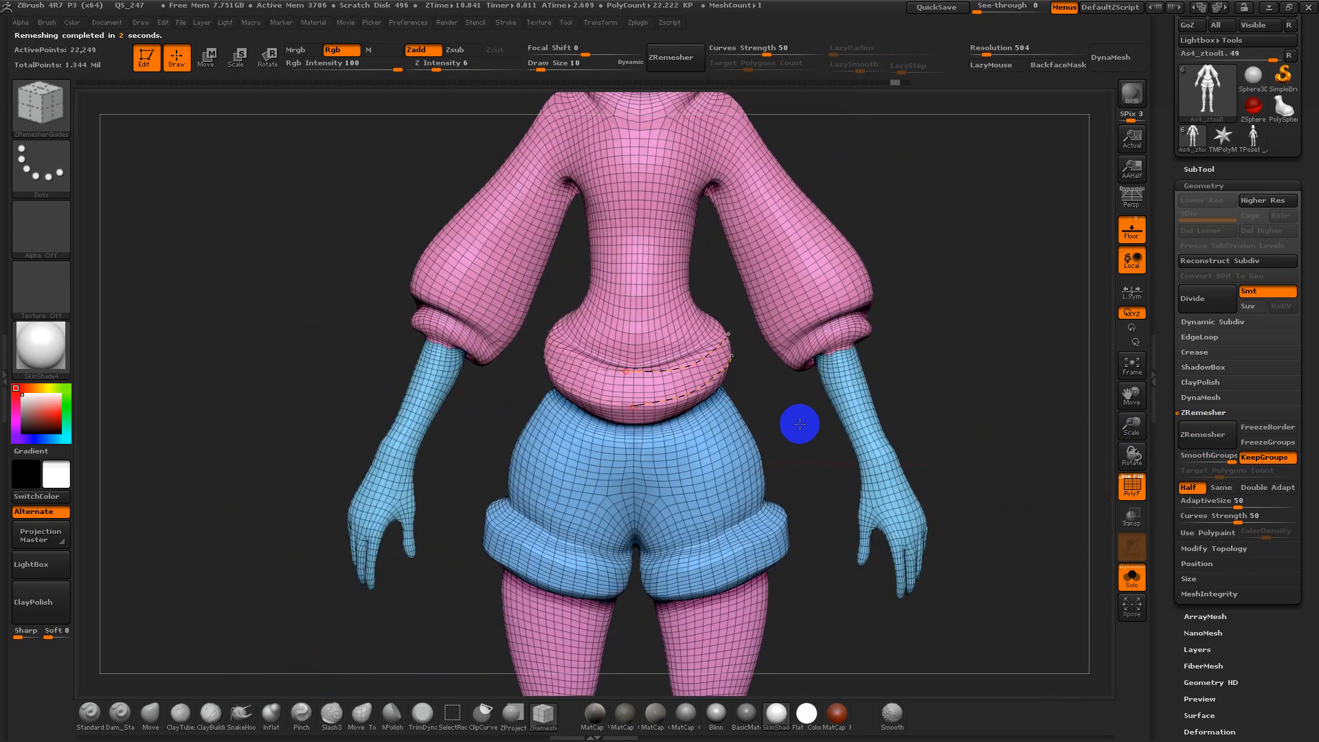
Undo the lower sweater guide curve and run ZRemesher on the character with the draw size at 30
key("s")
mouse_move(872, 375)
left_mouse_down()
mouse_move(883, 377)
mouse_move(884, 341)
mouse_move(951, 377)
mouse_move(916, 352)
mouse_move(891, 374)
mouse_move(939, 383)
mouse_move(999, 466)
mouse_move(1054, 326)
left_mouse_up()
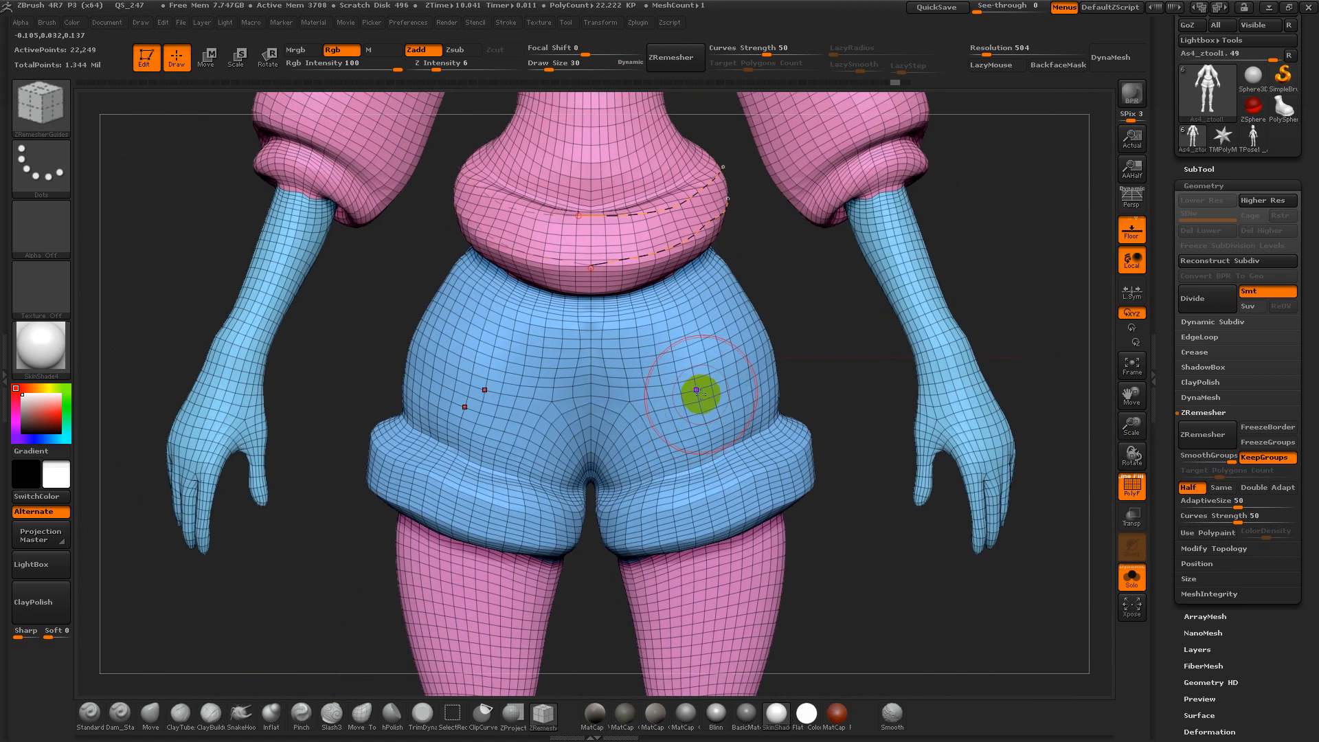
key("ctrl")
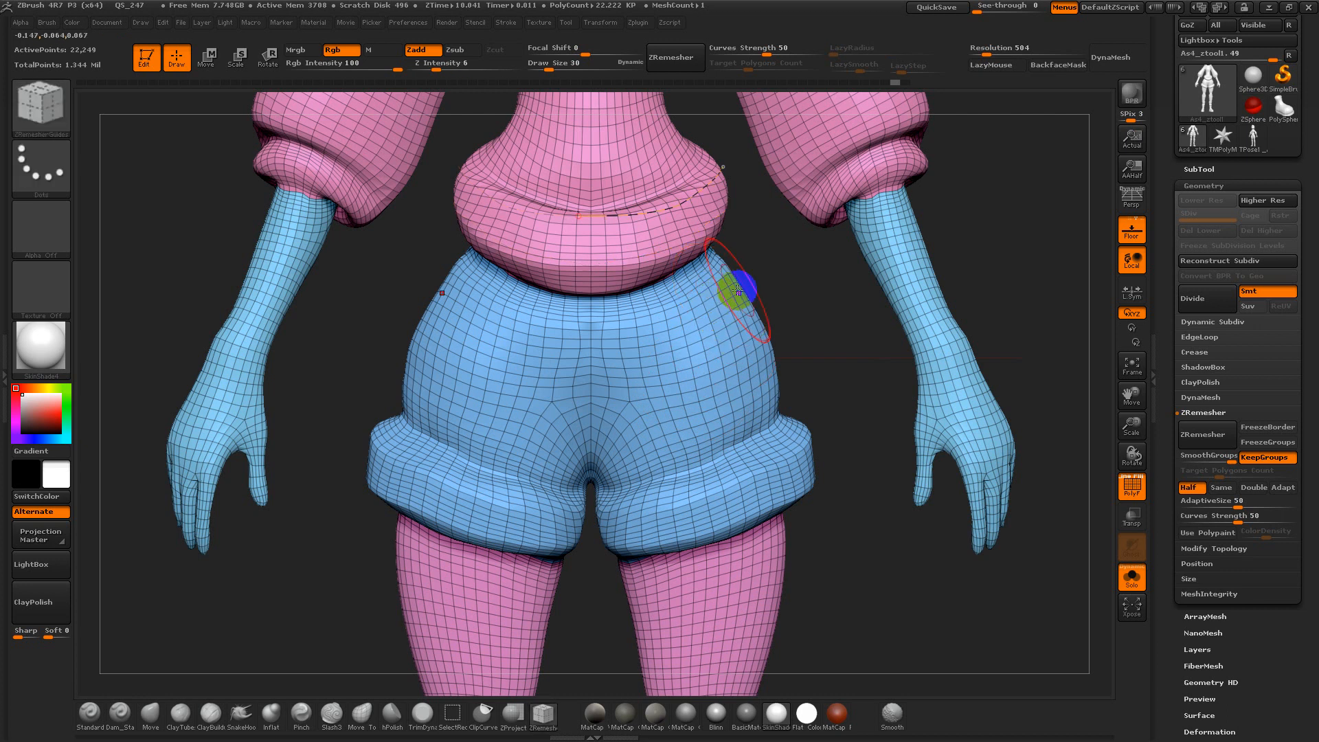
left_click(1207, 434)
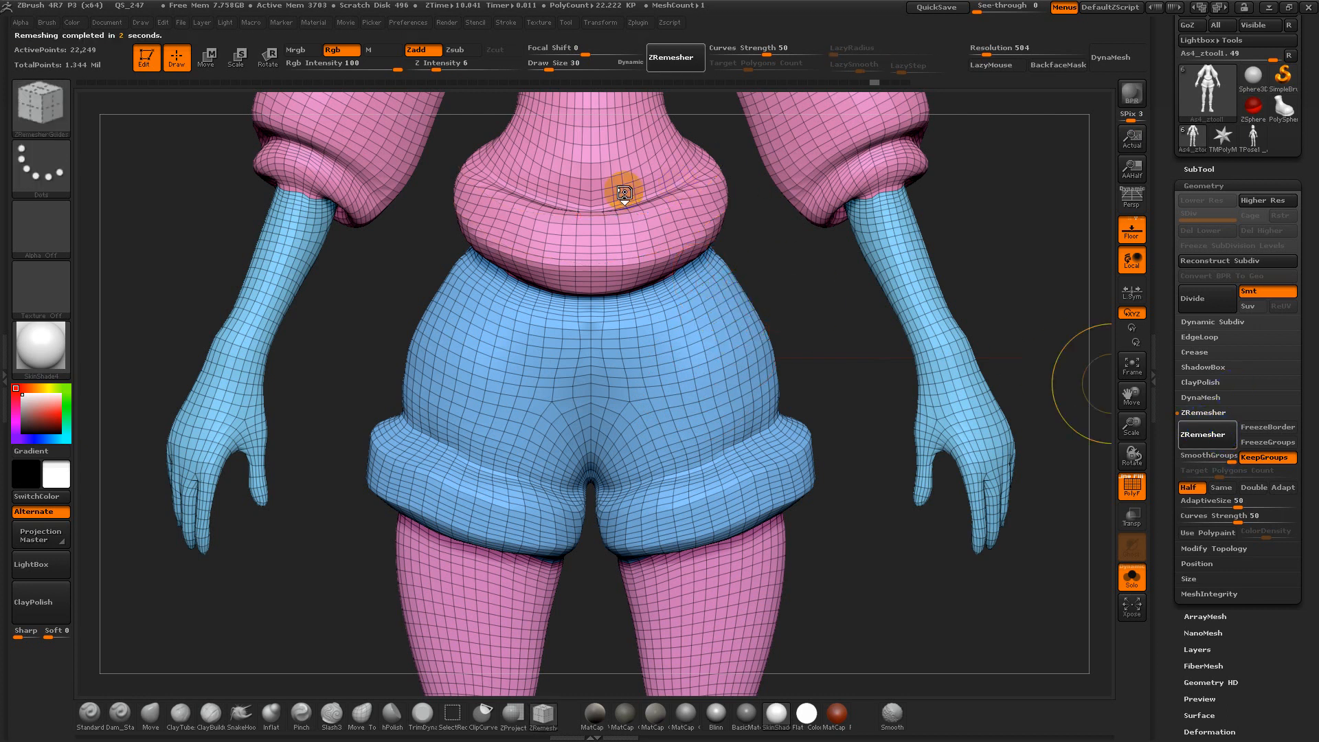
Set the draw size to 19 and use the ZModeler brush to delete an edge loop where the shorts meet the sweater hem
mouse_move(786, 289)
left_mouse_down()
mouse_move(814, 457)
mouse_move(789, 460)
left_mouse_up()
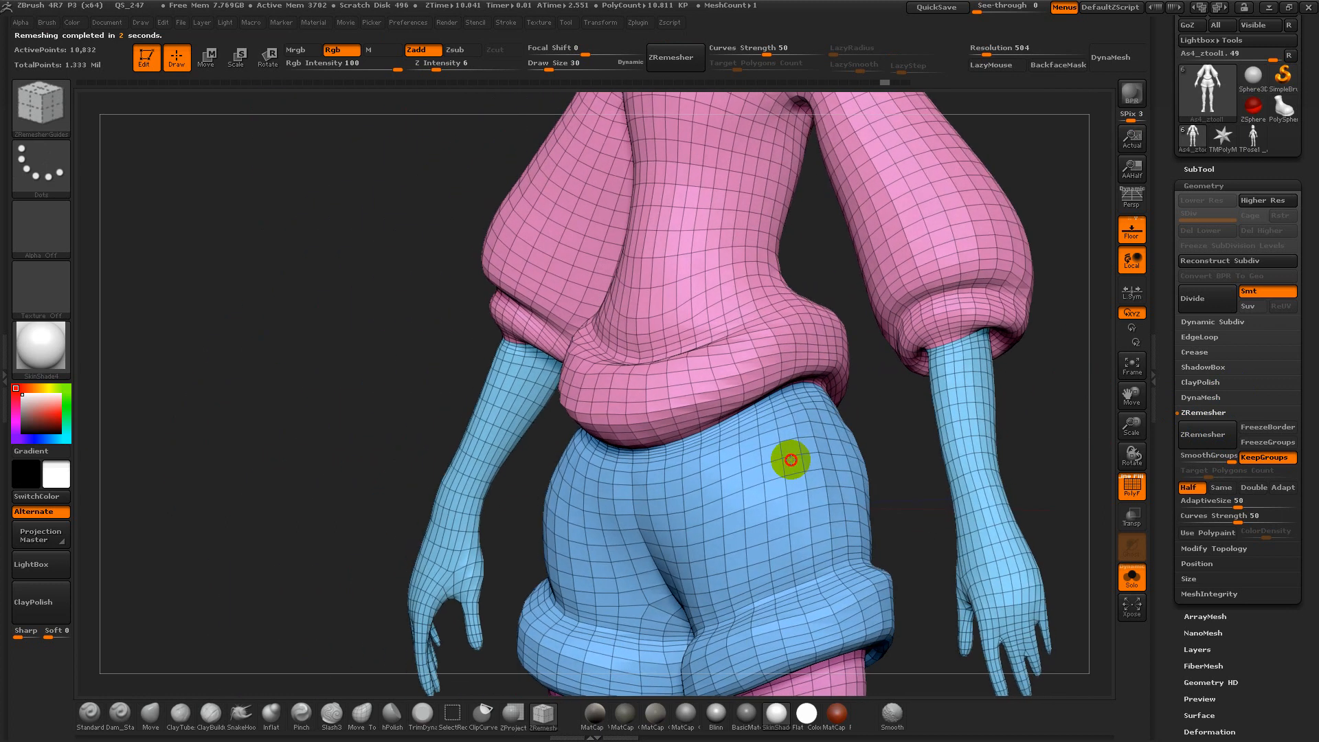
key("s")
left_click_drag(812, 413, 808, 415)
left_click_drag(883, 434, 913, 506, "alt")
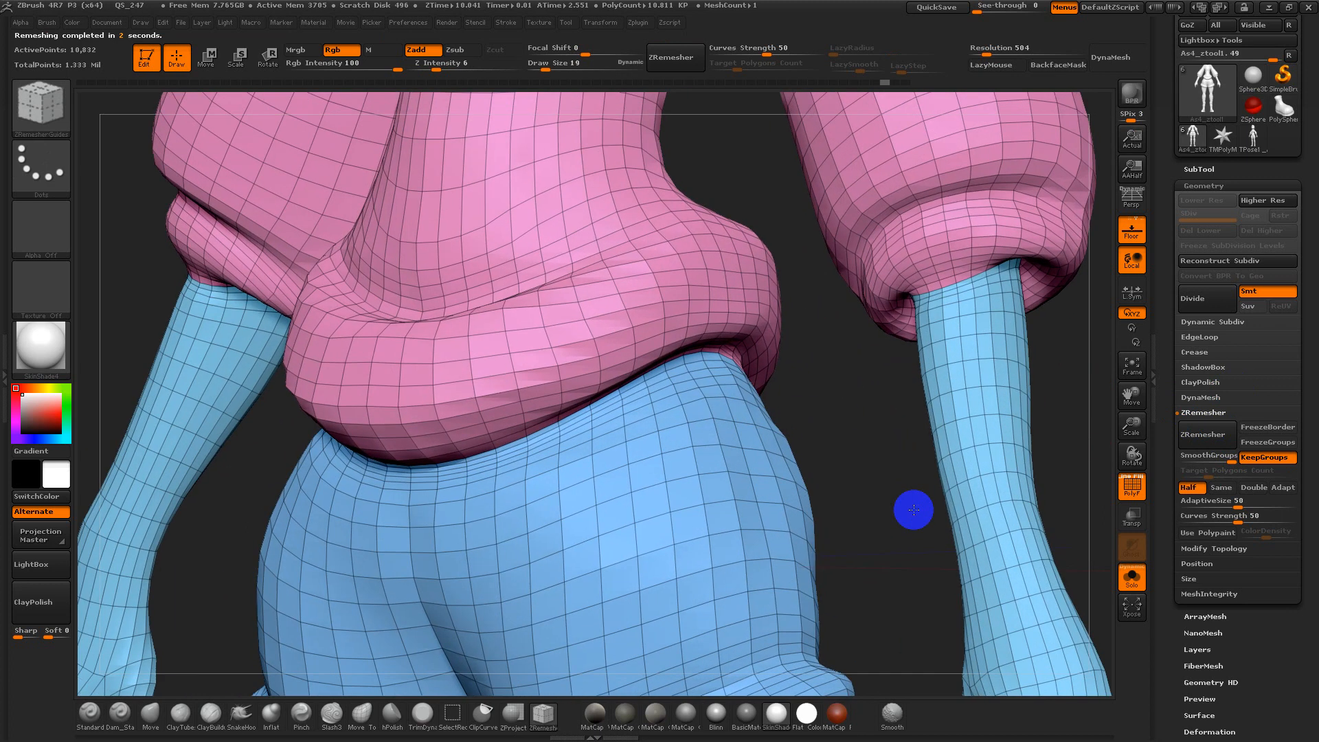
mouse_move(848, 421)
left_mouse_down("alt")
mouse_move(836, 442)
mouse_move(775, 337)
mouse_move(789, 344)
left_mouse_up("alt")
key("b")
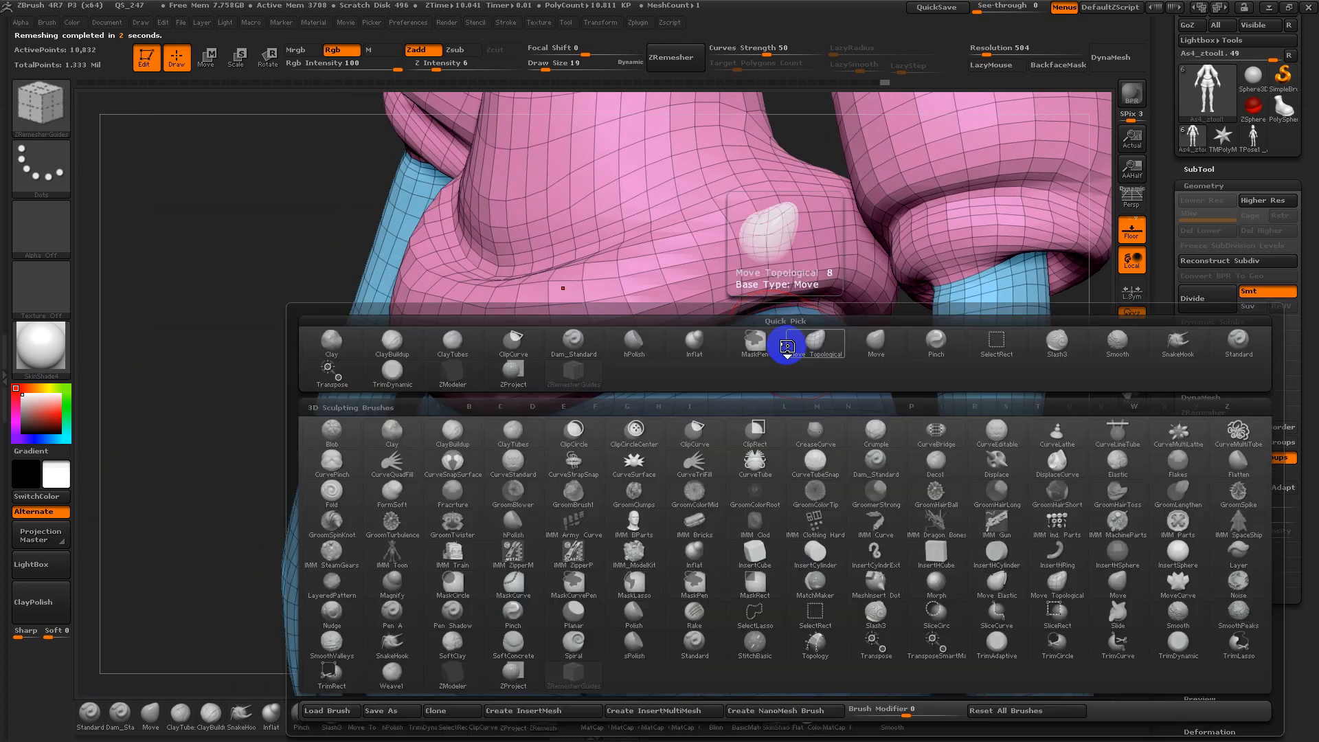
left_click(454, 677)
left_click_drag(771, 323, 771, 350)
left_click(771, 348, "alt")
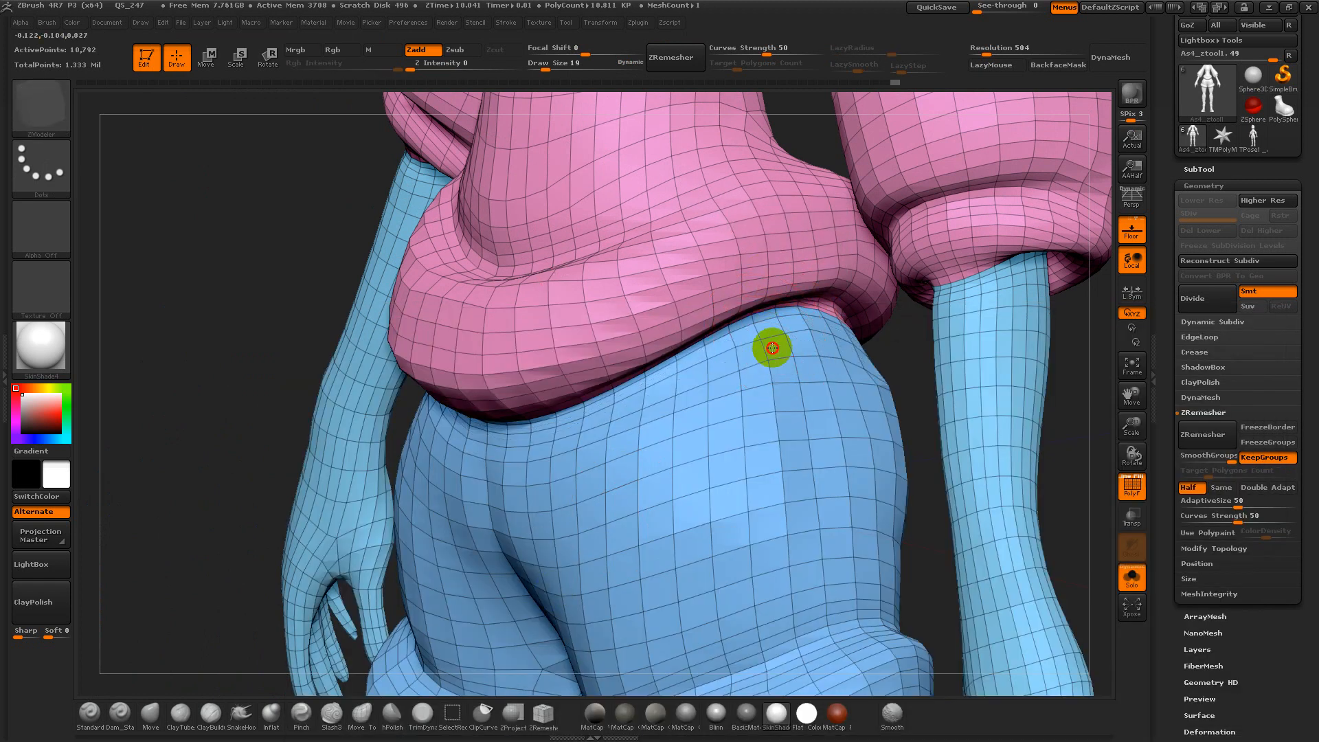
Delete further tightly spaced edge loops under the sweater hem and around its waist fold
left_click_drag(908, 350, 878, 316)
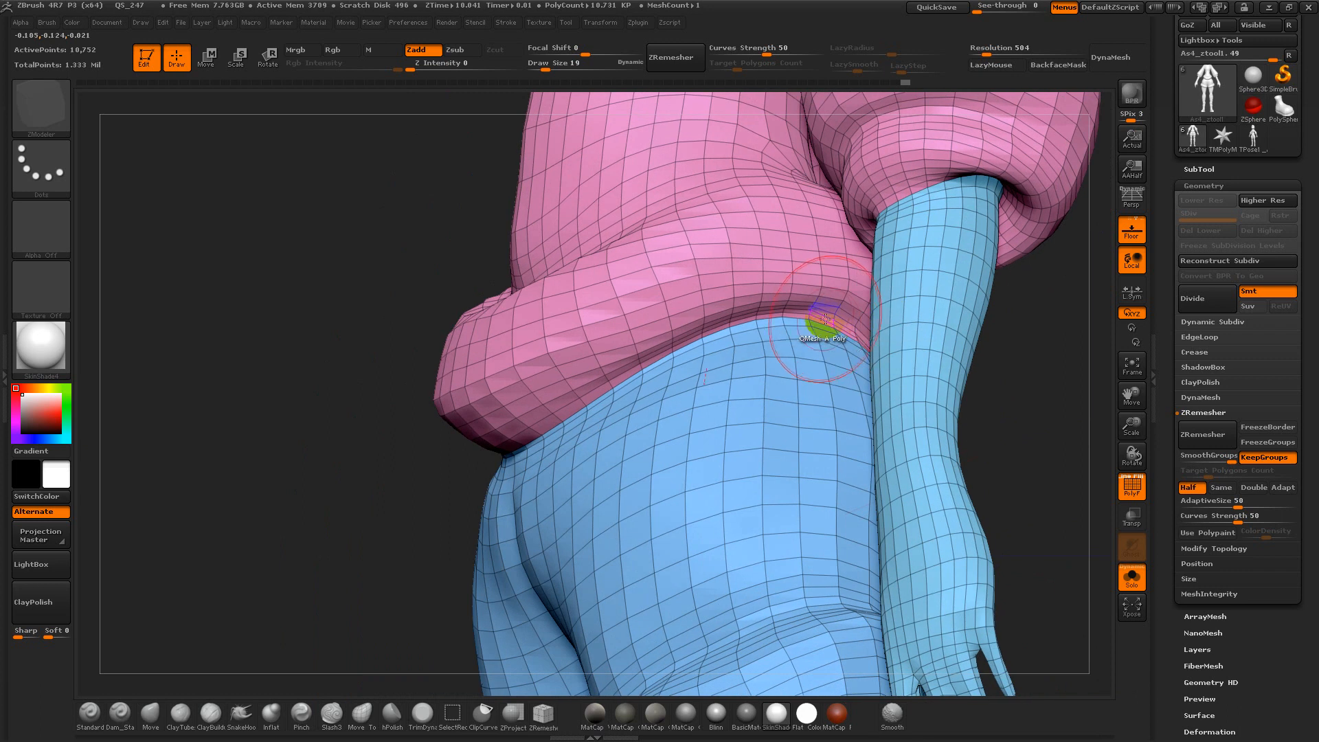
left_click(818, 321)
left_click(825, 315)
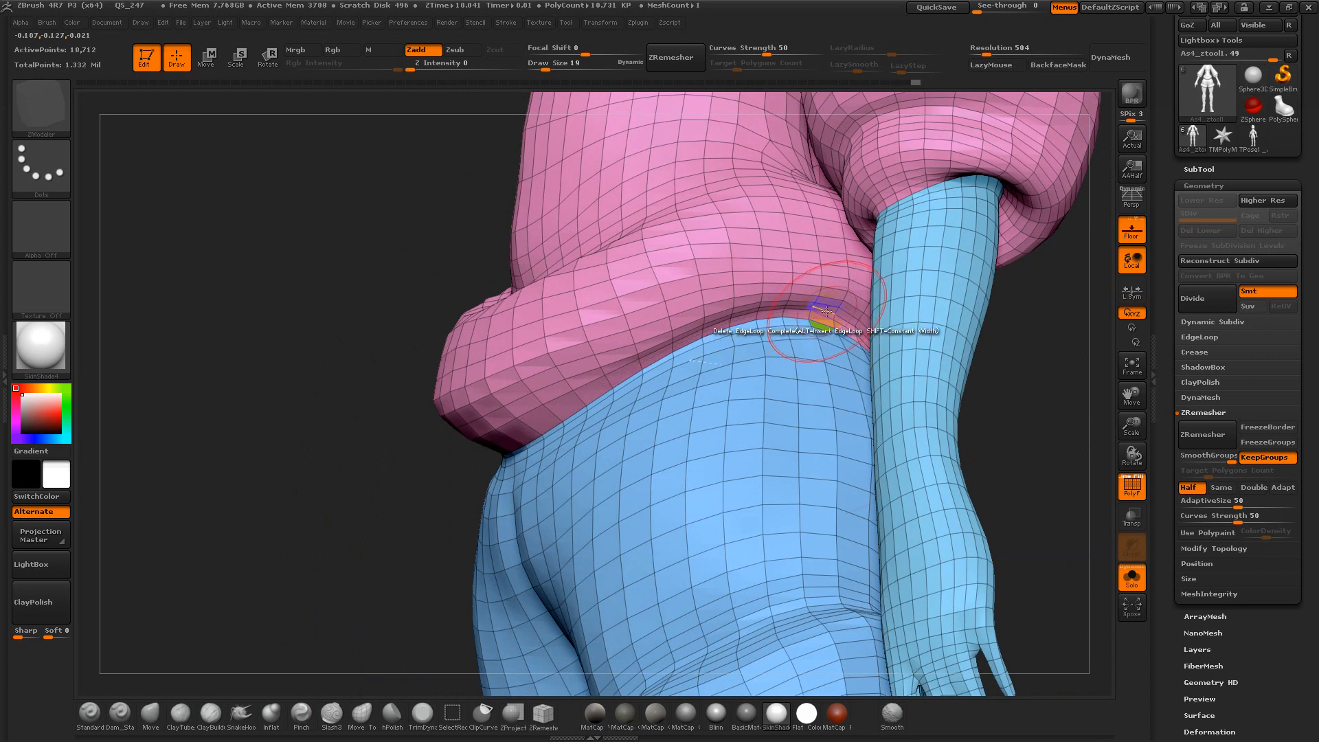
left_click_drag(196, 362, 237, 419)
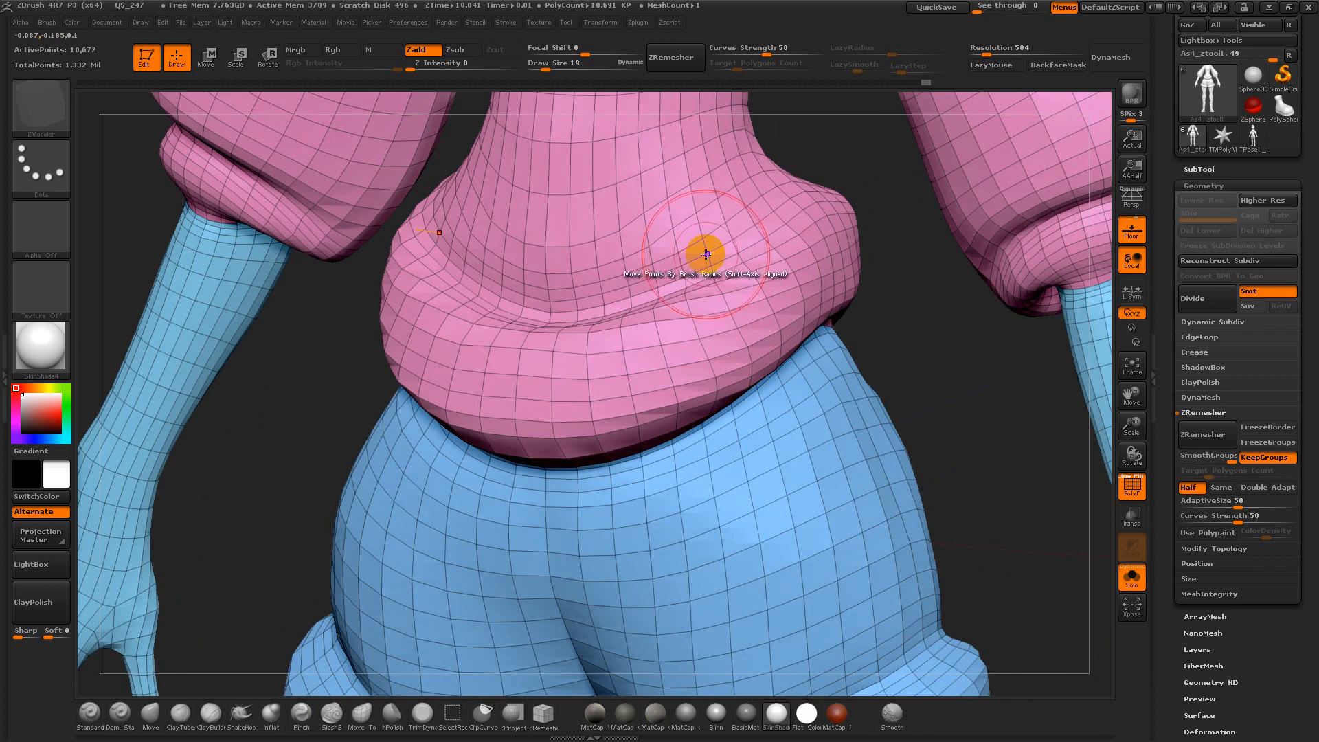
left_click(716, 248)
mouse_move(944, 352)
left_mouse_down("alt")
mouse_move(889, 312)
mouse_move(918, 328)
left_mouse_up("alt")
left_click_drag(816, 371, 768, 332, "alt")
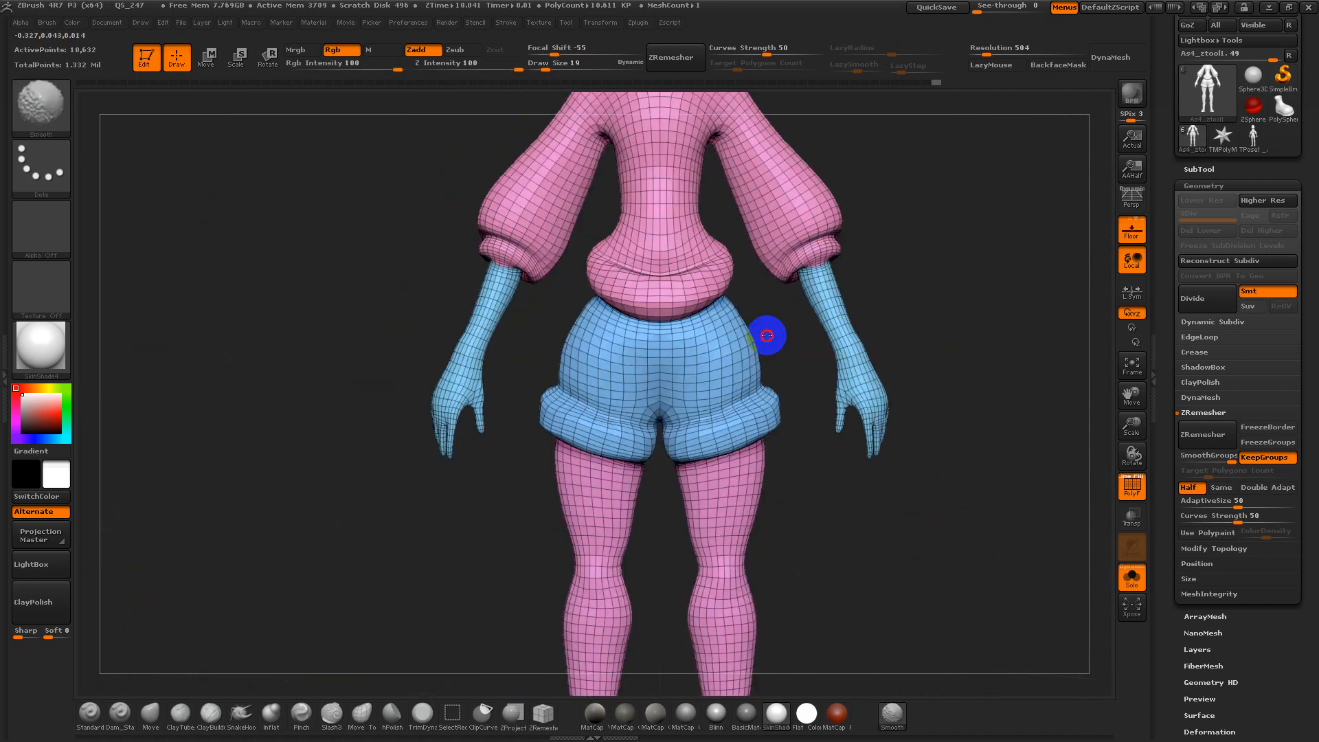
Open the SubTool list and check the polygon count of the remeshed body subtool
left_click(1199, 169)
mouse_move(1225, 246)
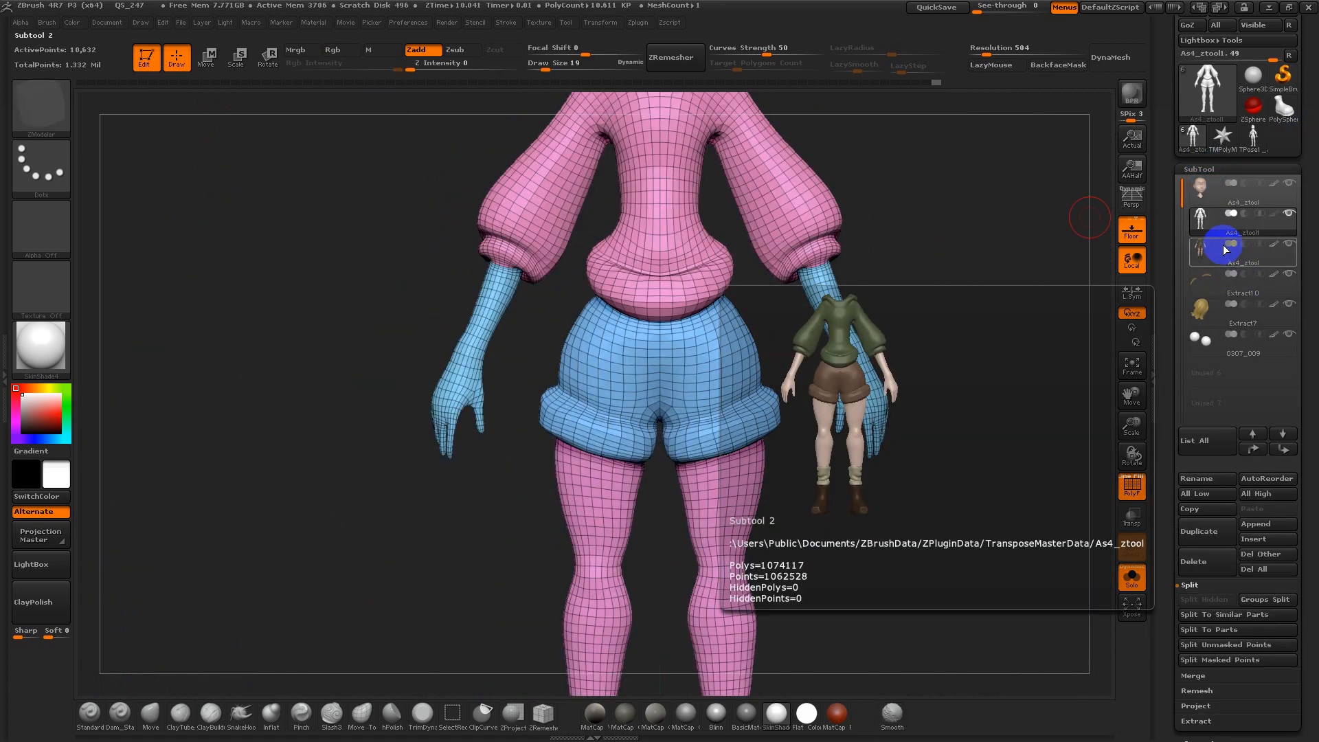
left_click(1217, 224)
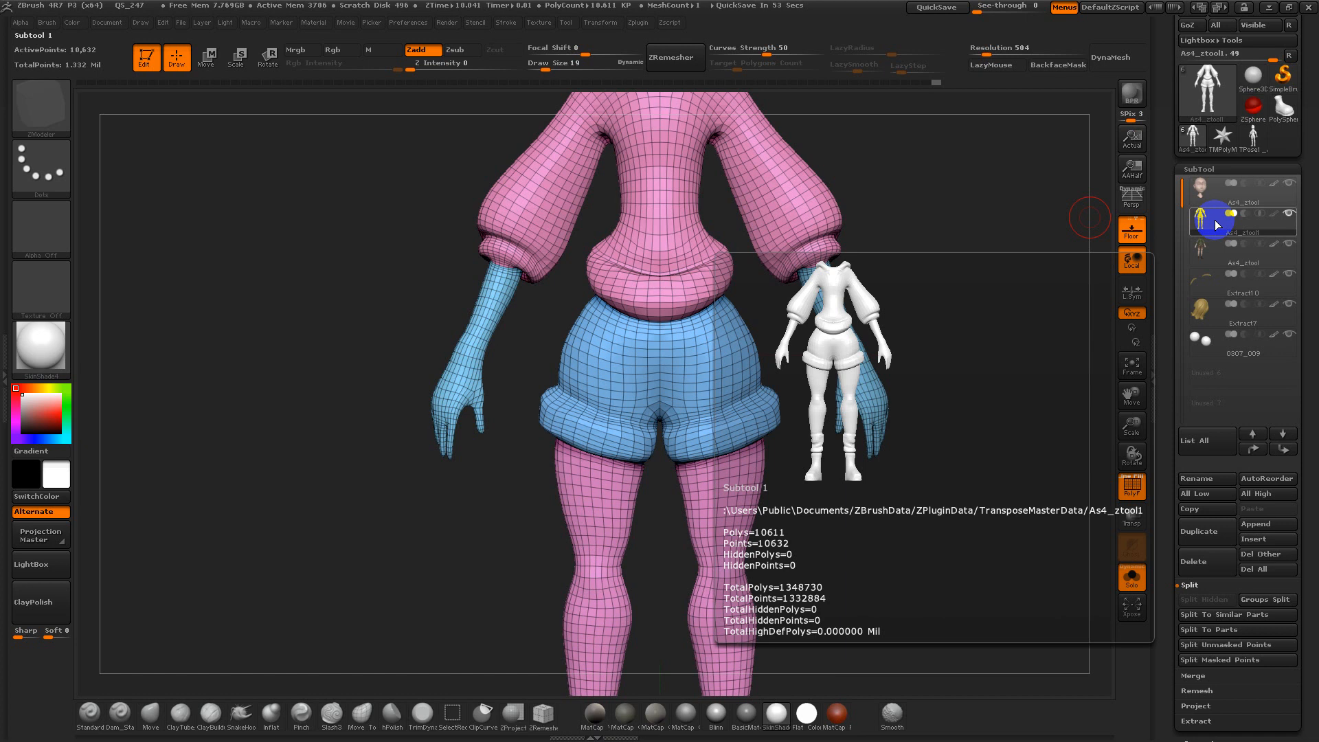
Try deleting edge loops across the shorts just above the cuffs and undo the deletions
mouse_move(1003, 360)
left_mouse_down()
mouse_move(959, 367)
mouse_move(1087, 461)
mouse_move(1017, 363)
left_mouse_up()
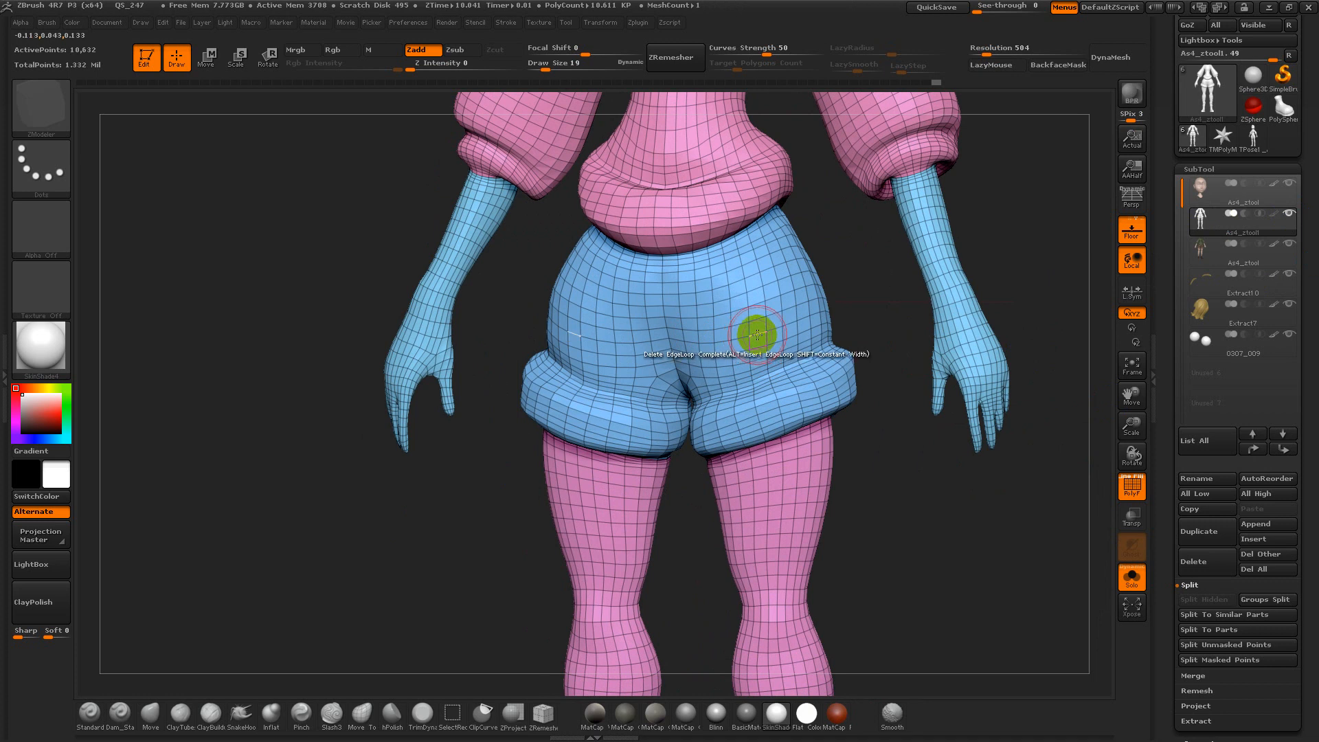
left_click(758, 356)
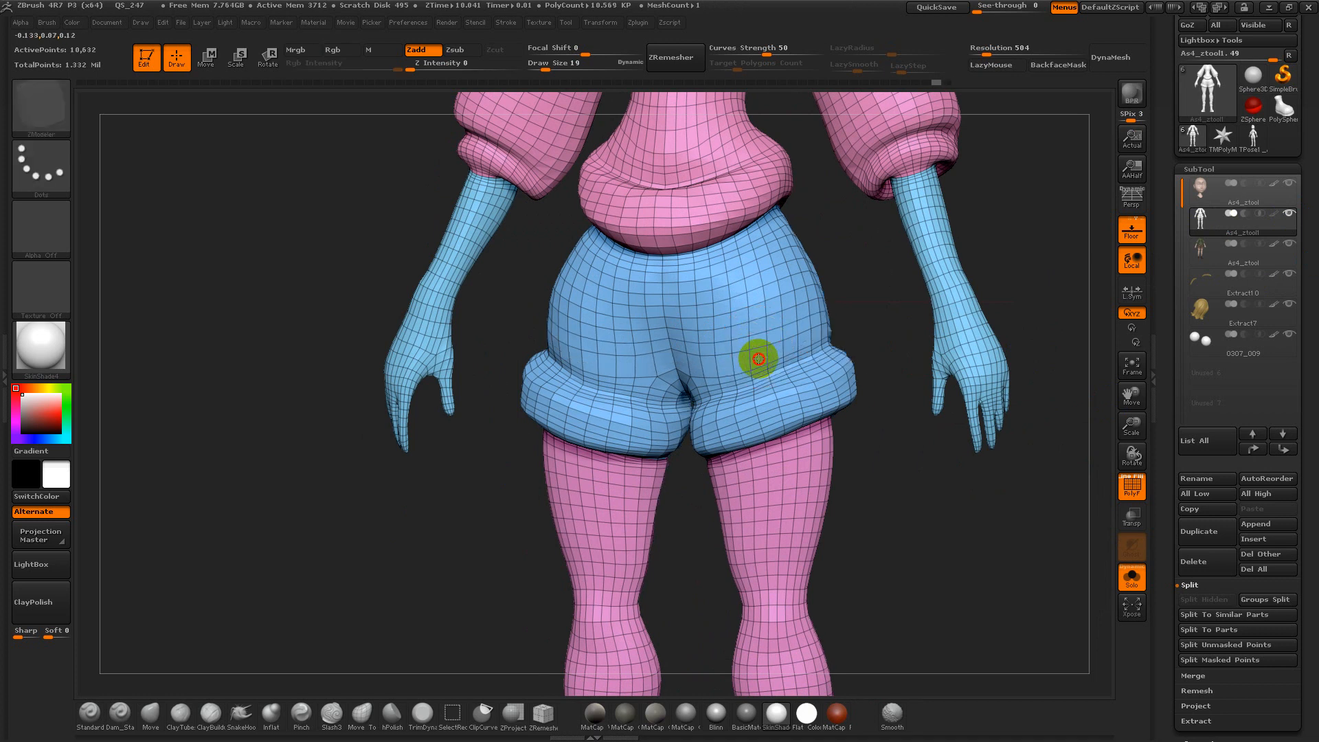
left_click(757, 358)
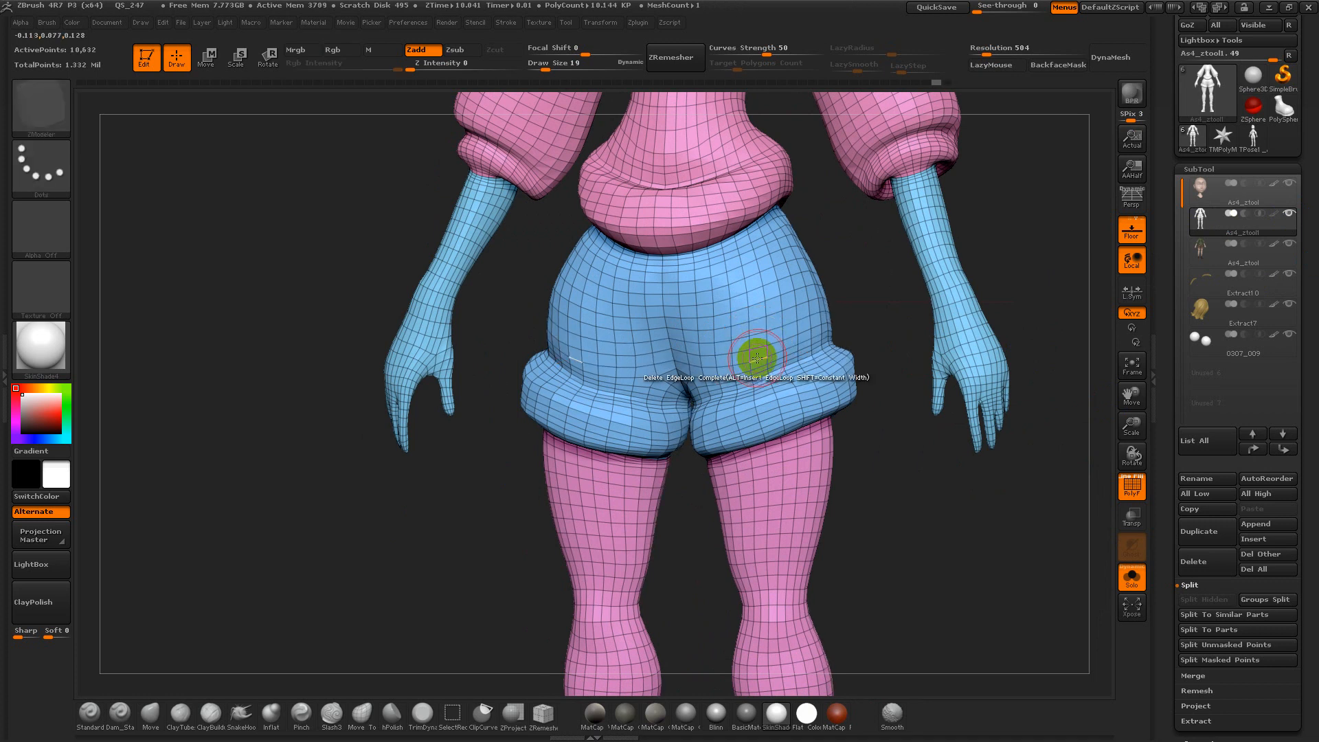
key("ctrl")
left_click_drag(714, 355, 623, 354)
key("ctrl+z")
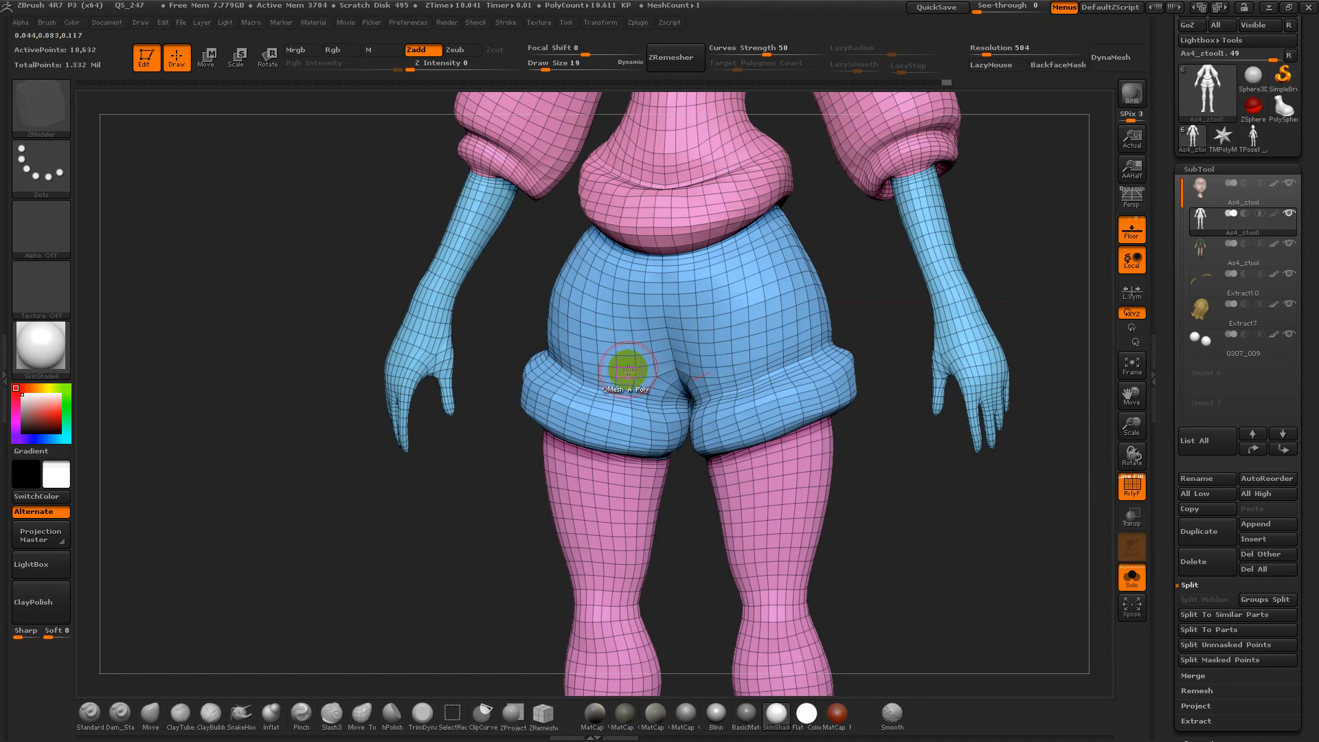
key("ctrl+z")
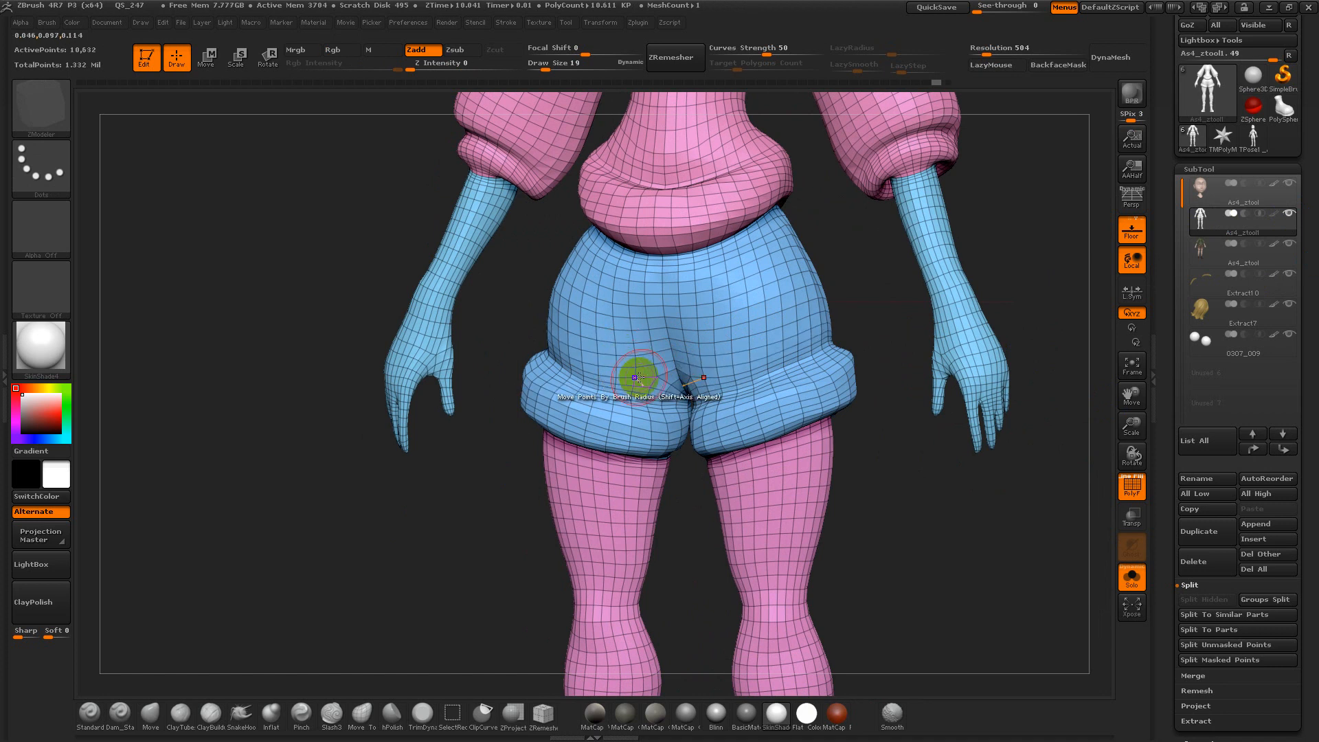
left_click(646, 375)
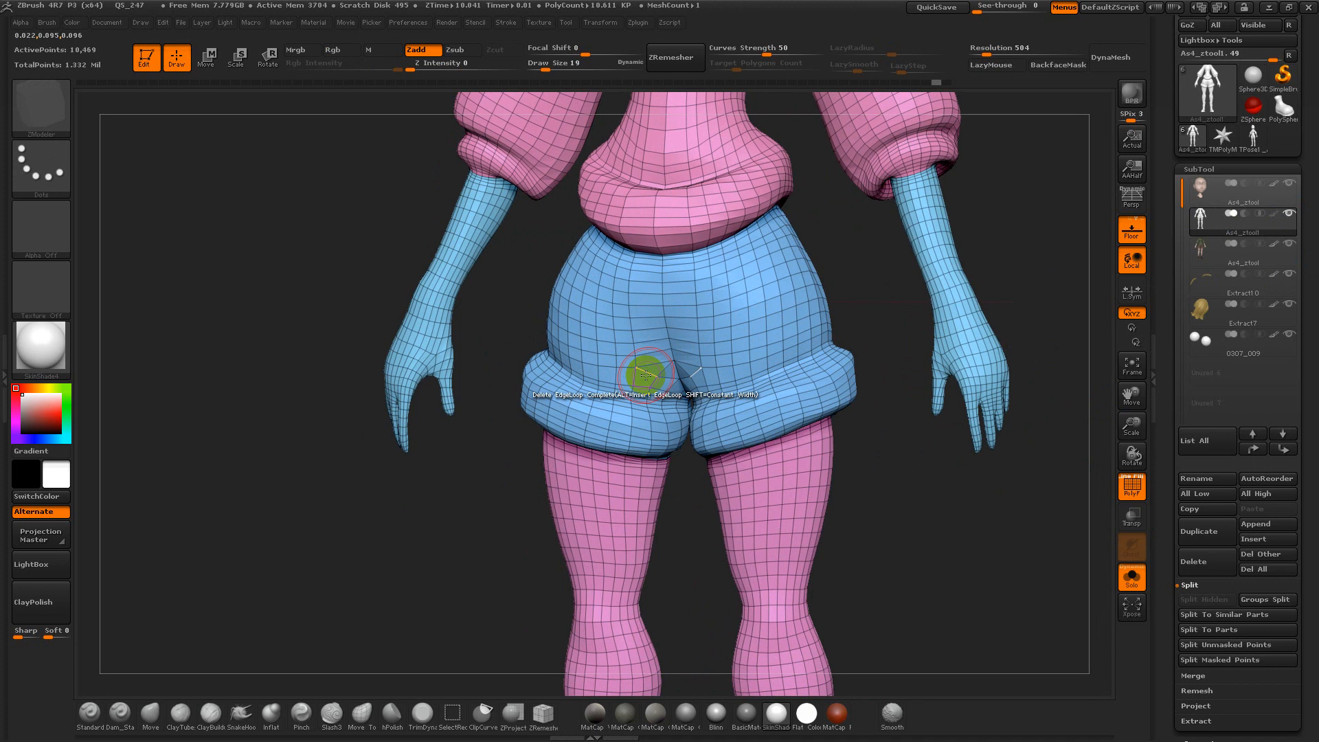
key("ctrl+z")
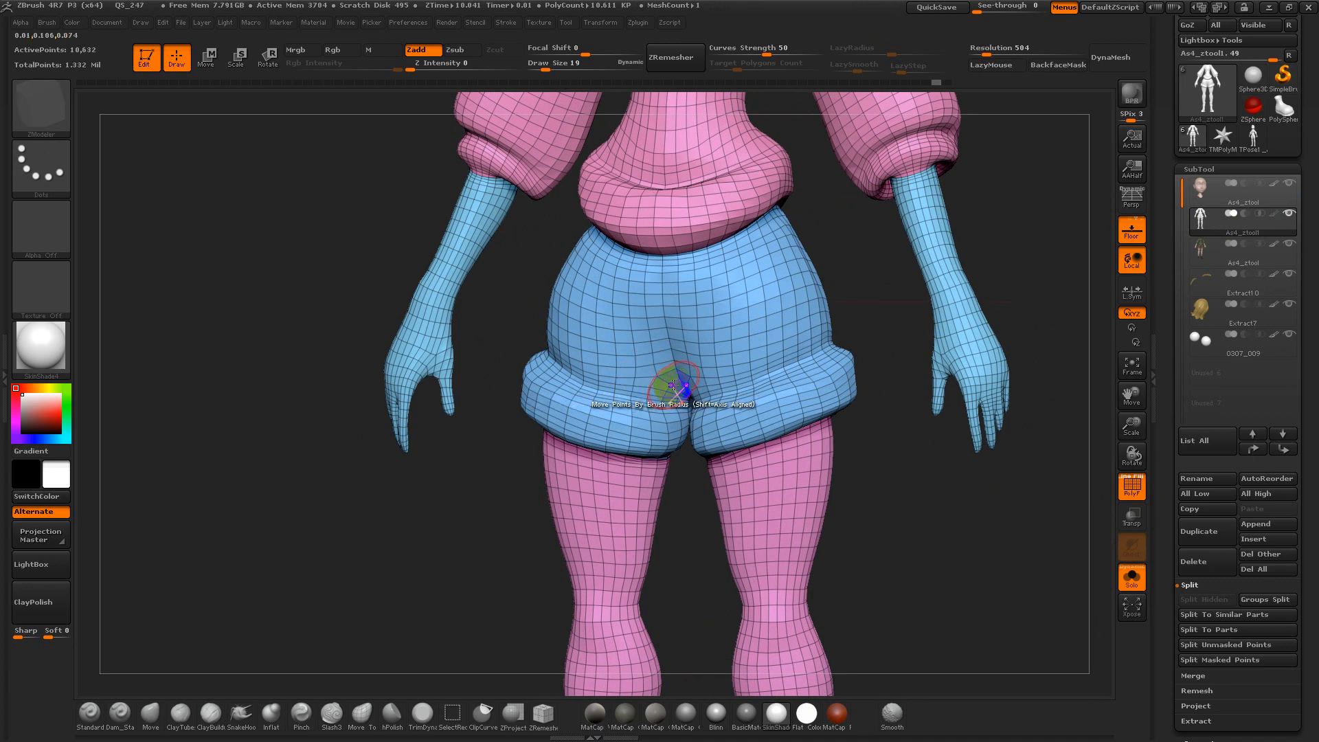
Try removing an edge loop around the thighs and undo the removal
left_click(808, 399, "alt")
left_click_drag(879, 450, 896, 309, "alt")
key("ctrl+z")
left_click_drag(920, 415, 919, 274, "alt")
left_click_drag(917, 364, 905, 412)
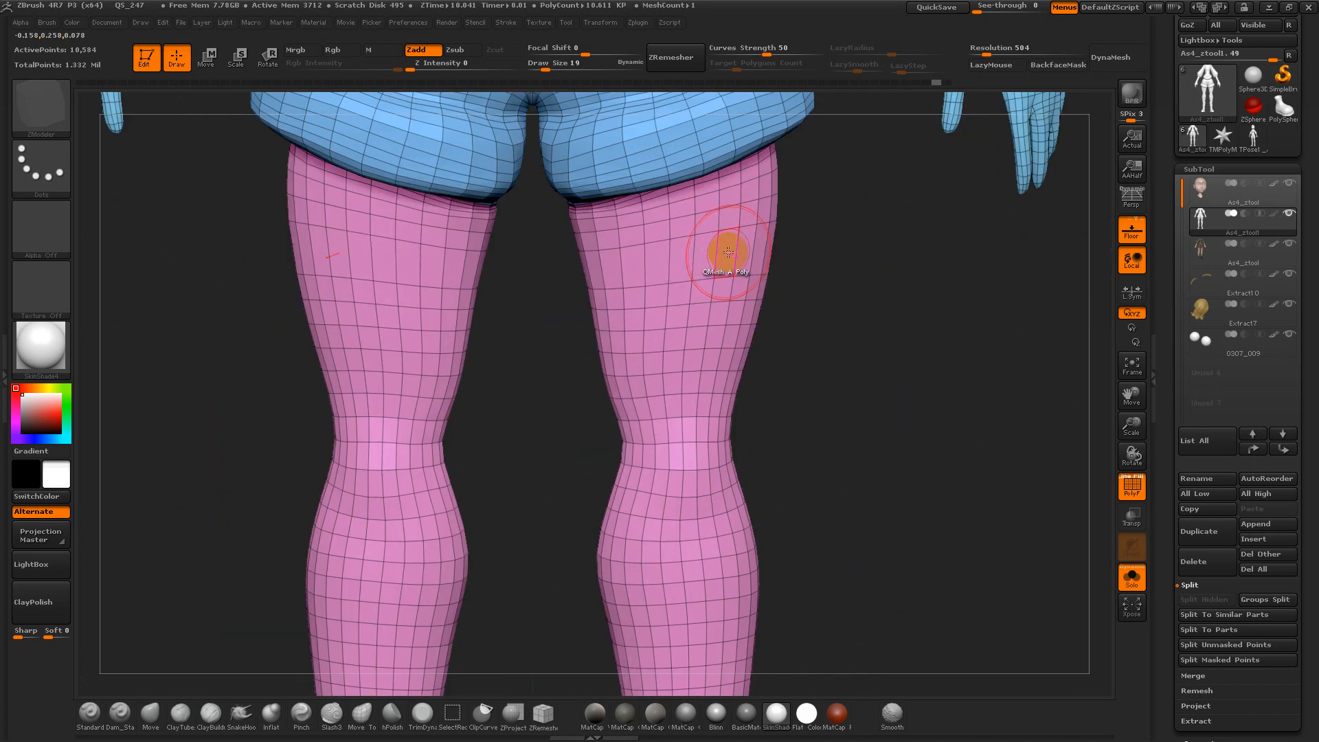
key("ctrl+z")
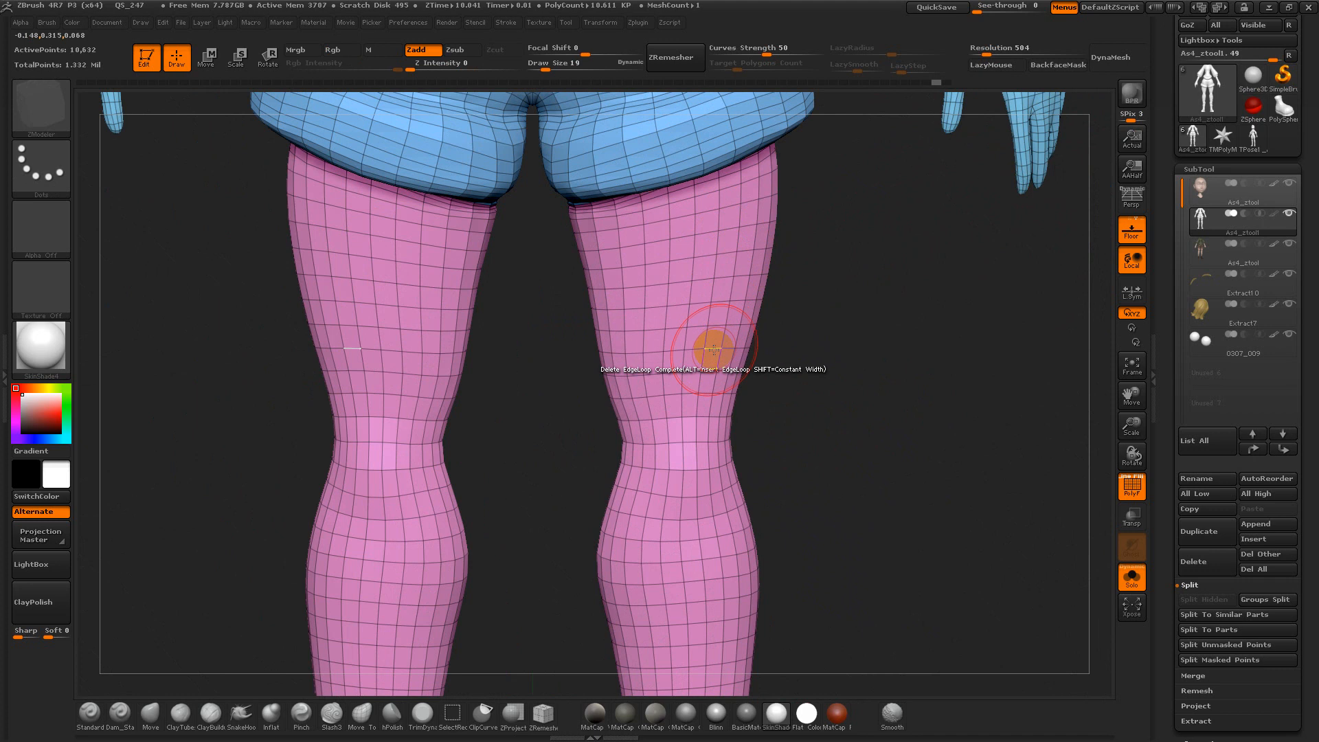
Select the ZModeler brush for editing the purple soles of the boots
left_click_drag(814, 371, 869, 314, "alt")
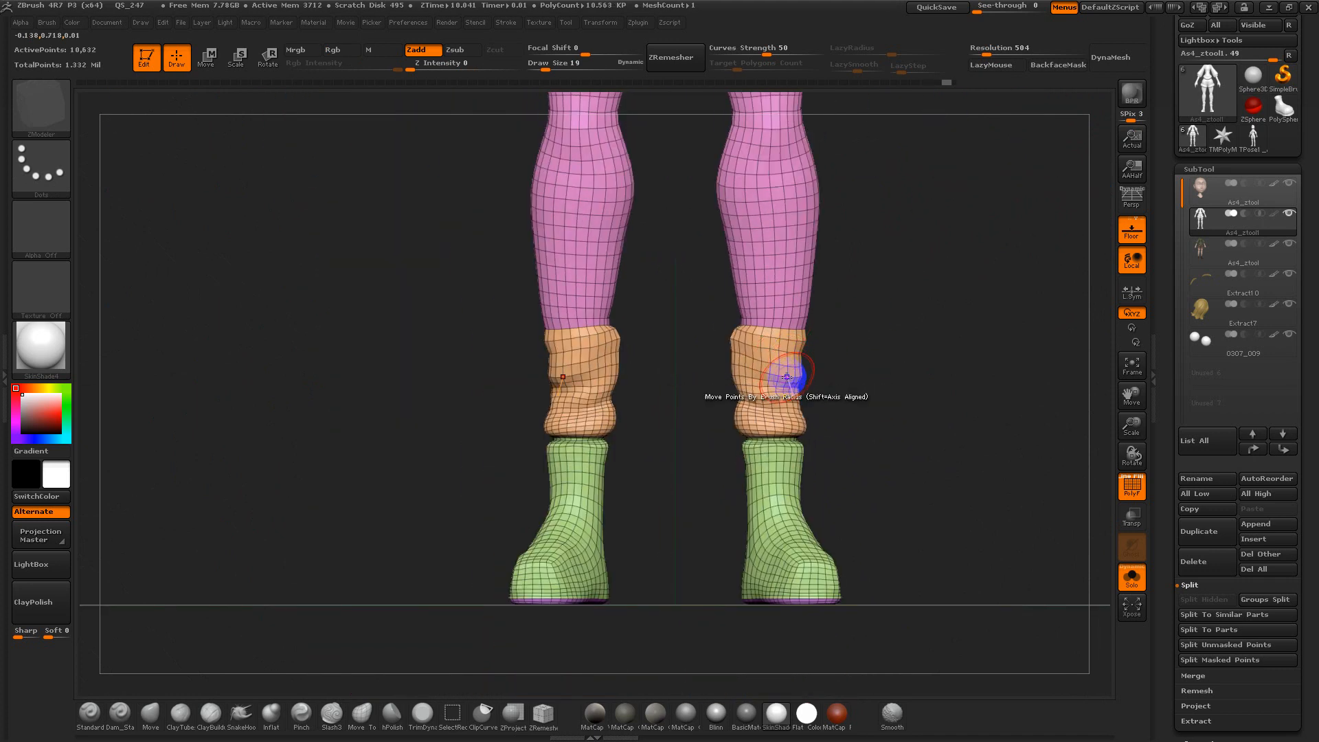
left_click_drag(902, 379, 939, 376)
left_click_drag(838, 403, 793, 421)
left_click_drag(874, 439, 860, 225, "alt")
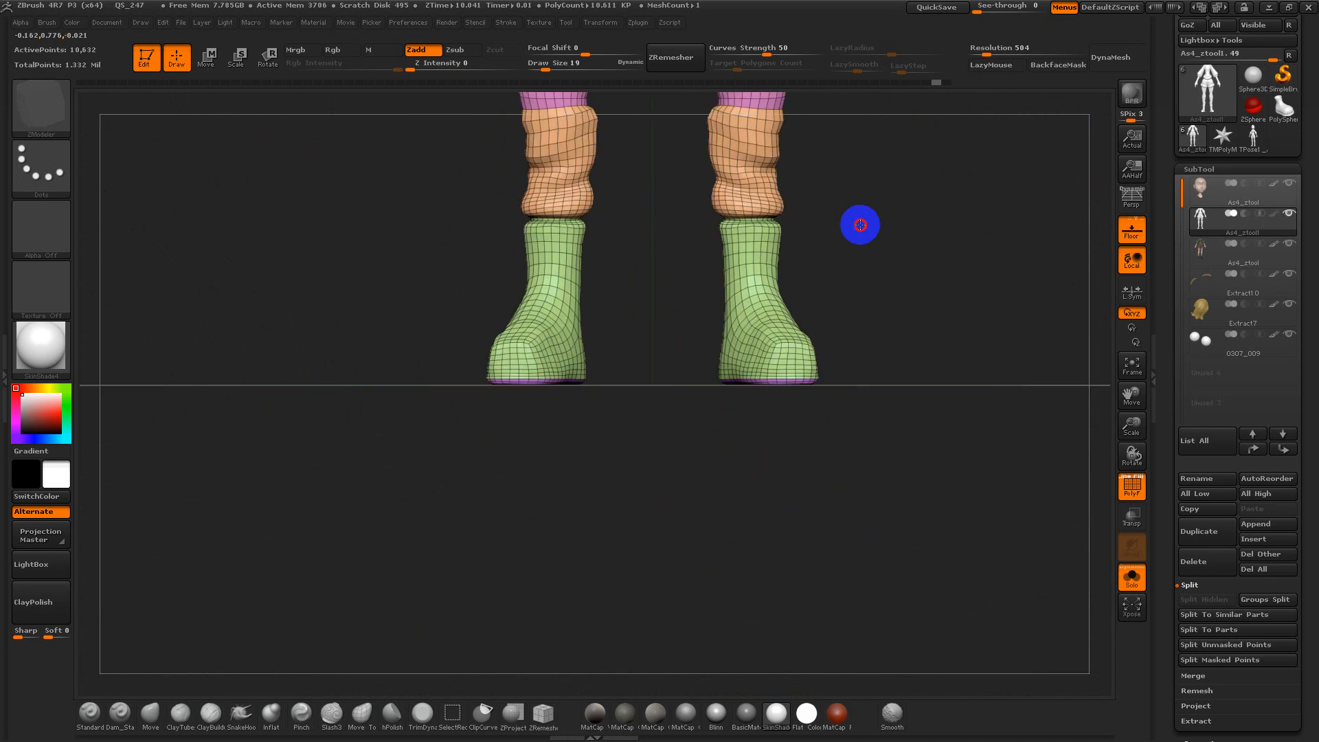
left_click_drag(884, 324, 865, 359)
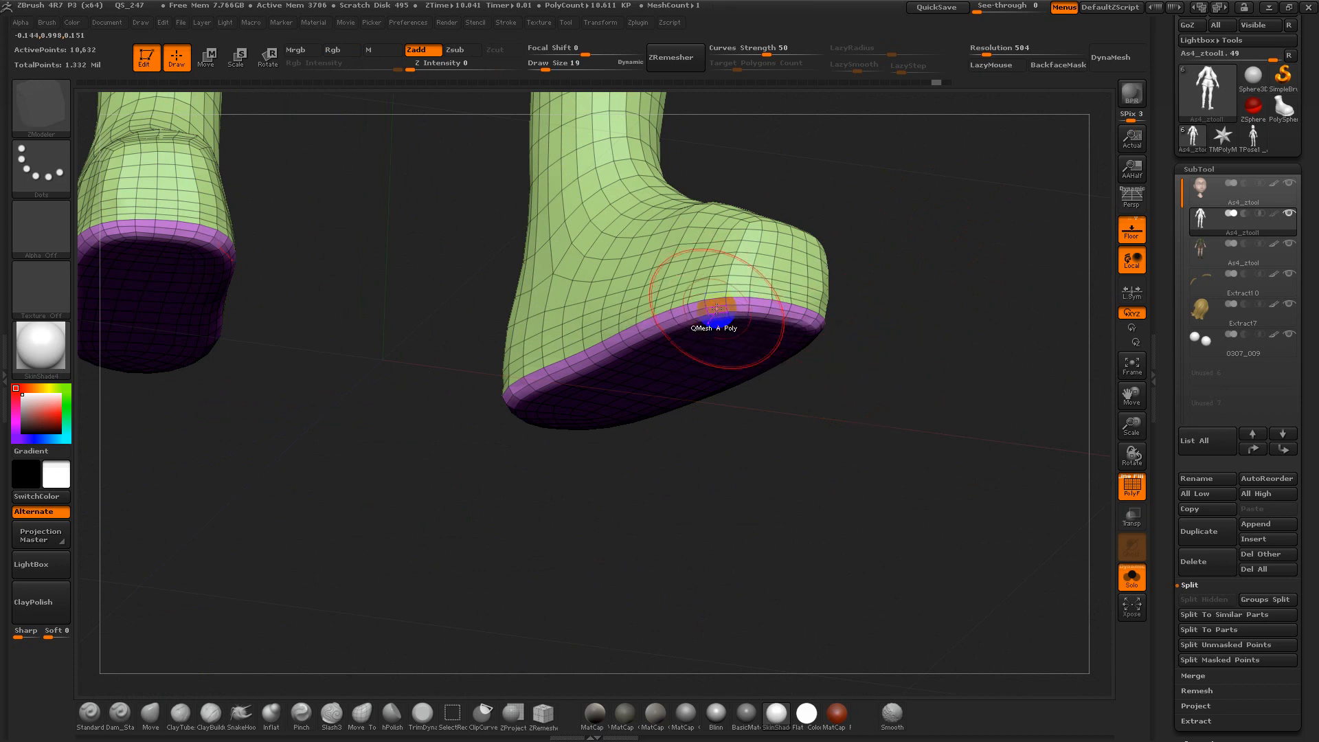
key("b")
key("z")
left_click(387, 646)
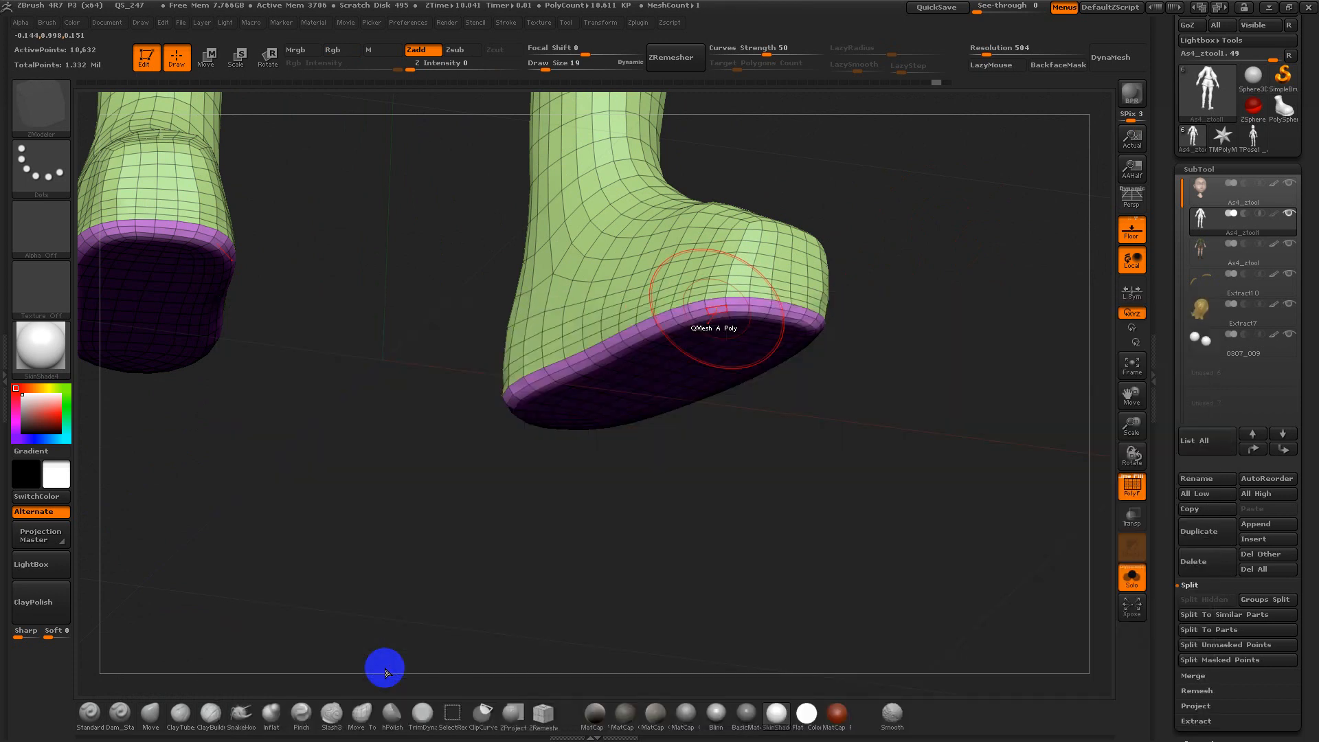
Set the ZModeler polygon action for the boot soles to Extrude with Polygroup All as its target
left_click_drag(957, 324, 998, 358)
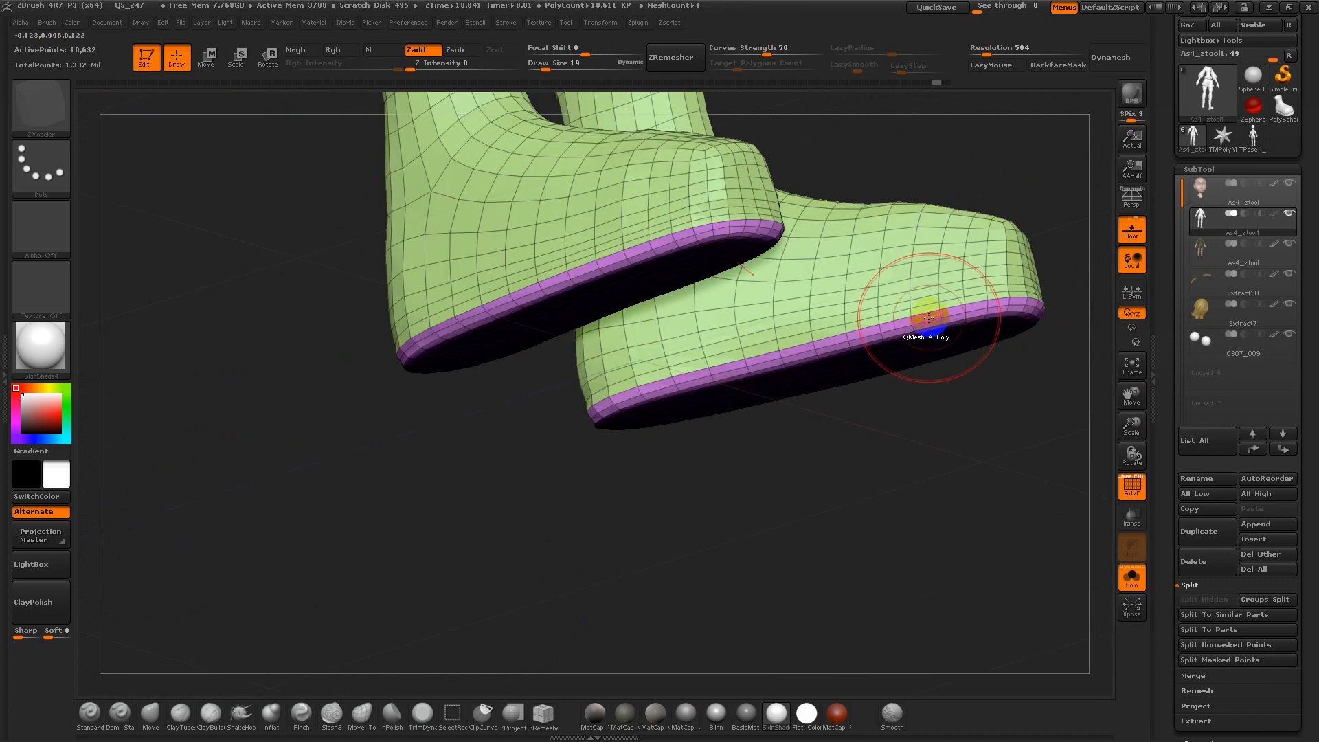
left_click_drag(938, 349, 923, 318)
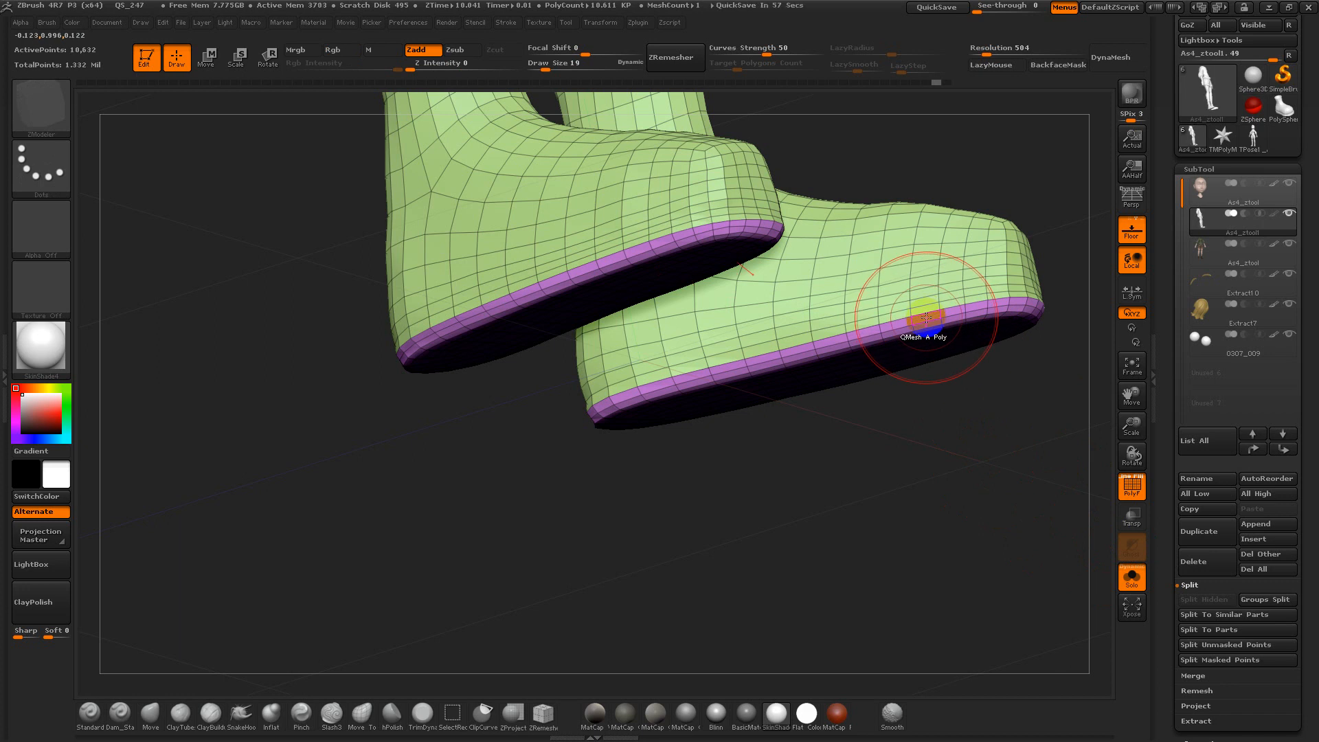
right_click(927, 318)
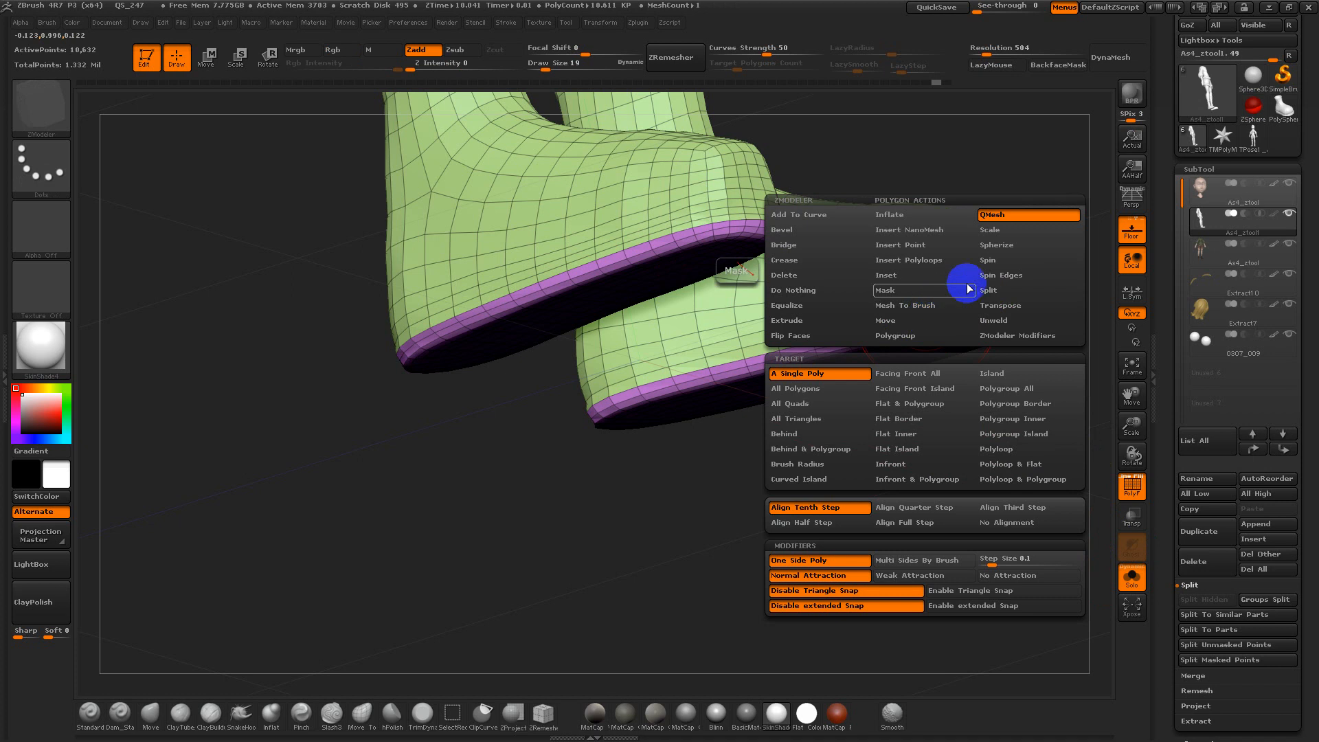
left_click(816, 323)
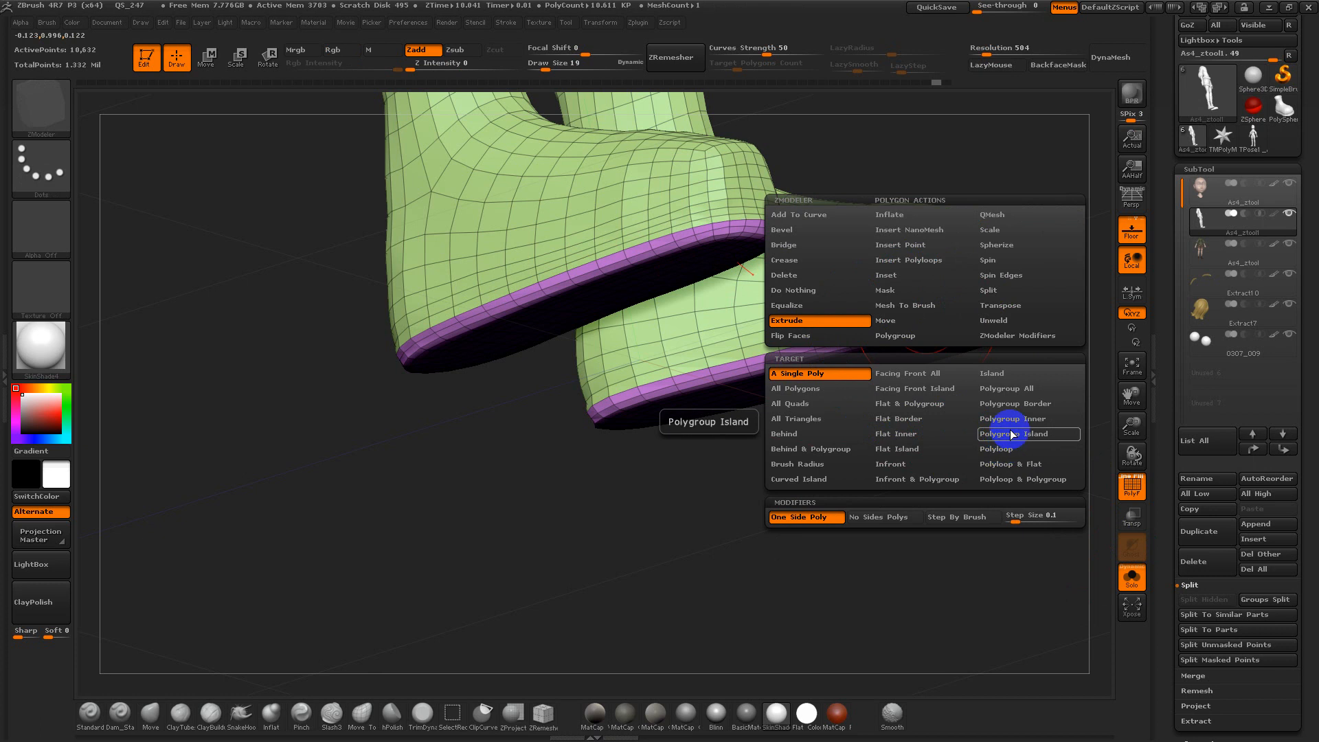
left_click(1020, 389)
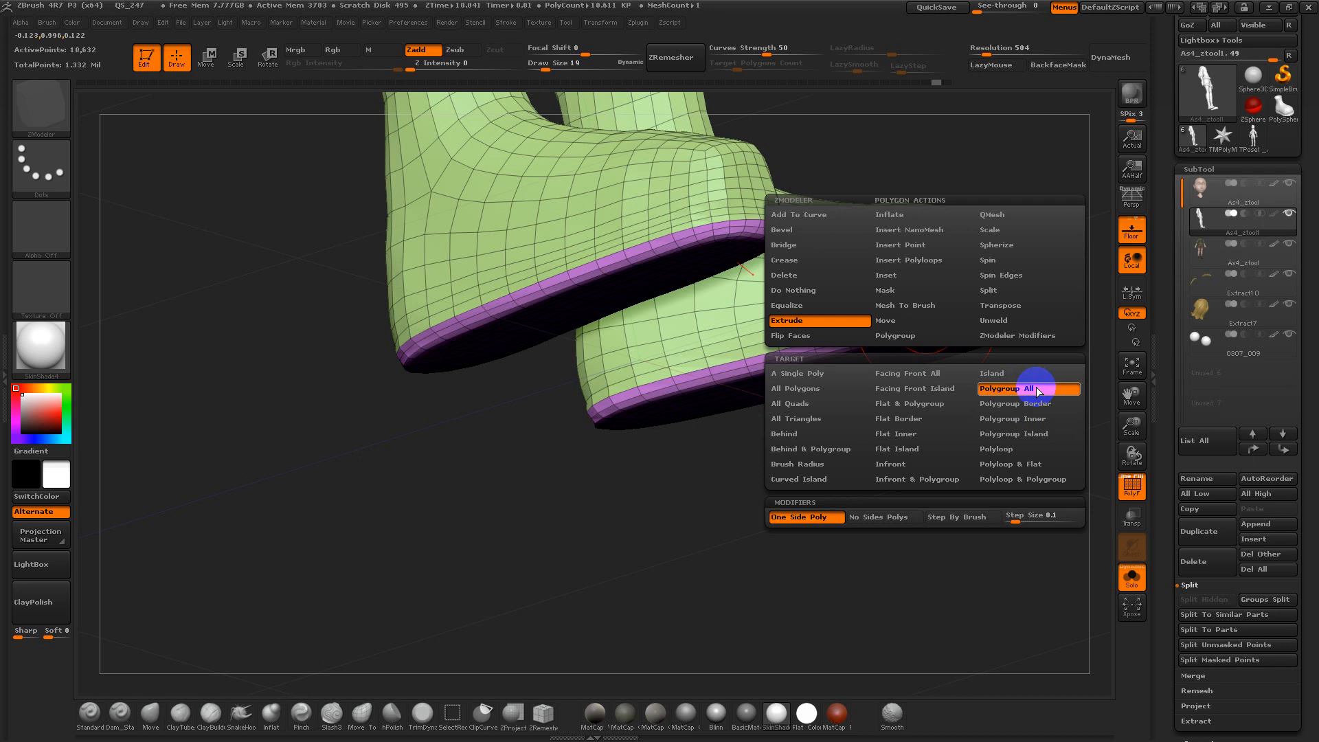
Extrude the boot soles outward into a flared rim, and flatten their undersides with the rest of the body masked
left_click_drag(867, 336, 474, 93)
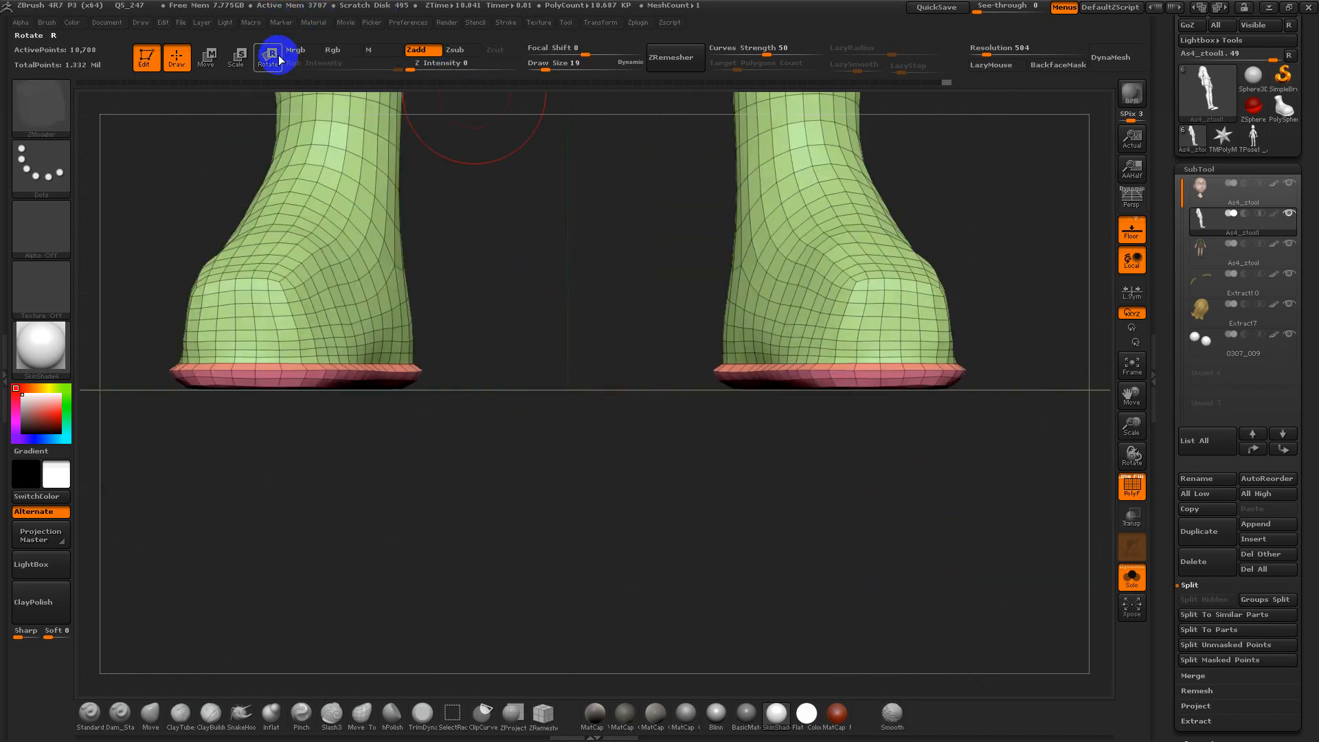
left_click(280, 60)
left_click(239, 59)
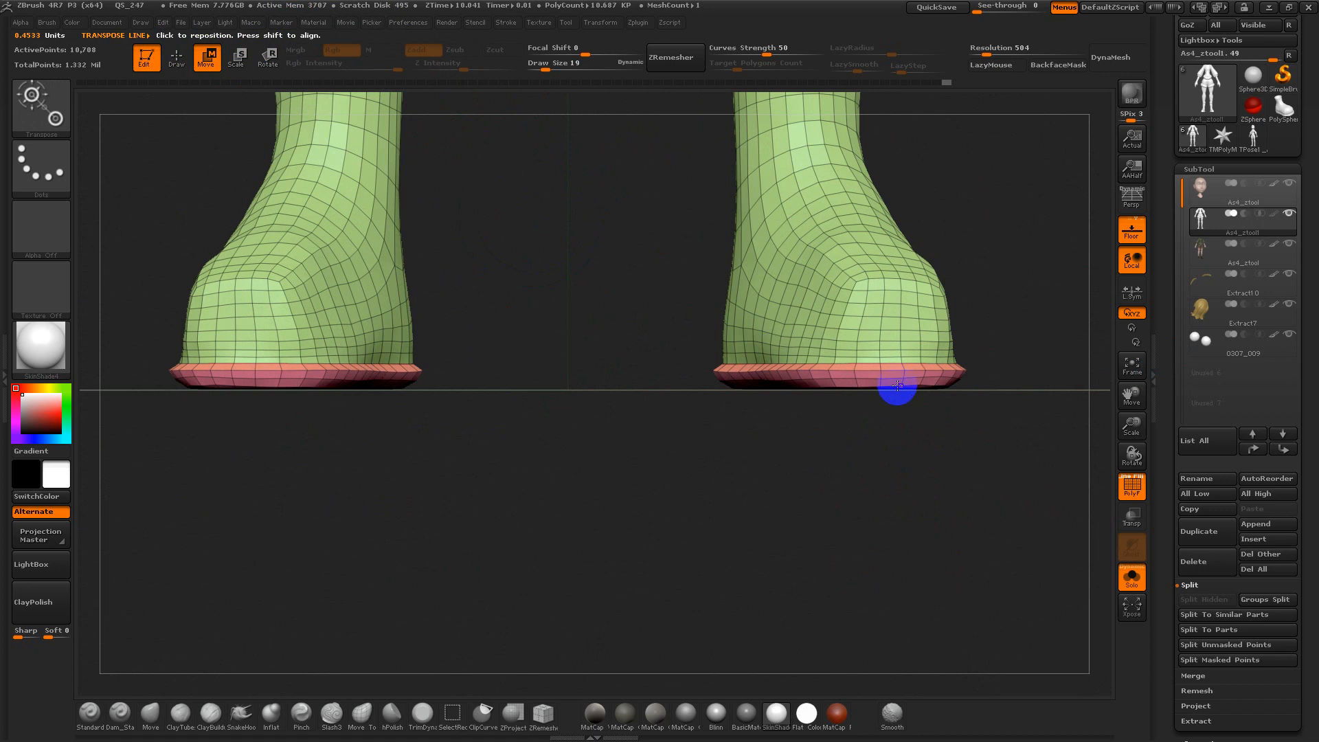
left_click_drag(901, 290, 901, 330)
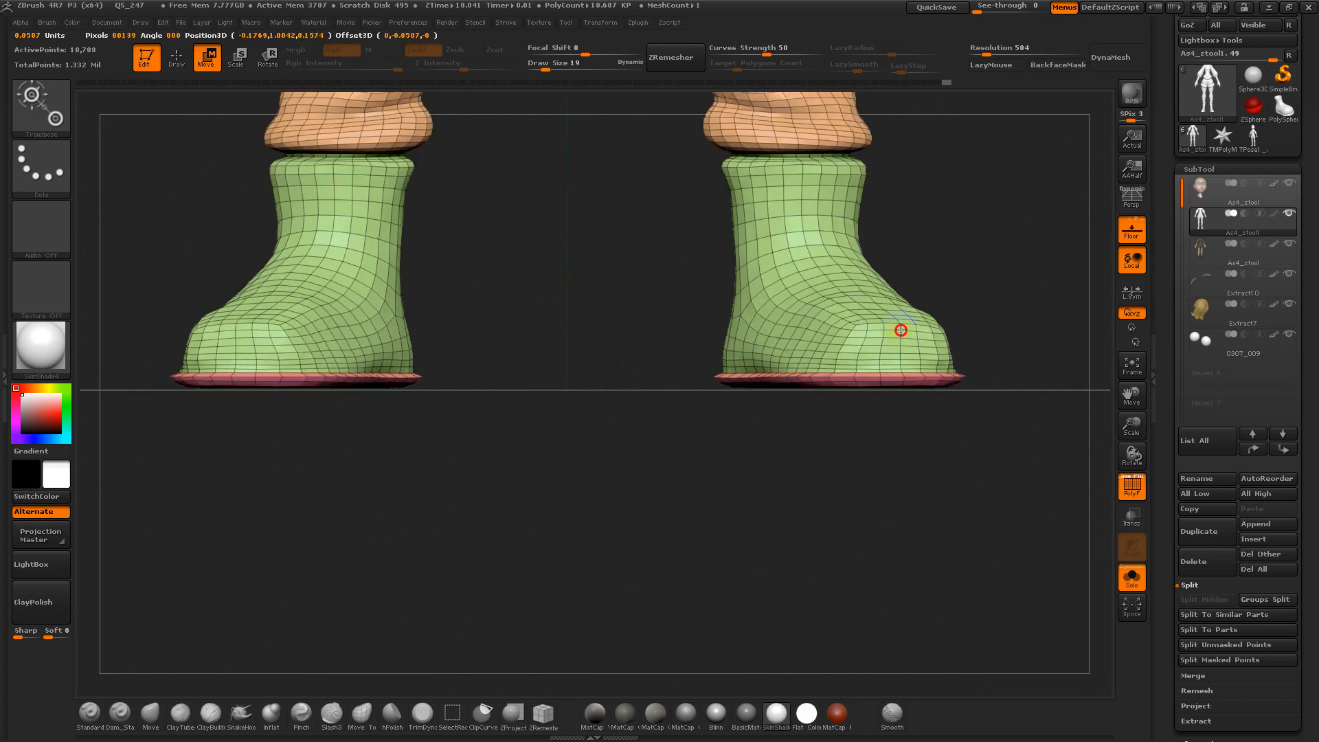
key("ctrl+z")
left_click(830, 377, "ctrl")
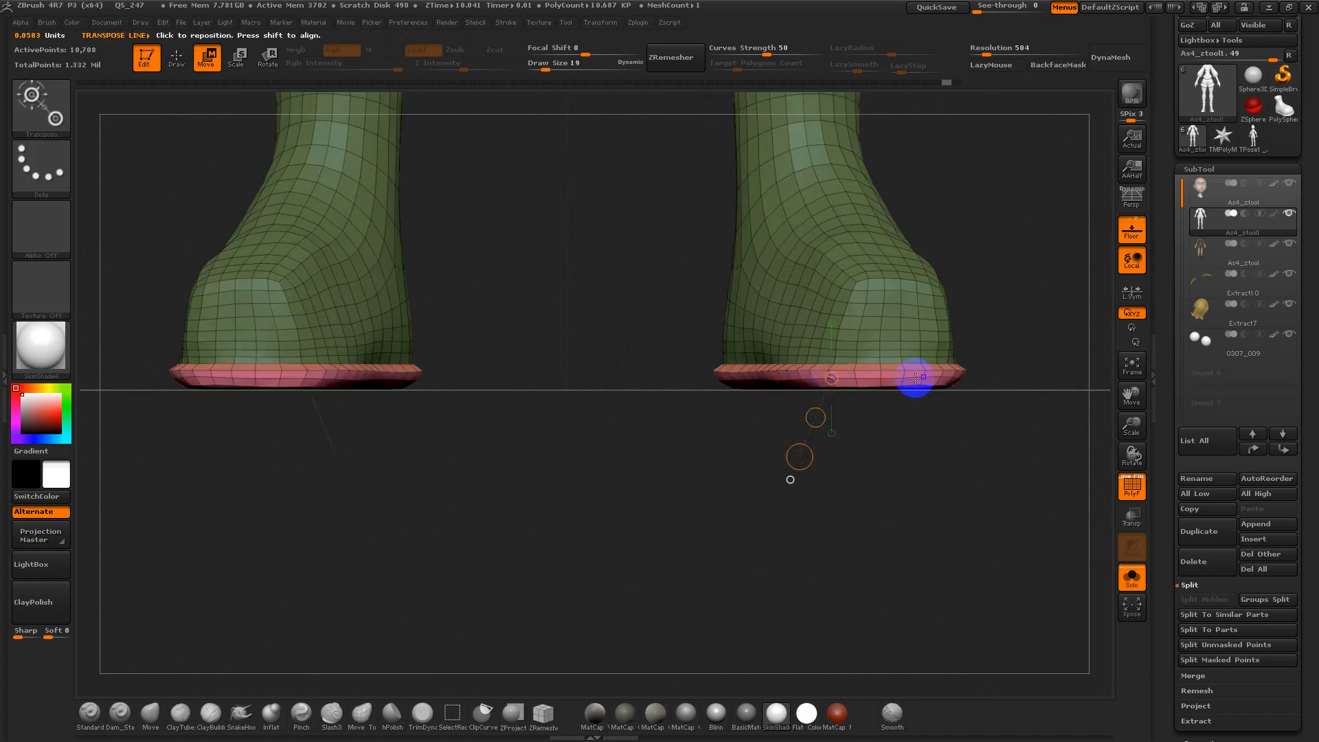
mouse_move(898, 389)
left_mouse_down("shift")
mouse_move(899, 304)
mouse_move(901, 371)
mouse_move(1013, 401)
mouse_move(1036, 454)
mouse_move(1025, 298)
mouse_move(1056, 474)
mouse_move(1027, 465)
mouse_move(1026, 560)
left_mouse_up("shift")
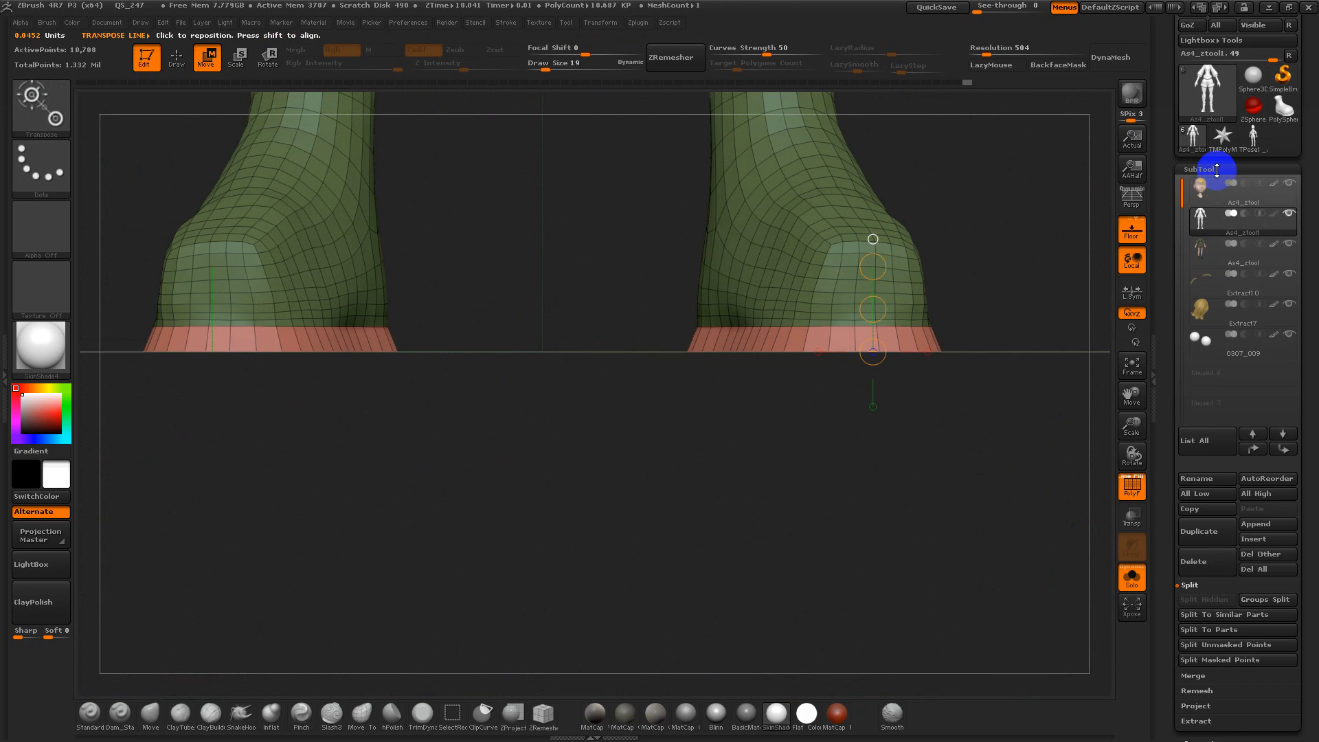
Try resizing the unmasked boot soles with the Size deformation and undo the change
left_click(1217, 169)
left_click(1210, 318)
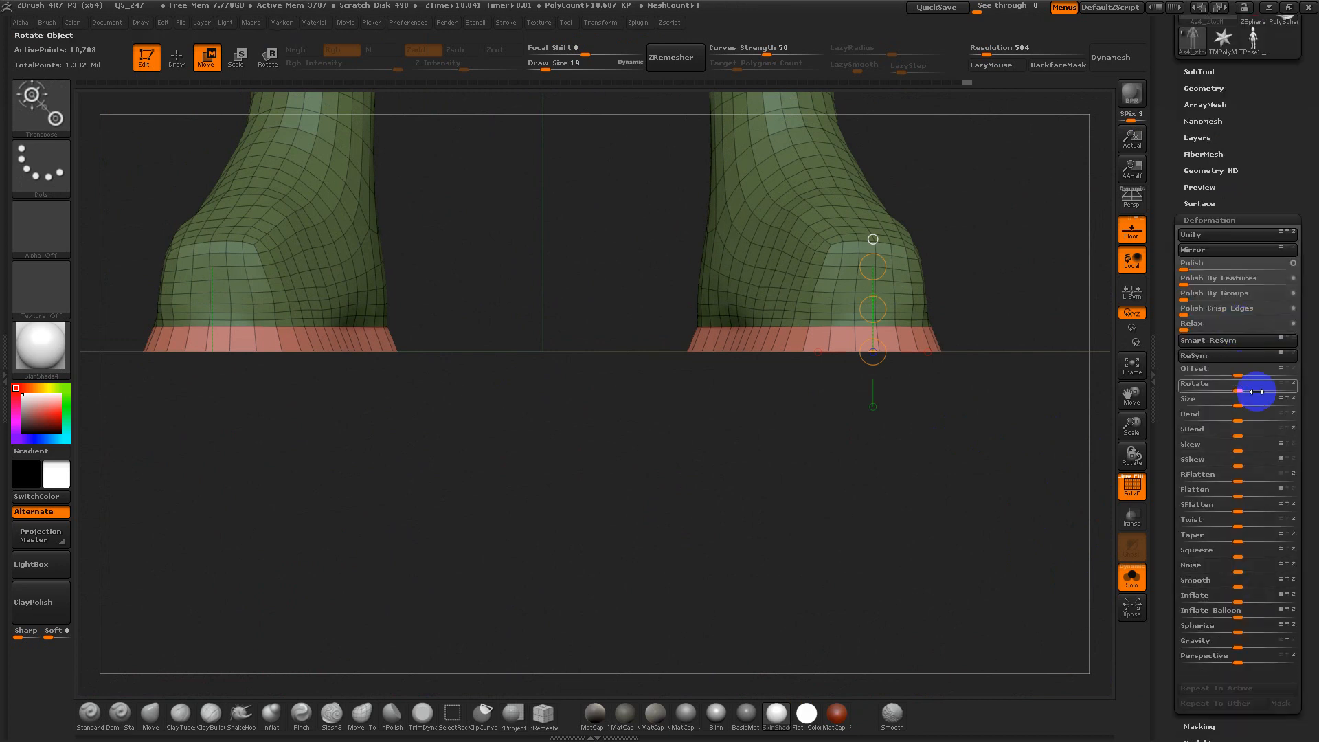
left_click_drag(1237, 397, 1237, 395)
key("ctrl+z")
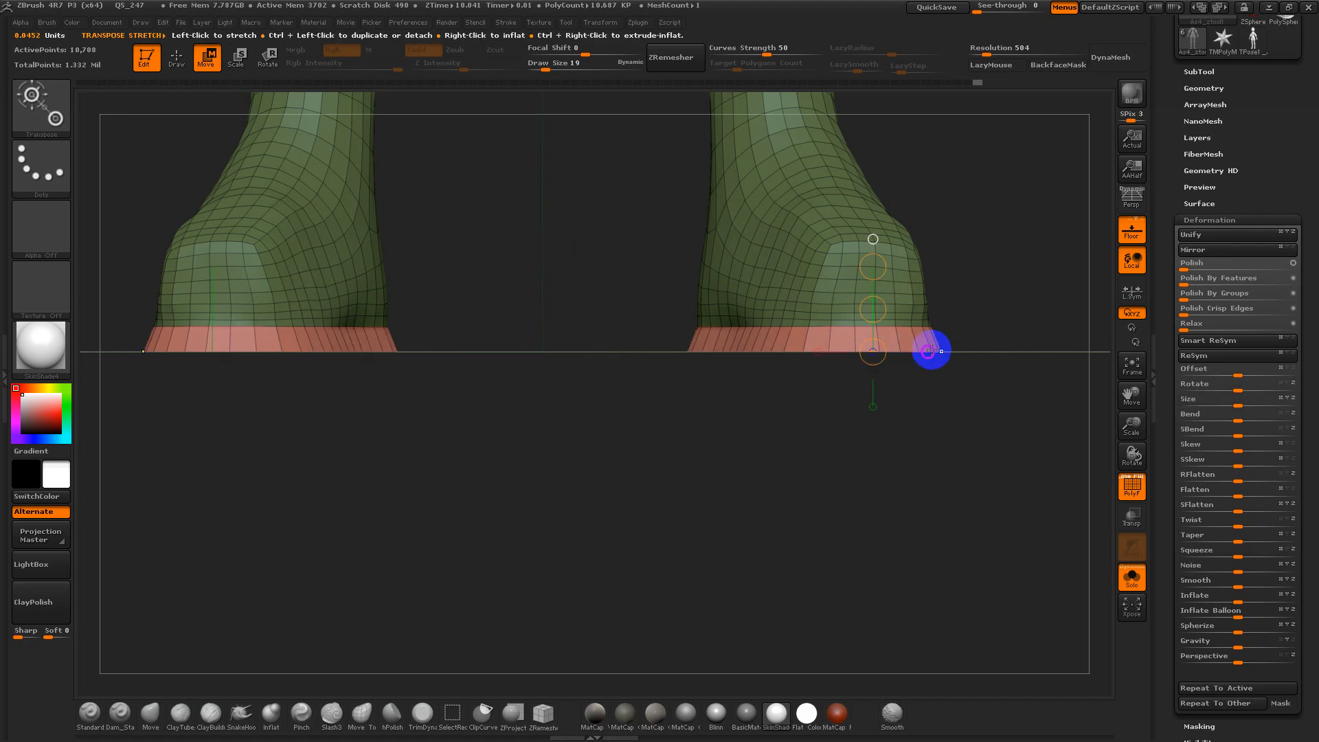
Pull the inner sides of the flared boot soles in toward the boots with a horizontal transpose line
left_click(928, 350)
mouse_move(743, 341)
left_mouse_down()
mouse_move(953, 354)
mouse_move(942, 351)
left_mouse_up()
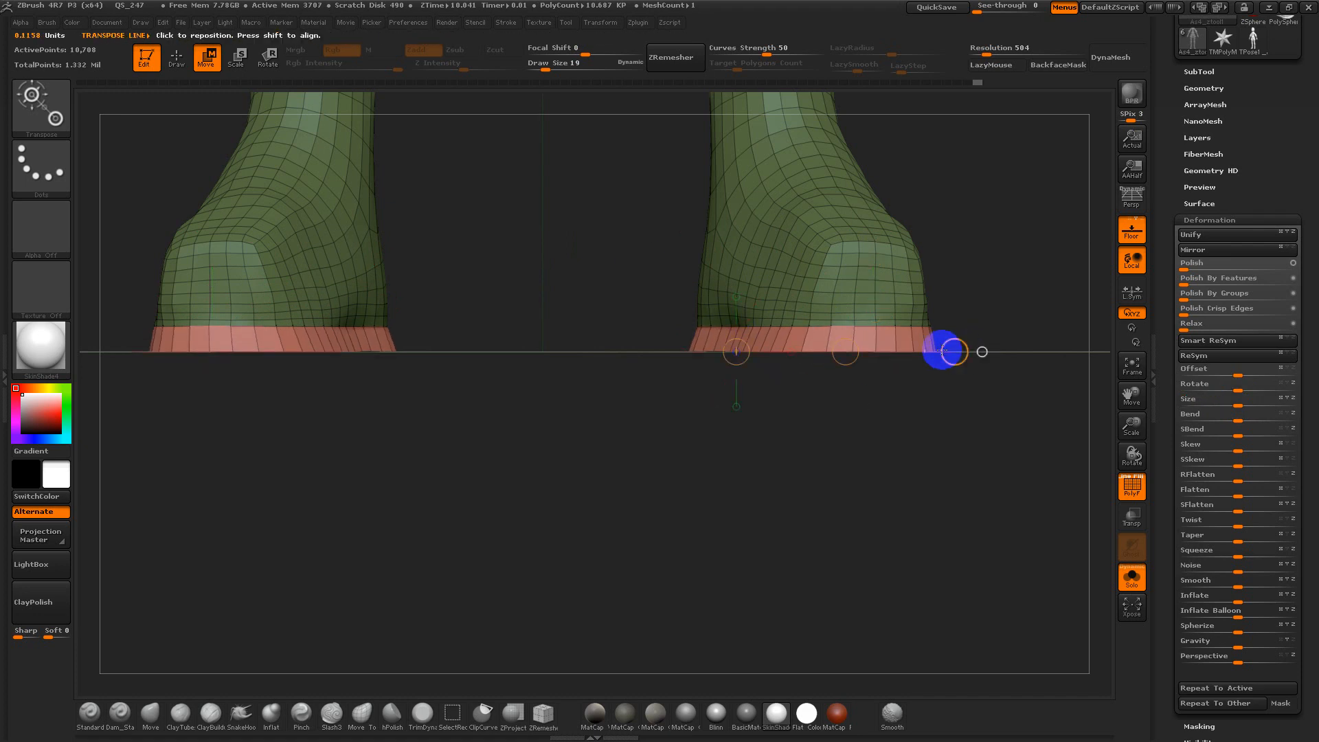
left_click_drag(853, 354, 920, 277)
Clear the mask and extrude the boot soles again with ZModeler to form a wider, thicker rim
left_click_drag(975, 316, 999, 421)
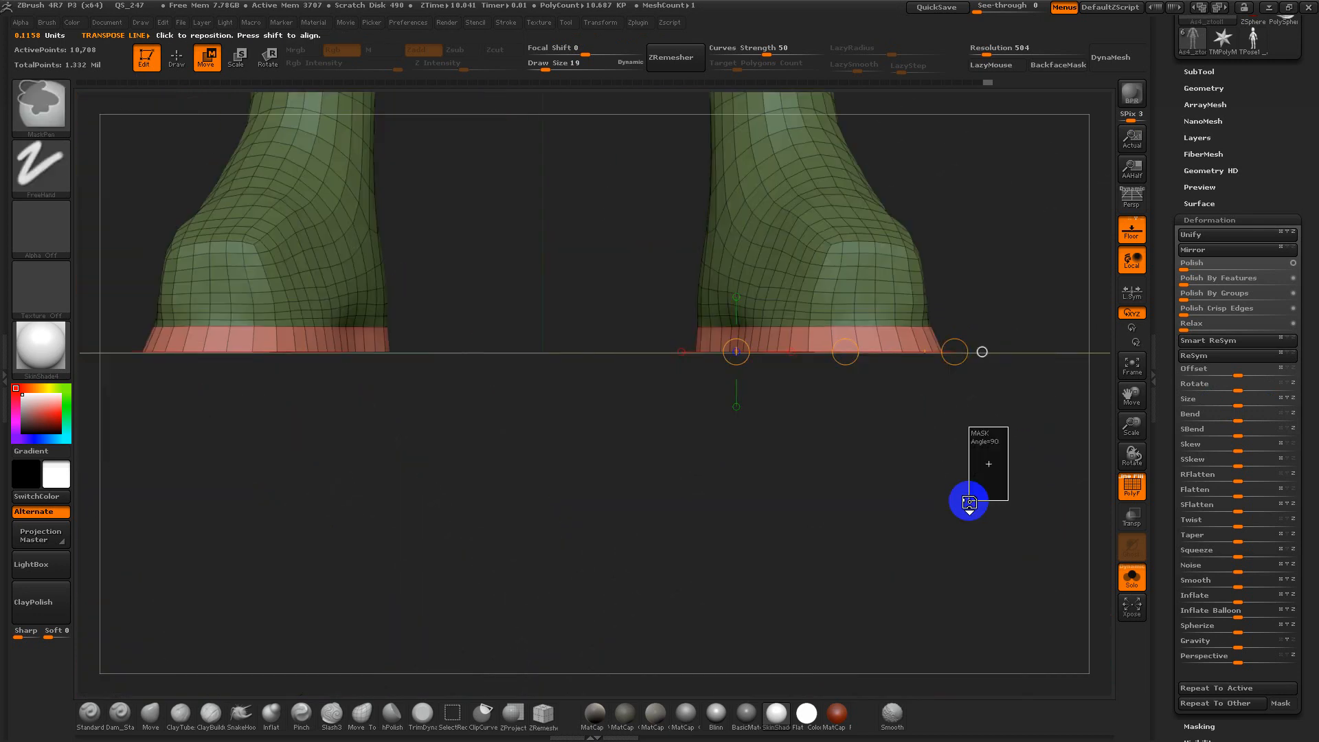
mouse_move(969, 501)
left_mouse_down()
mouse_move(1013, 359)
mouse_move(1013, 453)
mouse_move(975, 423)
left_mouse_up()
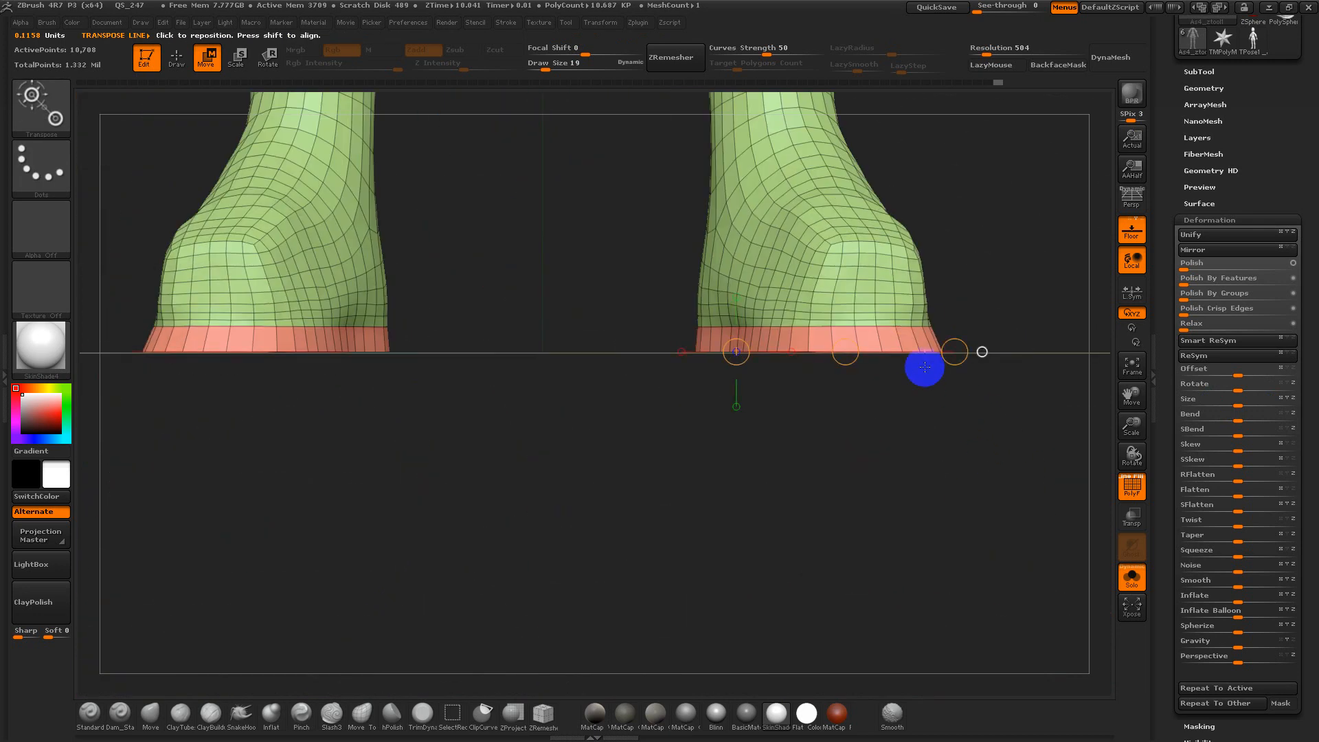
key("q")
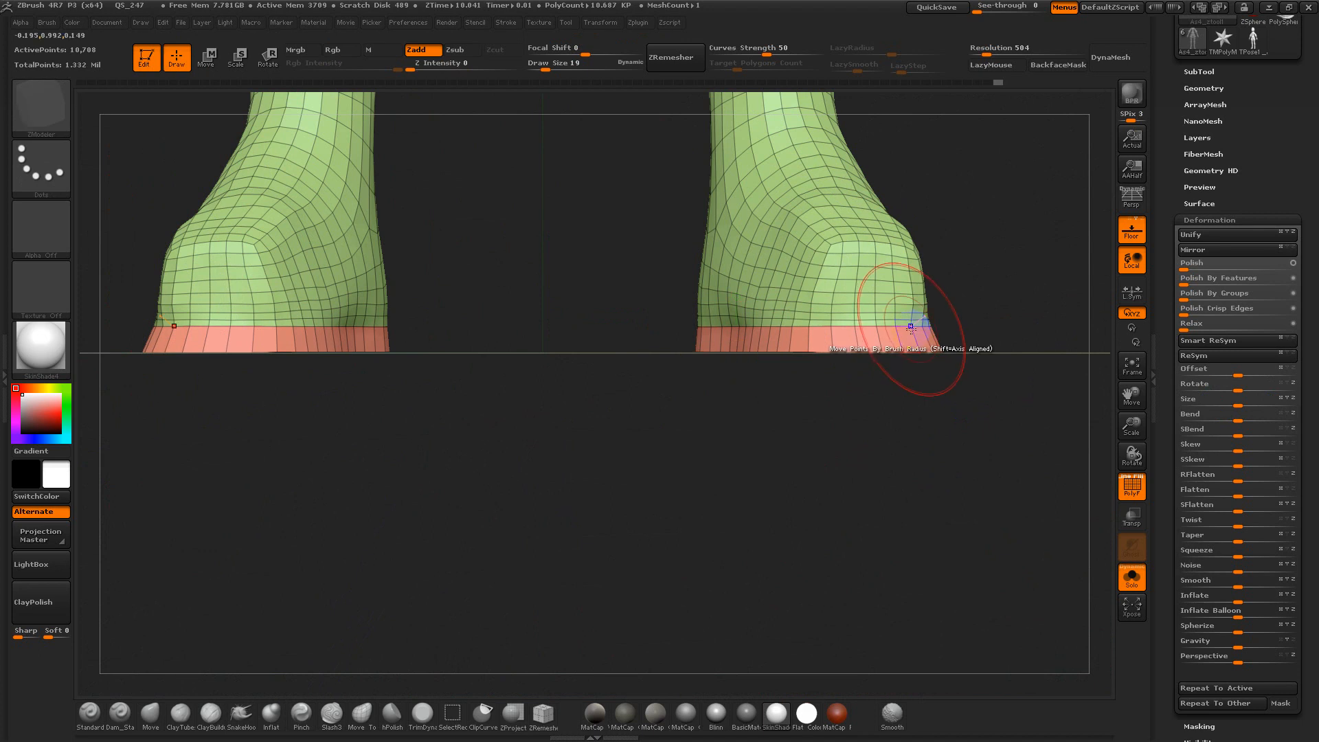
left_click_drag(907, 338, 1018, 421)
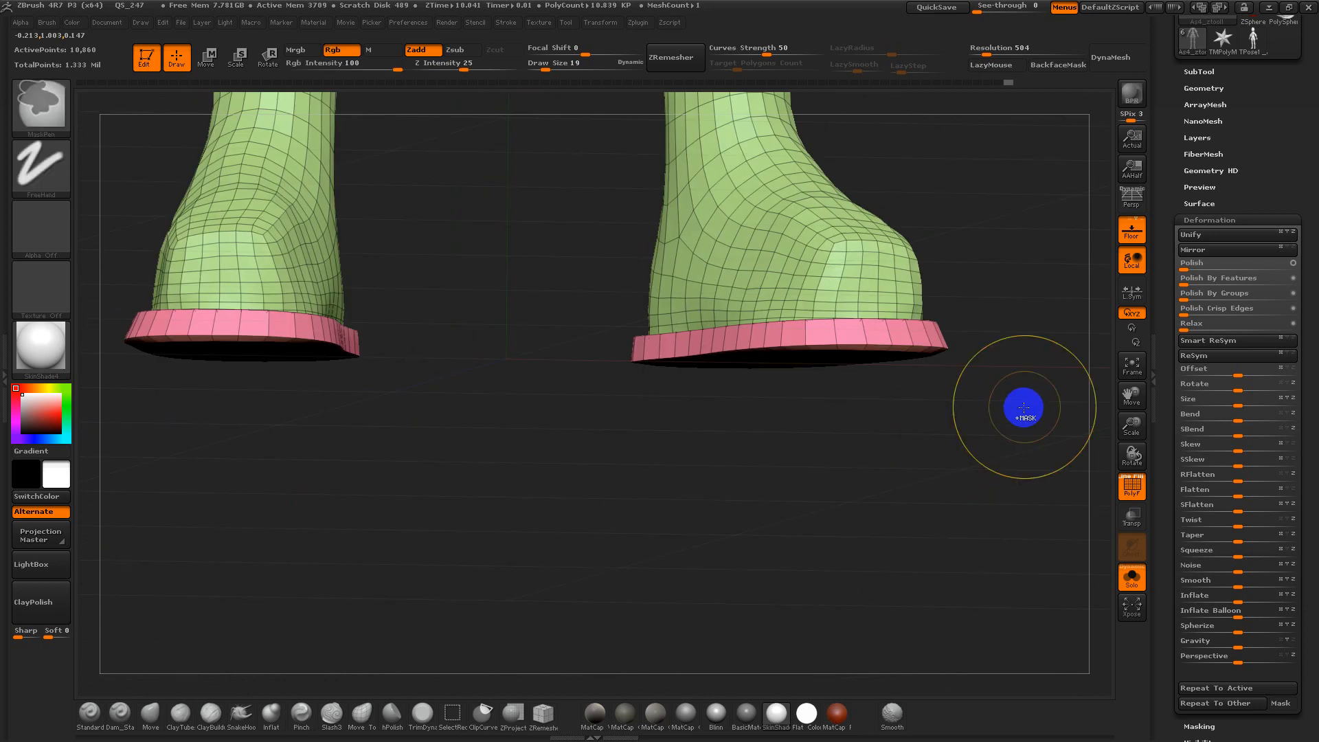
Subdivide the body mesh twice and check the smoothed boots with the polyframe hidden
key("ctrl+d")
key("ctrl+d")
key("shift+f")
left_click_drag(1024, 407, 1067, 474, "shift")
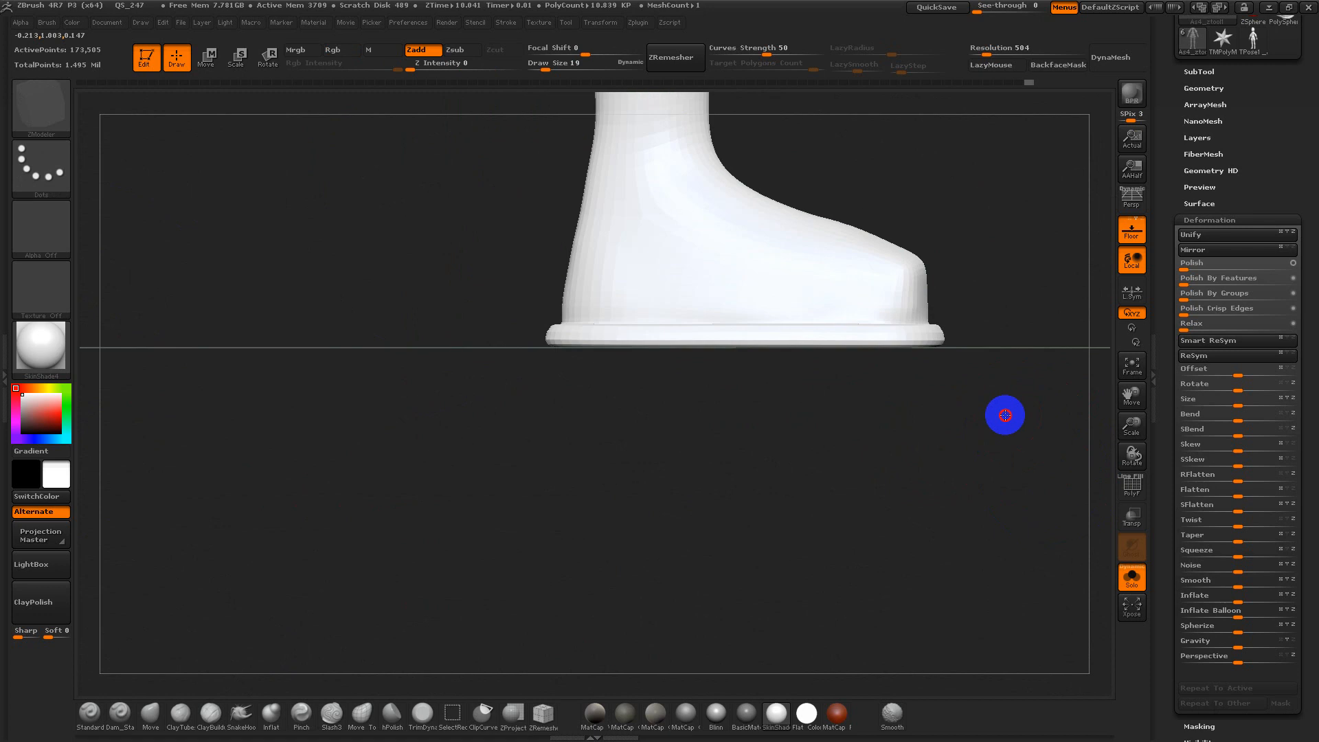
left_click_drag(1004, 412, 945, 573)
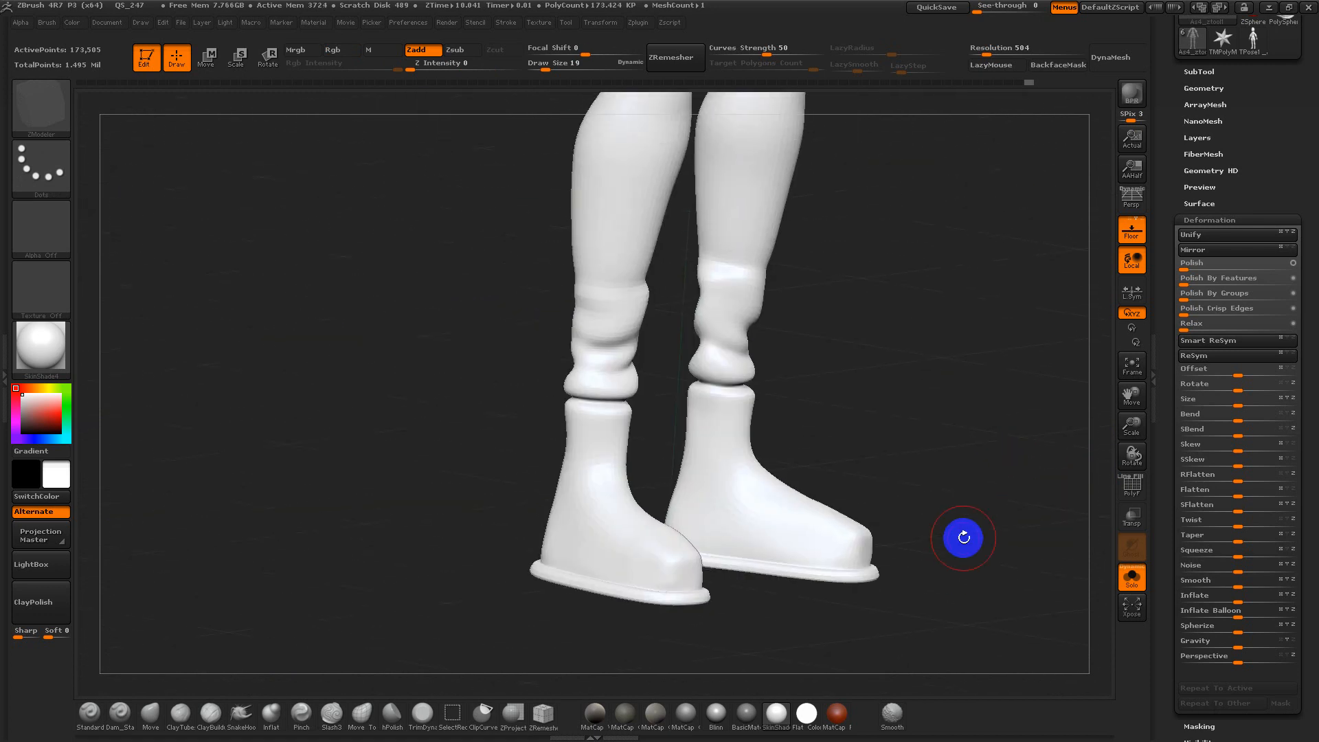
Show the polyframe and examine the subdivided topology of the boot soles from below and from the side
key("shift+f")
left_click_drag(948, 401, 946, 454, "alt")
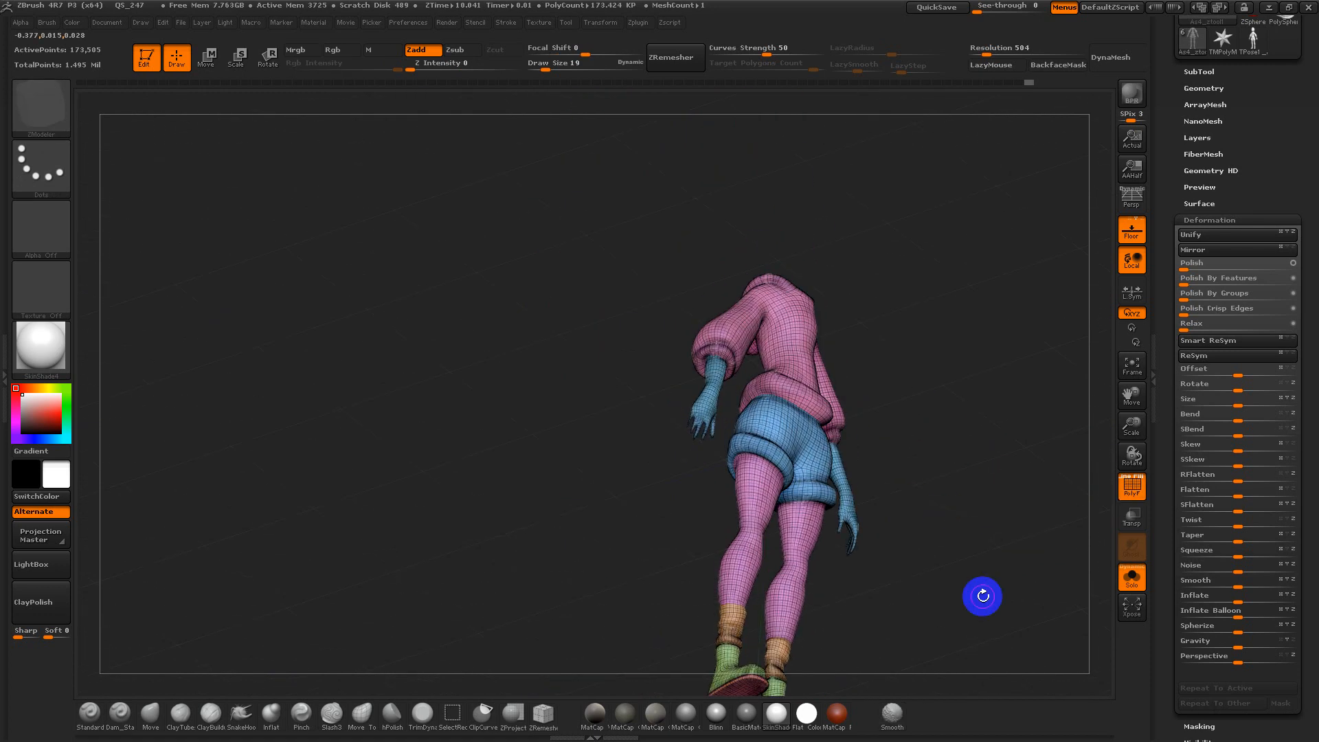
mouse_move(983, 595)
left_mouse_down("alt")
mouse_move(942, 306)
mouse_move(975, 577)
left_mouse_up("alt")
left_click_drag(964, 522, 974, 454)
left_click_drag(915, 390, 925, 540, "alt")
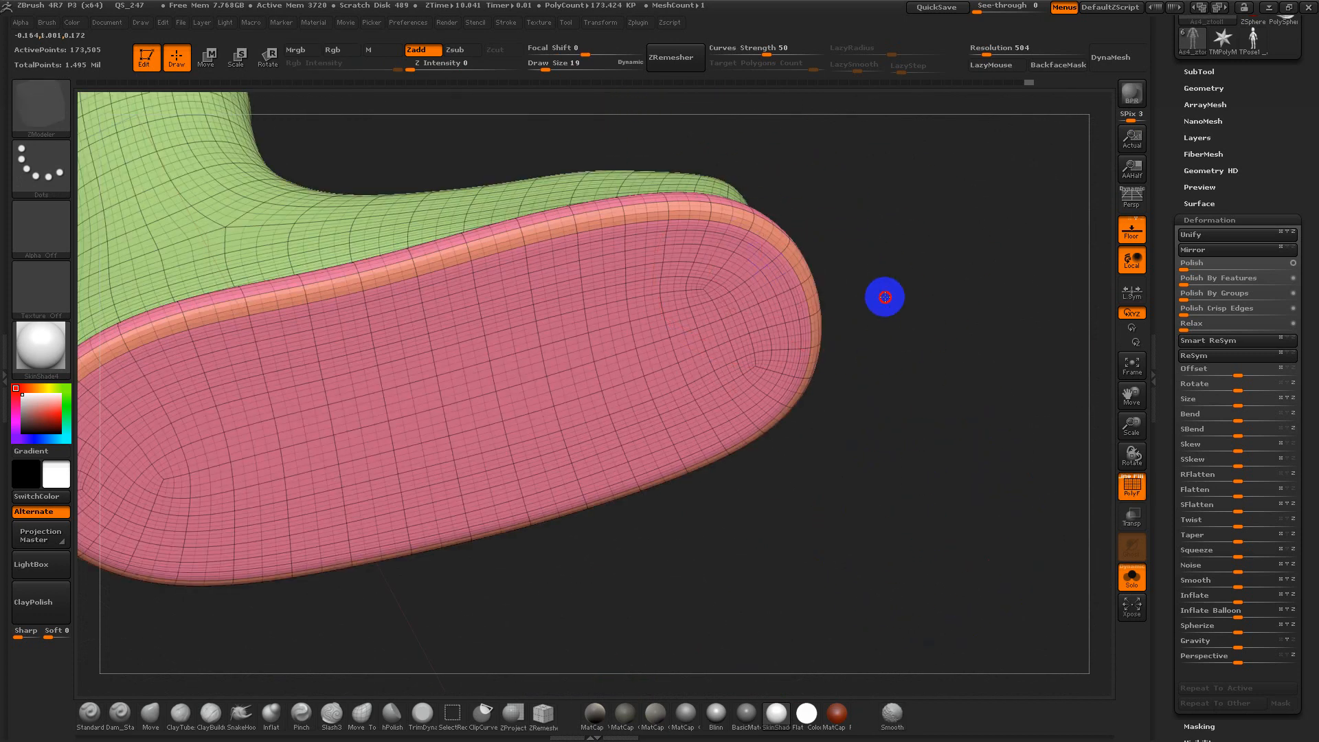
left_click_drag(885, 297, 921, 362)
left_click_drag(804, 345, 838, 430)
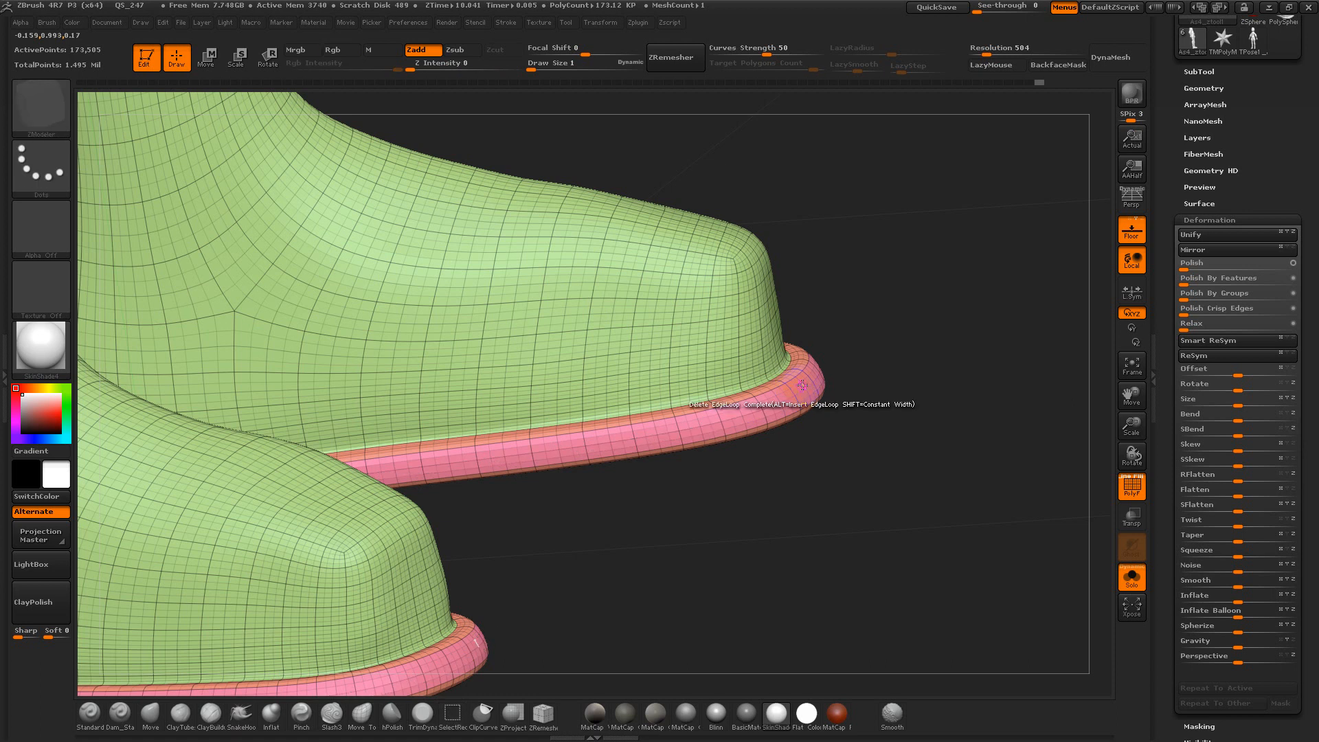
Return the body mesh to its lowest subdivision level and delete the higher levels
key("shift+d")
key("shift+d")
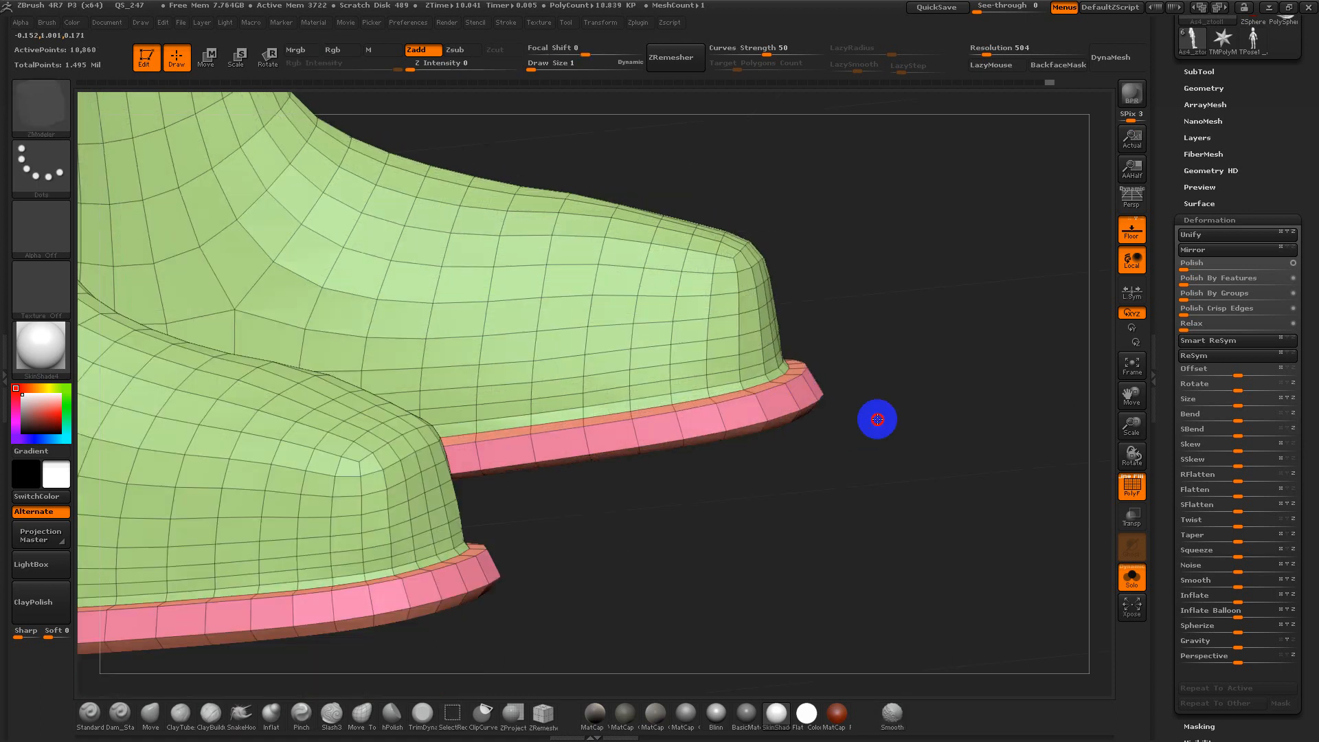
left_click_drag(878, 419, 988, 582)
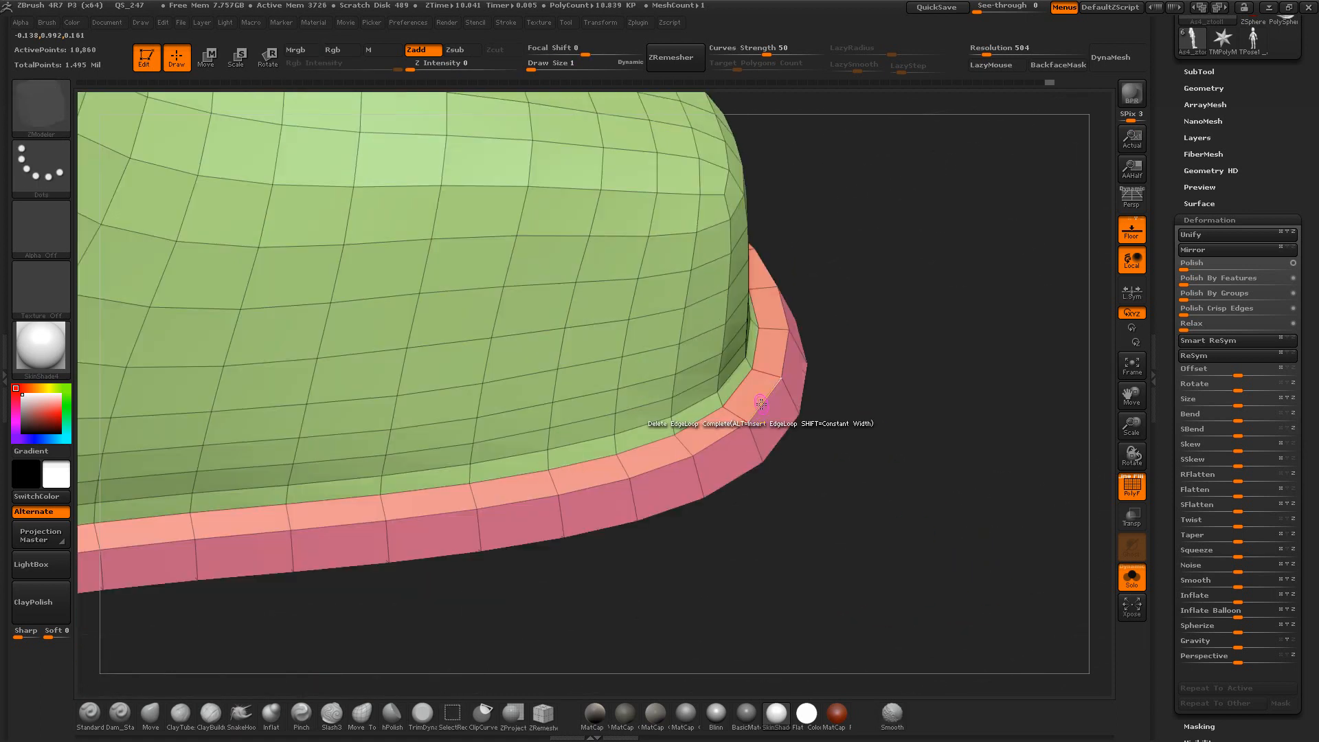
key("space")
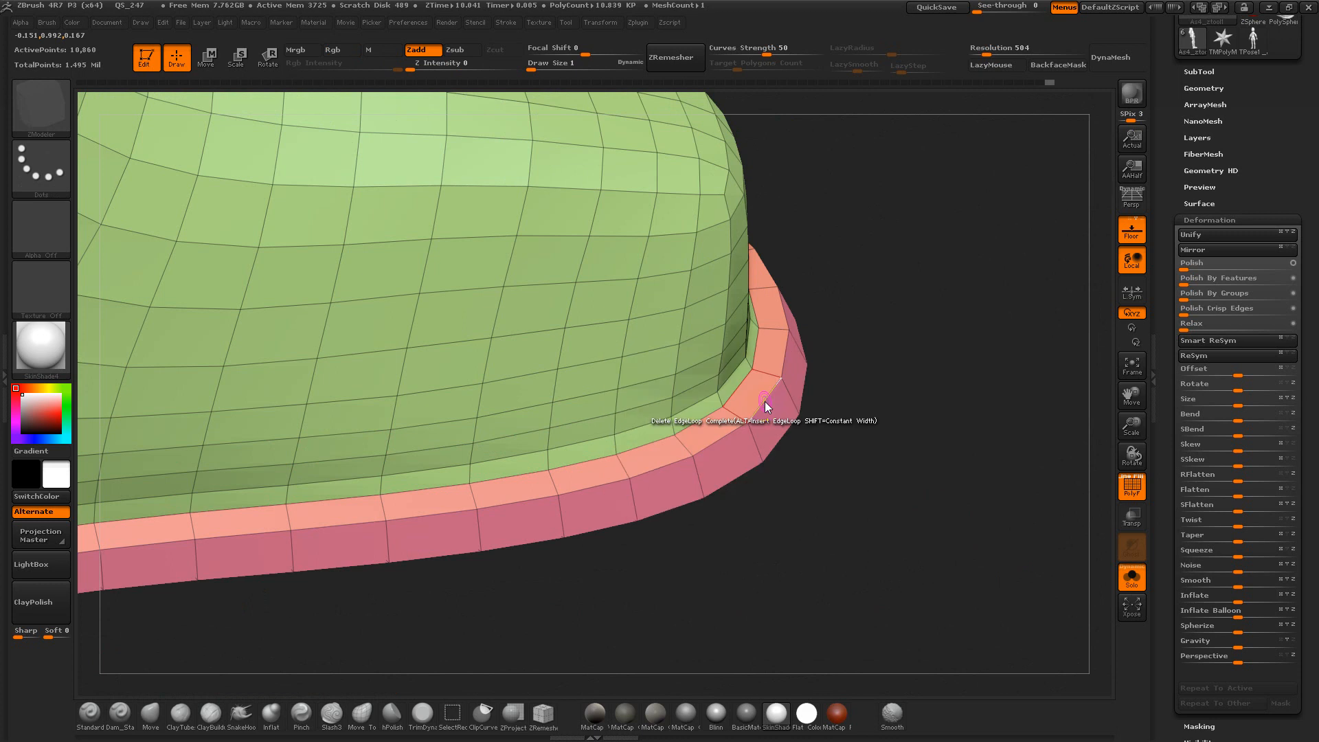
left_click(759, 405)
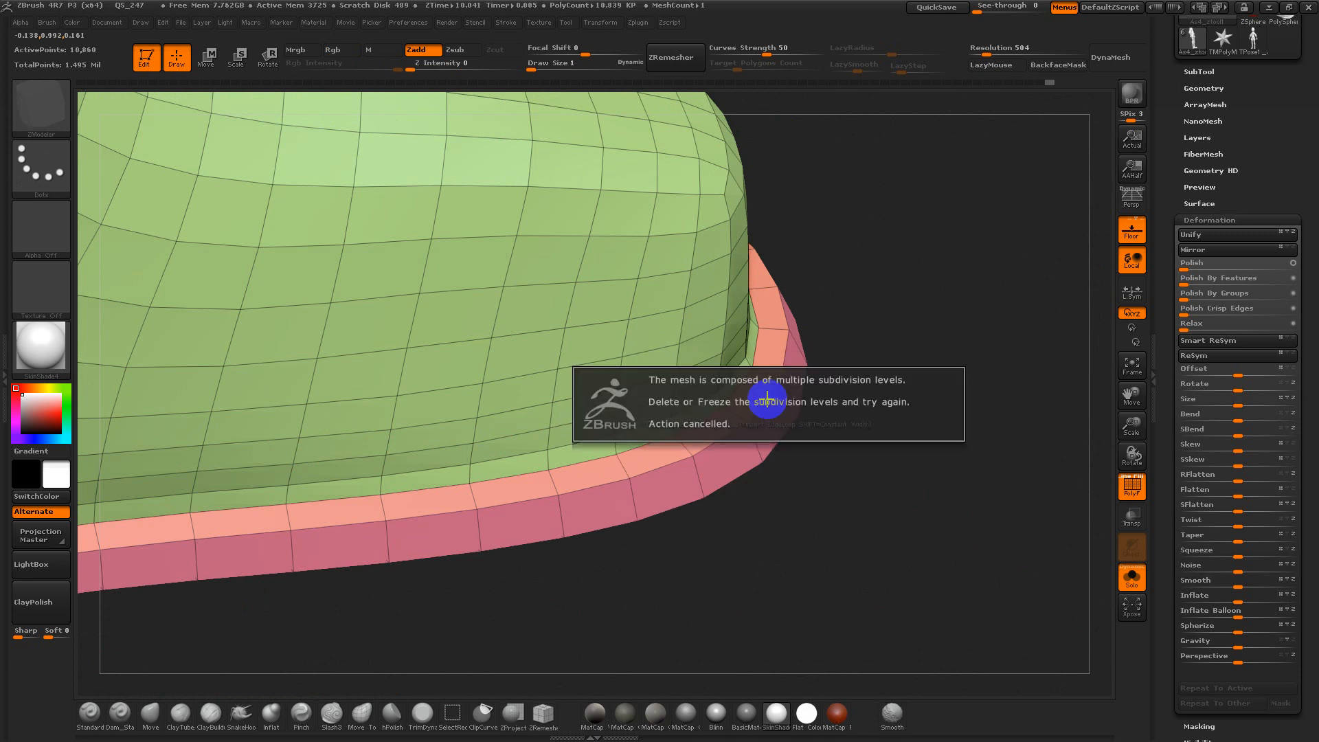
left_click(1206, 88)
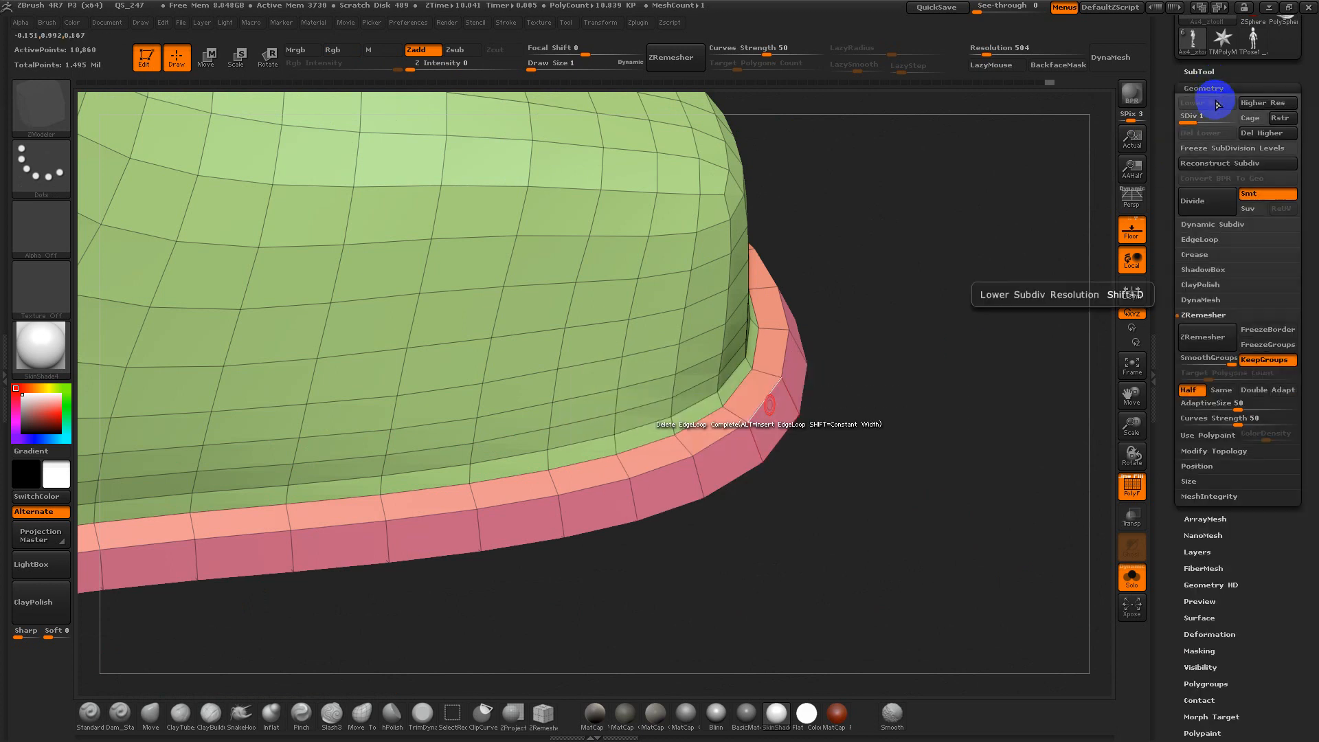
left_click(1247, 133)
Try creasing the edge loop around the boot soles' upper outer rim with Crease set to EdgeLoop Complete
right_click(762, 400)
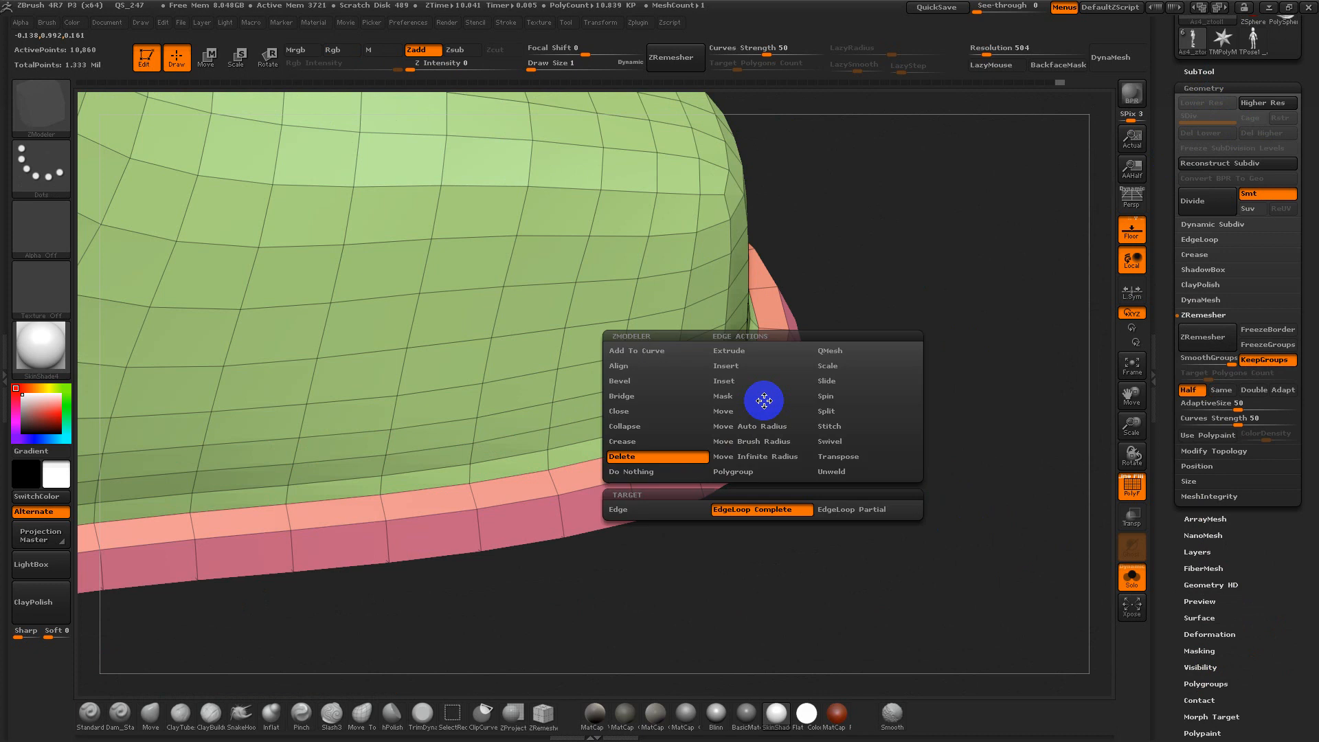
right_click(763, 400)
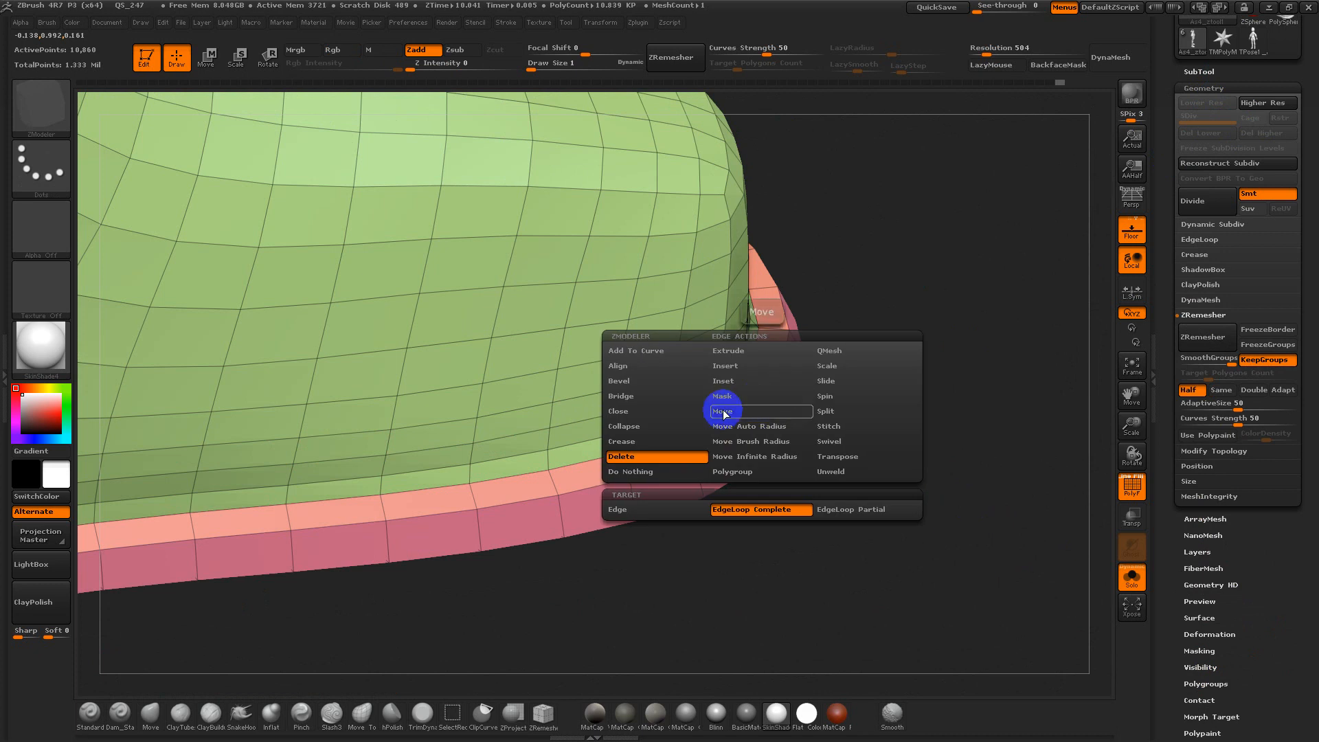
left_click(685, 444)
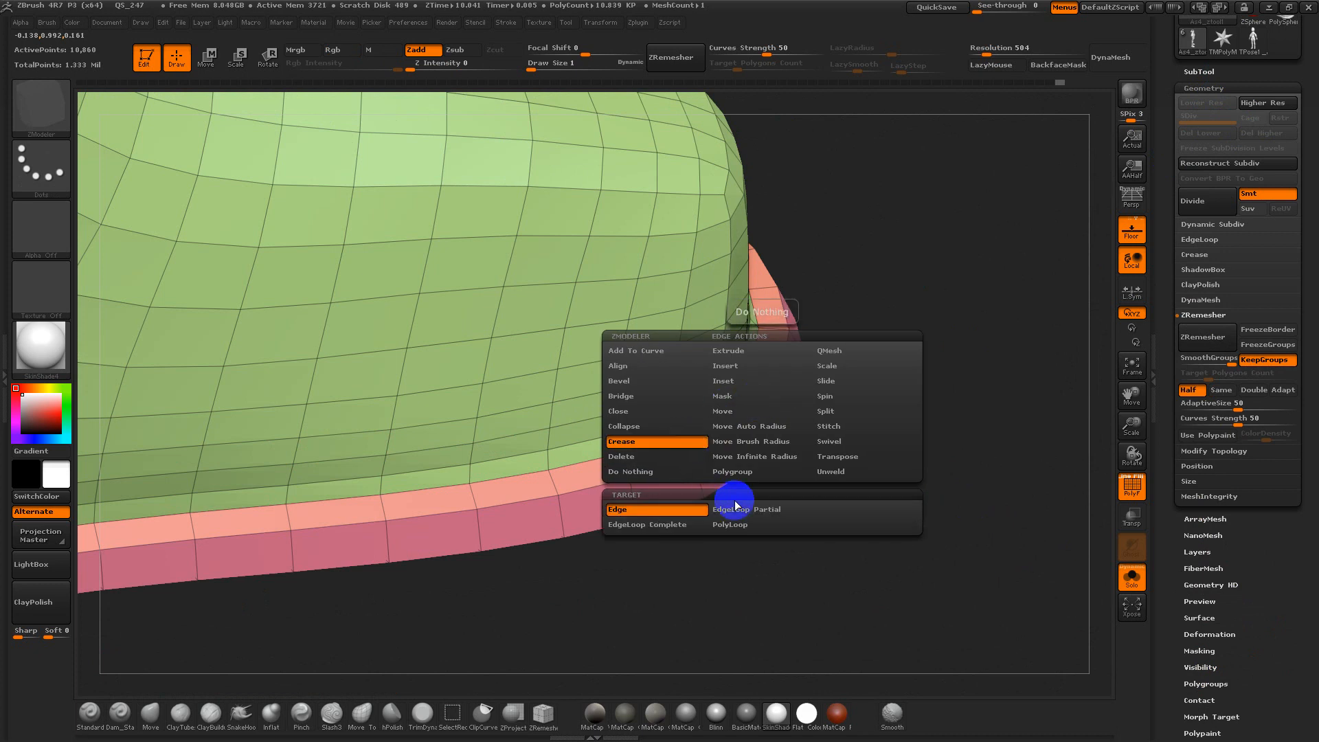
left_click(658, 526)
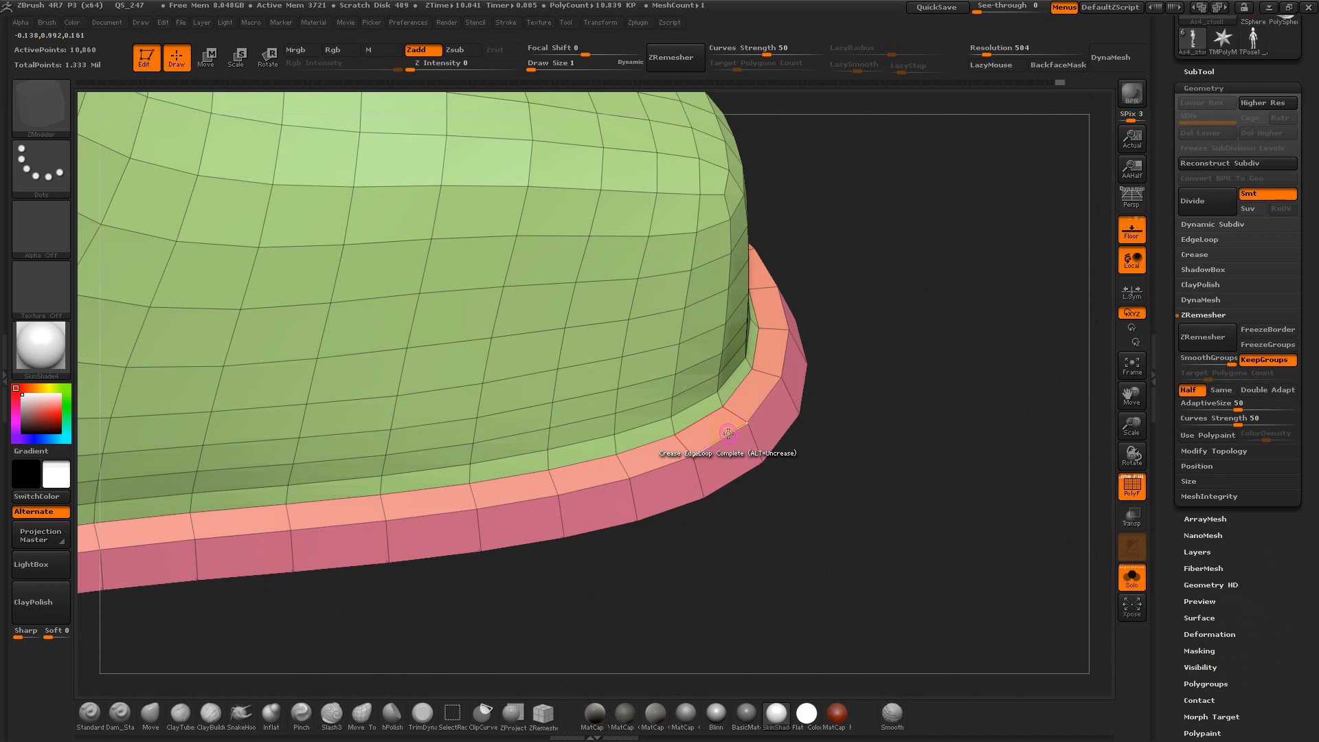
left_click(727, 433)
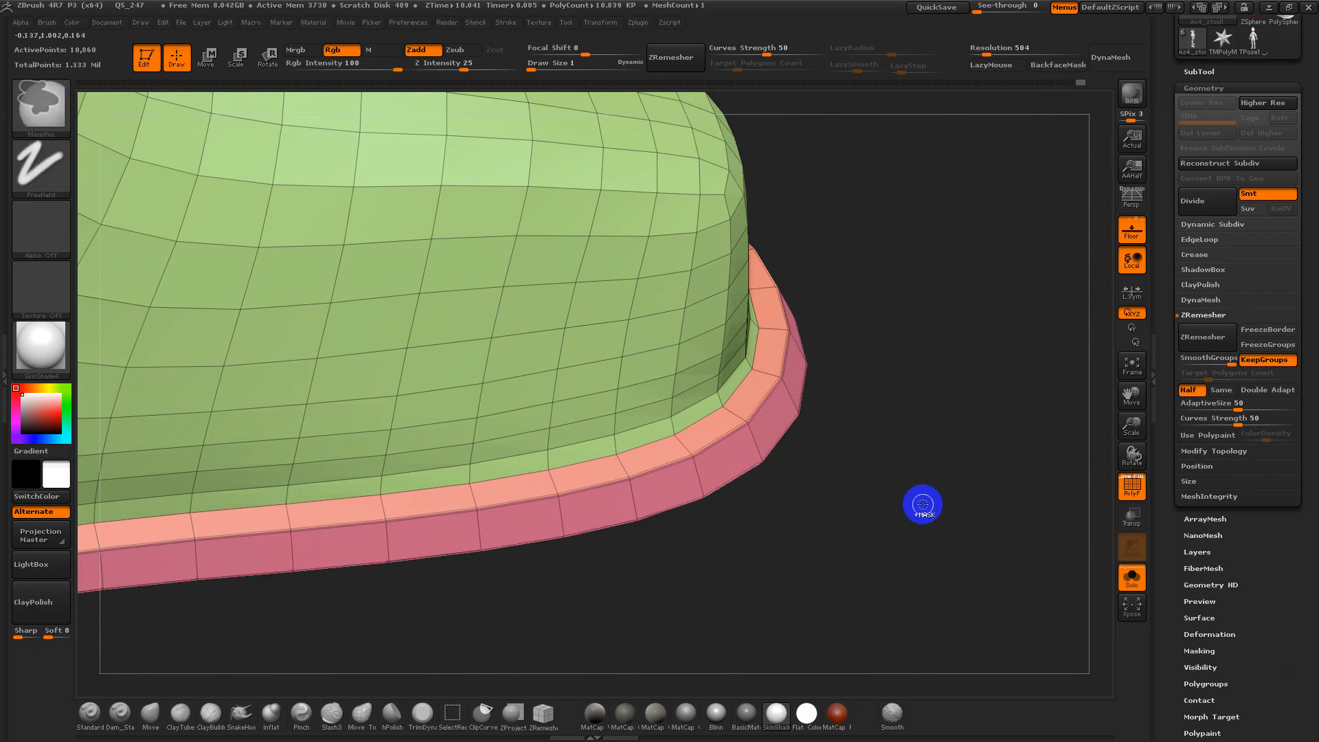
Subdivide the mesh twice to check the creased soles without polyframe, and revert both the subdivisions and the crease
key("ctrl+d")
key("ctrl+d")
key("shift+f")
left_click_drag(922, 521, 869, 450)
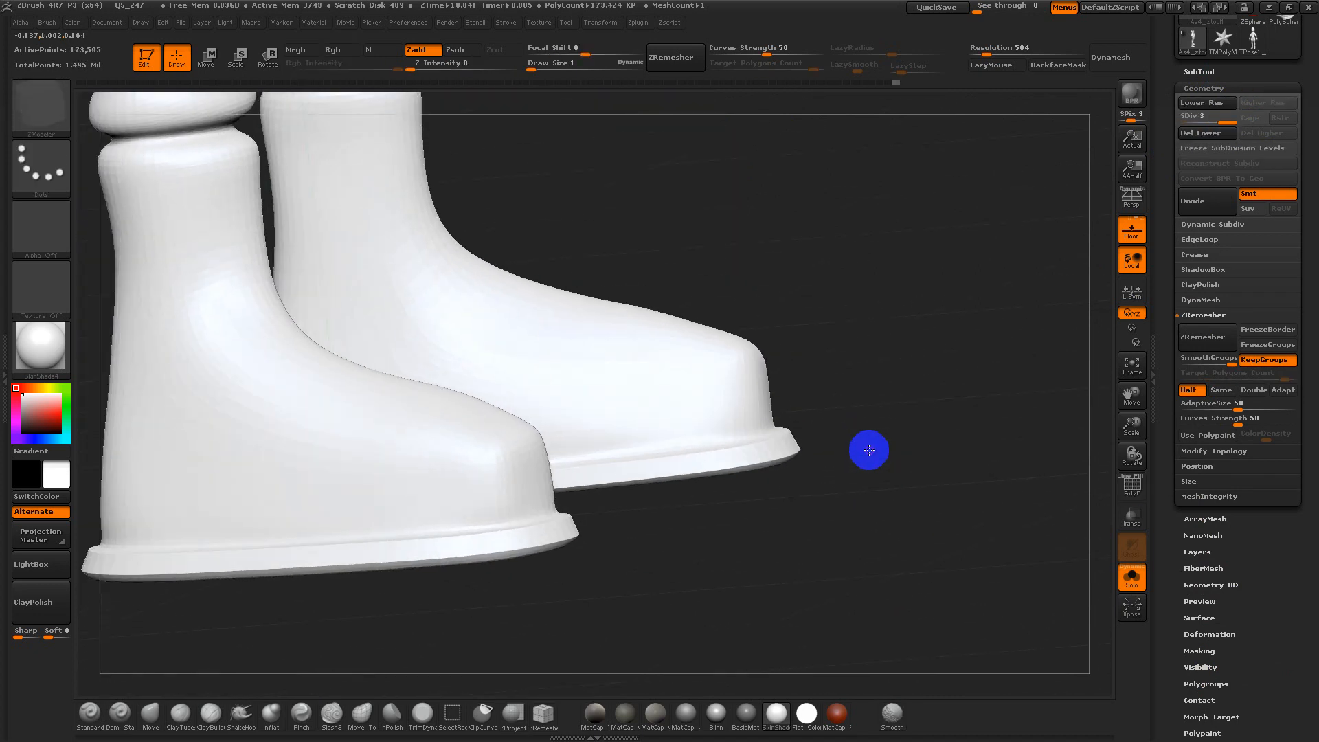
key("shift+d")
key("shift+d")
key("shift+f")
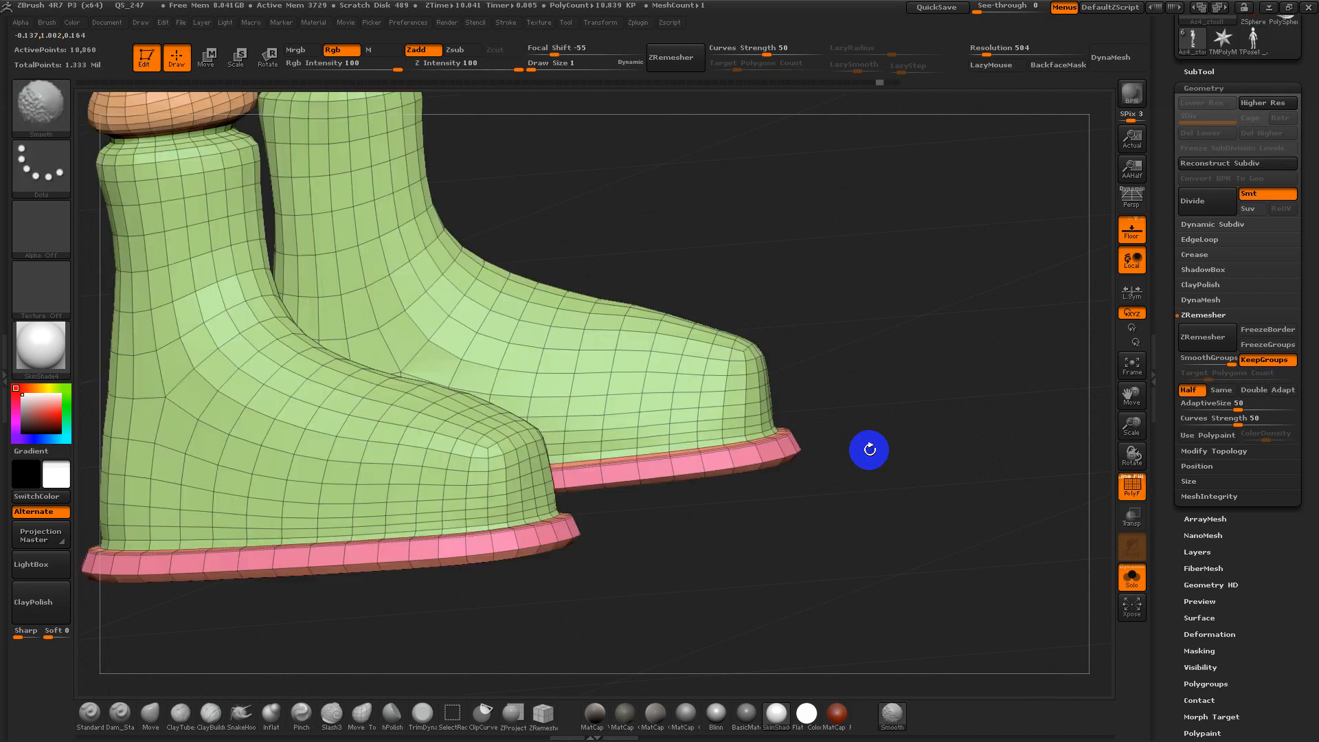
Bevel the upper and lower outer edge loops of the boot soles using Bevel with EdgeLoop Complete and Single Row
left_click_drag(869, 448, 954, 562)
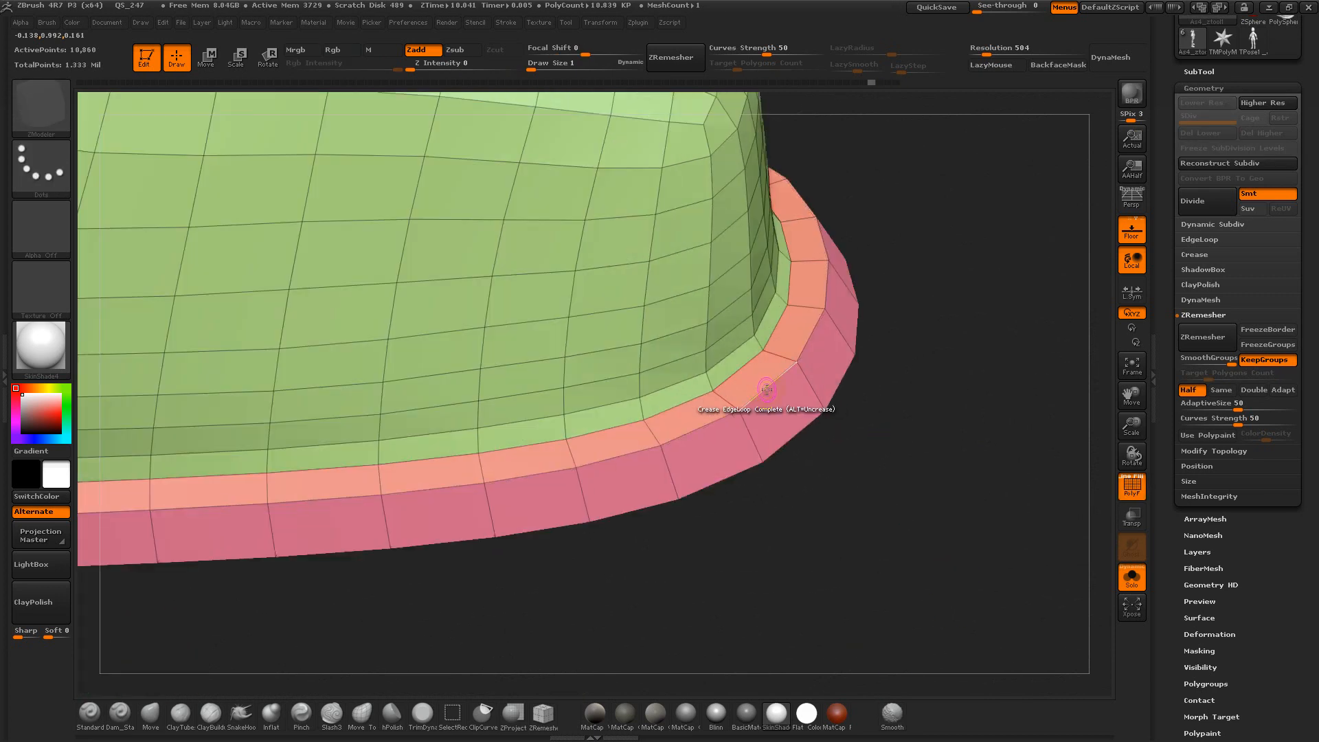
key("space")
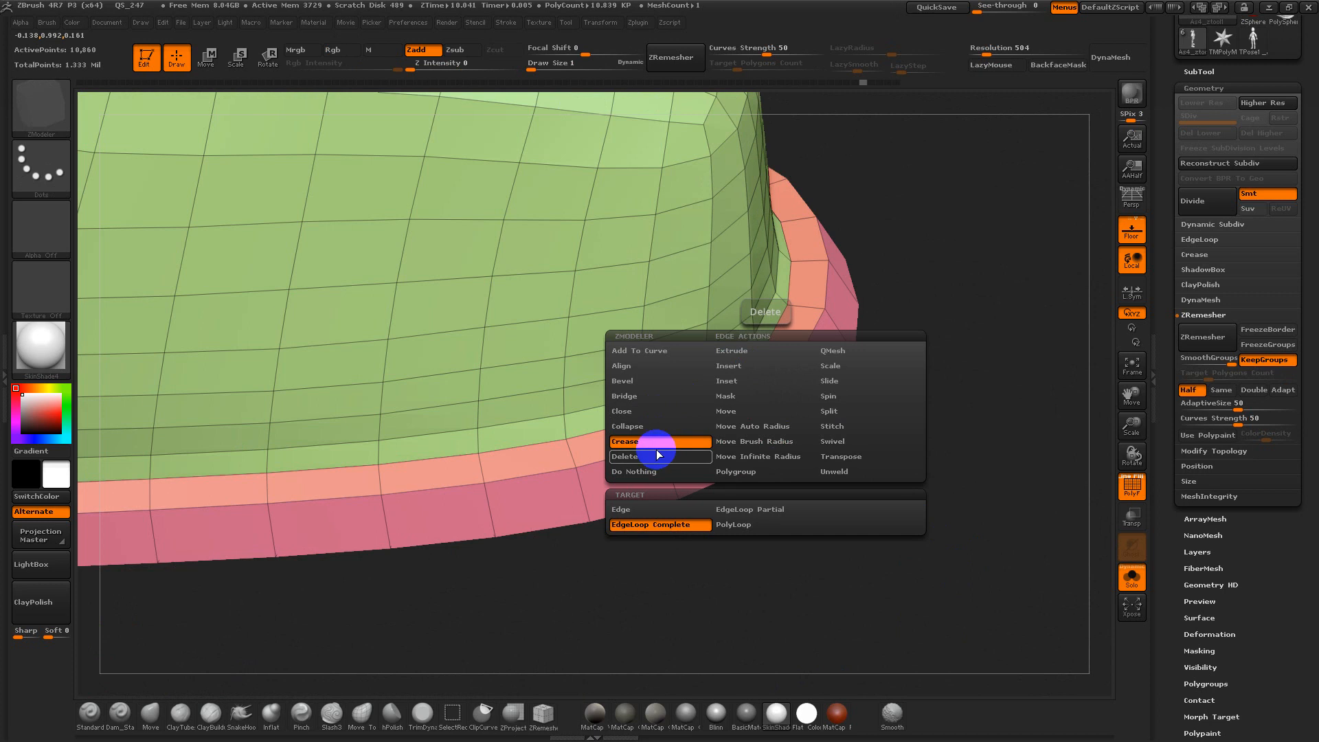
left_click(670, 380)
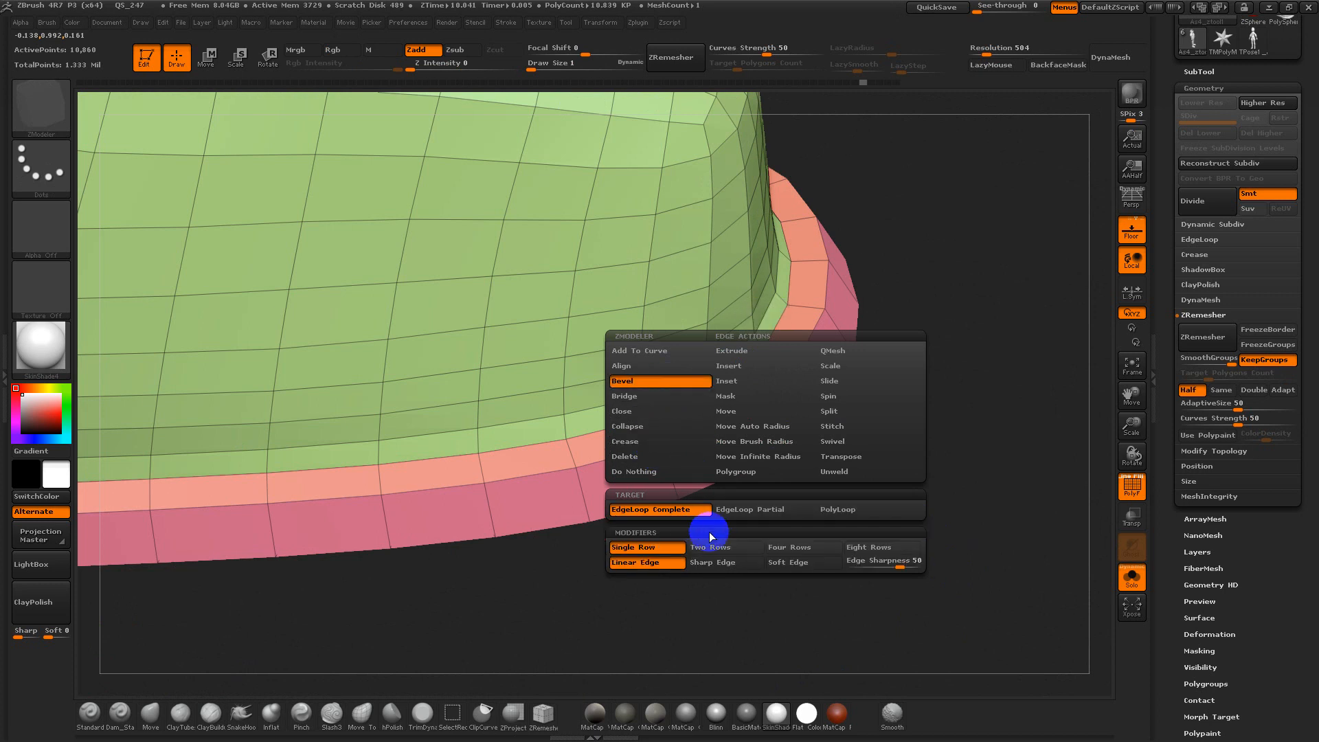
left_click(678, 512)
left_click_drag(756, 392, 766, 398)
left_click(801, 431)
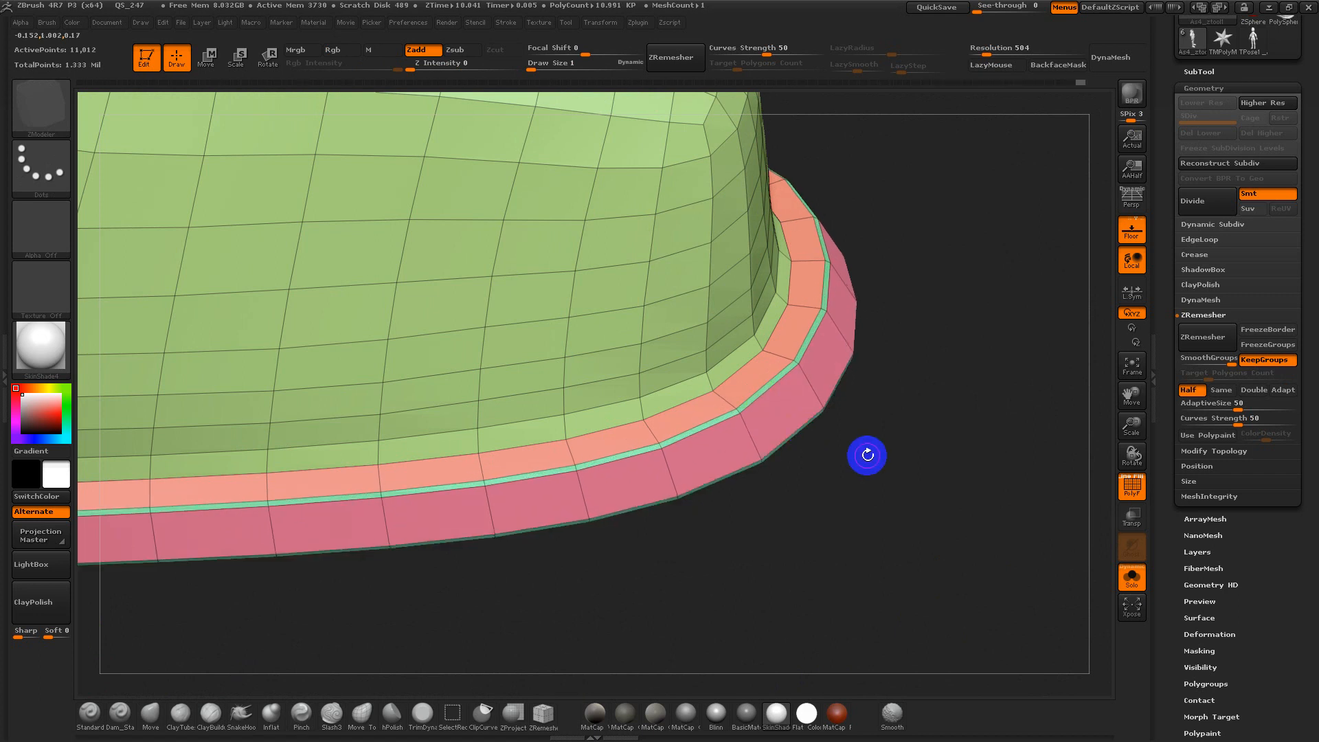
Subdivide the beveled mesh two levels and inspect the smoothed boot soles with the polyframe hidden
left_click_drag(867, 455, 892, 430)
key("ctrl+d")
key("ctrl+d")
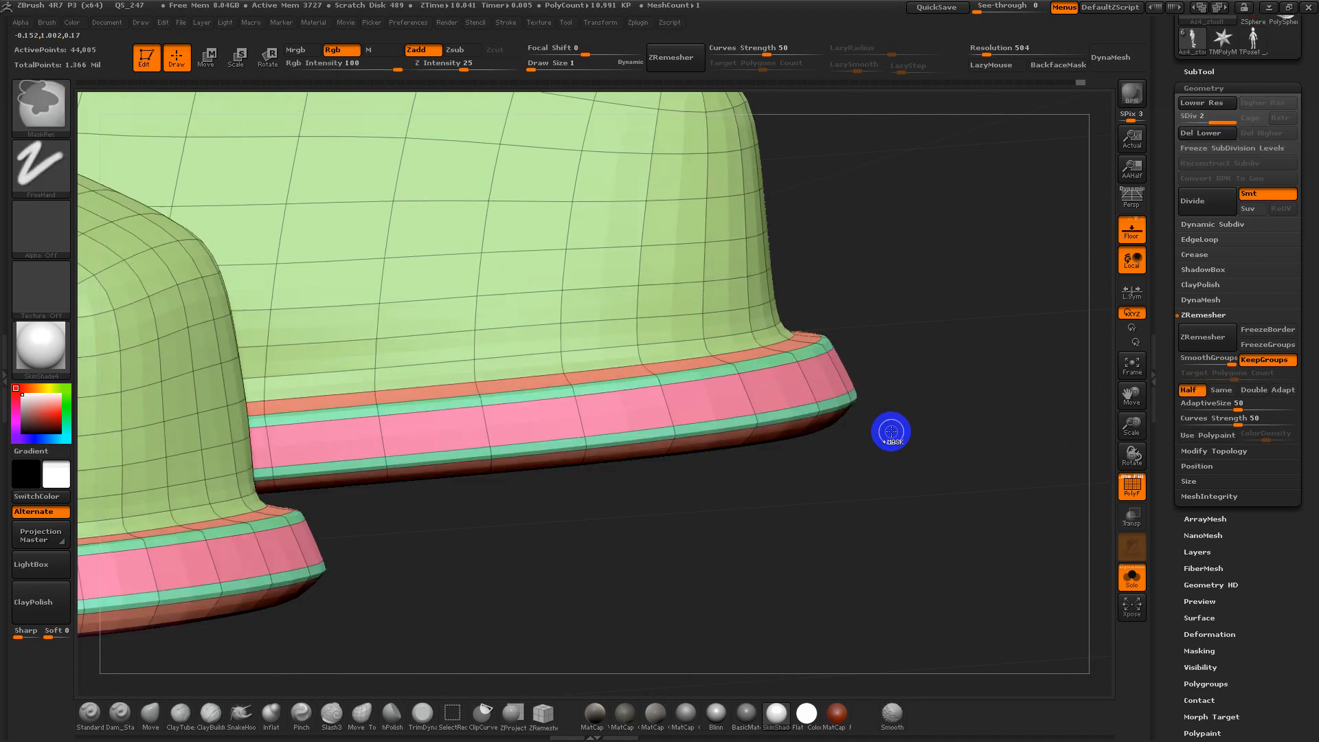
key("shift+f")
left_click_drag(913, 459, 884, 449, "alt")
mouse_move(885, 449)
left_mouse_down()
mouse_move(826, 463)
mouse_move(1005, 587)
left_mouse_up()
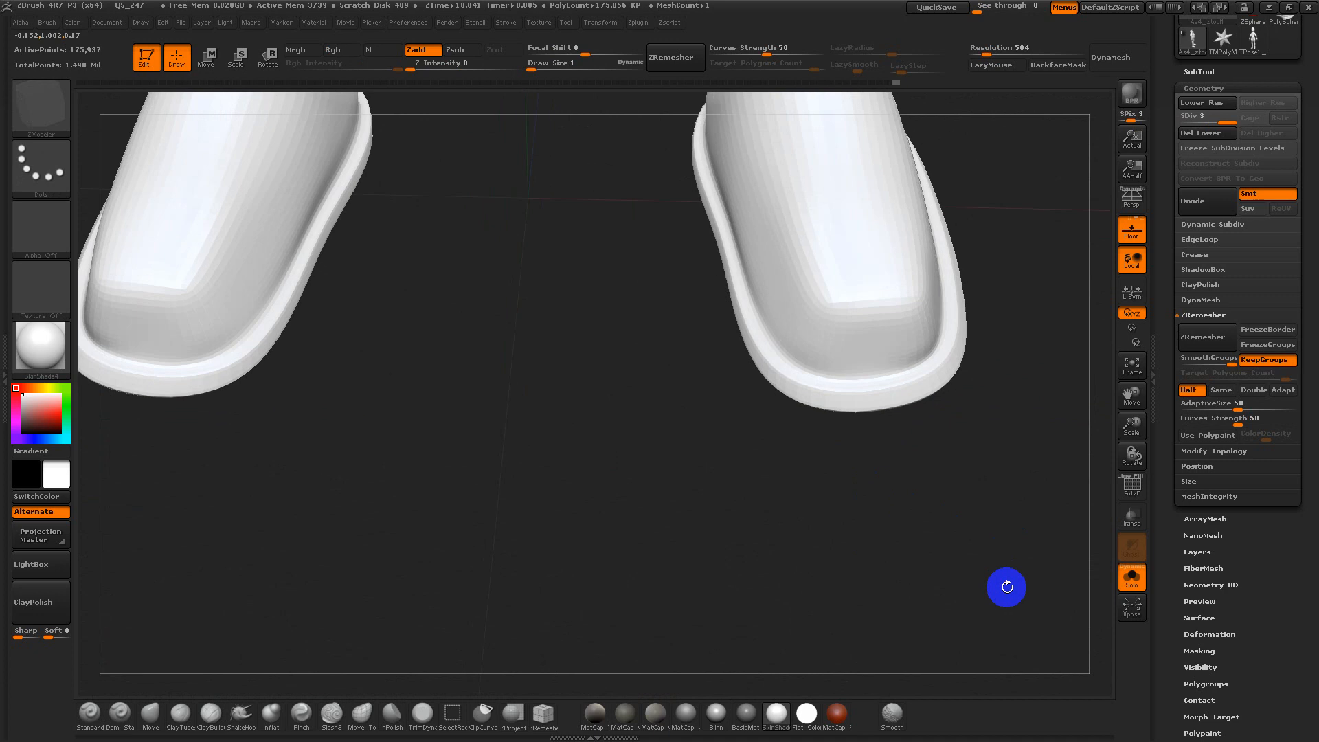
Reshape the toe and outer side of the boots with the Move brush, reducing the Draw Size to 39 along the way
key("s")
left_click_drag(918, 388, 935, 387)
left_click_drag(933, 470, 869, 563, "alt")
key("s")
mouse_move(938, 406)
left_mouse_down()
mouse_move(921, 406)
mouse_move(962, 383)
left_mouse_up()
left_click_drag(908, 464, 876, 529)
left_click(151, 712)
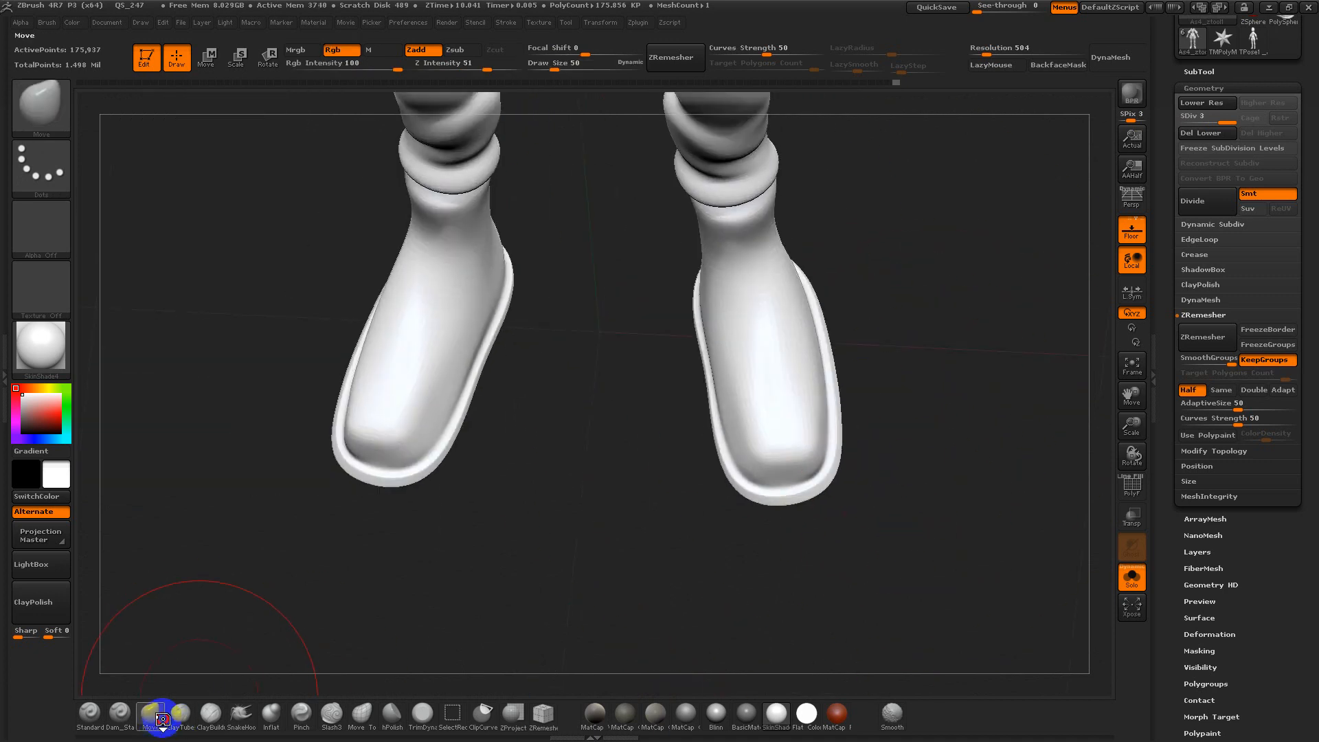
mouse_move(719, 431)
left_mouse_down()
mouse_move(686, 453)
mouse_move(728, 472)
left_mouse_up()
left_click_drag(822, 476, 824, 483)
key("s")
left_click_drag(834, 348, 827, 351)
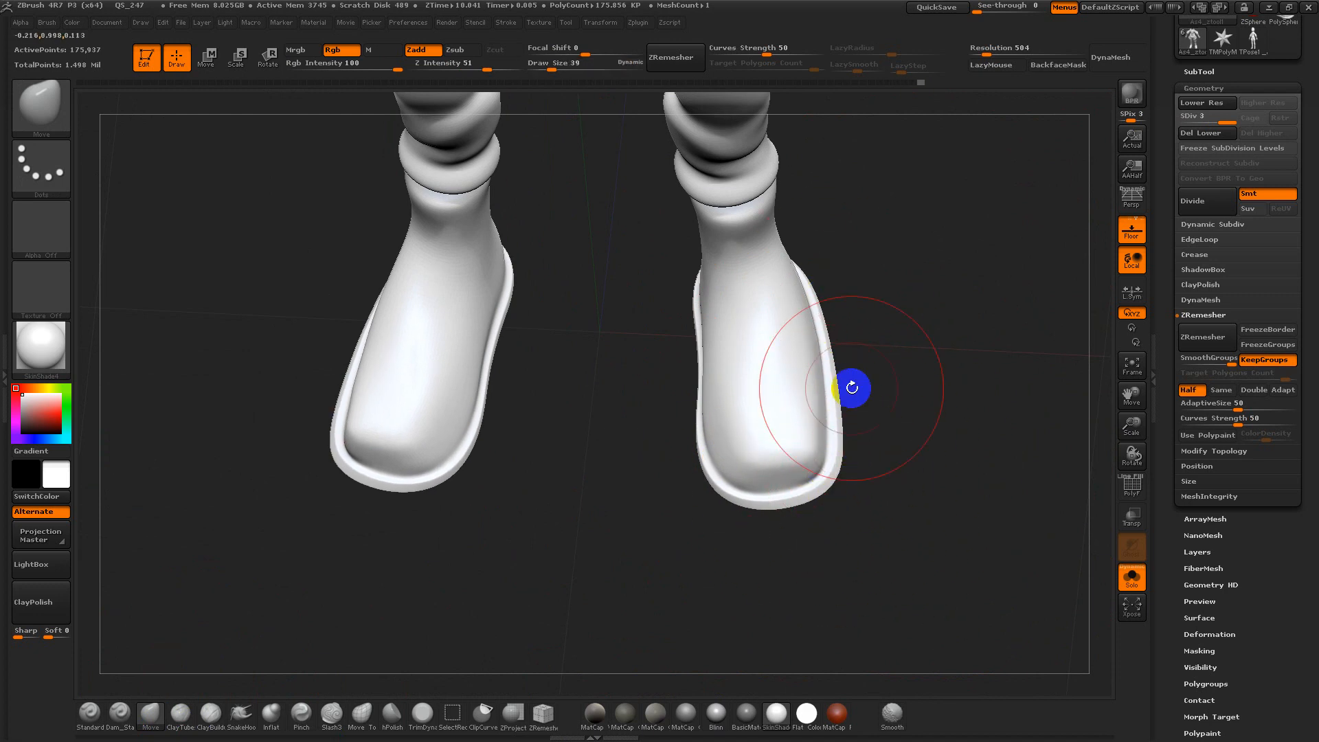
Undo the Move brush edits, the subdivisions and the bevels on the boot soles
key("ctrl")
key("shift+d")
key("shift+d")
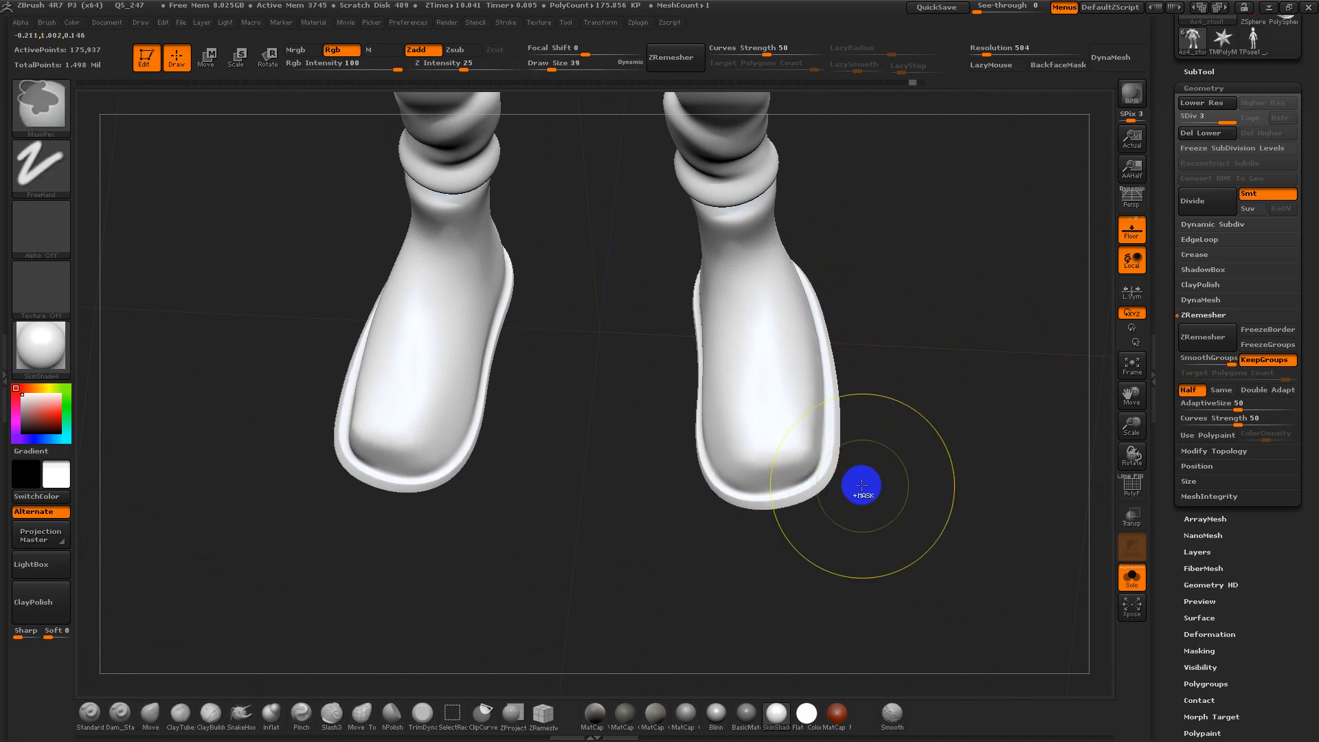
key("ctrl+z")
key("ctrl+z")
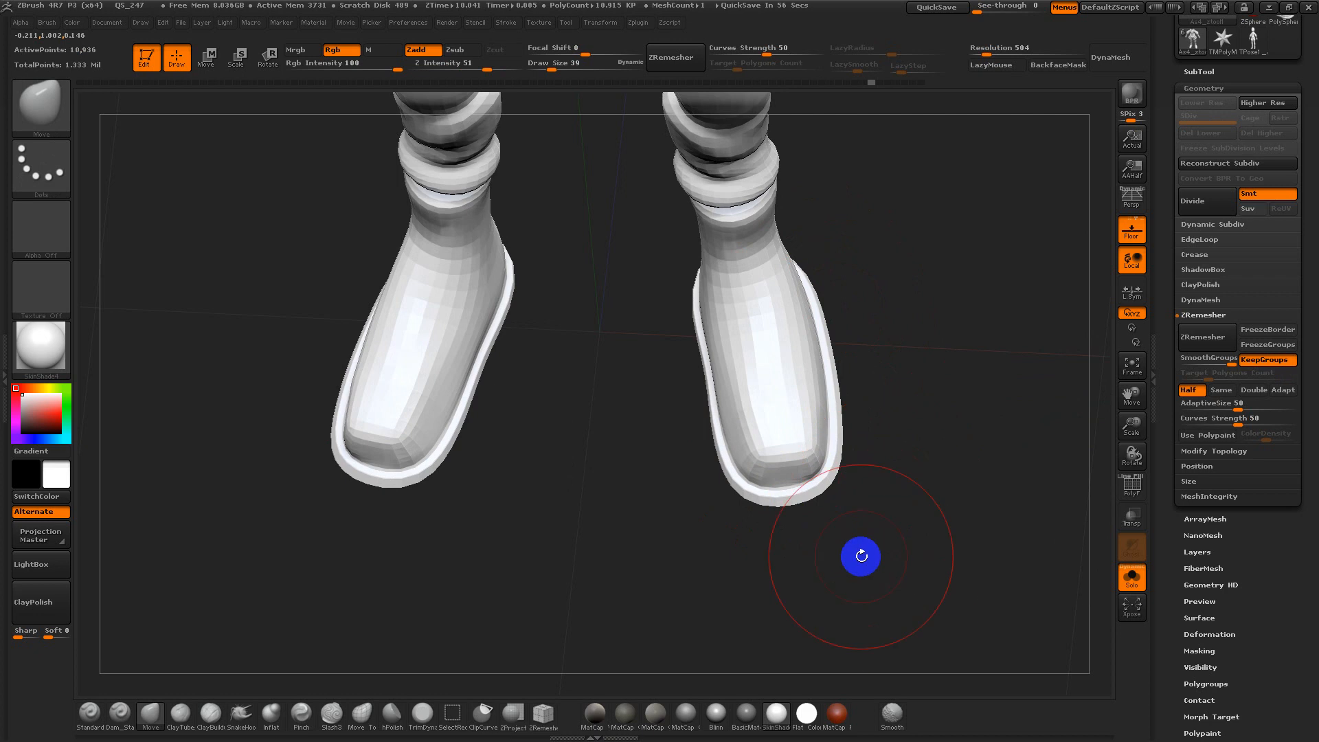
key("ctrl+z")
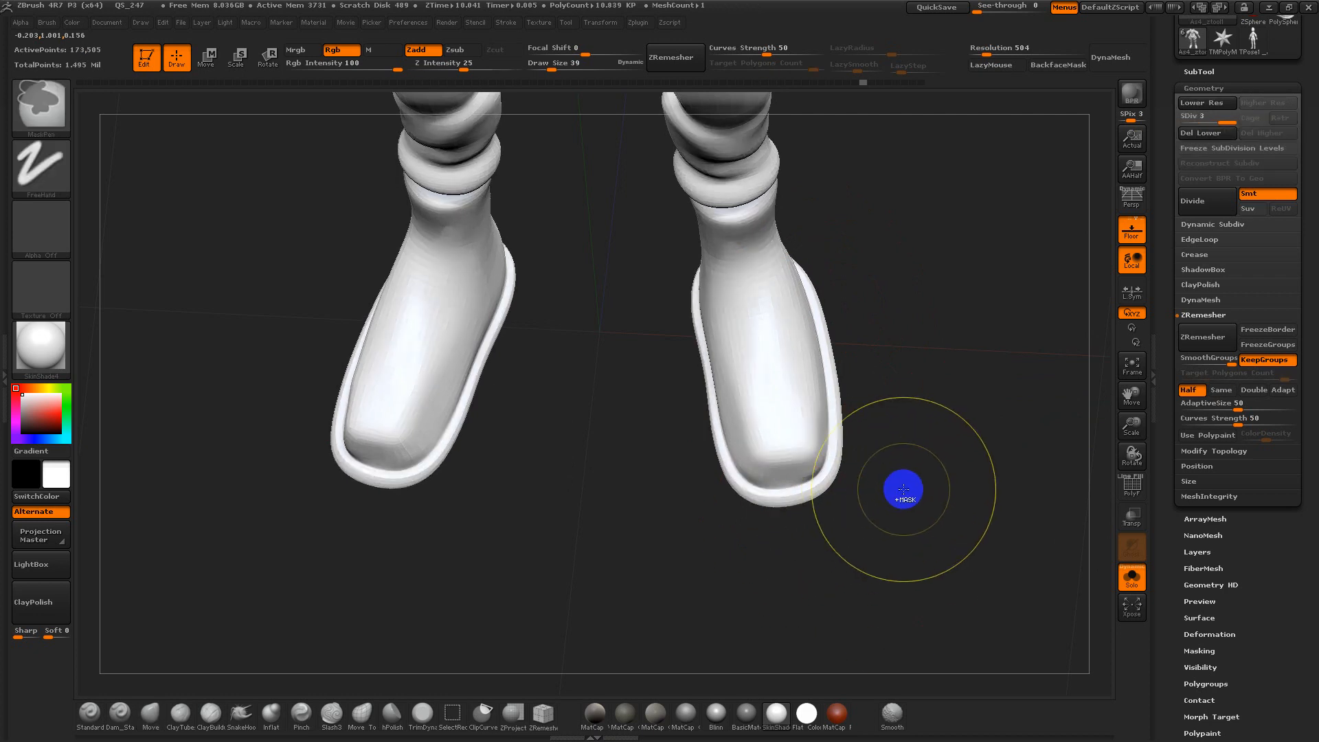
key("ctrl+z")
key("ctrl+z")
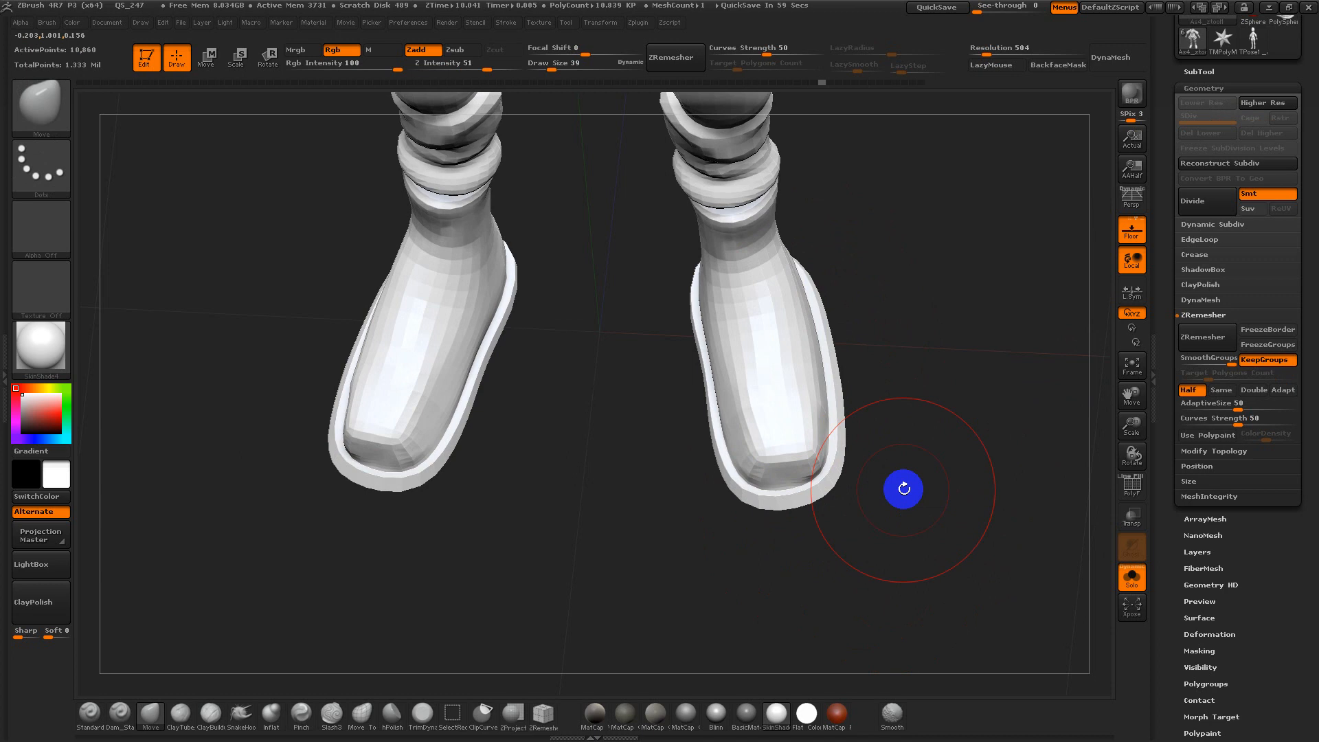
Hide the eyebrow, hair, eye and head subtools, leaving the retopologized body and the painted original set to visible
key("shift+f")
left_click_drag(1014, 423, 912, 496, "shift")
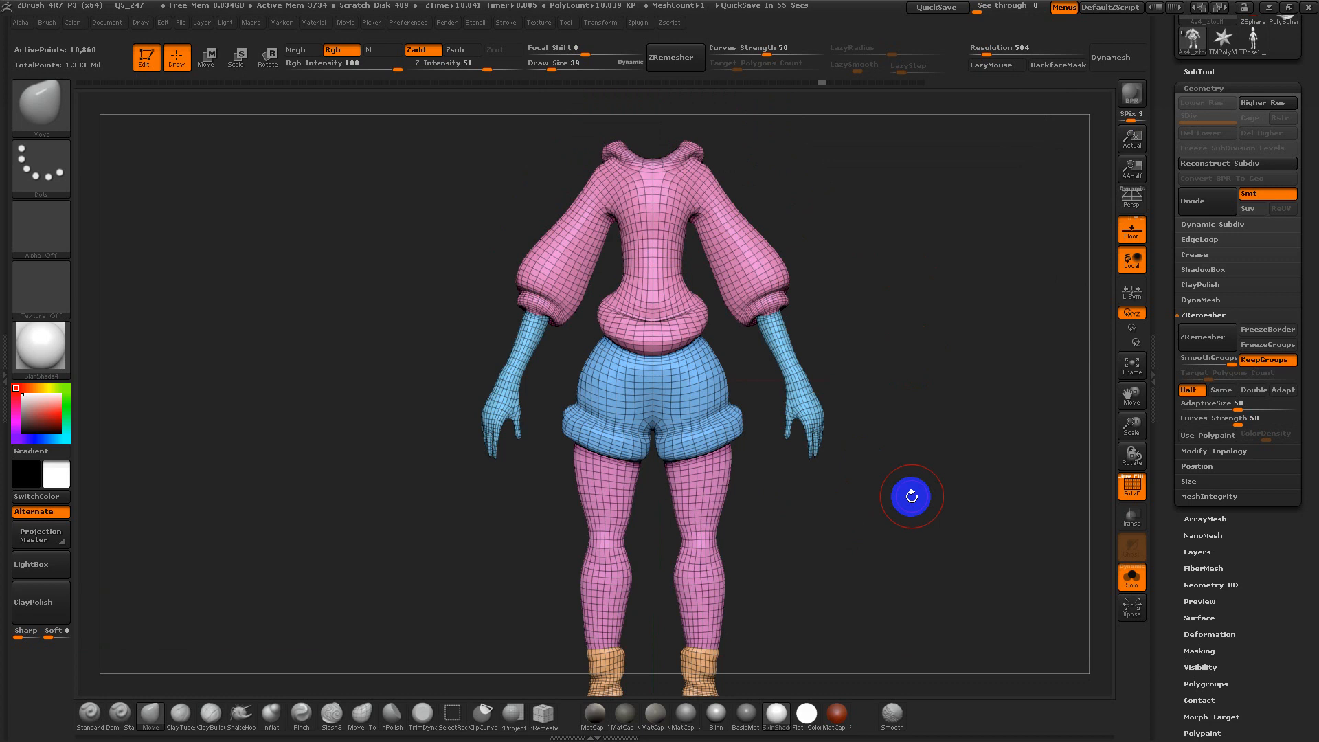
mouse_move(880, 204)
left_mouse_down("alt")
mouse_move(895, 294)
mouse_move(1051, 487)
mouse_move(1012, 456)
mouse_move(992, 175)
left_mouse_up("alt")
key("shift+f")
left_click_drag(937, 430, 914, 362, "alt")
left_click_drag(938, 510, 969, 379, "alt")
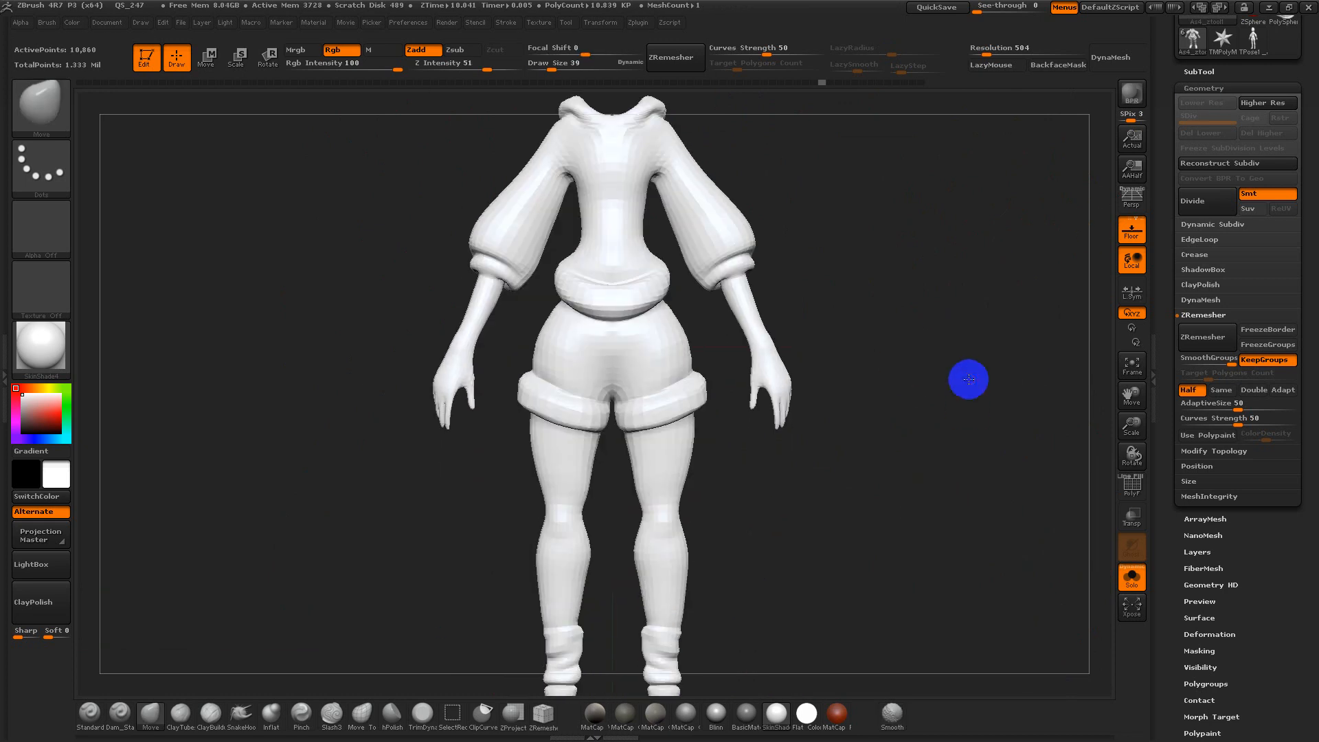
left_click(1200, 71)
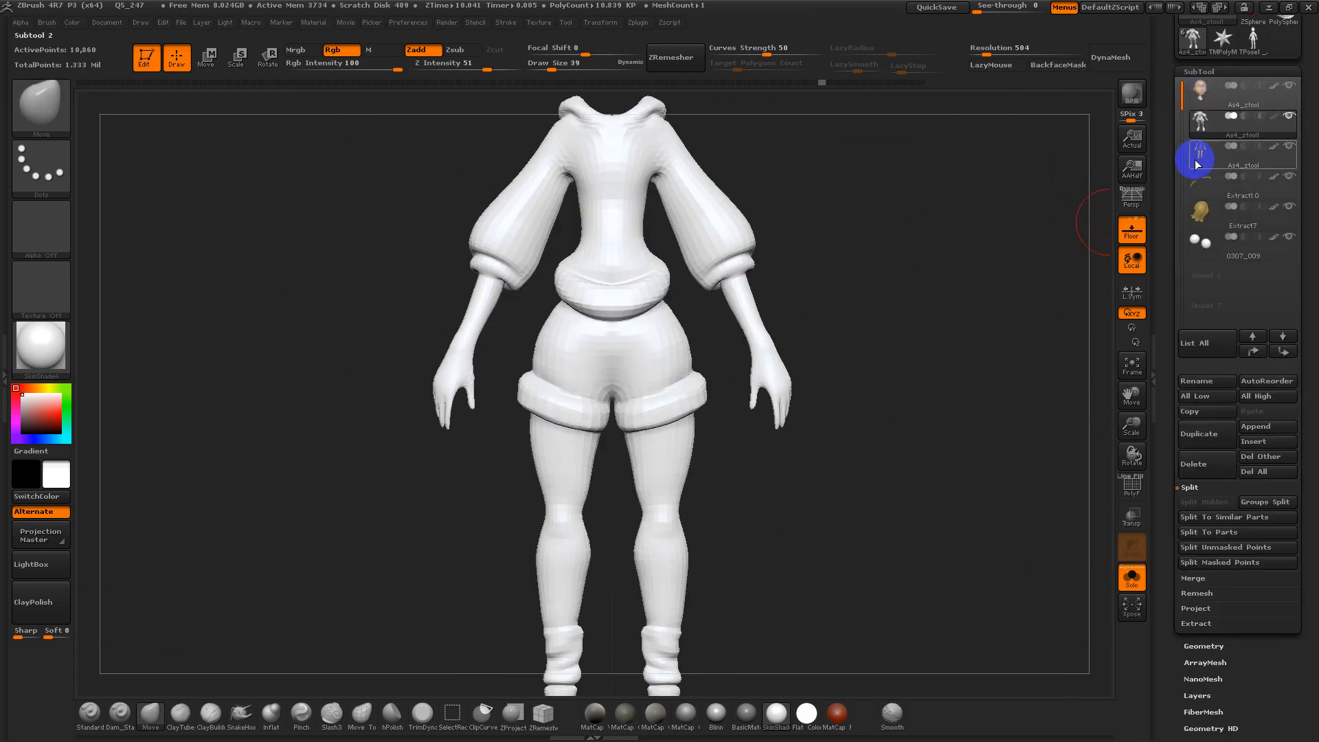
left_click(1288, 176)
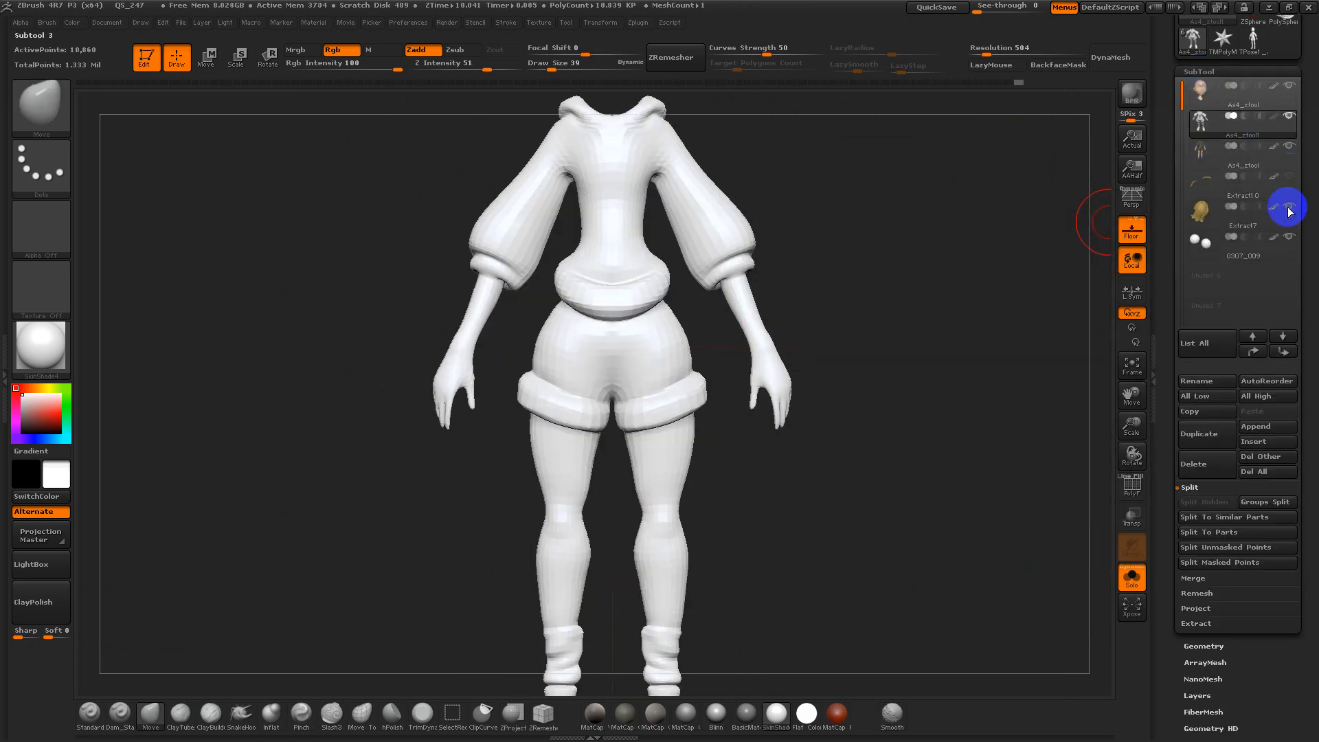
left_click(1288, 209)
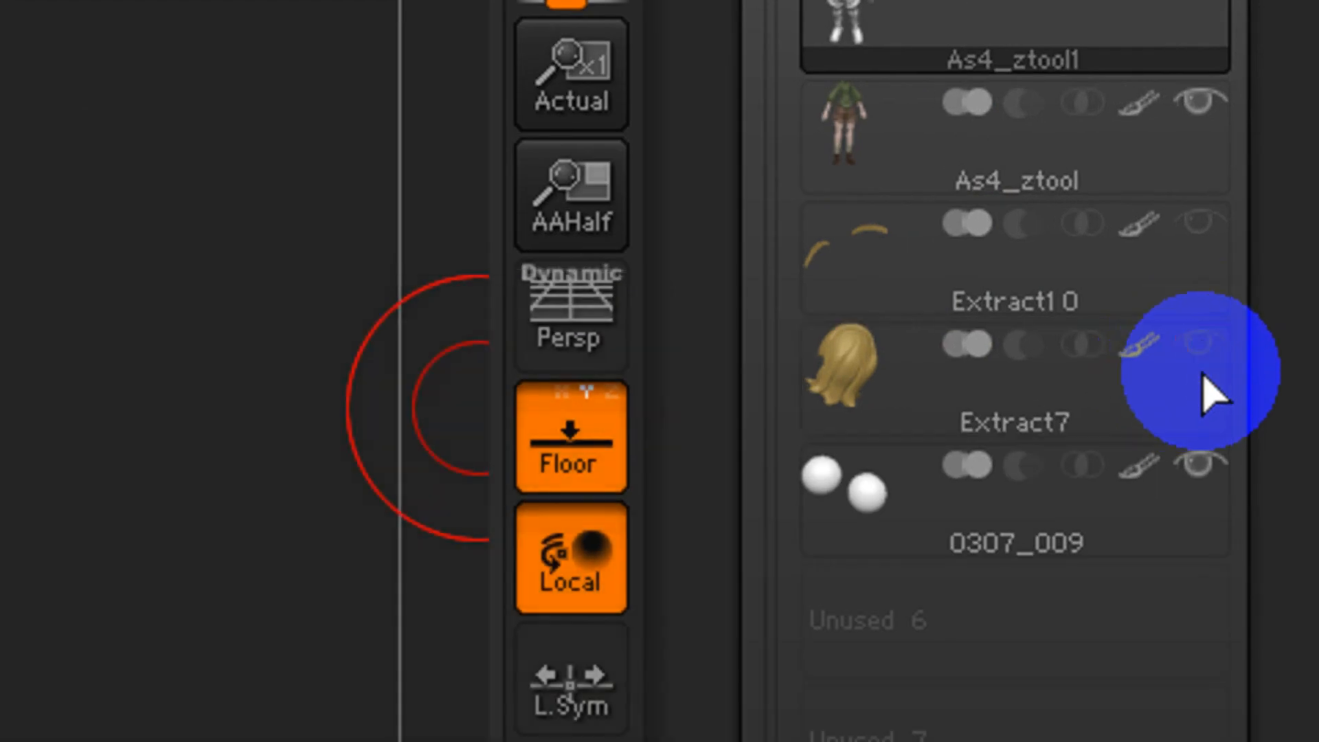
left_click(1202, 463)
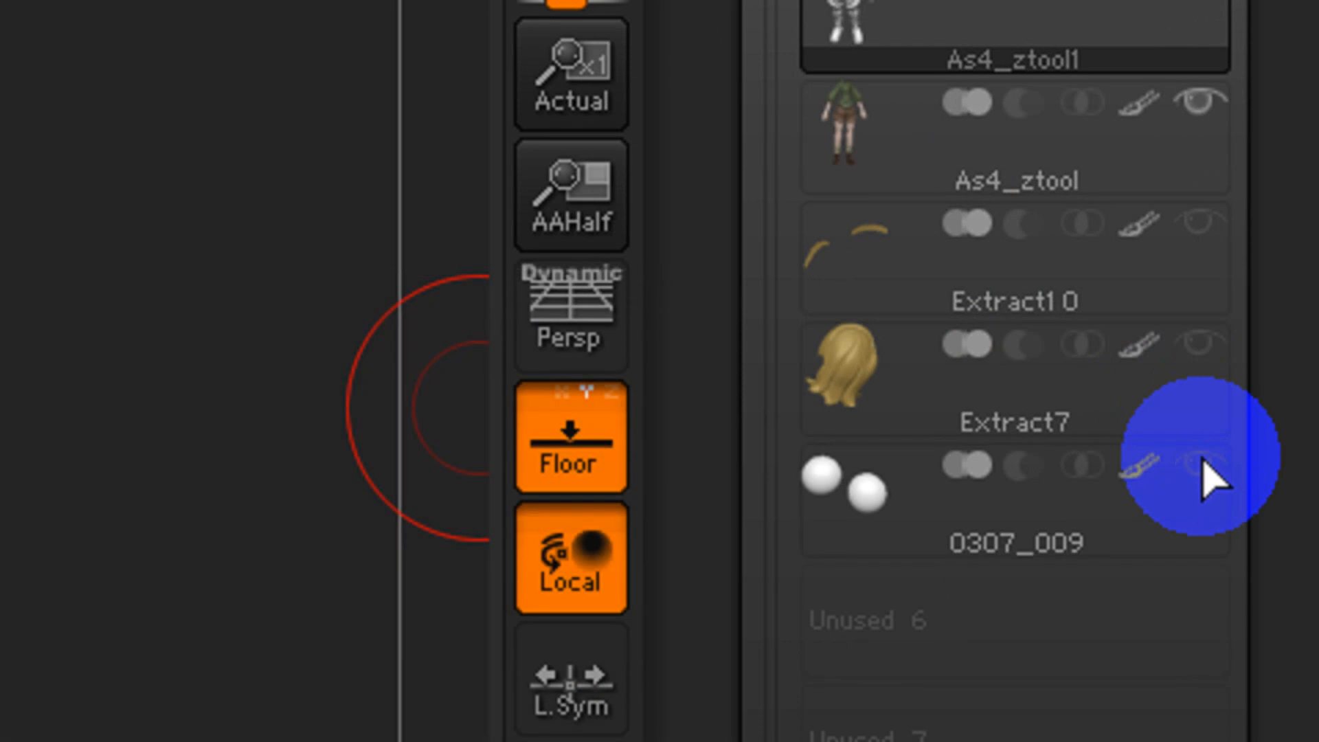
left_click(1289, 86)
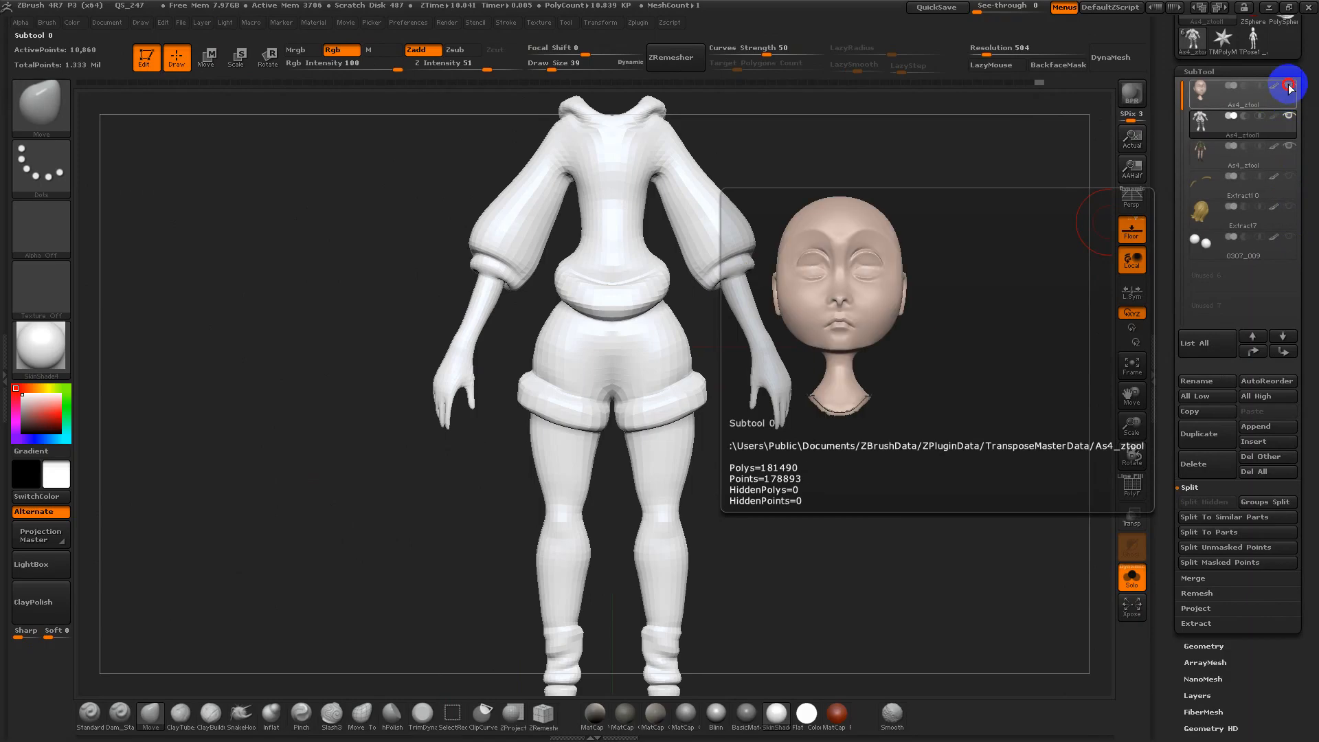
Toggle Solo mode to compare the retopologized body with the overlapping painted original
mouse_move(1284, 147)
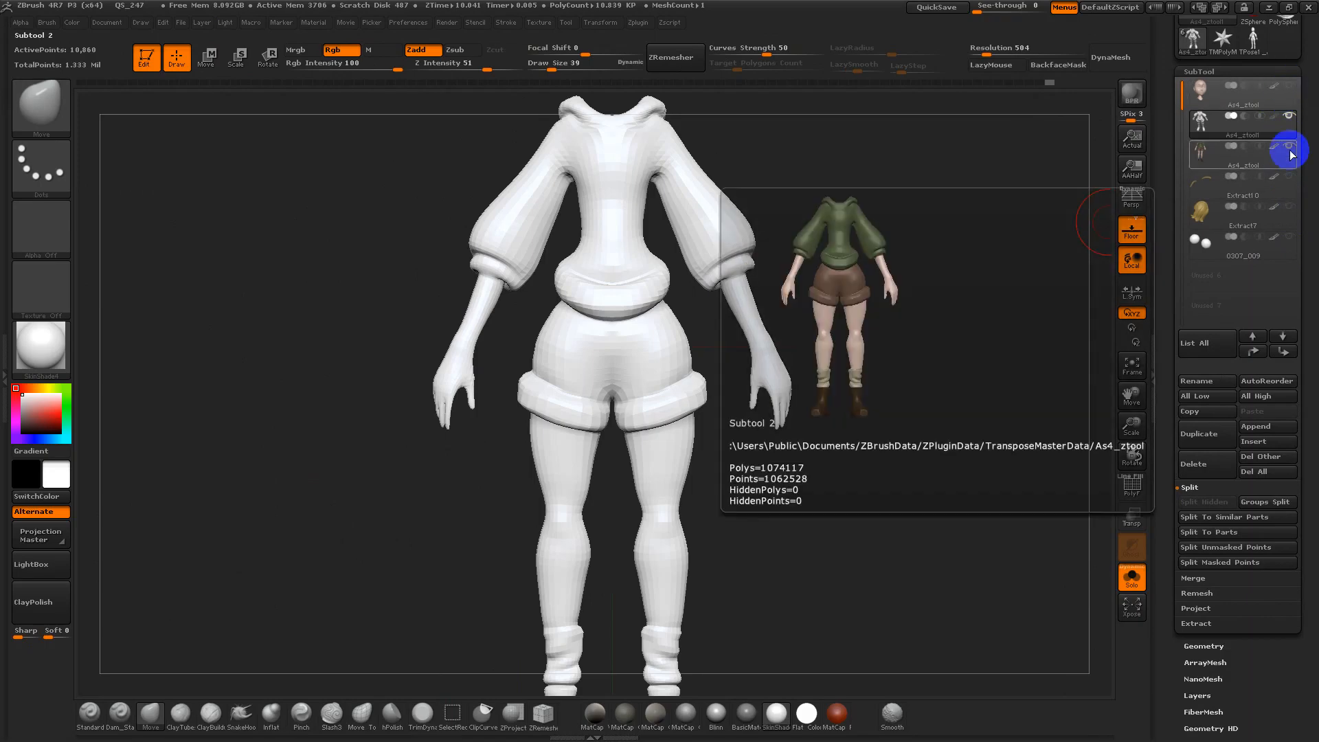
left_click(1133, 579)
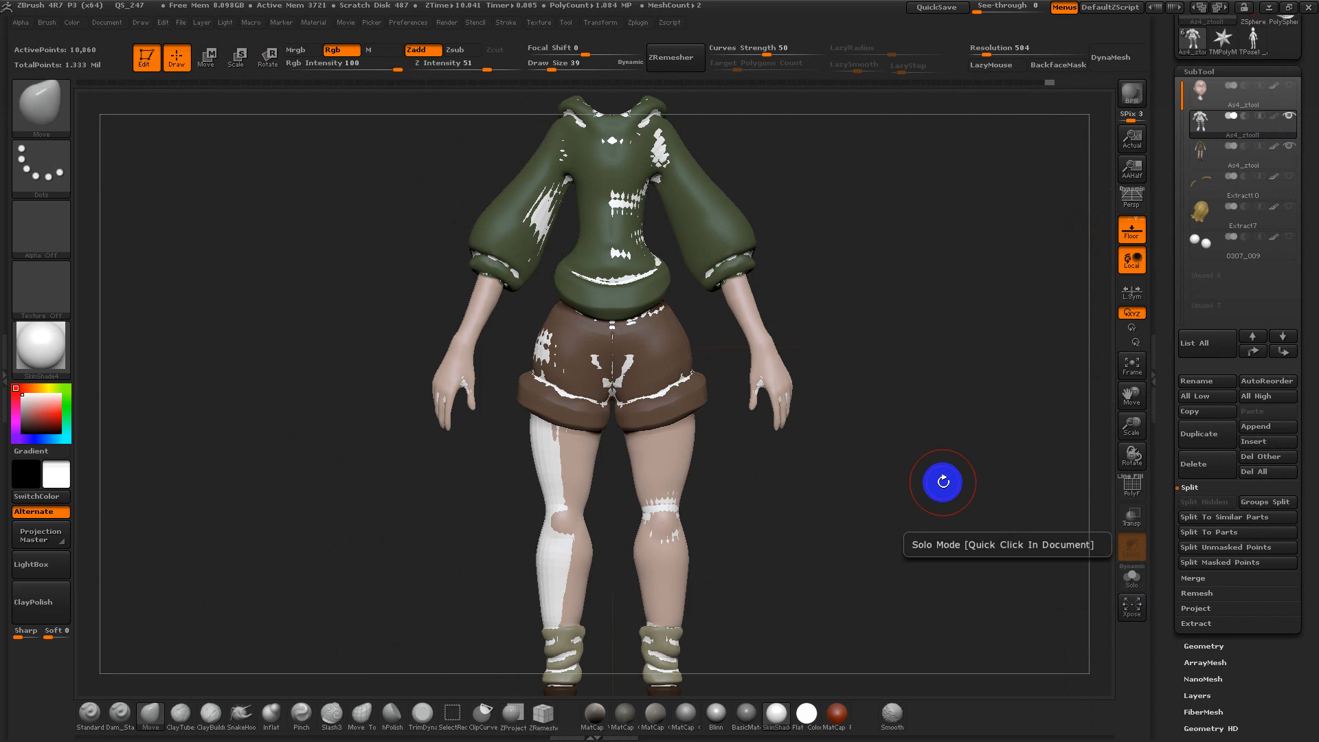
mouse_move(939, 481)
left_mouse_down()
mouse_move(964, 486)
mouse_move(938, 483)
left_mouse_up()
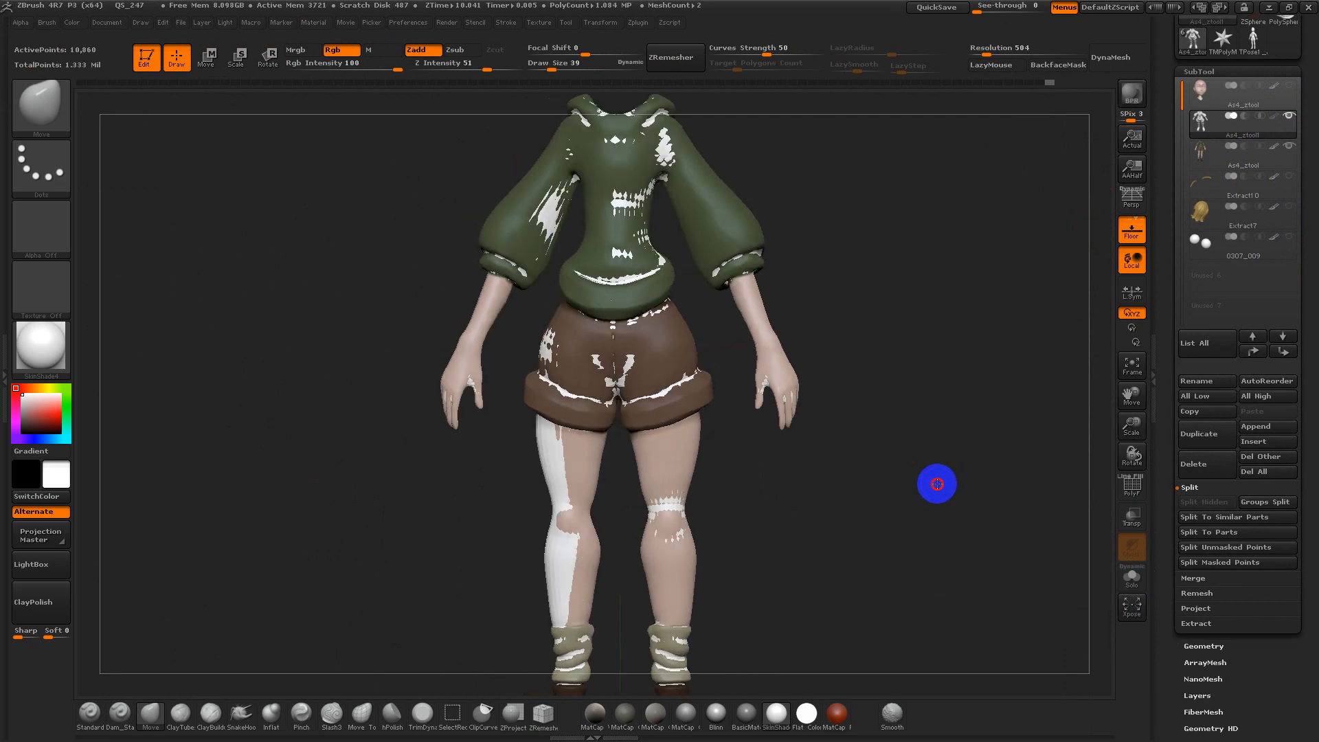
left_click(1134, 579)
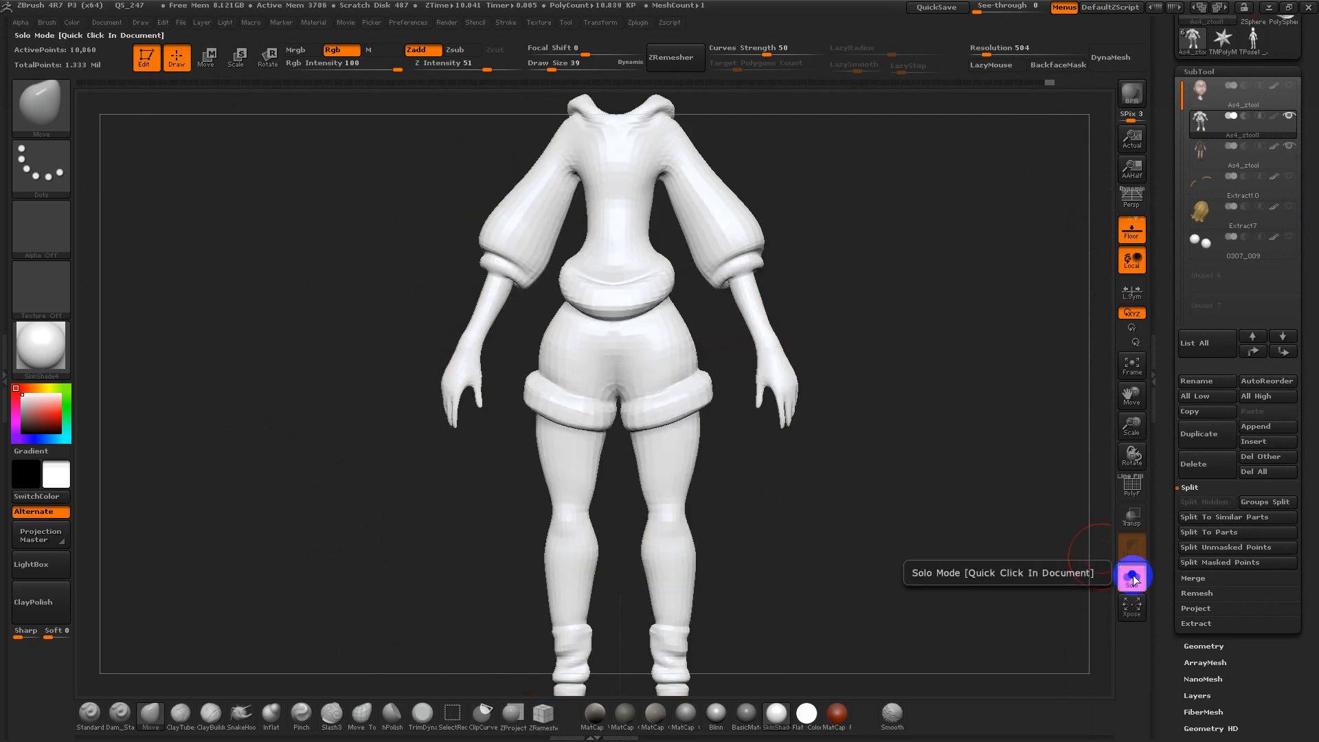
left_click(1132, 577)
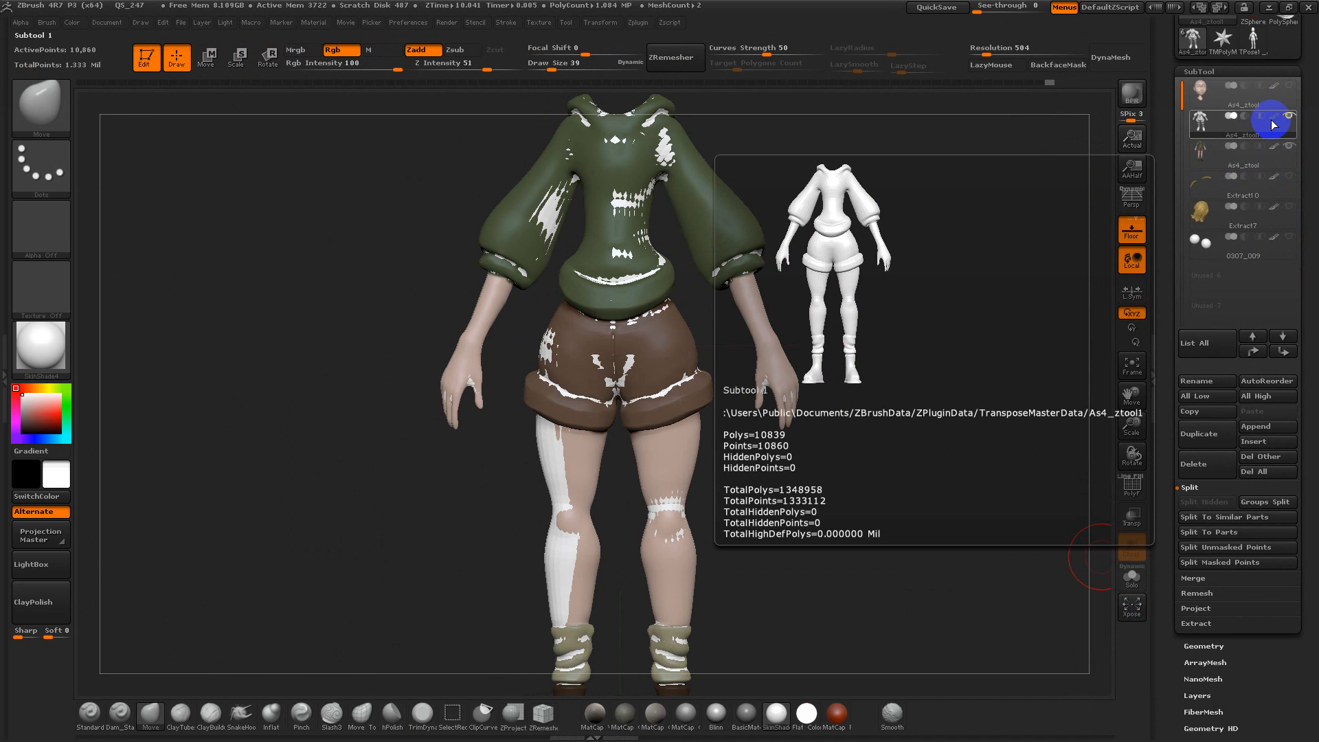
left_click(1133, 575)
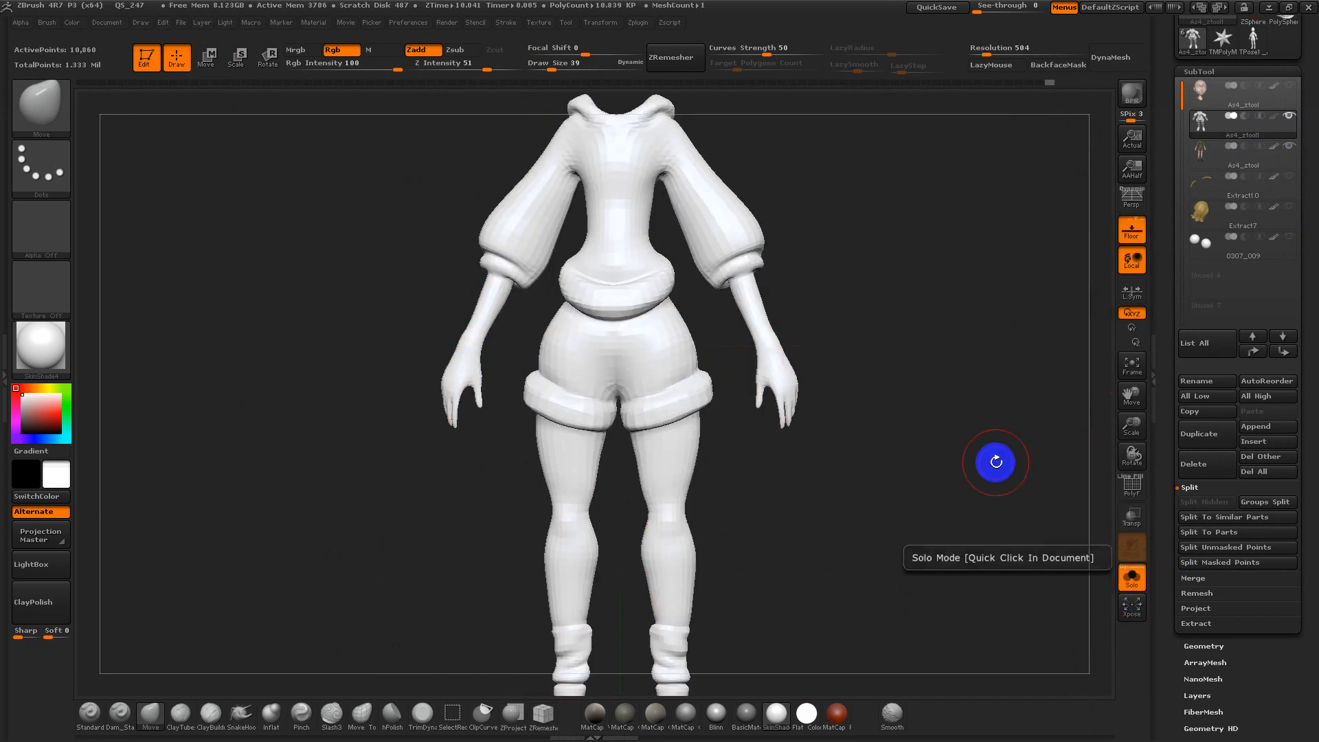
Subdivide the retopologized body four times to about 2.77 million polygons, checking it against the painted original
key("ctrl+d")
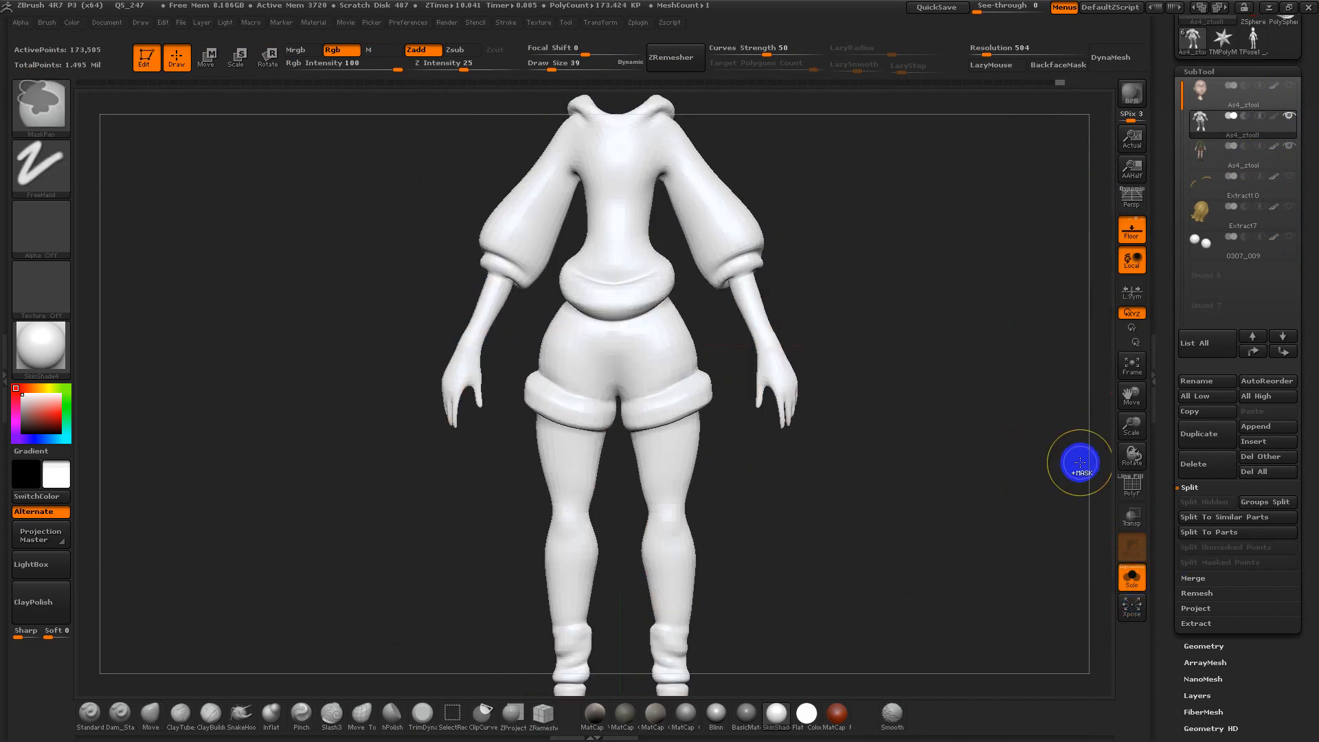
key("ctrl+d")
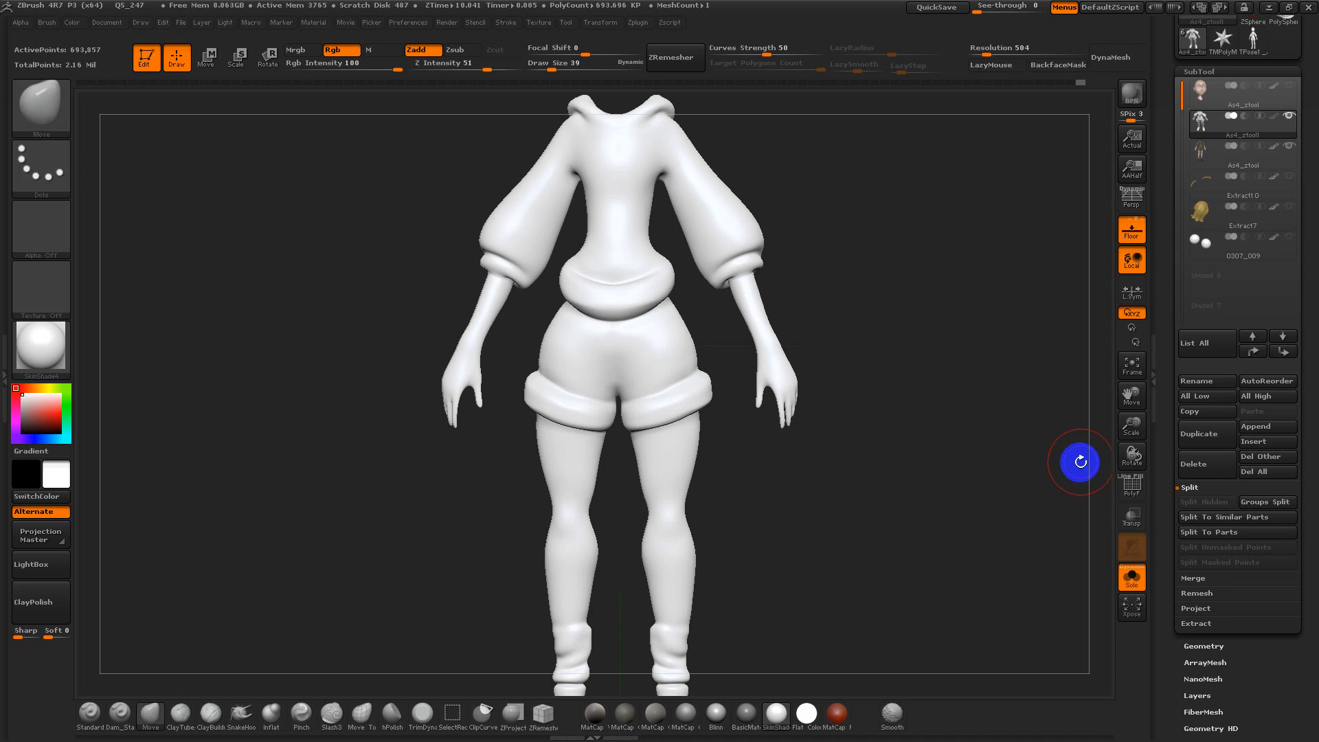
left_click(1219, 145)
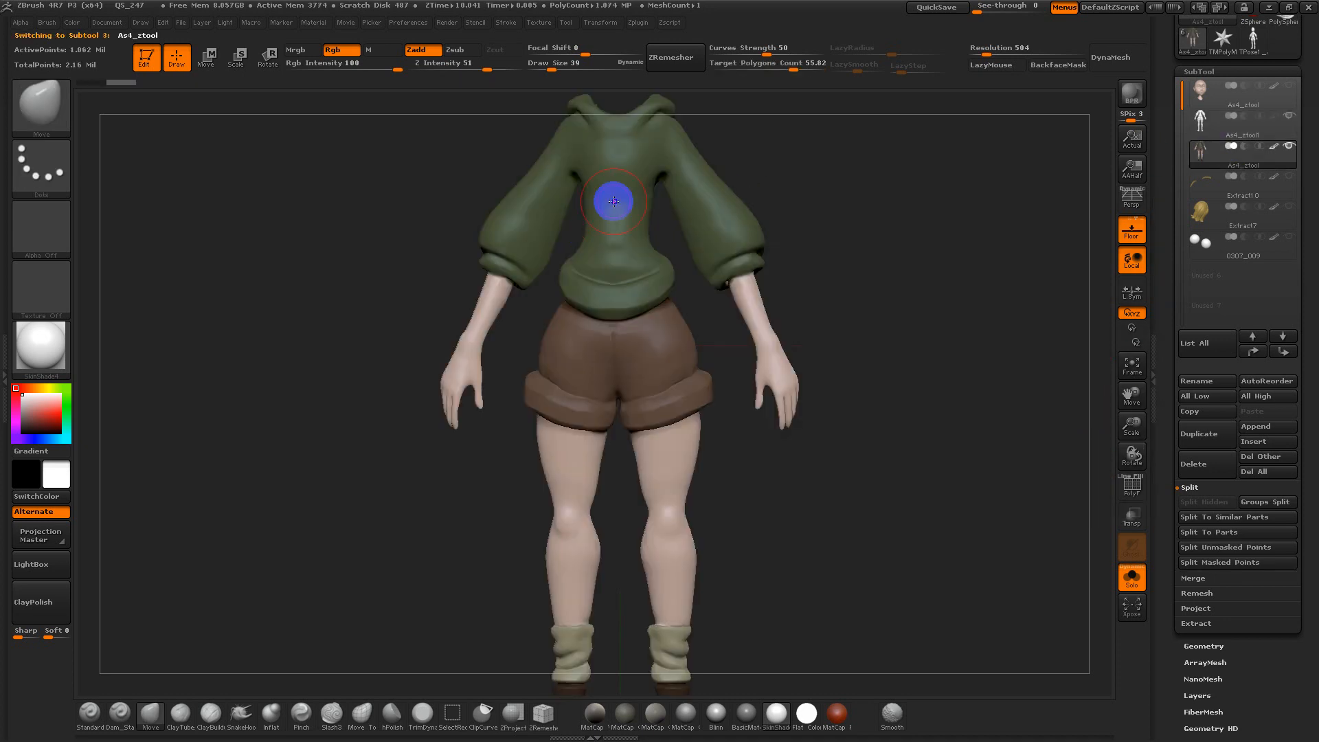
left_click(1209, 120)
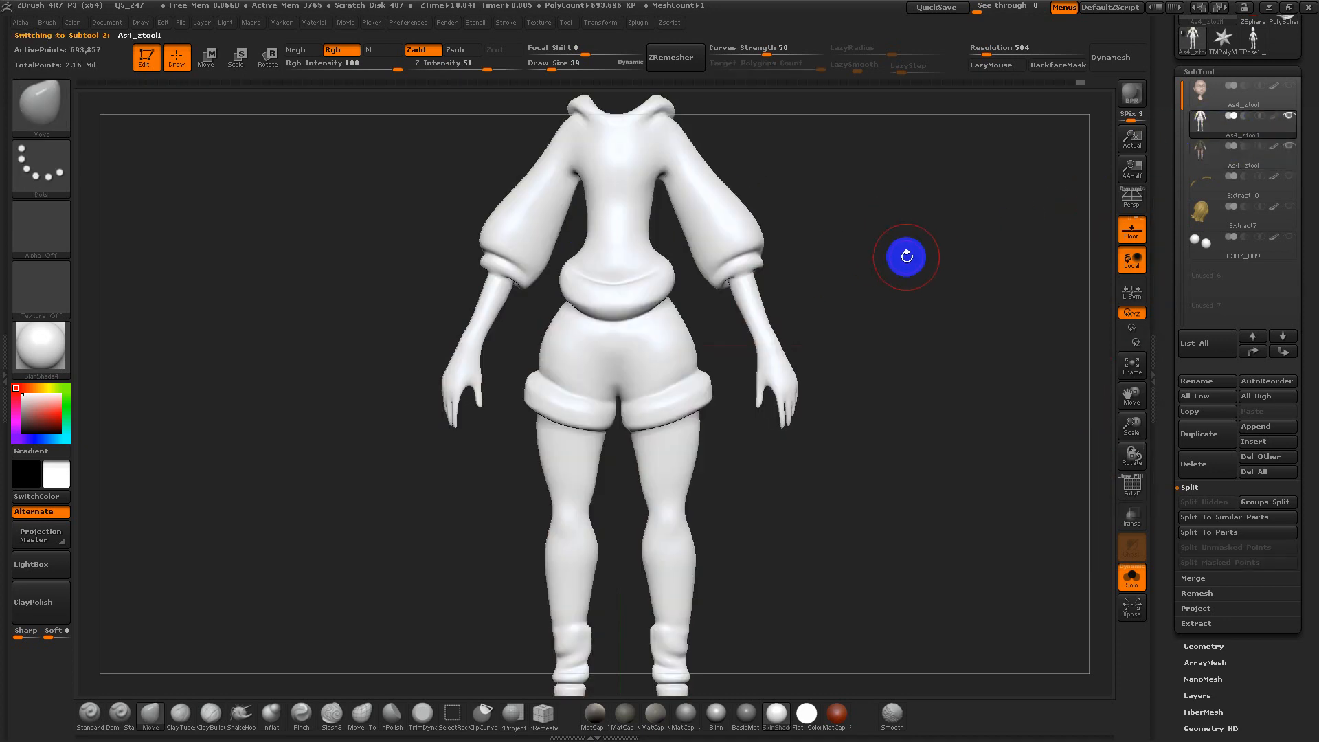
key("ctrl+d")
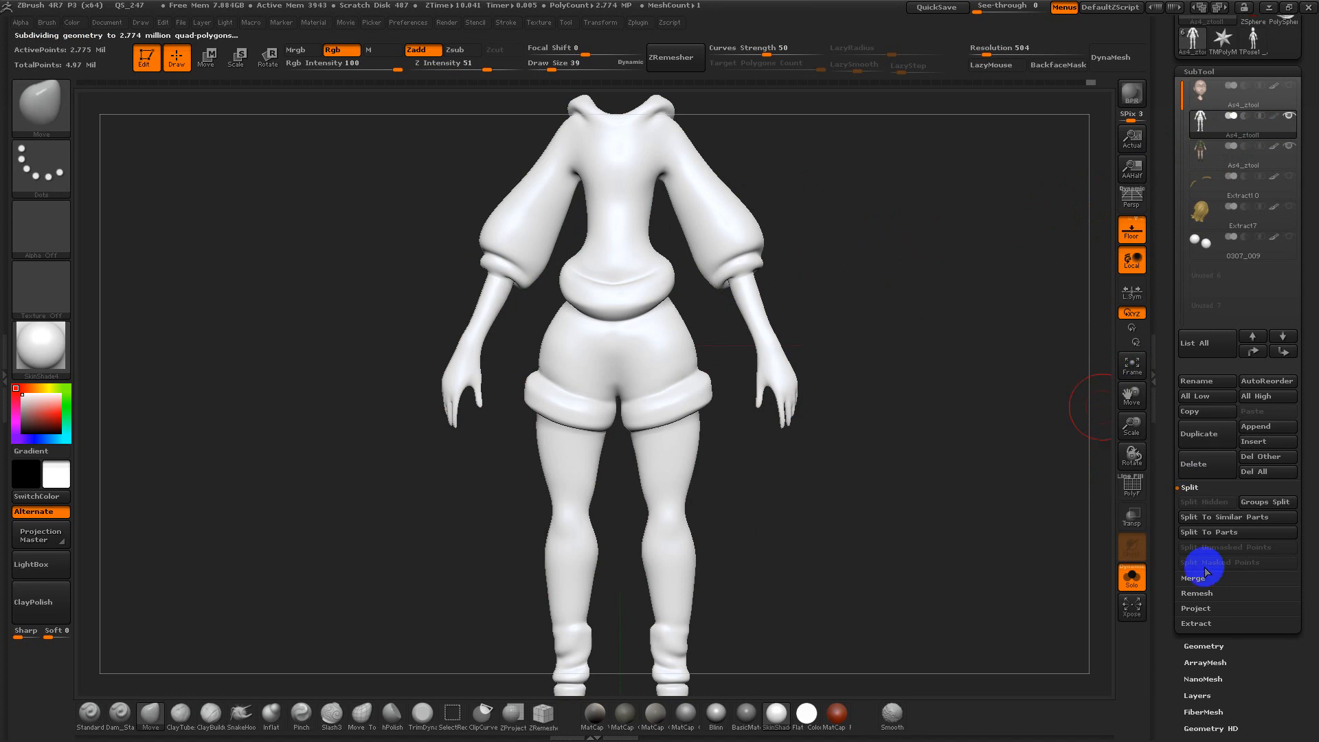
Project the original's detail and PolyPaint onto the subdivided body with ProjectAll at Dist 0.02
left_click(1195, 608)
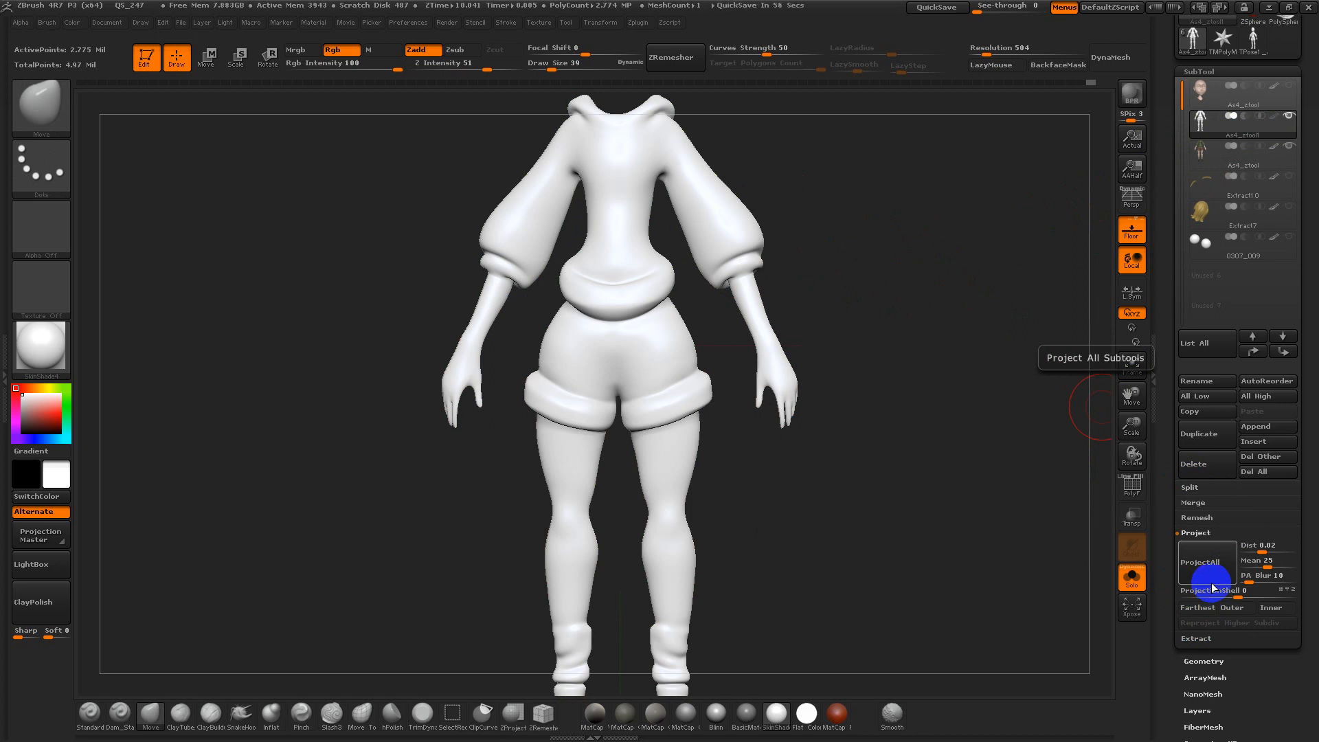
left_click(1214, 560)
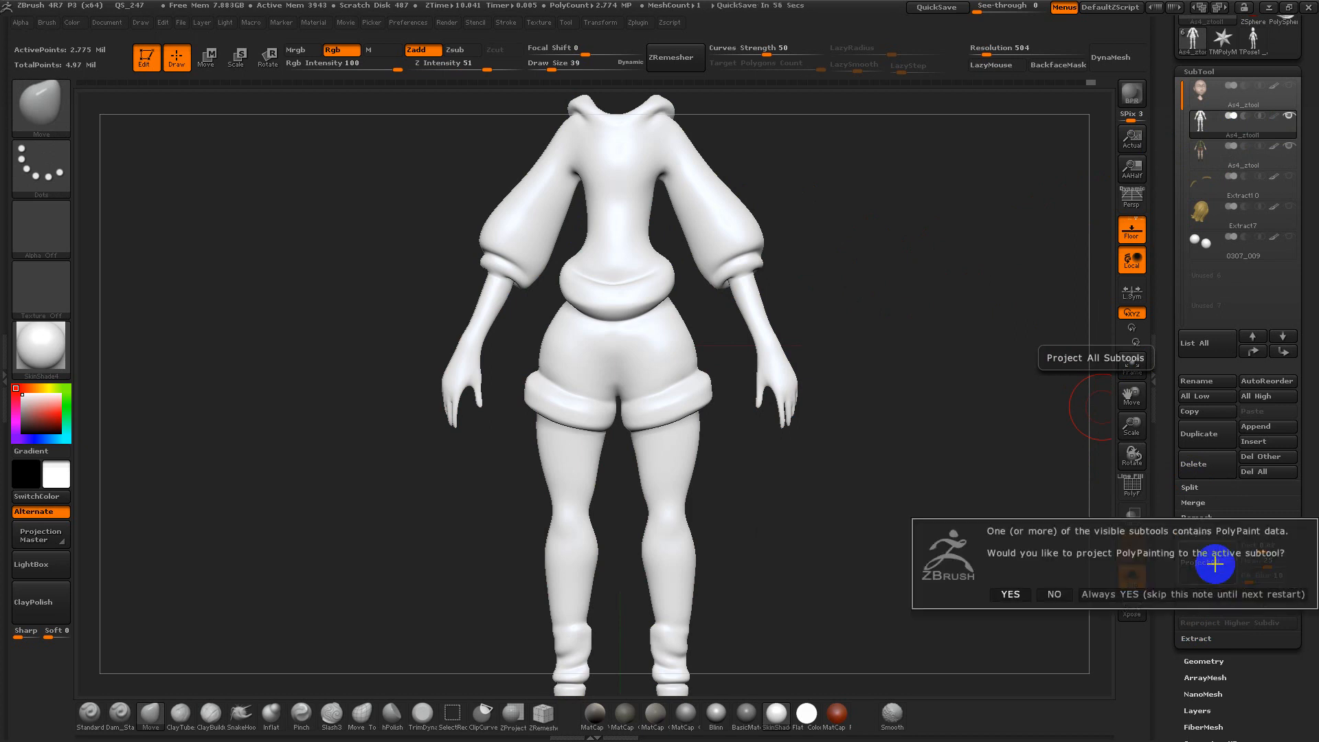
left_click(1011, 593)
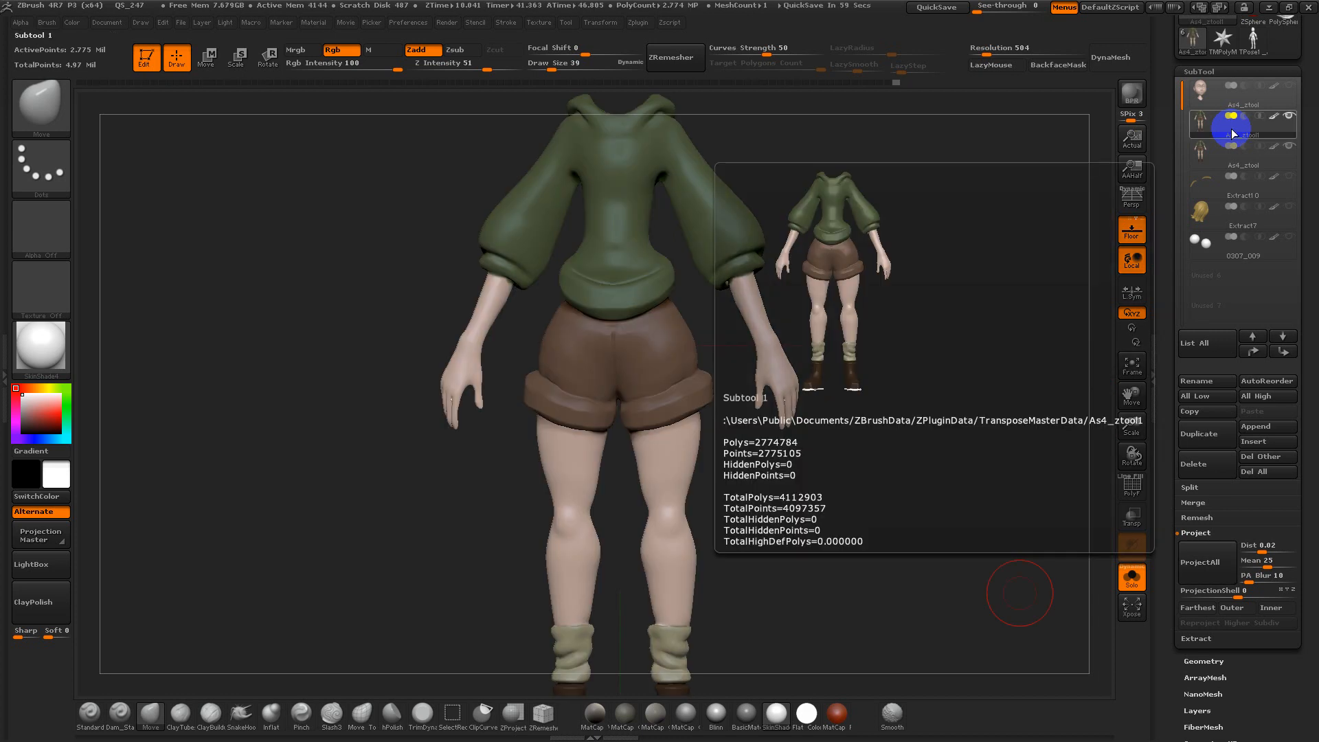
Compare the projected sweater and shorts up close with the original As4_ztool subtool
left_click_drag(962, 318, 1166, 171, "alt")
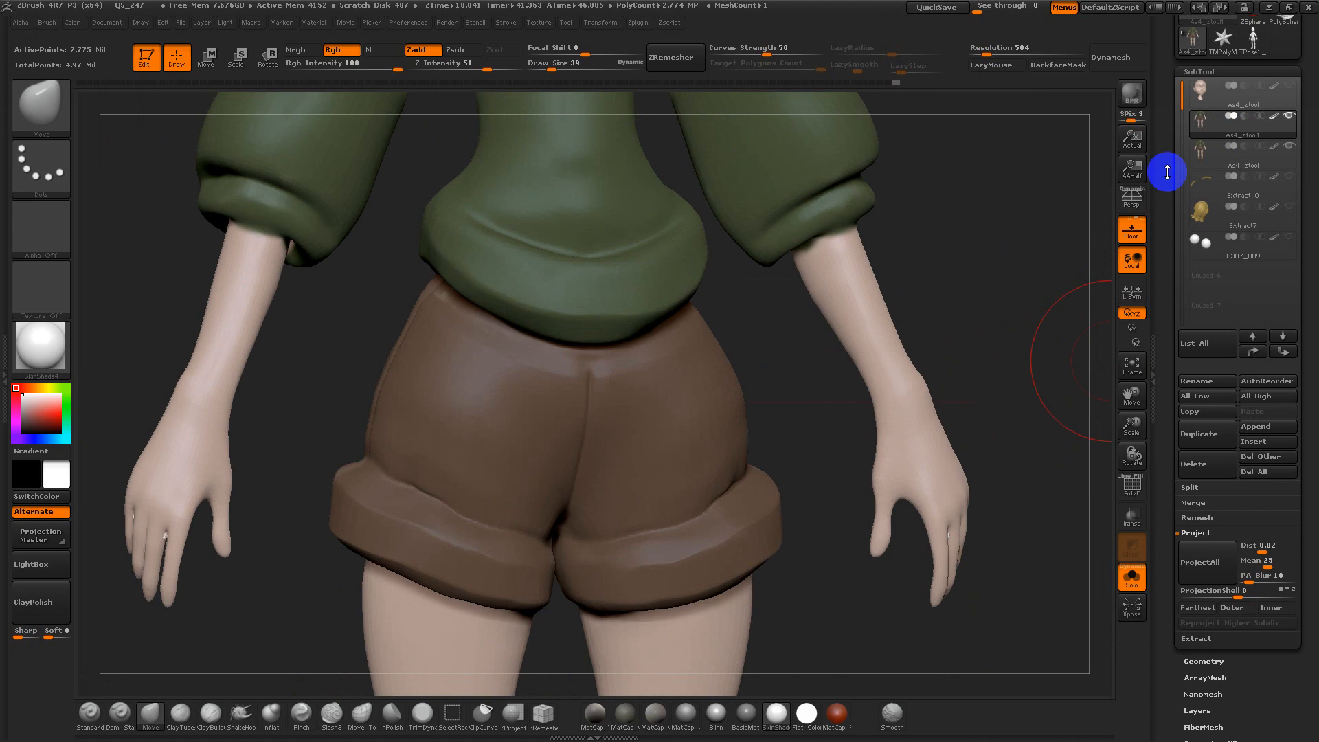
left_click(1200, 155)
left_click(1208, 131)
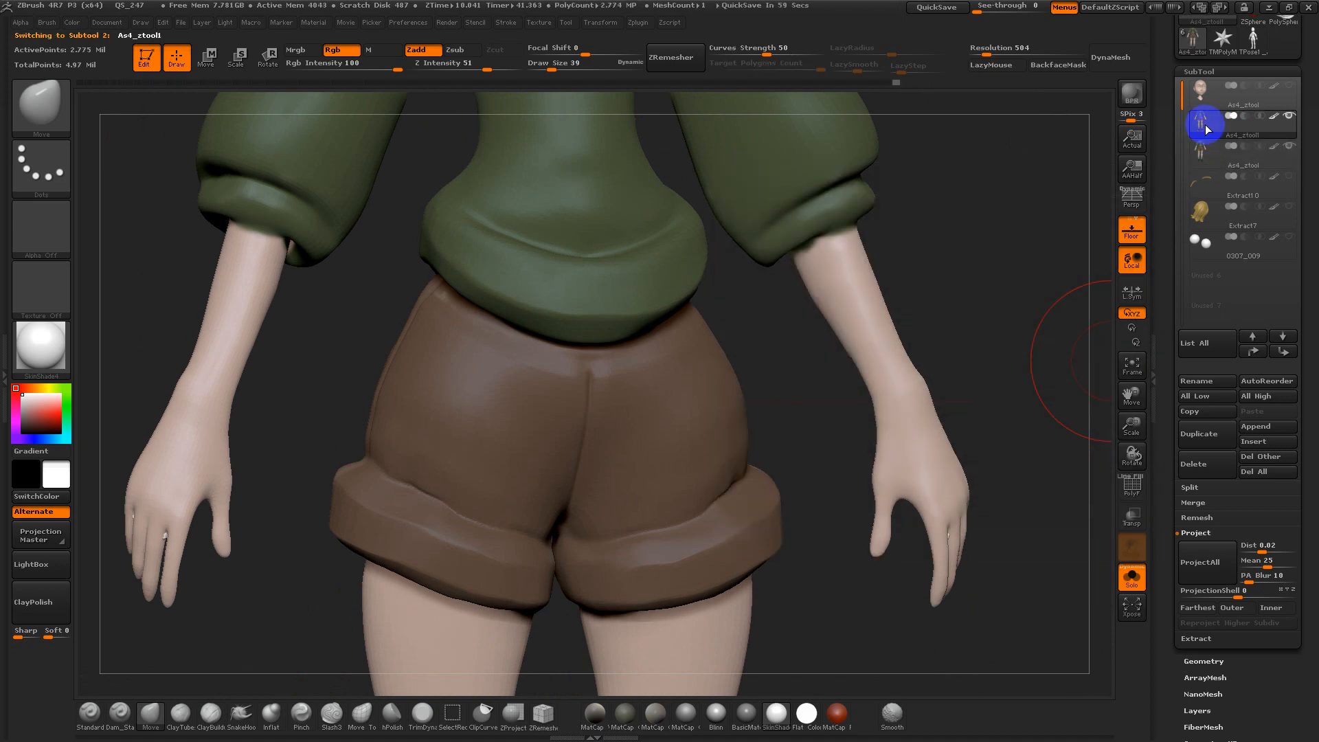
Lower the projected body to its lowest subdivision level and compare its polyframe with the original's dense mesh
key("shift+f")
key("shift+d")
key("shift+d")
key("shift+d")
key("shift+d")
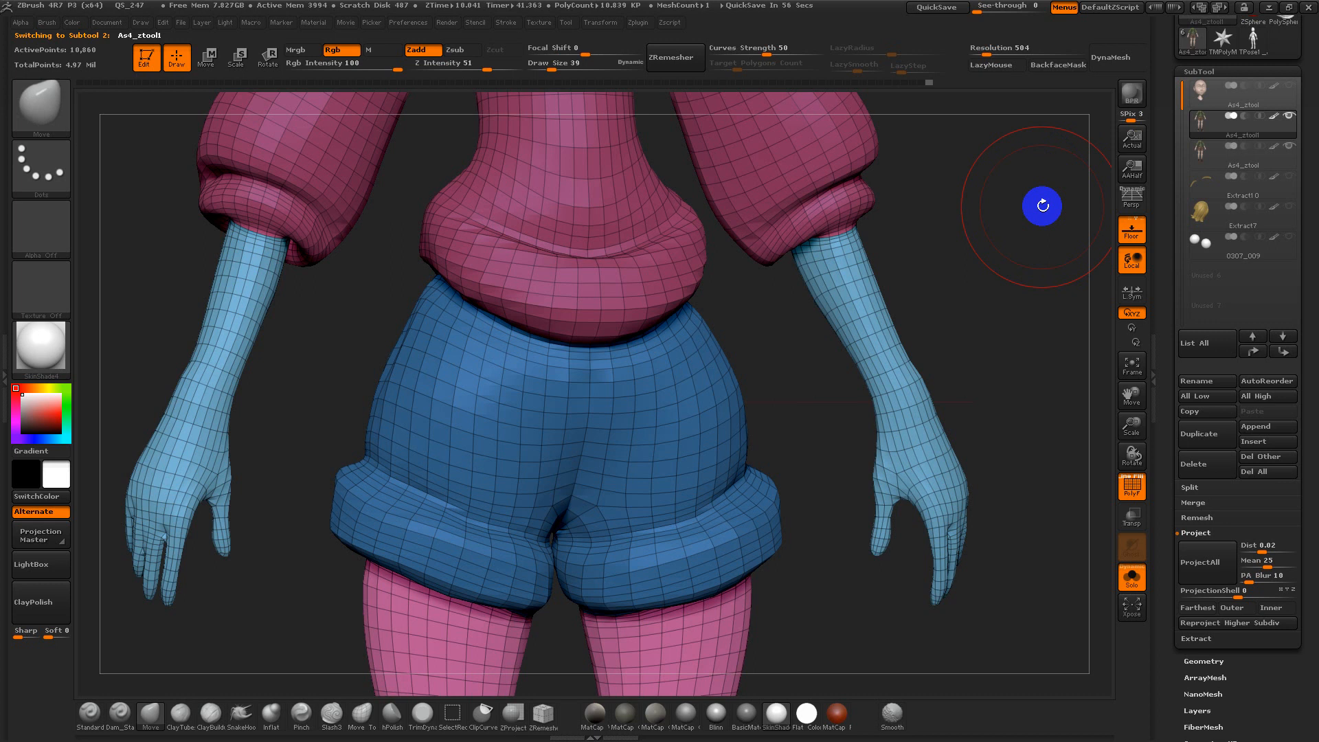
left_click(1206, 158)
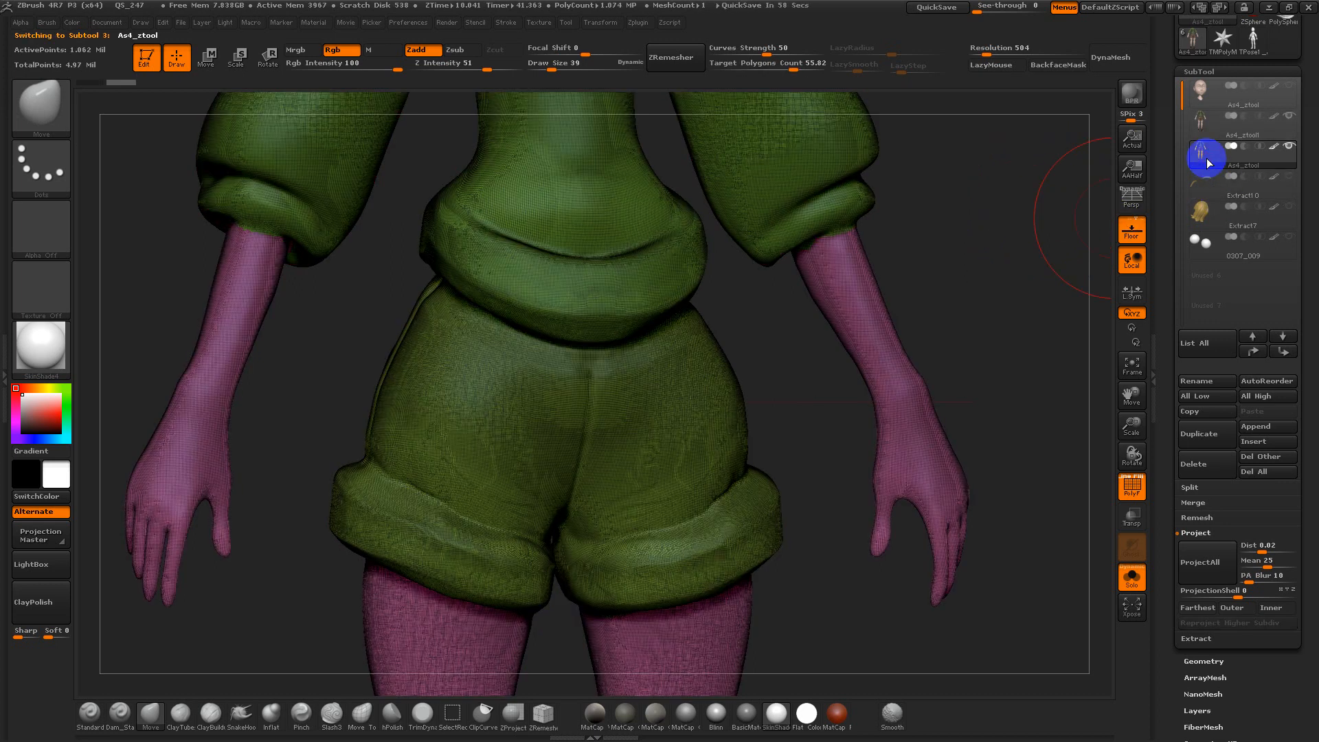
left_click(1200, 122)
key("shift+f")
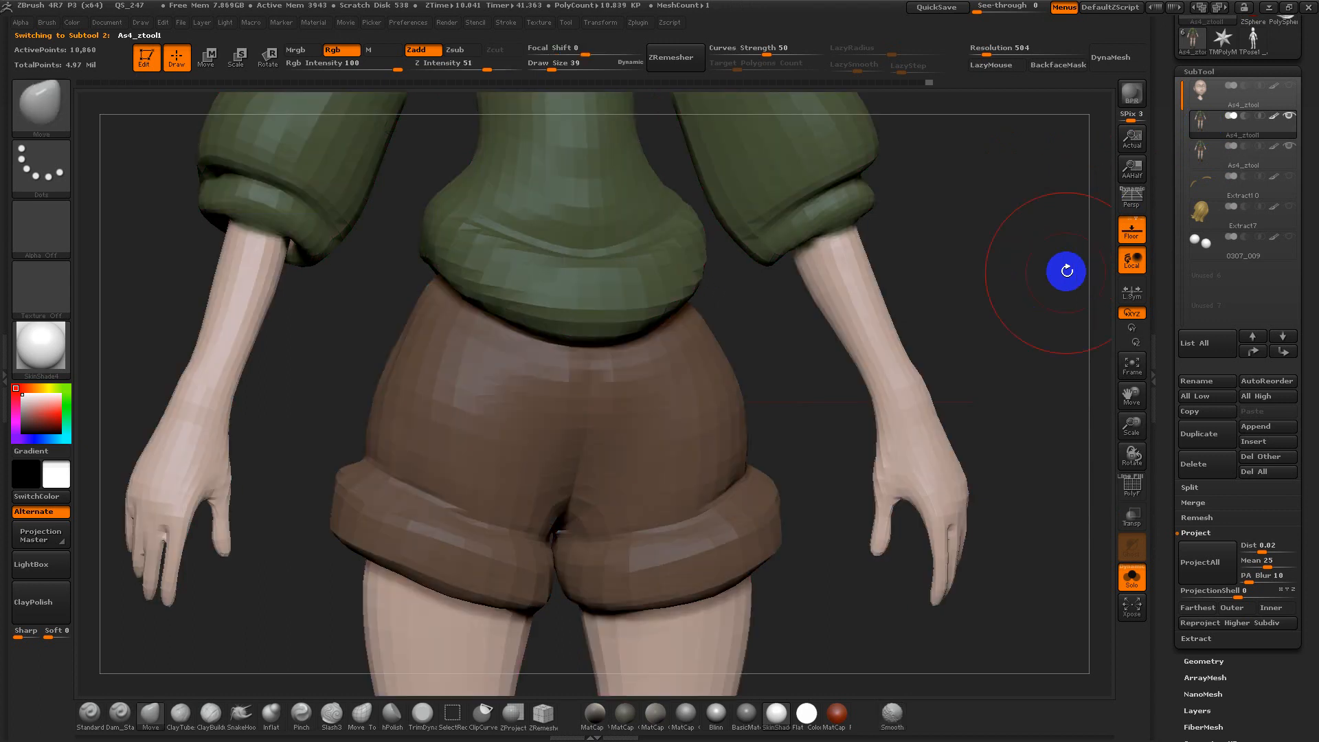
Return the projected body to its highest subdivision level and set the Draw Size to 9
left_click_drag(1063, 271, 937, 203)
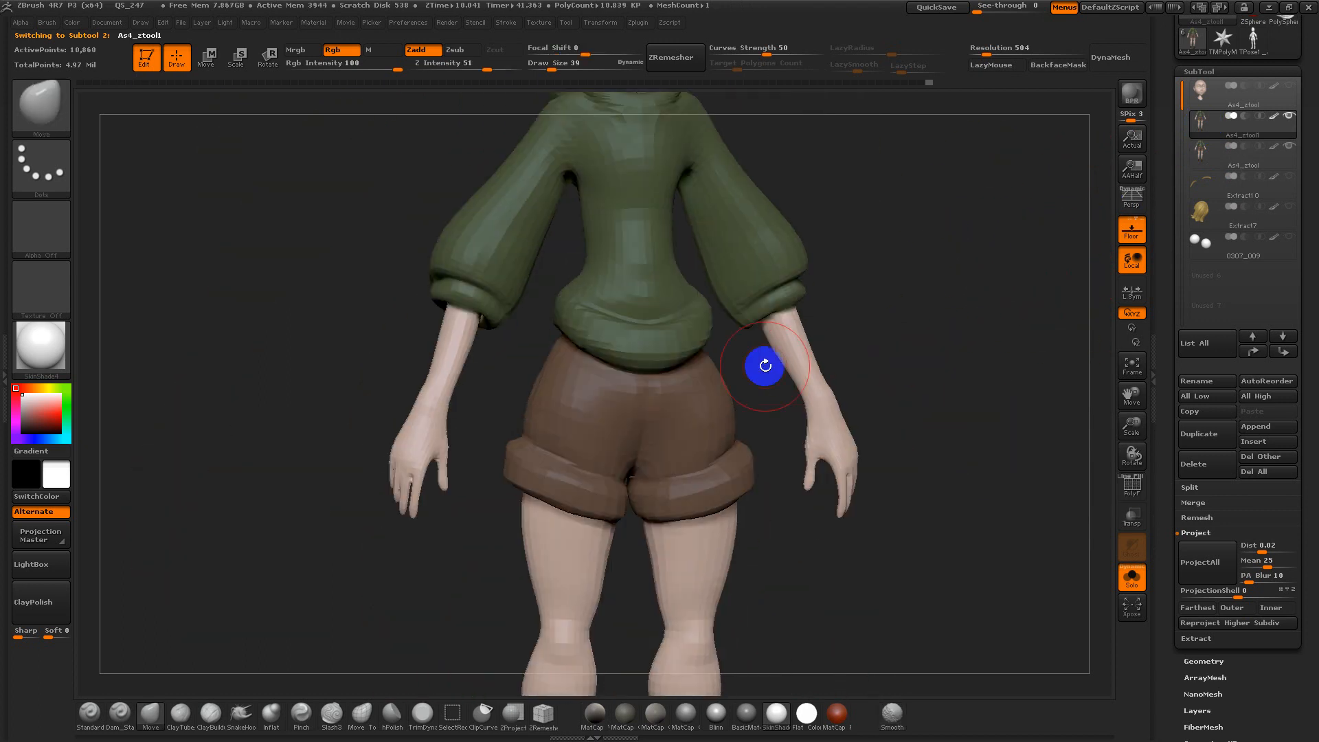
left_click_drag(869, 325, 1033, 609, "alt")
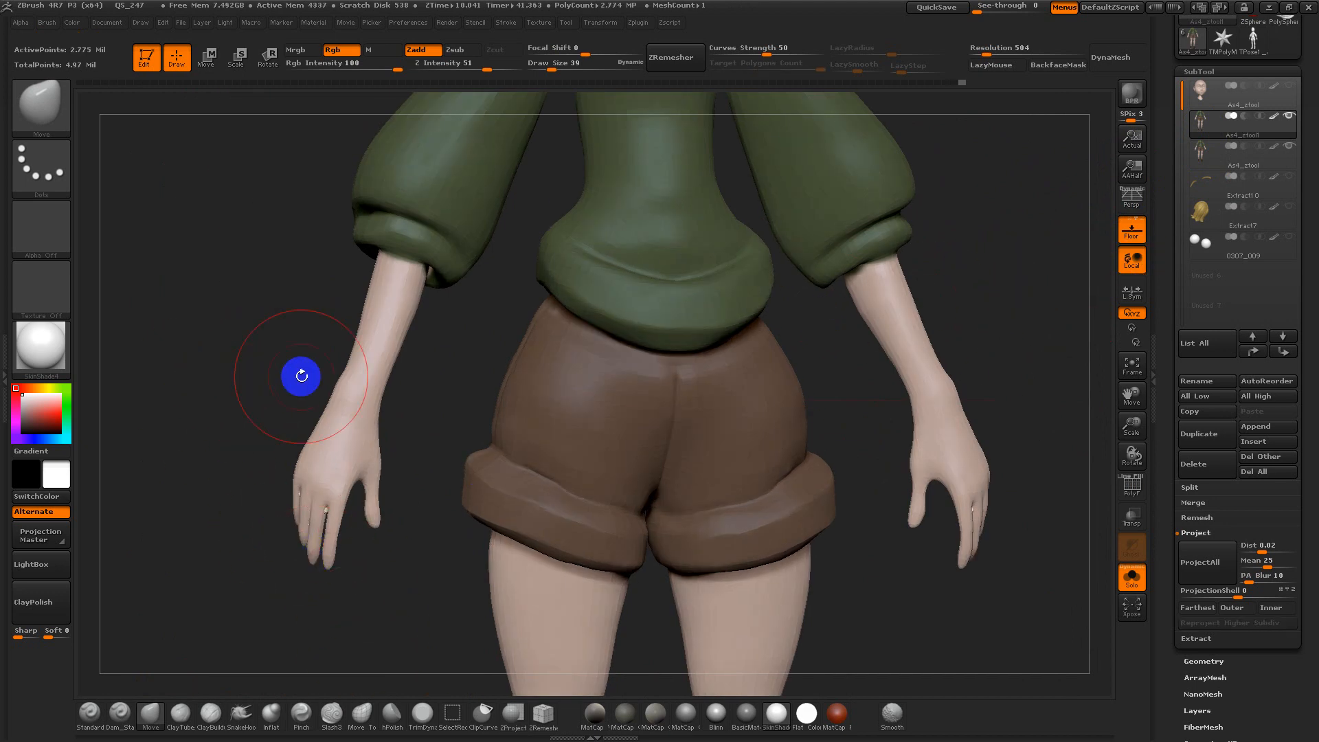
right_click(647, 184)
left_click(627, 189)
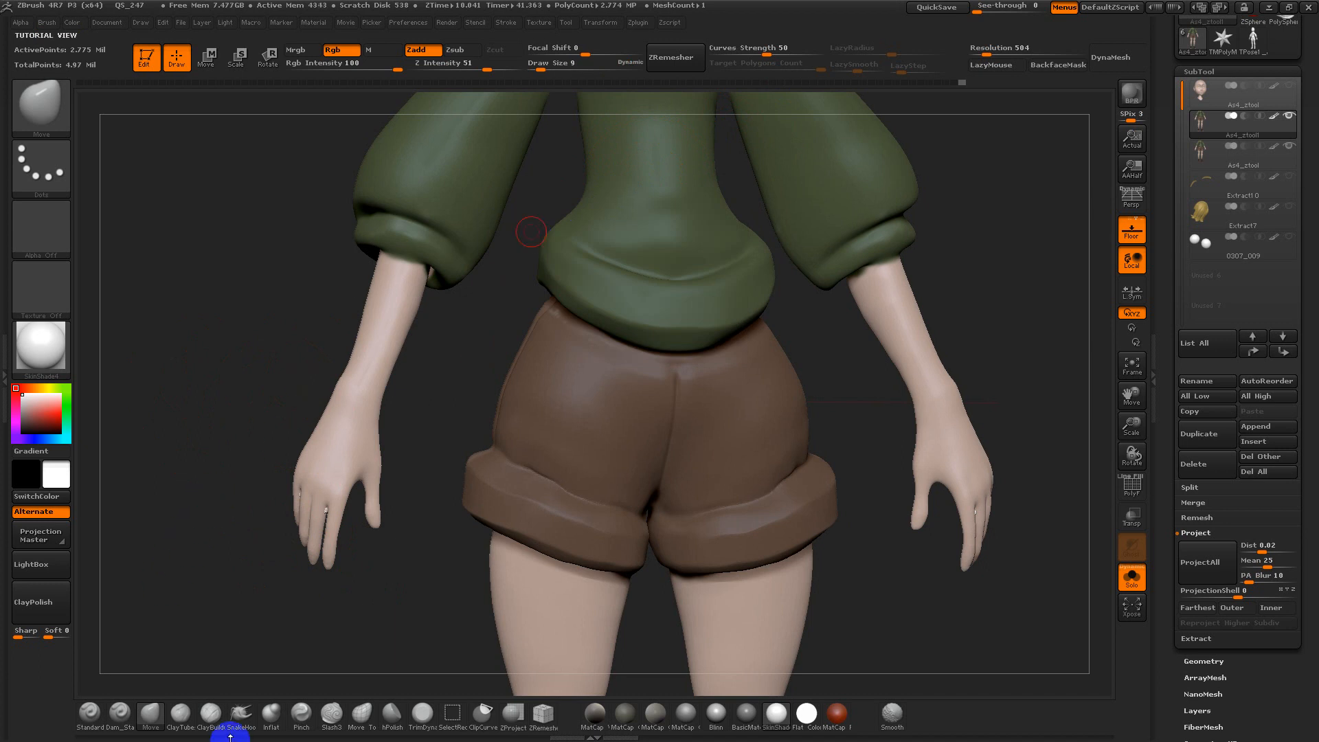
Choose the Standard brush with the FreeHand stroke and set the painting colour to black
left_click(88, 716)
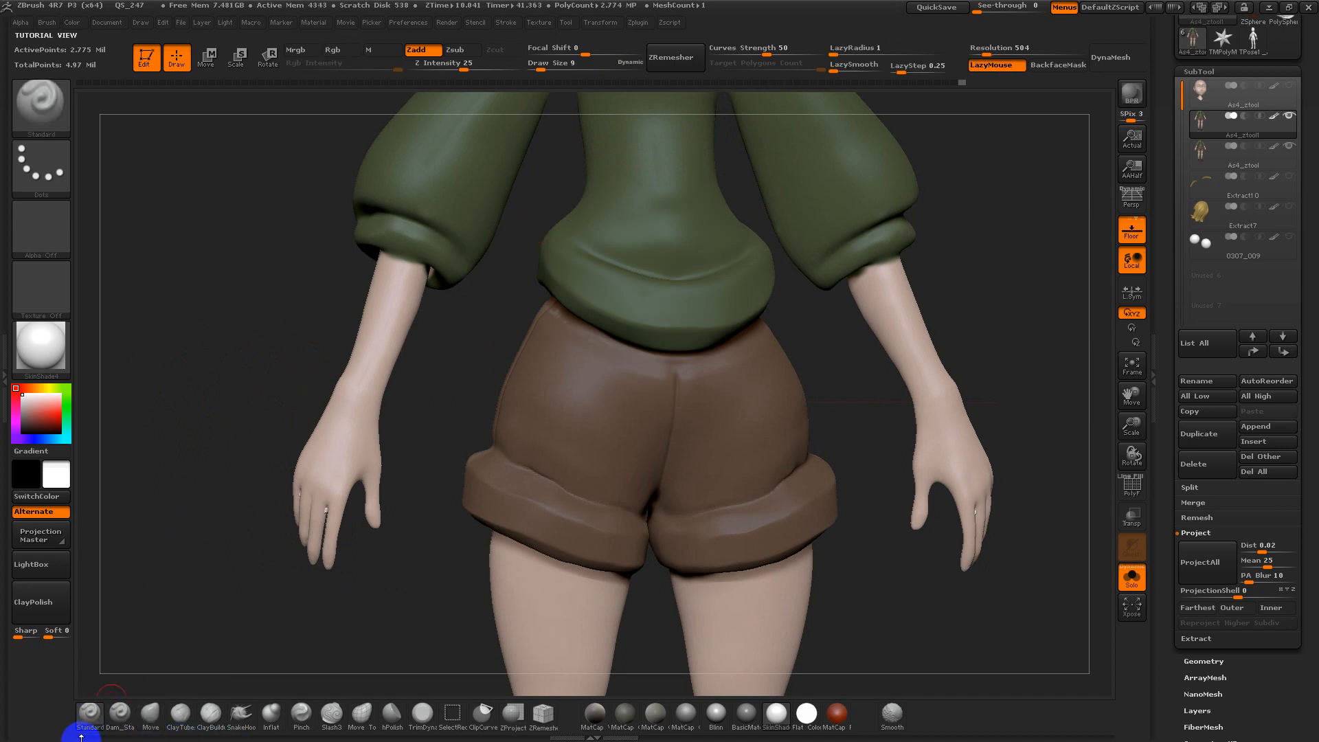
left_click(66, 168)
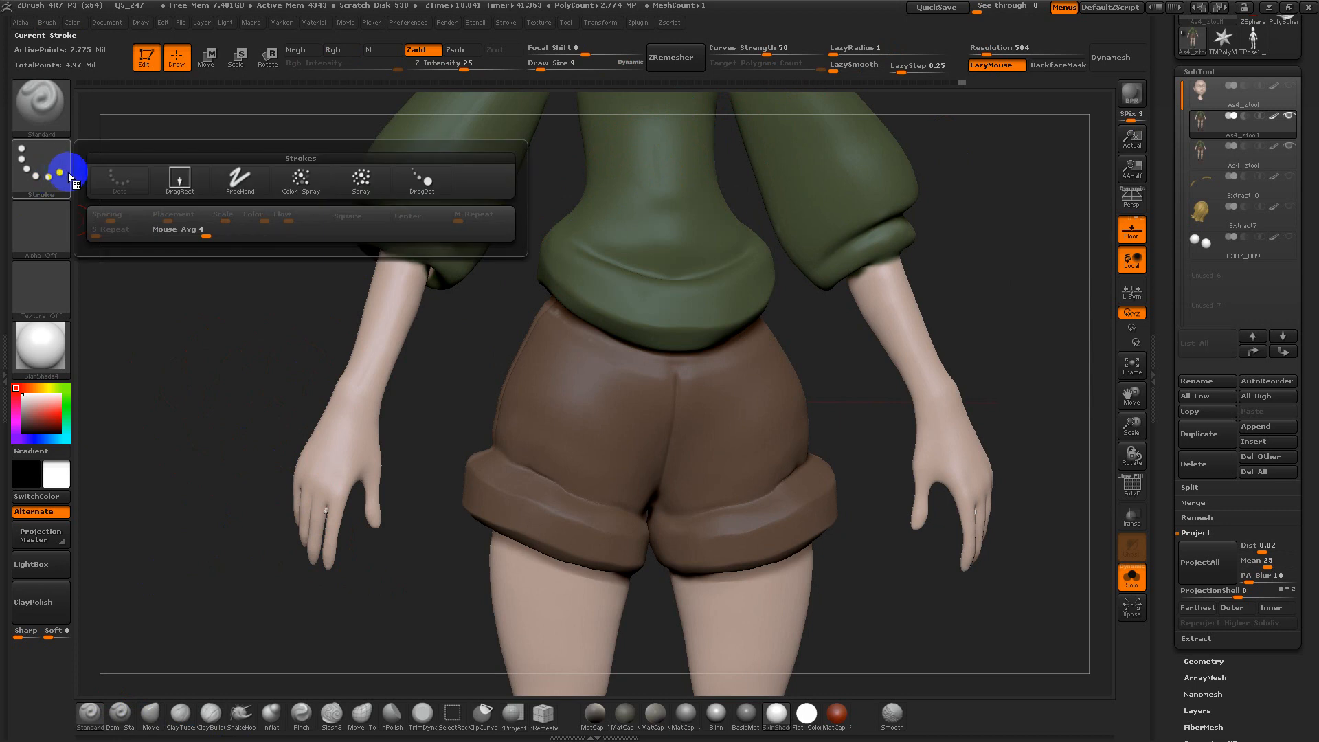
left_click(186, 177)
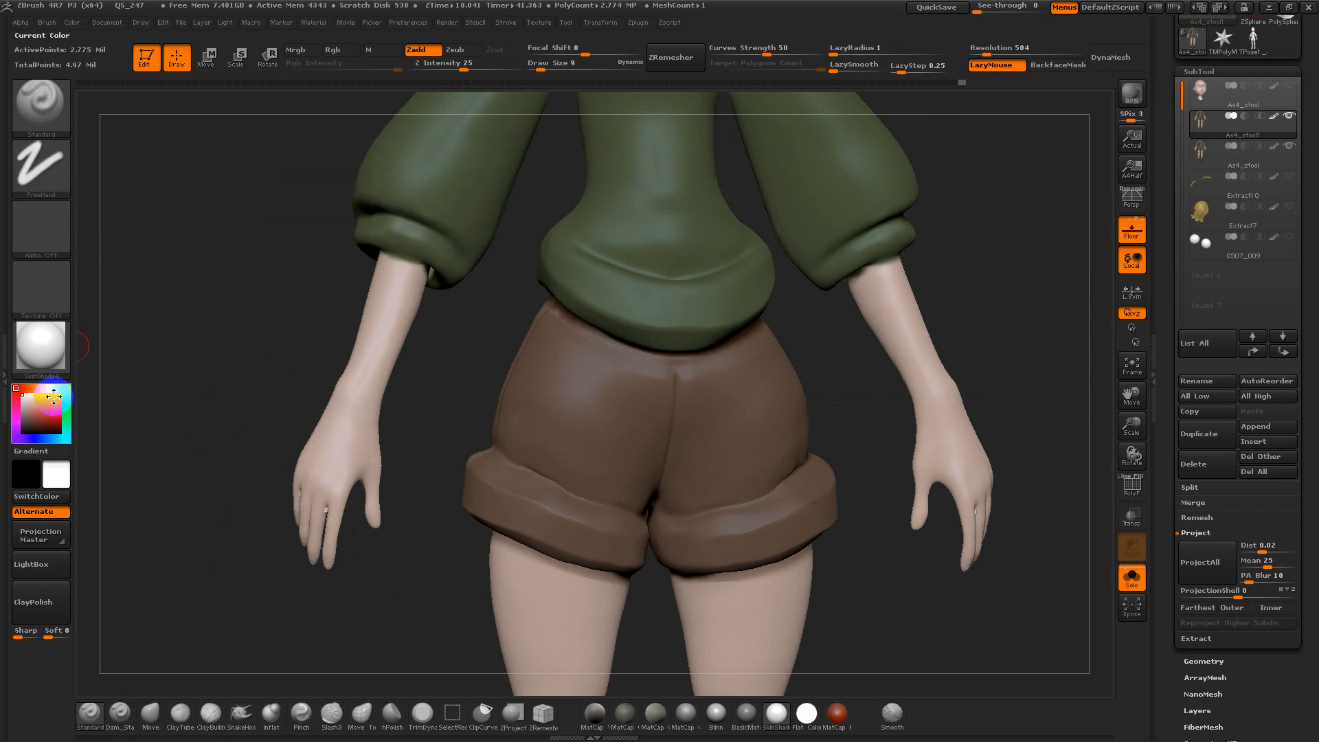
left_click_drag(55, 412, 23, 431)
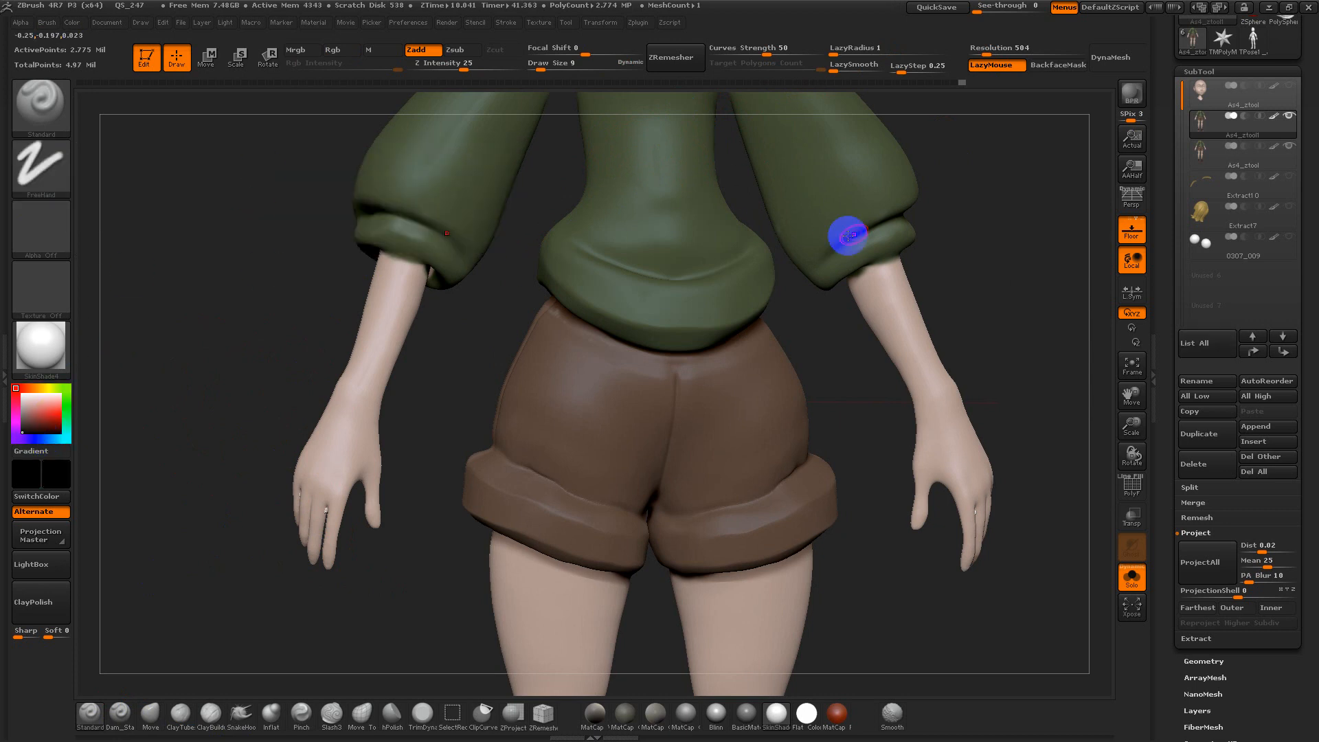
Make the brush paint colour only by turning Zadd off and Rgb on
left_click_drag(938, 206, 881, 344, "alt")
mouse_move(868, 229)
left_mouse_down("alt")
mouse_move(859, 268)
mouse_move(832, 259)
left_mouse_up("alt")
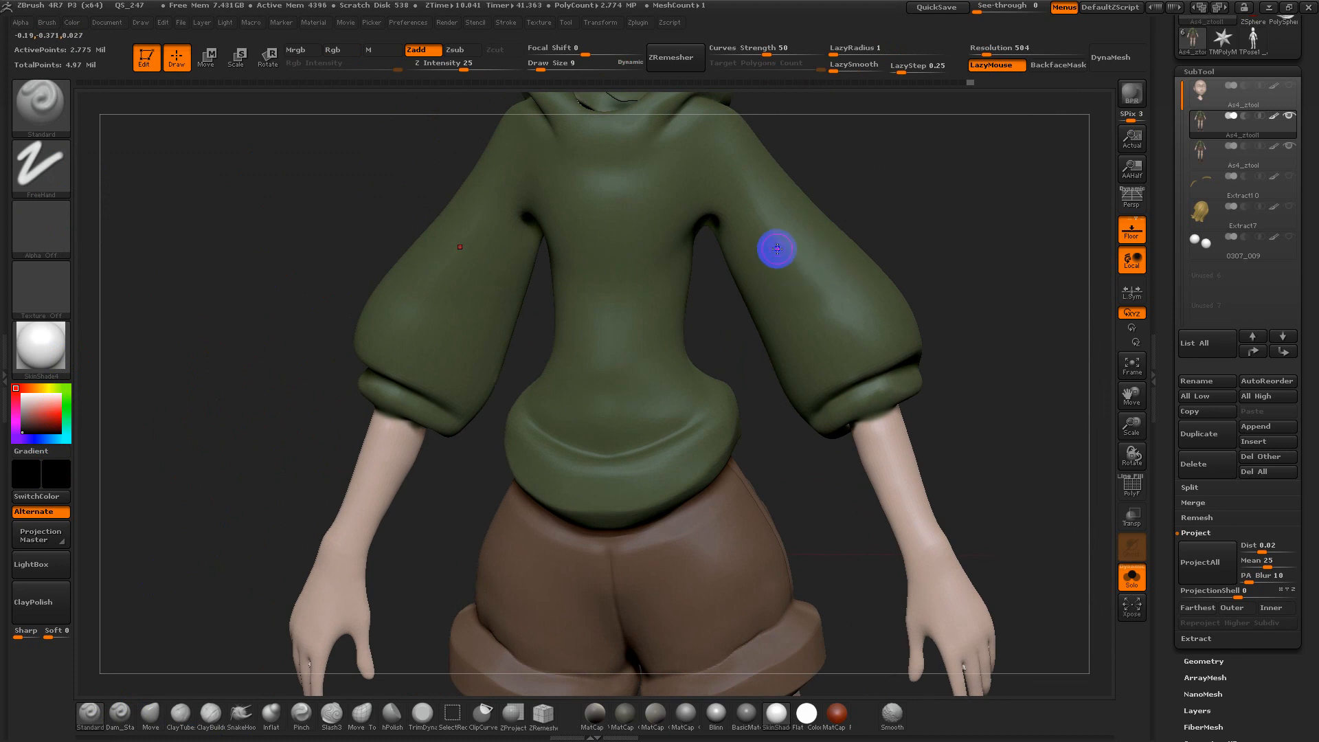
key("ctrl")
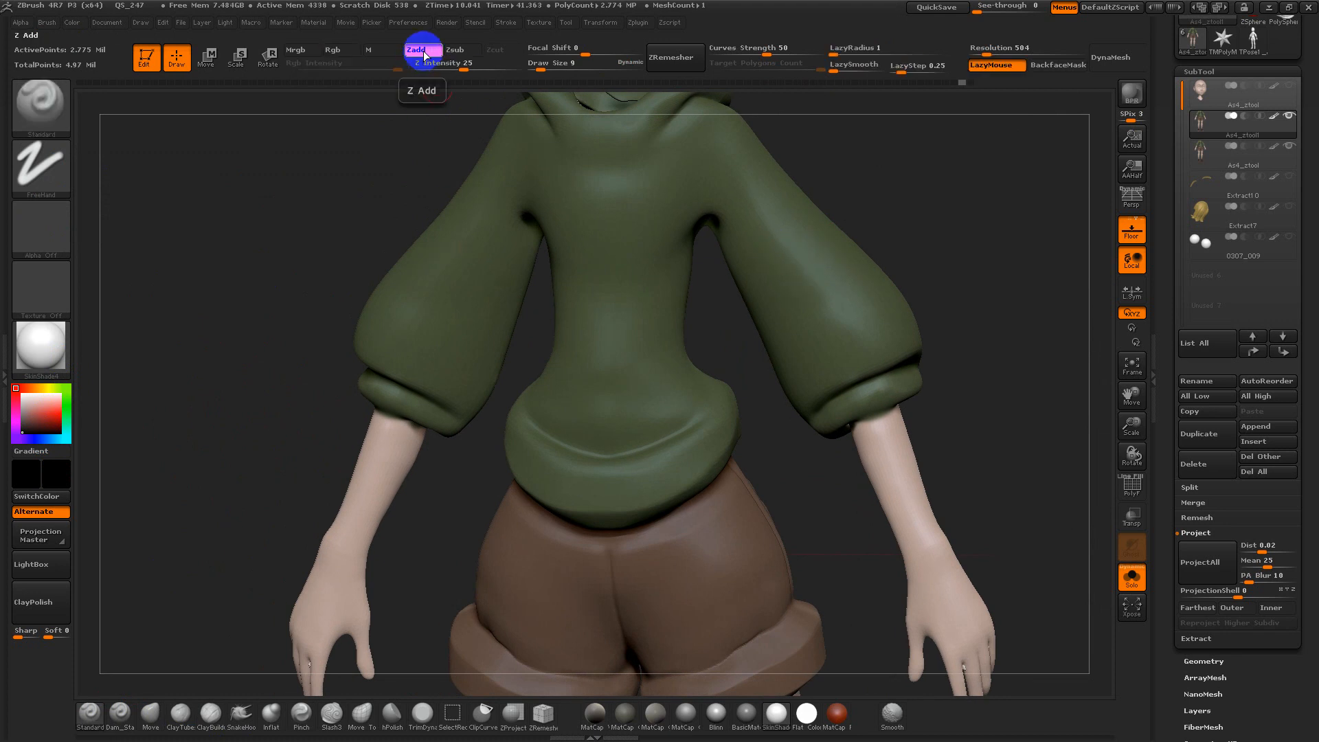
left_click(423, 52)
left_click(350, 55)
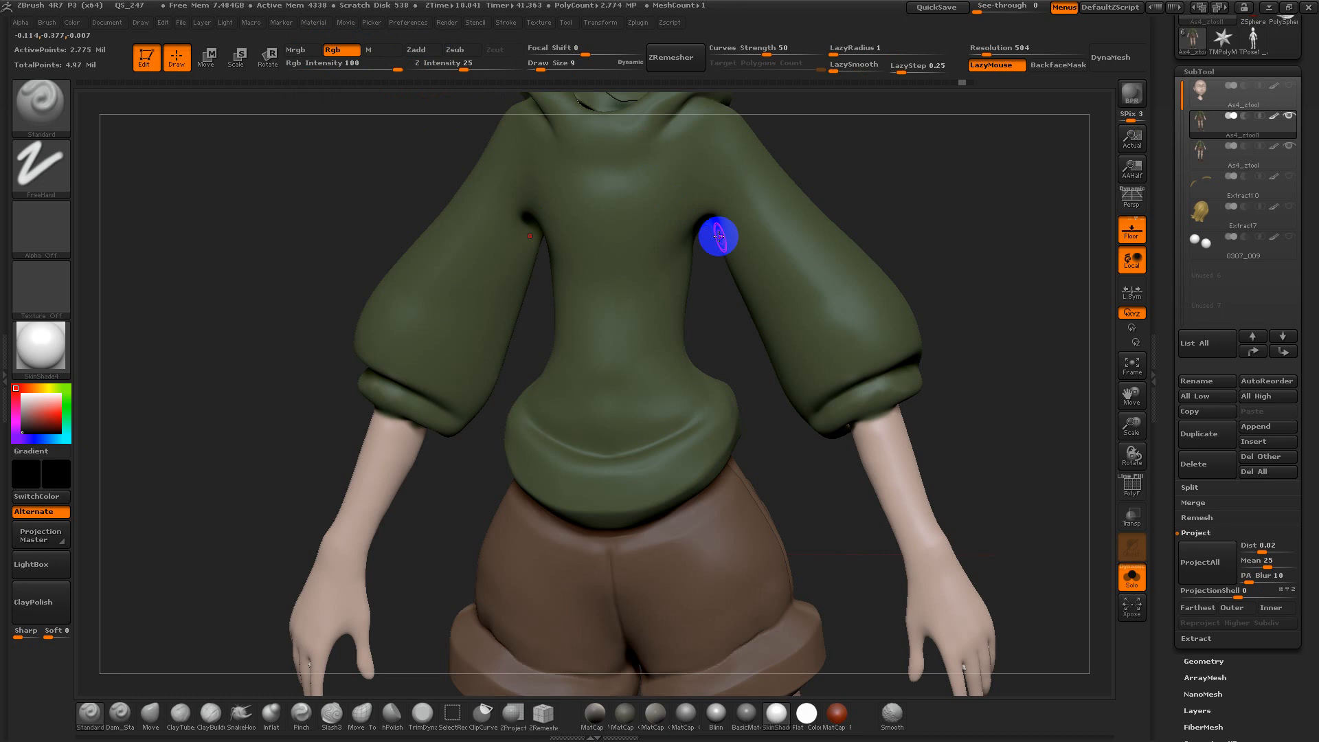
Paint a black test patch on the upper part of the sweater's sleeves, undoing unwanted strokes
left_click_drag(764, 235, 792, 290)
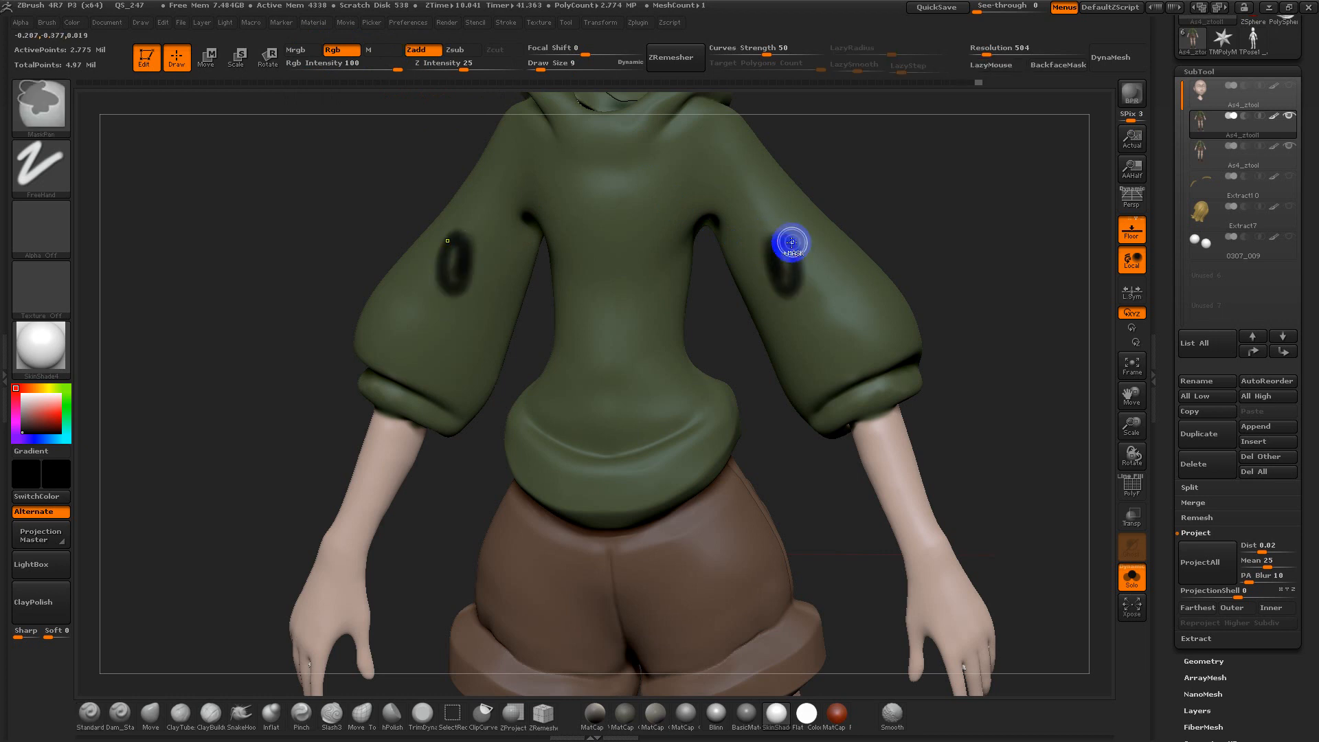
key("ctrl+z")
left_click_drag(766, 230, 777, 227)
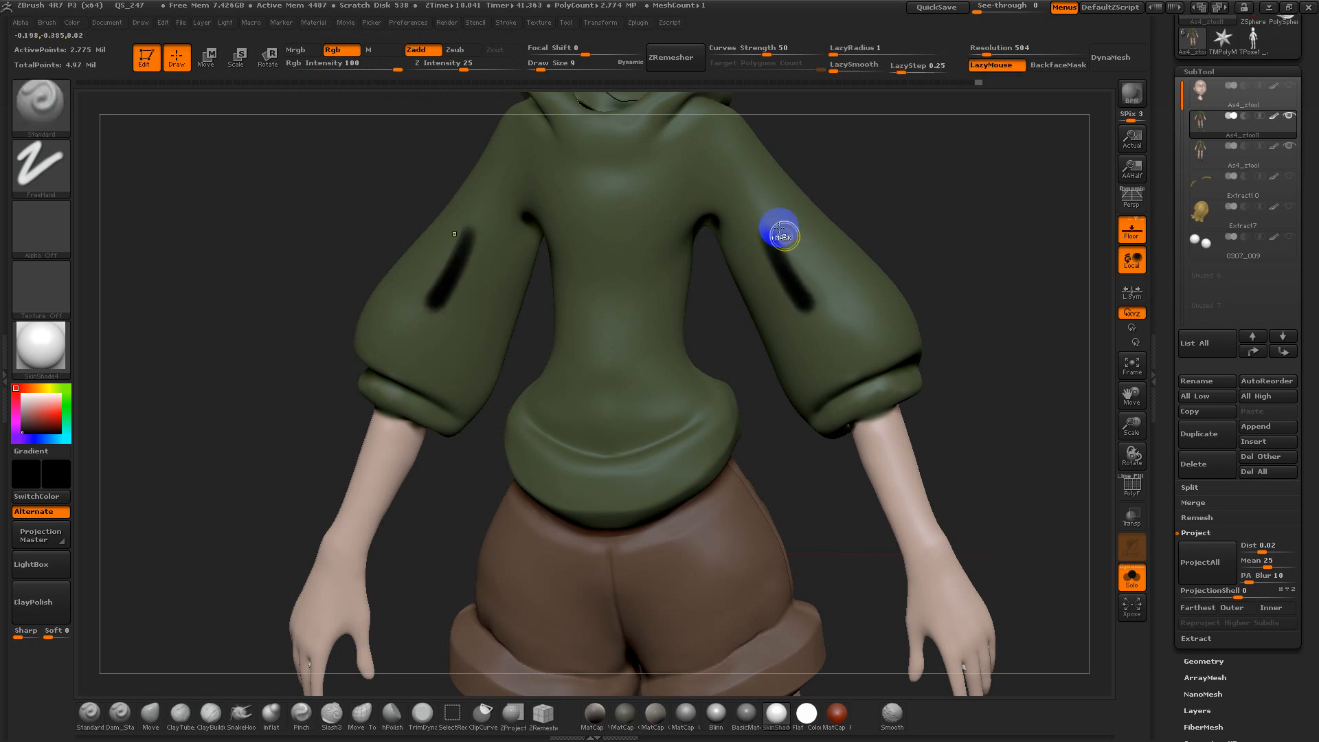
key("ctrl+z")
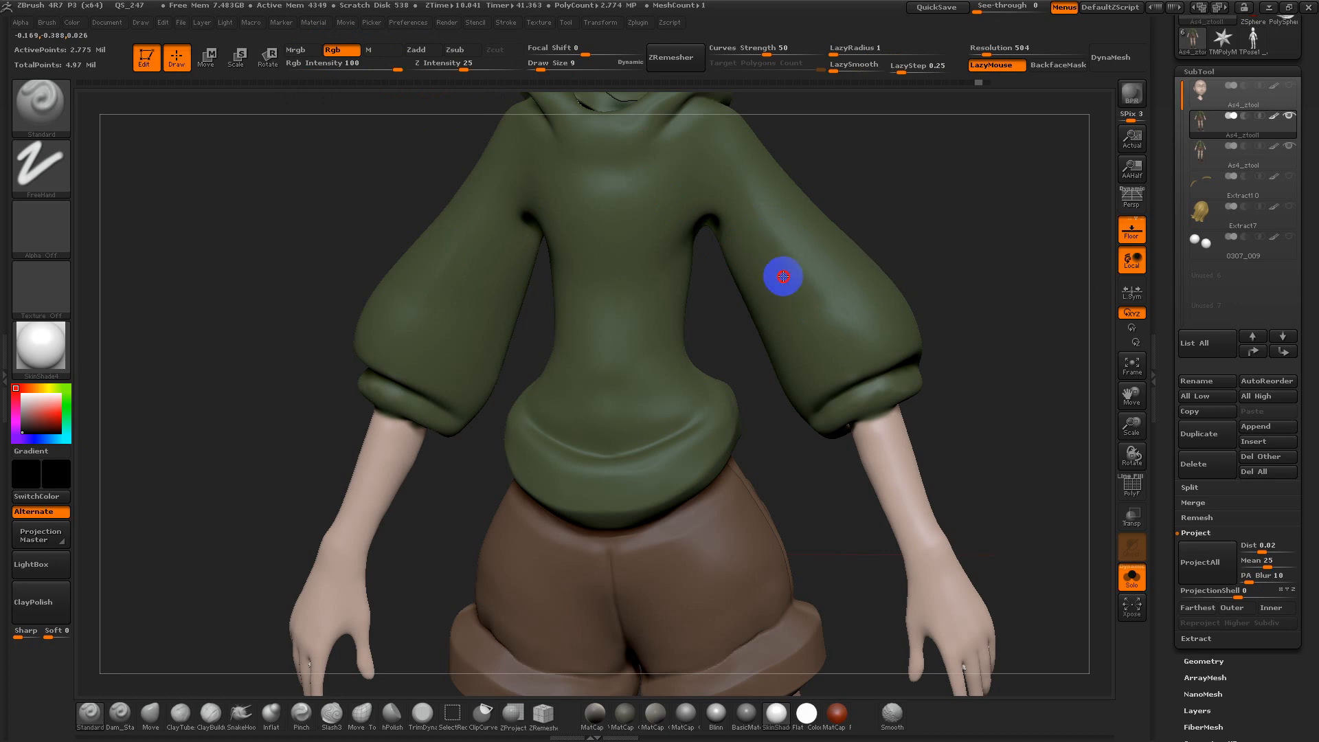
left_click_drag(783, 276, 757, 229)
left_click_drag(855, 247, 934, 211)
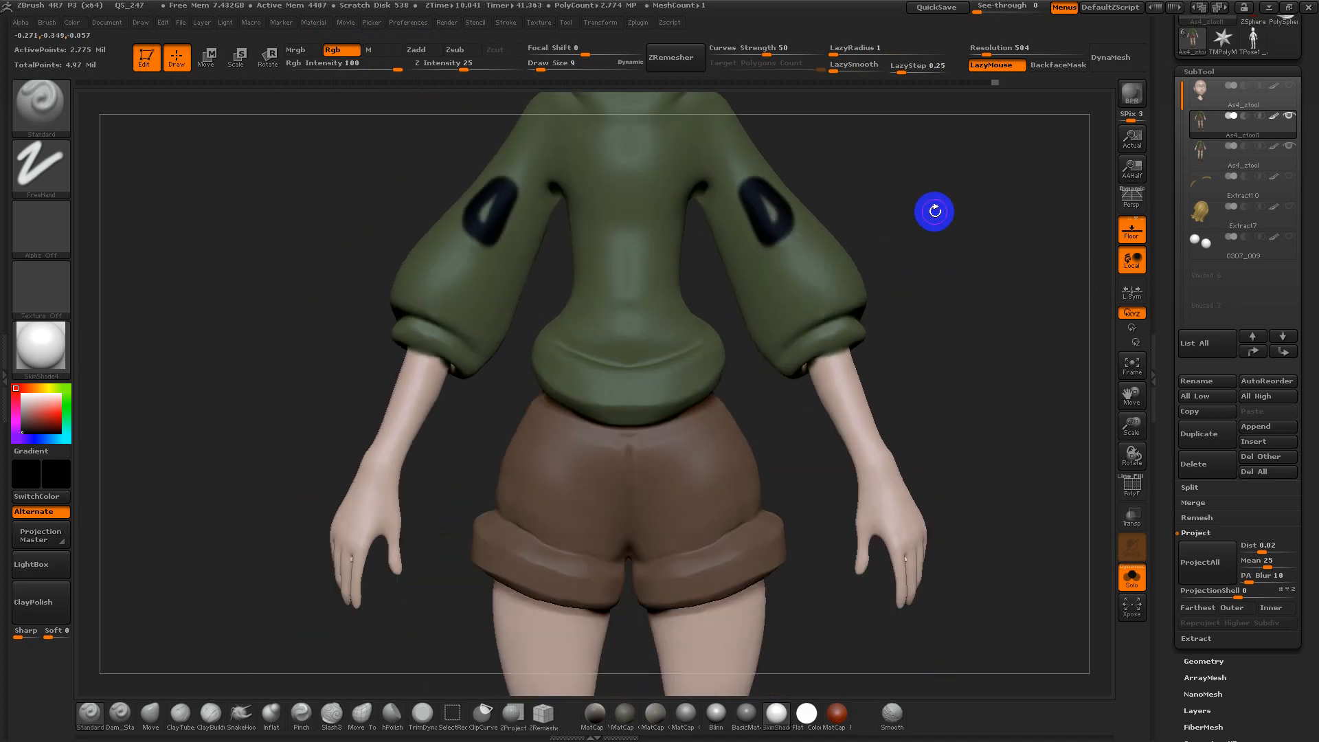
Compare the painted sleeve patches up close at the body's lowest and highest subdivision levels
key("shift")
key("shift+d")
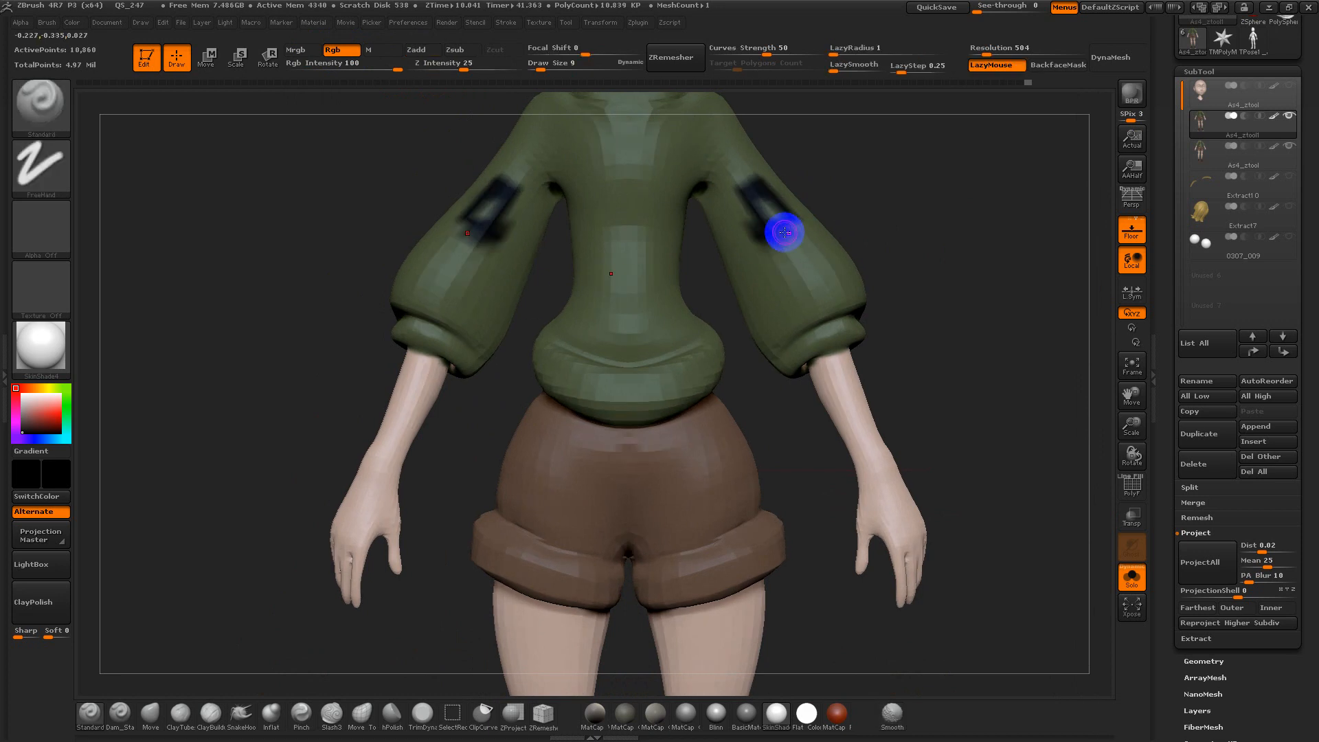
left_click_drag(932, 203, 992, 361, "alt")
key("shift")
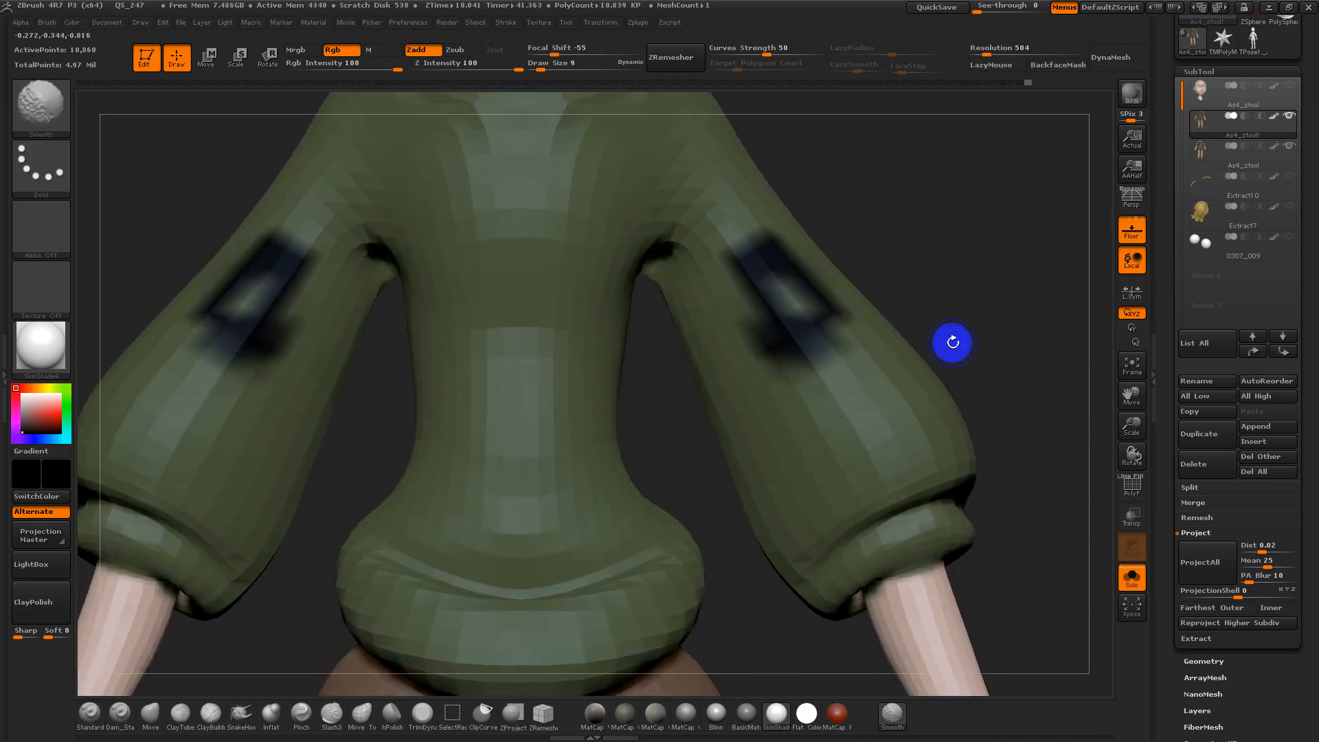
key("d")
key("d")
key("d")
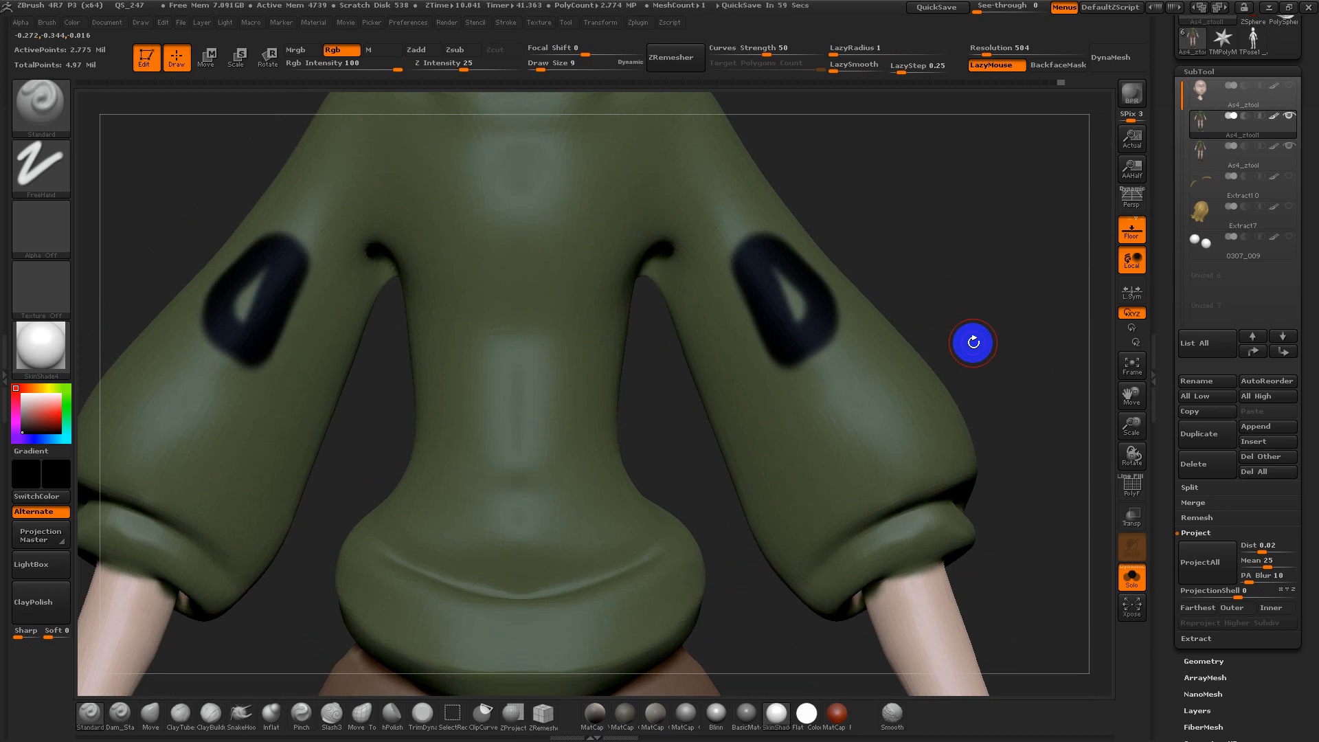
Undo the black test painting on both sleeves
key("ctrl")
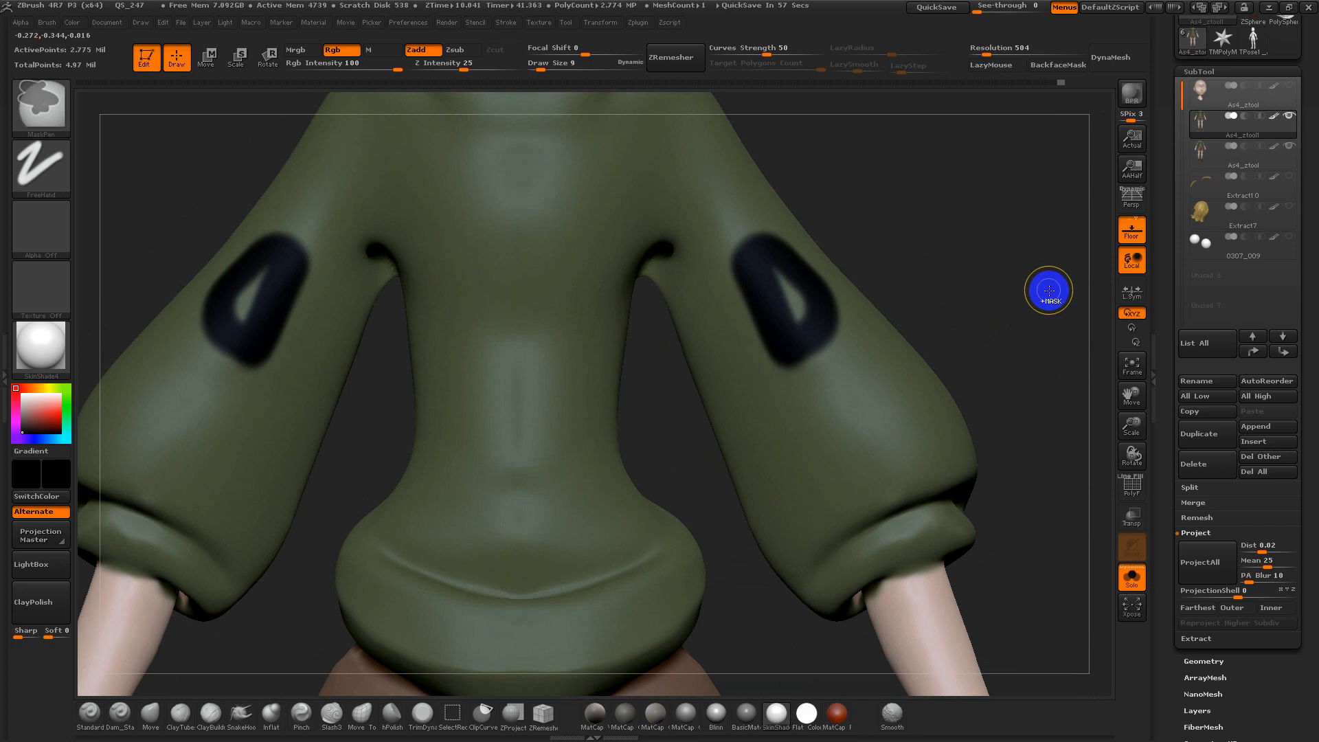
key("ctrl+z")
key("ctrl+z")
key("ctrl+z")
key("ctrl+z")
key("ctrl+z")
key("ctrl+z")
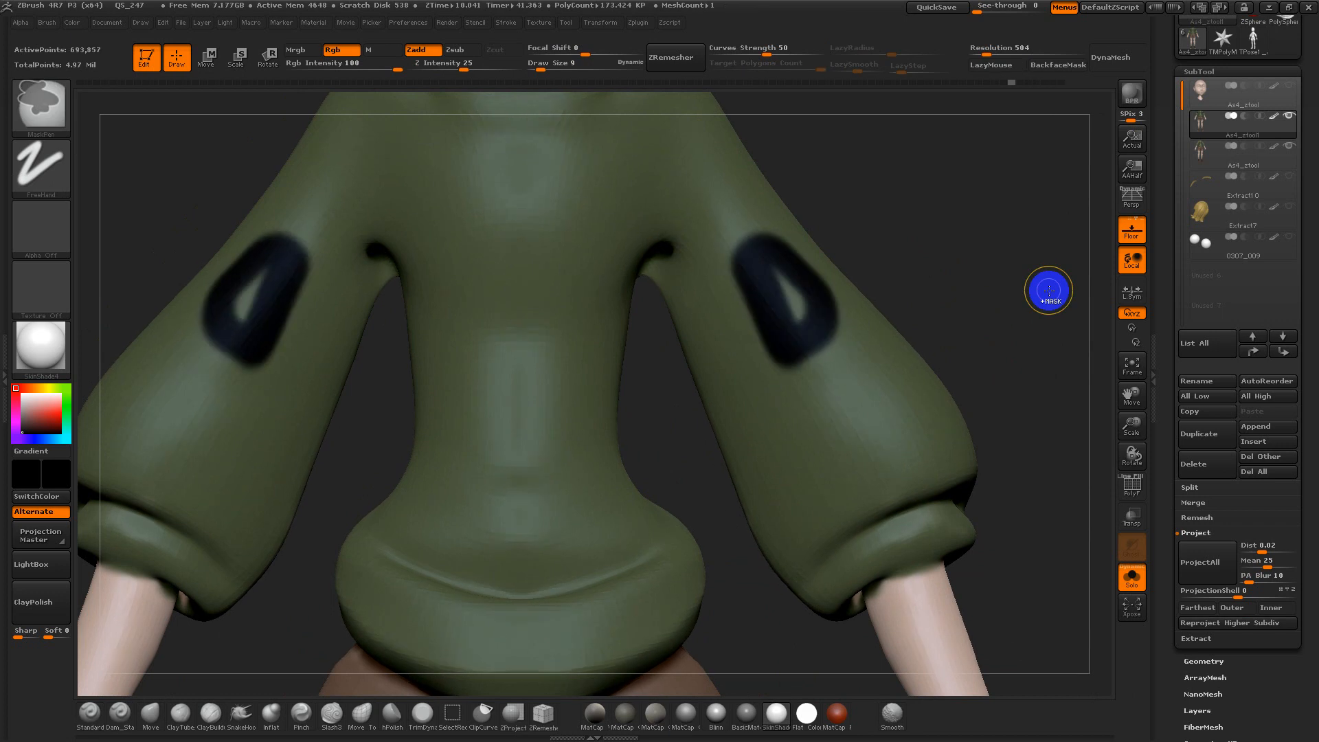
key("ctrl+z")
key("ctrl+z")
key("ctrl+z")
key("ctrl+z")
key("ctrl+z")
Compare the sweater and shorts colours at the lowest subdivision level with those at the highest level
left_click_drag(1051, 324, 1033, 305, "alt")
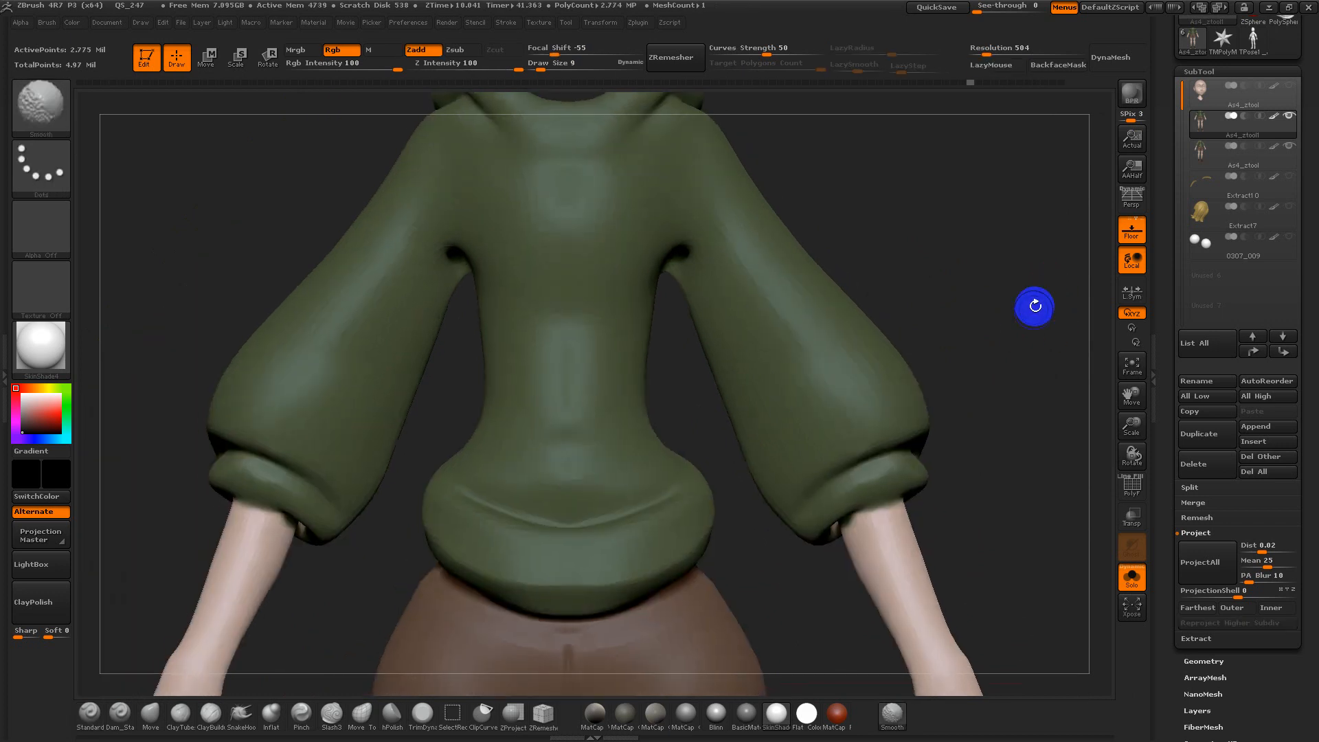
key("shift+d")
key("shift+d")
key("shift+d")
key("shift+d")
left_click_drag(1010, 375, 987, 303, "alt")
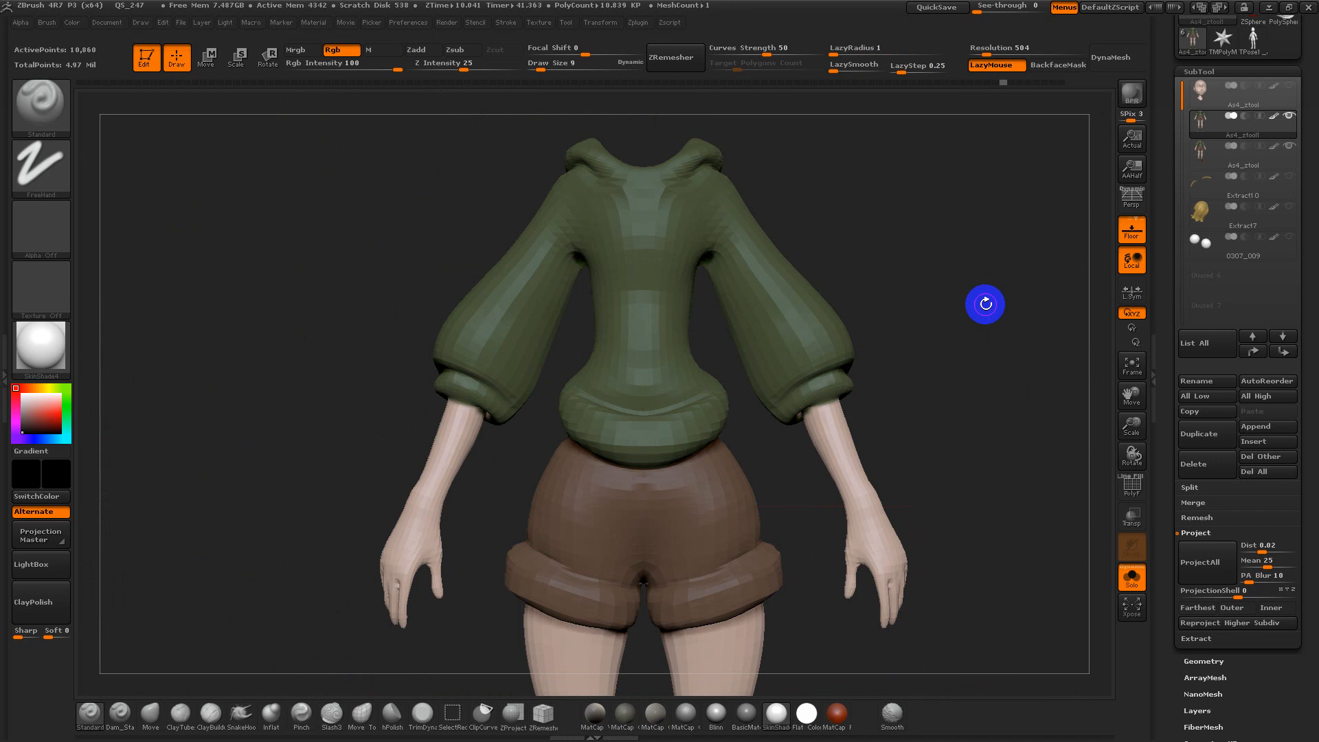
key("ctrl+shift")
key("d")
key("d")
key("d")
key("d")
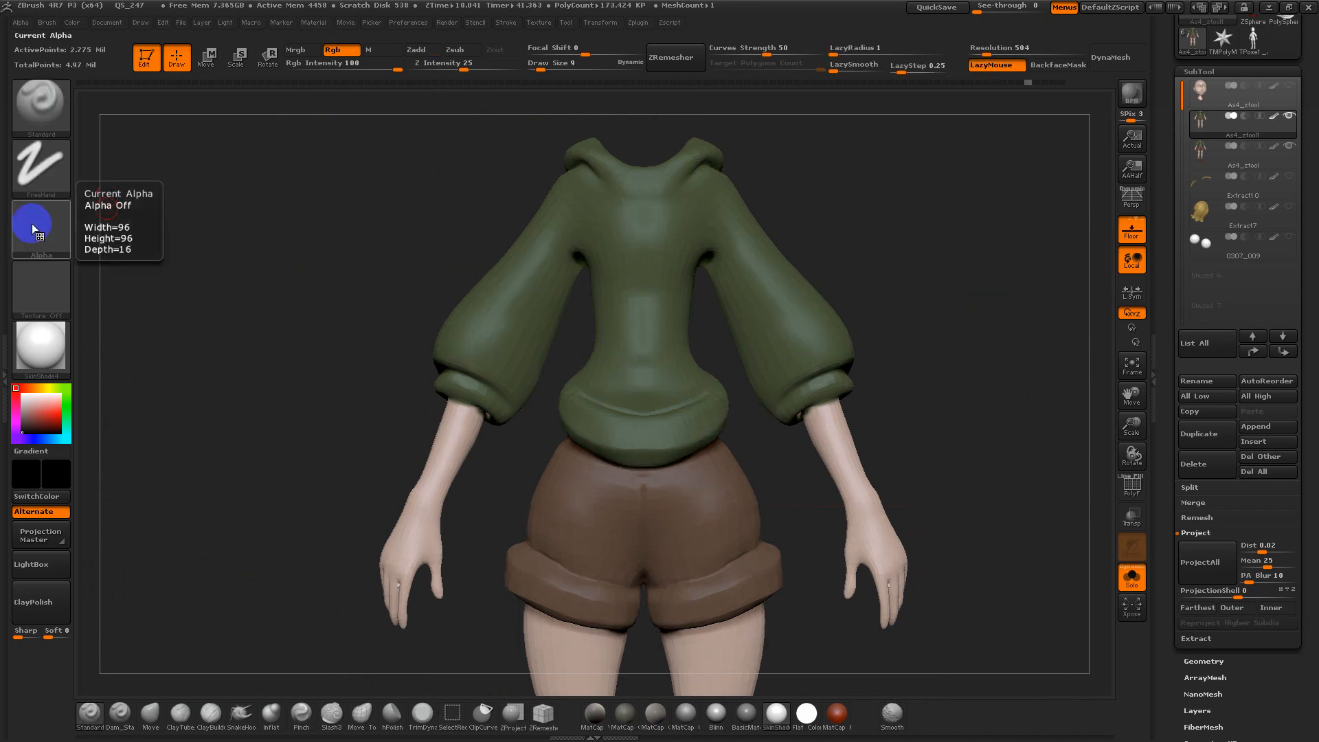
Load Texture 04 into the Standard brush and change its stroke to DragRect
left_click(32, 223)
left_click(41, 288)
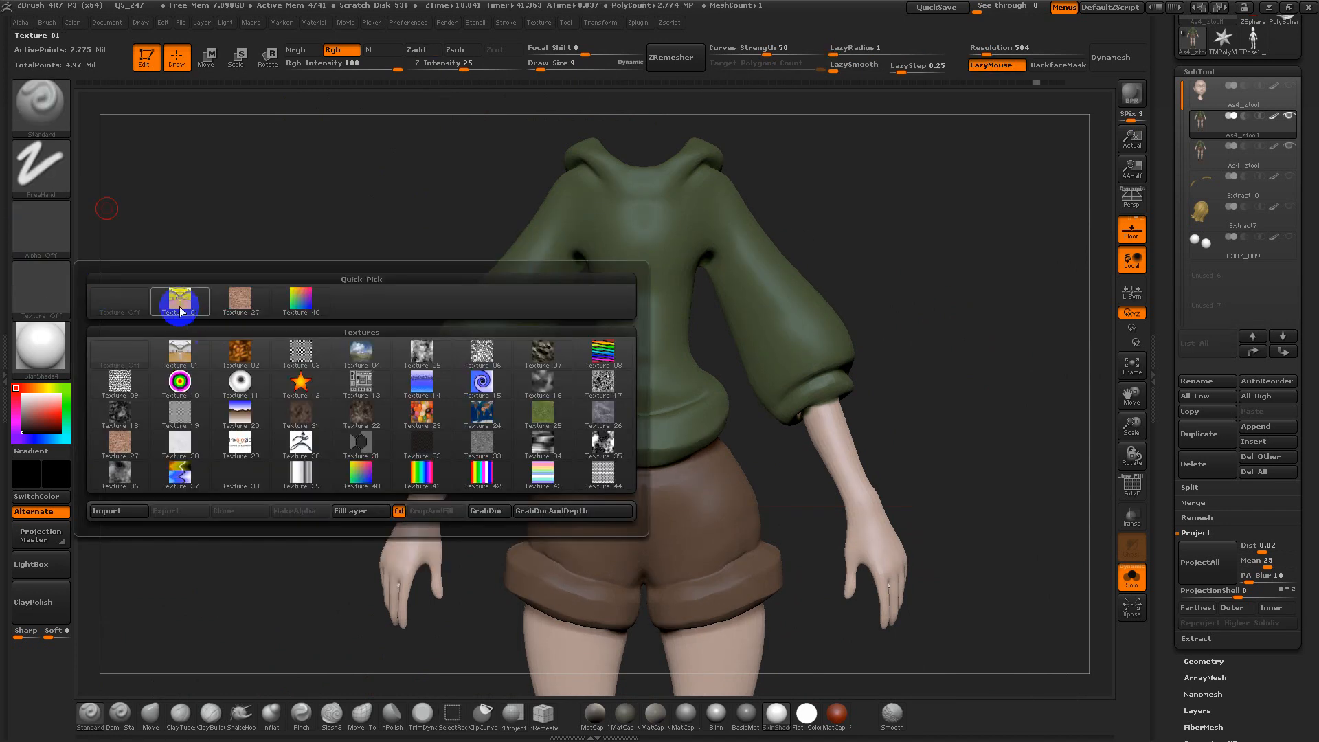
mouse_move(191, 310)
left_click(362, 354)
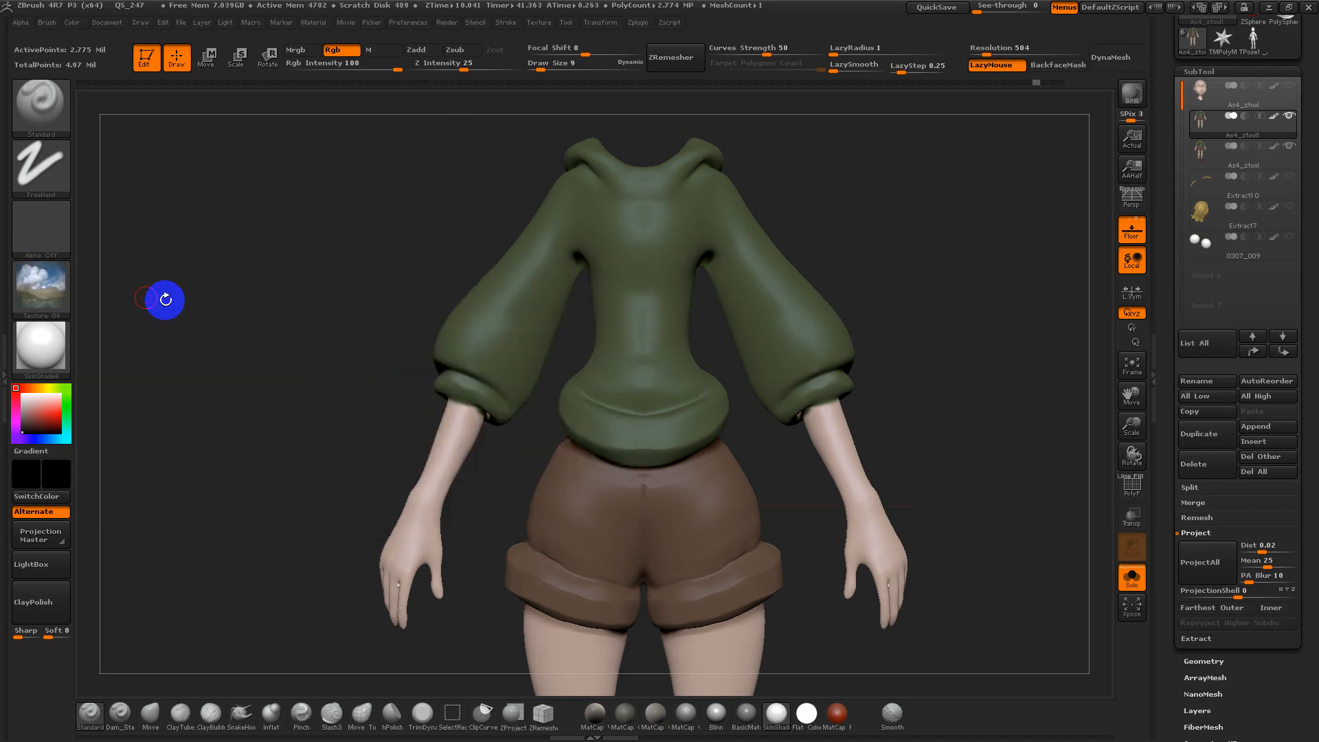
left_click(65, 155)
left_click(179, 179)
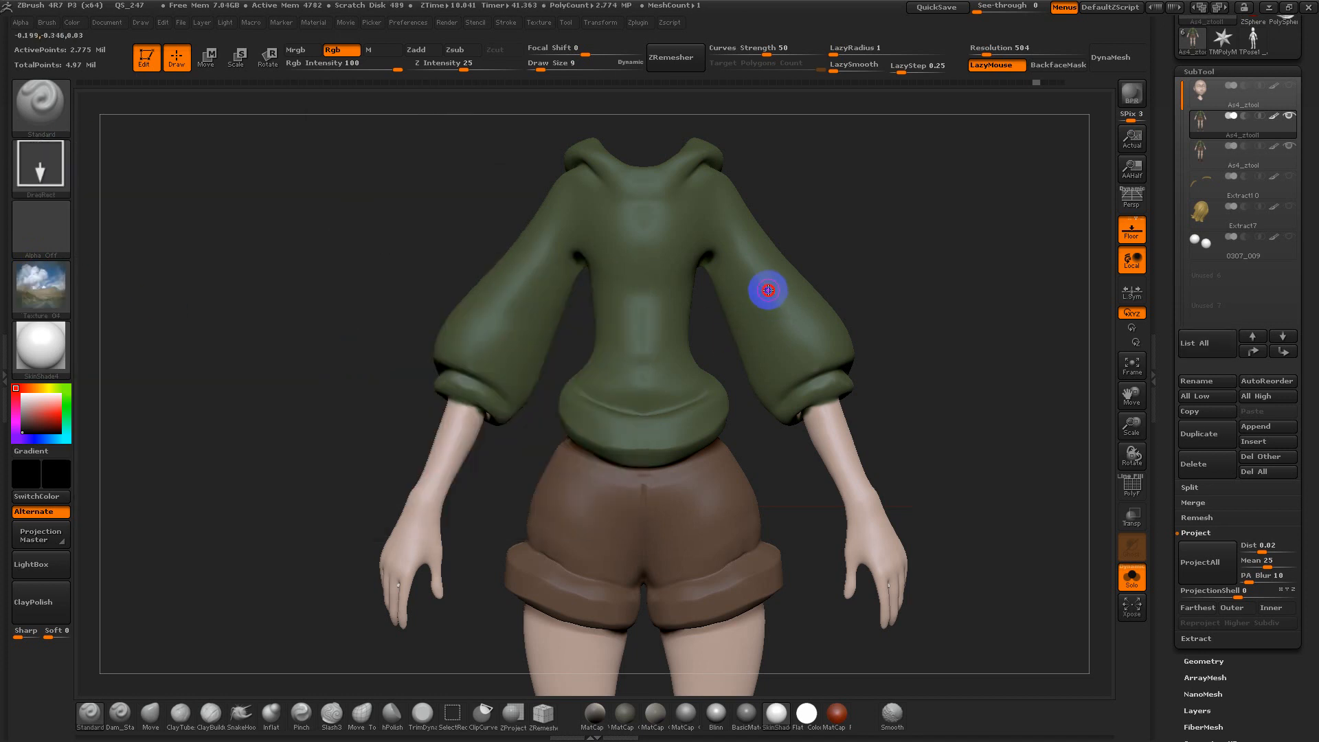
Stamp the Texture 04 landscape across one sweater sleeve, inspect it up close, and undo it
mouse_move(768, 290)
left_mouse_down()
mouse_move(838, 344)
mouse_move(874, 419)
left_mouse_up()
left_click_drag(921, 283, 1004, 506, "alt")
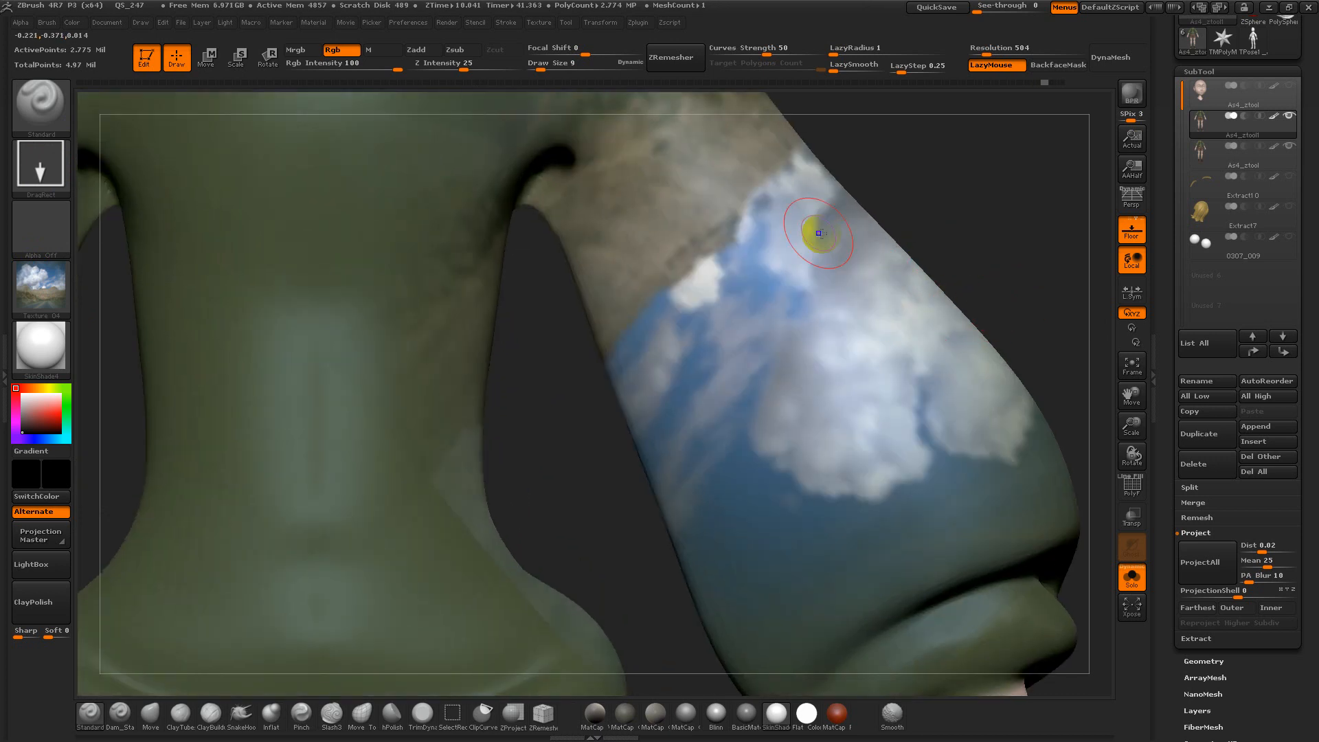
left_click(50, 263)
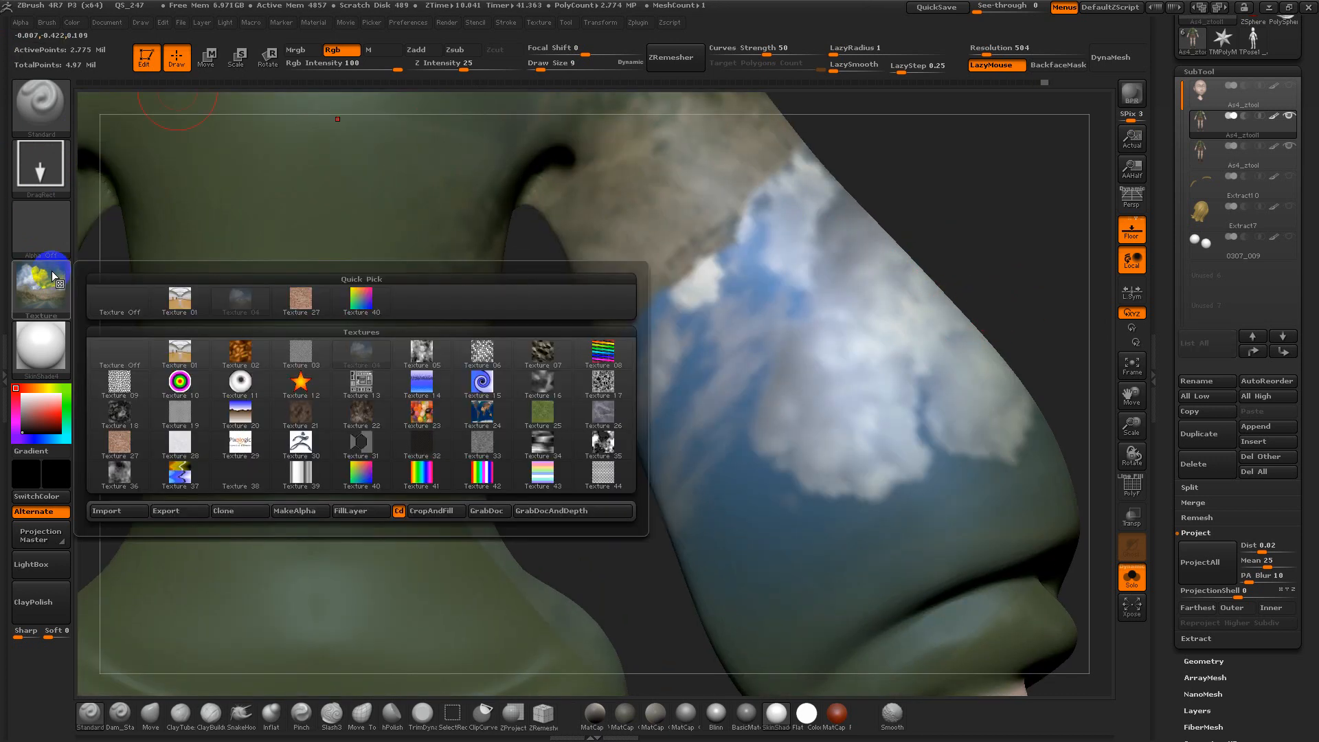
left_click(192, 301)
left_click(44, 268)
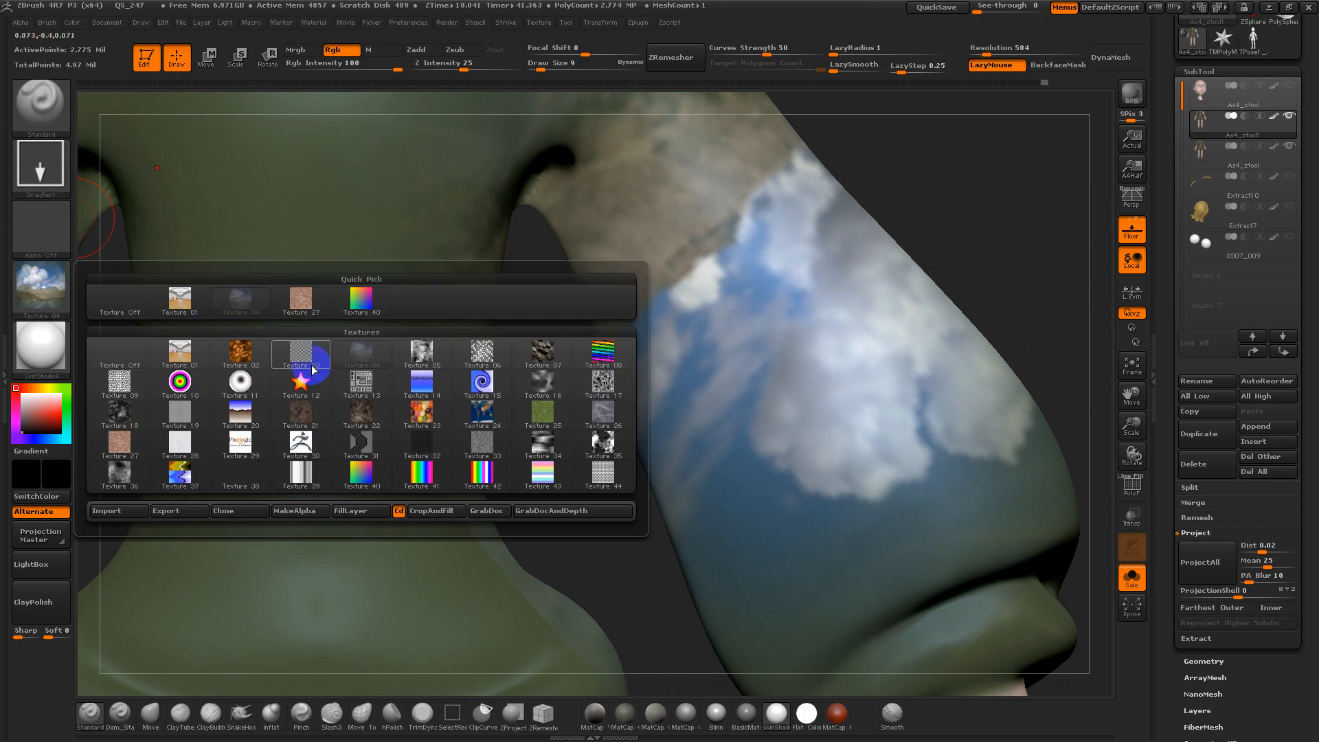
mouse_move(376, 356)
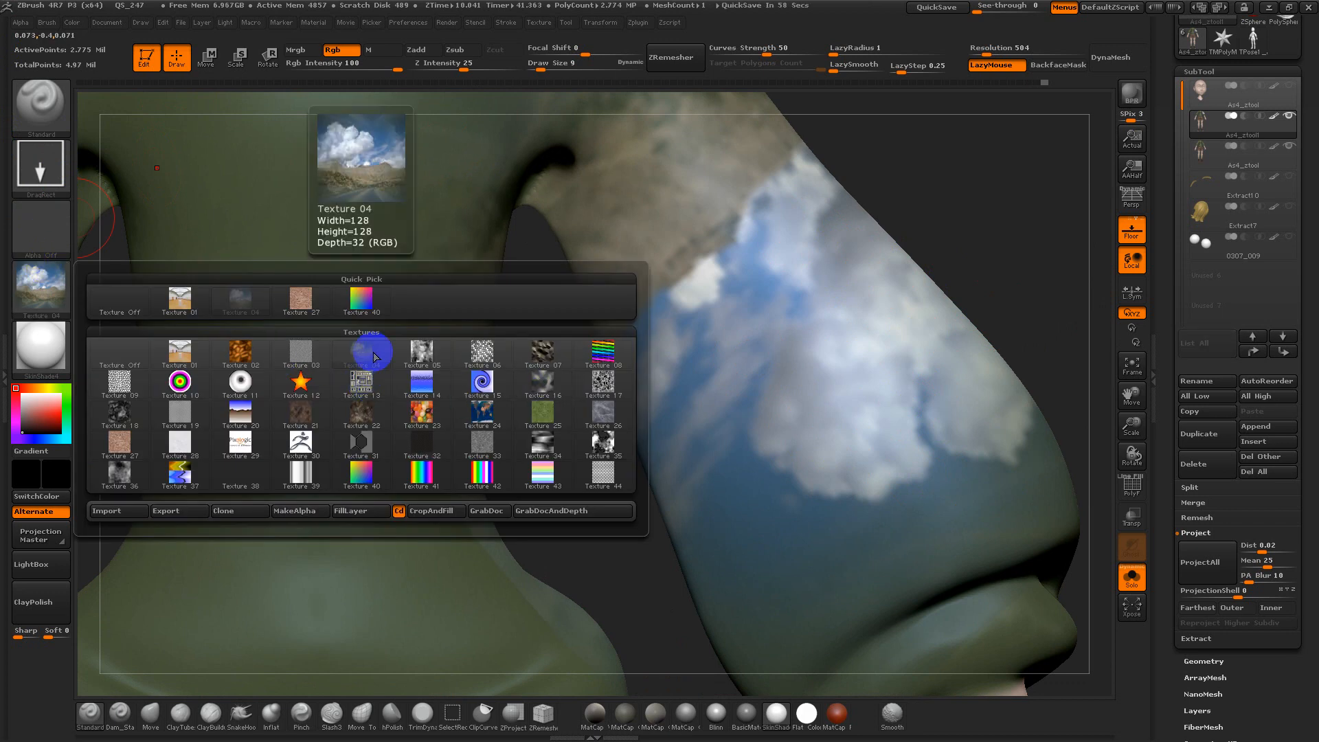
key("ctrl+z")
left_click(374, 352)
left_click(5, 291)
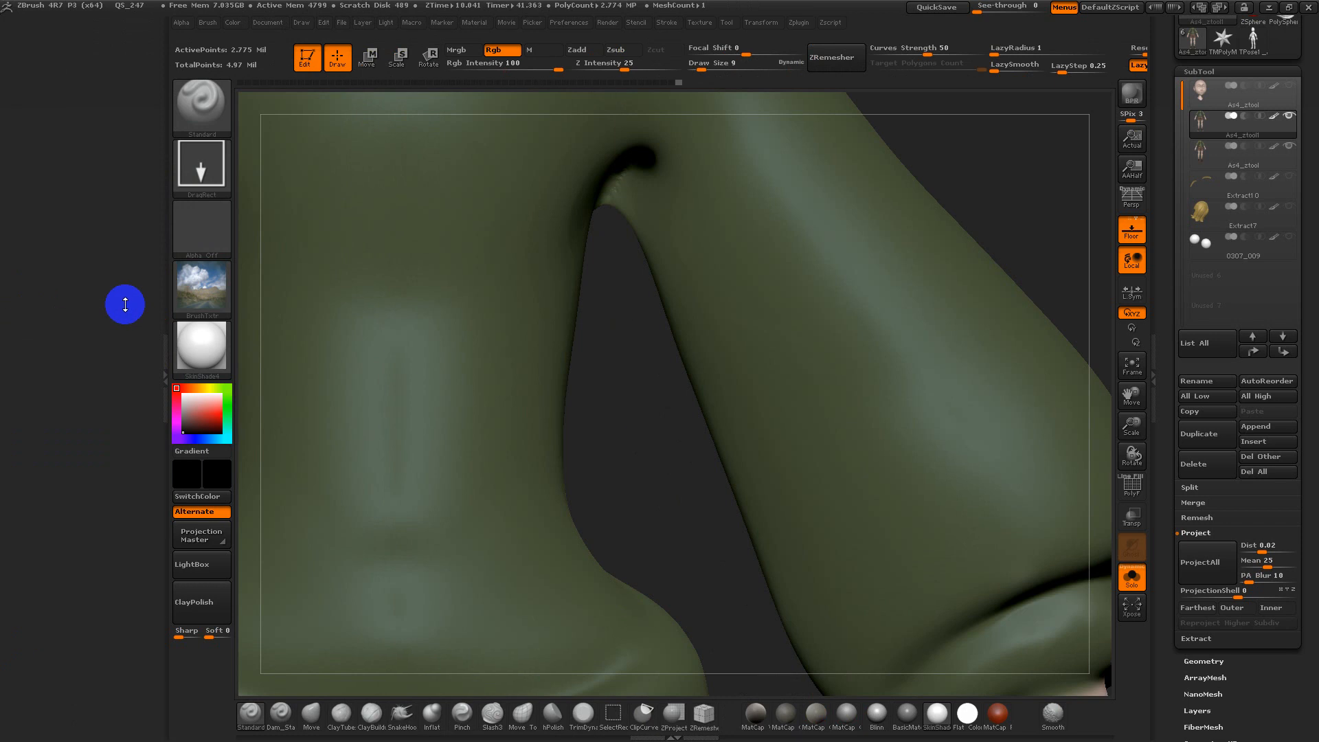
left_click(165, 313)
Stamp the Texture 12 star onto the upper part of one sweater sleeve
left_click(41, 289)
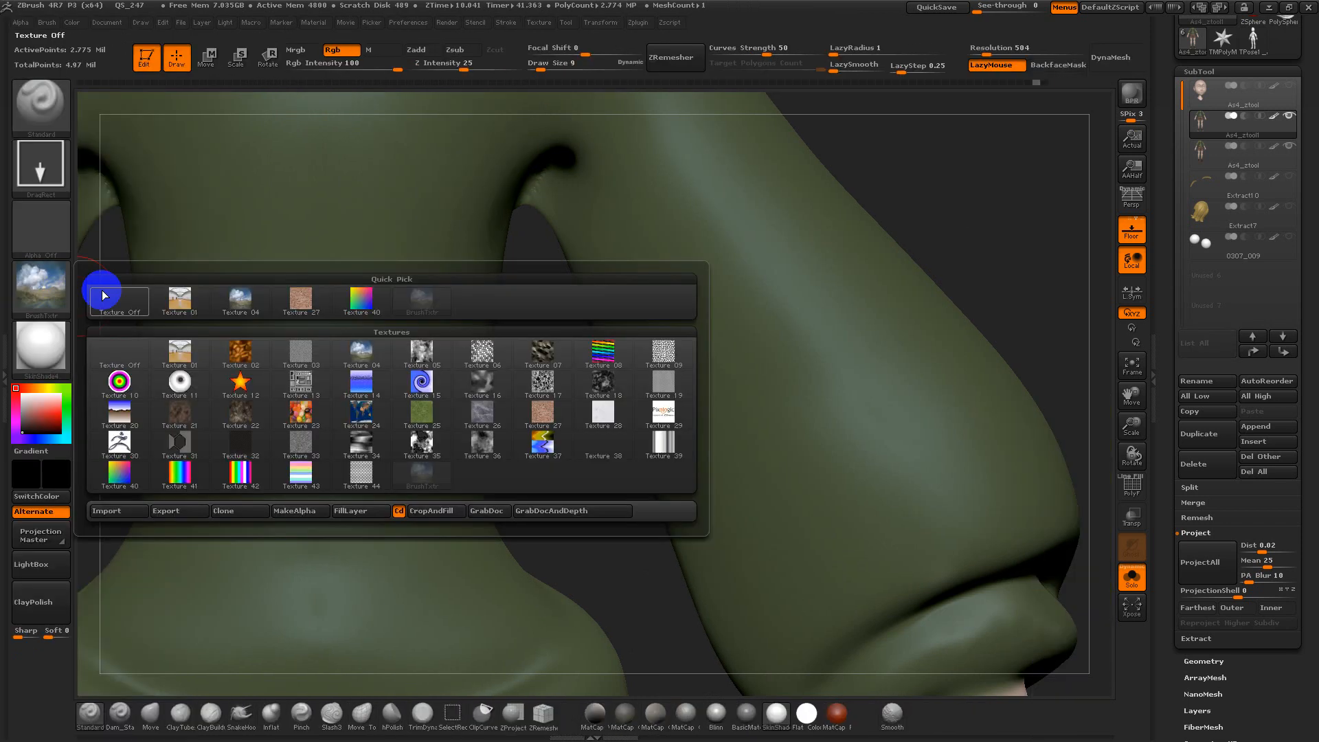
mouse_move(235, 392)
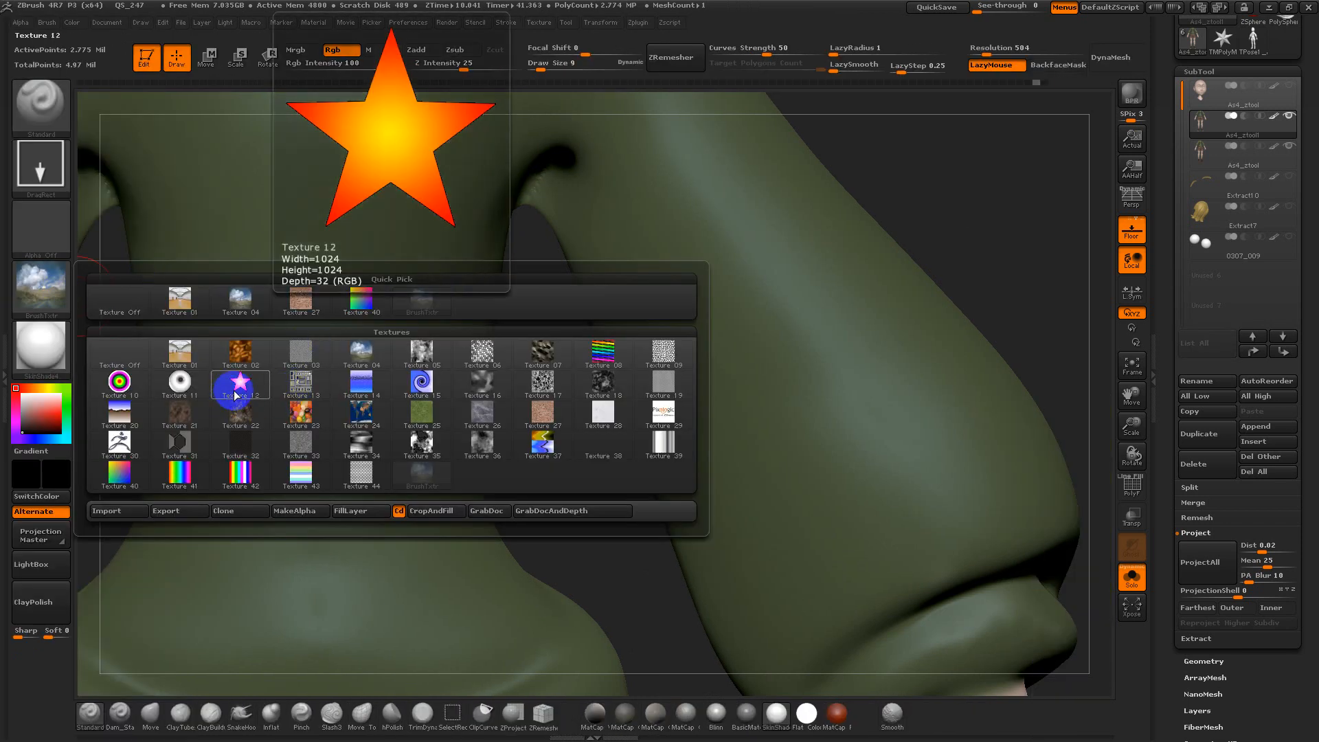
left_click(236, 394)
left_click_drag(790, 308, 891, 469)
mouse_move(1016, 309)
left_mouse_down("alt")
mouse_move(951, 279)
mouse_move(996, 307)
mouse_move(1002, 236)
mouse_move(1005, 251)
left_mouse_up("alt")
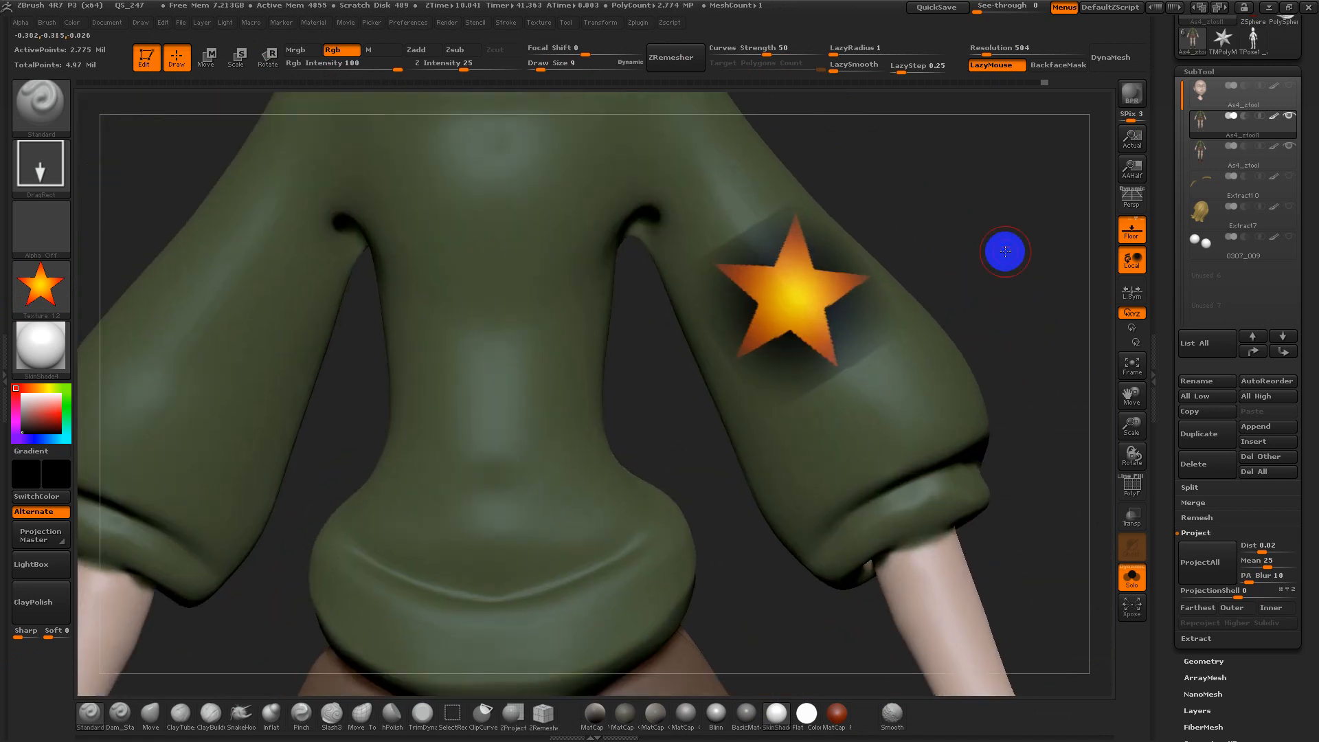
Compare the stamped star at subdivision level 1 with its look at level 5, leaving the body at SDiv 5
key("shift+d")
key("shift+d")
key("shift+d")
key("shift+d")
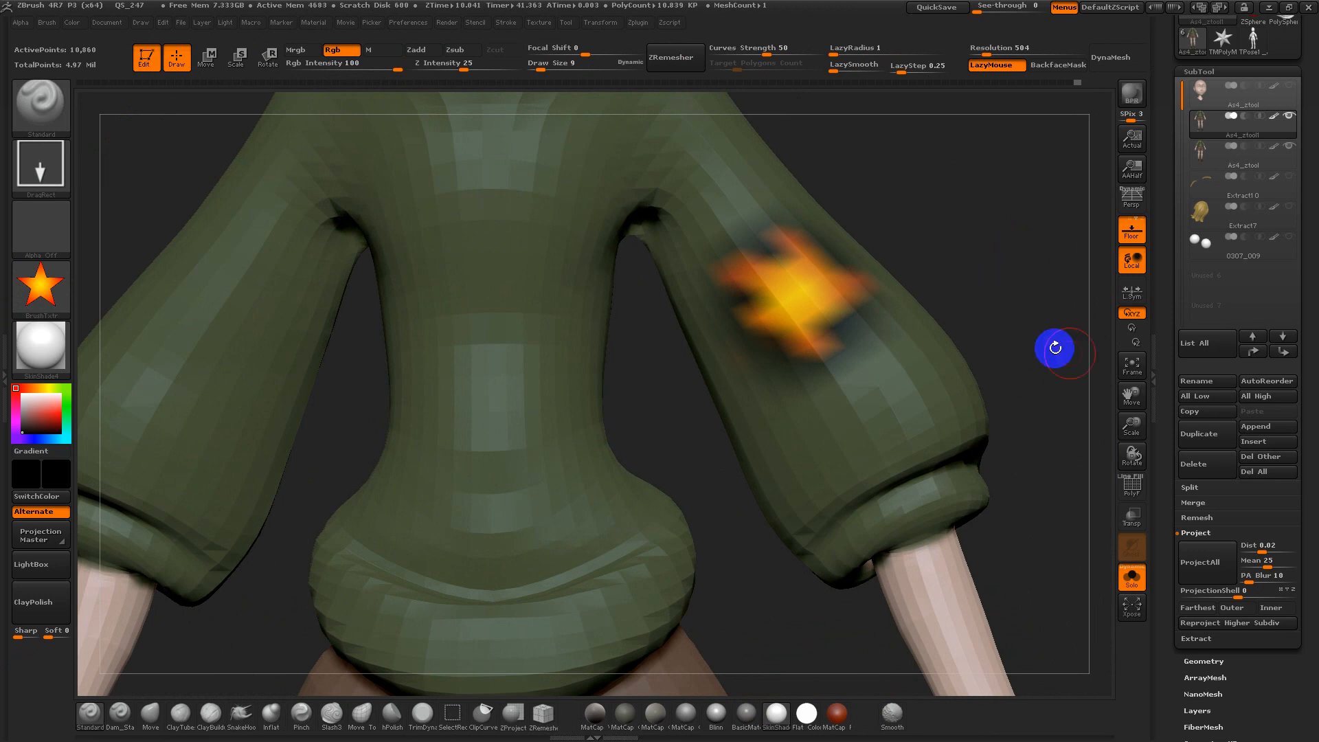
left_click_drag(1173, 418, 1176, 438)
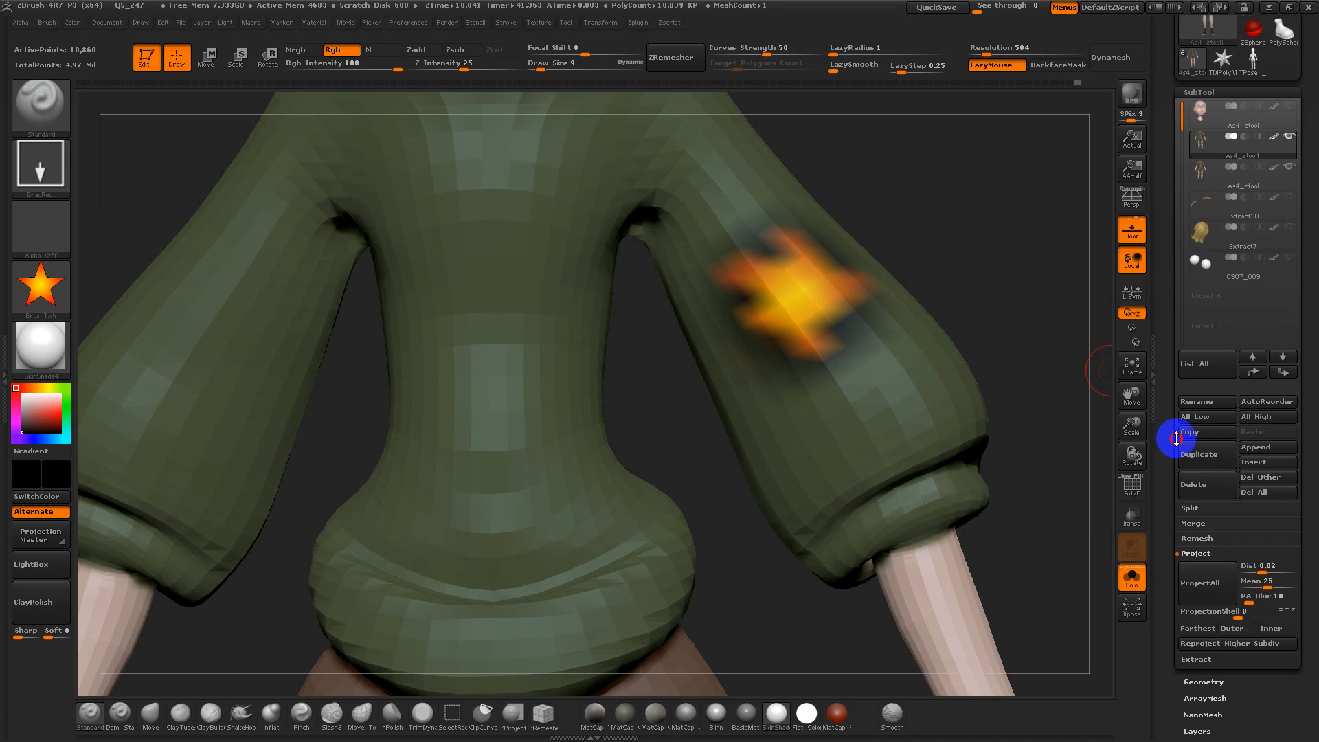
left_click(1225, 81)
left_click(1205, 99)
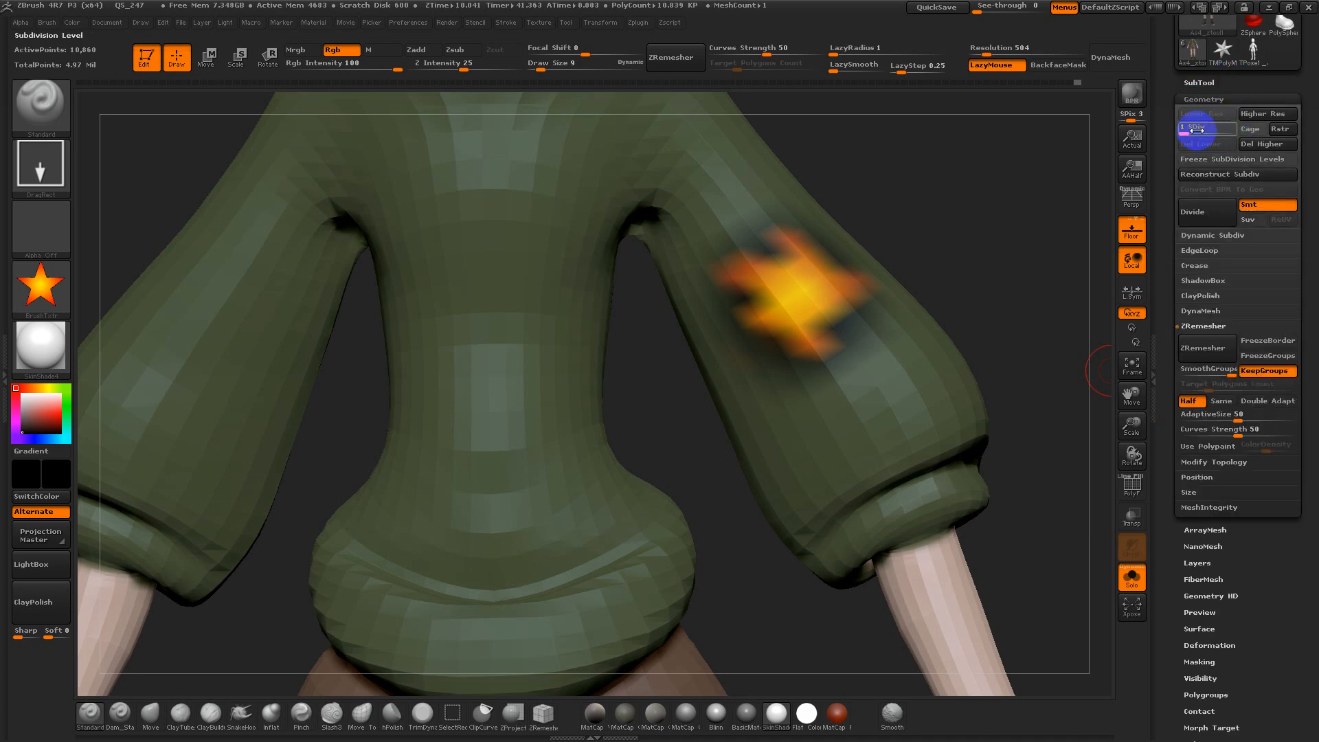
left_click(1228, 130)
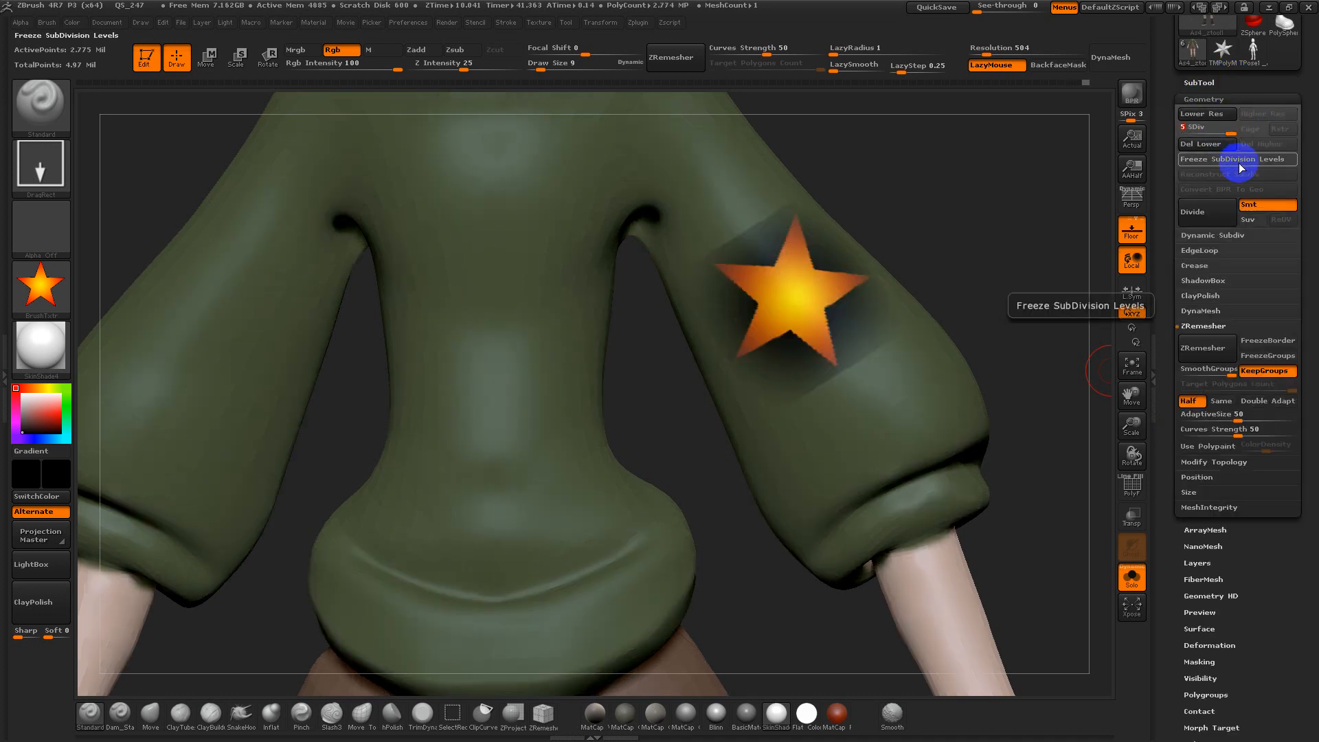
Lower the body to subdivision level 1 and create a working clone of it with UV Master
left_click(639, 22)
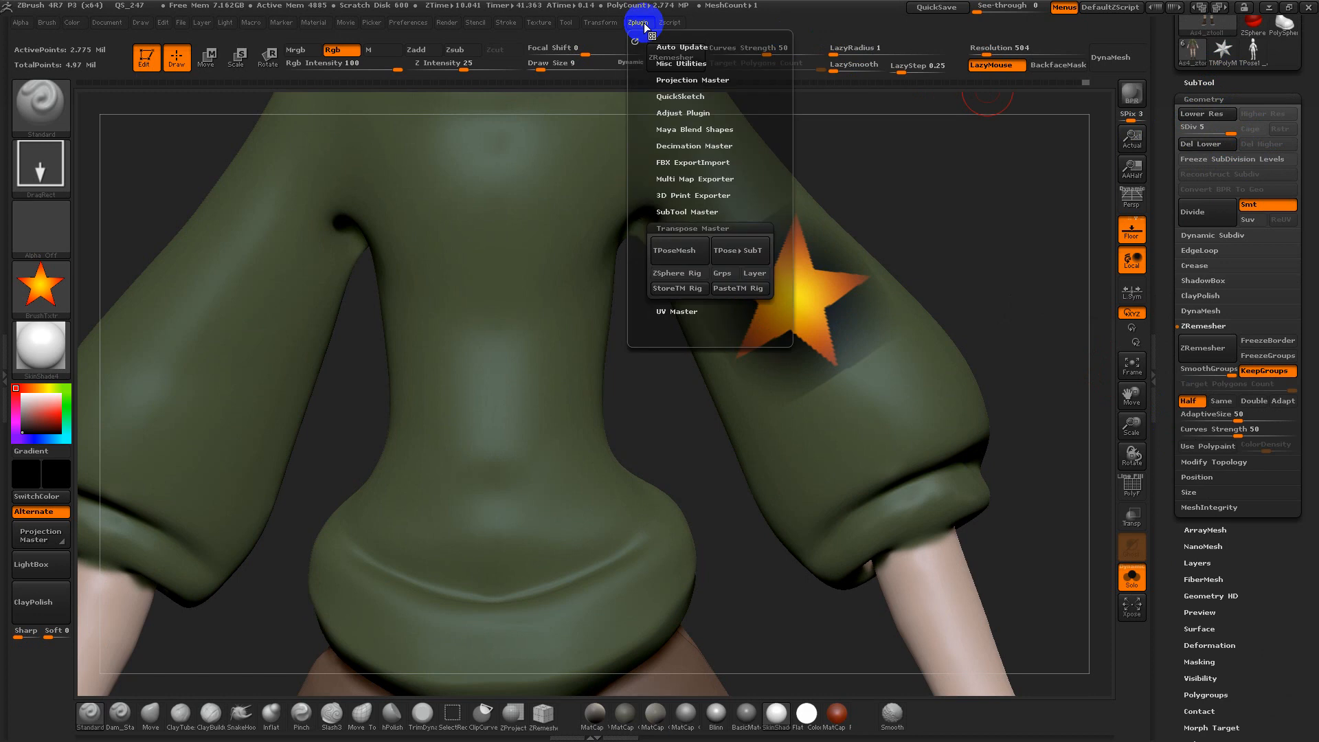
left_click(682, 313)
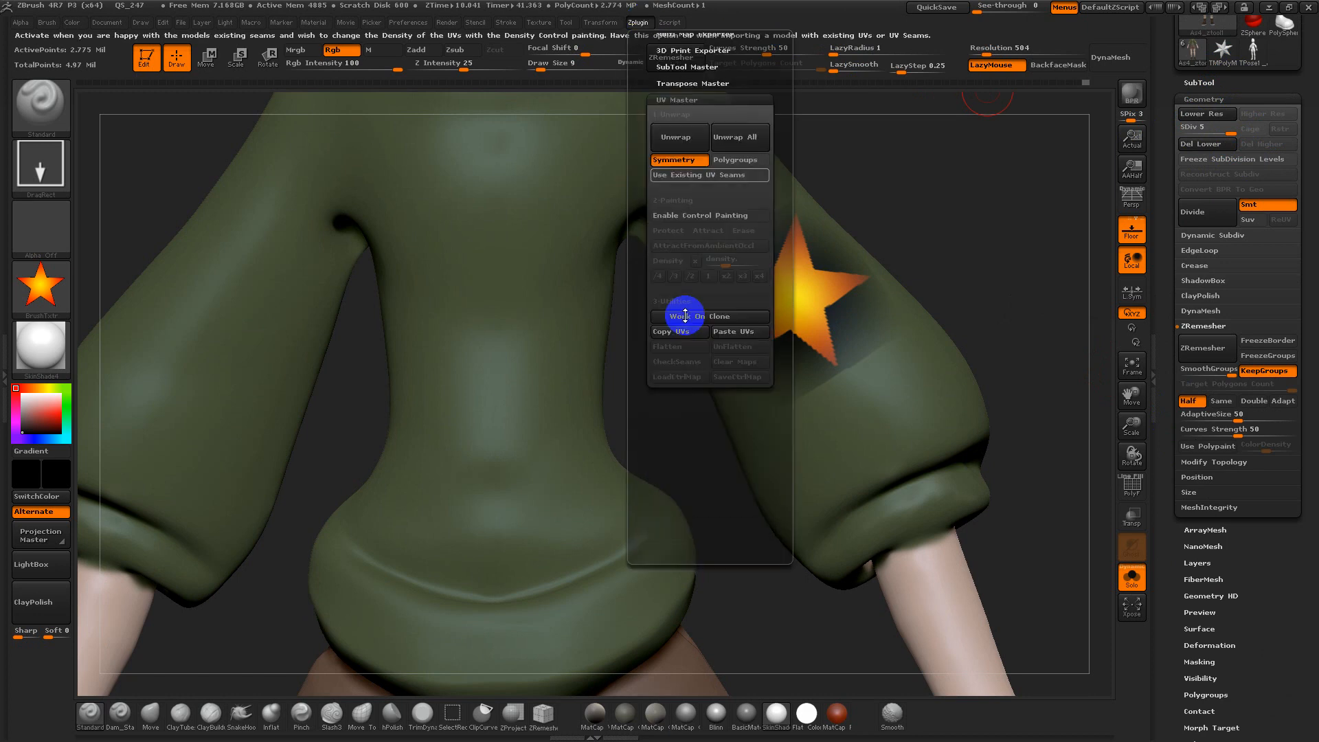
left_click(639, 23)
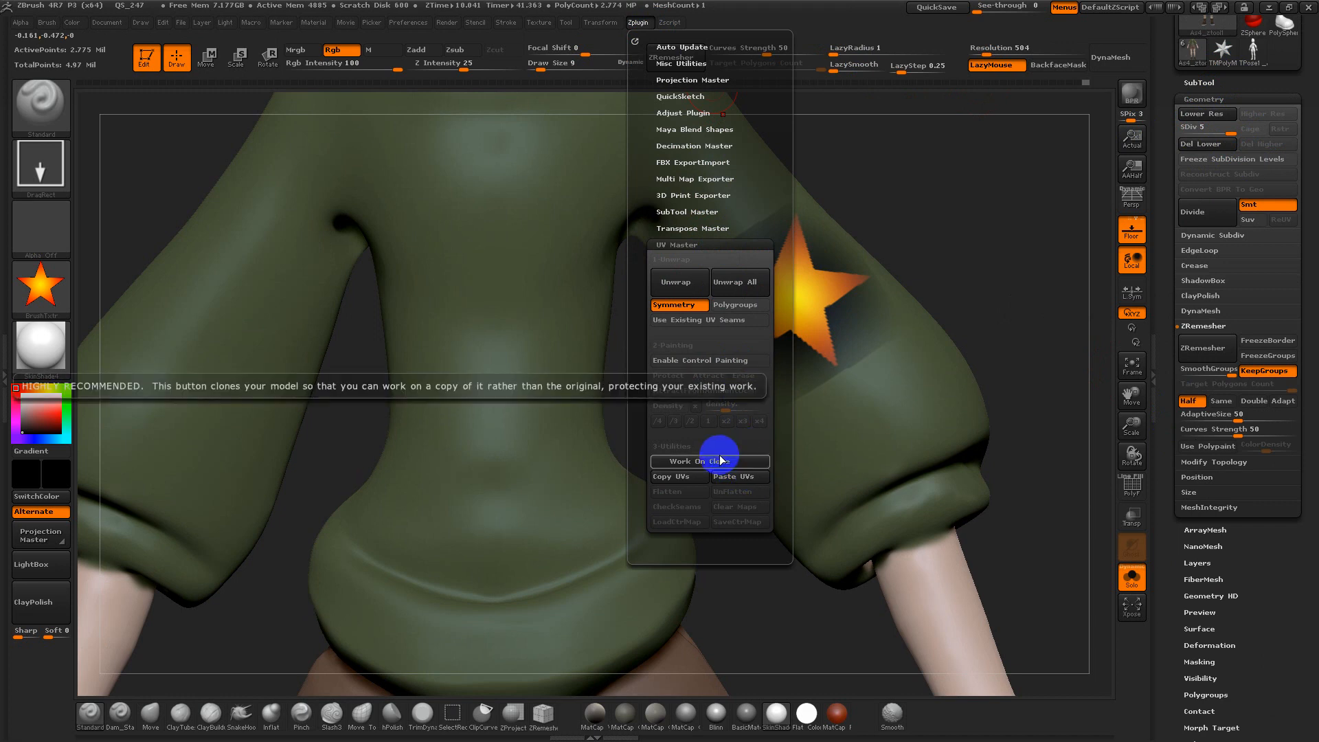
left_click(1205, 126)
left_click(1180, 126)
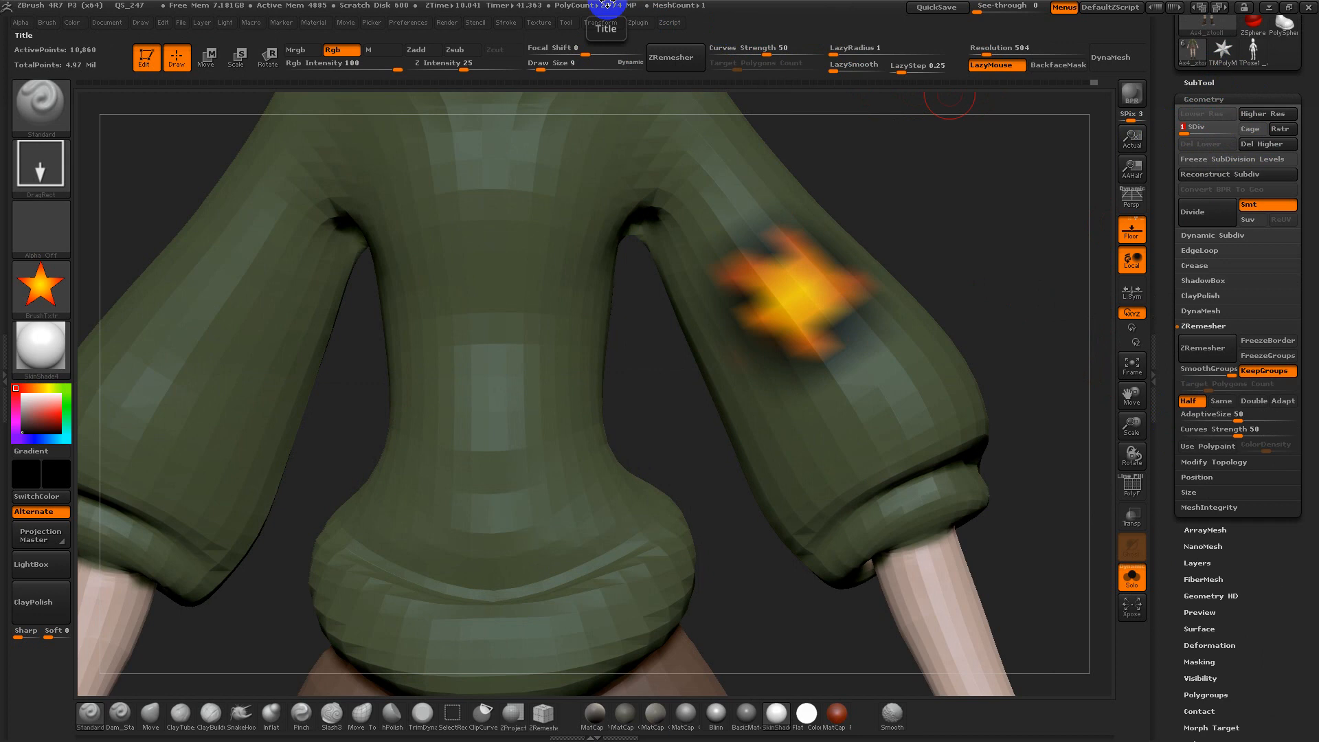
left_click(647, 25)
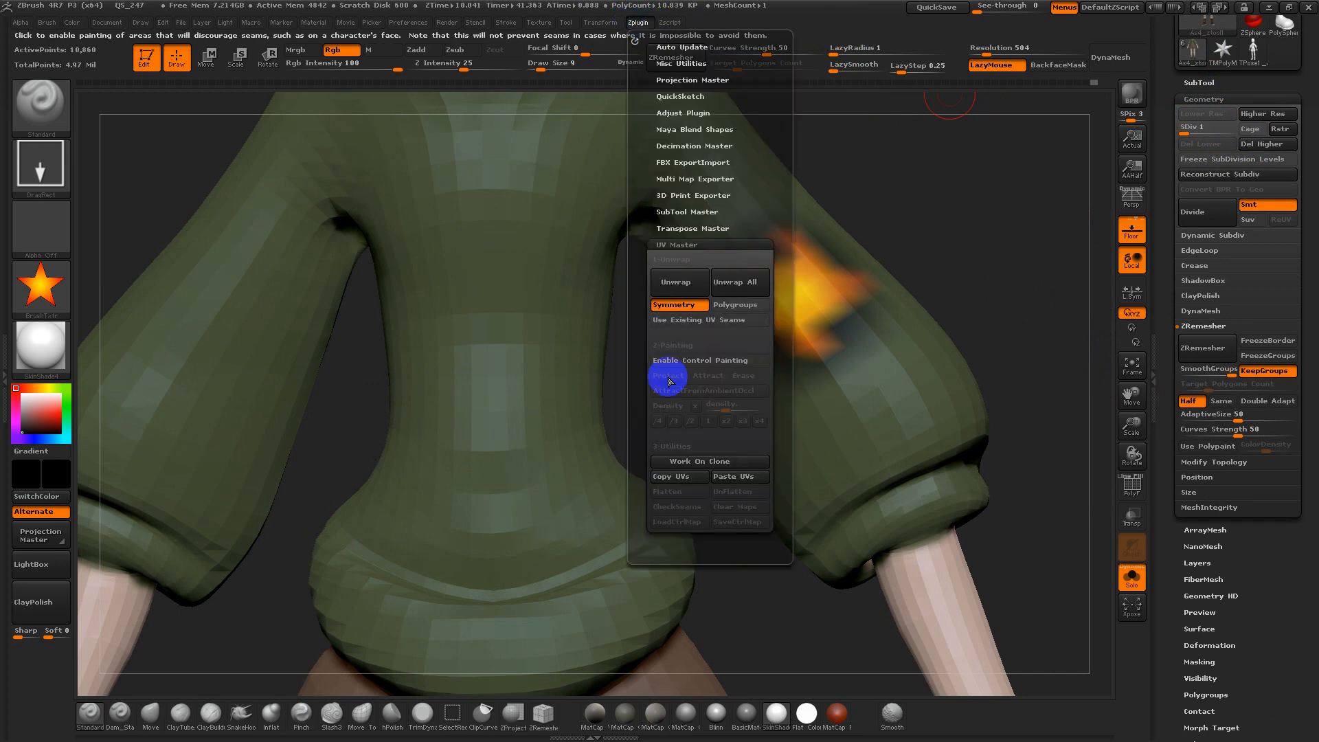
left_click(708, 463)
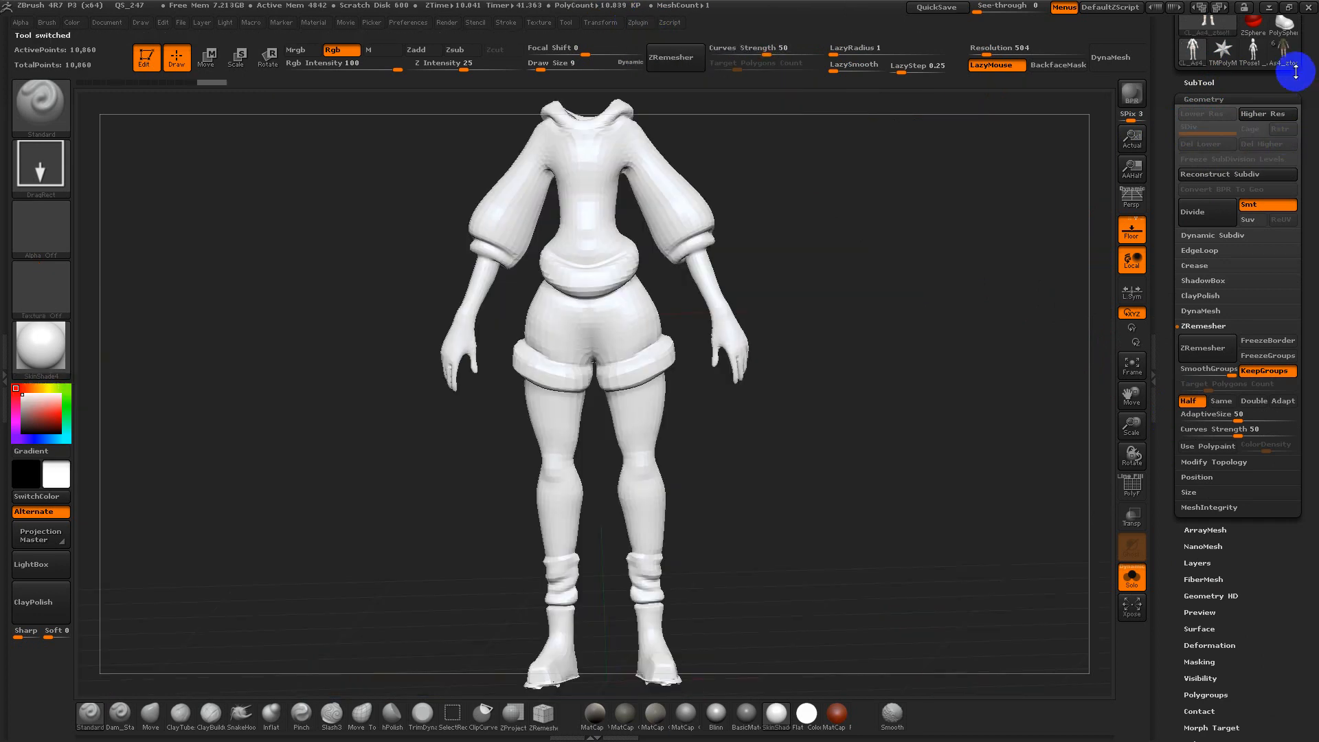
Unwrap the clone's UVs in UV Master with Symmetry and Polygroups enabled
scroll(1298, 108, "up", 3)
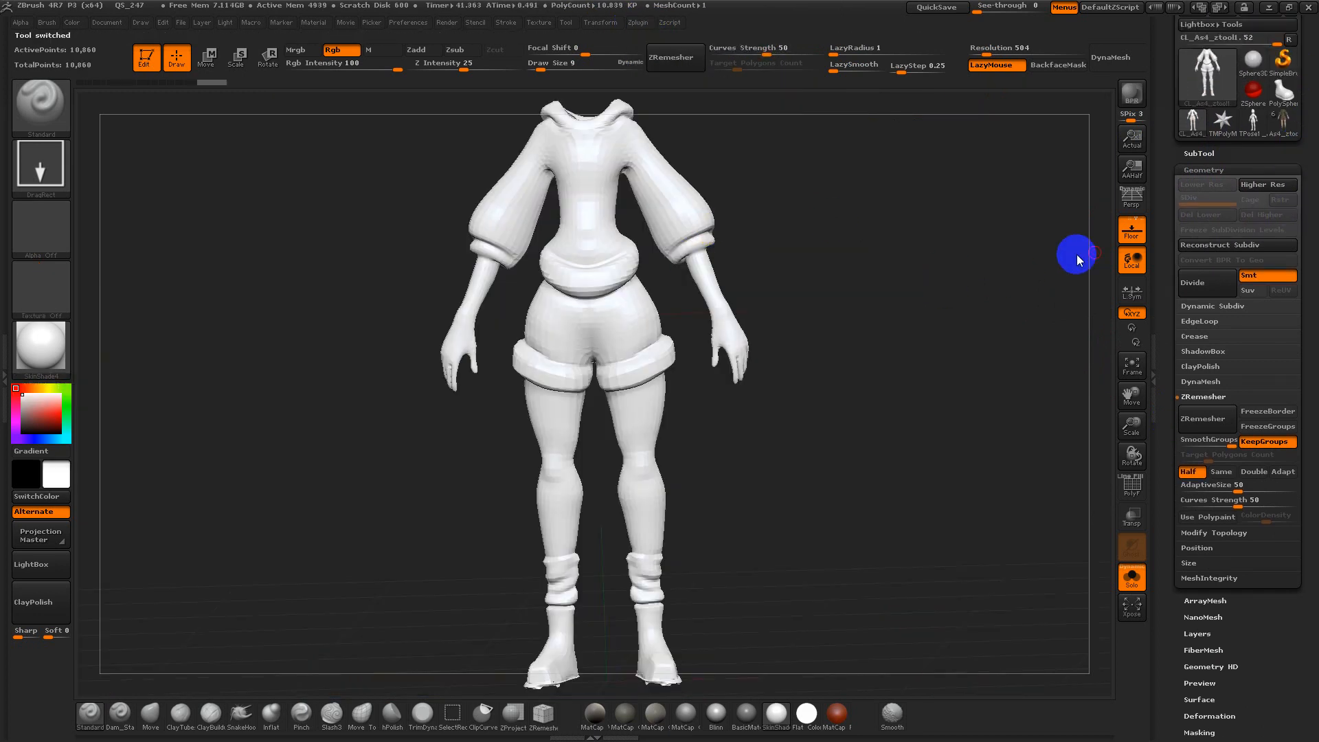
left_click(642, 22)
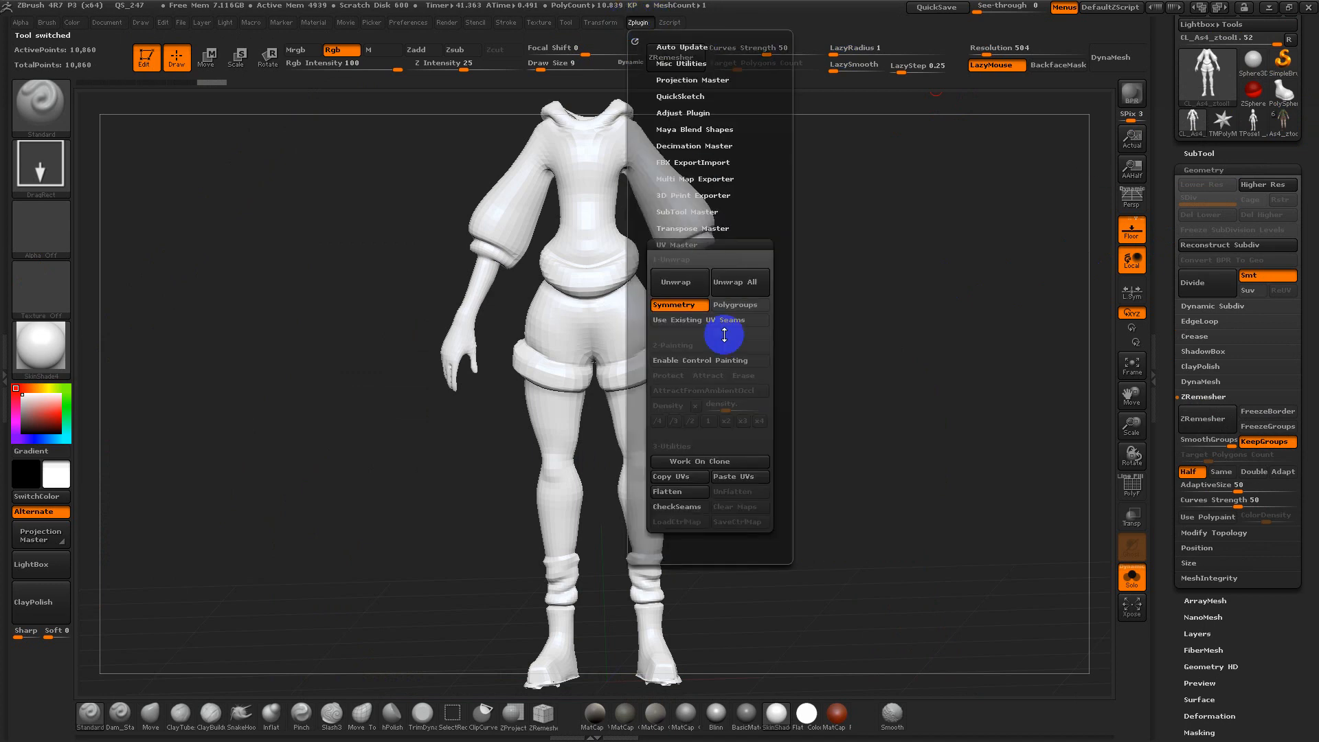
left_click(734, 305)
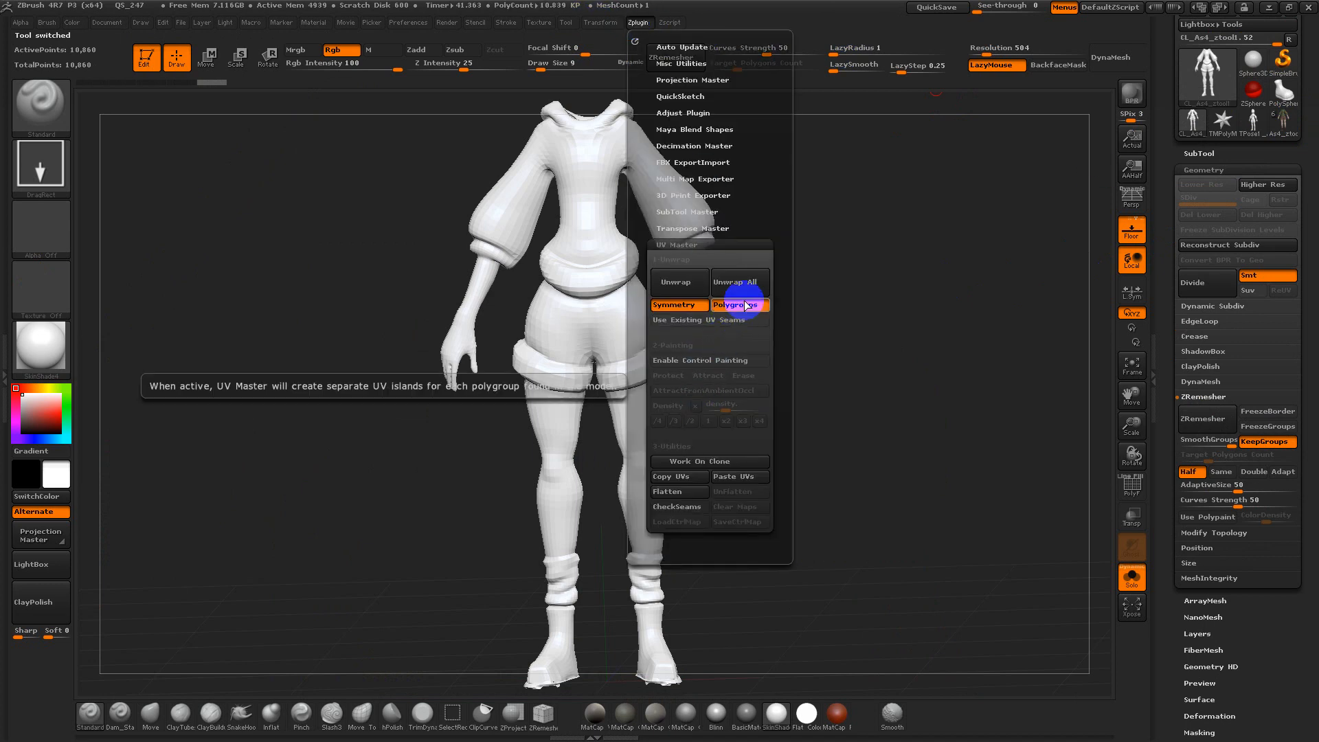
left_click(679, 283)
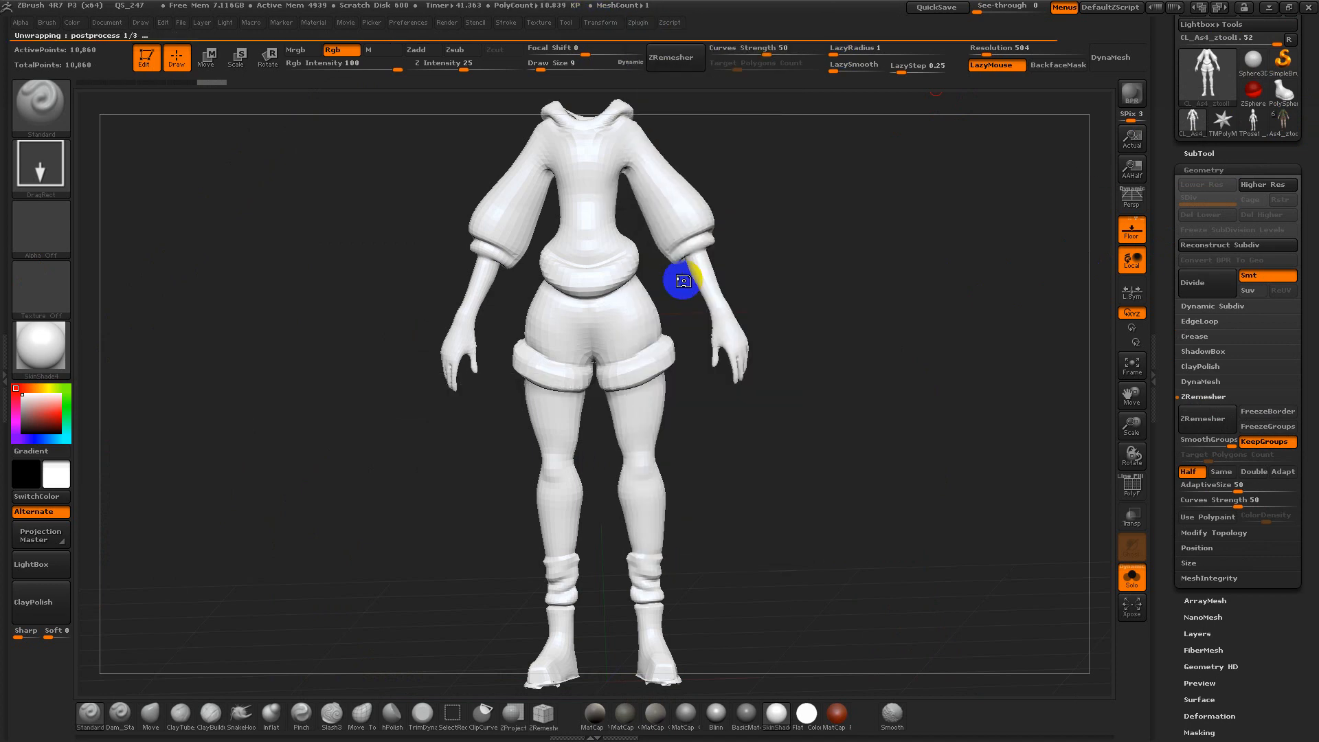
Flatten the clone to examine its UV islands, and unflatten it back to the 3D model
left_click(637, 23)
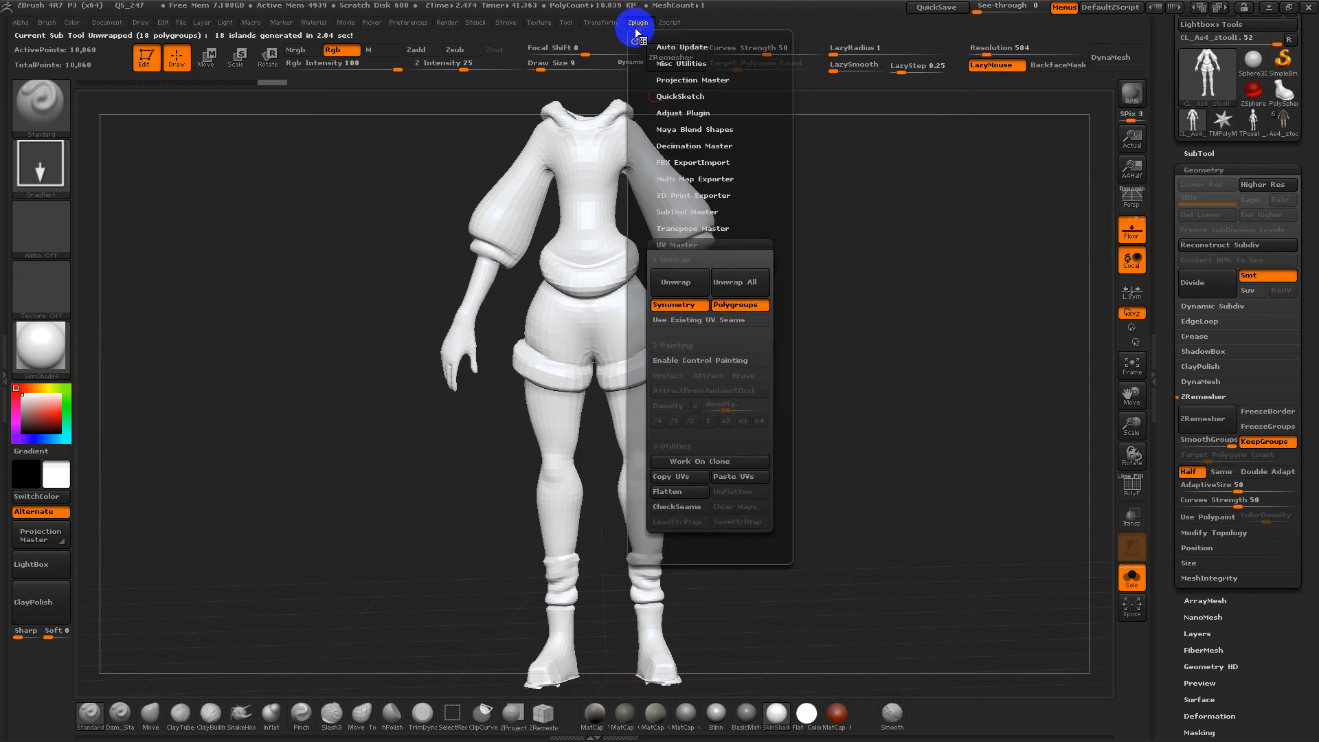
left_click(675, 492)
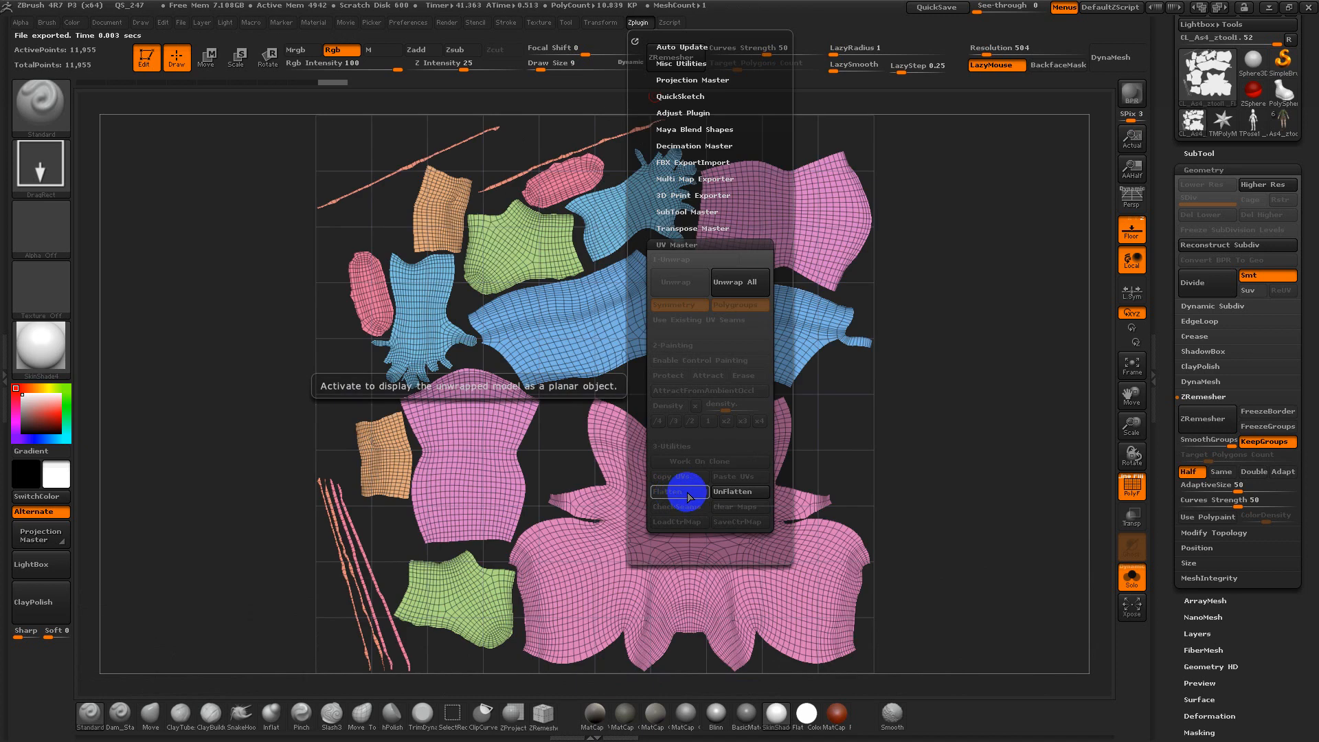
left_click(736, 492)
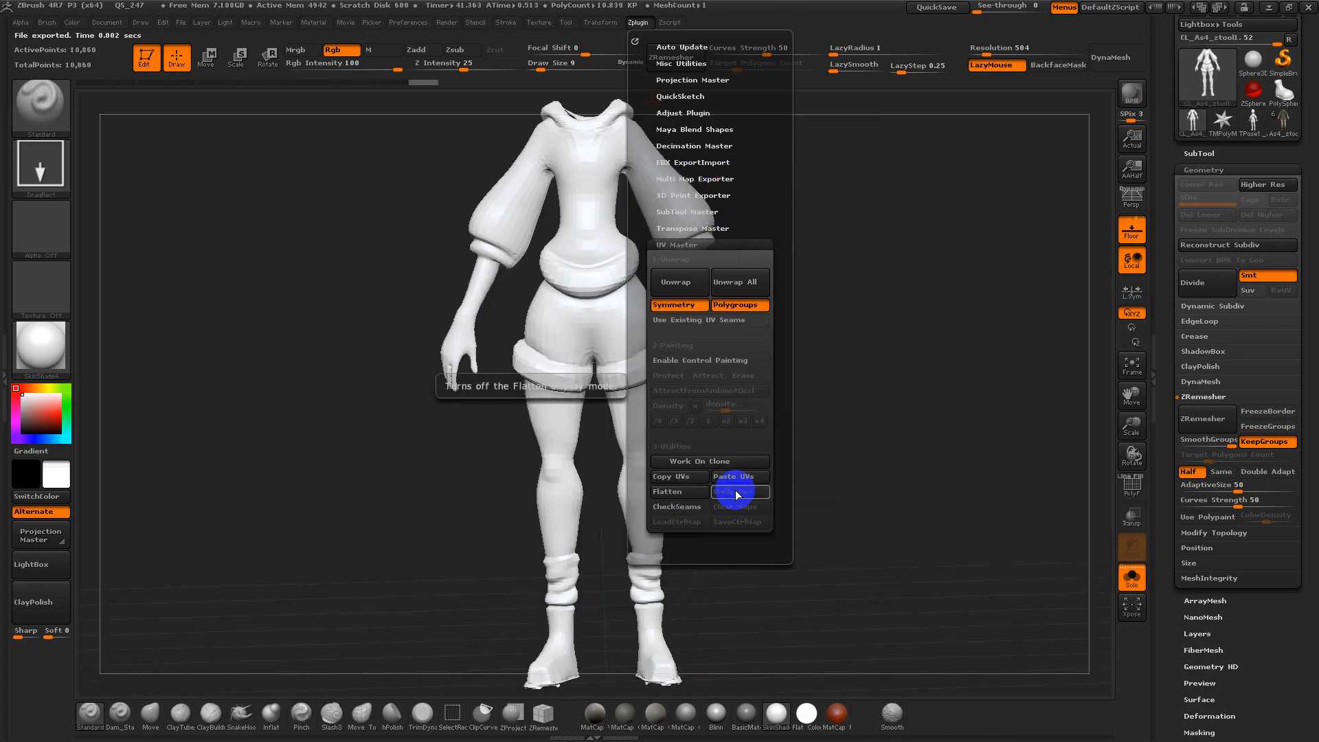
Copy the clone's UVs and paste them onto the original painted body
left_click(677, 476)
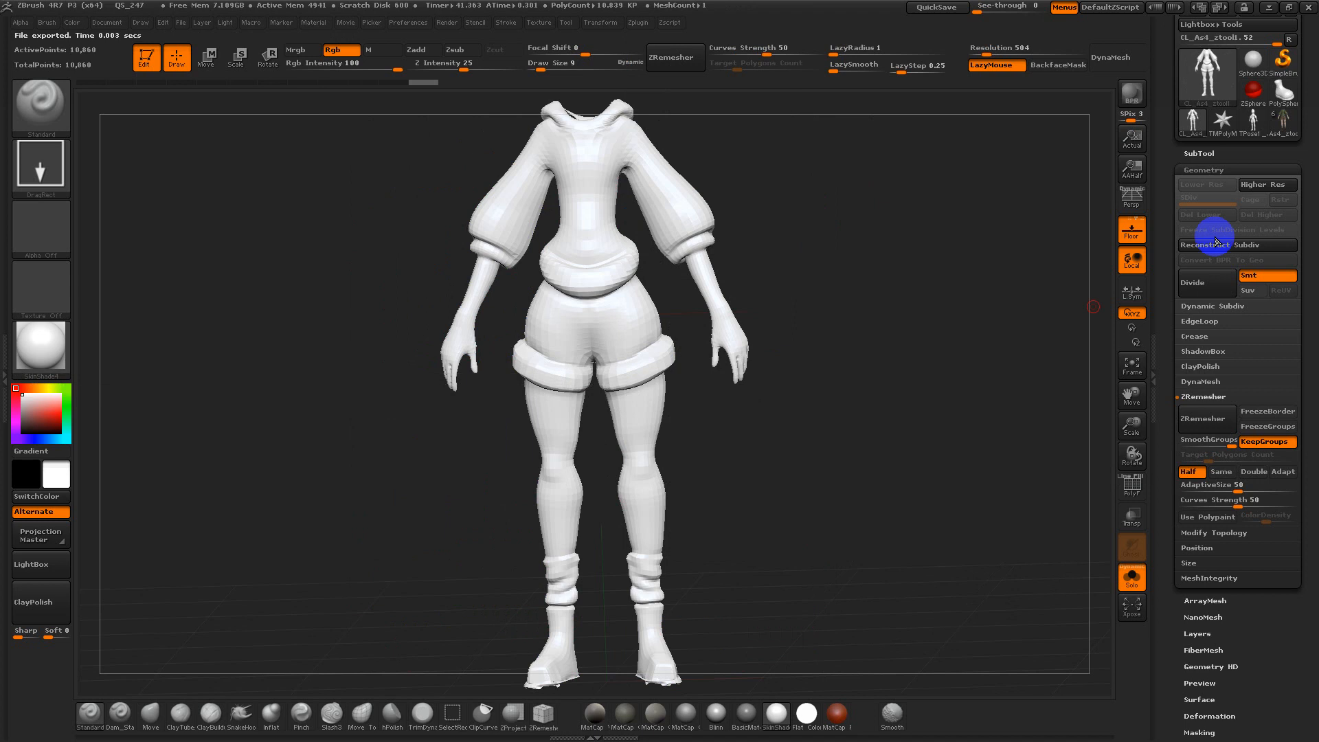
left_click(1282, 126)
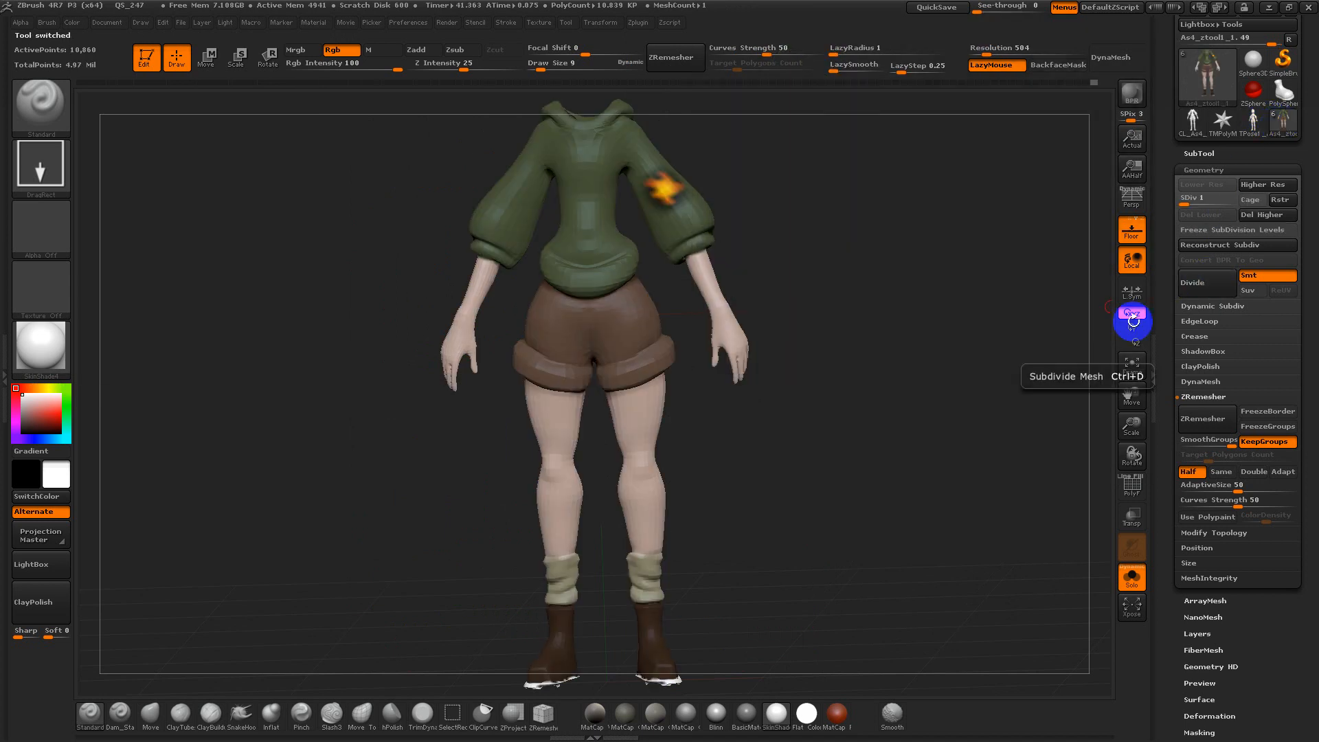
left_click(638, 22)
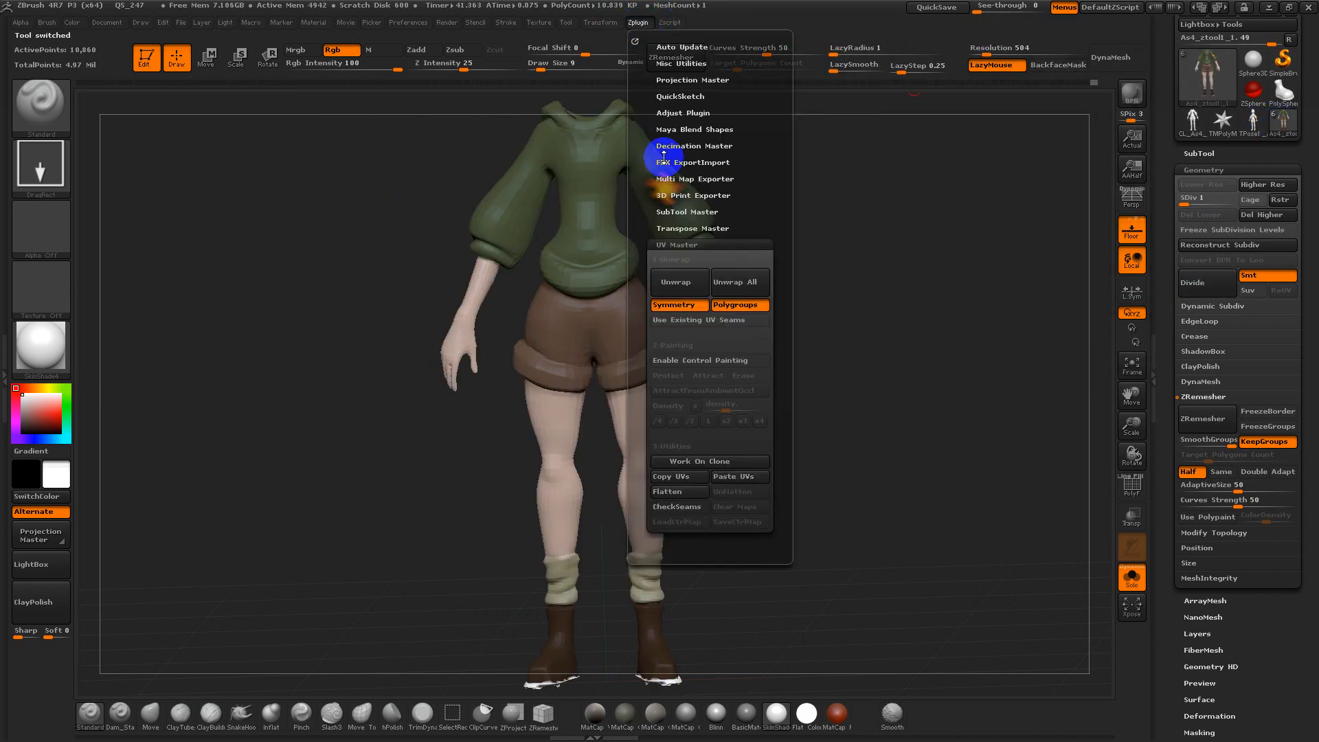
left_click(732, 478)
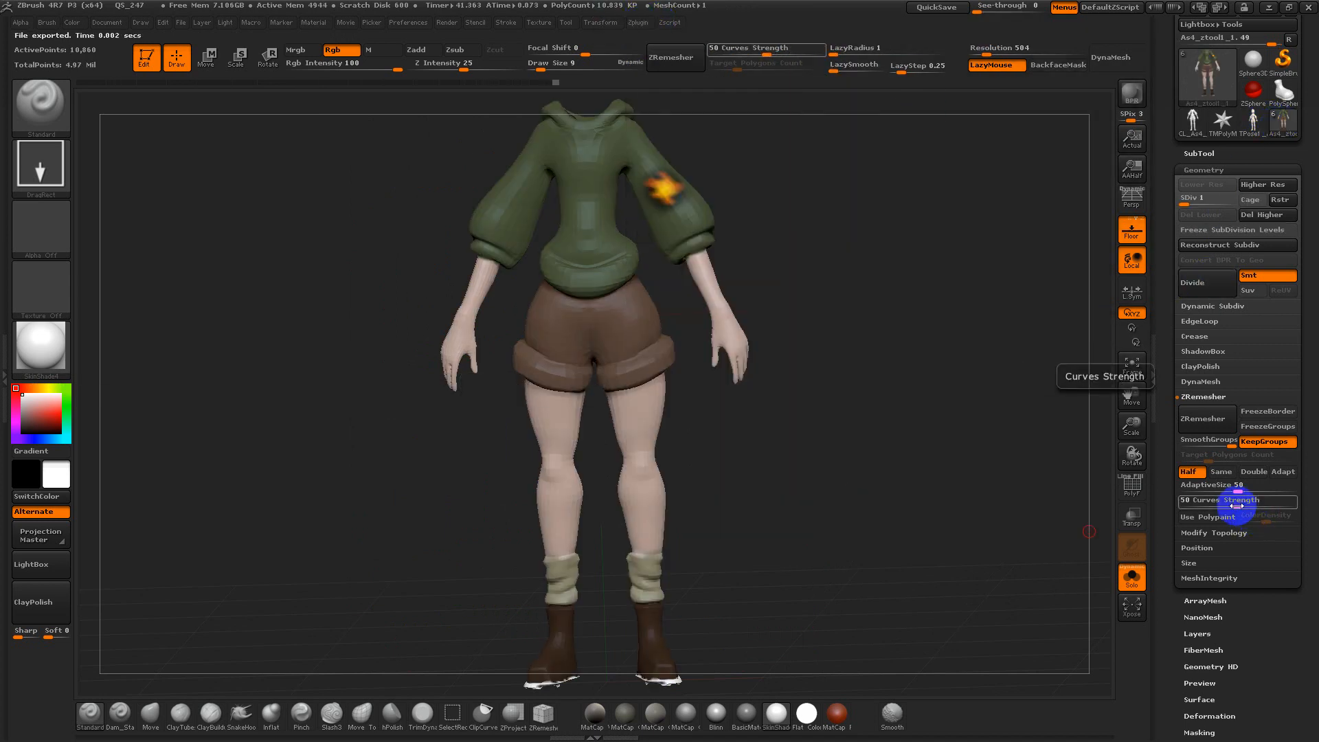
Enlarge the brush and raise the painted body back to subdivision level 5
left_click_drag(889, 504, 913, 278)
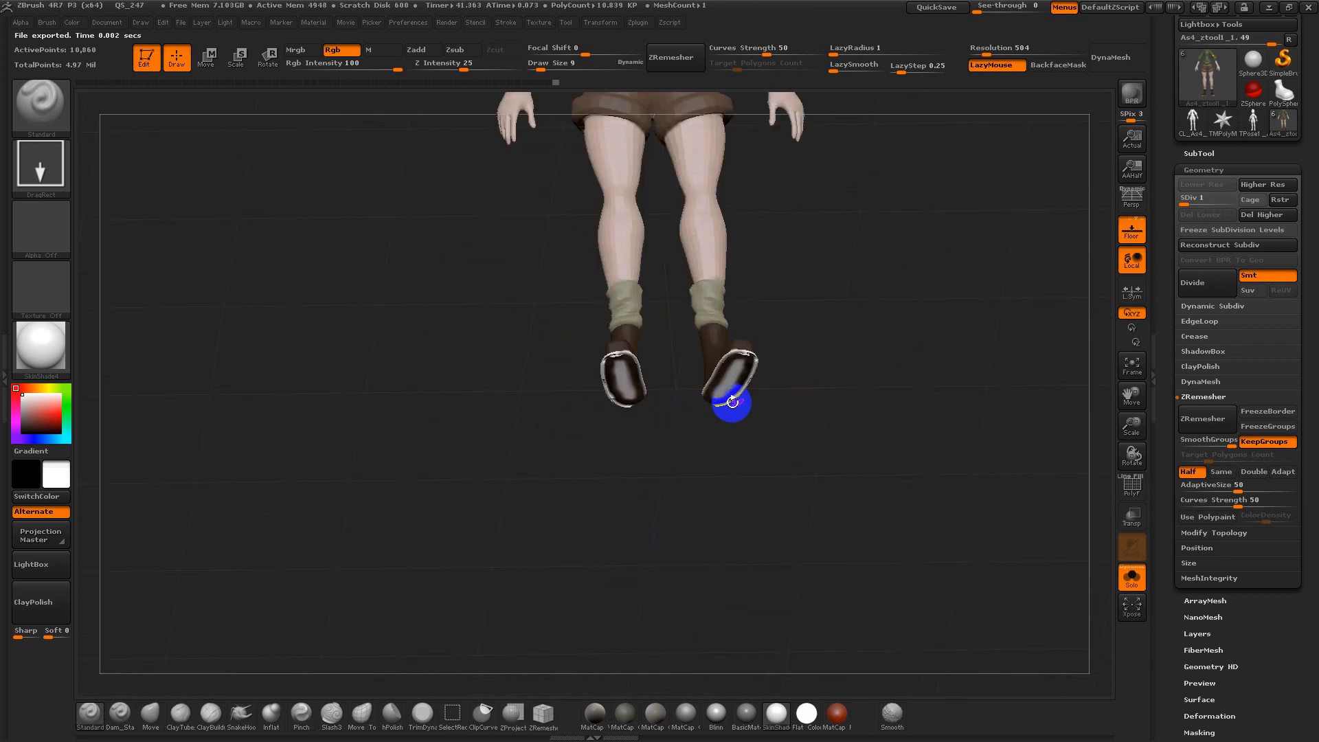
key("s")
mouse_move(764, 388)
left_mouse_down()
mouse_move(789, 391)
mouse_move(801, 515)
left_mouse_up()
left_click_drag(834, 401, 906, 456, "alt")
key("d")
key("d")
key("d")
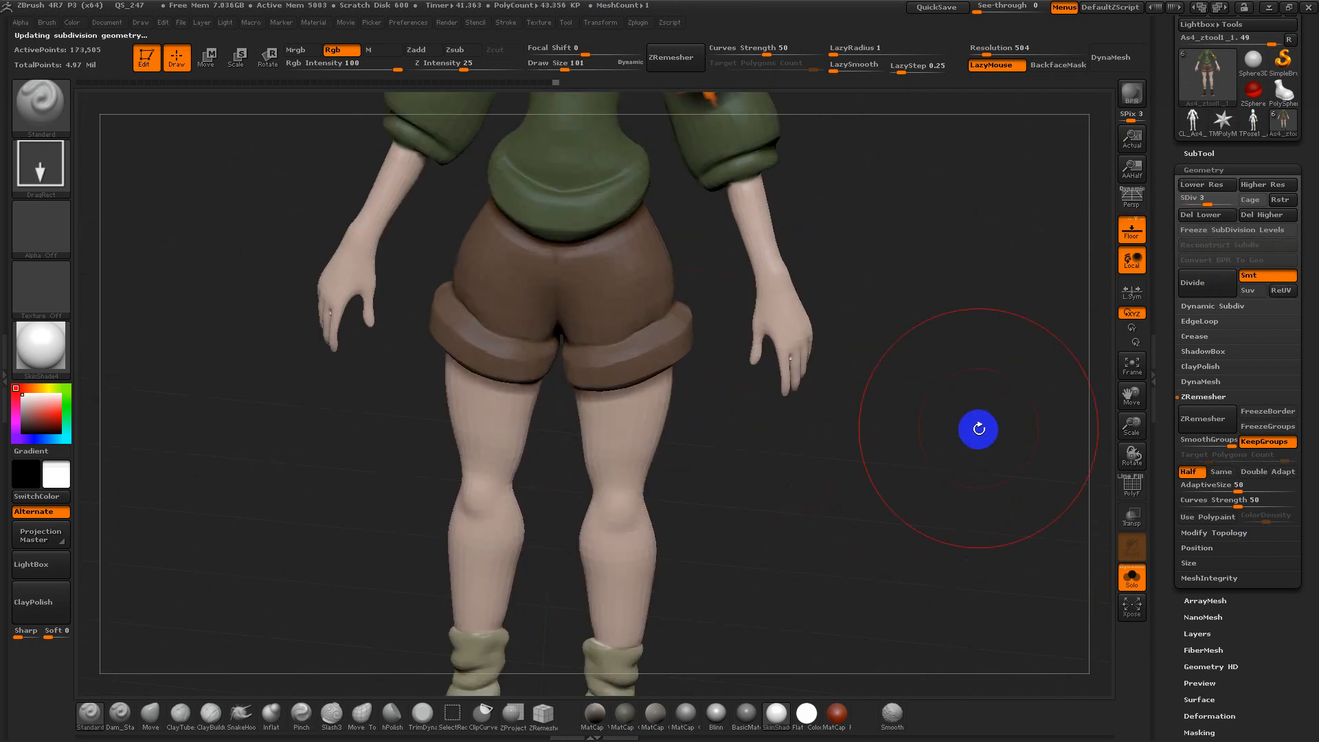
key("shift+d")
key("shift+d")
key("shift+d")
key("d")
key("d")
key("d")
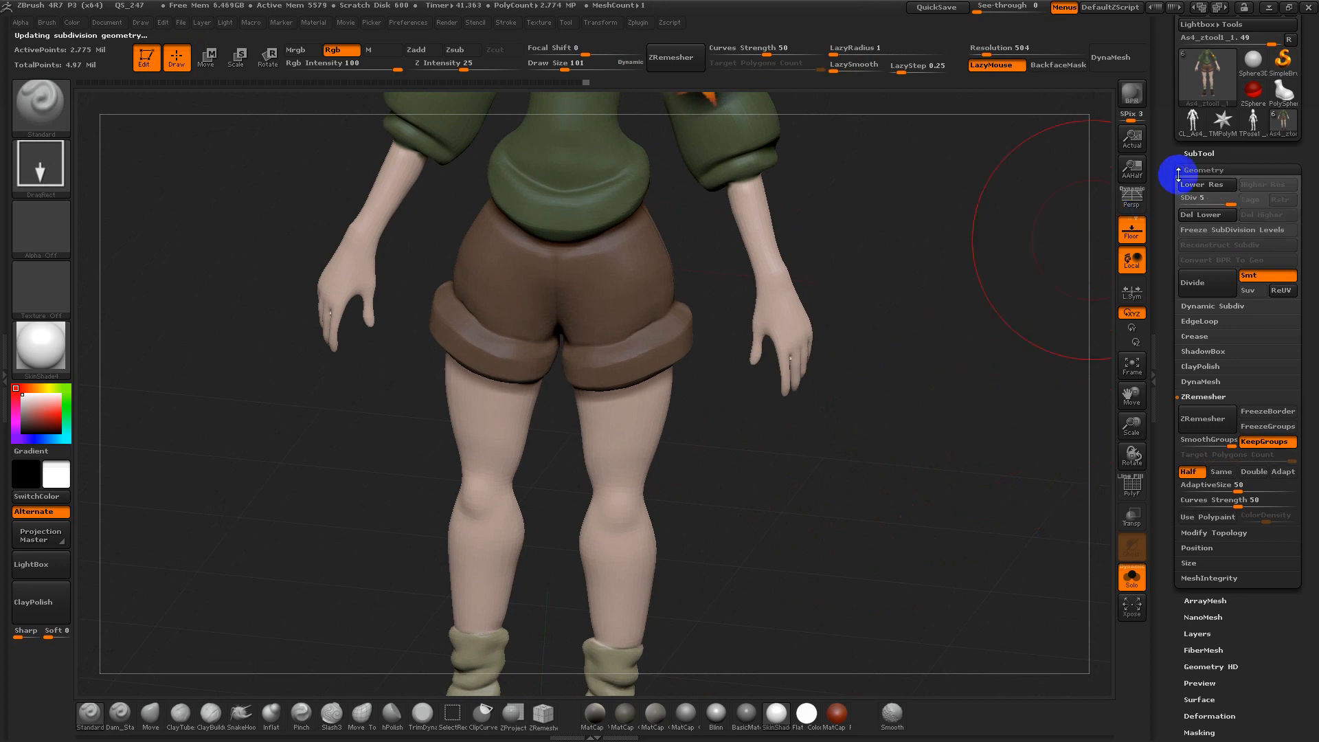
key("d")
Set the body's UV map size to 4096 and create a new texture map from its PolyPaint
left_click(1246, 169)
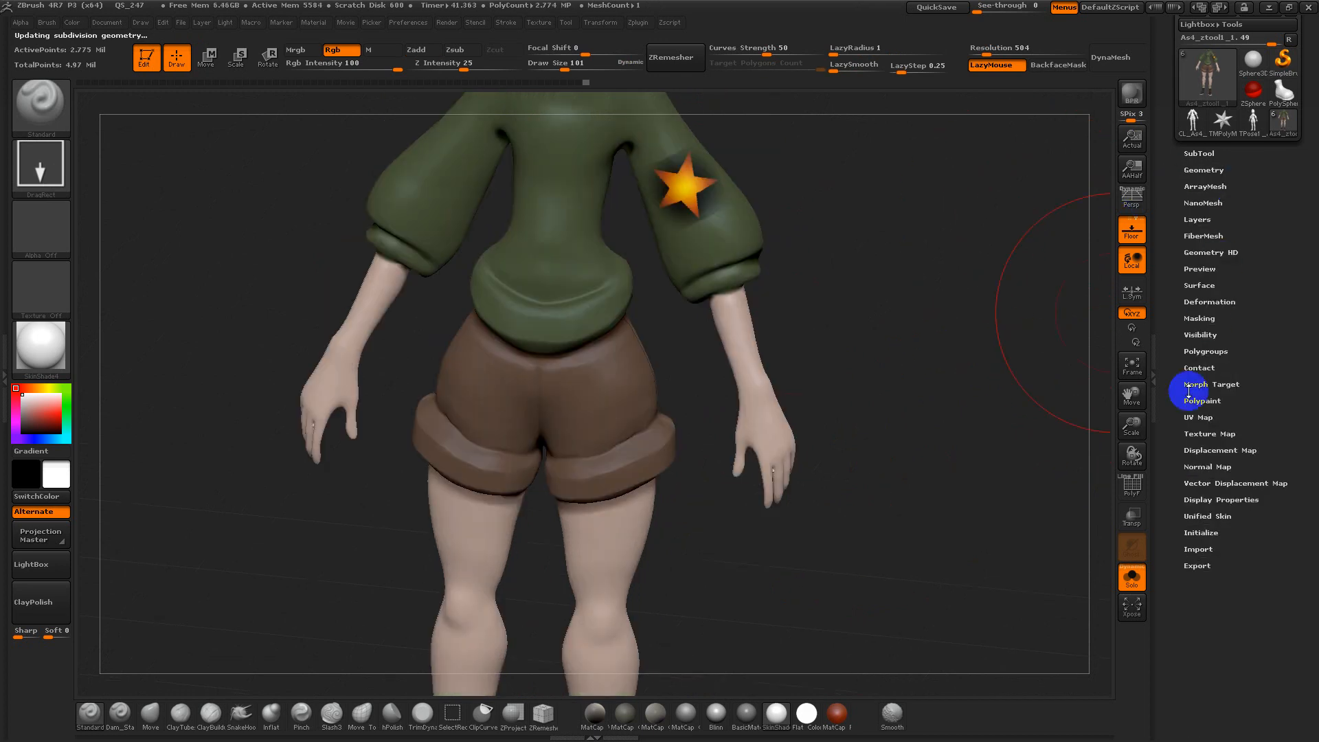
left_click(1199, 416)
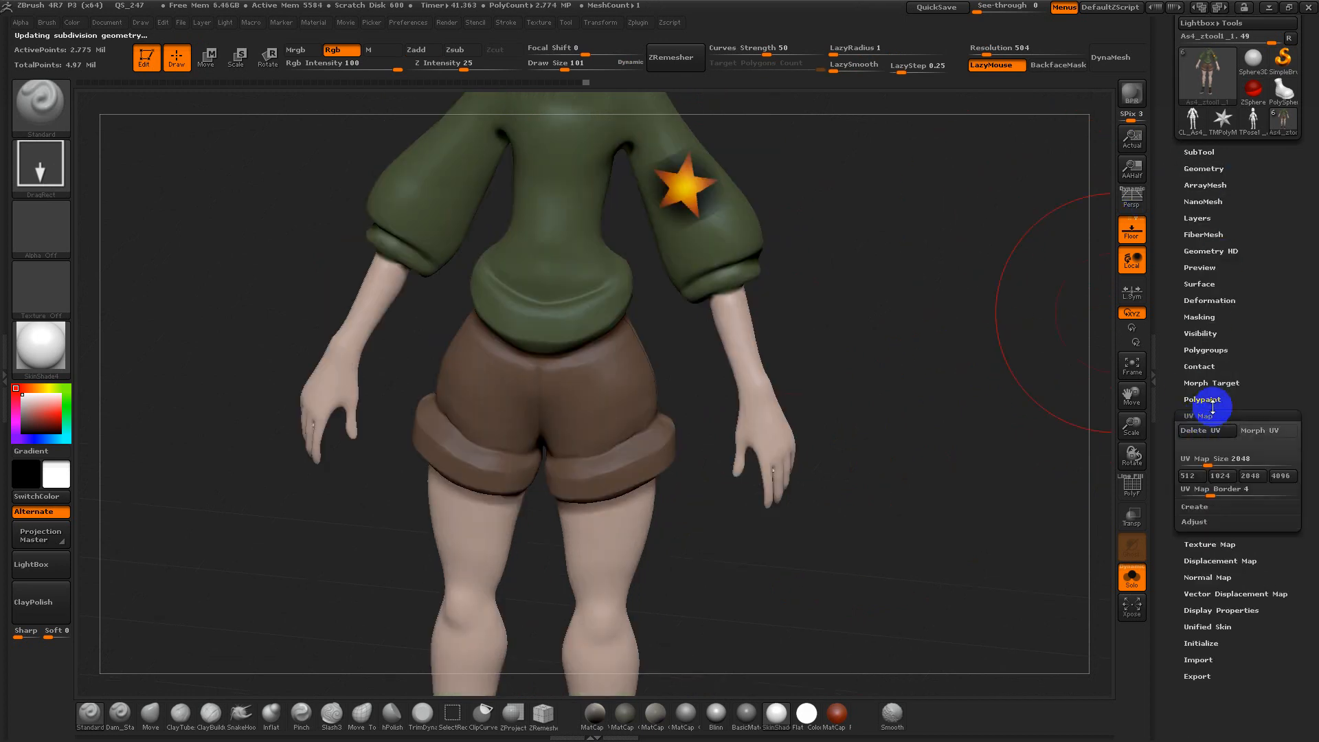
left_click(1281, 475)
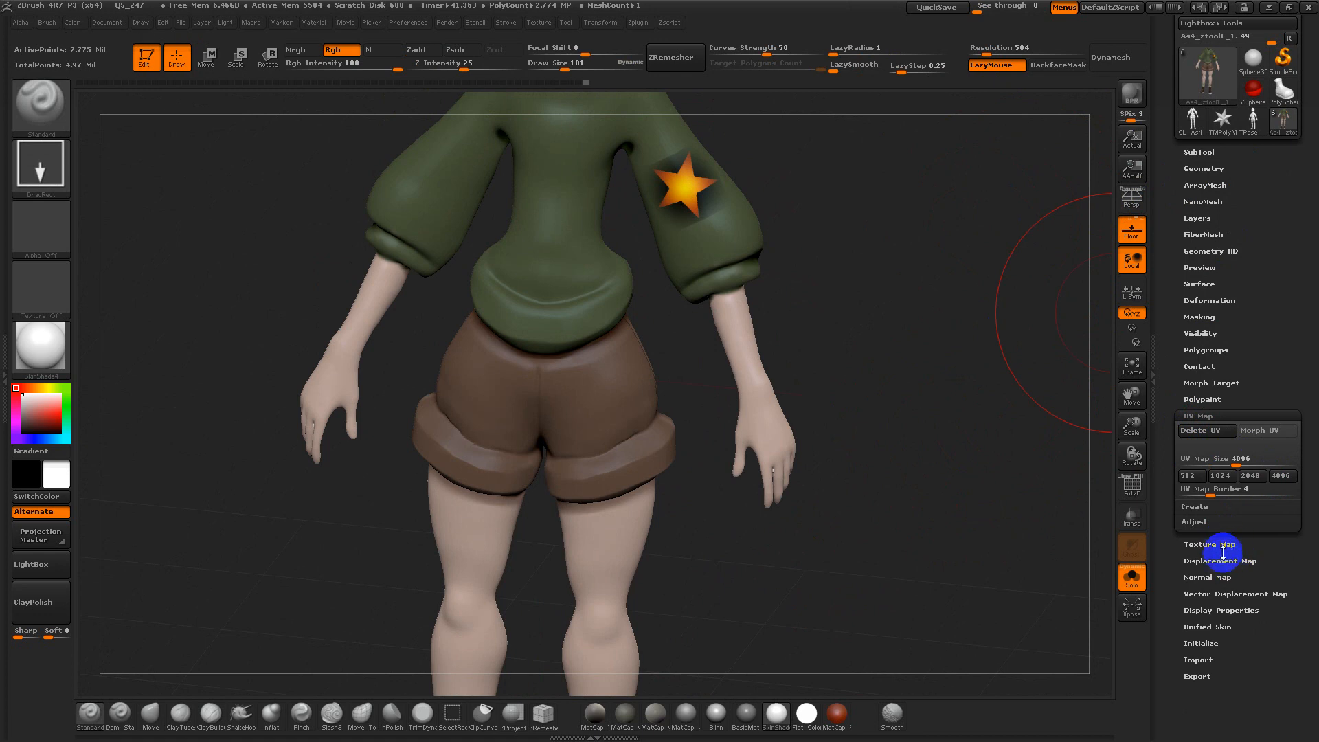
left_click(1223, 544)
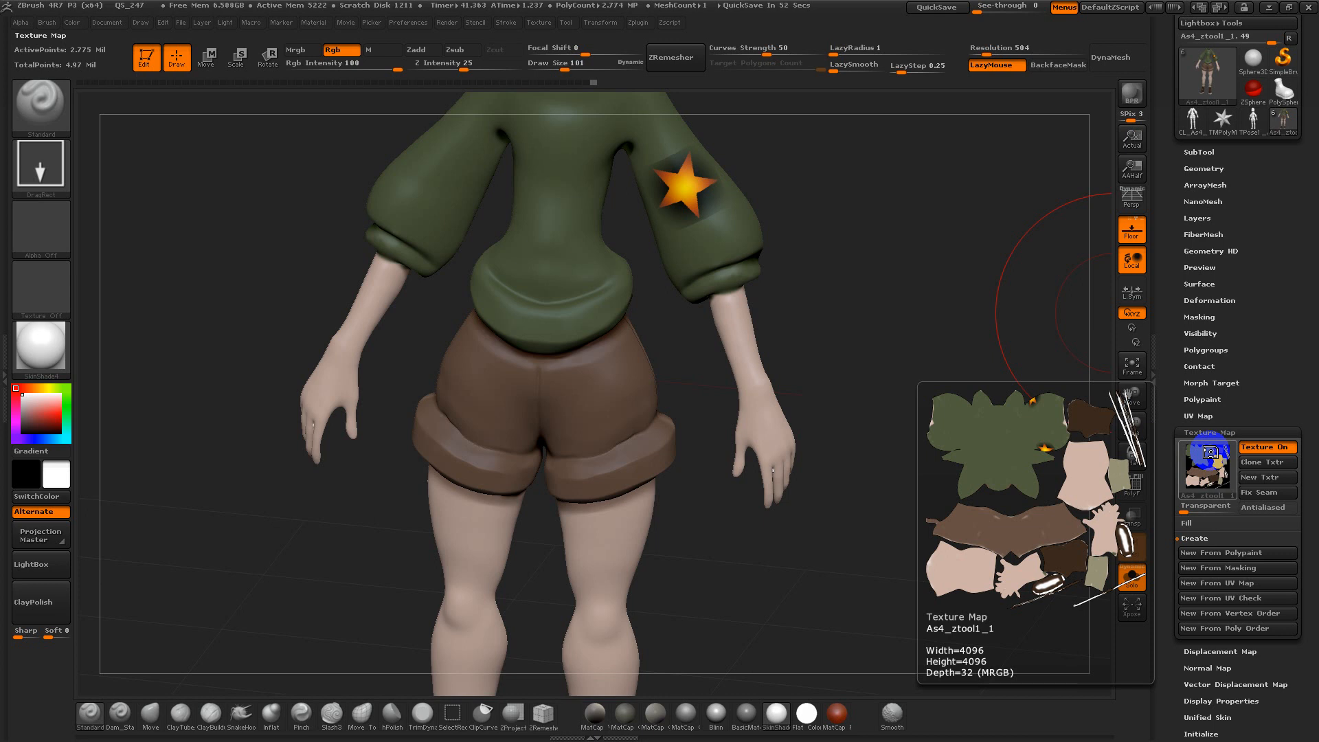
Review the head and hair subtools individually in the subtool list
left_click_drag(1176, 253, 1175, 400)
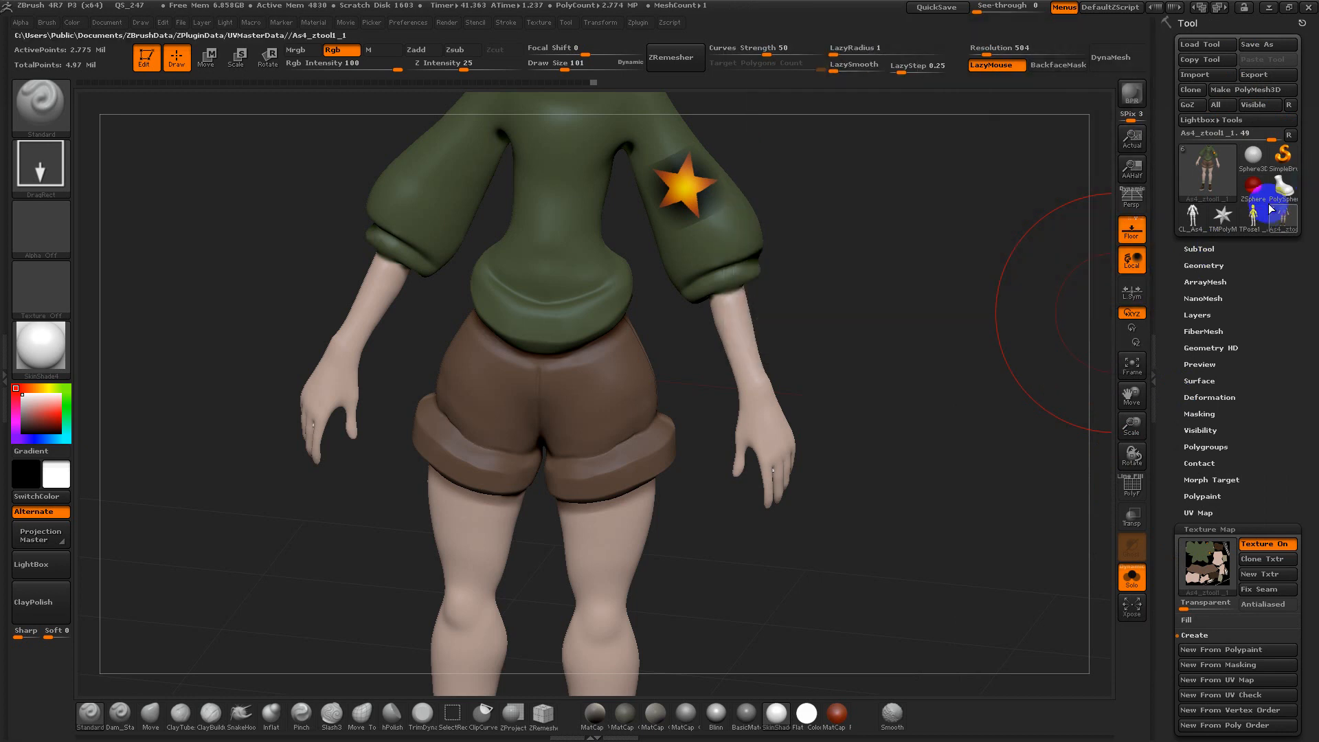
left_click(1202, 248)
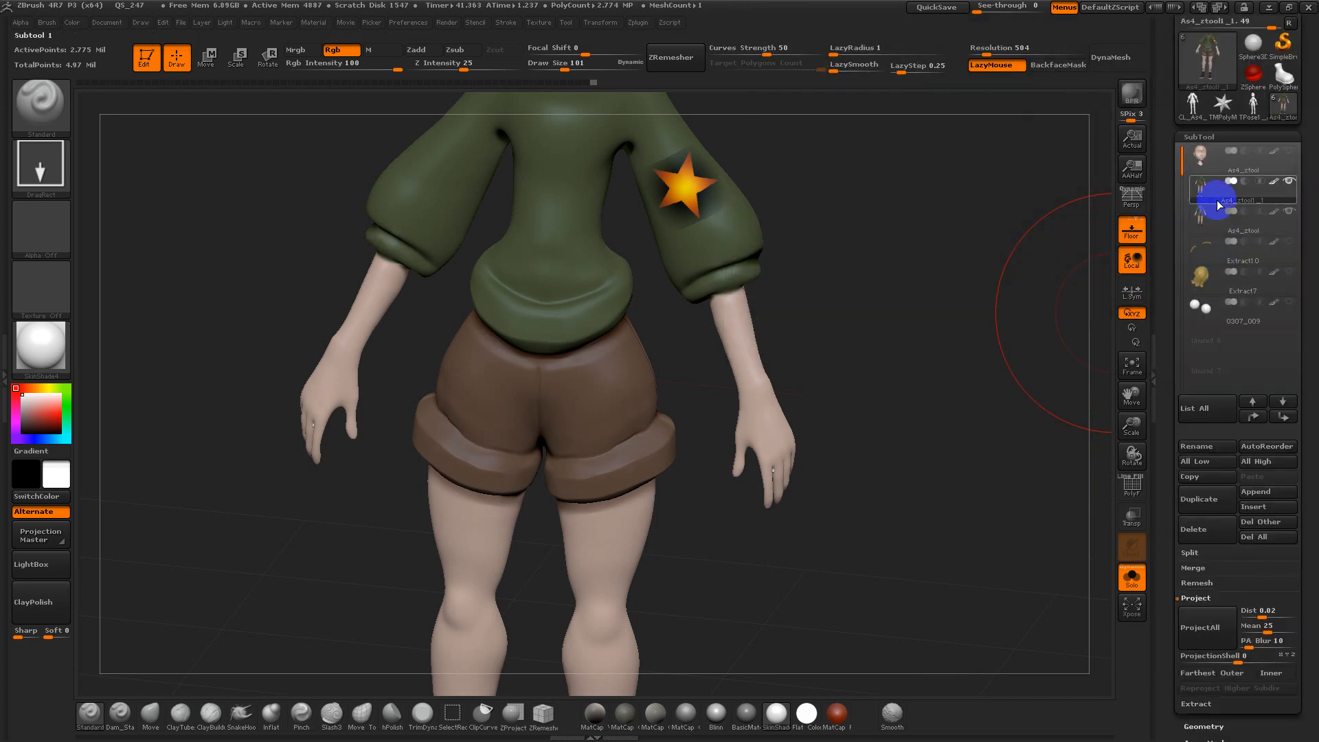
left_click(1213, 159)
left_click_drag(951, 287, 930, 513, "alt")
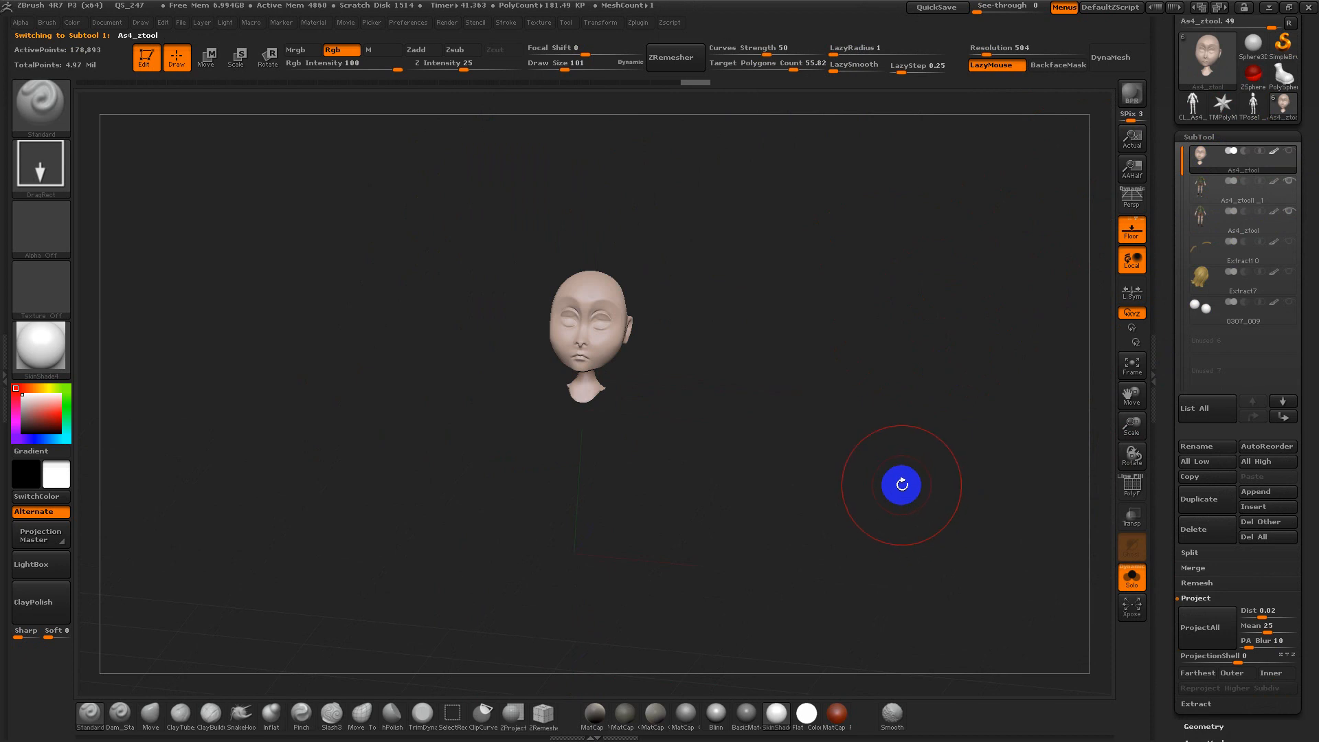
left_click(1226, 279)
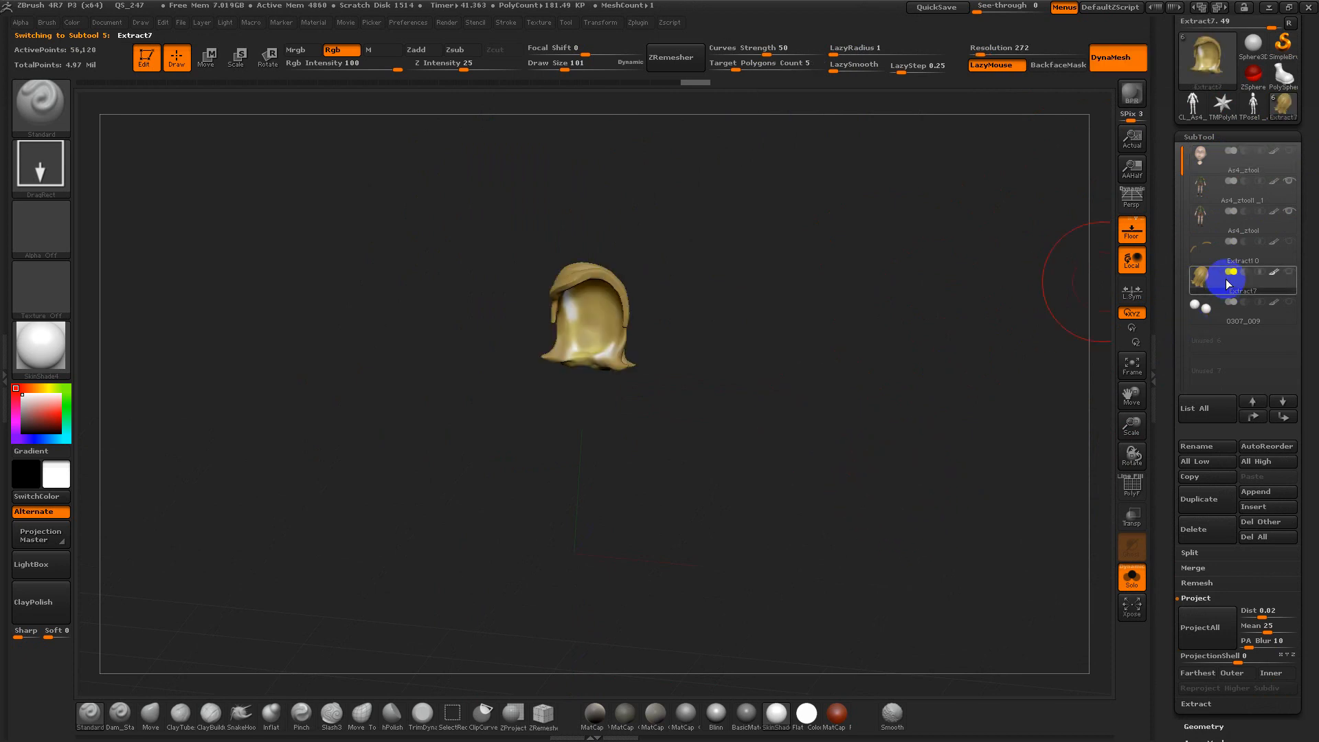
left_click(1209, 280)
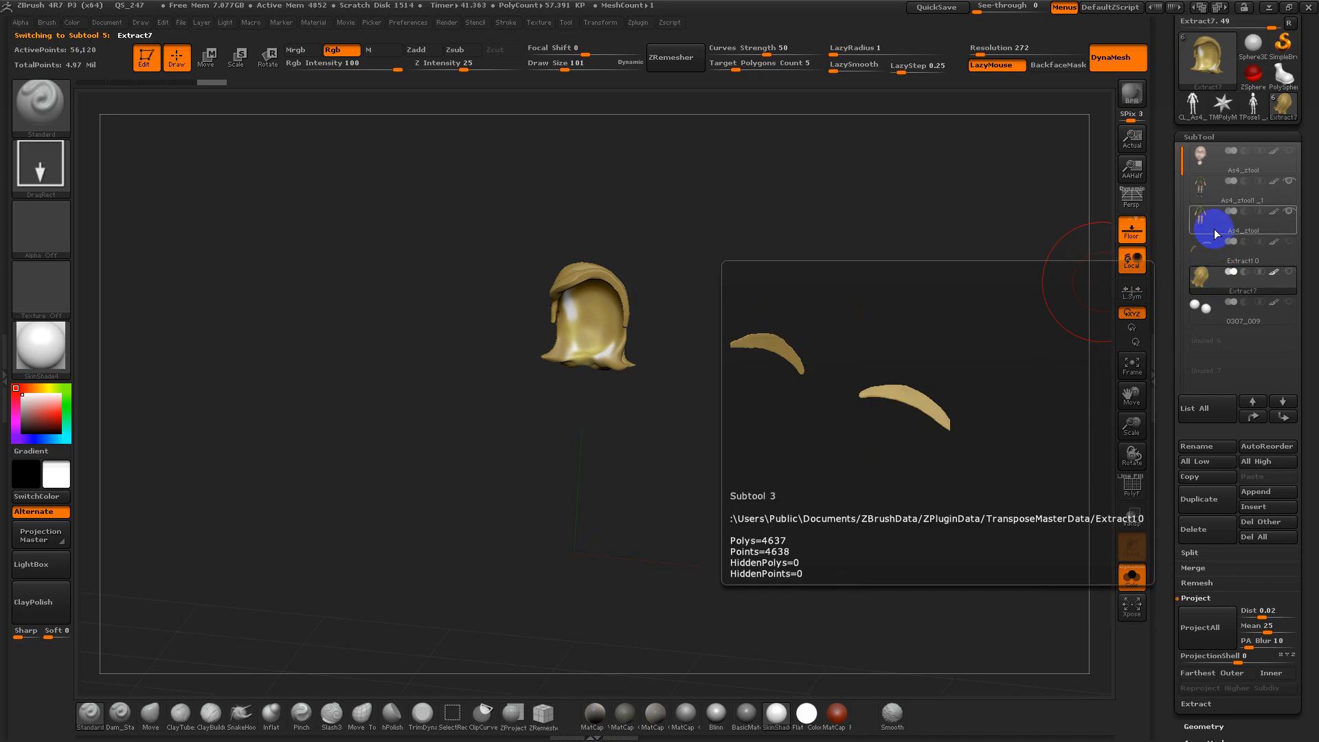
Select the eyeballs subtool and inspect its painted irises and polygon wireframe up close
left_click(1200, 315)
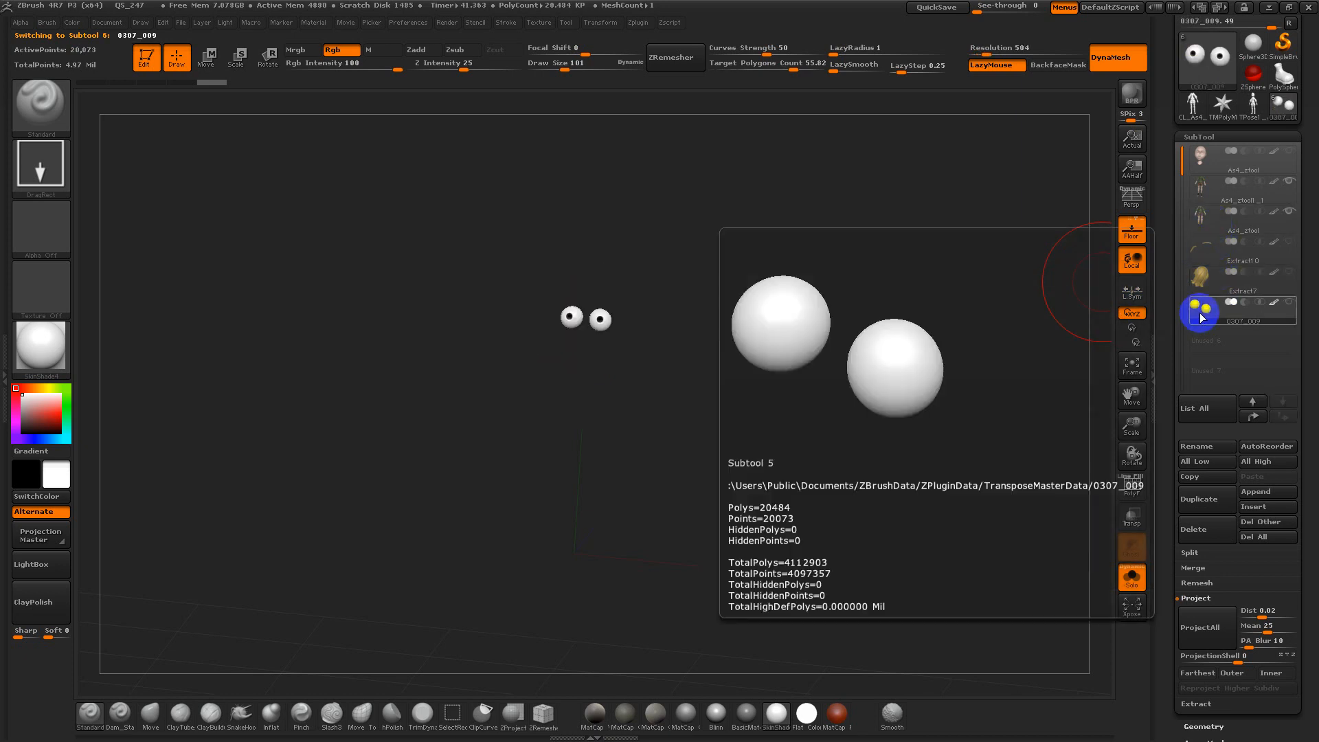
key("shift+f")
left_click_drag(1001, 294, 853, 359)
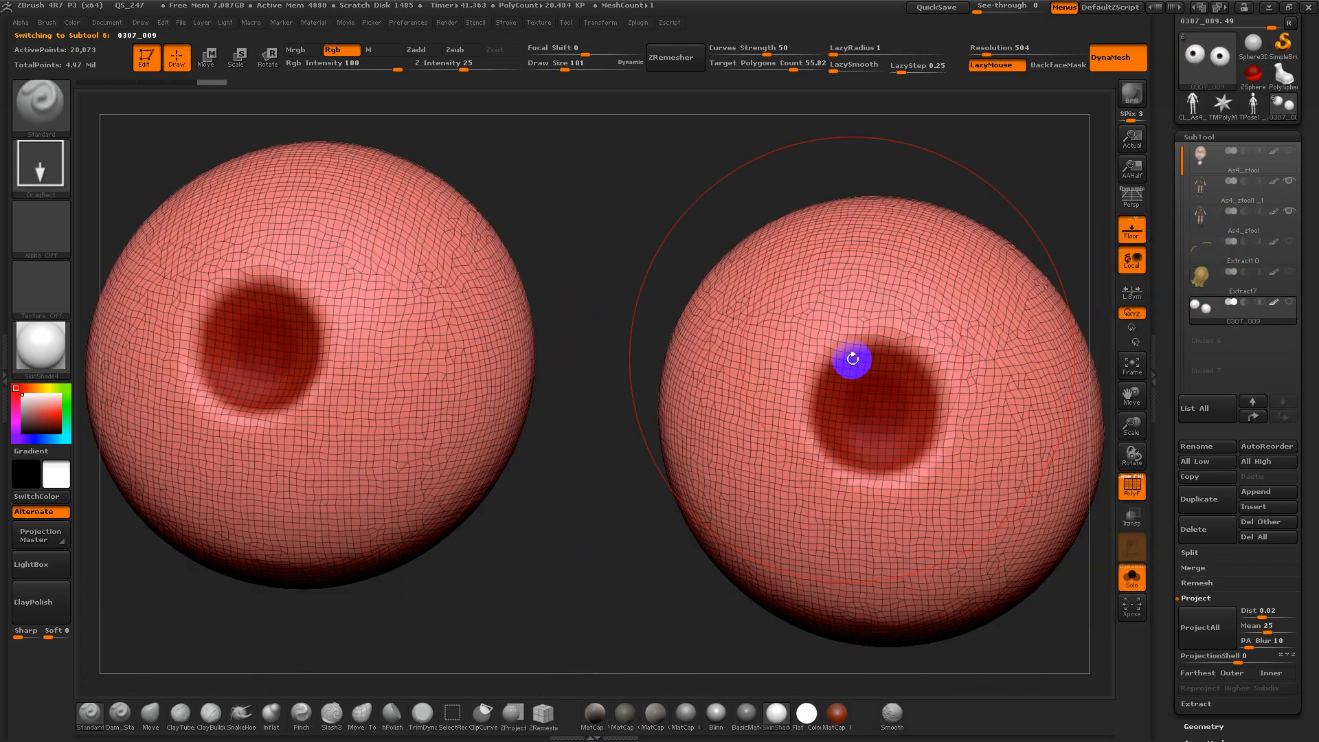
key("shift+f")
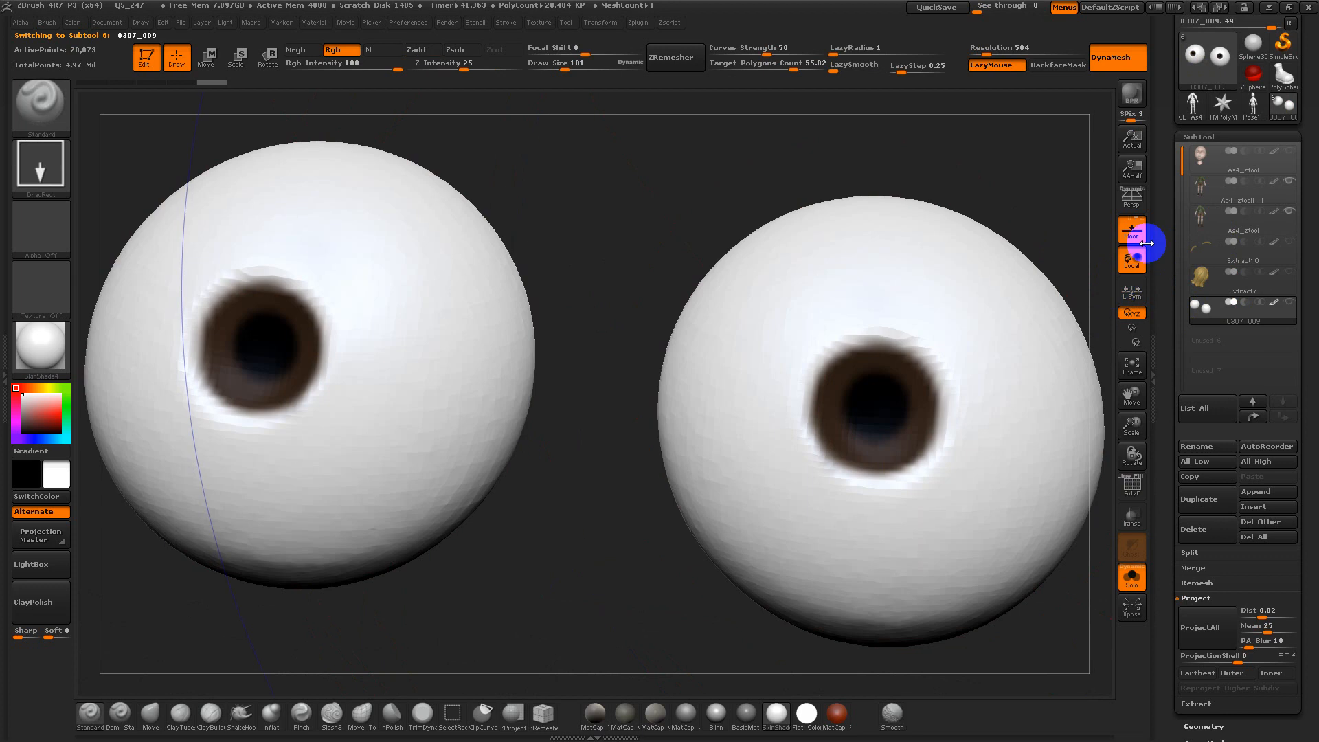
Select the head subtool, frame it, reduce the brush Draw Size to 47 and check the head's wireframe
left_click(1204, 167)
key("f")
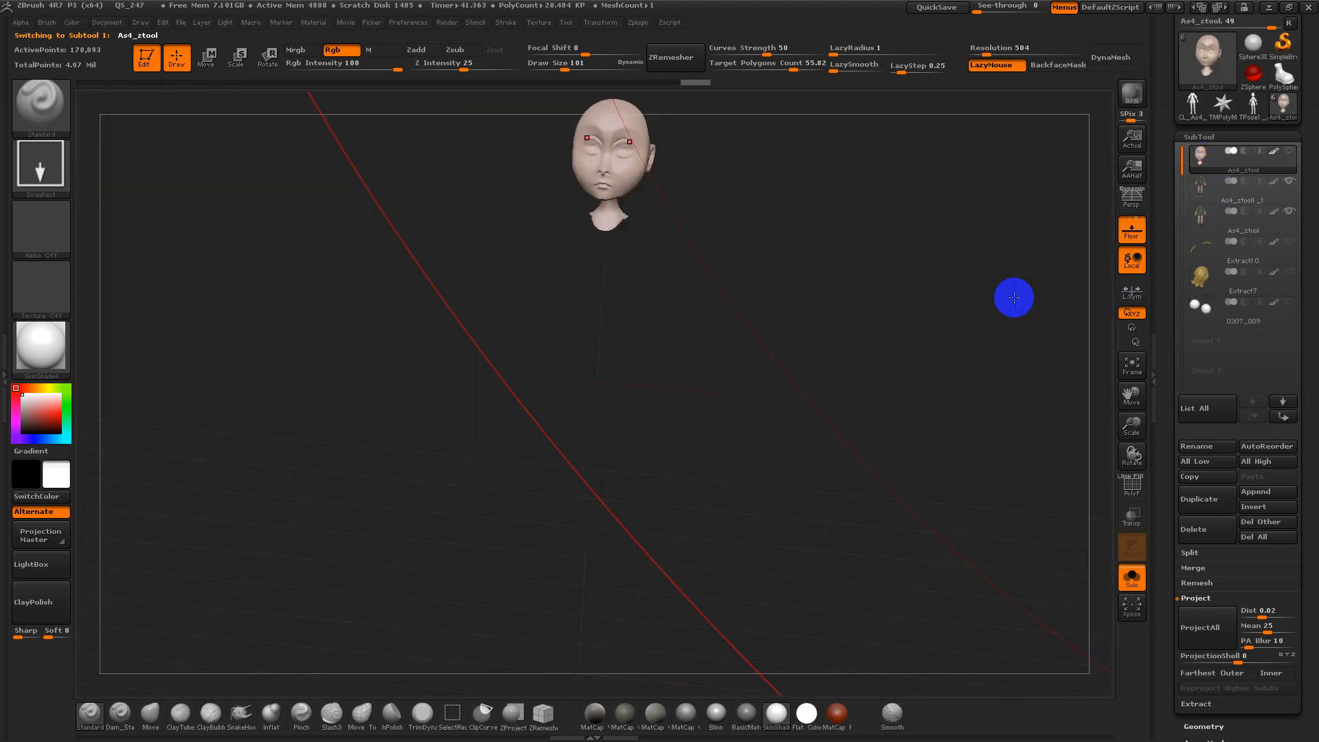
key("f")
left_click_drag(976, 335, 1032, 337, "shift")
key("s")
left_click_drag(998, 343, 969, 368)
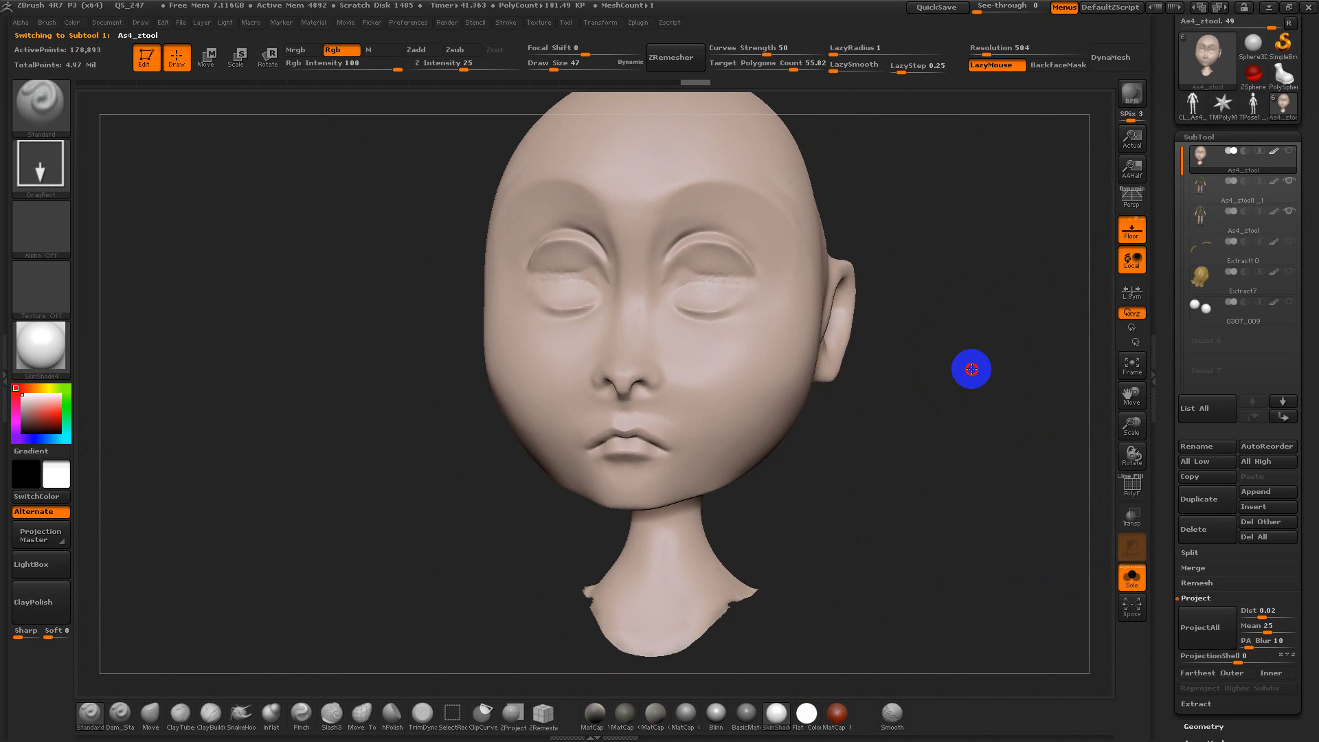
key("shift+f")
key("shift+f")
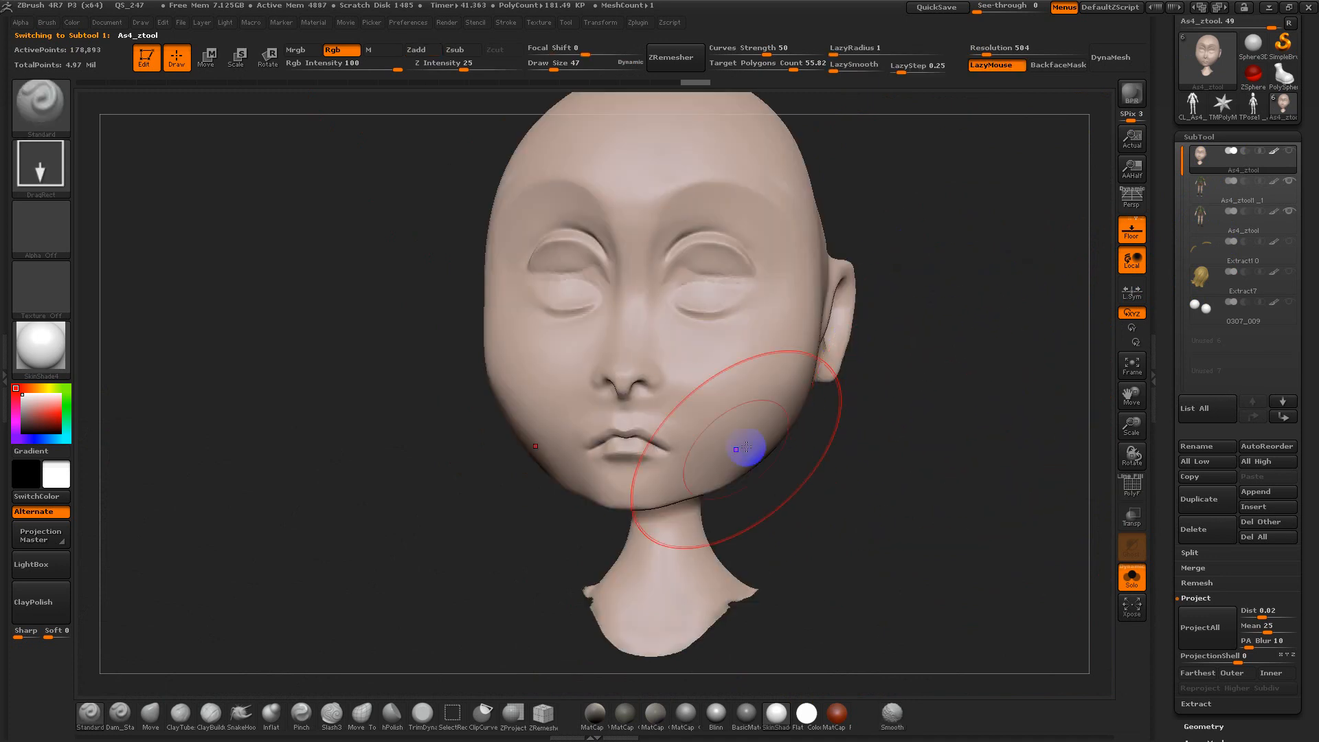
Reduce the brush Draw Size to 3 and duplicate the head subtool
key("s")
left_click_drag(648, 467, 631, 467)
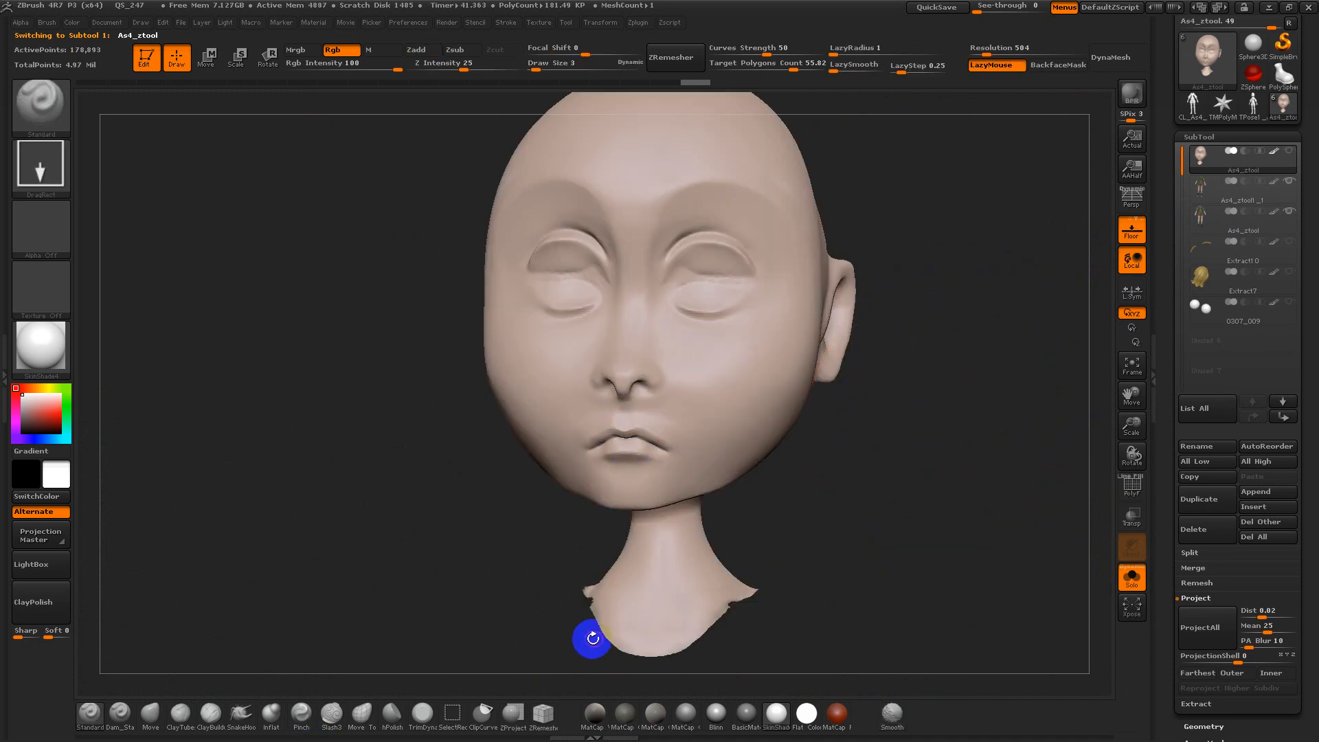
left_click(1203, 497)
left_click(1206, 136)
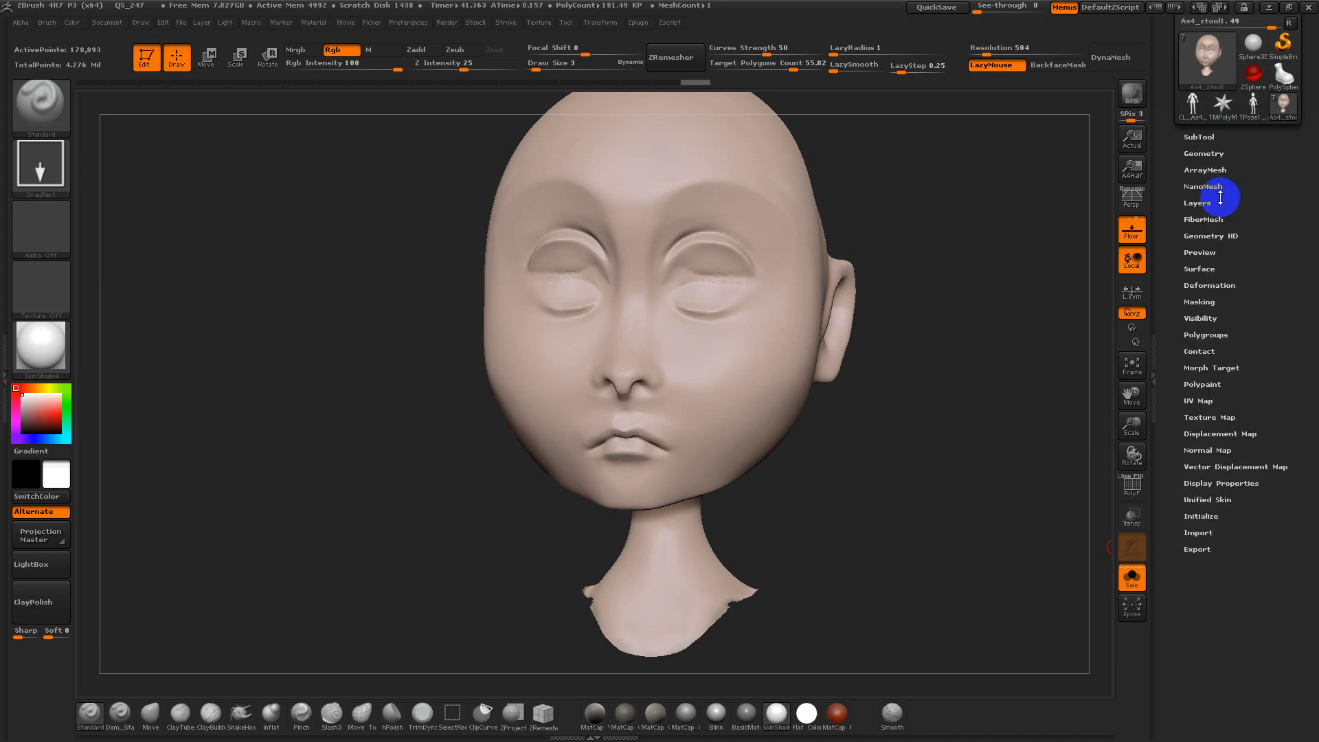
Set the head's ZRemesher Target Polygons Count to 10 and turn off adaptive density
left_click(1197, 135)
left_click(1199, 137)
left_click(1203, 153)
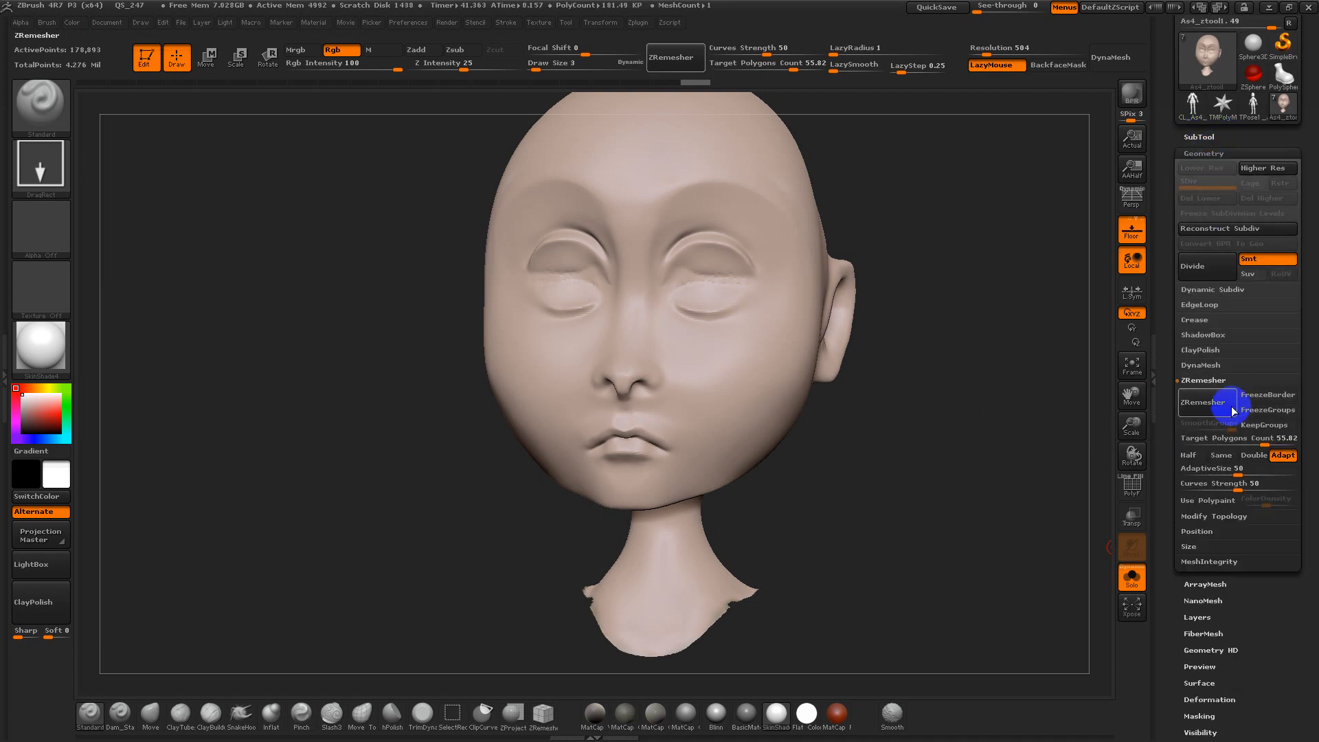
left_click(1220, 412)
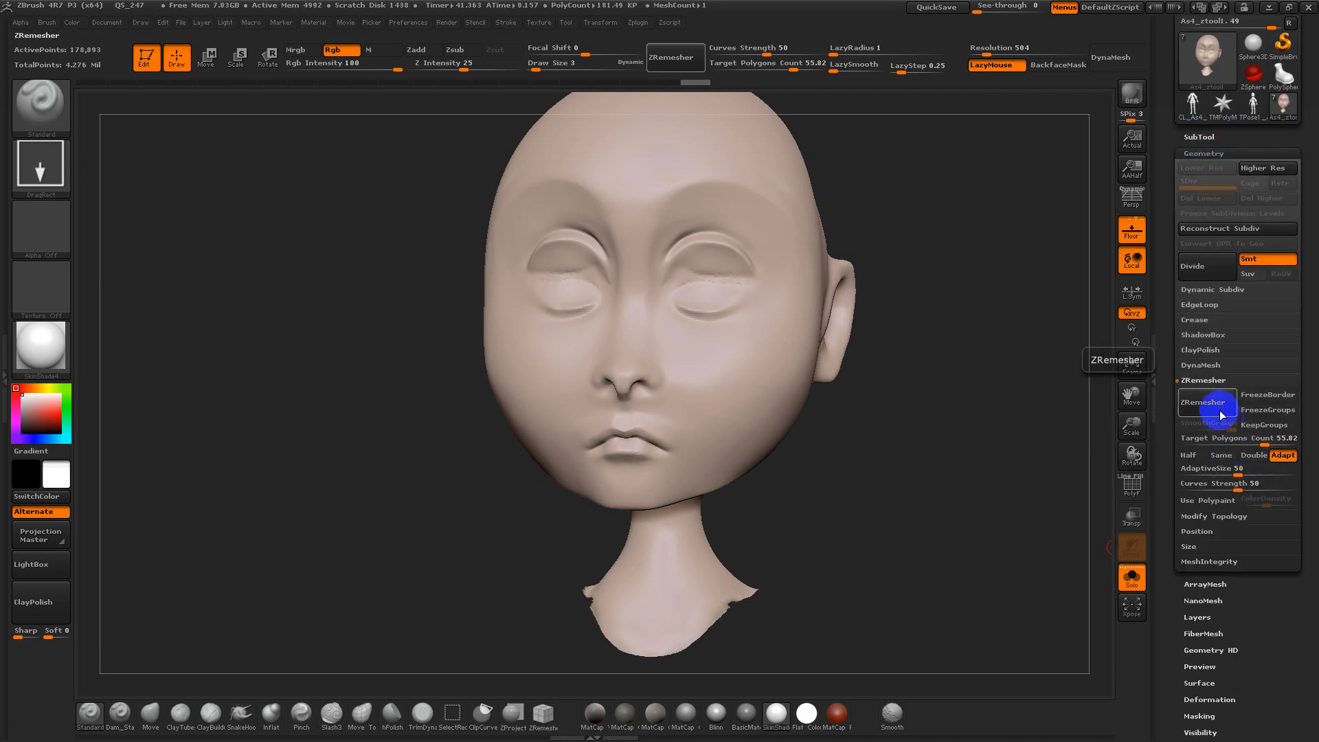
left_click(1196, 437)
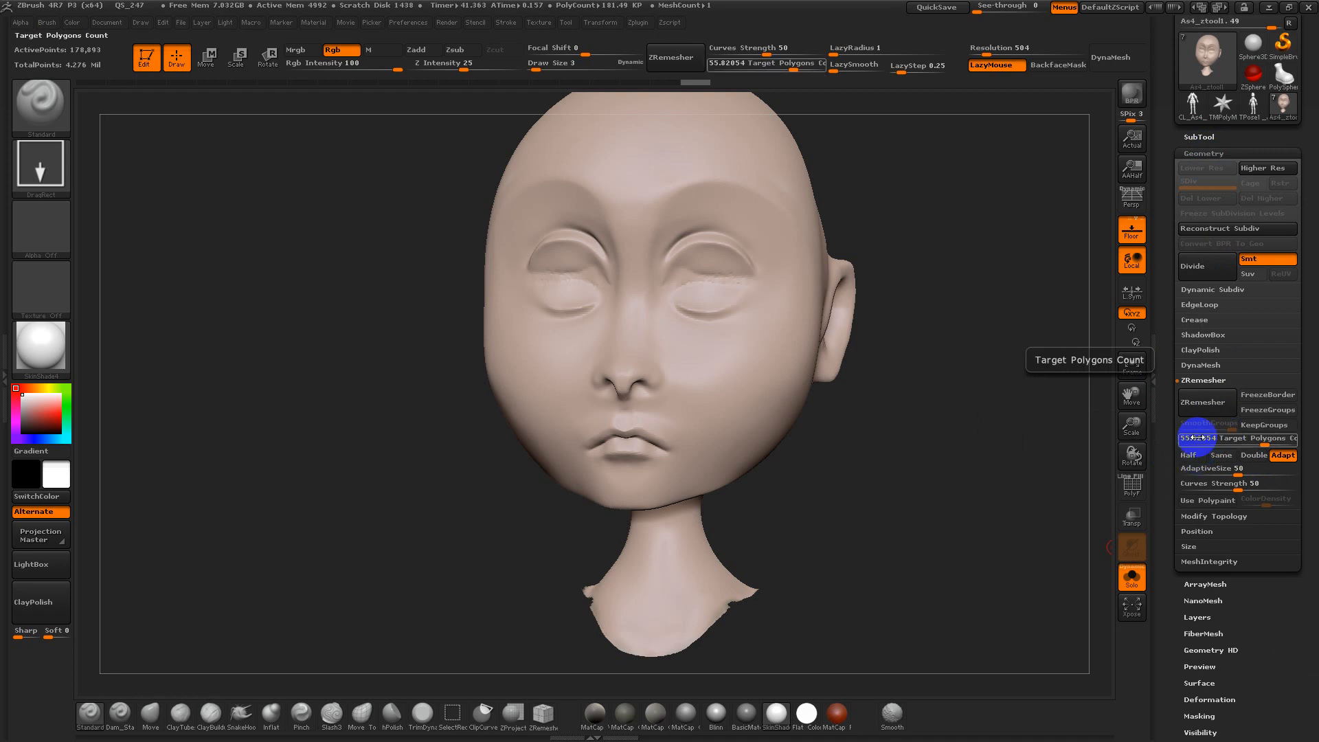
left_click(1203, 439)
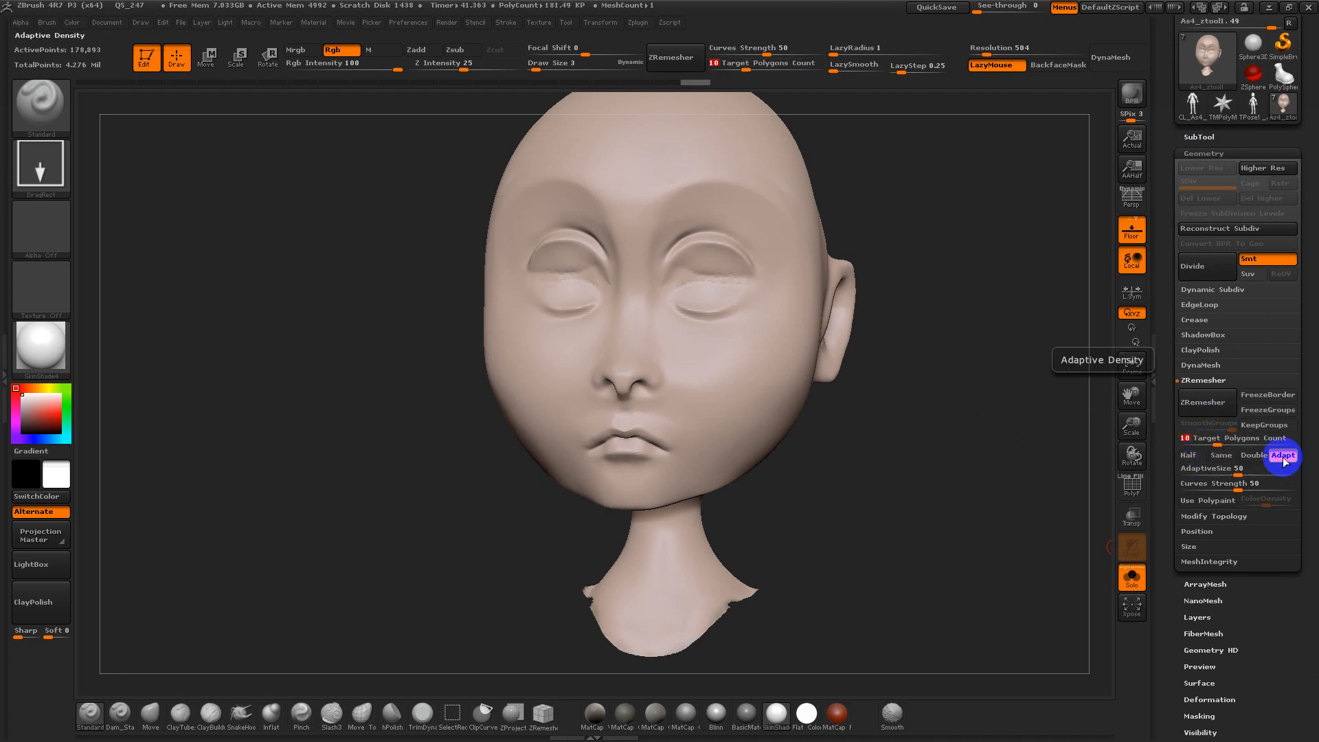
left_click(1225, 407)
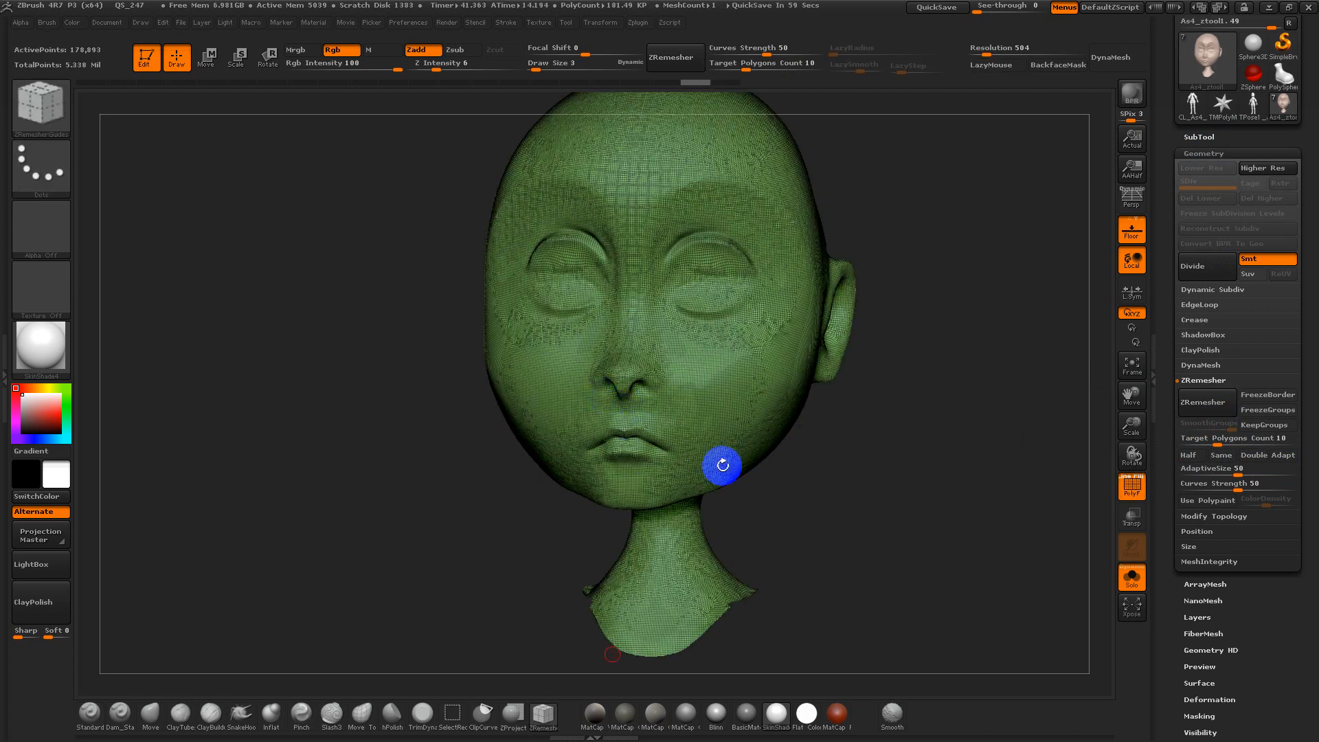
Draw a ZRemesher guide curve looping around the lips with the brush Draw Size at 10
mouse_move(721, 465)
left_mouse_down()
mouse_move(811, 530)
mouse_move(903, 468)
mouse_move(895, 536)
mouse_move(895, 497)
left_mouse_up()
key("s")
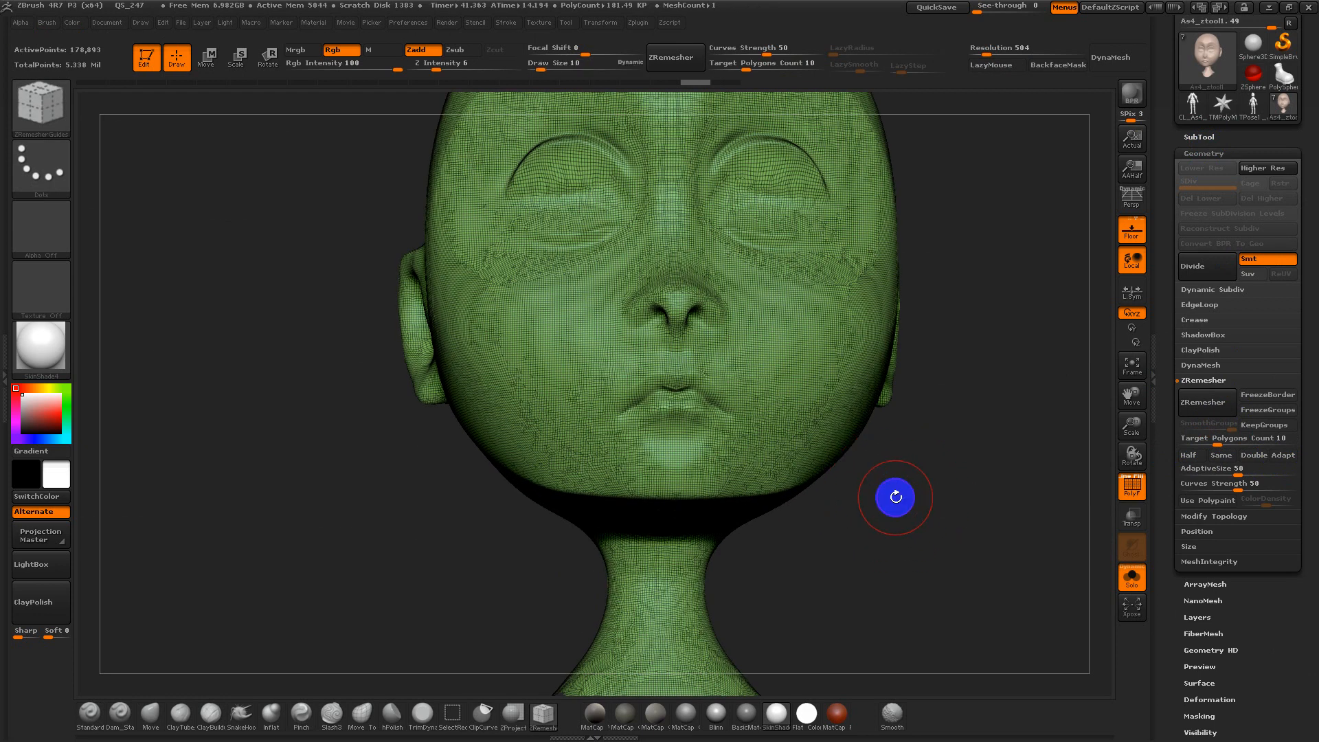
mouse_move(681, 374)
left_mouse_down()
mouse_move(733, 396)
mouse_move(753, 428)
left_mouse_up()
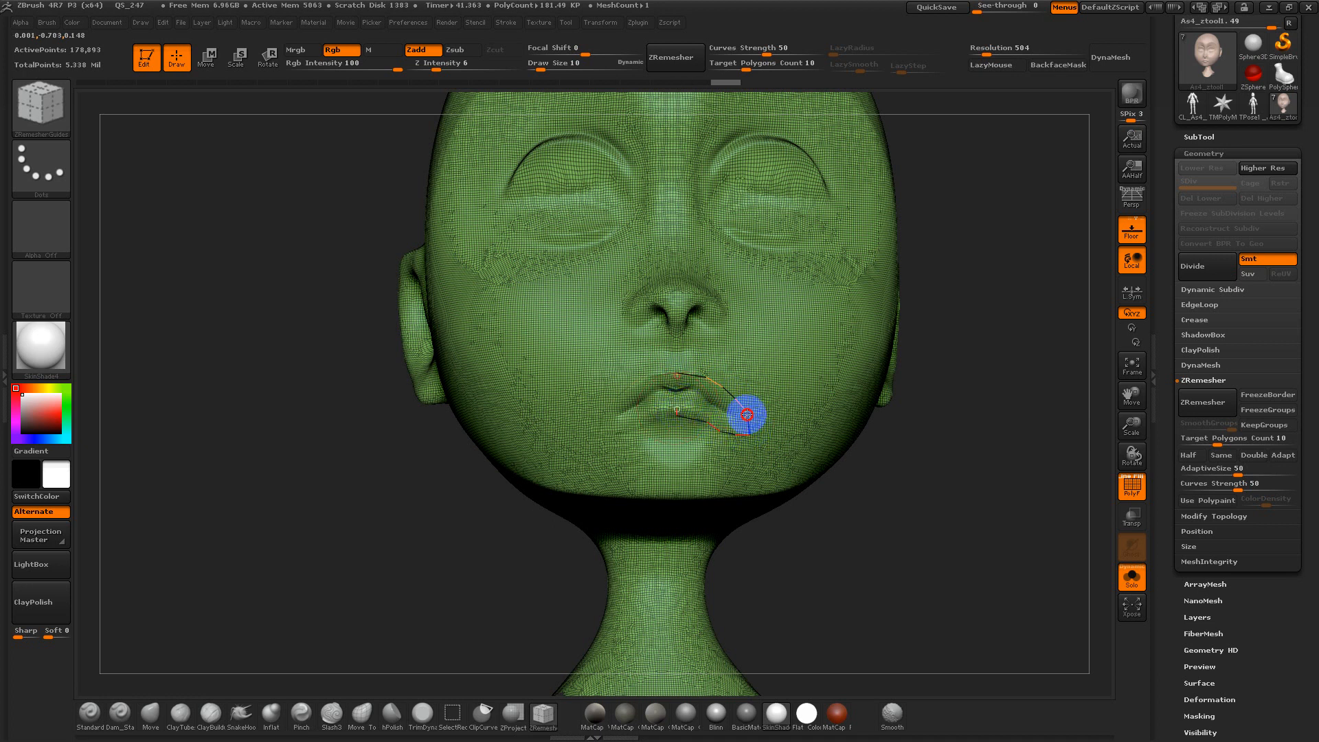
Try adding a guide curve from between the lips out past the mouth corner with Draw Size 4
mouse_move(921, 488)
left_mouse_down()
mouse_move(918, 530)
mouse_move(850, 481)
left_mouse_up()
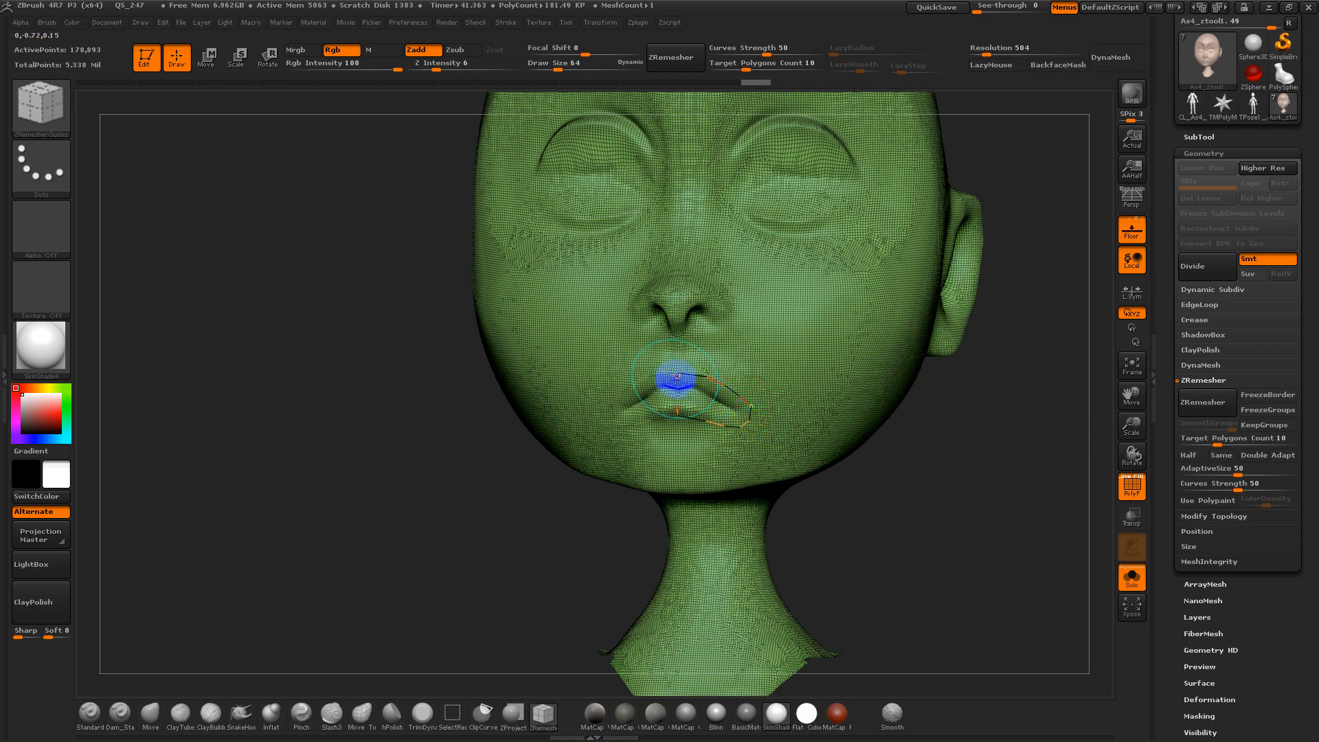
key("s")
mouse_move(709, 394)
left_mouse_down()
mouse_move(689, 393)
mouse_move(789, 430)
left_mouse_up()
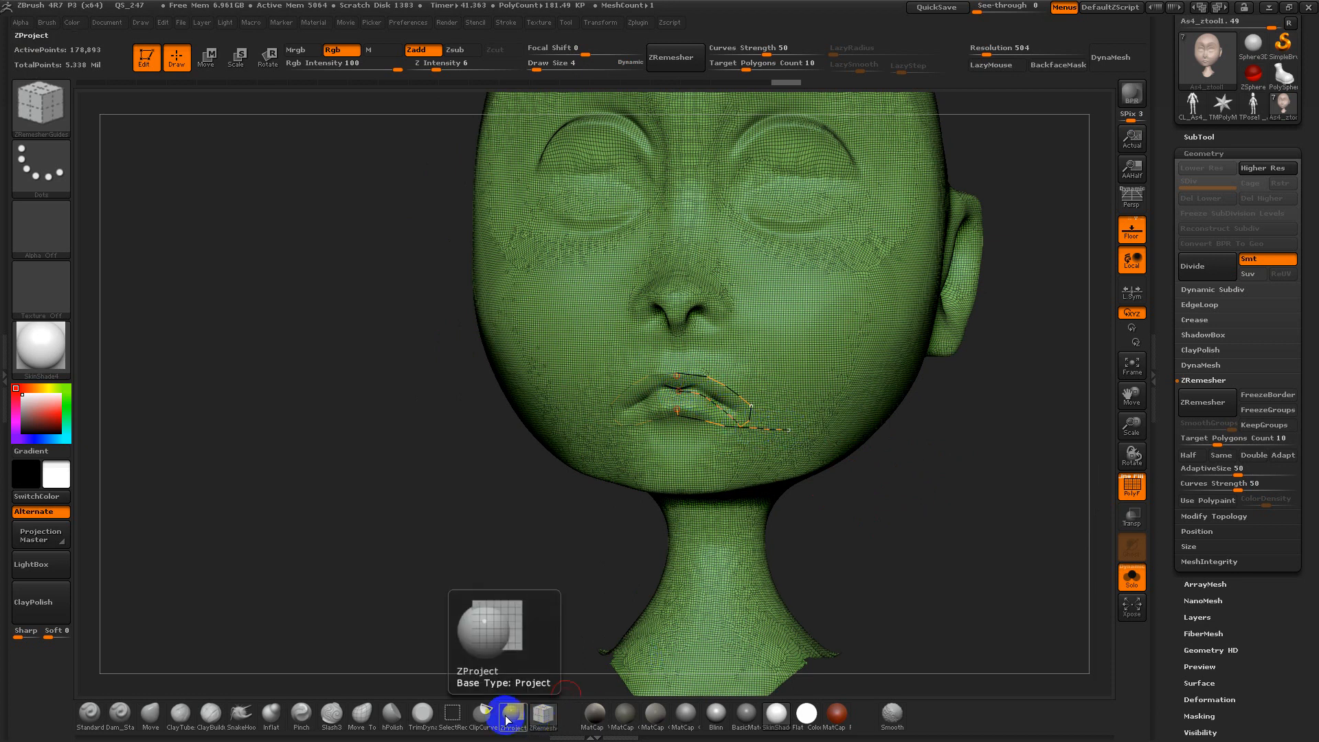
Switch from the ZRemesherGuides brush to the Topology brush
key("b")
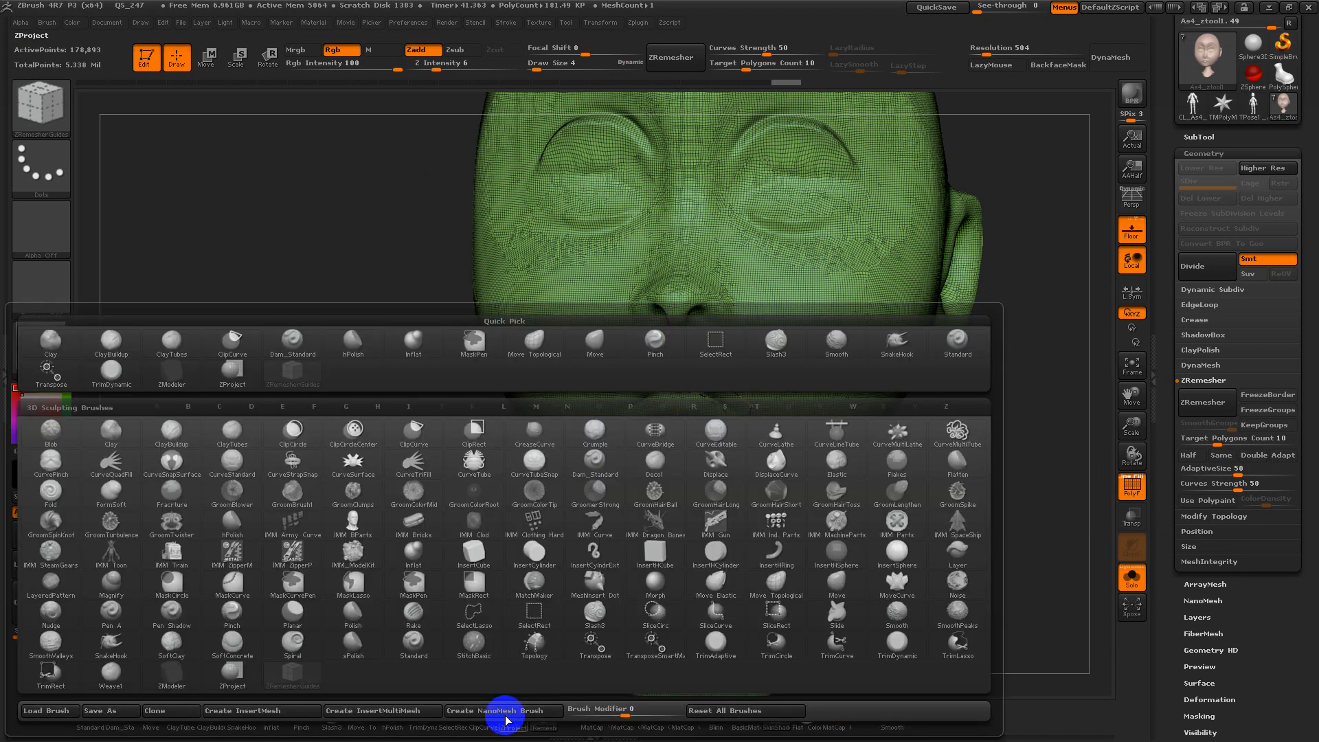
key("z")
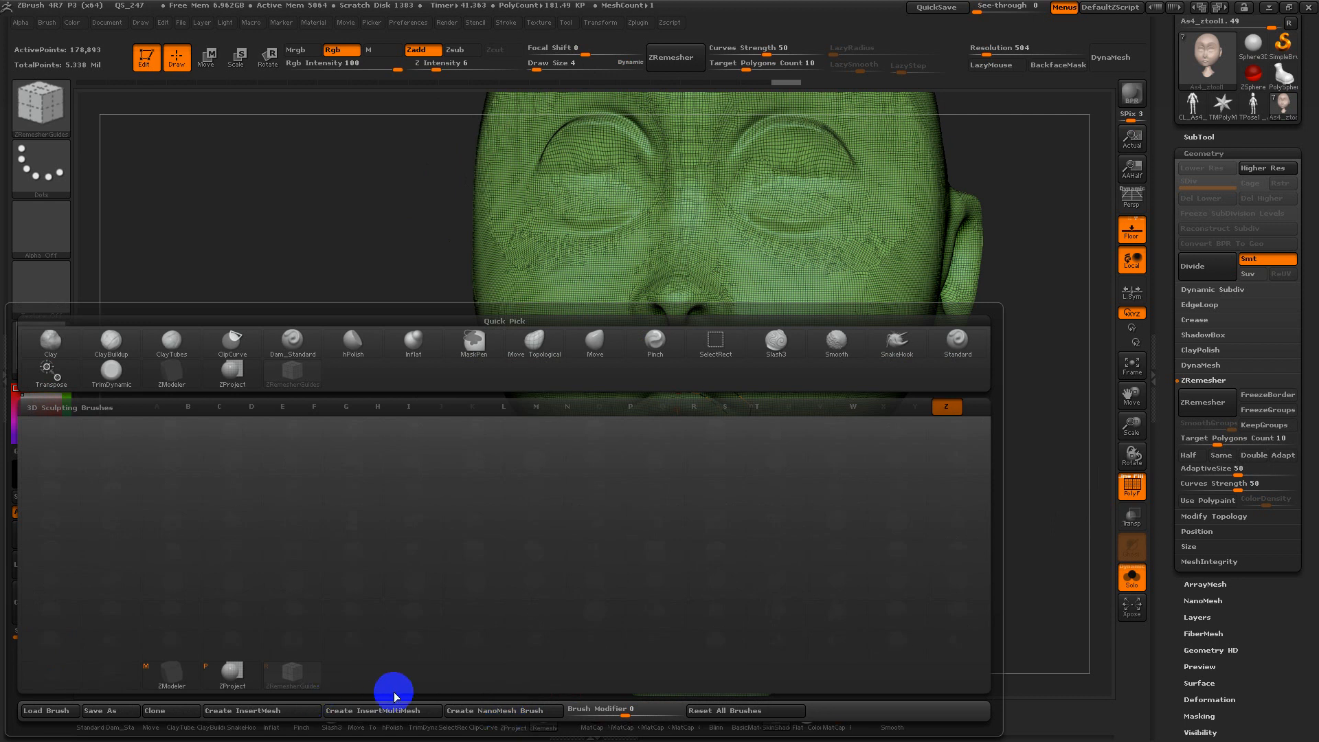
key("b")
key("b")
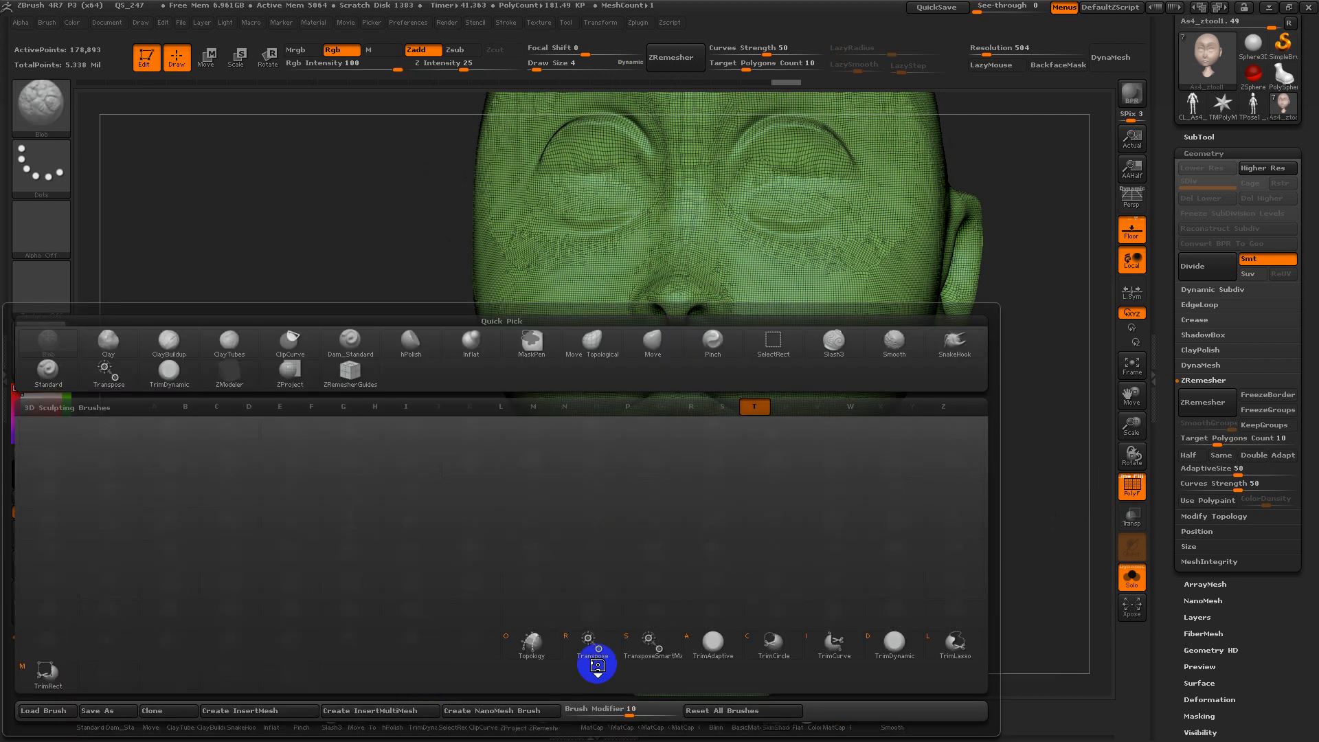
left_click(528, 633)
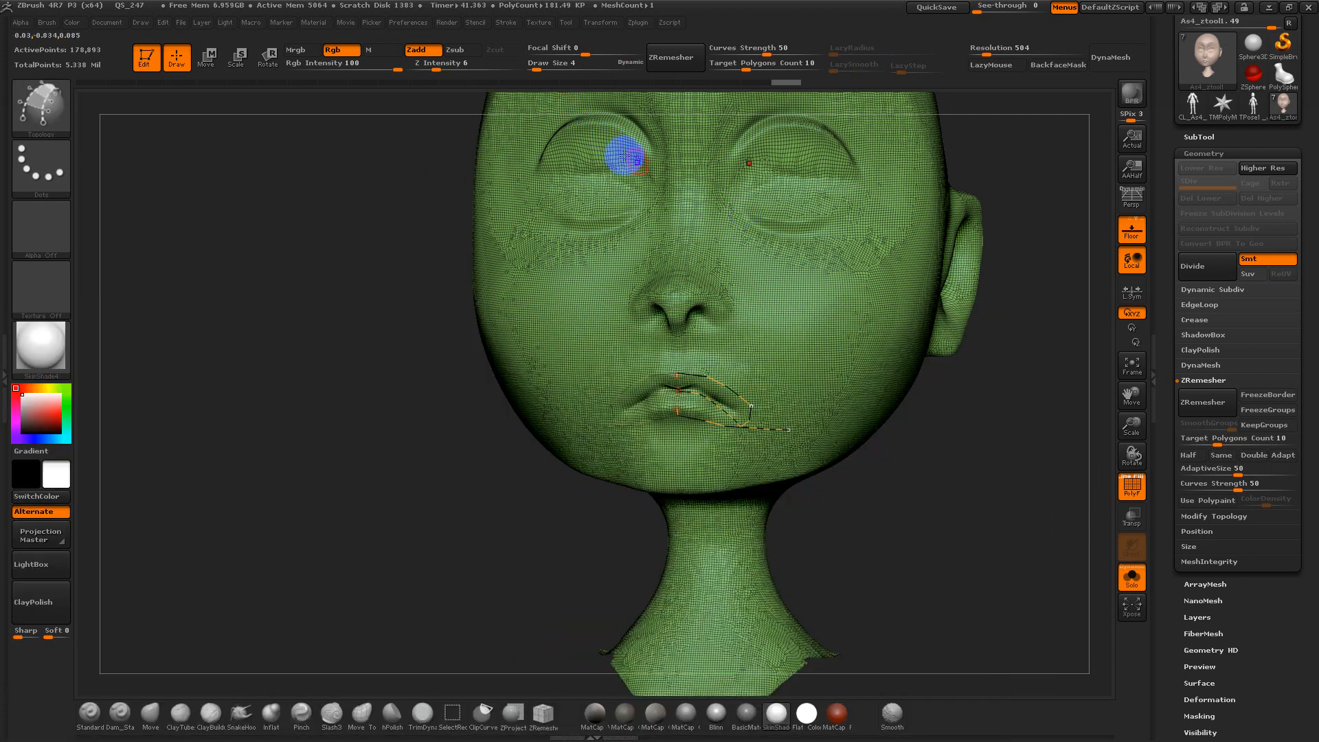
Undo the extra curve through the mouth corner and run ZRemesher on the head
left_click_drag(906, 489, 923, 552)
key("ctrl+z")
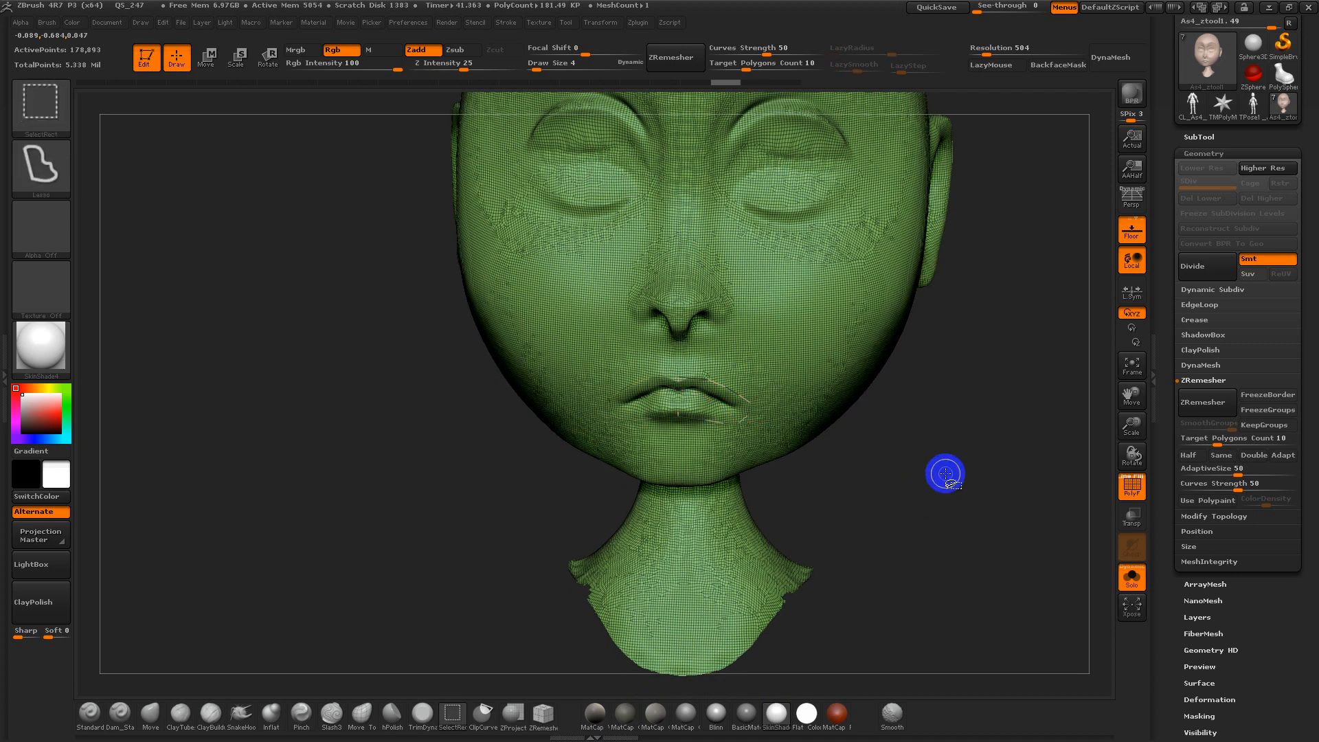
left_click(1216, 399)
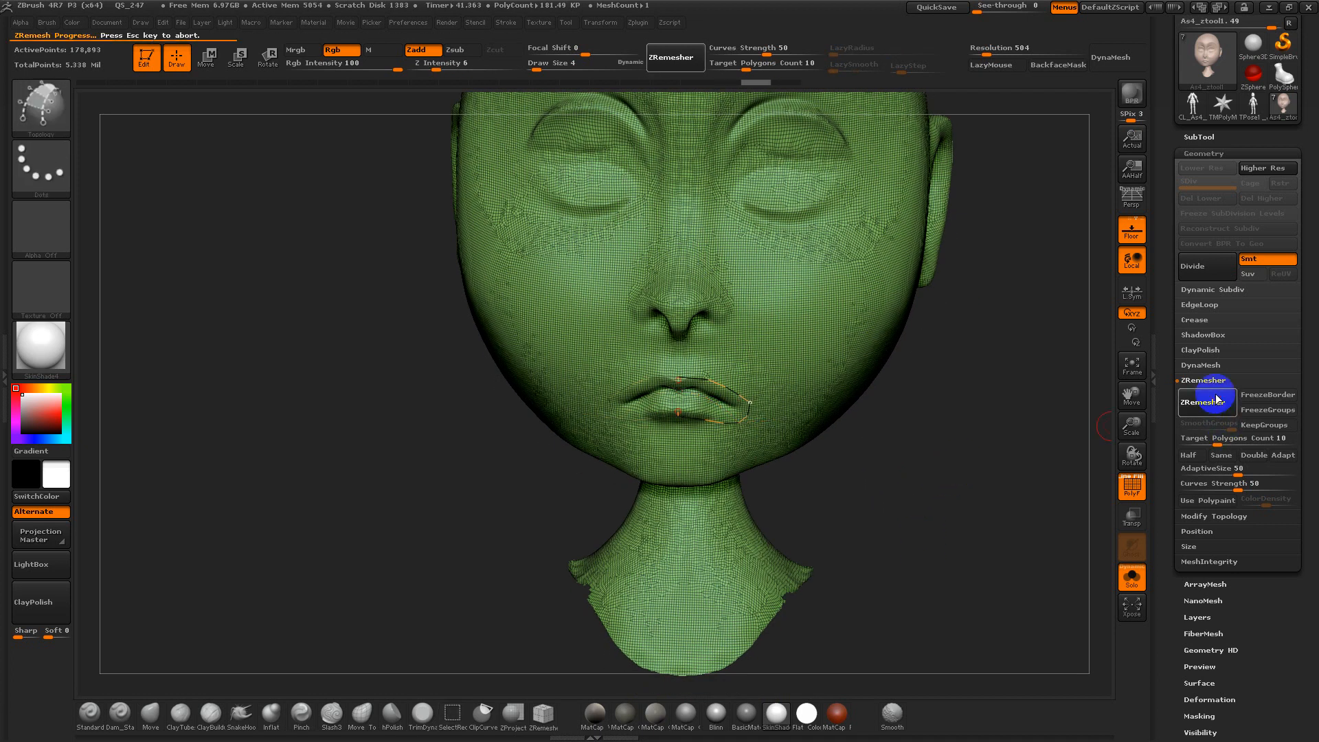